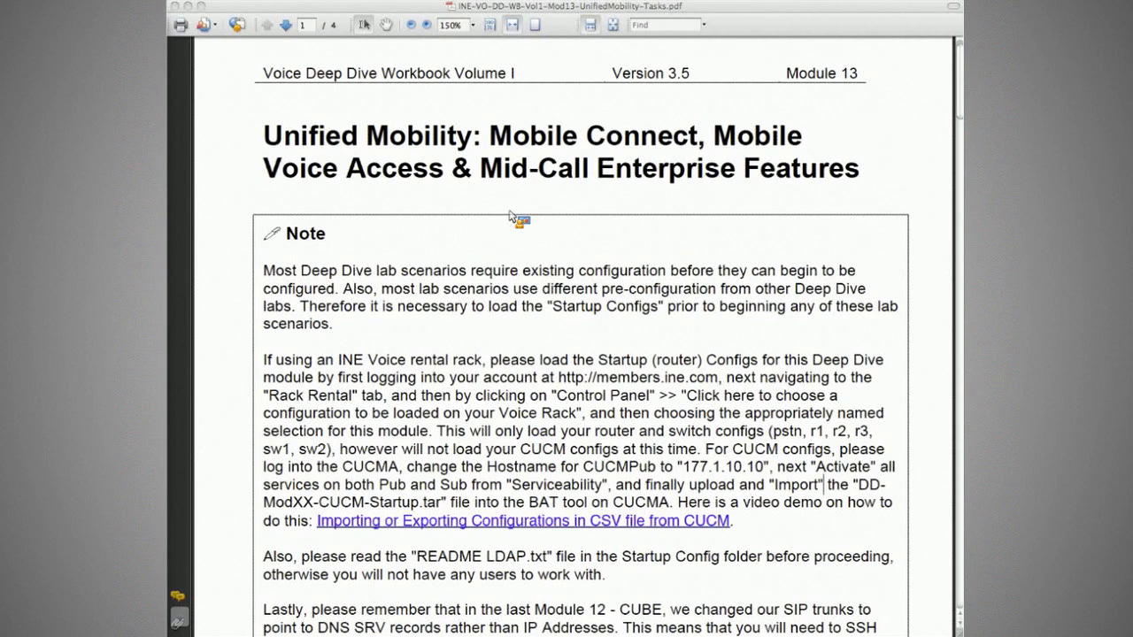
Scroll into the Note and highlight that most lab scenarios need Startup Configs loaded first.
{"action": "scroll", "coordinate": [513, 221], "scroll_direction": "down", "scroll_amount": 1}
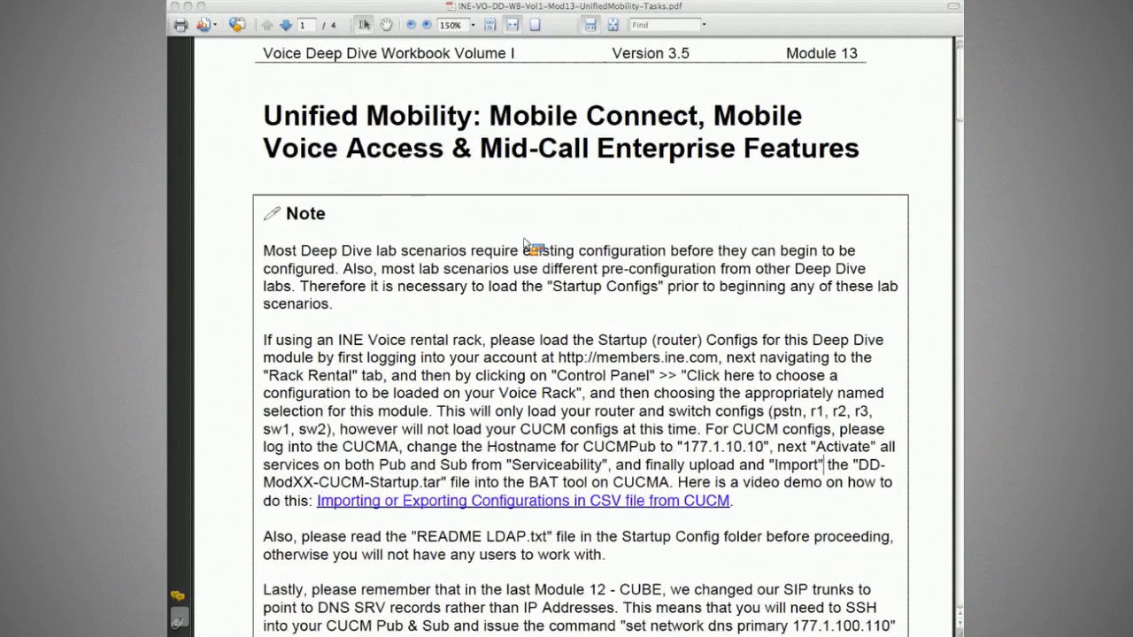
{"action": "scroll", "coordinate": [513, 244], "scroll_direction": "down", "scroll_amount": 1}
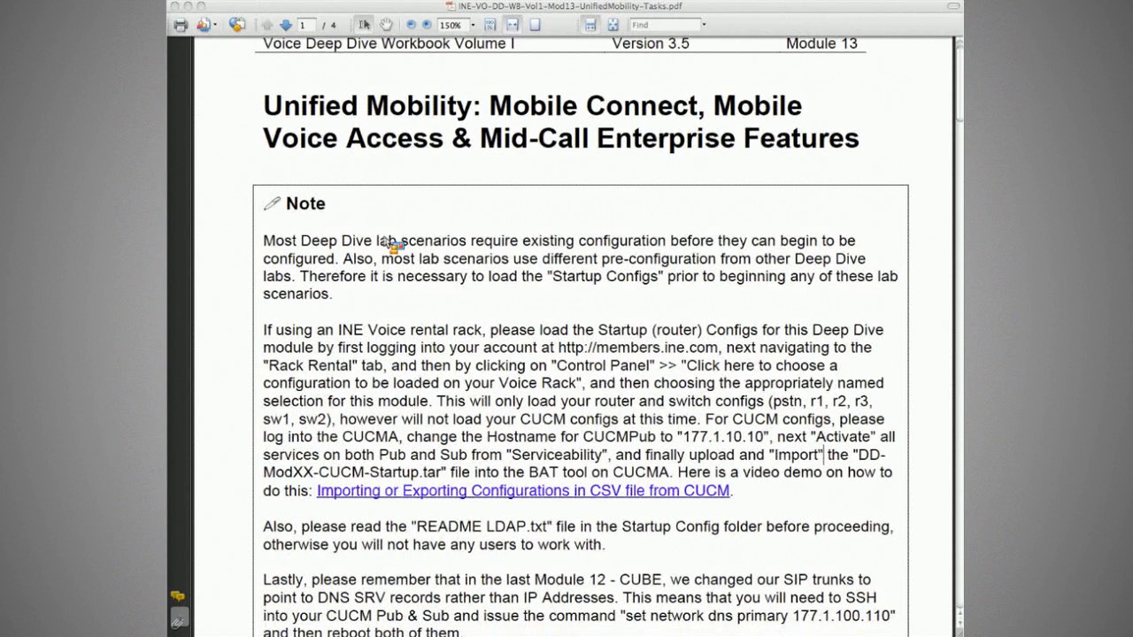
{"action": "scroll", "coordinate": [389, 245], "scroll_direction": "down", "scroll_amount": 1}
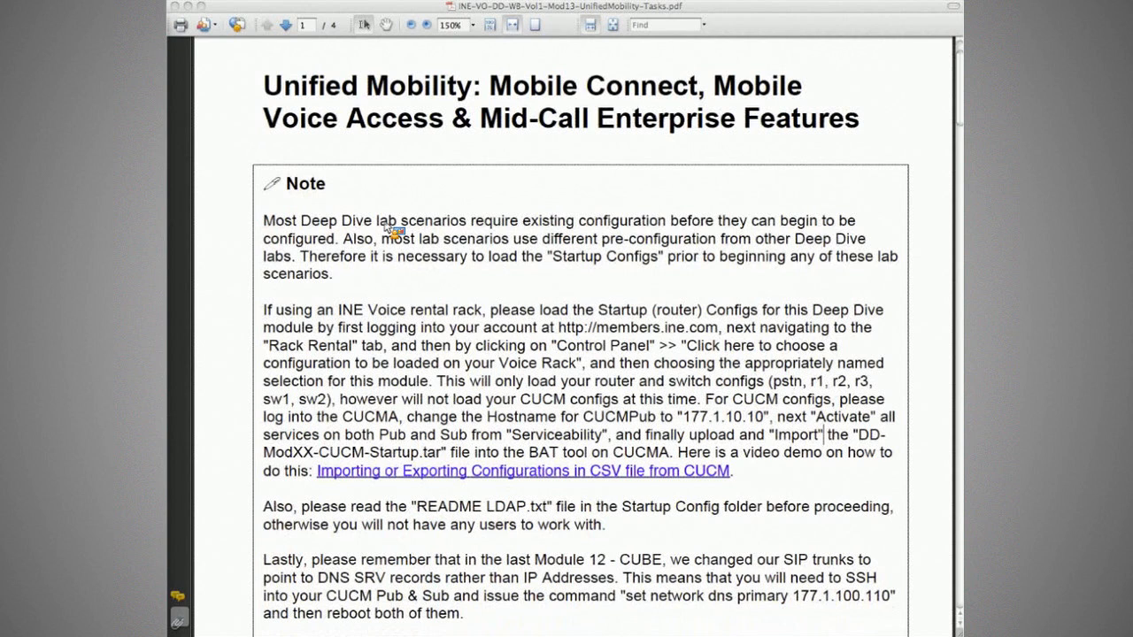
{"action": "left_click_drag", "start_coordinate": [377, 224], "coordinate": [666, 224]}
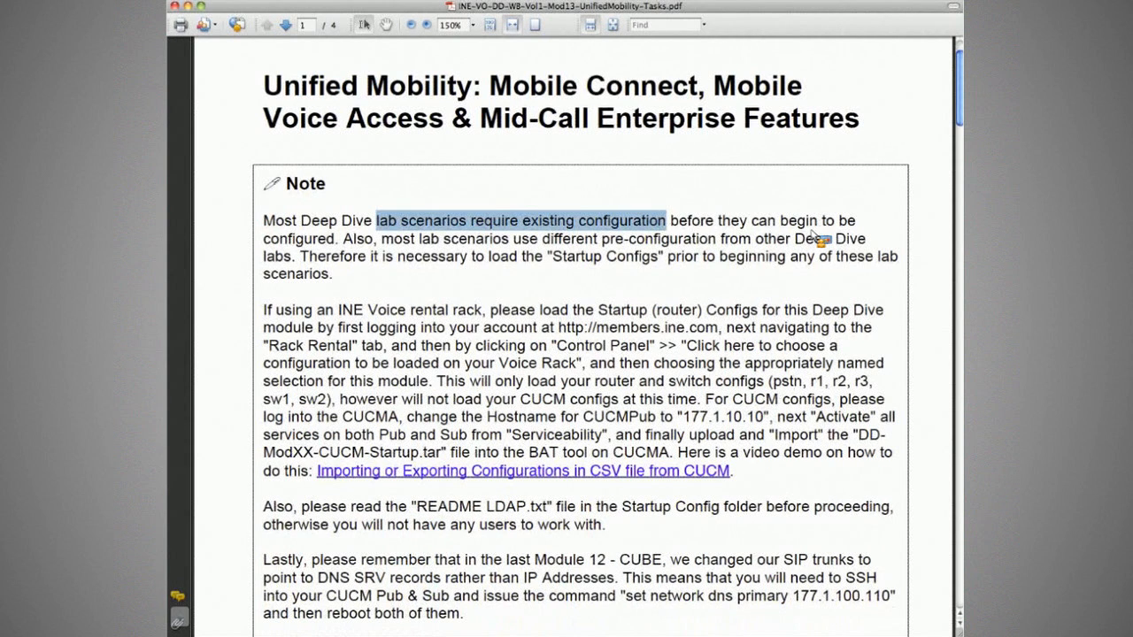
{"action": "left_click_drag", "start_coordinate": [752, 221], "coordinate": [505, 253]}
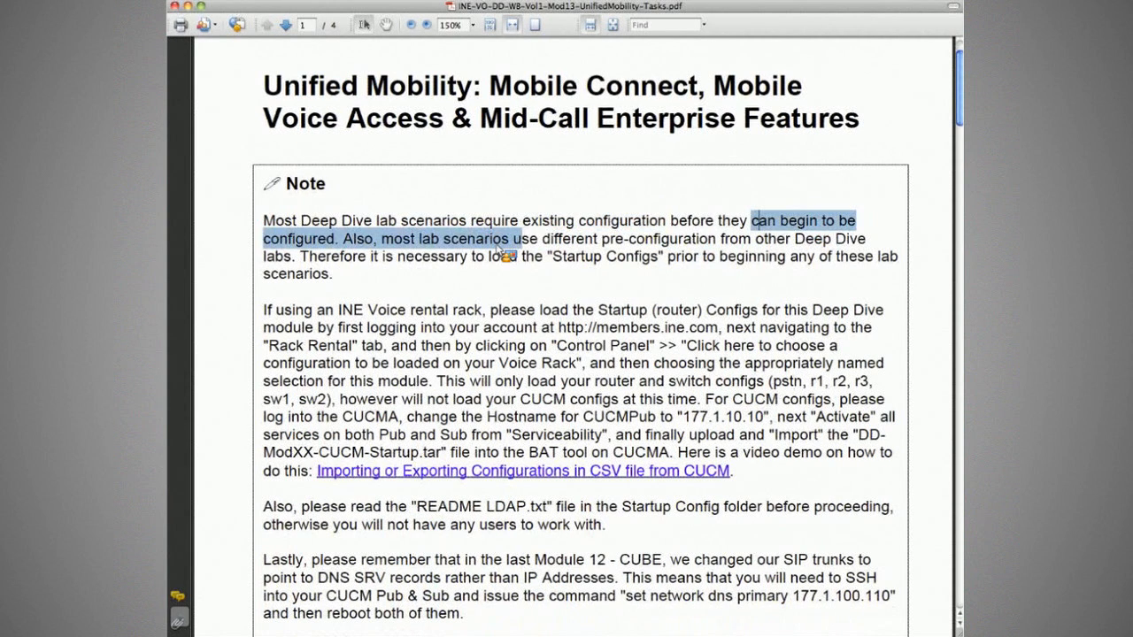
{"action": "left_click", "coordinate": [503, 253]}
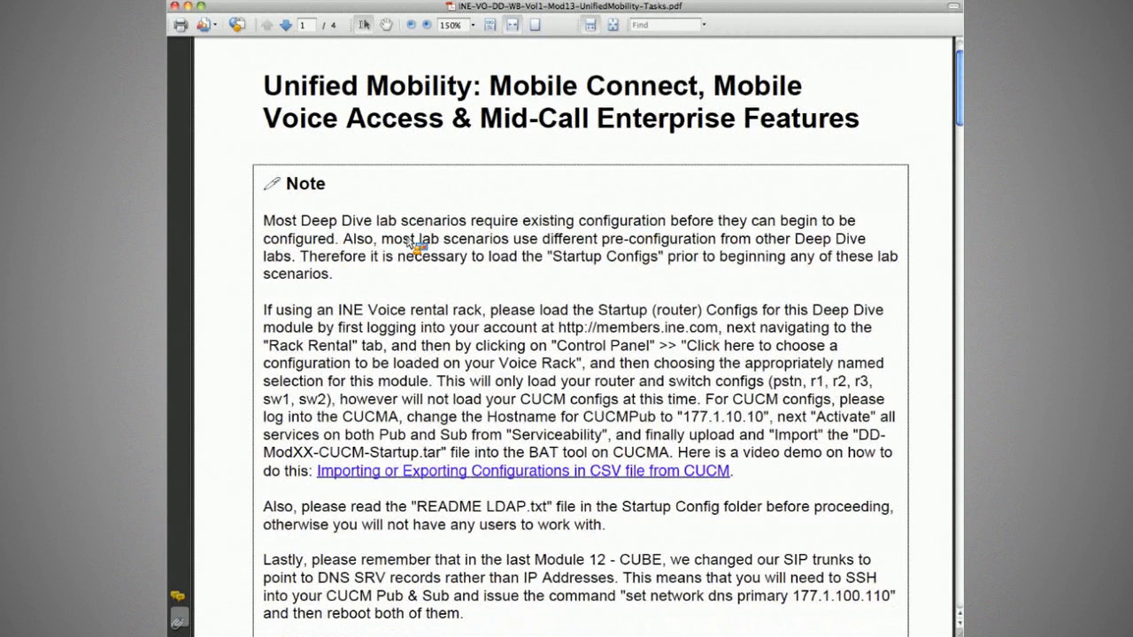
{"action": "left_click_drag", "start_coordinate": [382, 240], "coordinate": [590, 249]}
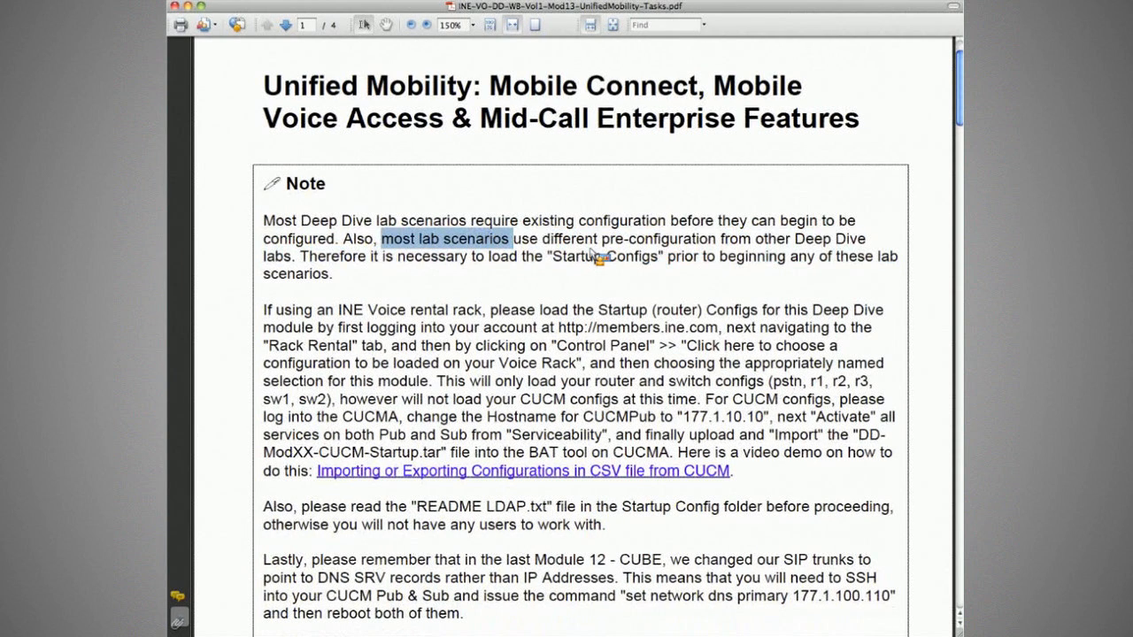
{"action": "left_click_drag", "start_coordinate": [397, 256], "coordinate": [791, 260]}
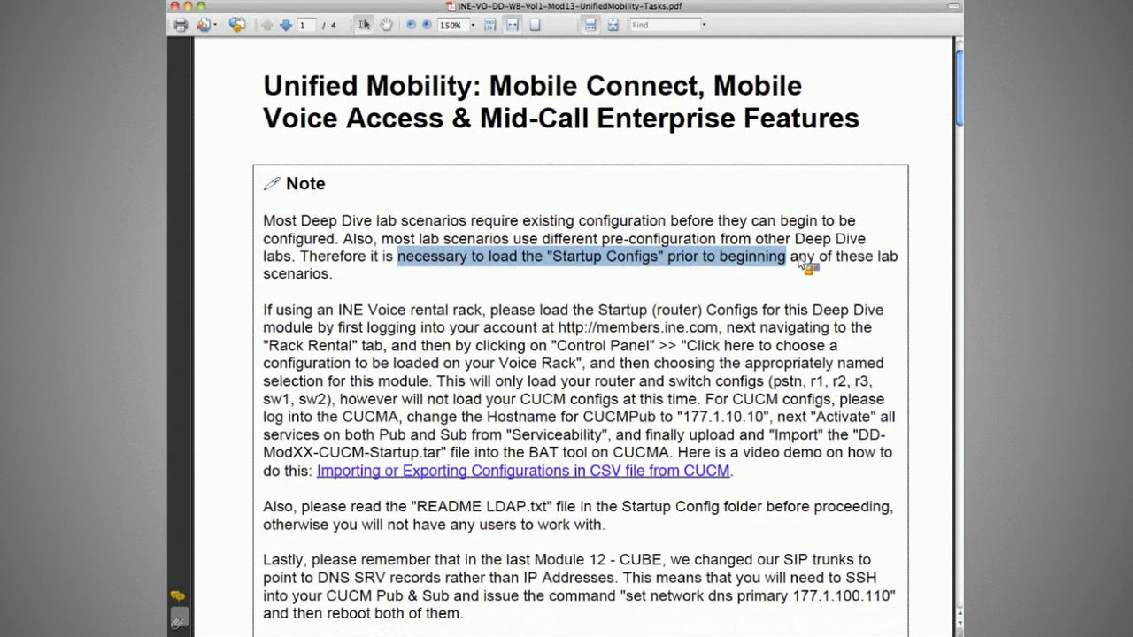
{"action": "left_click", "coordinate": [801, 262]}
Highlight the steps for loading router and switch configs onto an INE Voice rental rack.
{"action": "left_click_drag", "start_coordinate": [317, 310], "coordinate": [482, 311]}
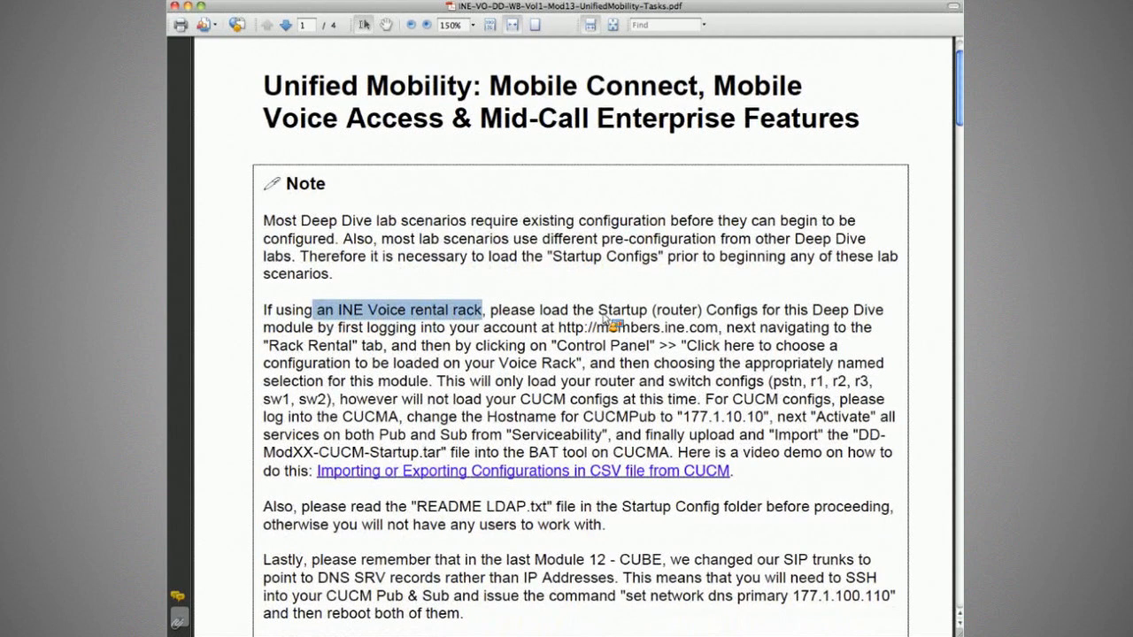
{"action": "left_click_drag", "start_coordinate": [335, 327], "coordinate": [641, 333]}
{"action": "left_click_drag", "start_coordinate": [264, 345], "coordinate": [819, 358]}
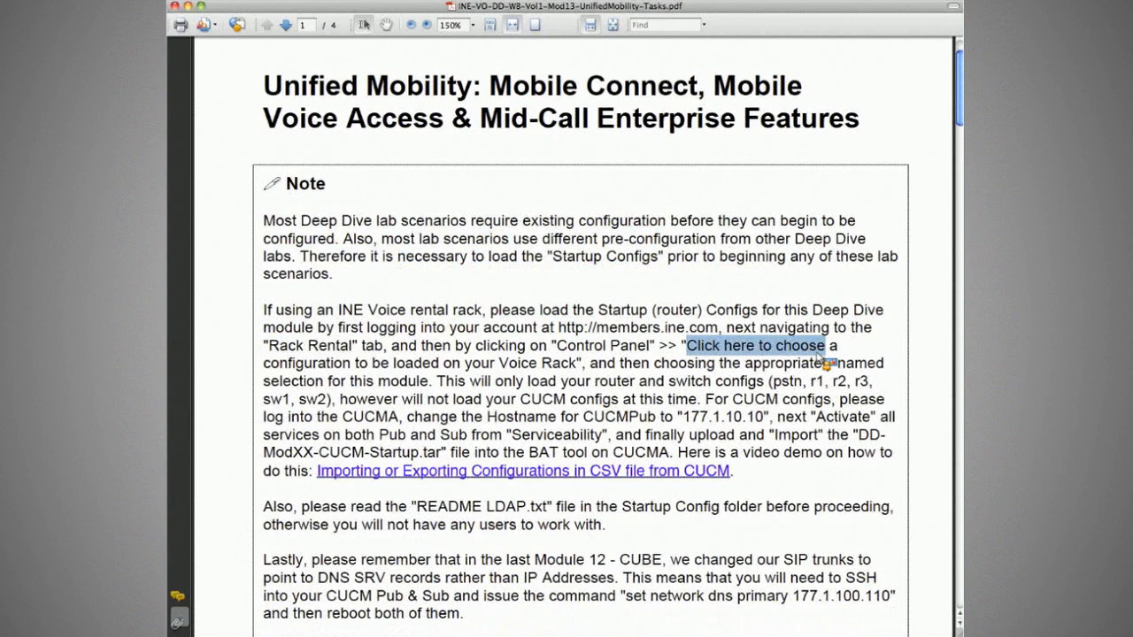
{"action": "left_click_drag", "start_coordinate": [264, 363], "coordinate": [577, 365]}
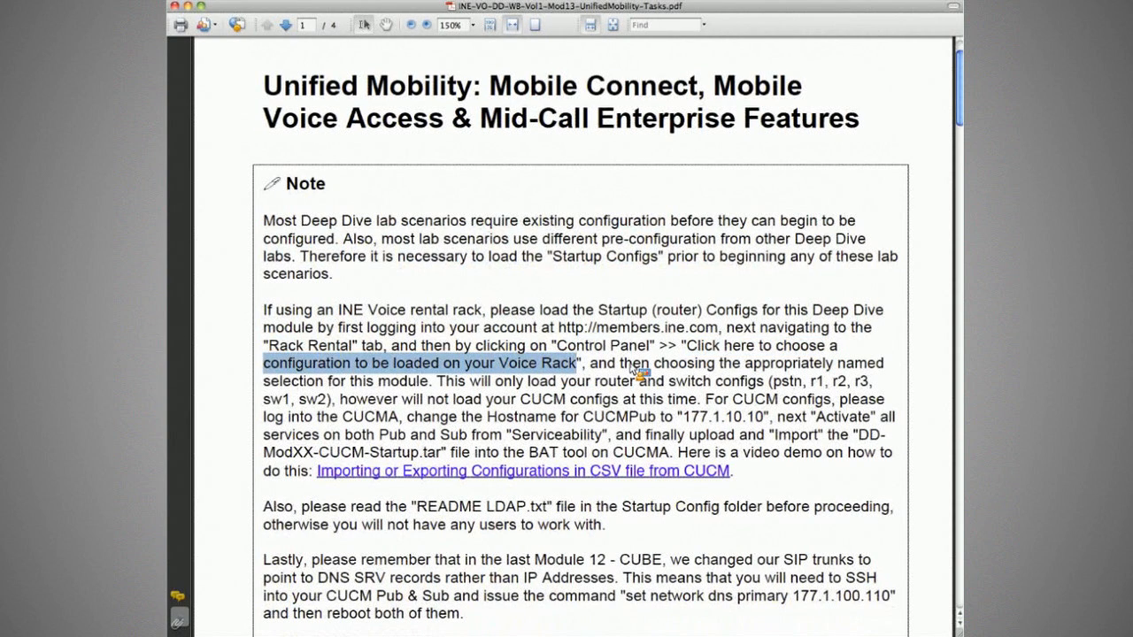
{"action": "left_click_drag", "start_coordinate": [620, 363], "coordinate": [635, 383]}
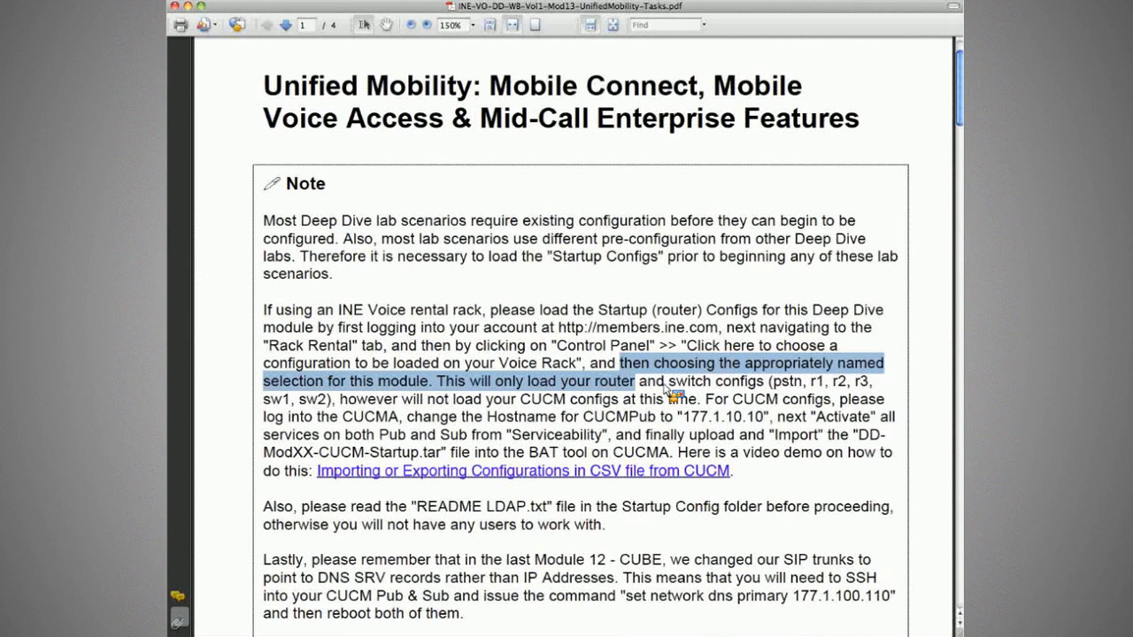
{"action": "left_click_drag", "start_coordinate": [470, 380], "coordinate": [871, 393]}
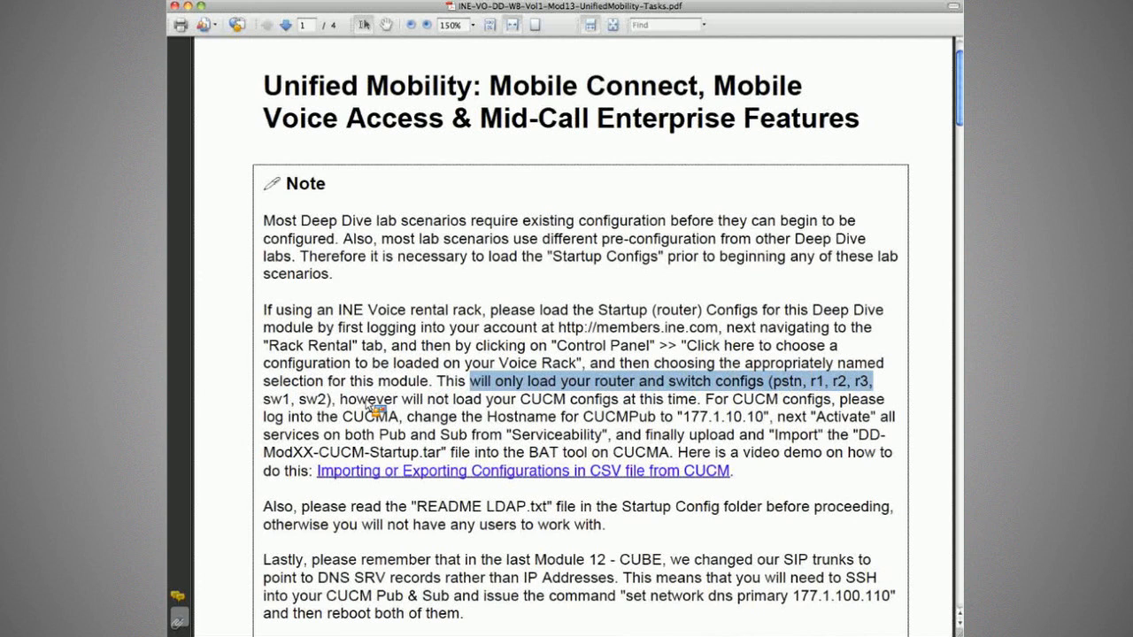
{"action": "left_click", "coordinate": [859, 384]}
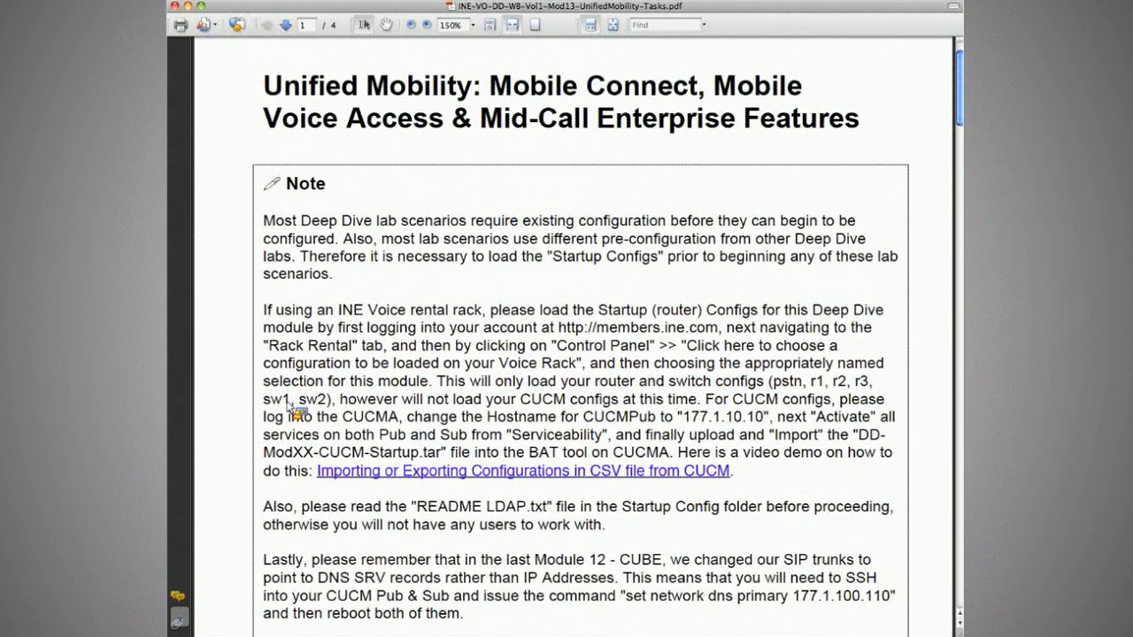
{"action": "left_click_drag", "start_coordinate": [295, 400], "coordinate": [329, 405]}
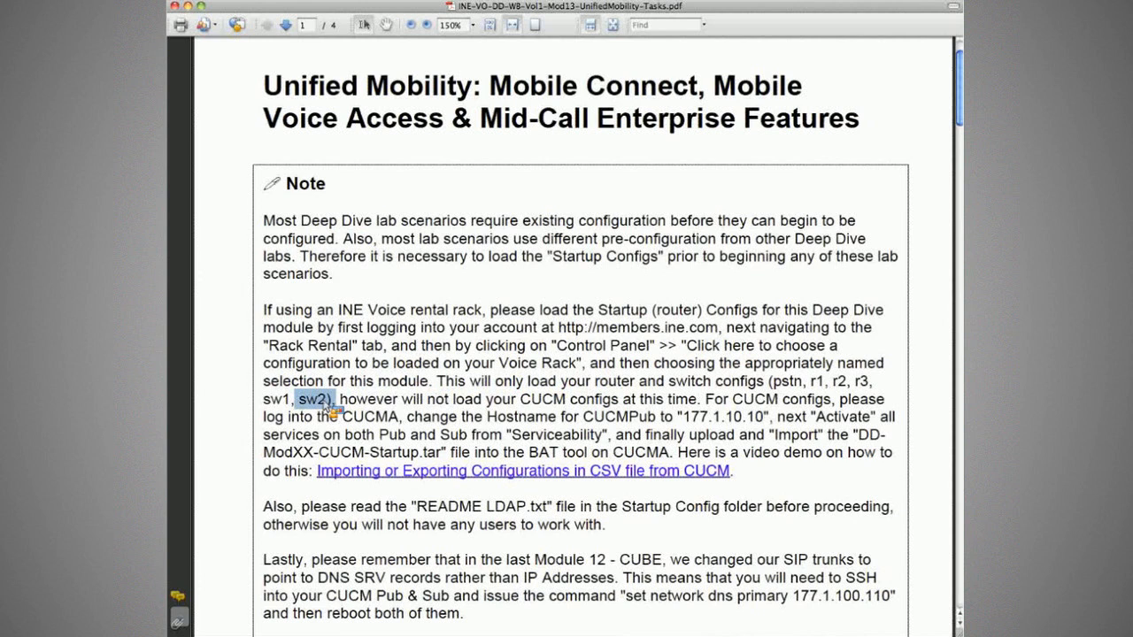
{"action": "left_click", "coordinate": [329, 404]}
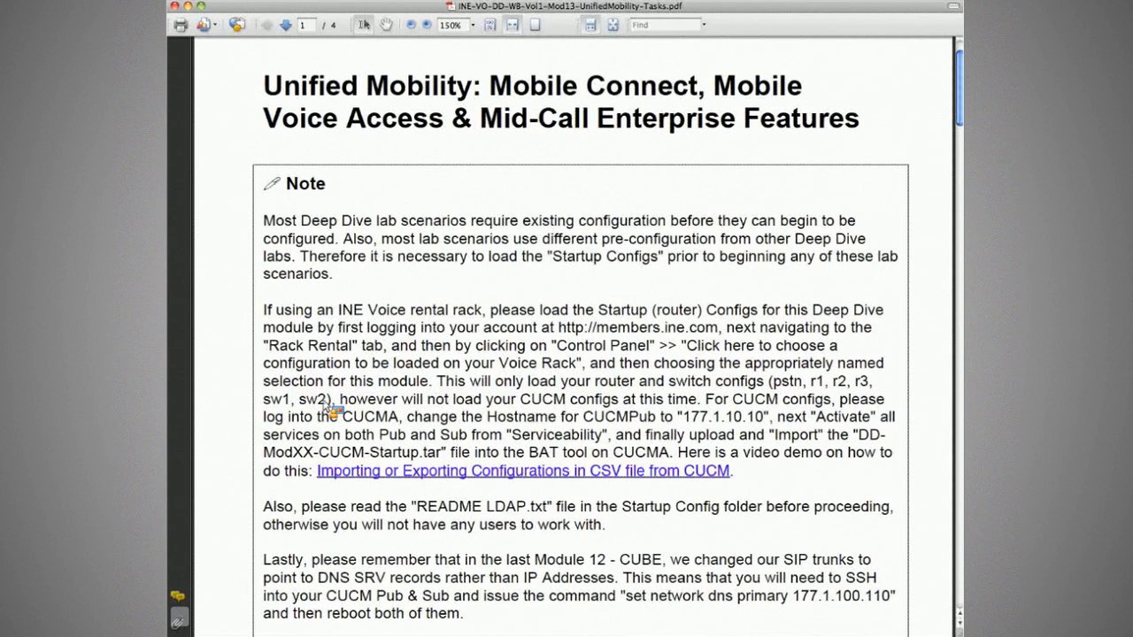
Highlight the CUCM config notes: CUCMA, Pub hostname 177.1.10.10, services, and CUCM-Startup.tar.
{"action": "left_click_drag", "start_coordinate": [402, 403], "coordinate": [559, 406]}
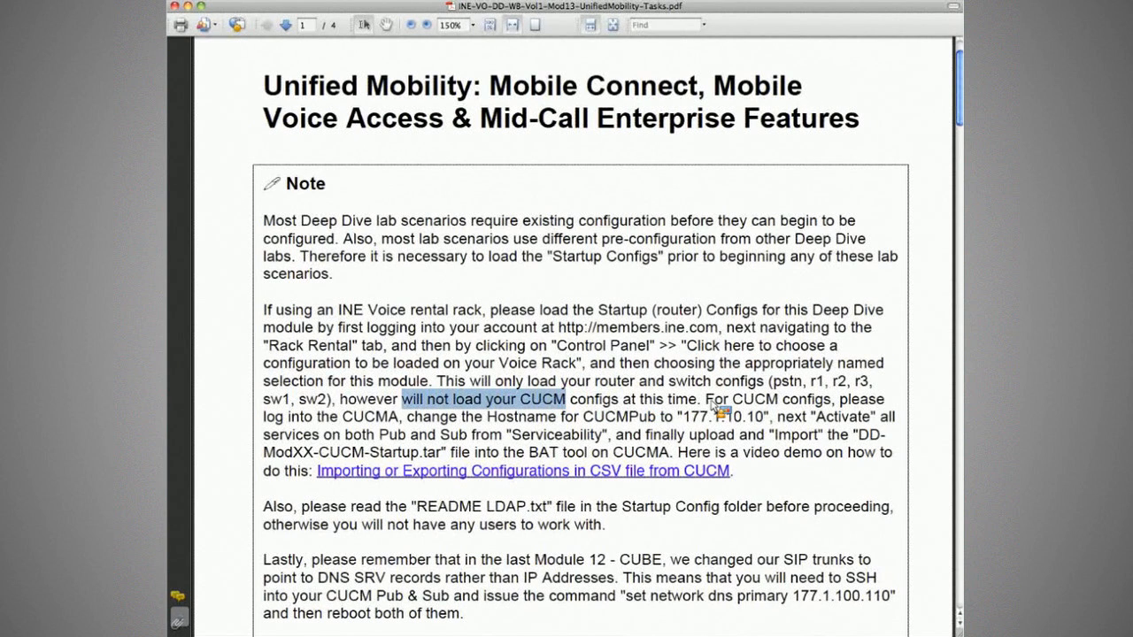
{"action": "left_click_drag", "start_coordinate": [708, 402], "coordinate": [776, 406]}
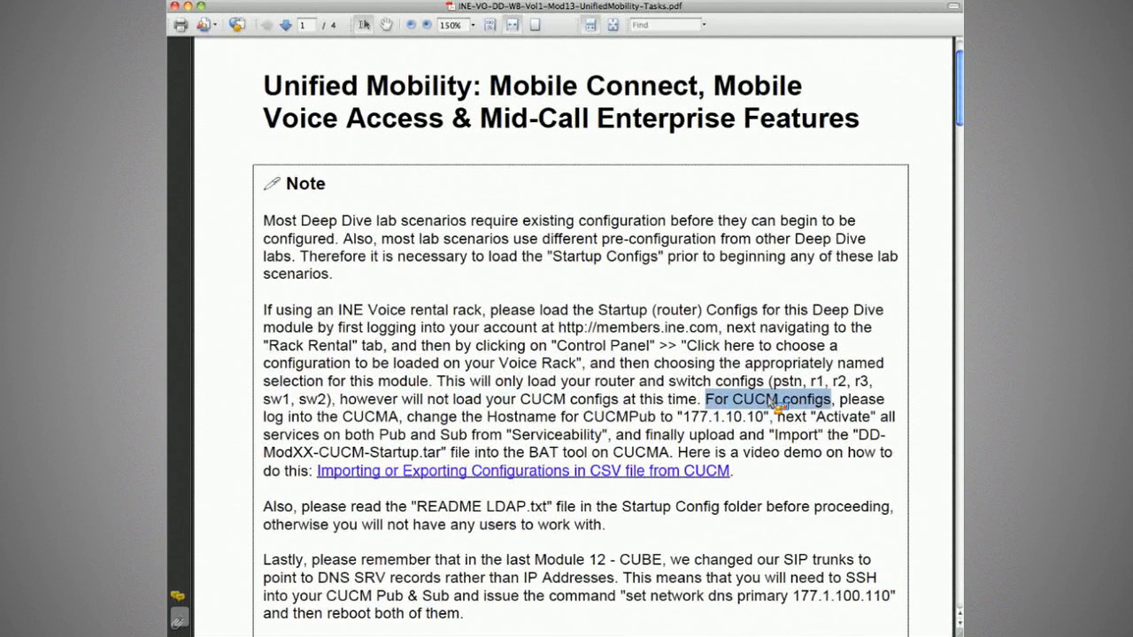
{"action": "left_click_drag", "start_coordinate": [341, 419], "coordinate": [396, 420]}
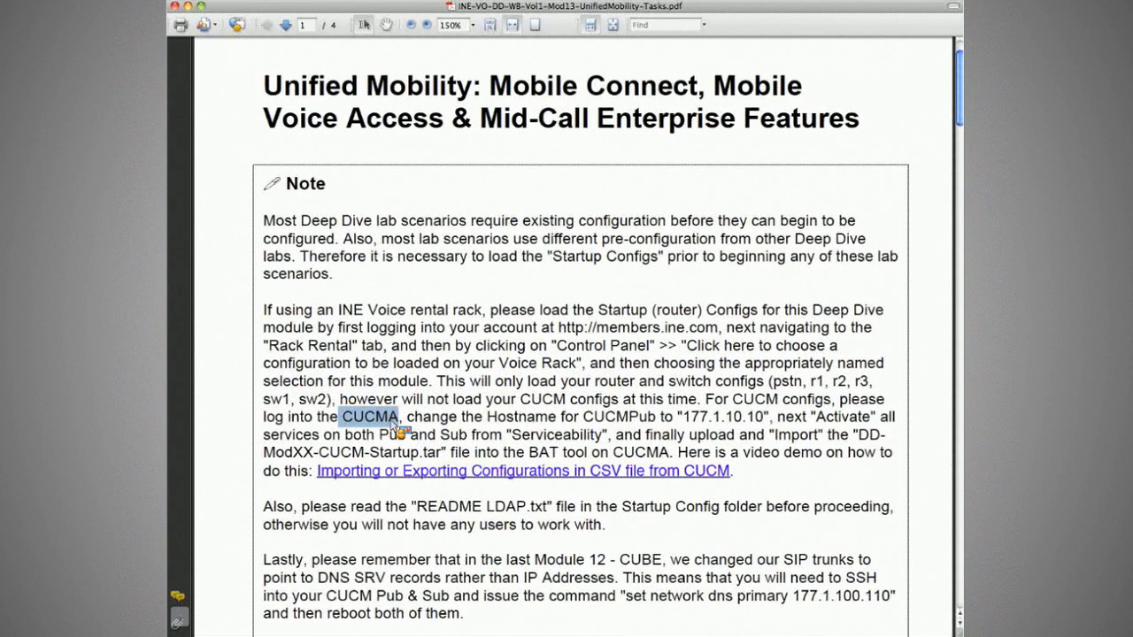
{"action": "left_click_drag", "start_coordinate": [461, 419], "coordinate": [770, 428]}
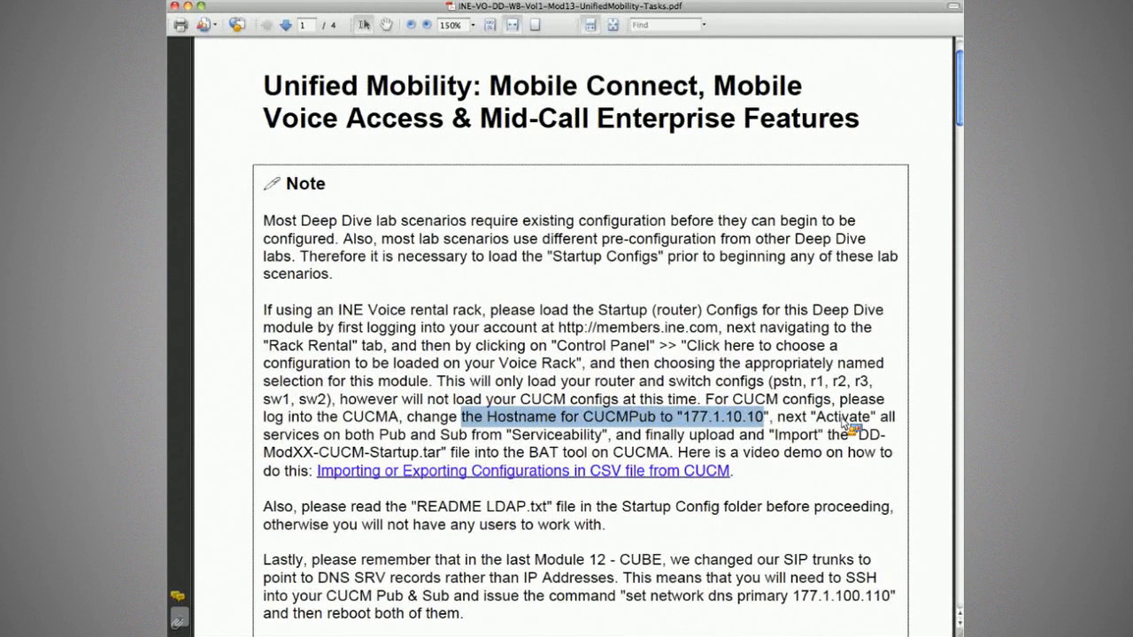
{"action": "left_click_drag", "start_coordinate": [843, 423], "coordinate": [779, 421]}
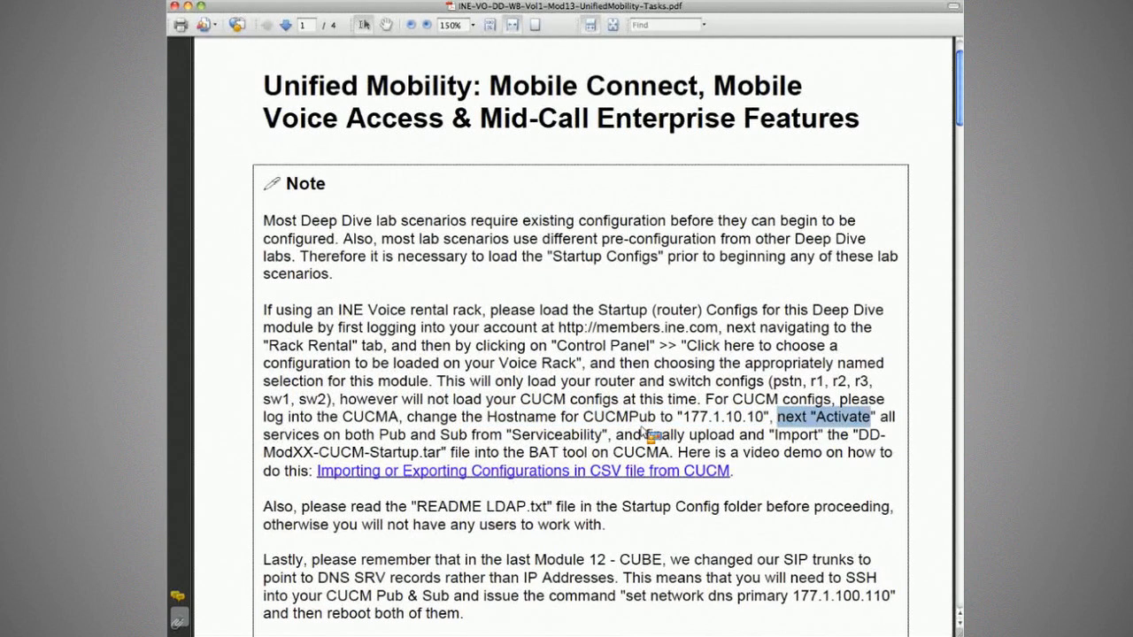
{"action": "left_click_drag", "start_coordinate": [314, 437], "coordinate": [371, 437]}
{"action": "left_click_drag", "start_coordinate": [522, 440], "coordinate": [651, 447]}
{"action": "left_click", "coordinate": [653, 447]}
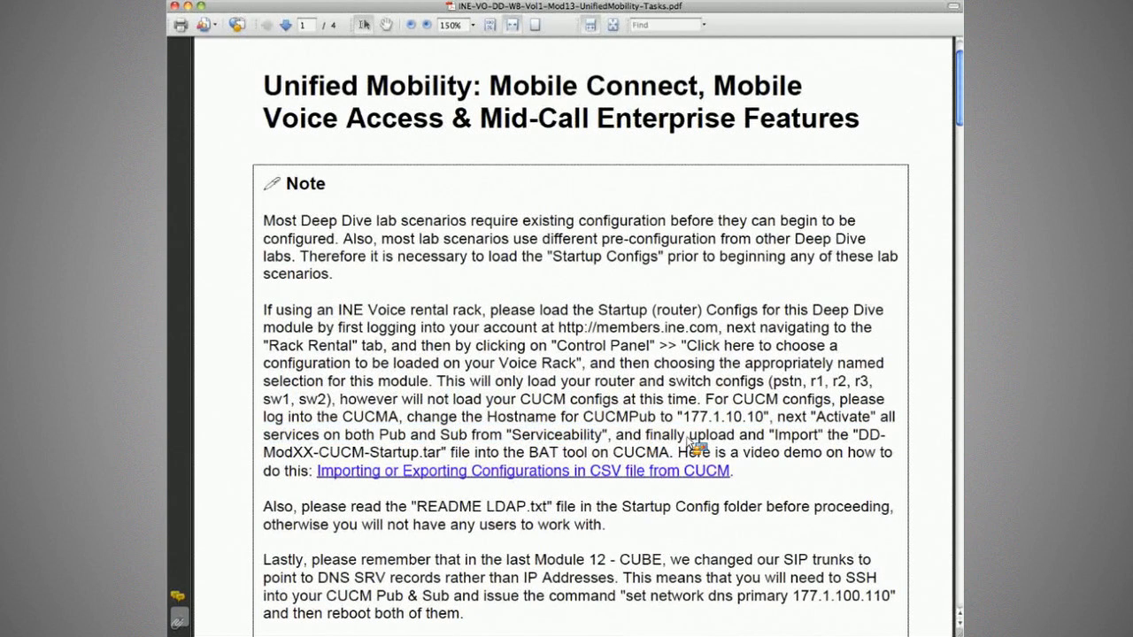
{"action": "left_click_drag", "start_coordinate": [318, 453], "coordinate": [448, 458]}
{"action": "left_click", "coordinate": [445, 458]}
Highlight the CSV export configurations link text, then scroll down to the DNS SRV reminder.
{"action": "left_click_drag", "start_coordinate": [442, 465], "coordinate": [740, 478]}
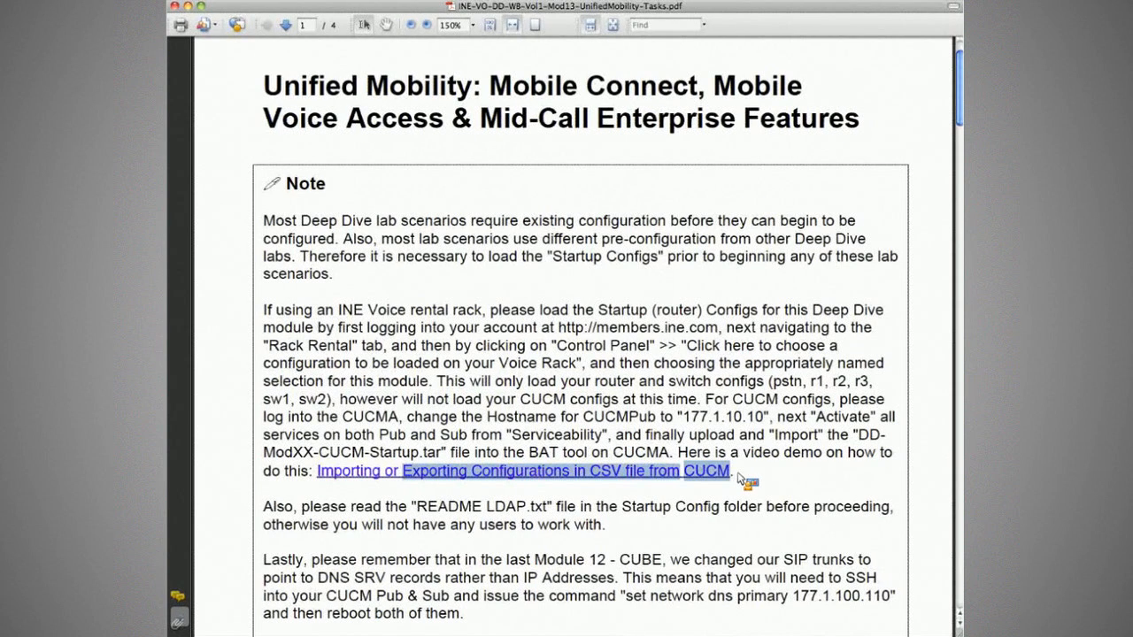
{"action": "left_click", "coordinate": [740, 478]}
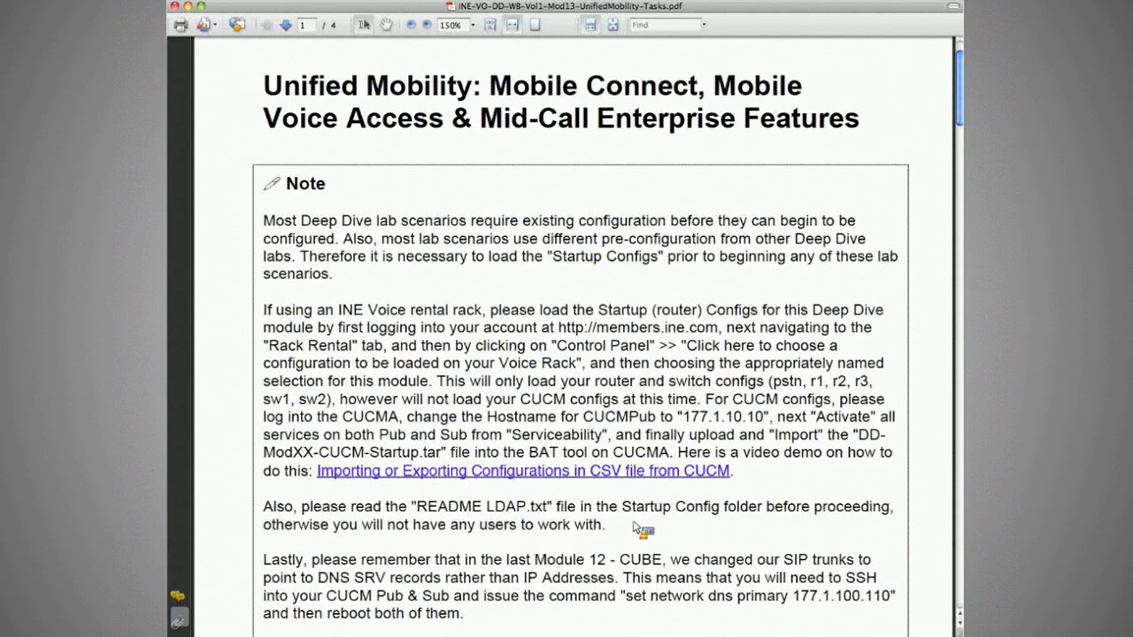
{"action": "scroll", "coordinate": [645, 528], "scroll_direction": "down", "scroll_amount": 1}
{"action": "scroll", "coordinate": [659, 537], "scroll_direction": "down", "scroll_amount": 1}
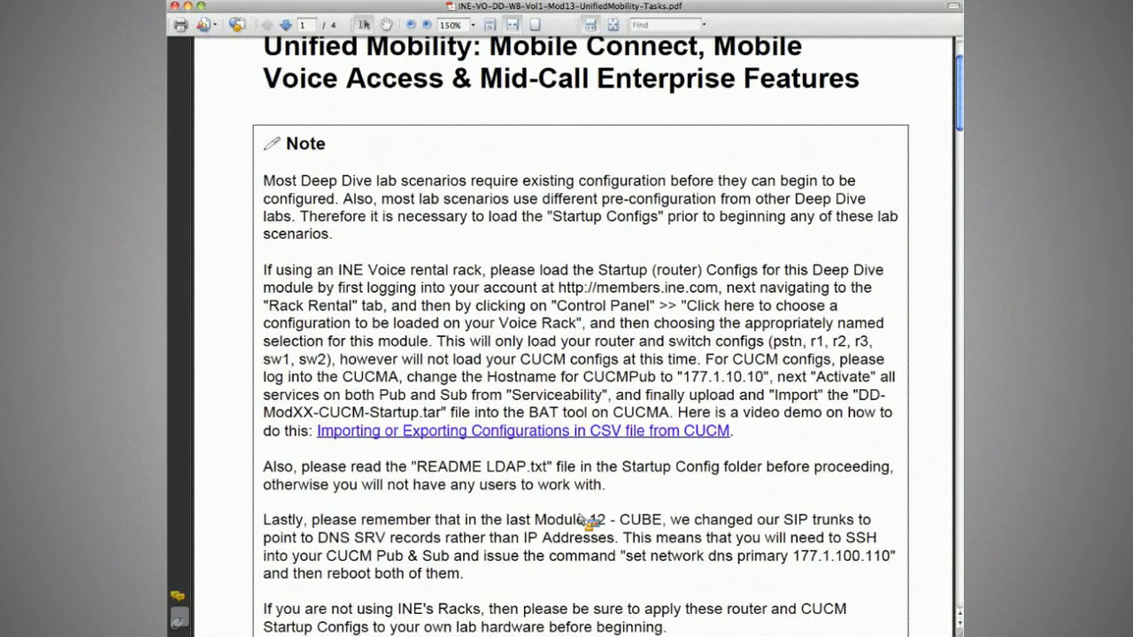
Highlight the SIP trunk DNS SRV and SSH notes, then select 'set network dns primary 177.1.100.110'.
{"action": "scroll", "coordinate": [792, 478], "scroll_direction": "down", "scroll_amount": 1}
{"action": "left_click_drag", "start_coordinate": [361, 471], "coordinate": [600, 498]}
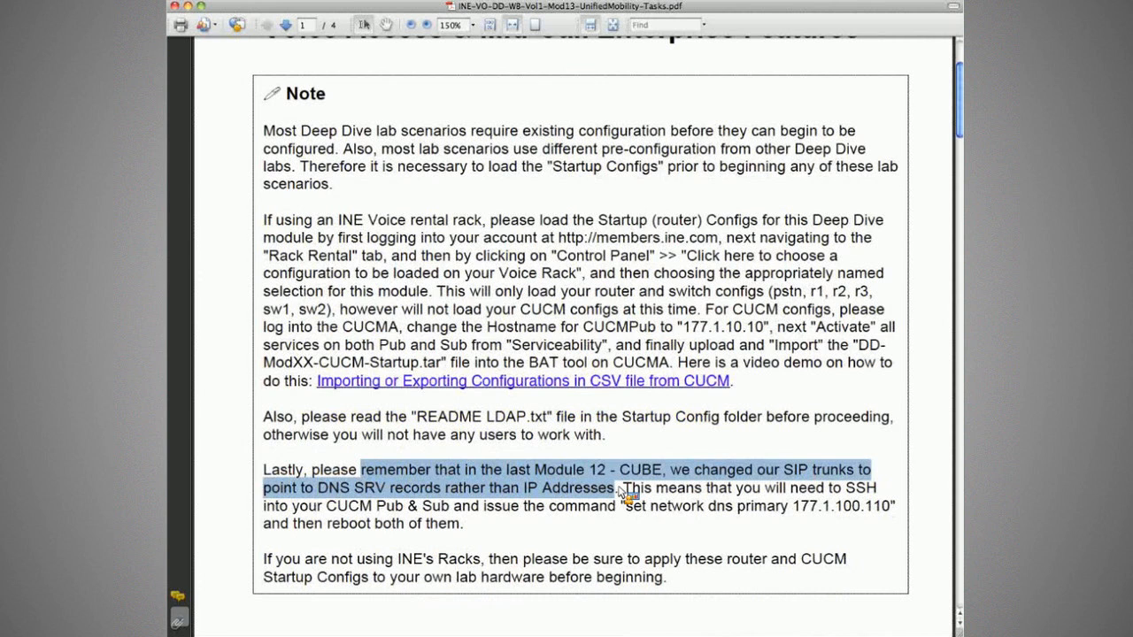
{"action": "left_click_drag", "start_coordinate": [620, 492], "coordinate": [895, 508]}
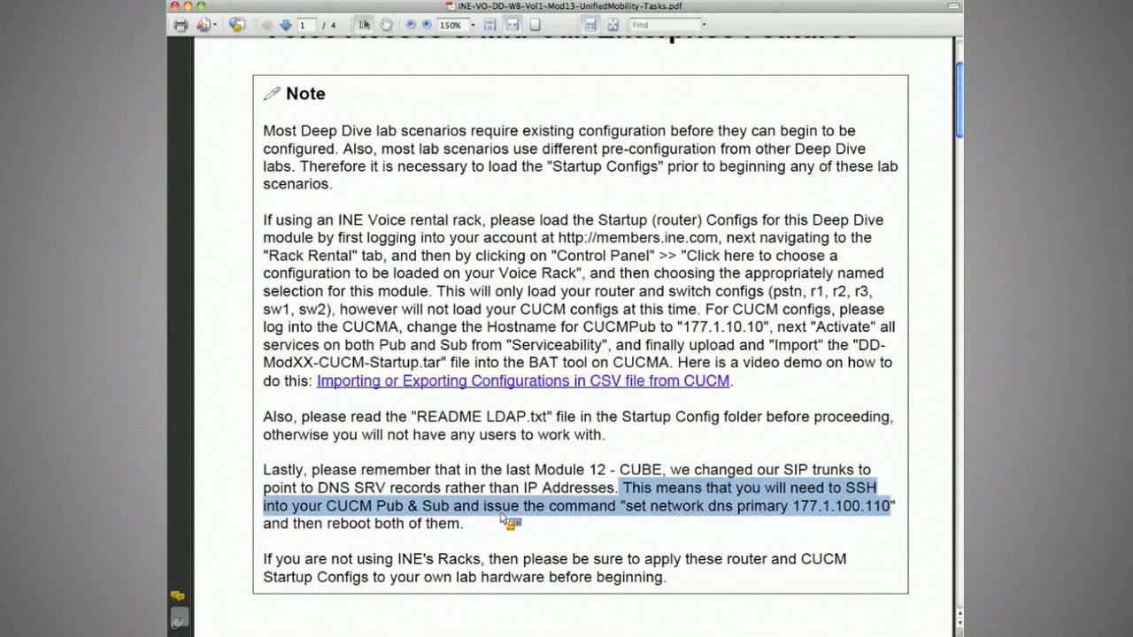
{"action": "left_click", "coordinate": [274, 526]}
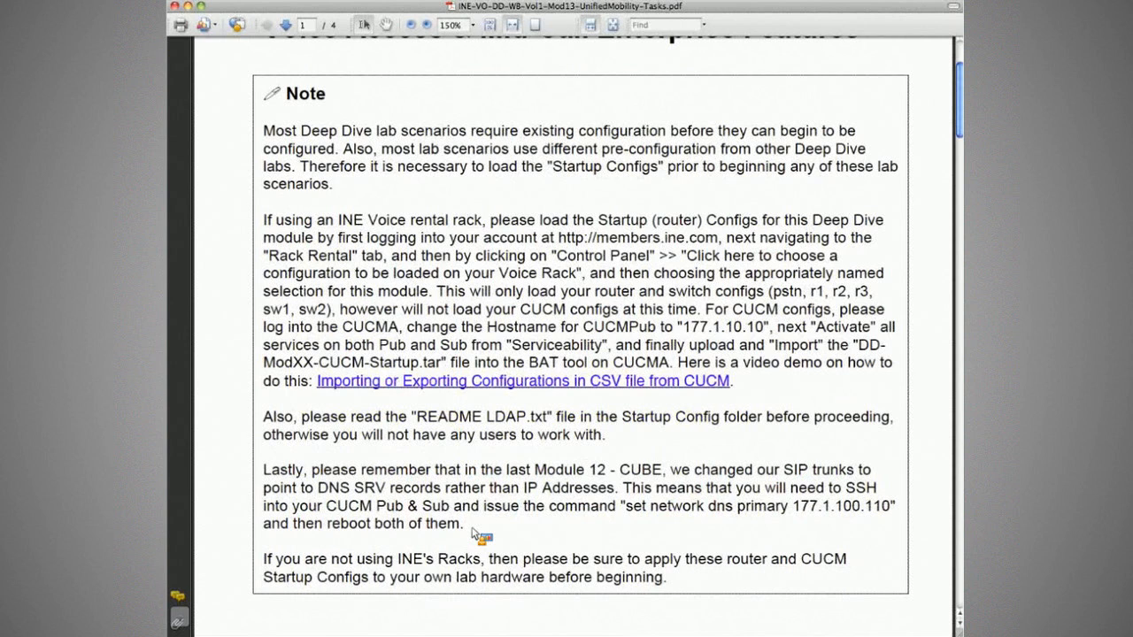
{"action": "left_click", "coordinate": [472, 531]}
{"action": "left_click_drag", "start_coordinate": [626, 507], "coordinate": [898, 509]}
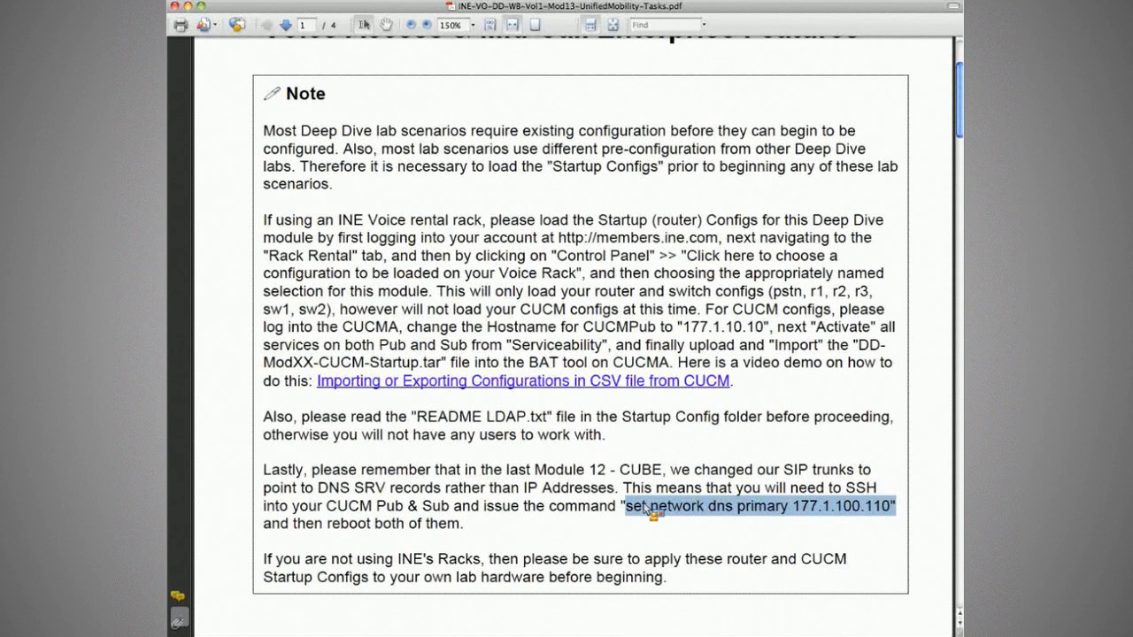
Scroll to the note's last paragraph about applying router and CUCM Startup Configs to your own hardware.
{"action": "scroll", "coordinate": [649, 509], "scroll_direction": "up", "scroll_amount": 3}
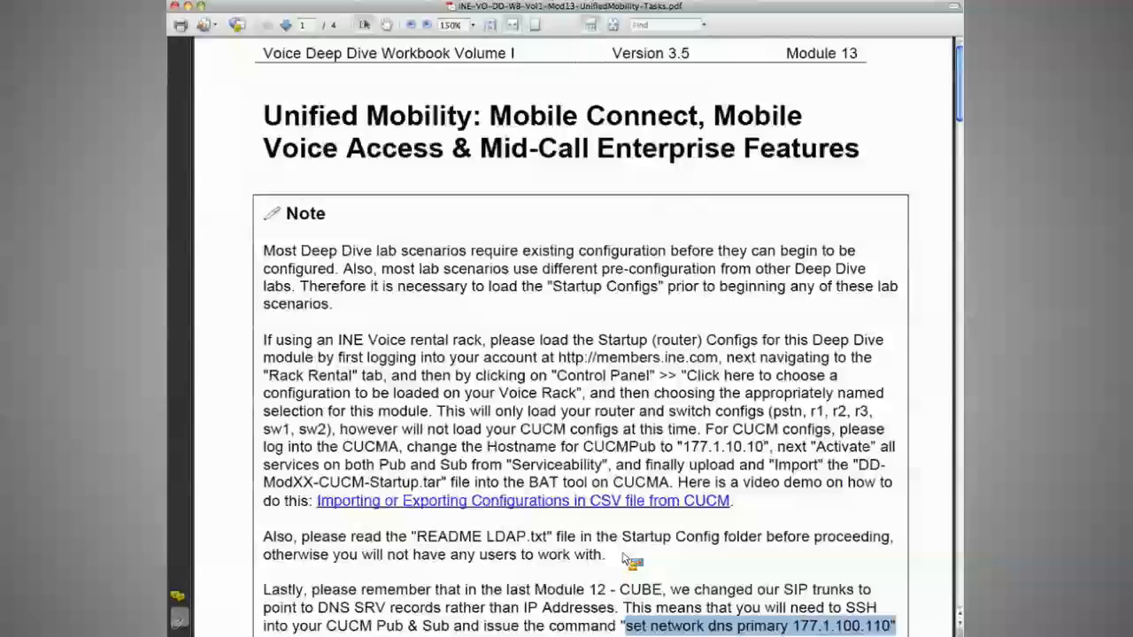
{"action": "scroll", "coordinate": [624, 558], "scroll_direction": "down", "scroll_amount": 2}
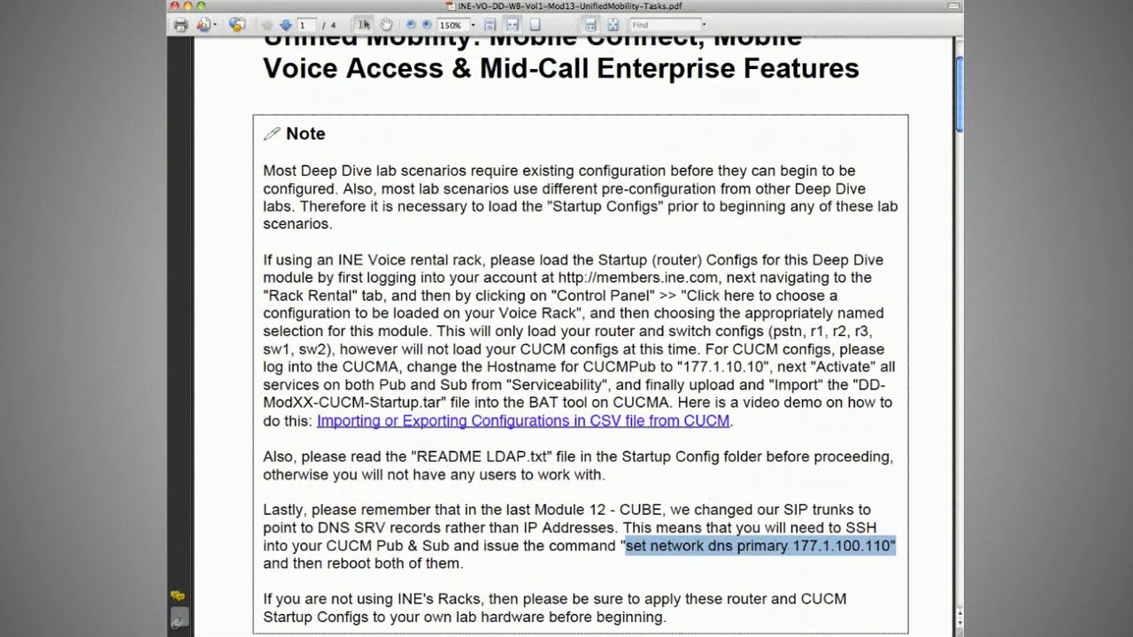
{"action": "key", "text": "super+Tab"}
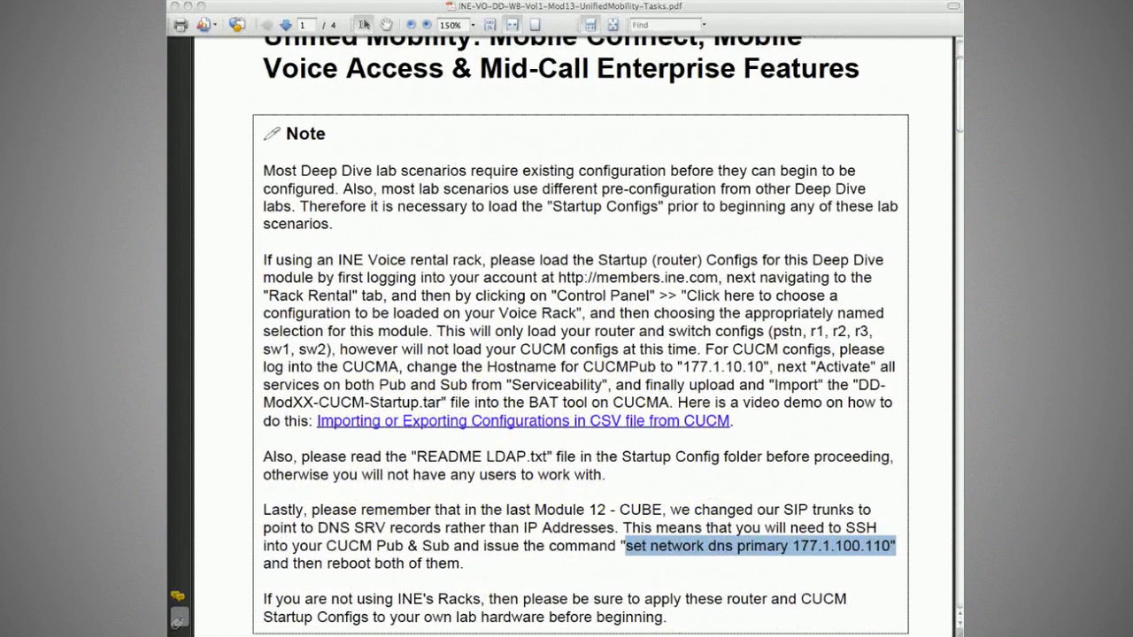
{"action": "left_click", "coordinate": [523, 479]}
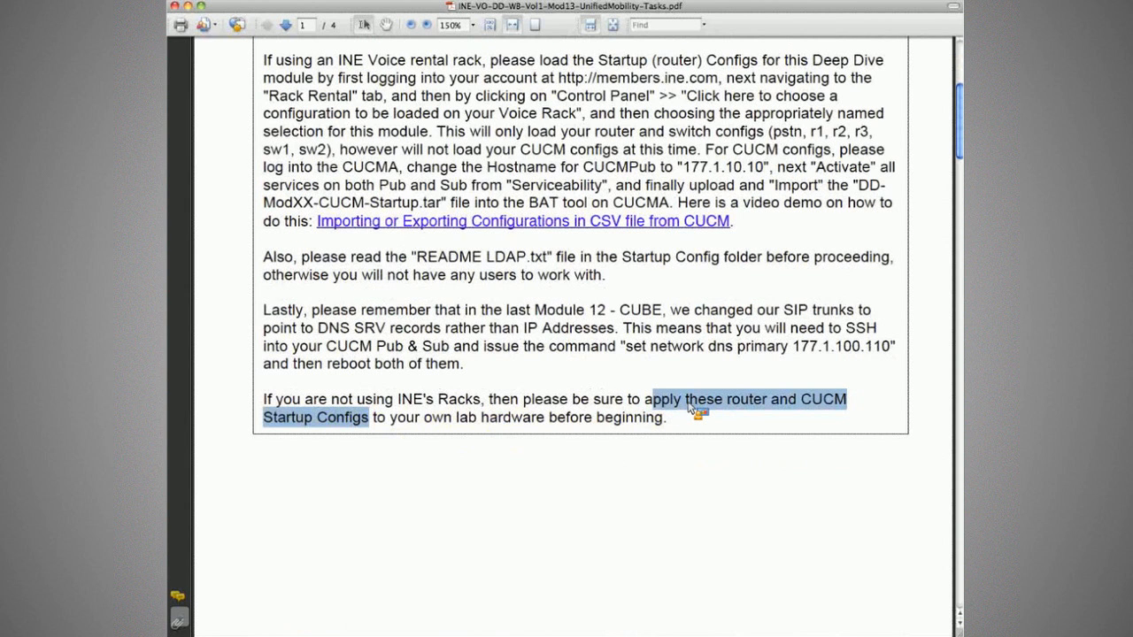
Clear the Startup Configs highlight in the workbook PDF.
{"action": "left_click", "coordinate": [689, 405]}
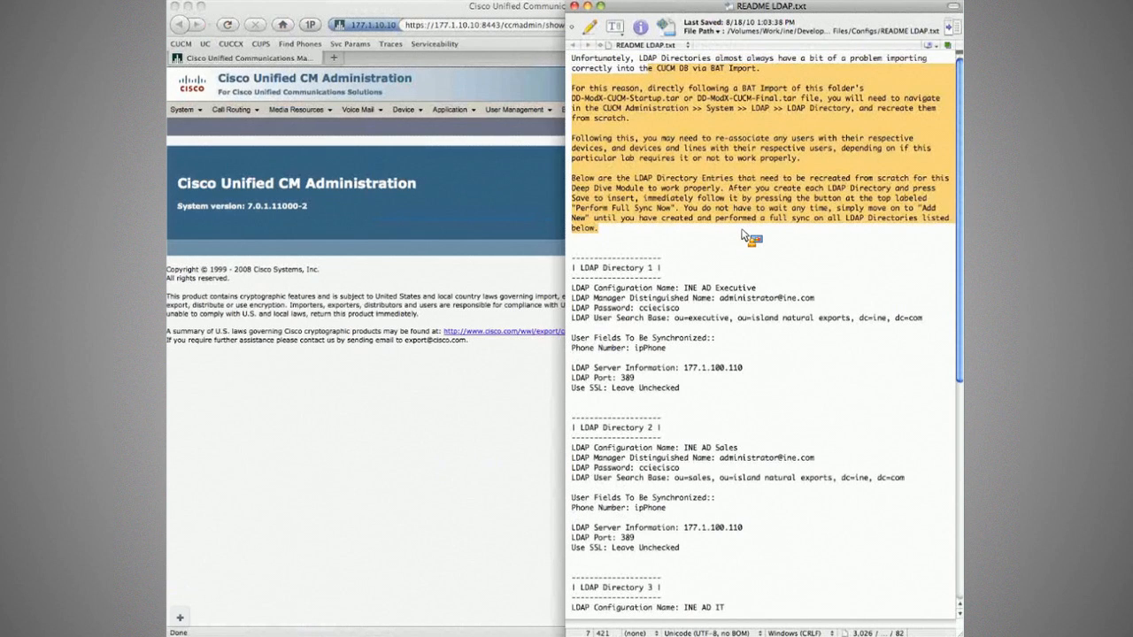
Review the LDAP Directory 1-4 entries in README LDAP.txt.
{"action": "left_click", "coordinate": [744, 234]}
{"action": "scroll", "coordinate": [753, 230], "scroll_direction": "down", "scroll_amount": 3}
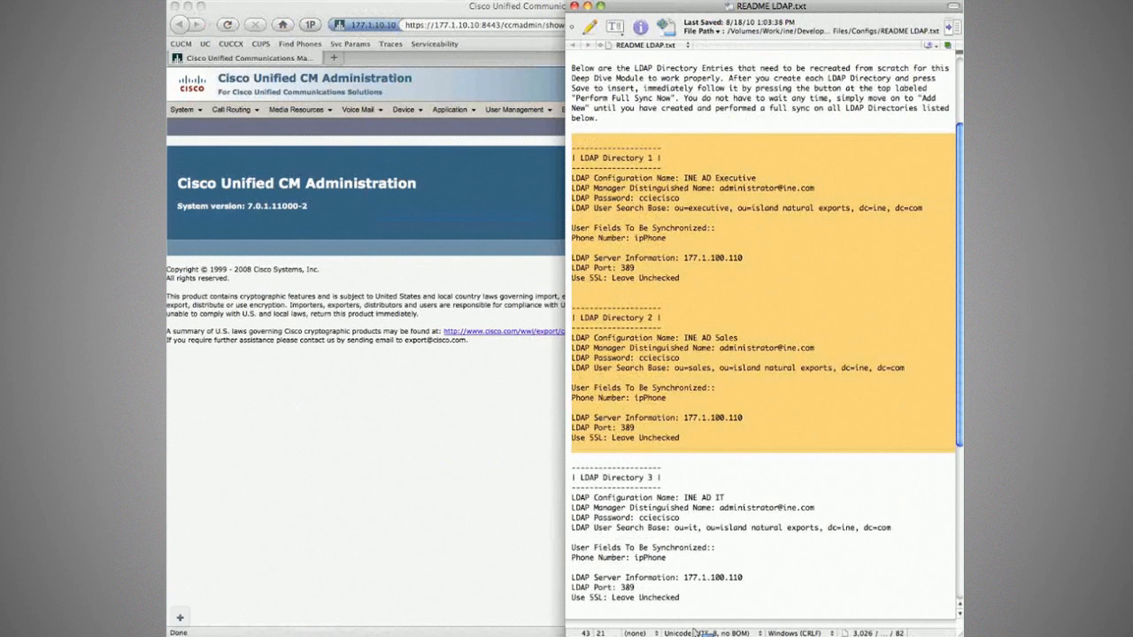
{"action": "mouse_move", "coordinate": [695, 632]}
{"action": "left_mouse_down"}
{"action": "mouse_move", "coordinate": [697, 585]}
{"action": "mouse_move", "coordinate": [690, 618]}
{"action": "left_mouse_up"}
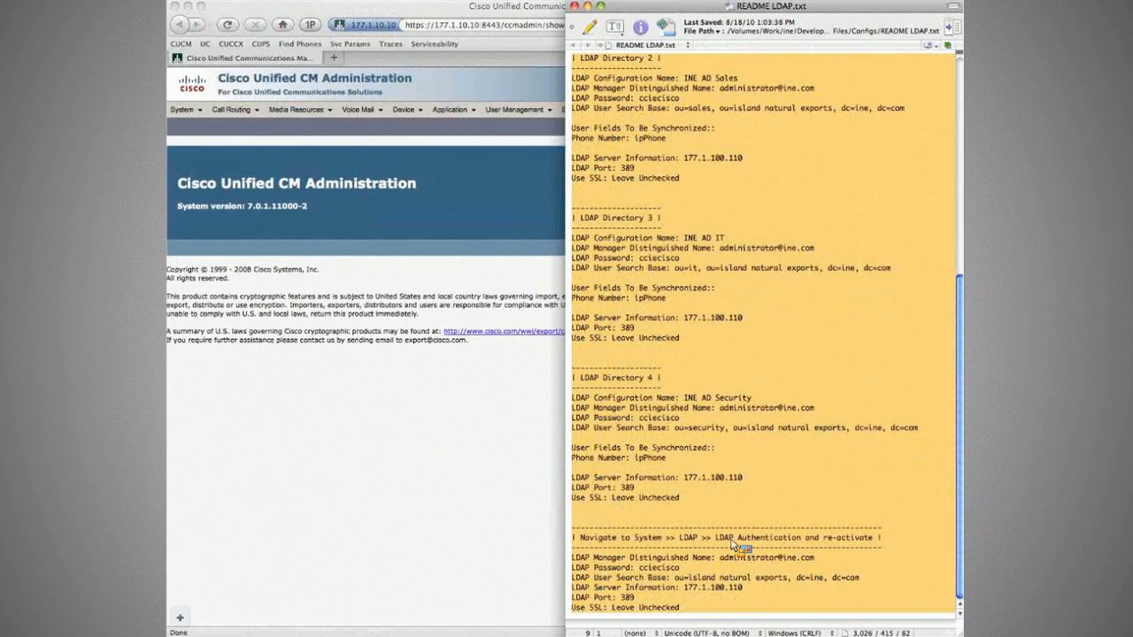
{"action": "scroll", "coordinate": [753, 496], "scroll_direction": "up", "scroll_amount": 2}
{"action": "left_click", "coordinate": [807, 211]}
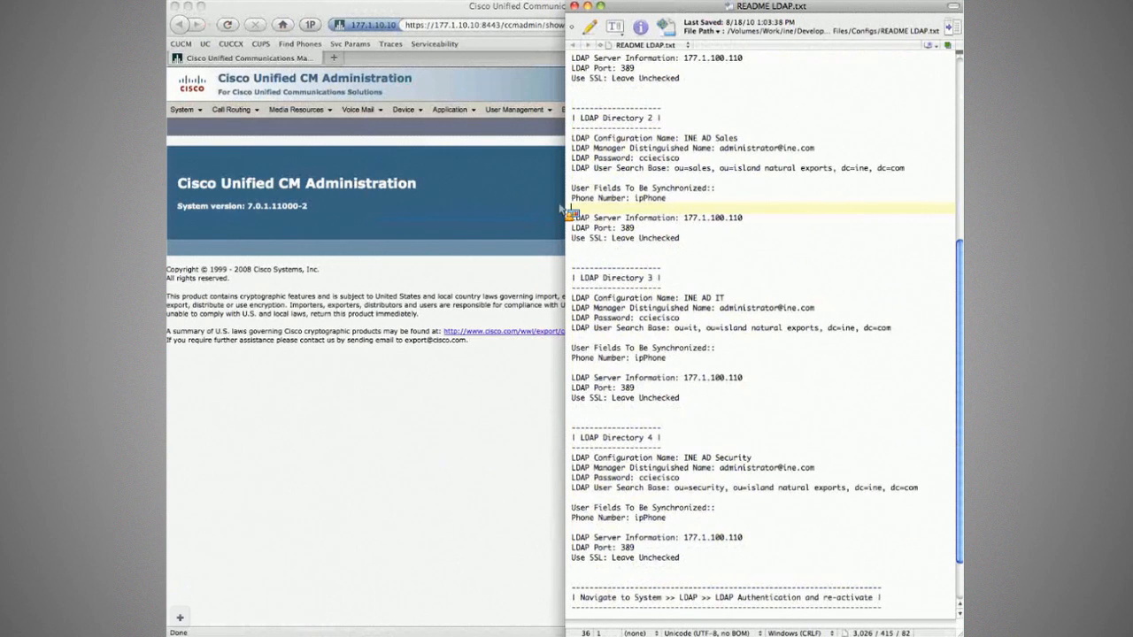
Open the CUCM End User list in the browser, which shows 0 records.
{"action": "left_click", "coordinate": [529, 209]}
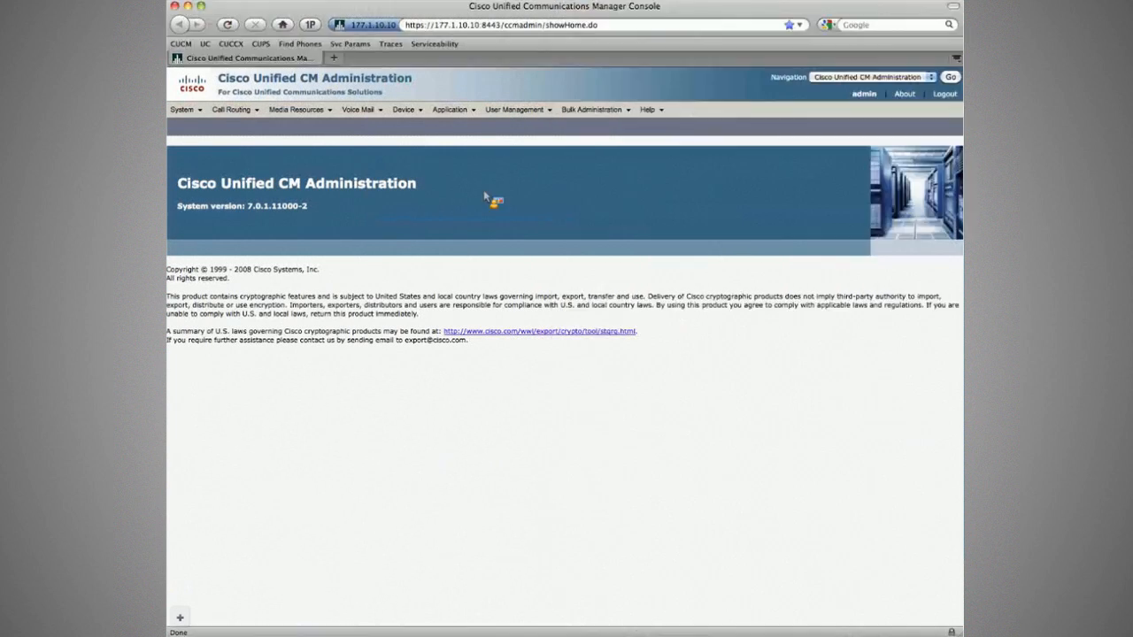
{"action": "left_click", "coordinate": [181, 110]}
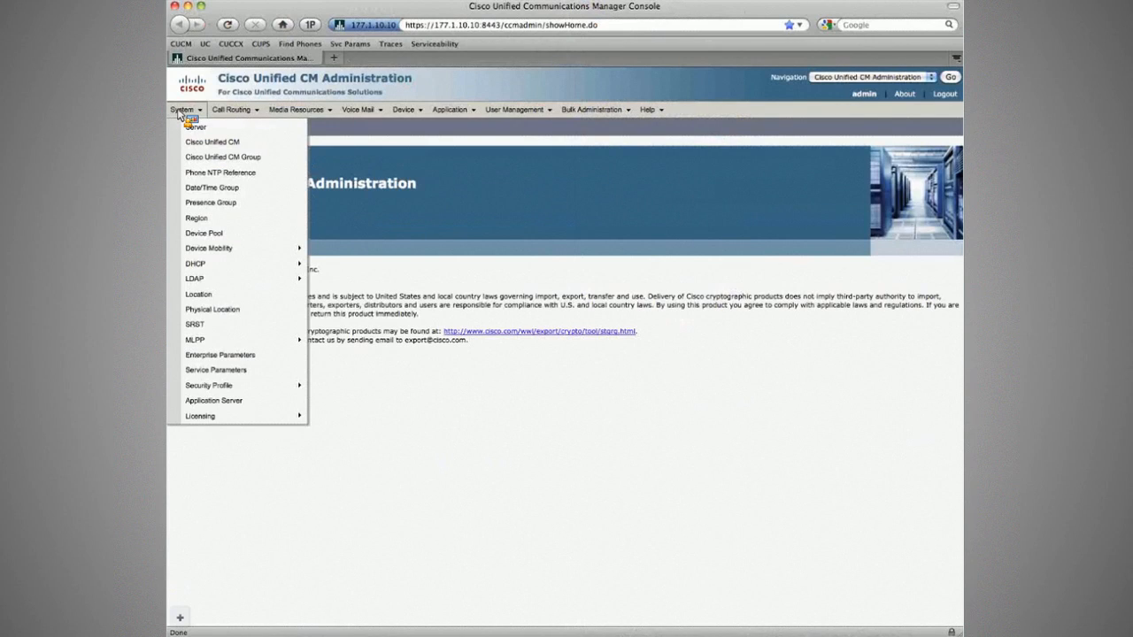
{"action": "left_click", "coordinate": [520, 110]}
{"action": "left_click", "coordinate": [514, 174]}
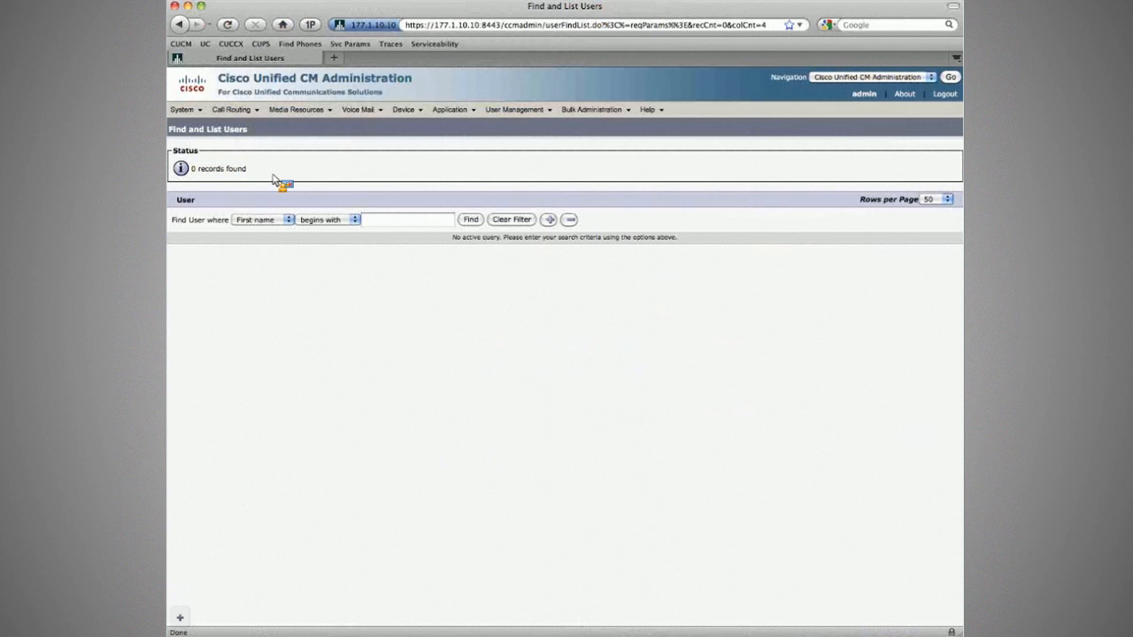
{"action": "left_click", "coordinate": [184, 109]}
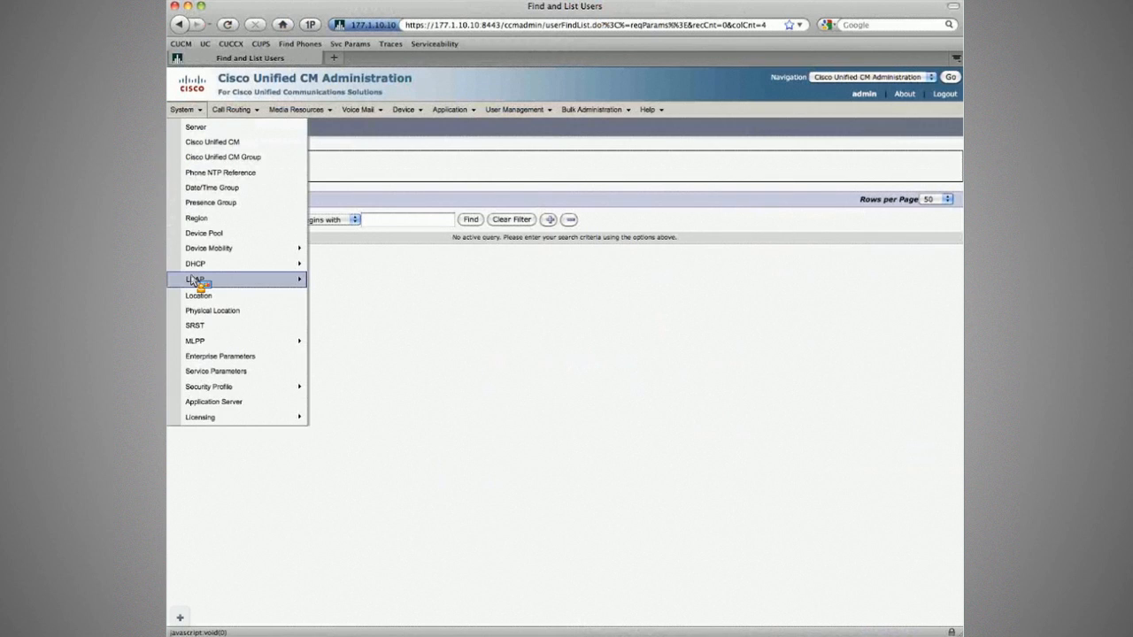
Uncheck Enable Synchronizing from LDAP Server on the LDAP System page and save.
{"action": "mouse_move", "coordinate": [195, 280]}
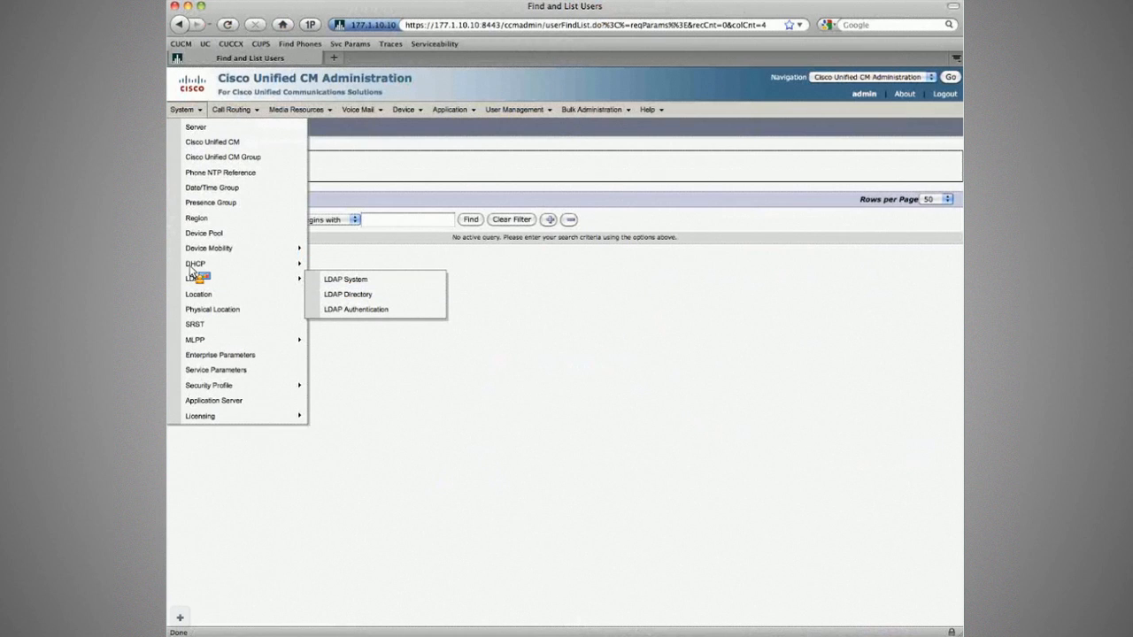
{"action": "left_click", "coordinate": [346, 283]}
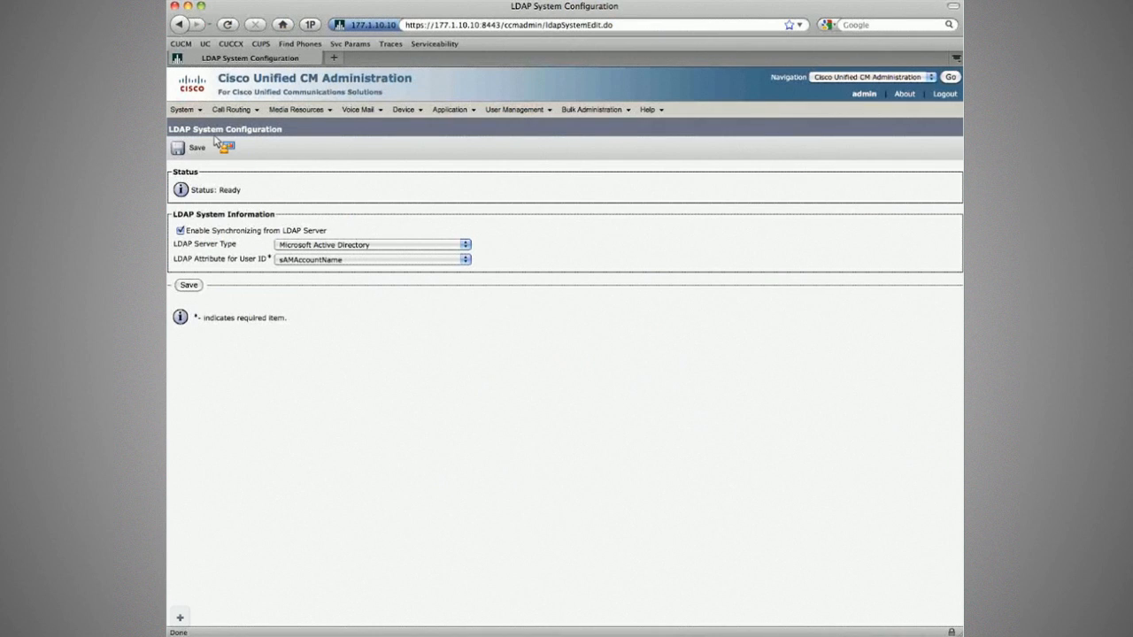
{"action": "left_click", "coordinate": [182, 108]}
{"action": "mouse_move", "coordinate": [247, 279]}
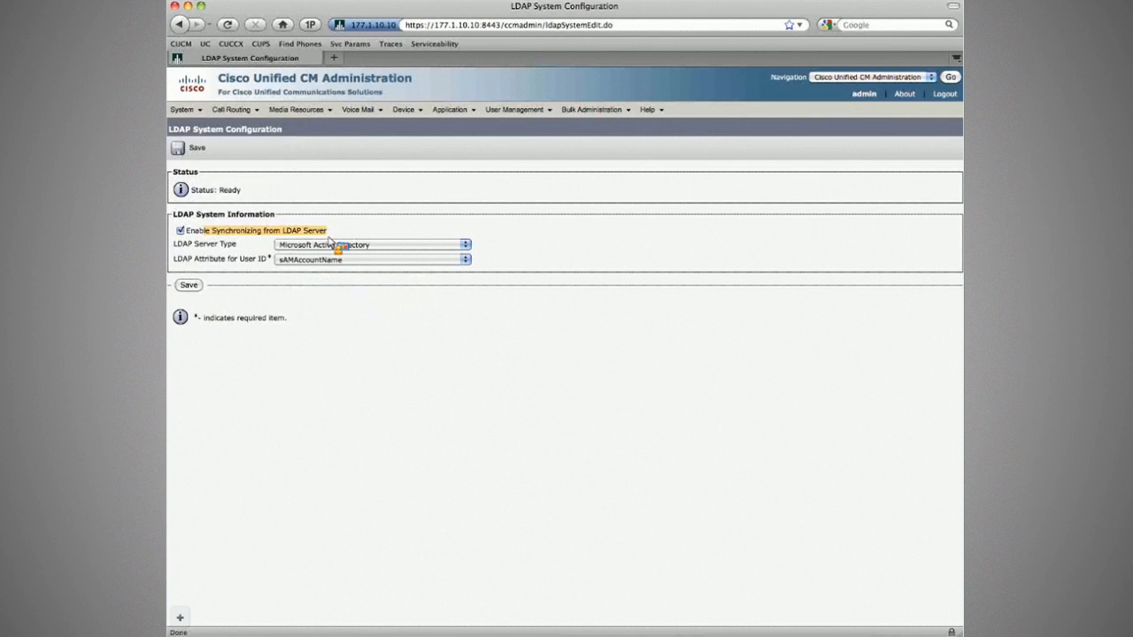
{"action": "left_click", "coordinate": [515, 111]}
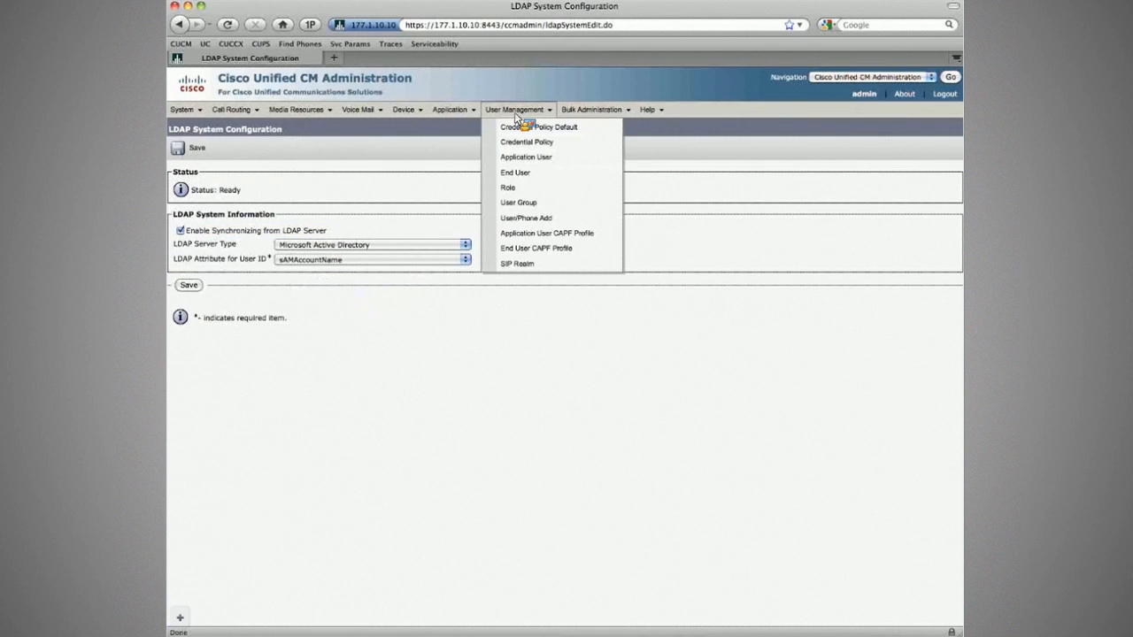
{"action": "left_click", "coordinate": [181, 231]}
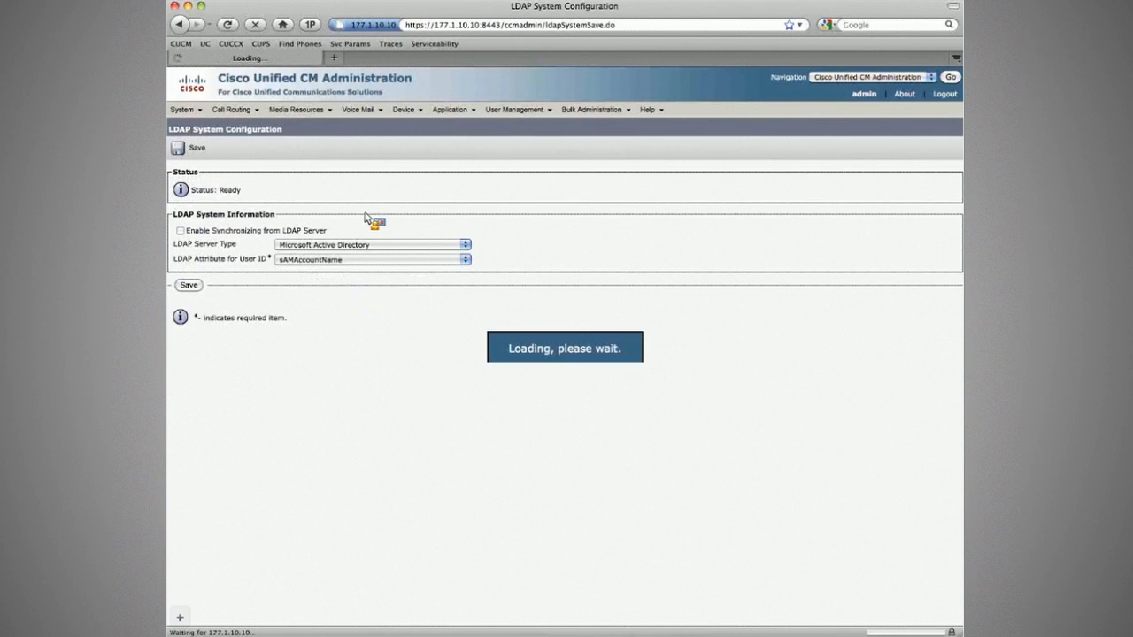
Search the LDAP Directory list, finding 0 records, and acknowledge the end-user deletion warning.
{"action": "left_click", "coordinate": [516, 109]}
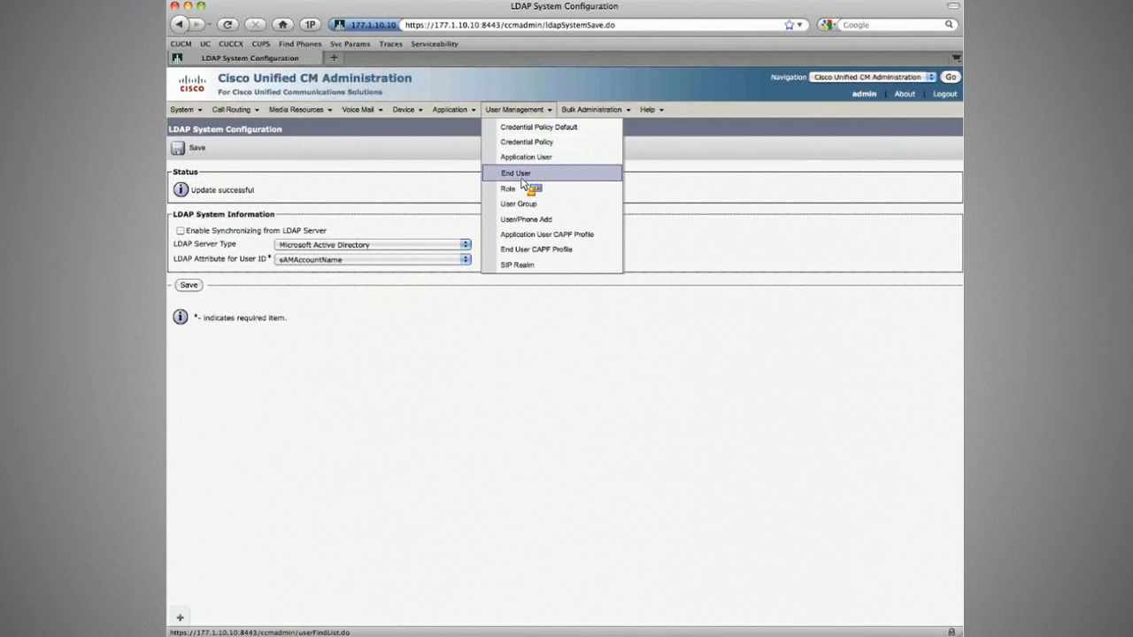
{"action": "left_click", "coordinate": [523, 177]}
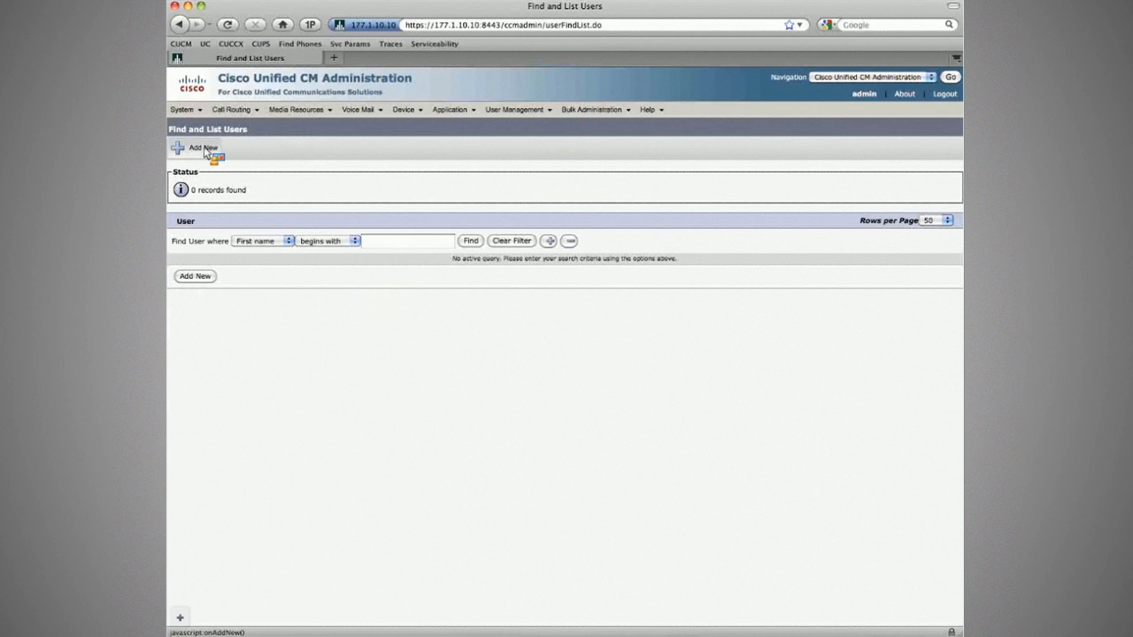
{"action": "left_click", "coordinate": [185, 109]}
{"action": "mouse_move", "coordinate": [239, 279]}
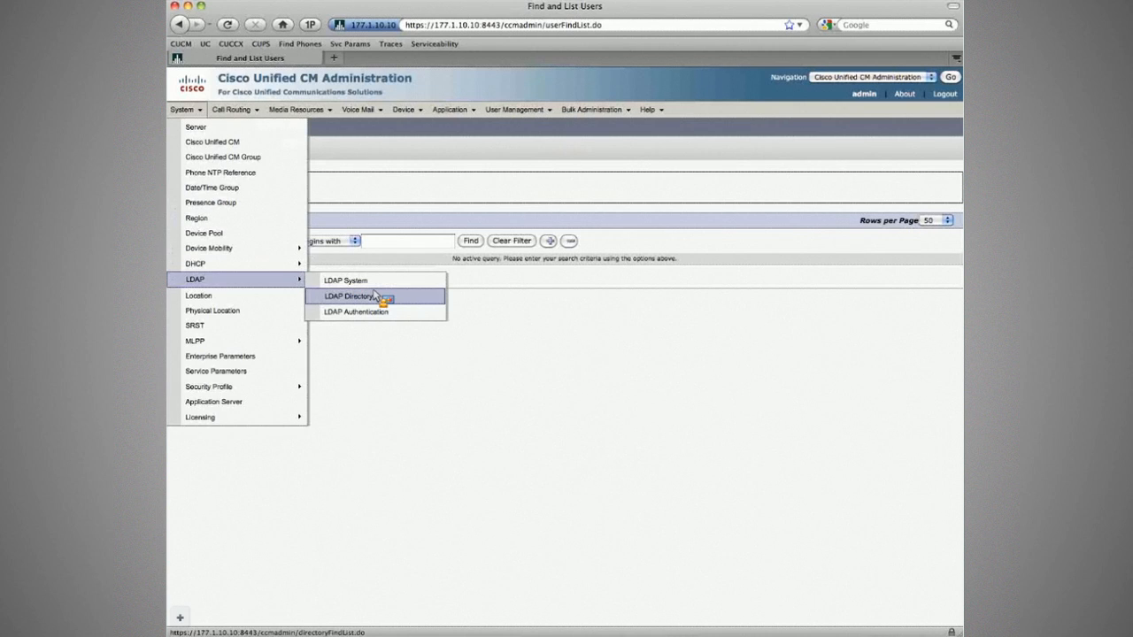
{"action": "left_click", "coordinate": [347, 281]}
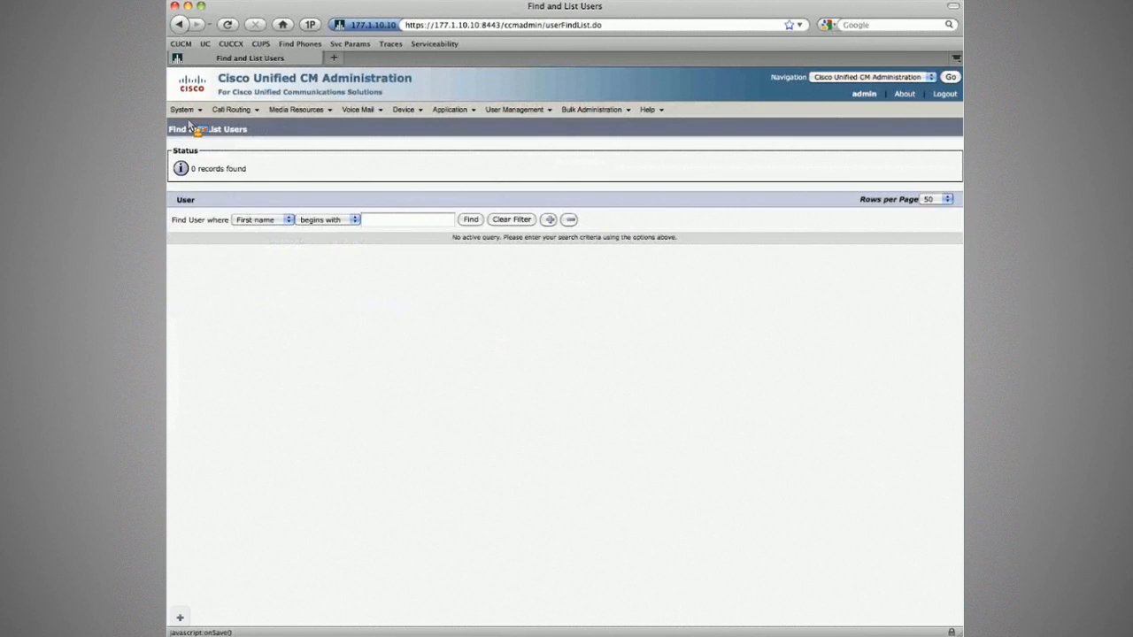
{"action": "mouse_move", "coordinate": [182, 109]}
{"action": "mouse_move", "coordinate": [232, 279]}
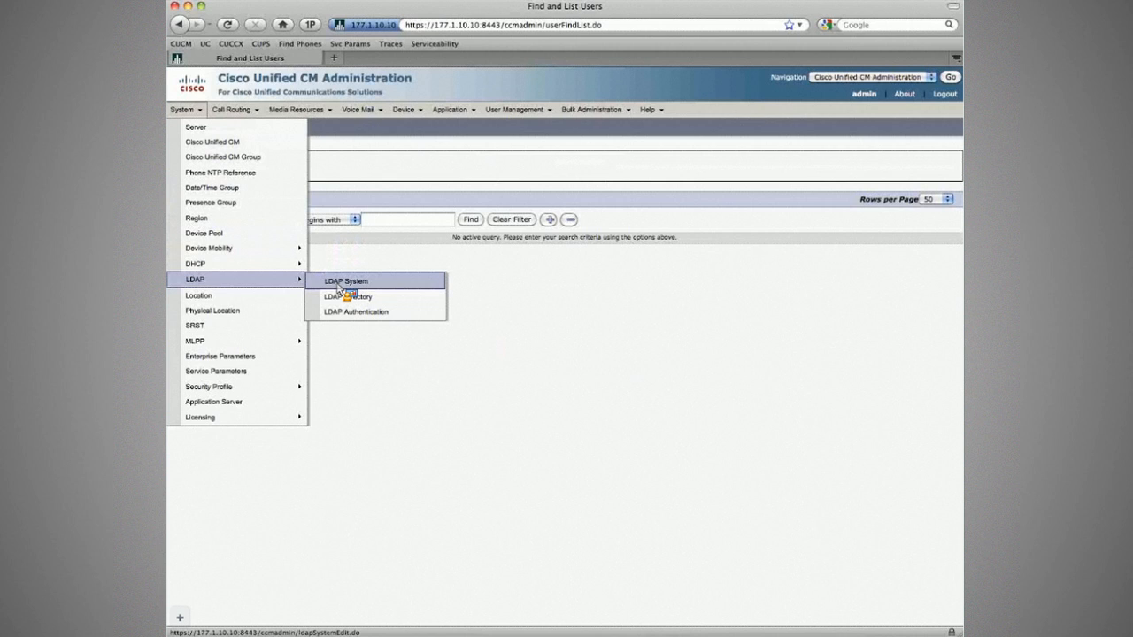
{"action": "left_click", "coordinate": [346, 296]}
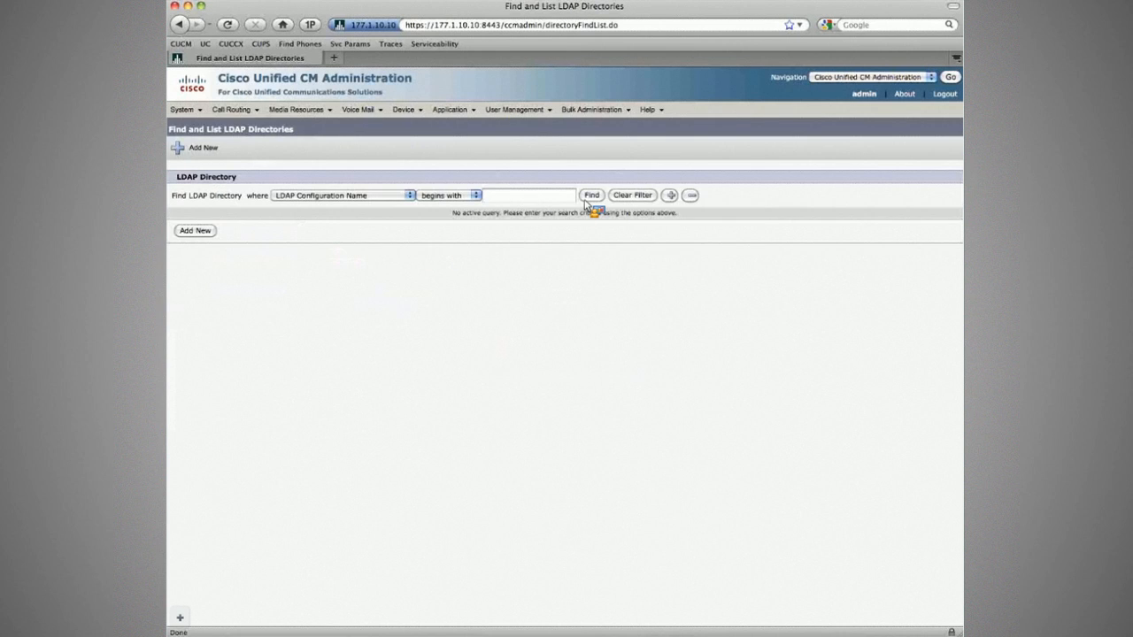
{"action": "left_click", "coordinate": [587, 198]}
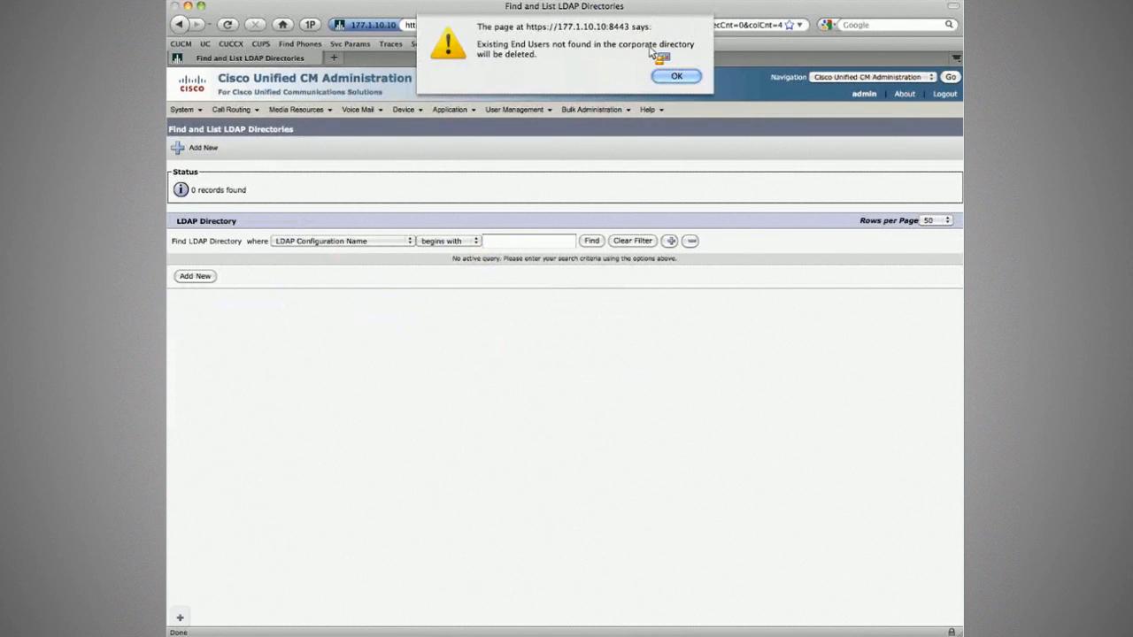
{"action": "left_click", "coordinate": [678, 76]}
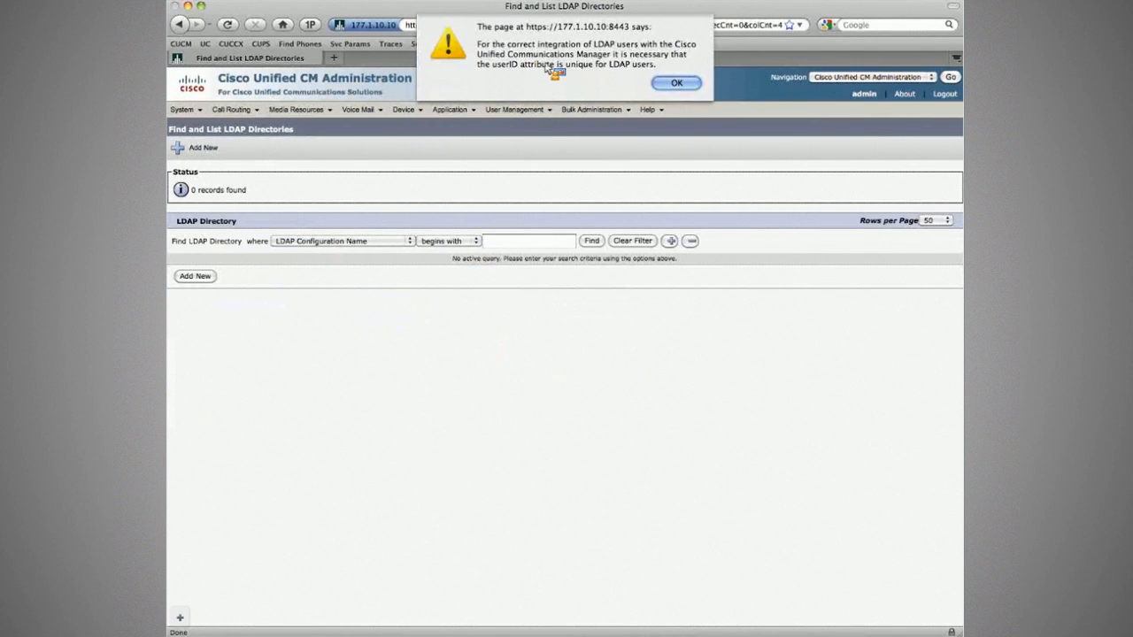
Start a new LDAP directory named INE AD Sales and enter the administrator manager DN.
{"action": "key", "text": "Return"}
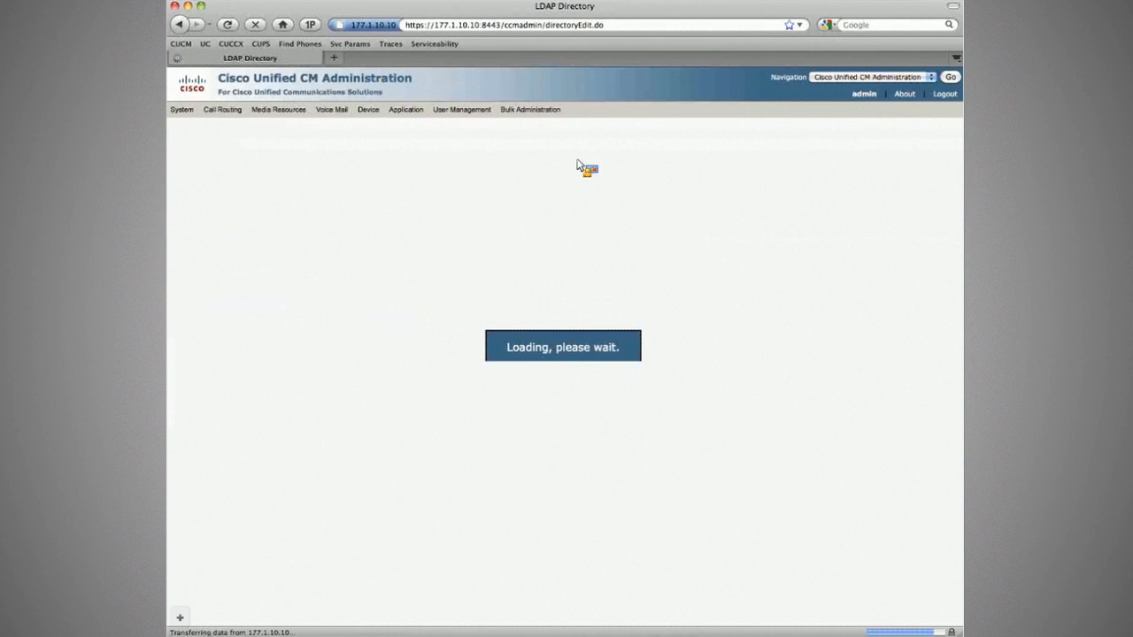
{"action": "key", "text": "super+Tab"}
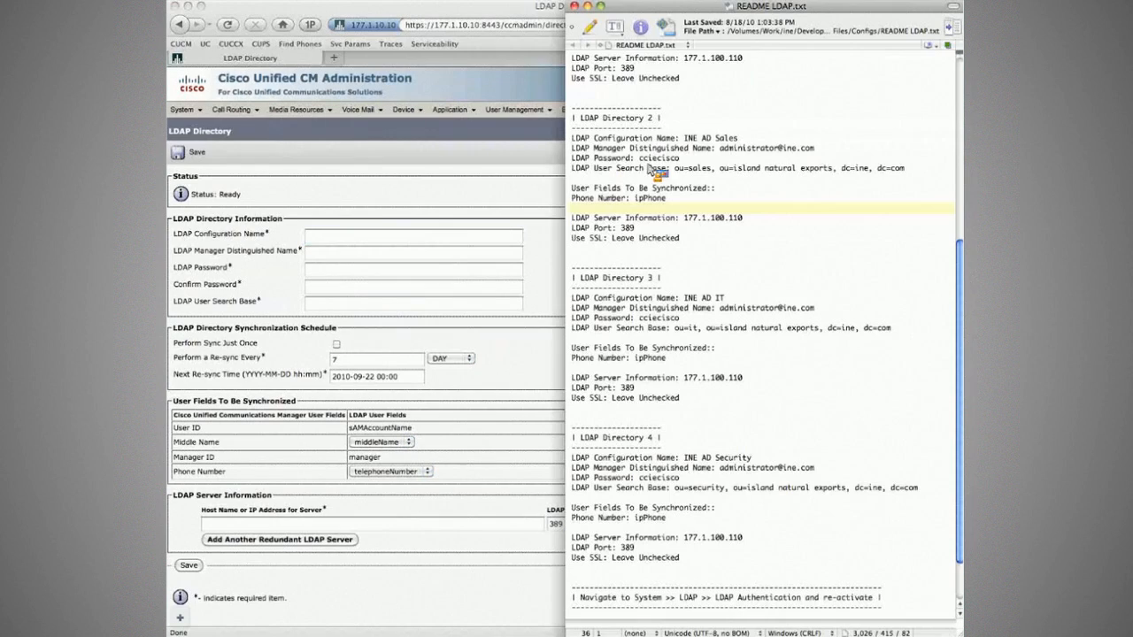
{"action": "left_click_drag", "start_coordinate": [738, 138], "coordinate": [425, 235]}
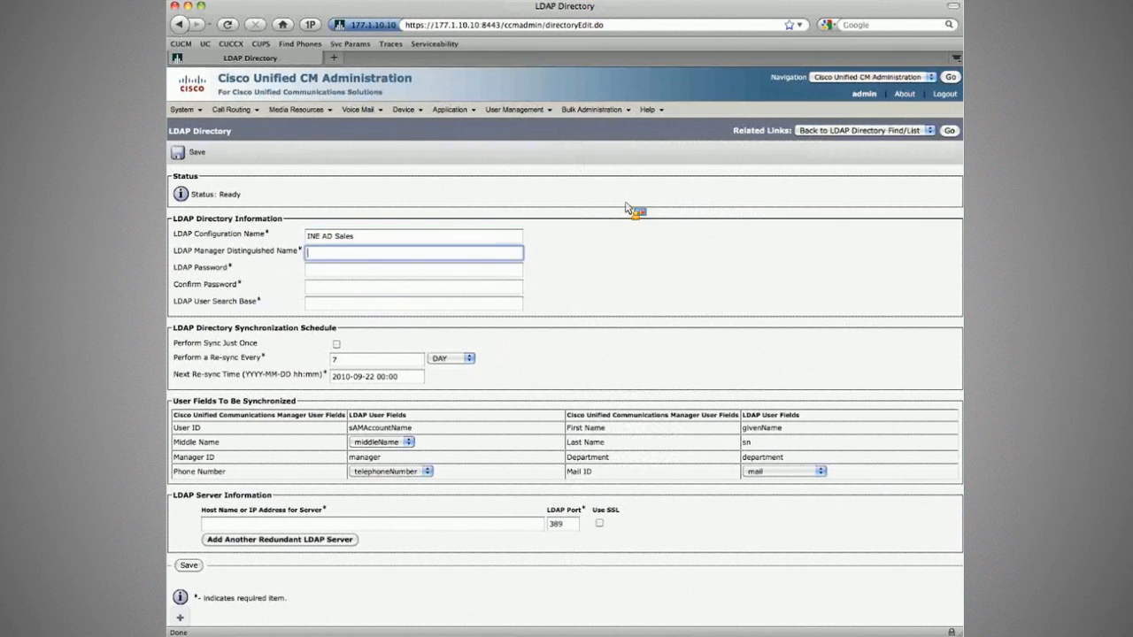
{"action": "key", "text": "super+Tab"}
{"action": "double_click", "coordinate": [724, 148]}
{"action": "left_click_drag", "start_coordinate": [724, 149], "coordinate": [407, 253]}
{"action": "key", "text": "super+Tab"}
Enter the directory password and its confirmation, plus the sales user search base from the README.
{"action": "double_click", "coordinate": [660, 157]}
{"action": "left_click_drag", "start_coordinate": [659, 157], "coordinate": [383, 278]}
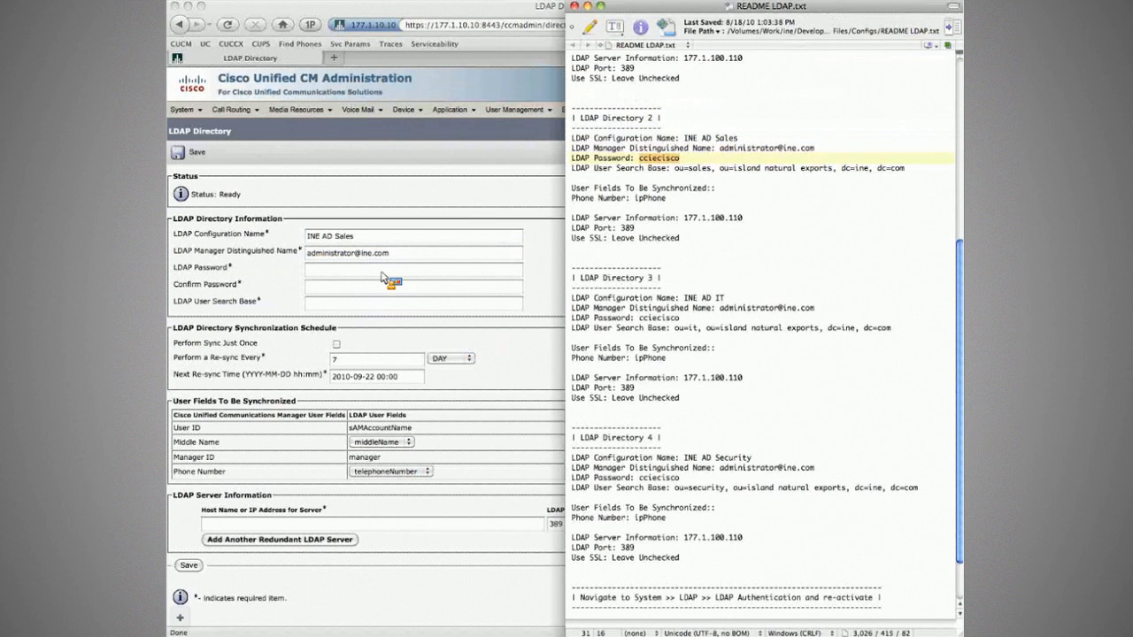
{"action": "left_click", "coordinate": [382, 273]}
{"action": "key", "text": "super+v"}
{"action": "key", "text": "Tab"}
{"action": "key", "text": "super+v"}
{"action": "left_click", "coordinate": [349, 307]}
{"action": "key", "text": "super+Tab"}
{"action": "left_click_drag", "start_coordinate": [675, 168], "coordinate": [905, 168]}
{"action": "key", "text": "super+c"}
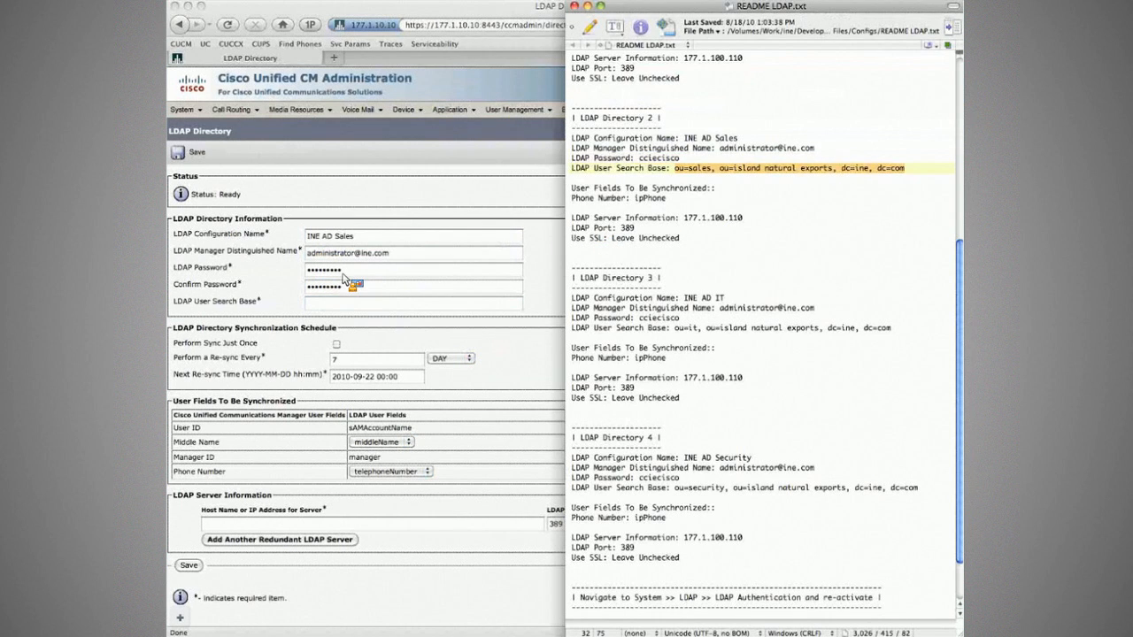
{"action": "key", "text": "super+Tab"}
{"action": "key", "text": "super+v"}
{"action": "key", "text": "super+Tab"}
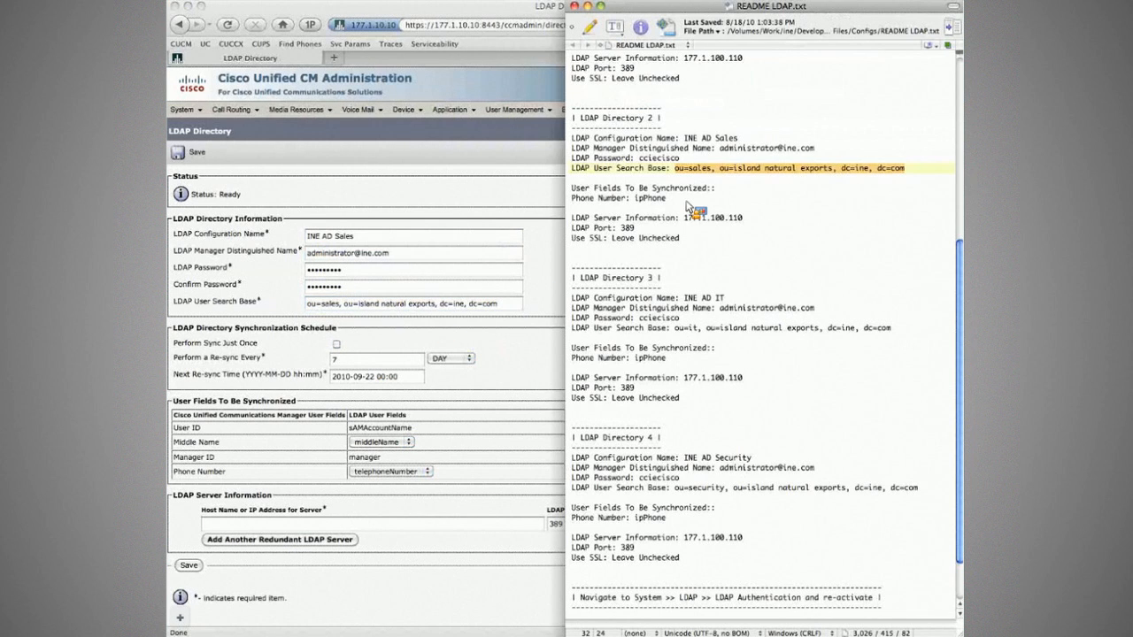
{"action": "left_click_drag", "start_coordinate": [687, 203], "coordinate": [572, 188]}
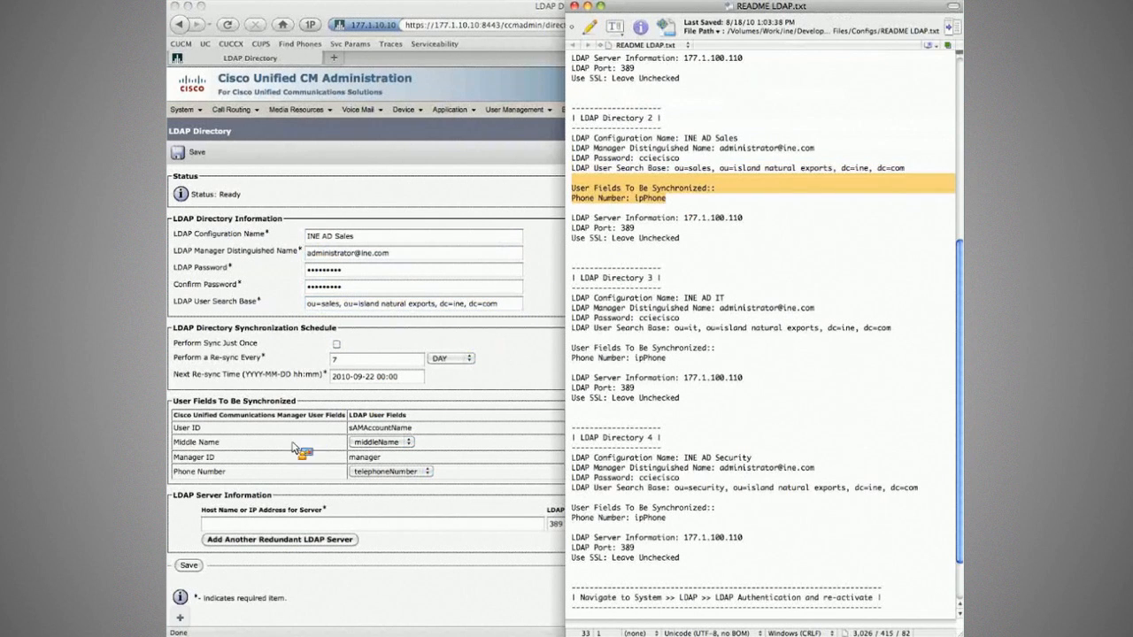
Choose ipPhone for Phone Number, enter host 177.1.100.110, and save the INE AD Sales directory.
{"action": "left_click", "coordinate": [237, 482]}
{"action": "left_click", "coordinate": [392, 471]}
{"action": "left_click", "coordinate": [386, 493]}
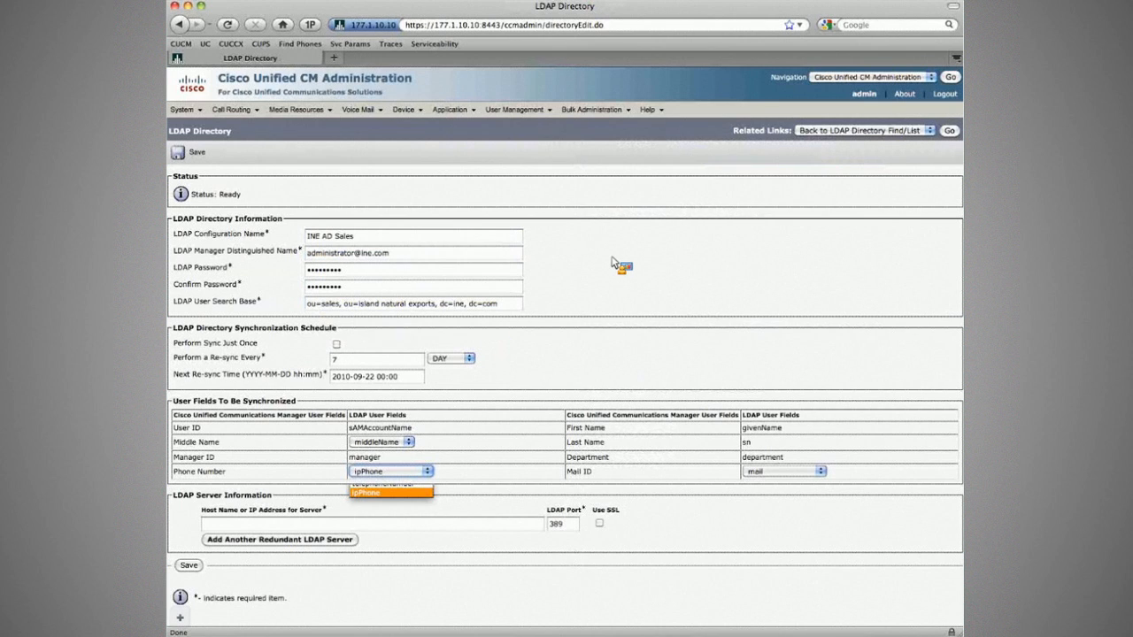
{"action": "key", "text": "super+Tab"}
{"action": "left_click_drag", "start_coordinate": [683, 218], "coordinate": [750, 220]}
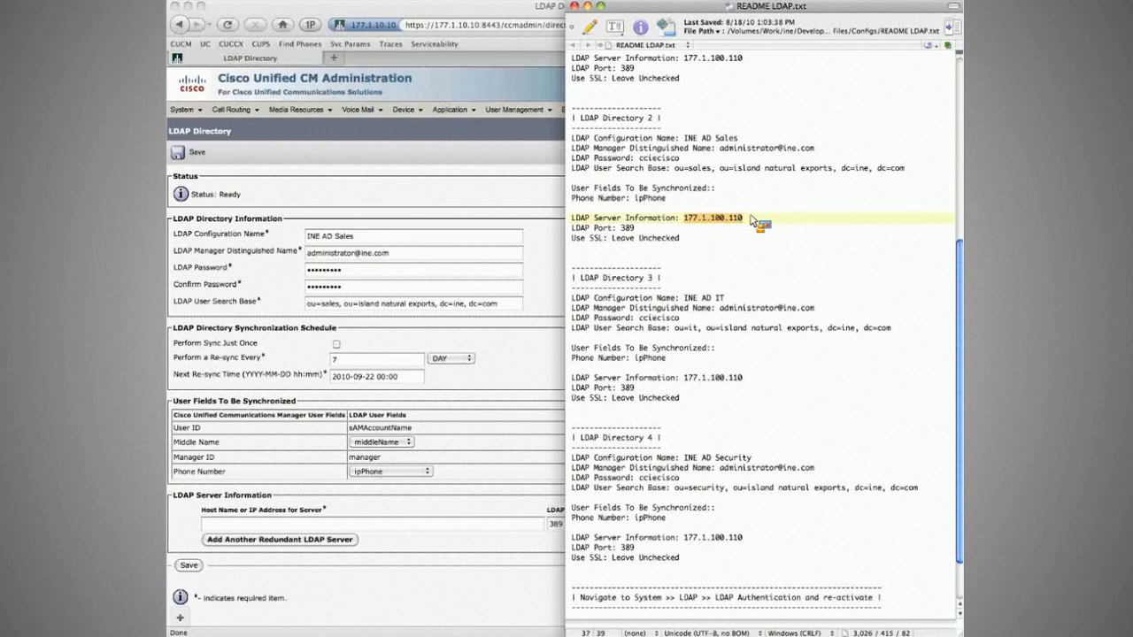
{"action": "left_click_drag", "start_coordinate": [751, 217], "coordinate": [274, 526]}
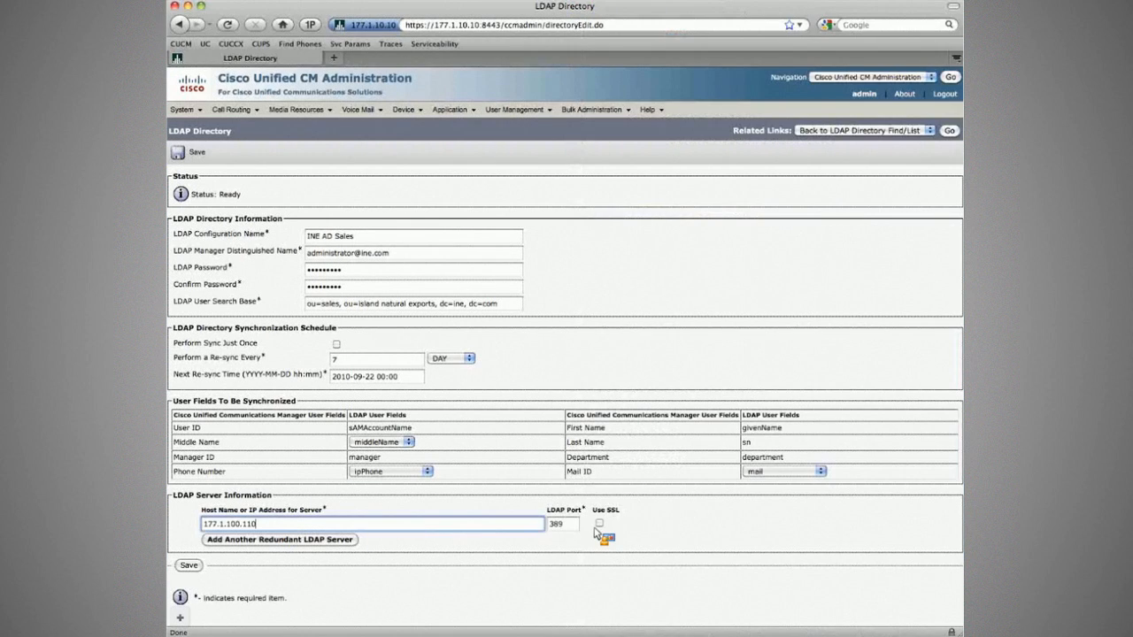
{"action": "left_click", "coordinate": [188, 567]}
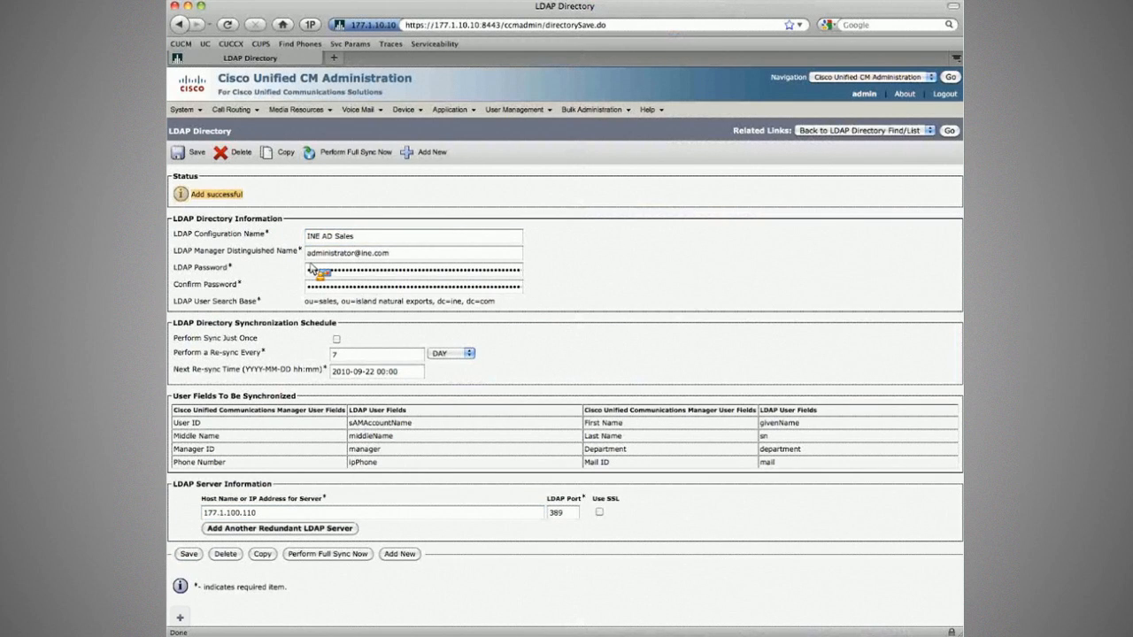
Check the saved DN and search base, list end users in a new tab, and confirm full sync.
{"action": "key", "text": "Tab"}
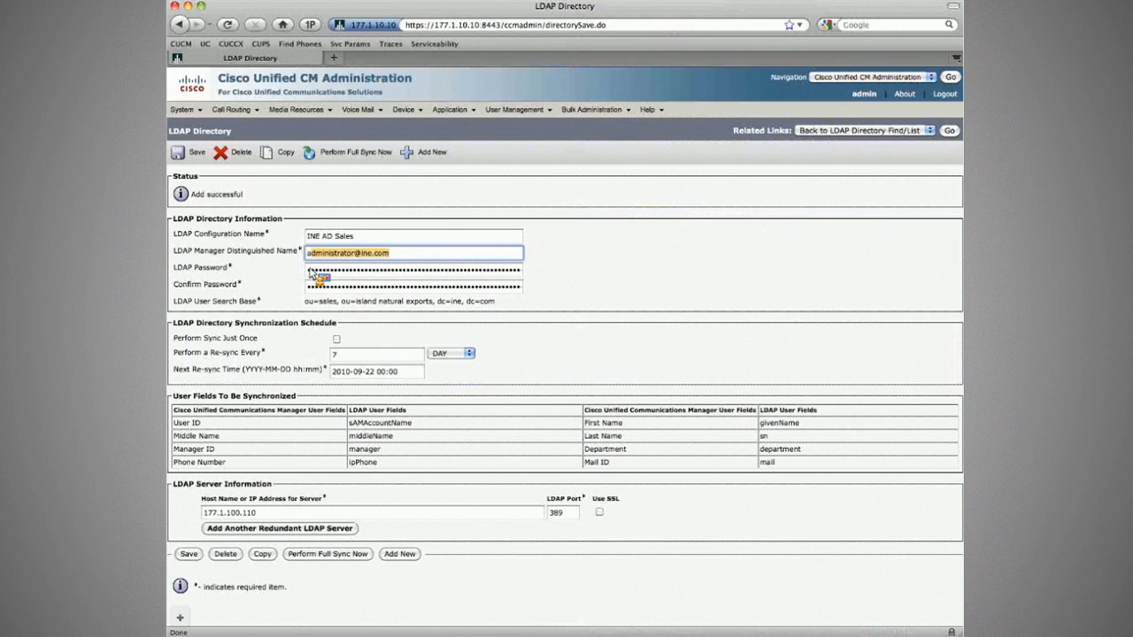
{"action": "left_click_drag", "start_coordinate": [305, 301], "coordinate": [537, 303]}
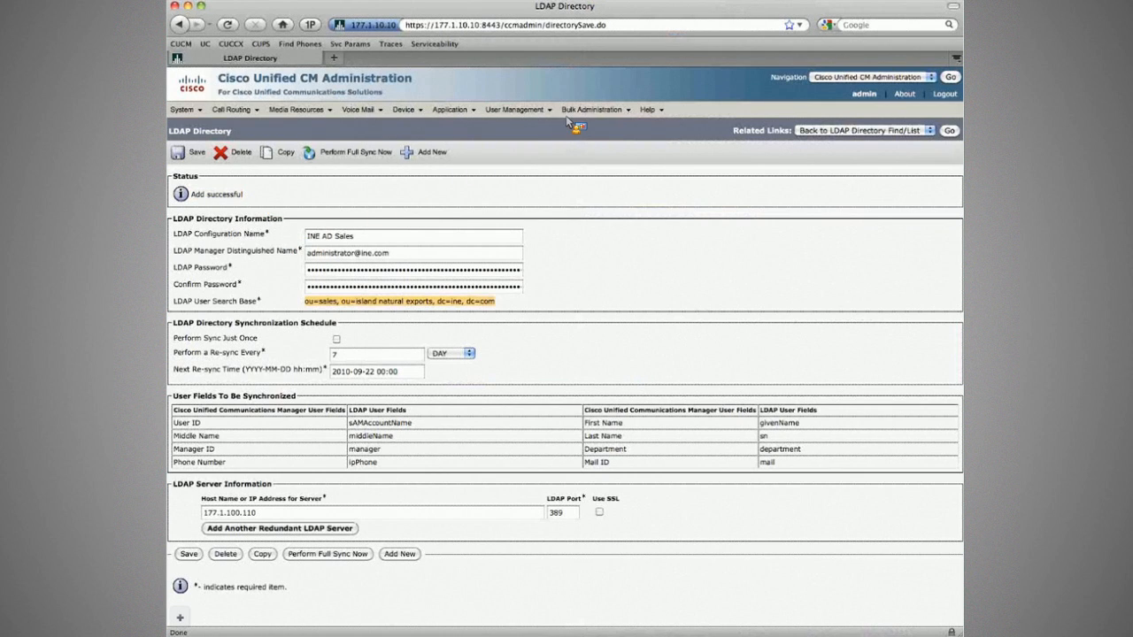
{"action": "mouse_move", "coordinate": [532, 111]}
{"action": "middle_click", "coordinate": [522, 172]}
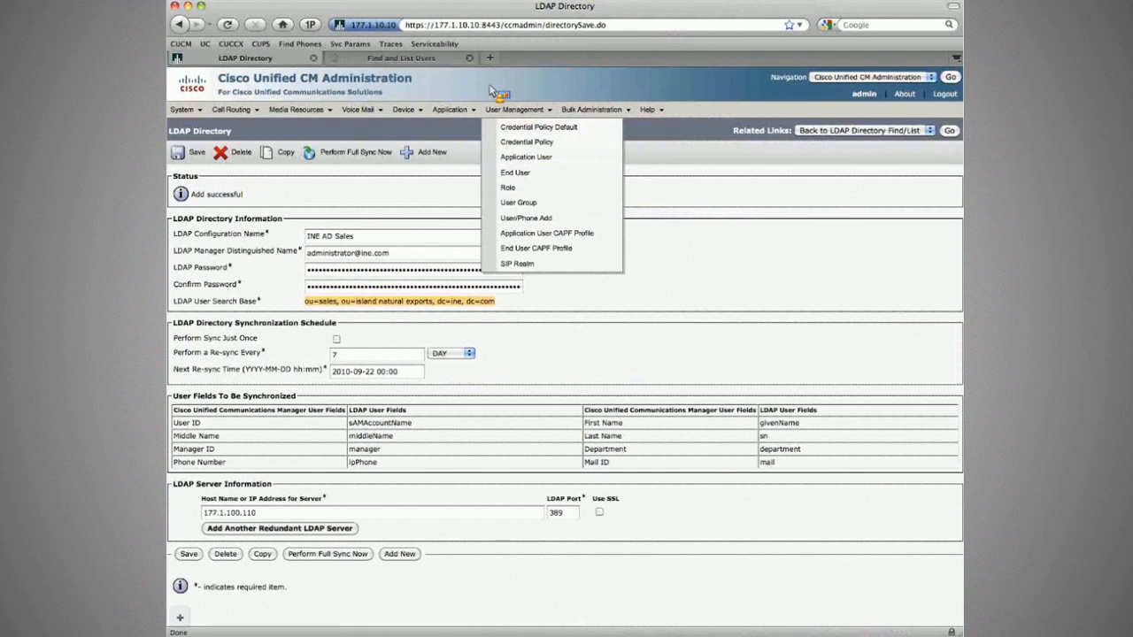
{"action": "key", "text": "ctrl+Tab"}
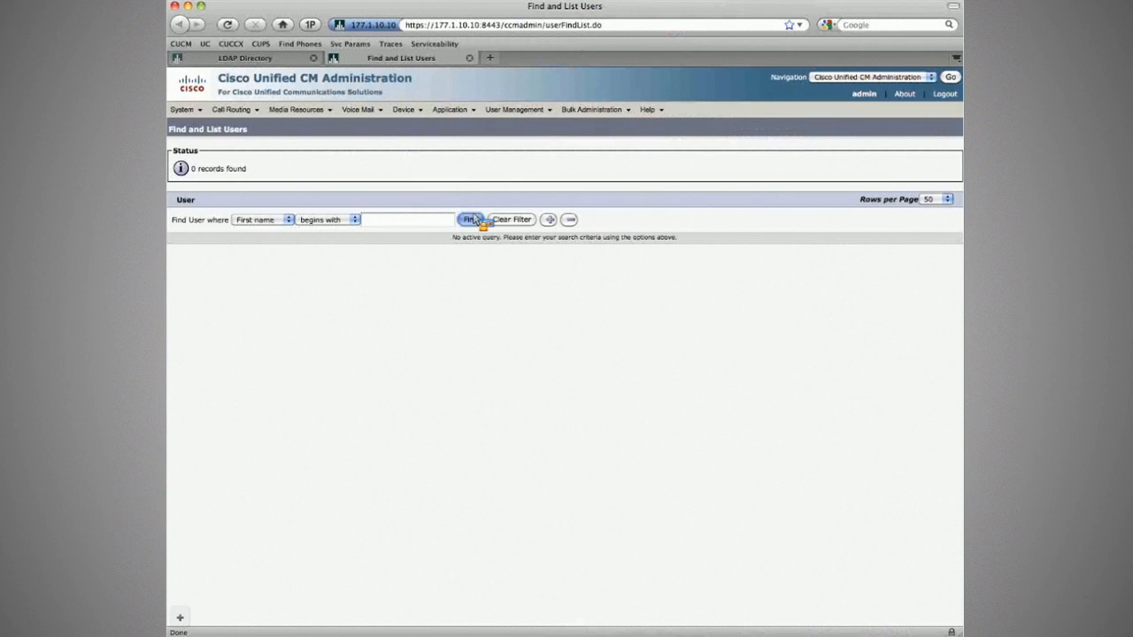
{"action": "left_click", "coordinate": [472, 220]}
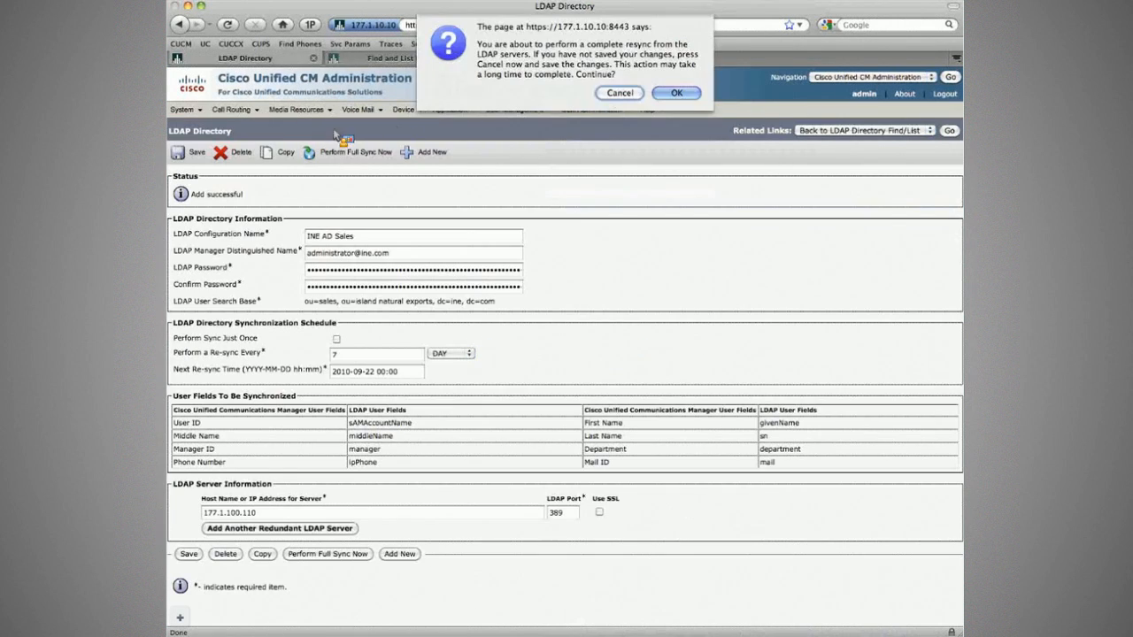
{"action": "left_click", "coordinate": [676, 93]}
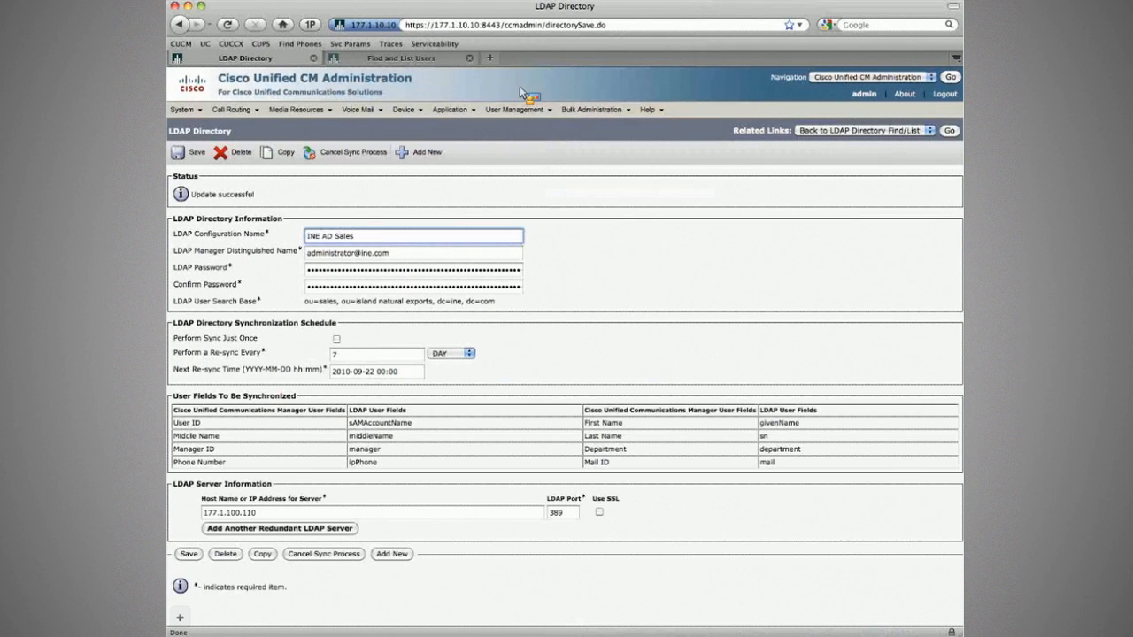
Copy the LDAP directory, rerun the user search to see three Active synced users, and return to the copy.
{"action": "left_click", "coordinate": [282, 153]}
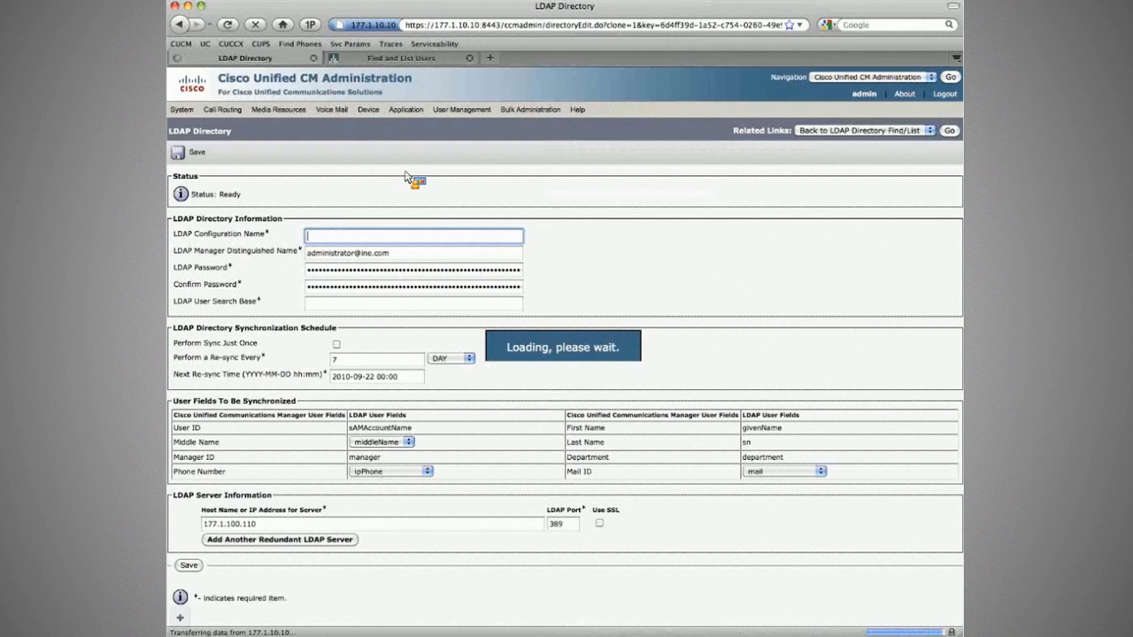
{"action": "key", "text": "ctrl+Tab"}
{"action": "left_click", "coordinate": [467, 224]}
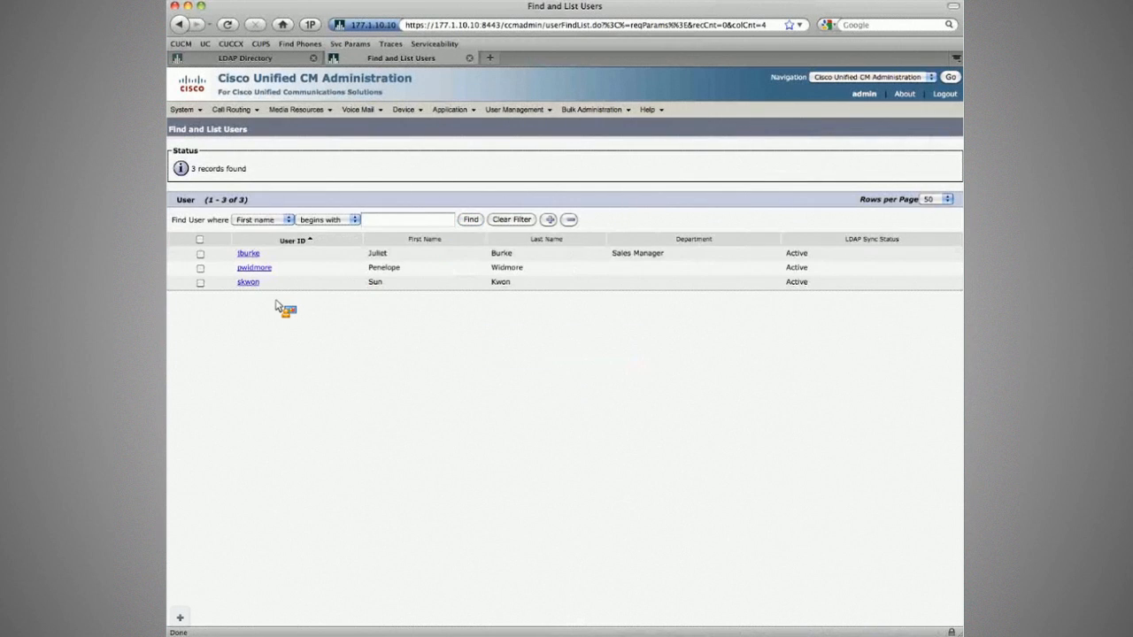
{"action": "left_click", "coordinate": [276, 59]}
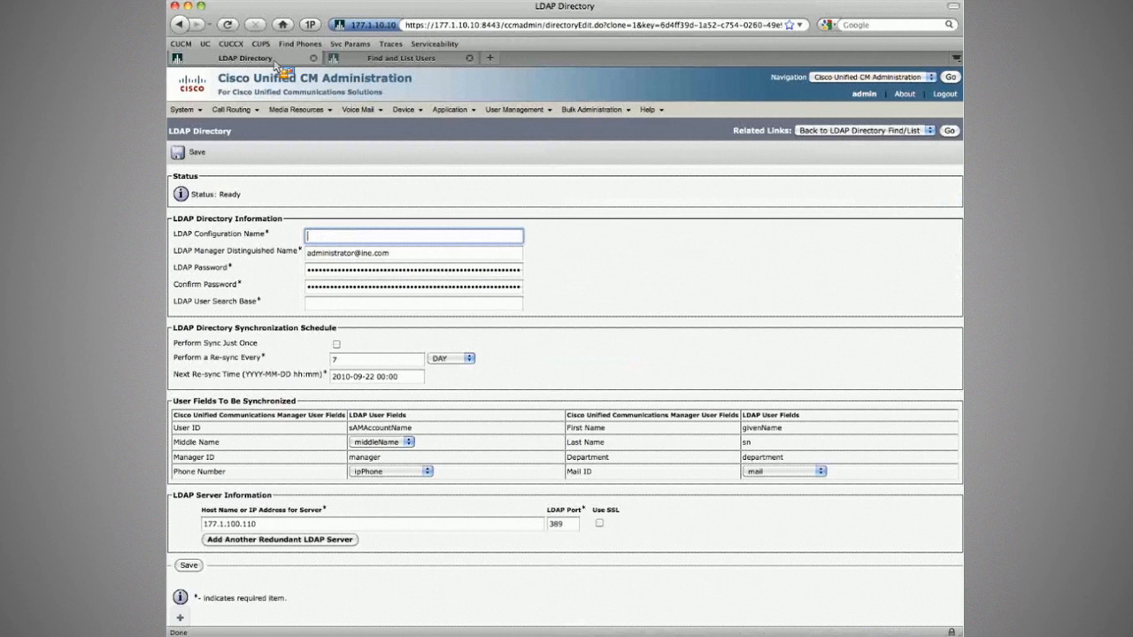
{"action": "type", "text": "I"}
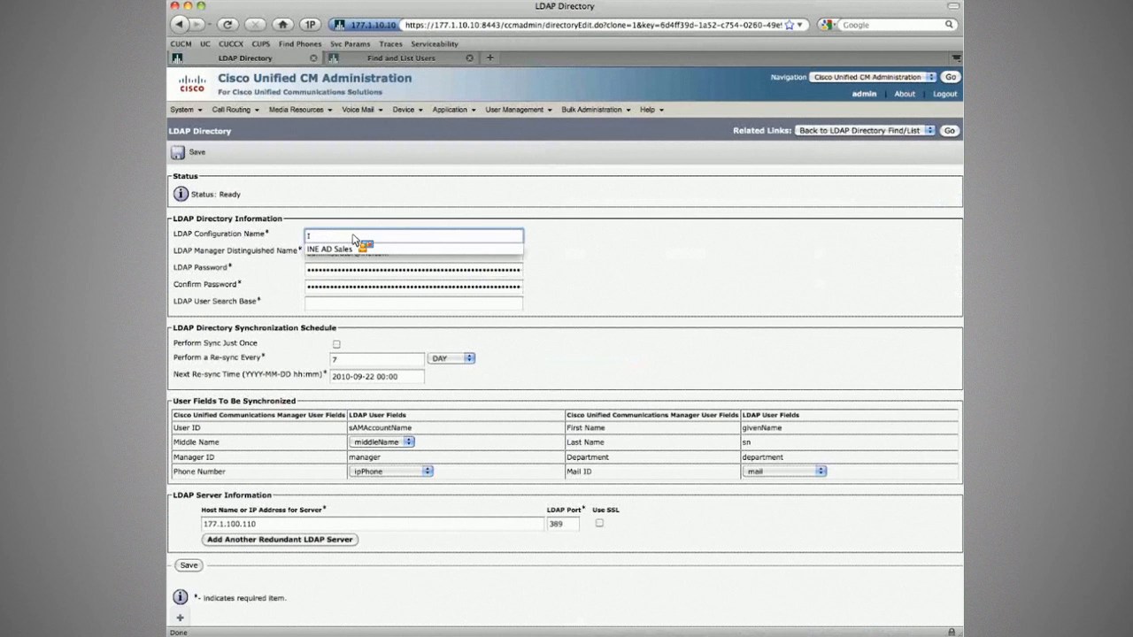
Rename the copied directory from INE AD Sales to INE AD IT.
{"action": "key", "text": "Down"}
{"action": "key", "text": "Return"}
{"action": "key", "text": "super+Tab"}
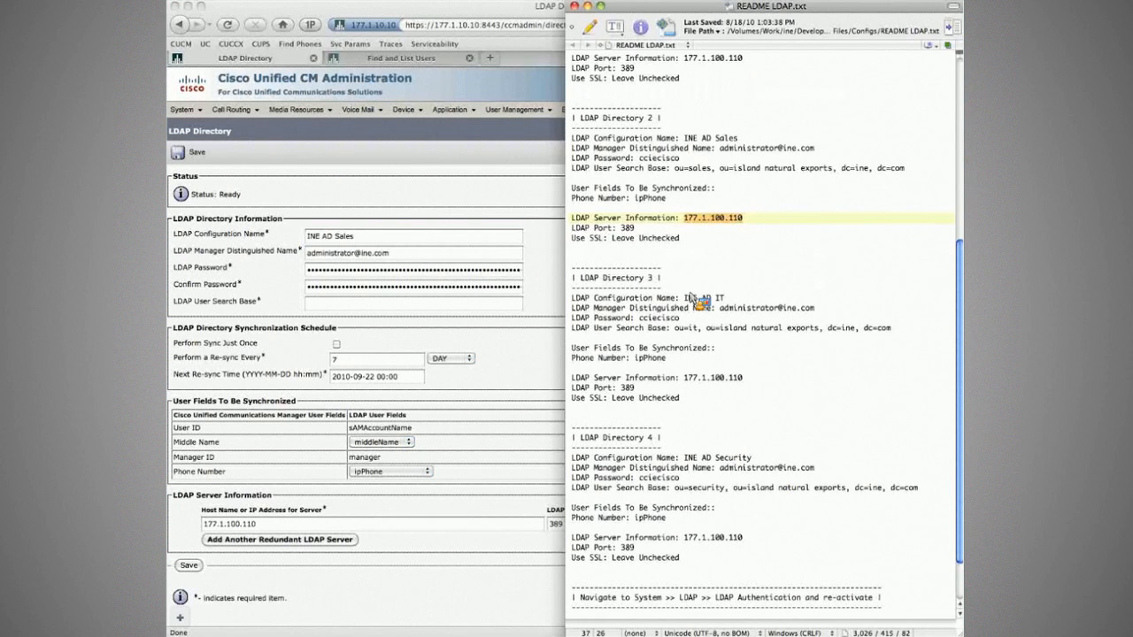
{"action": "left_click", "coordinate": [695, 301]}
{"action": "left_click", "coordinate": [376, 241]}
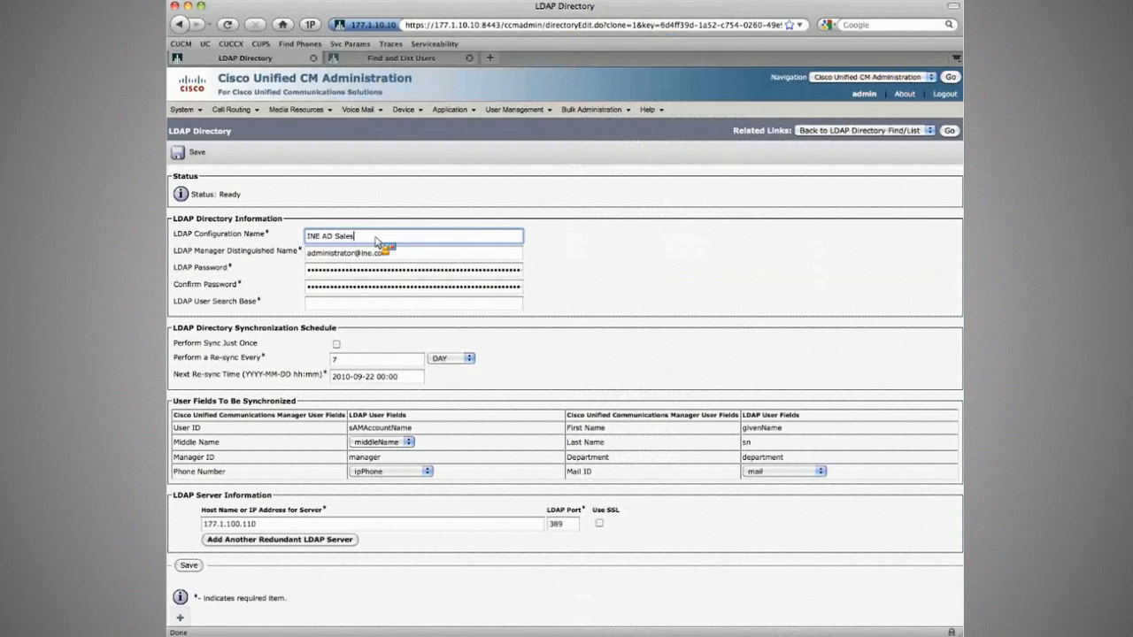
{"action": "key", "text": "BackSpace"}
{"action": "key", "text": "BackSpace"}
{"action": "key", "text": "BackSpace"}
{"action": "key", "text": "BackSpace"}
{"action": "key", "text": "BackSpace"}
{"action": "type", "text": "IT"}
{"action": "key", "text": "Tab"}
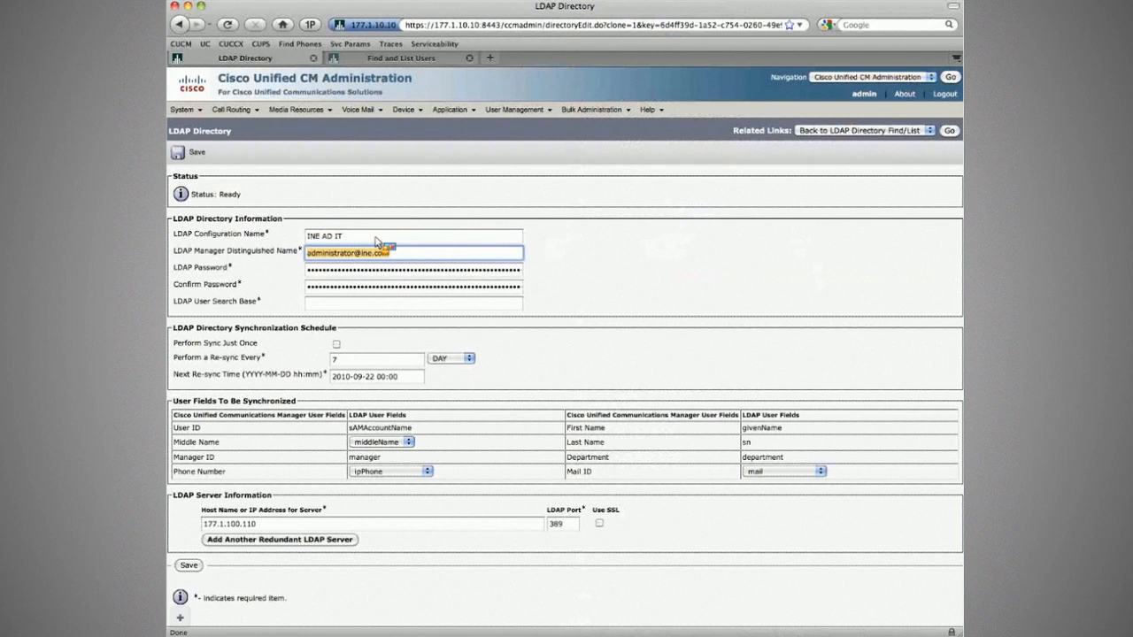
Paste the Directory 3 IT user search base, save, and confirm a full resync.
{"action": "key", "text": "super+Tab"}
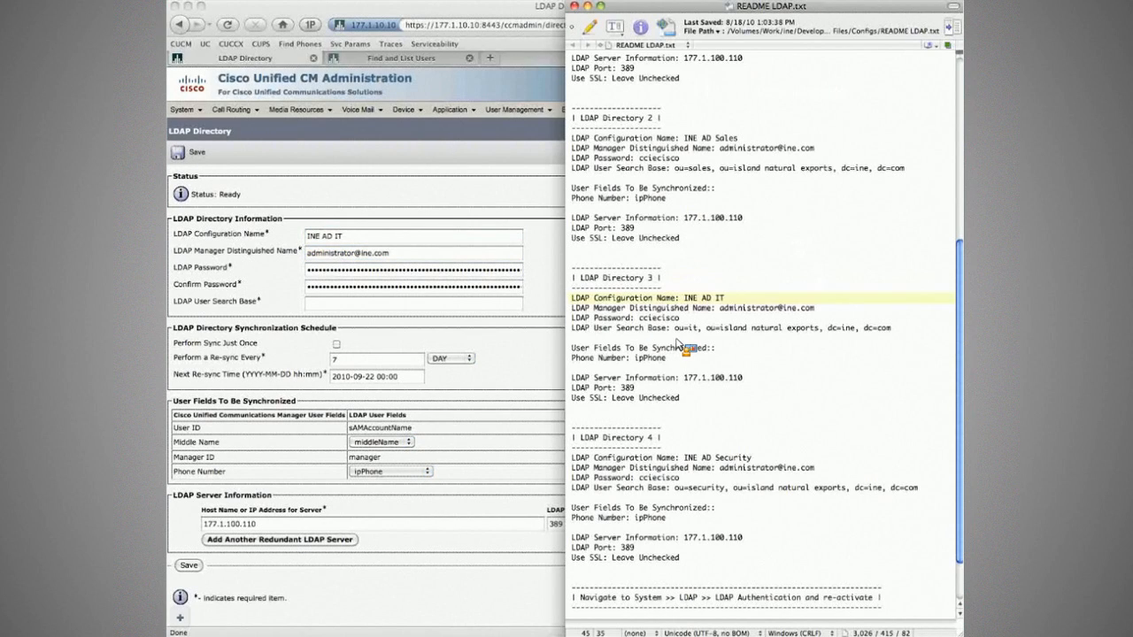
{"action": "left_click_drag", "start_coordinate": [675, 327], "coordinate": [891, 328]}
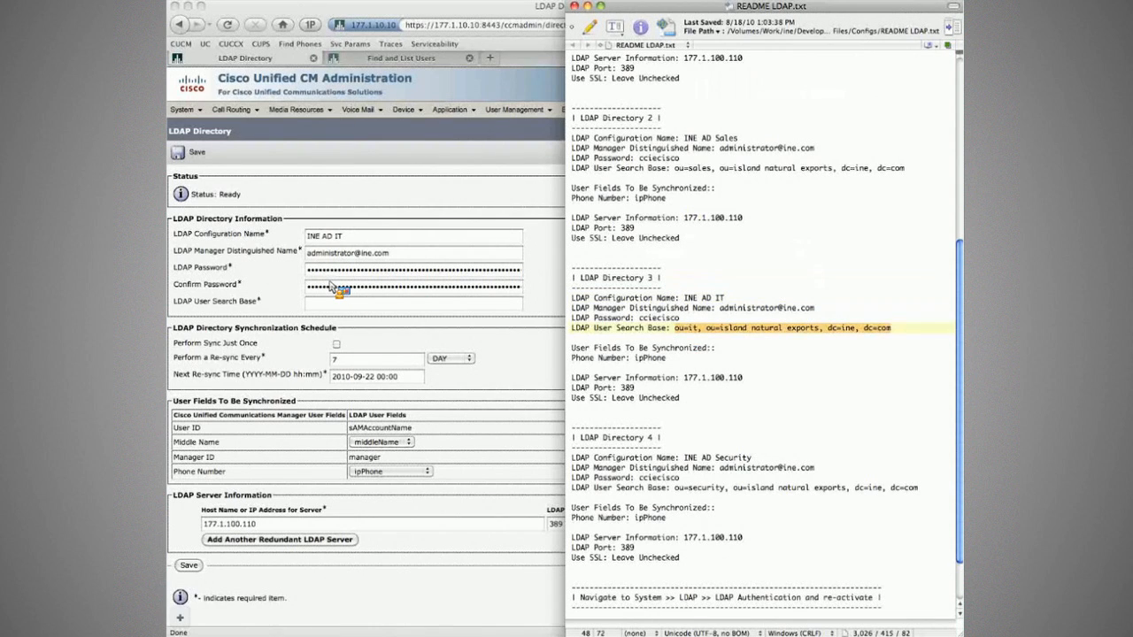
{"action": "left_click_drag", "start_coordinate": [332, 286], "coordinate": [359, 303]}
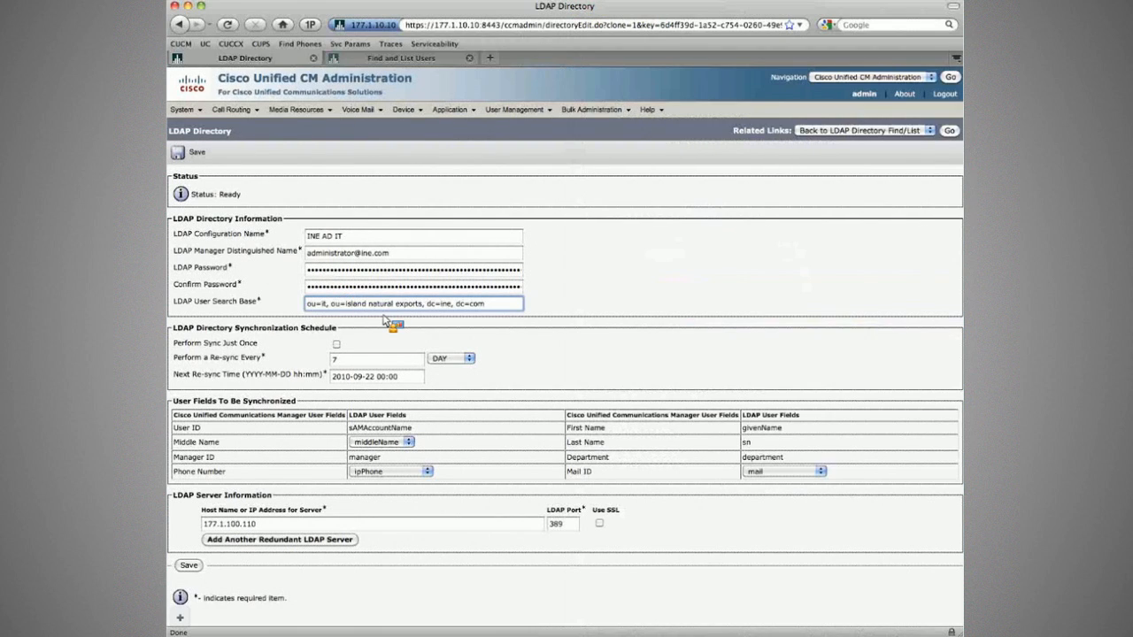
{"action": "left_click", "coordinate": [189, 566]}
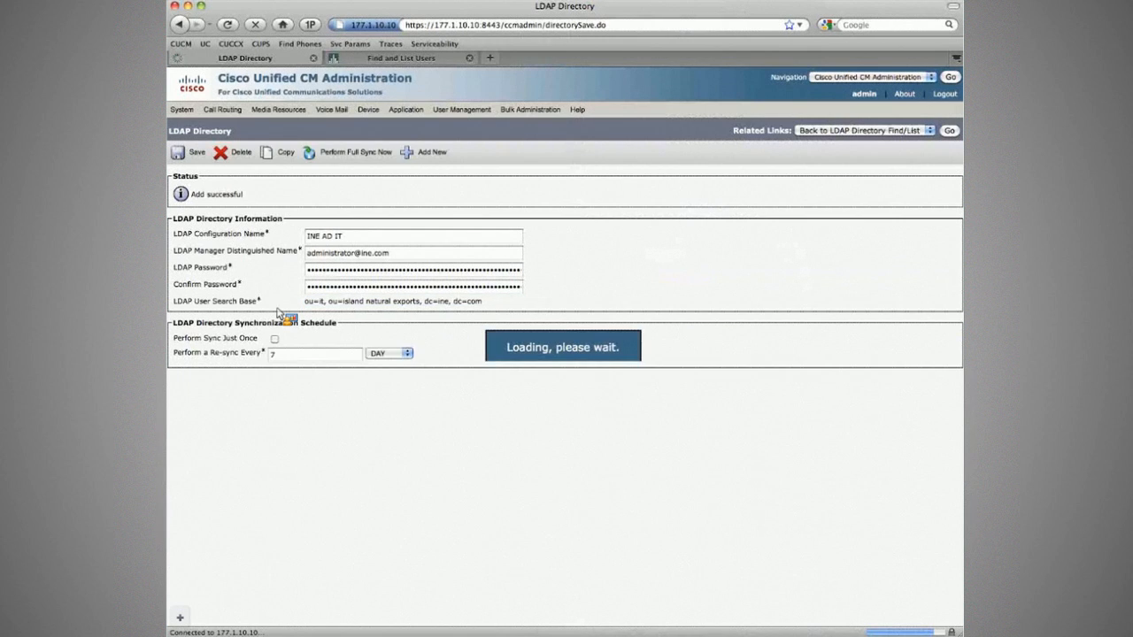
{"action": "left_click", "coordinate": [355, 151]}
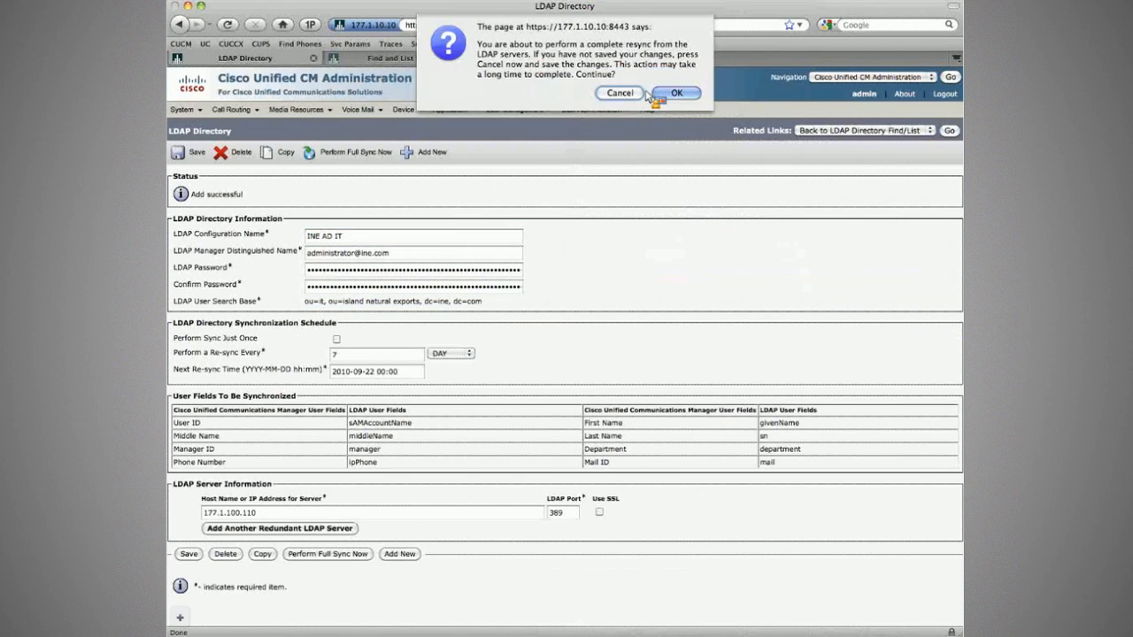
{"action": "left_click", "coordinate": [664, 91]}
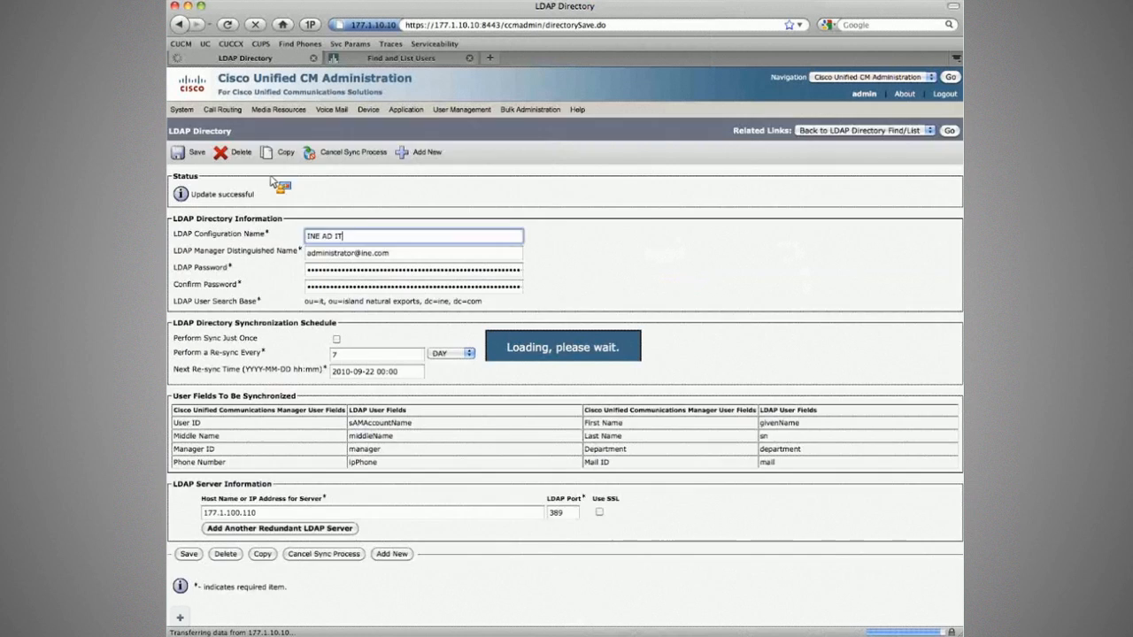
Name the new directory INE AD Security with the ou=security user search base and save it.
{"action": "key", "text": "super+Tab"}
{"action": "key", "text": "shift+Left"}
{"action": "key", "text": "shift+Left"}
{"action": "key", "text": "shift+Left"}
{"action": "key", "text": "shift+Left"}
{"action": "key", "text": "shift+Left"}
{"action": "key", "text": "shift+Left"}
{"action": "key", "text": "shift+Left"}
{"action": "key", "text": "shift+Left"}
{"action": "key", "text": "shift+Left"}
{"action": "key", "text": "shift+Left"}
{"action": "key", "text": "shift+Left"}
{"action": "key", "text": "shift+Left"}
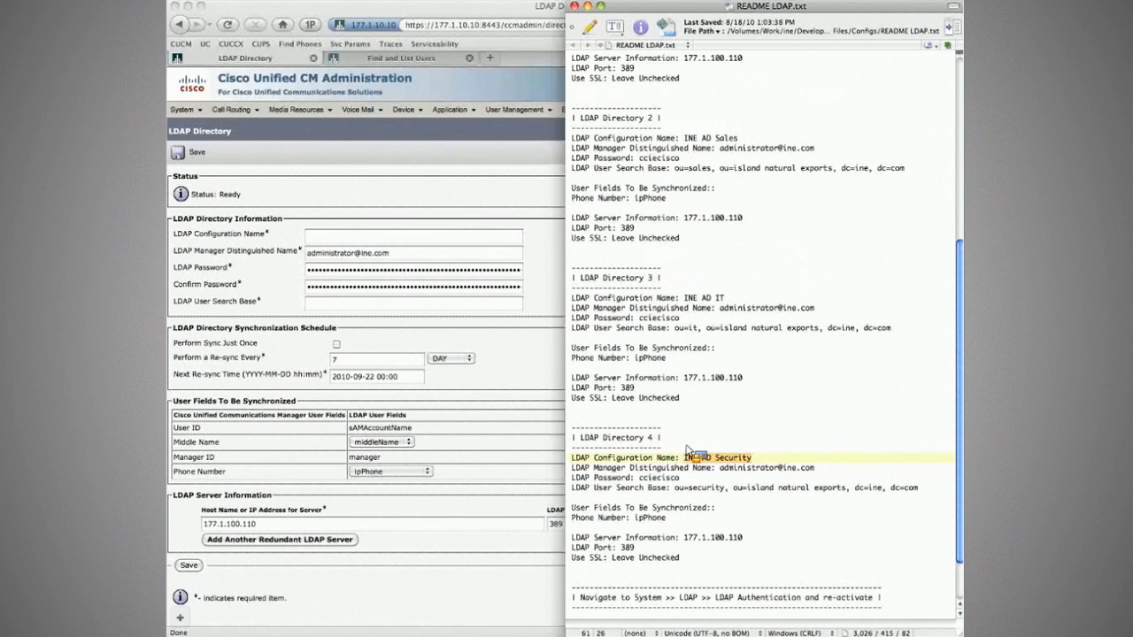
{"action": "key", "text": "super+Tab"}
{"action": "key", "text": "super+v"}
{"action": "key", "text": "super+Tab"}
{"action": "left_click_drag", "start_coordinate": [921, 488], "coordinate": [675, 488]}
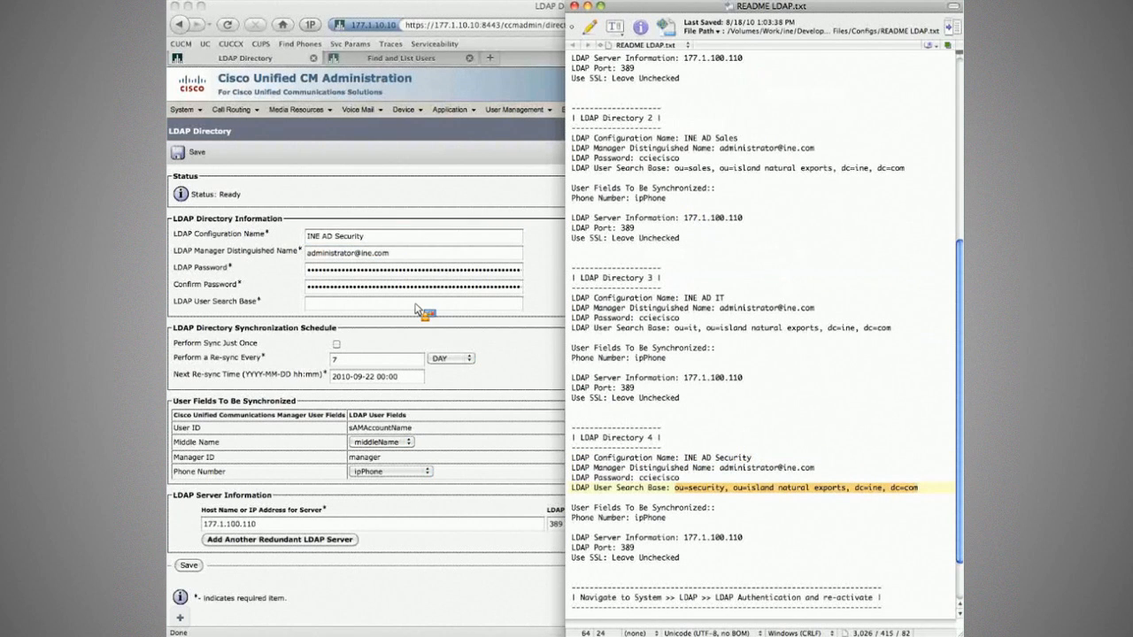
{"action": "left_click_drag", "start_coordinate": [418, 310], "coordinate": [420, 309]}
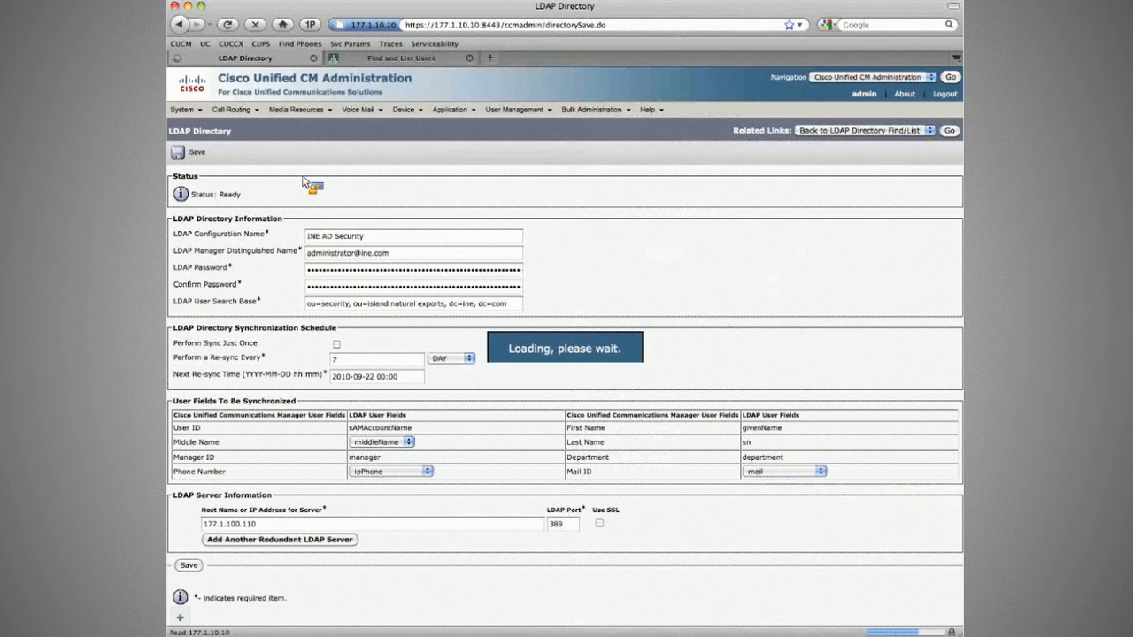
{"action": "left_click", "coordinate": [348, 151]}
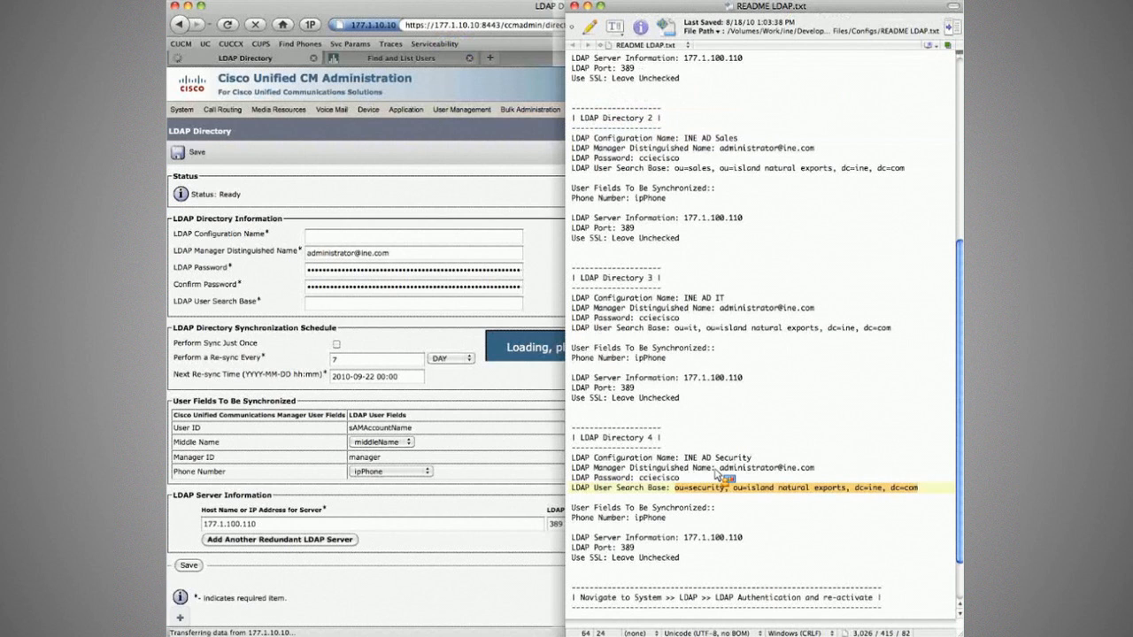
Go back to the LDAP directory list showing its three records.
{"action": "left_click_drag", "start_coordinate": [718, 476], "coordinate": [698, 147]}
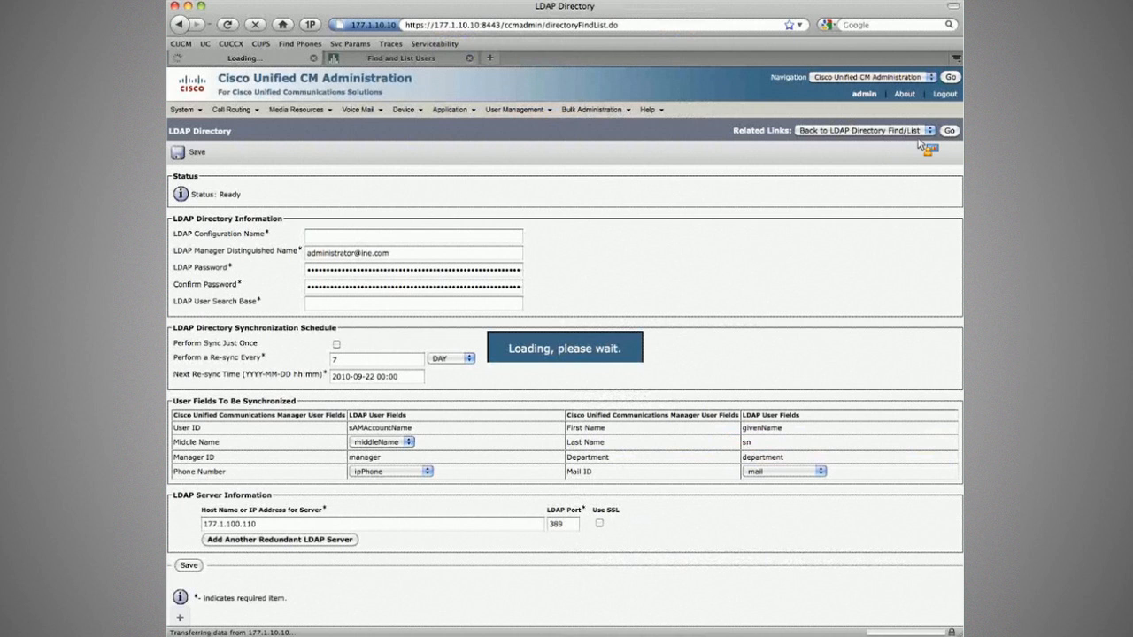
{"action": "left_click_drag", "start_coordinate": [921, 144], "coordinate": [283, 316]}
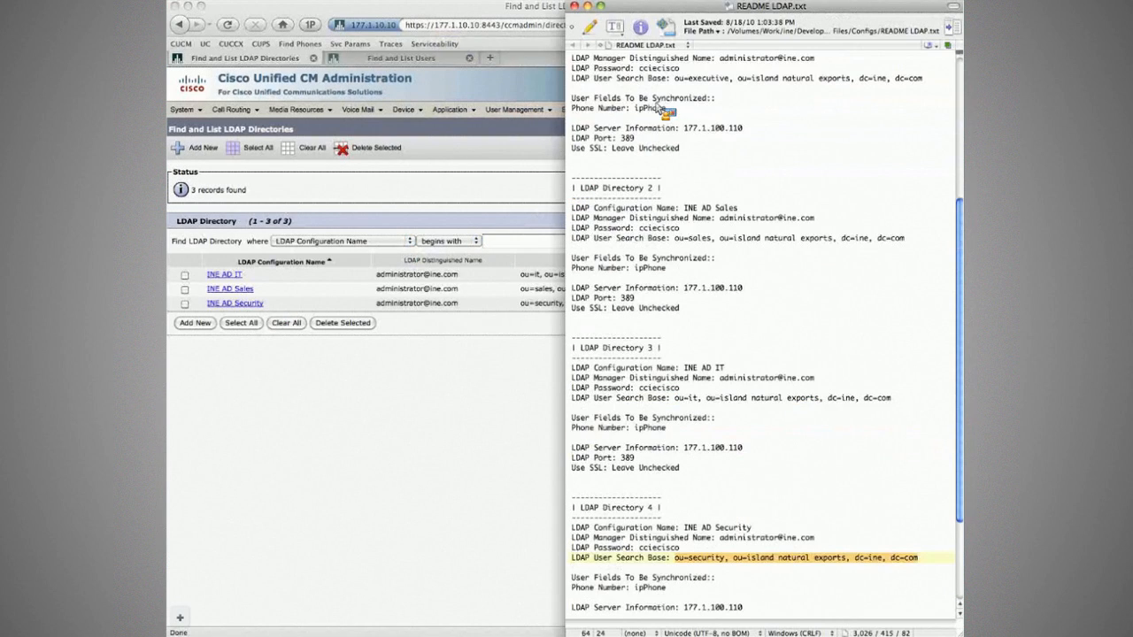
{"action": "left_click_drag", "start_coordinate": [660, 104], "coordinate": [681, 83]}
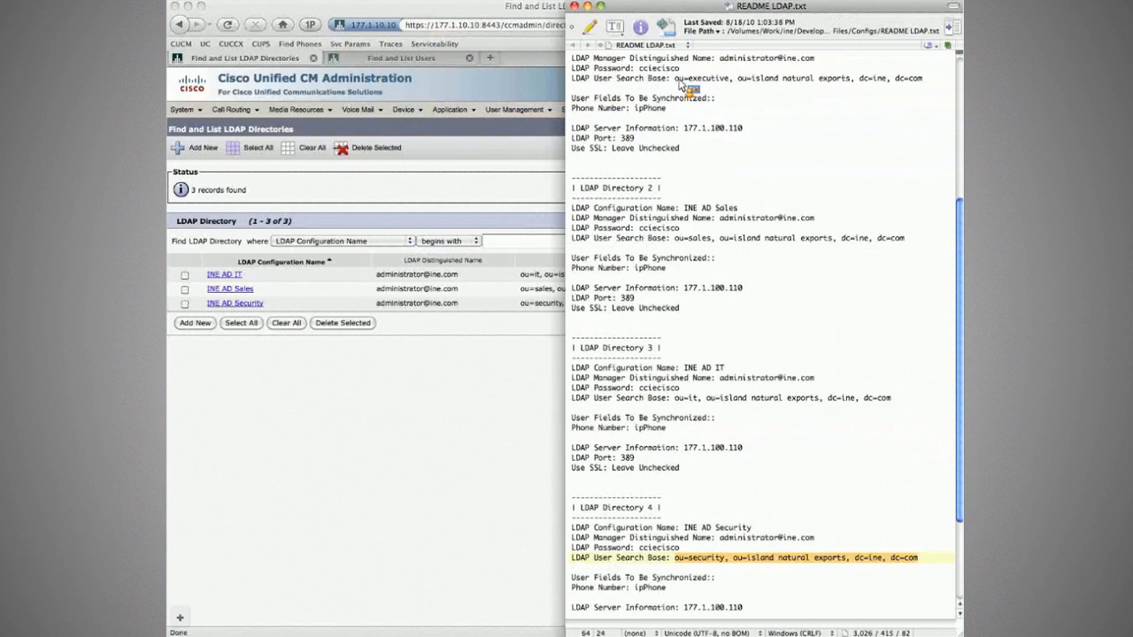
Copy INE AD IT as INE AD Executive with the ou=executive user search base.
{"action": "left_click", "coordinate": [292, 225]}
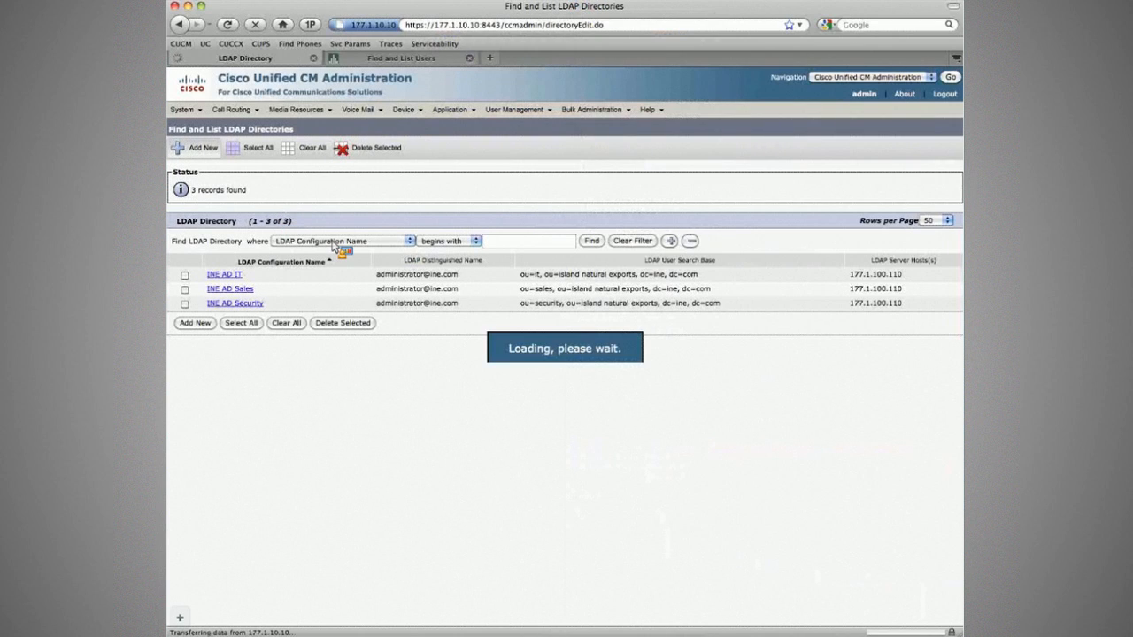
{"action": "type", "text": "INE AD Executive"}
{"action": "key", "text": "Tab"}
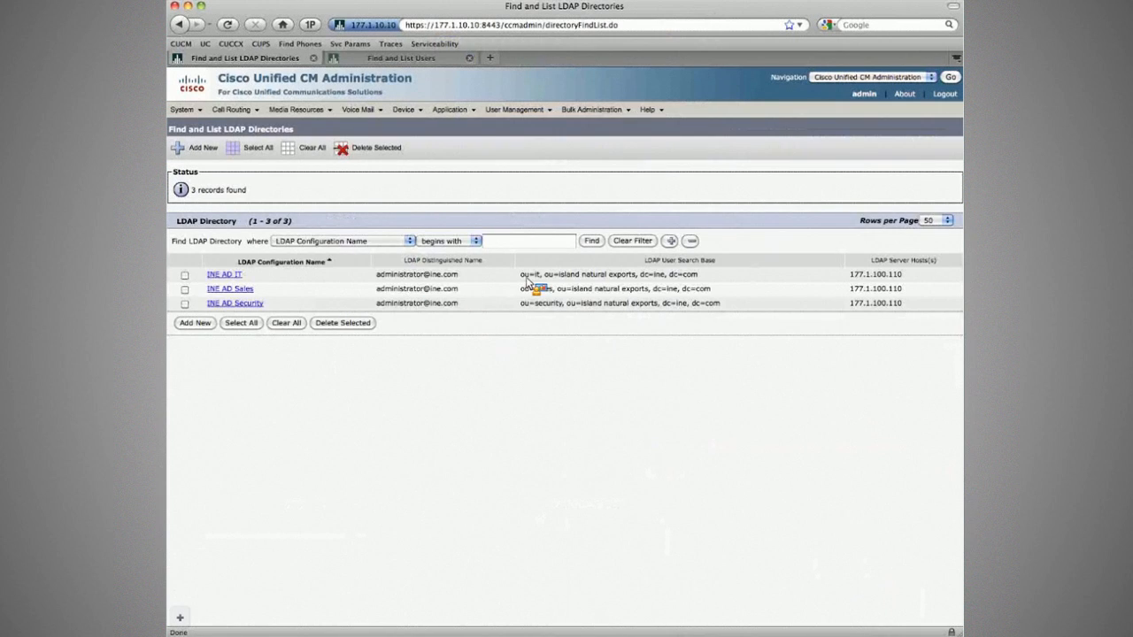
{"action": "left_click_drag", "start_coordinate": [521, 274], "coordinate": [553, 289]}
{"action": "left_click_drag", "start_coordinate": [583, 306], "coordinate": [535, 304]}
{"action": "left_click", "coordinate": [224, 274]}
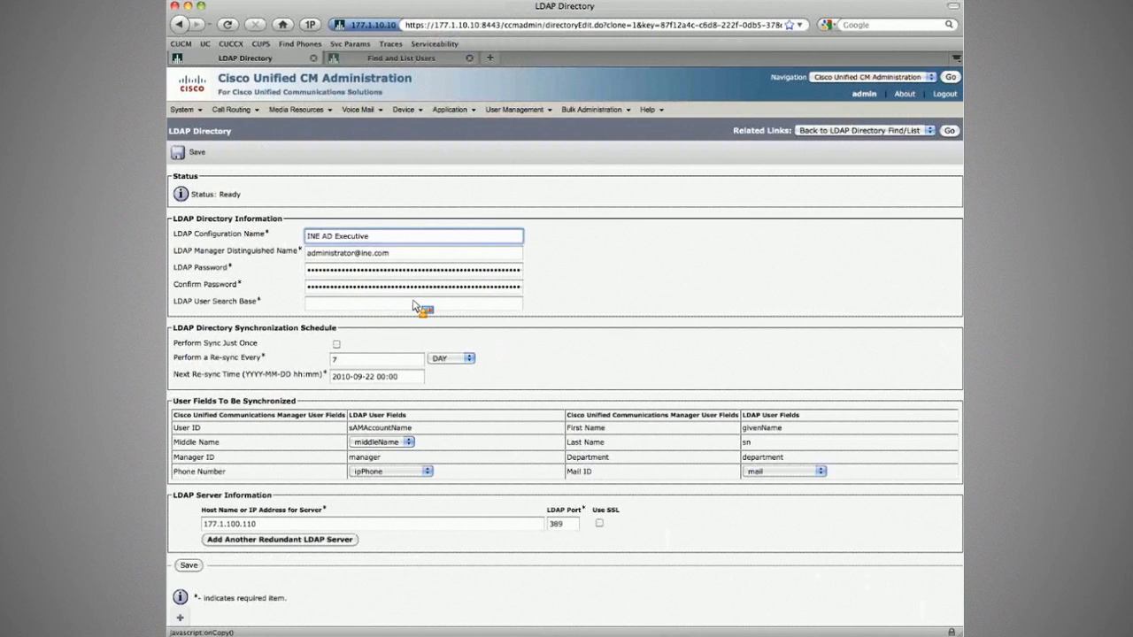
{"action": "key", "text": "super+Tab"}
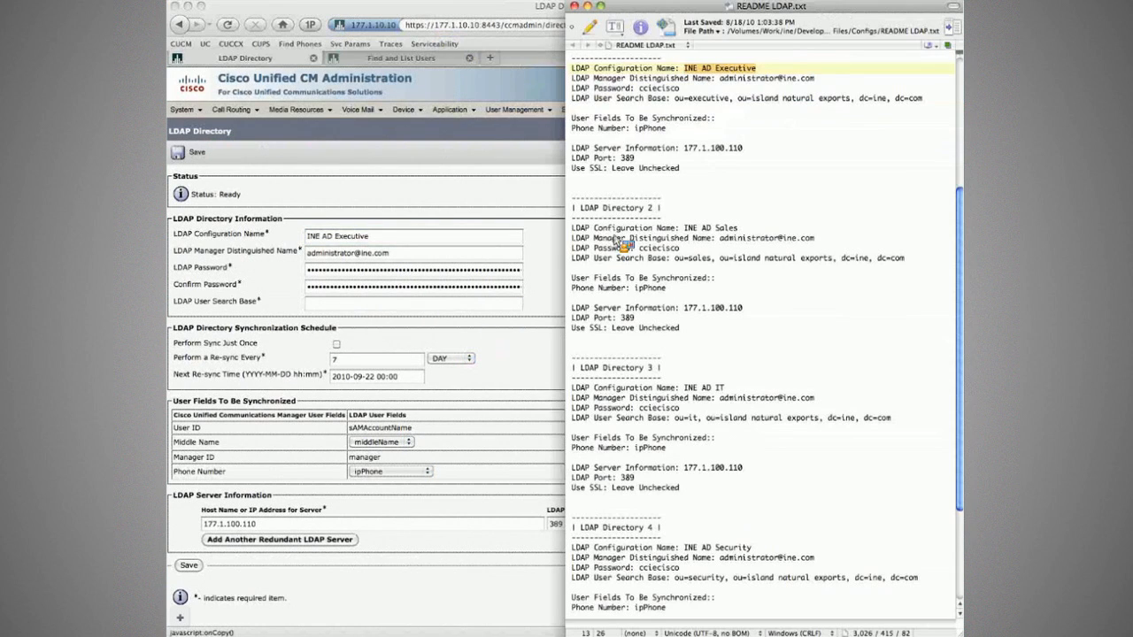
{"action": "left_click_drag", "start_coordinate": [697, 105], "coordinate": [377, 309]}
Save INE AD Executive, confirm its full resync, and refresh the synced user list.
{"action": "left_click", "coordinate": [197, 153]}
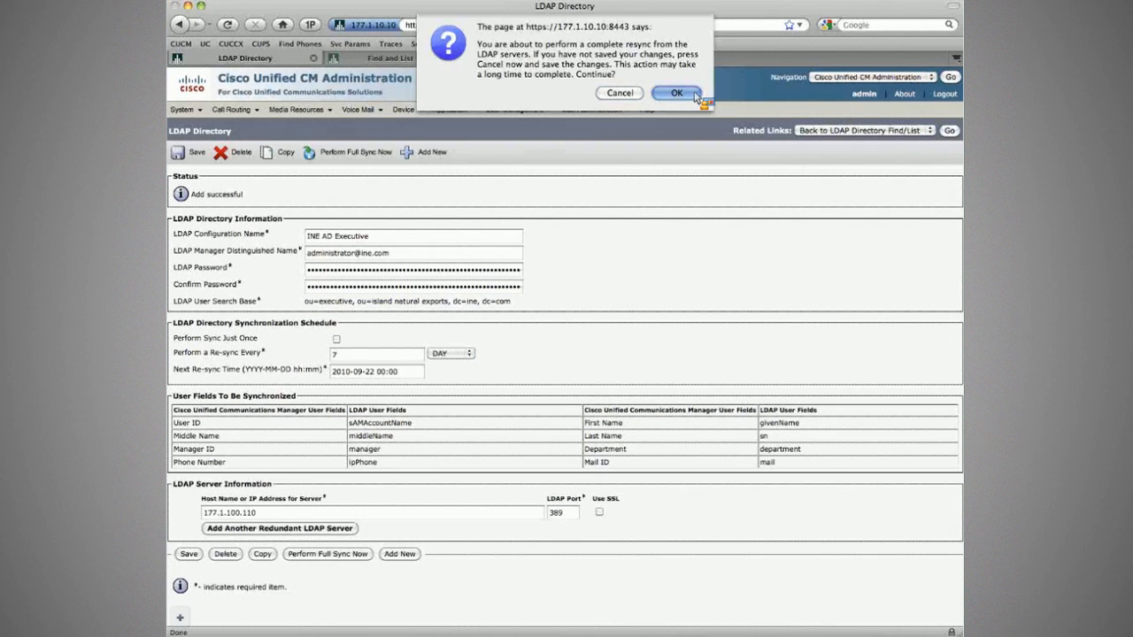
{"action": "left_click", "coordinate": [677, 93]}
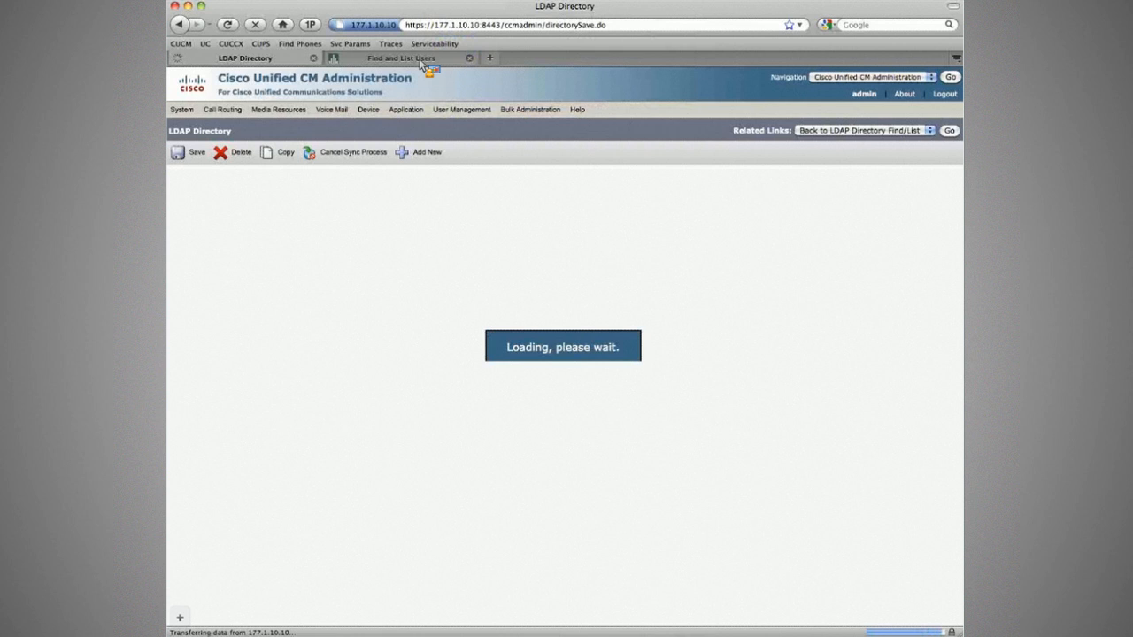
{"action": "left_click", "coordinate": [422, 63]}
{"action": "left_click", "coordinate": [478, 223]}
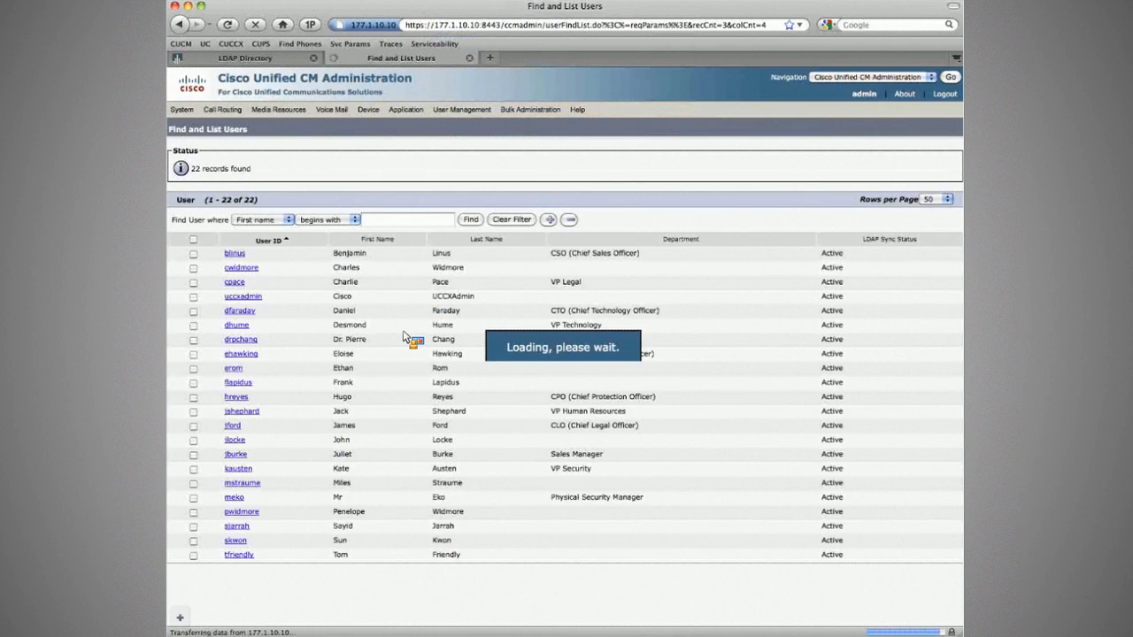
{"action": "left_click", "coordinate": [294, 61]}
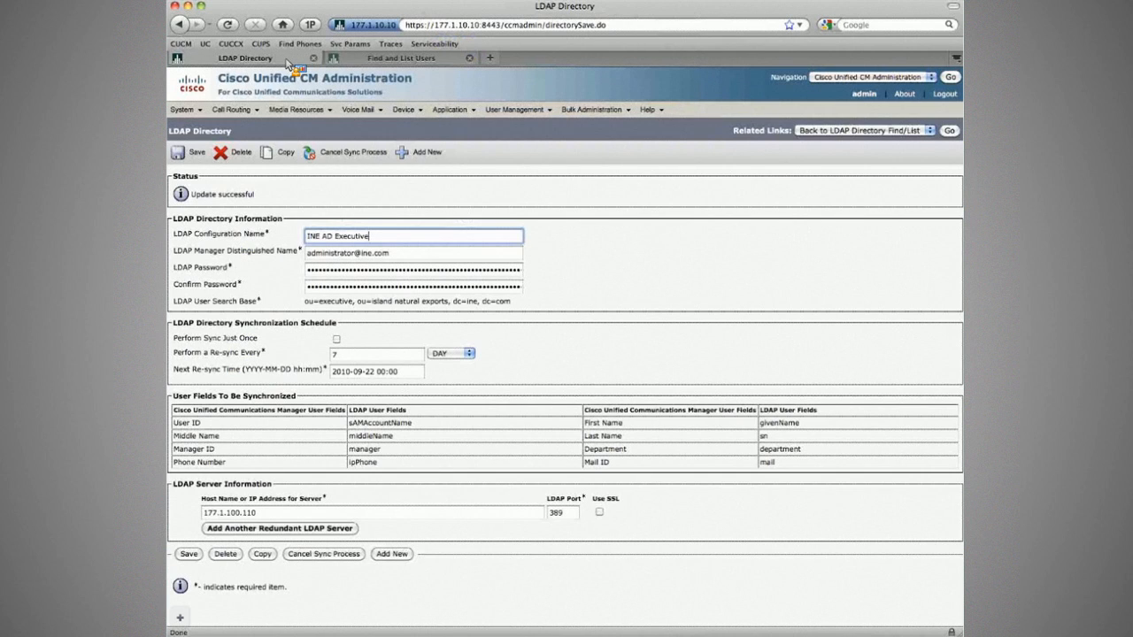
Enable LDAP authentication for end users and fill in the LDAP manager distinguished name.
{"action": "mouse_move", "coordinate": [188, 121]}
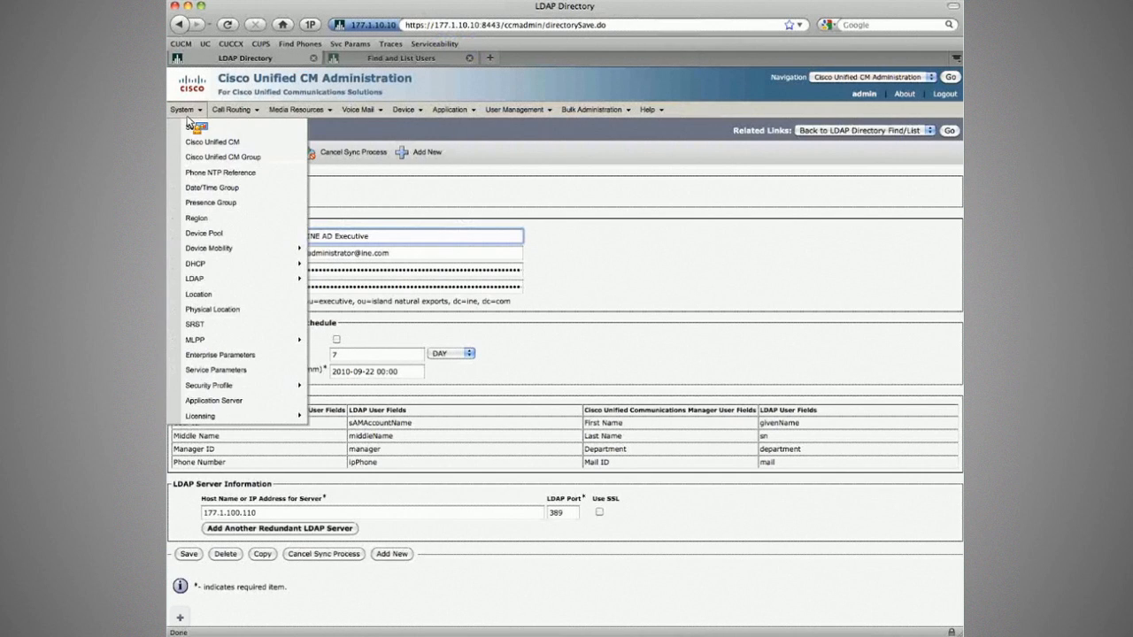
{"action": "mouse_move", "coordinate": [266, 279]}
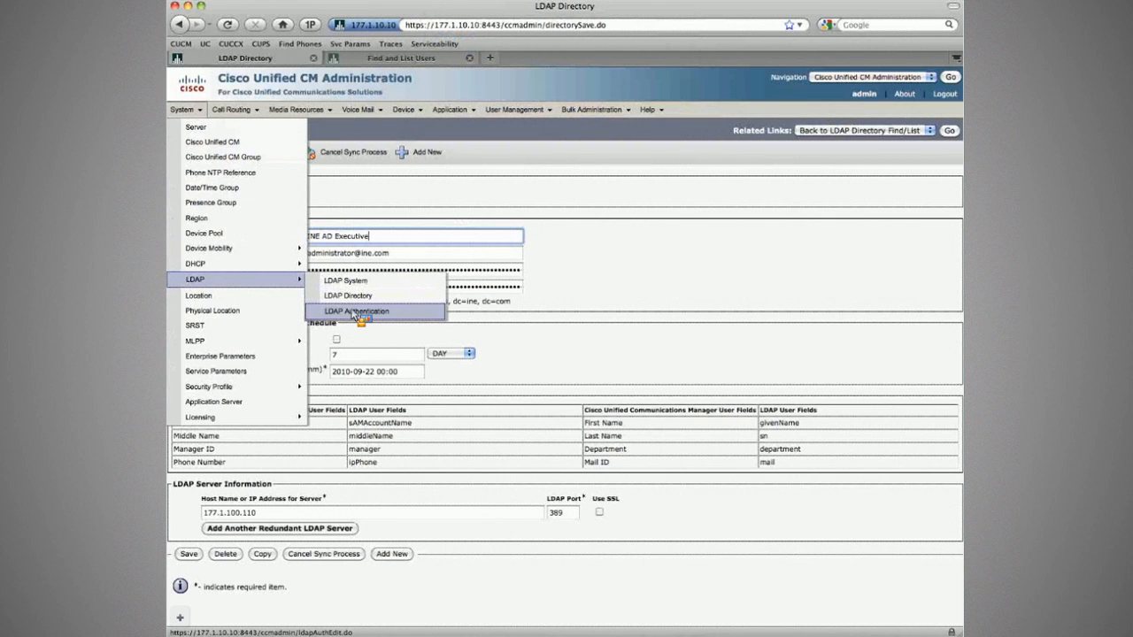
{"action": "left_click", "coordinate": [355, 311]}
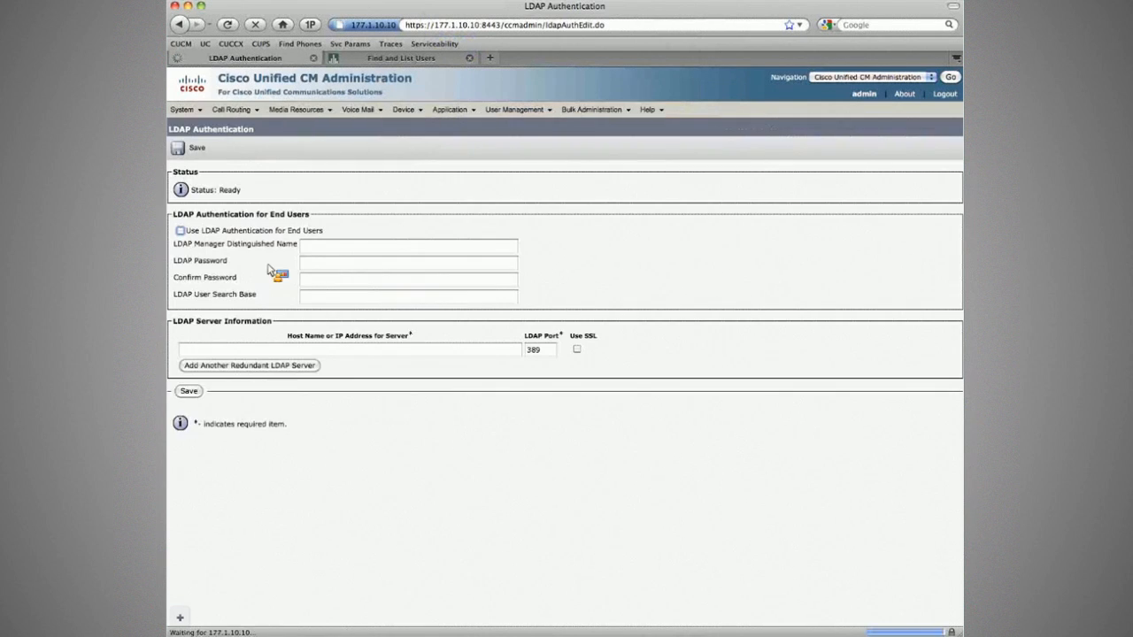
{"action": "left_click", "coordinate": [202, 232]}
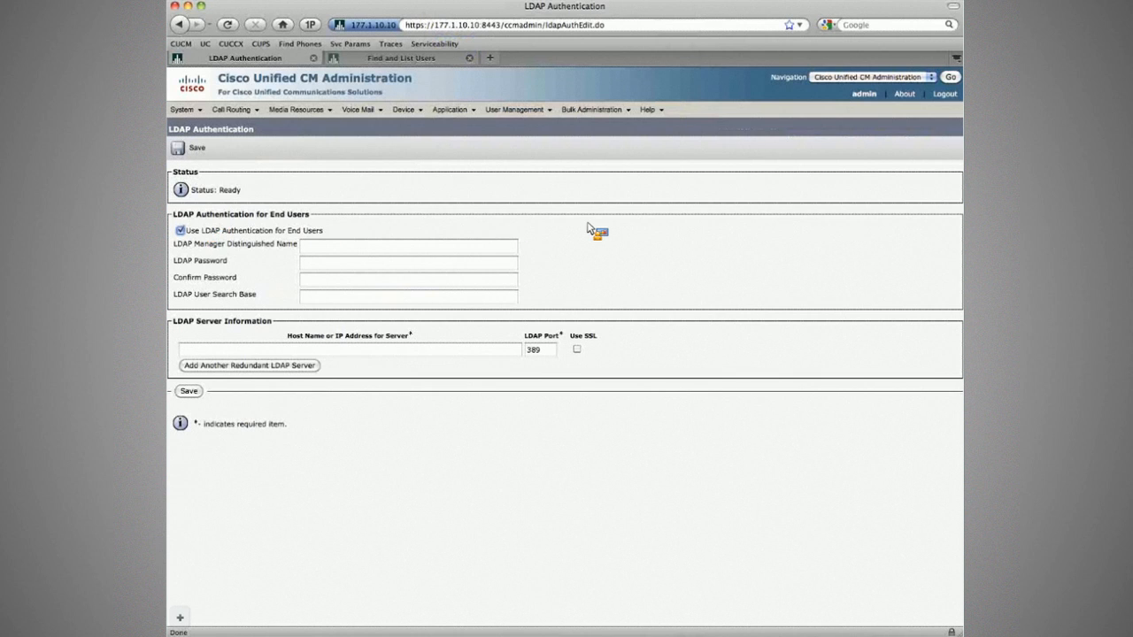
{"action": "key", "text": "super+Tab"}
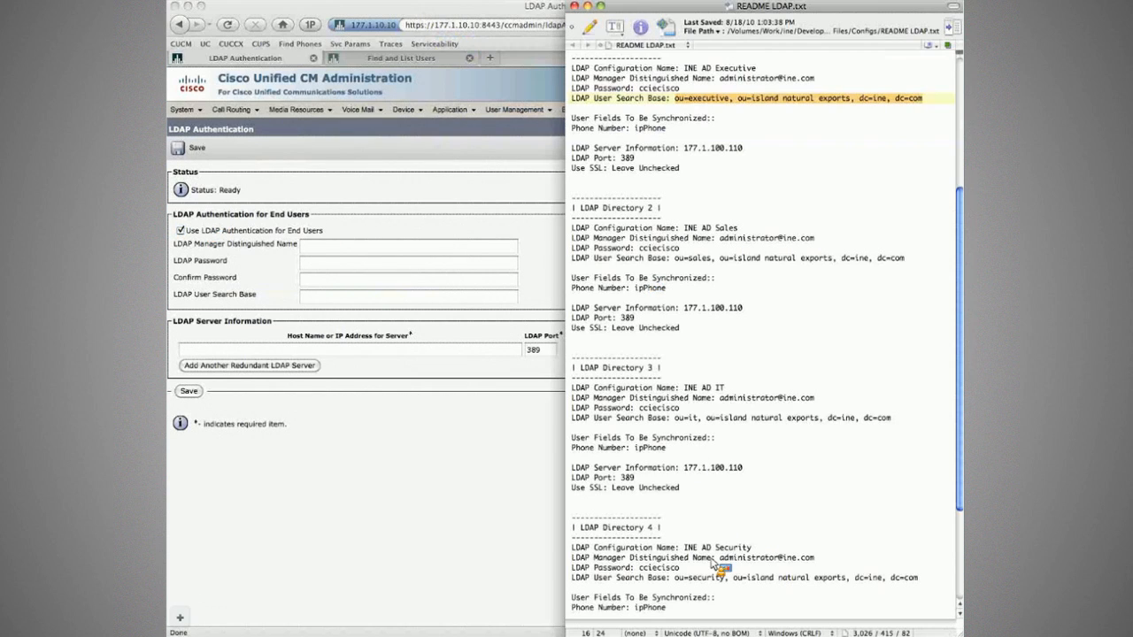
{"action": "scroll", "coordinate": [719, 567], "scroll_direction": "down", "scroll_amount": 5}
{"action": "left_click_drag", "start_coordinate": [720, 558], "coordinate": [403, 254]}
{"action": "key", "text": "super+Tab"}
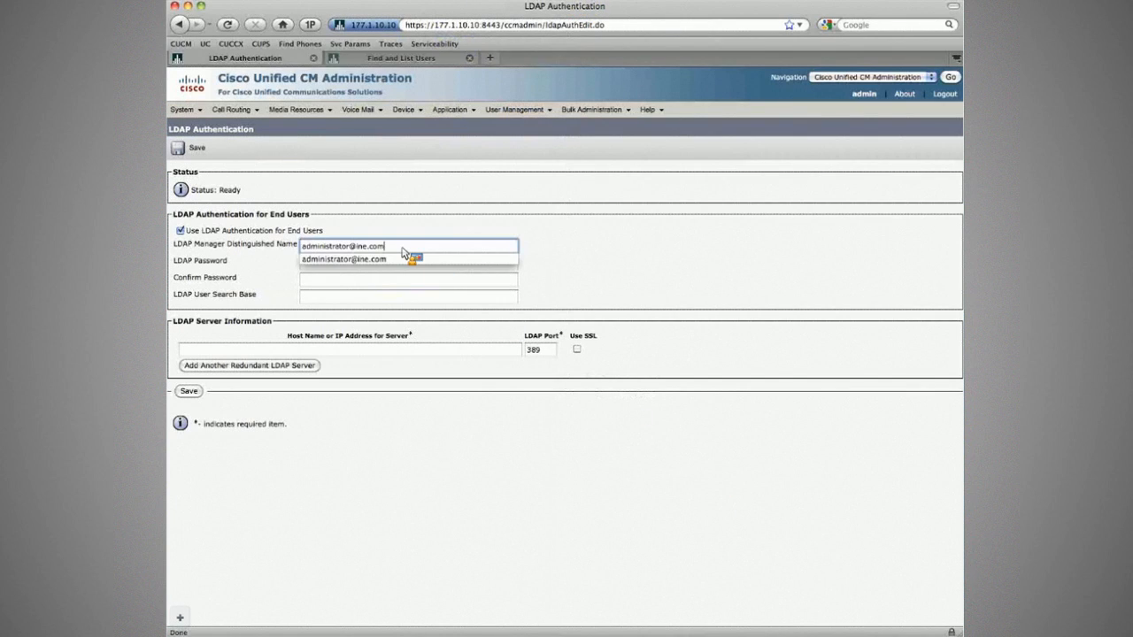
Fill in the password confirmation and the top-level user search base from the notes.
{"action": "key", "text": "super+Tab"}
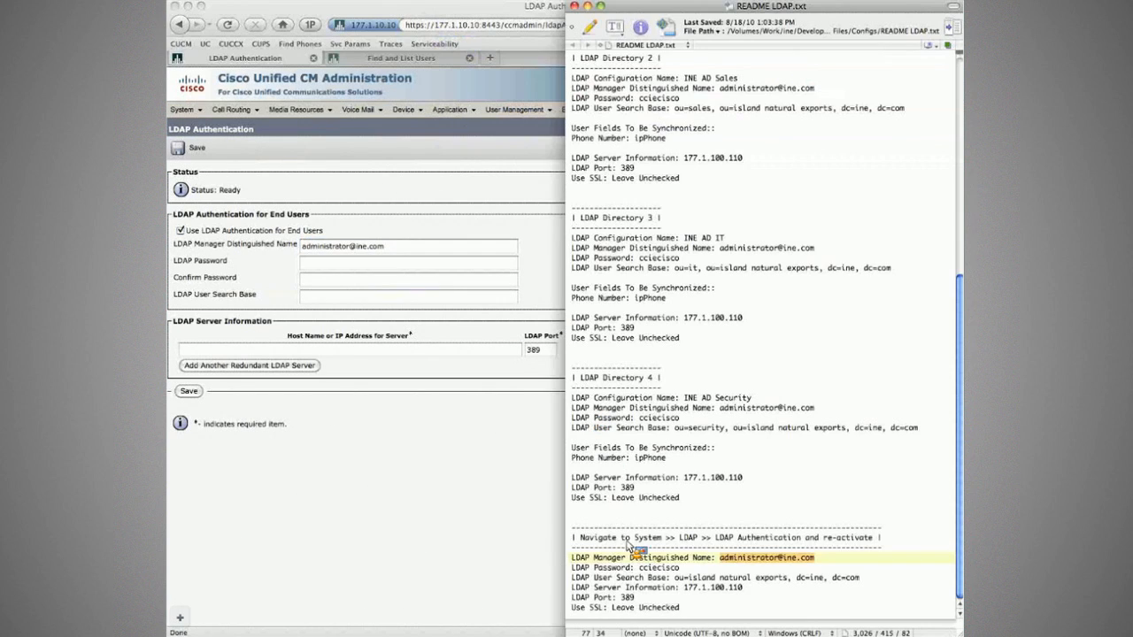
{"action": "key", "text": "super+Tab"}
{"action": "left_click_drag", "start_coordinate": [639, 571], "coordinate": [417, 277]}
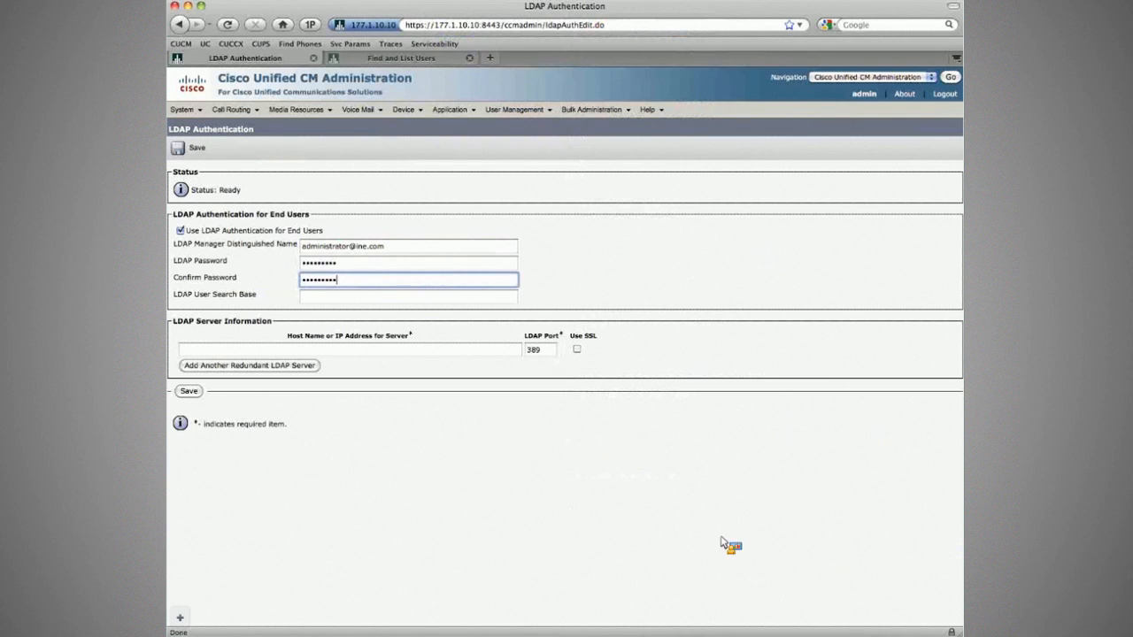
{"action": "key", "text": "super+Tab"}
{"action": "left_click_drag", "start_coordinate": [860, 578], "coordinate": [336, 303]}
{"action": "key", "text": "super+Tab"}
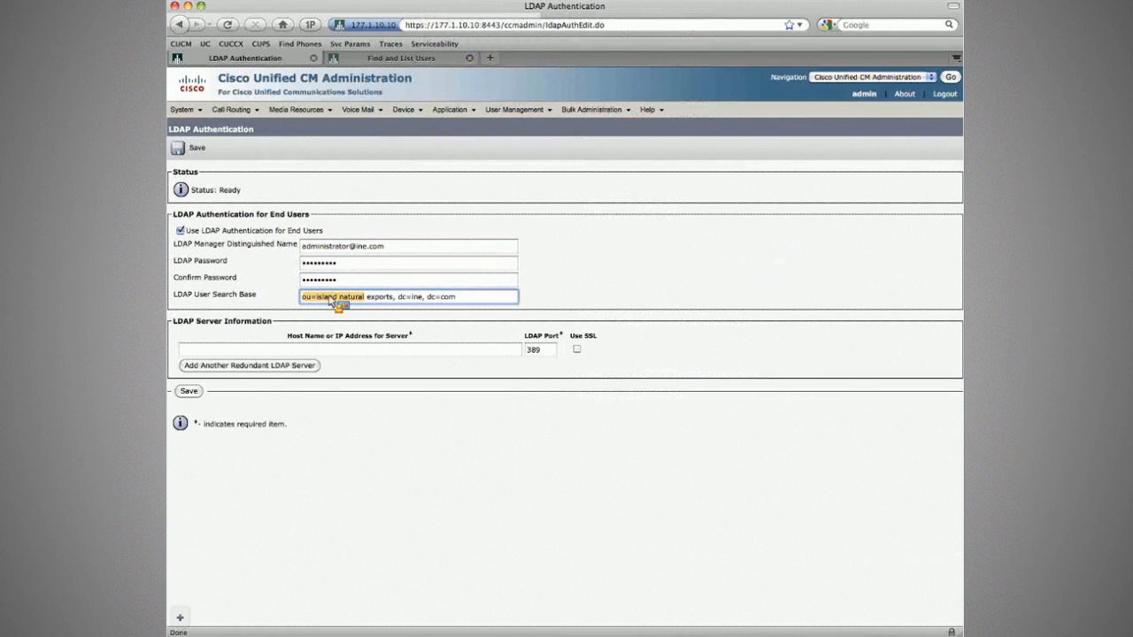
{"action": "left_click", "coordinate": [394, 298]}
{"action": "type", "text": ","}
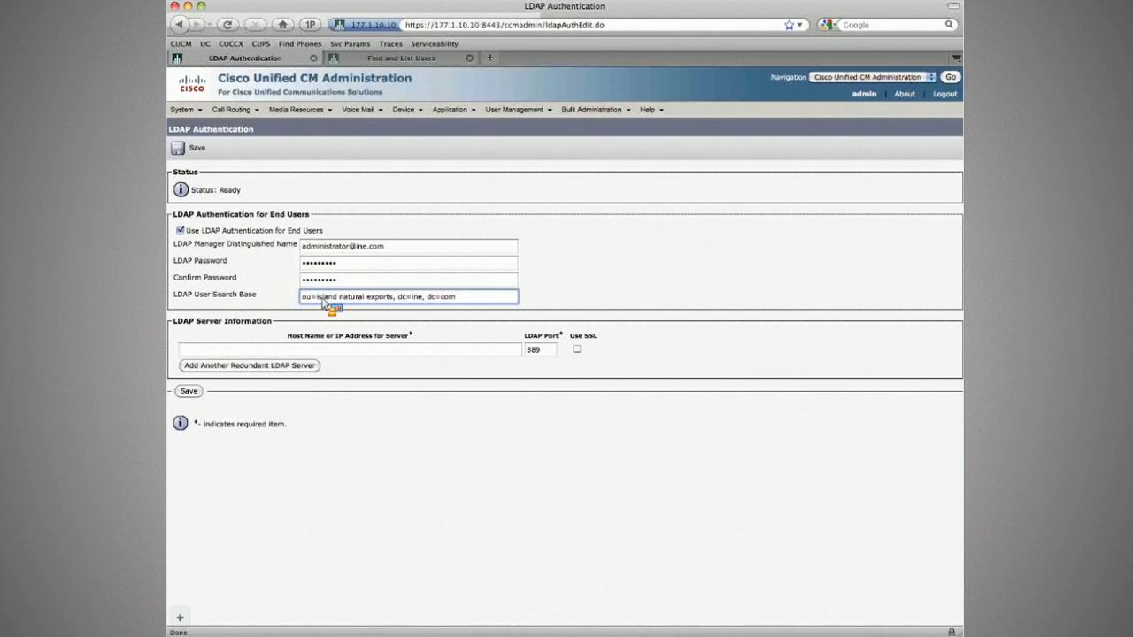
Save the LDAP authentication settings and view the list of 22 synced users.
{"action": "key", "text": "super+Tab"}
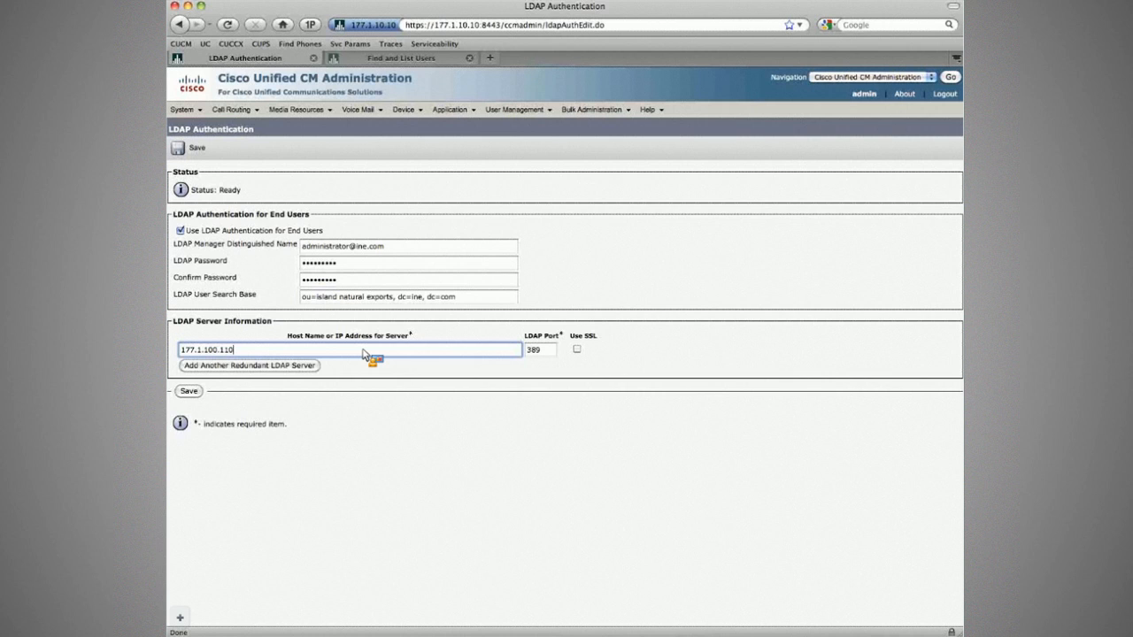
{"action": "key", "text": "Return"}
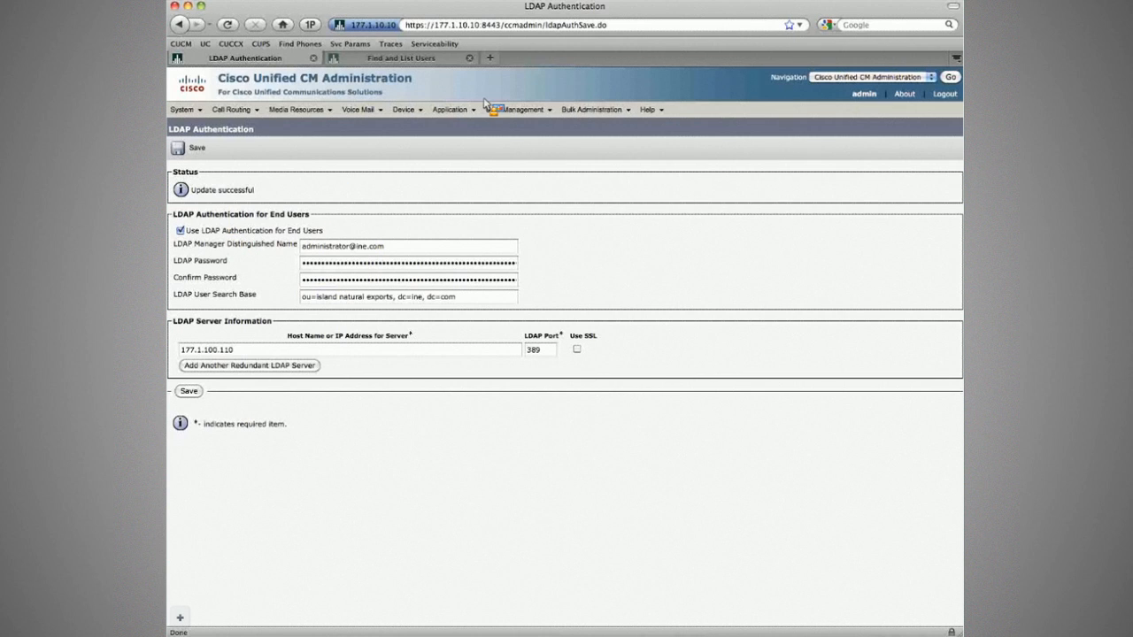
{"action": "left_click", "coordinate": [402, 59]}
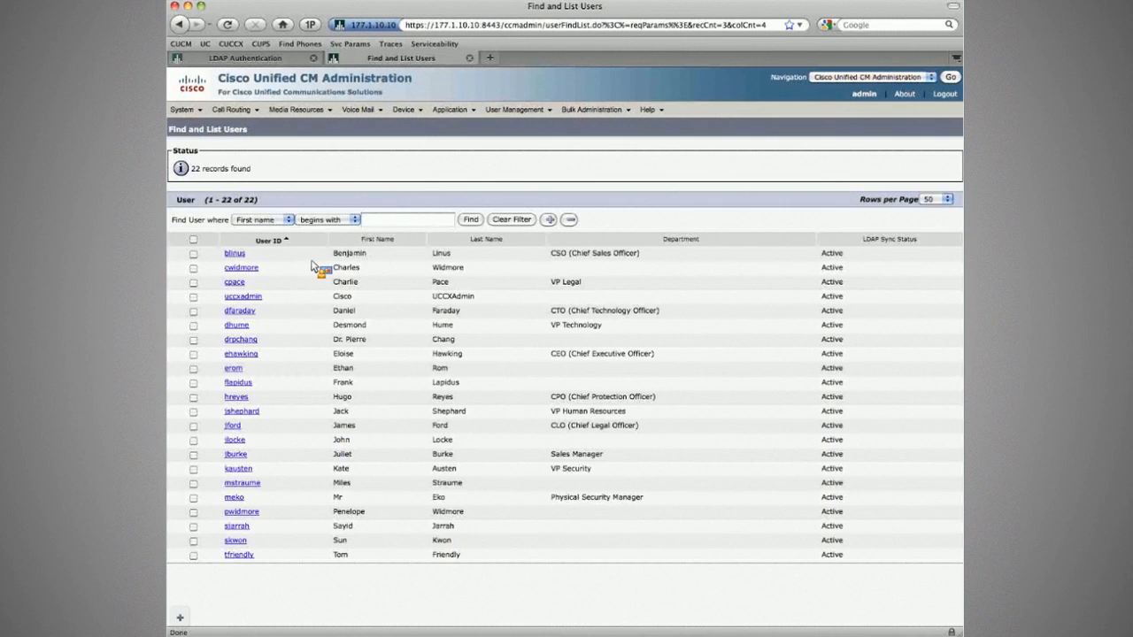
Inspect a synced user's record showing LDAP Sync Status Active, close it, and go to the admin home page.
{"action": "left_click", "coordinate": [234, 282]}
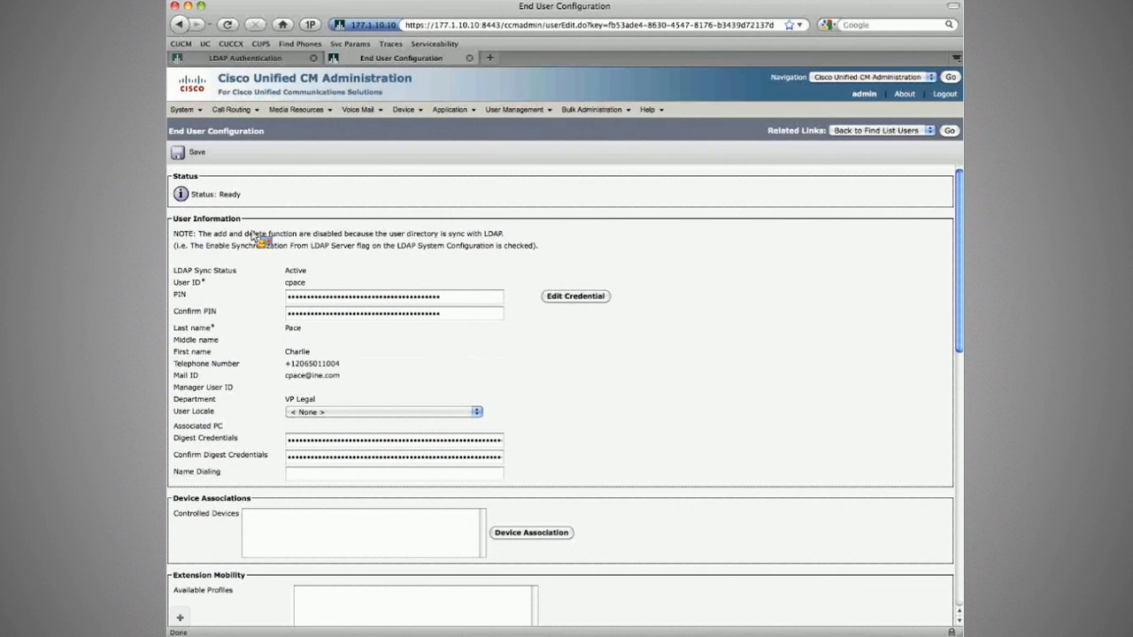
{"action": "left_click", "coordinate": [405, 296]}
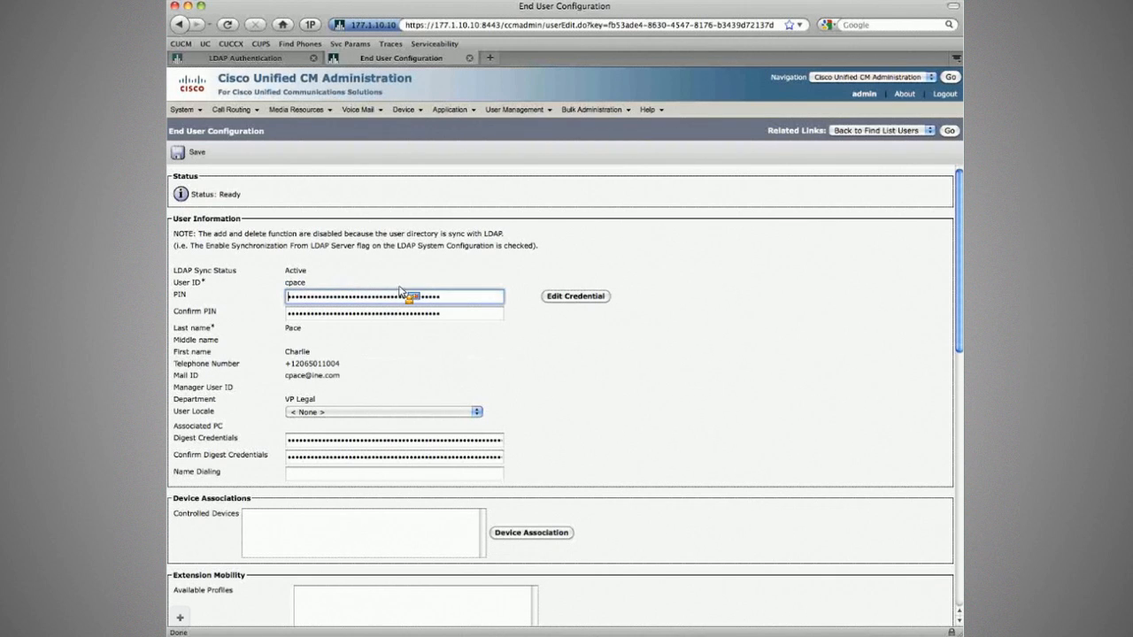
{"action": "left_click", "coordinate": [522, 343]}
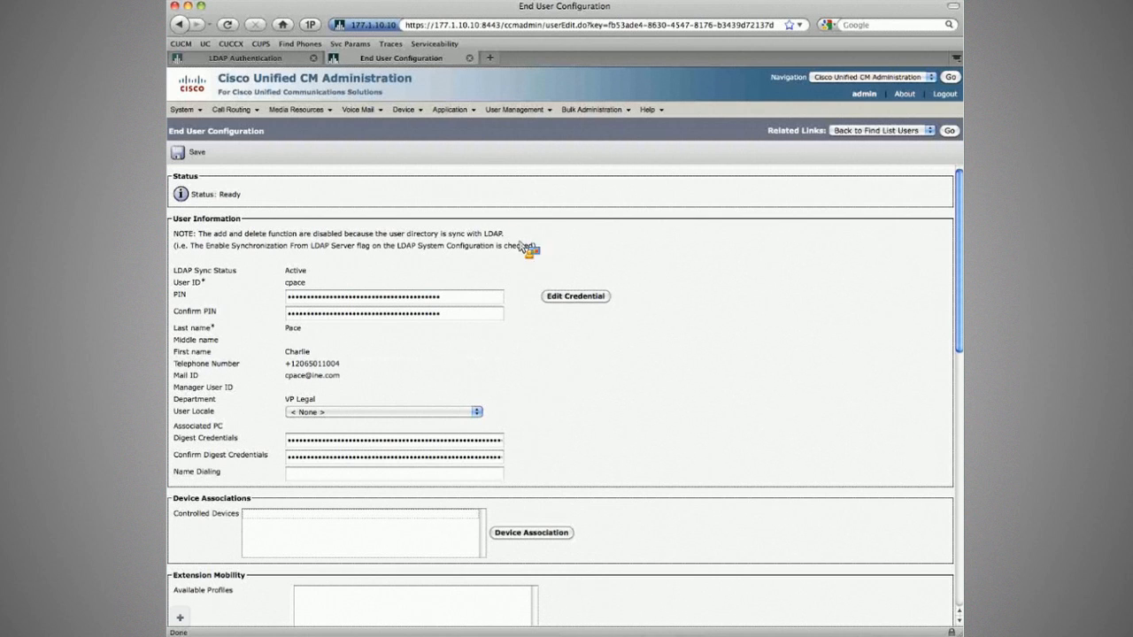
{"action": "key", "text": "super+w"}
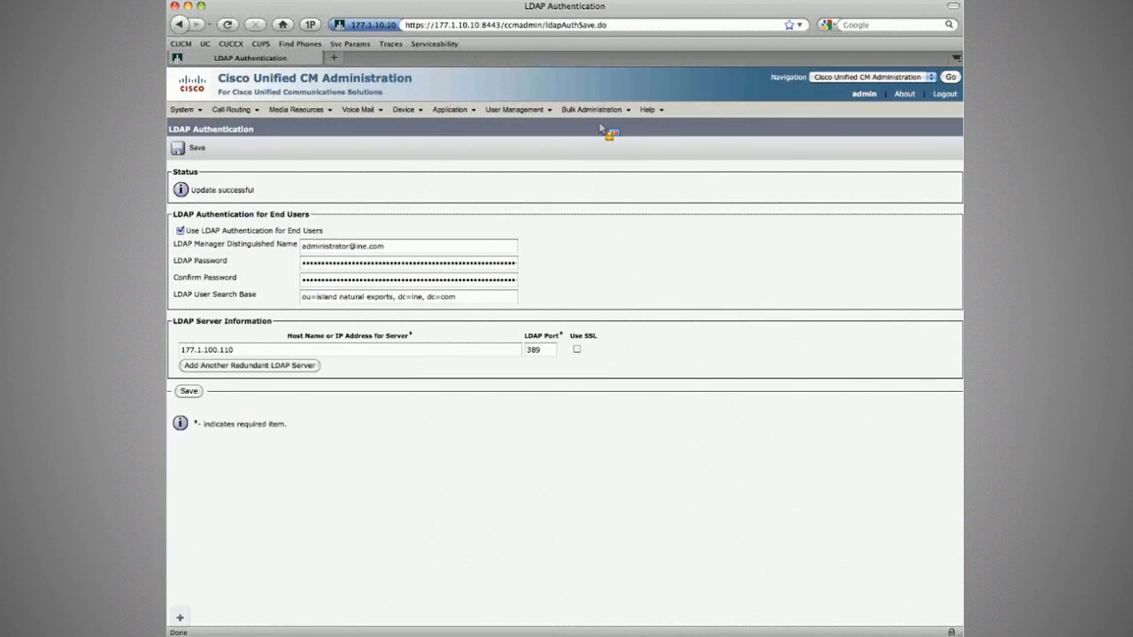
{"action": "left_click", "coordinate": [904, 95]}
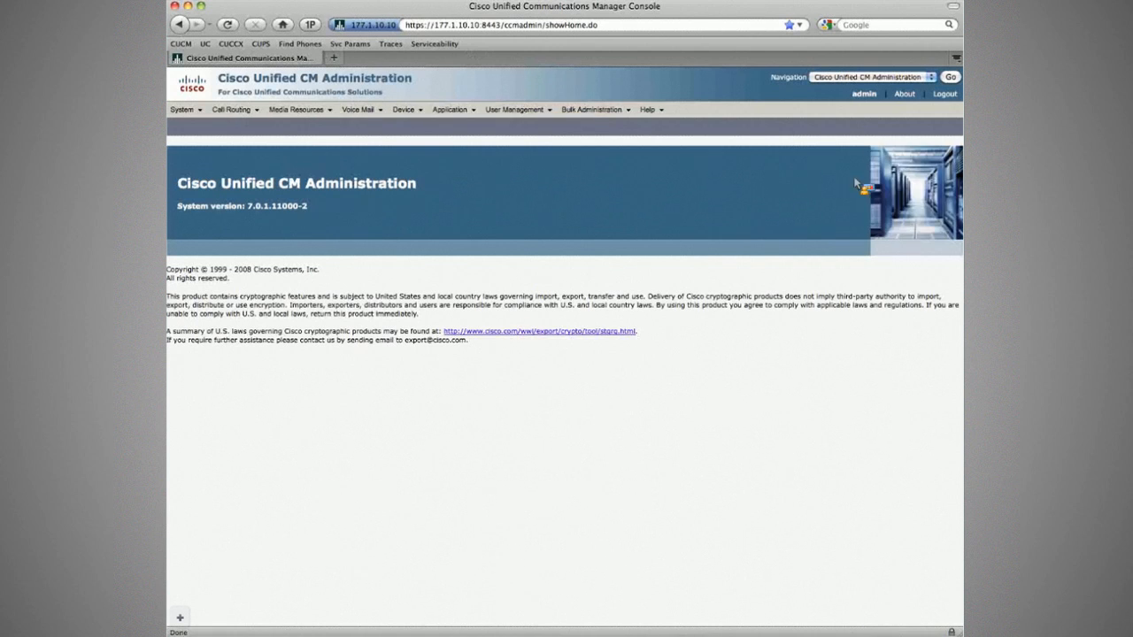
{"action": "key", "text": "super+Tab"}
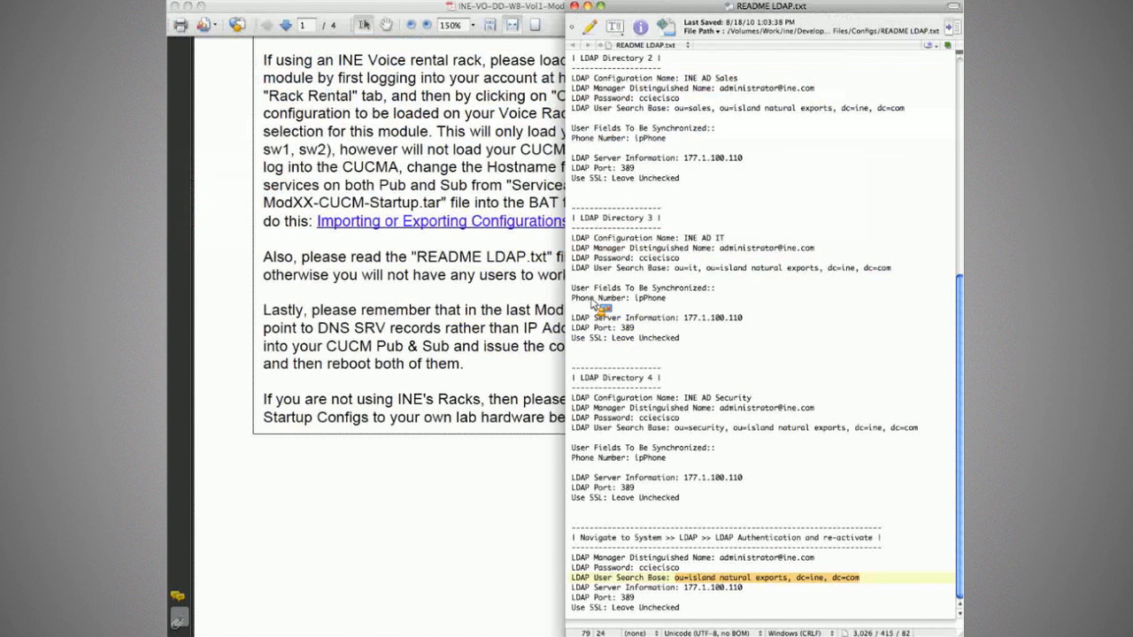
Scroll to task 12.1 and highlight CorpHQ Phone 2, directory number 1002, and the second user.
{"action": "key", "text": "super+Tab"}
{"action": "scroll", "coordinate": [592, 304], "scroll_direction": "down", "scroll_amount": 5}
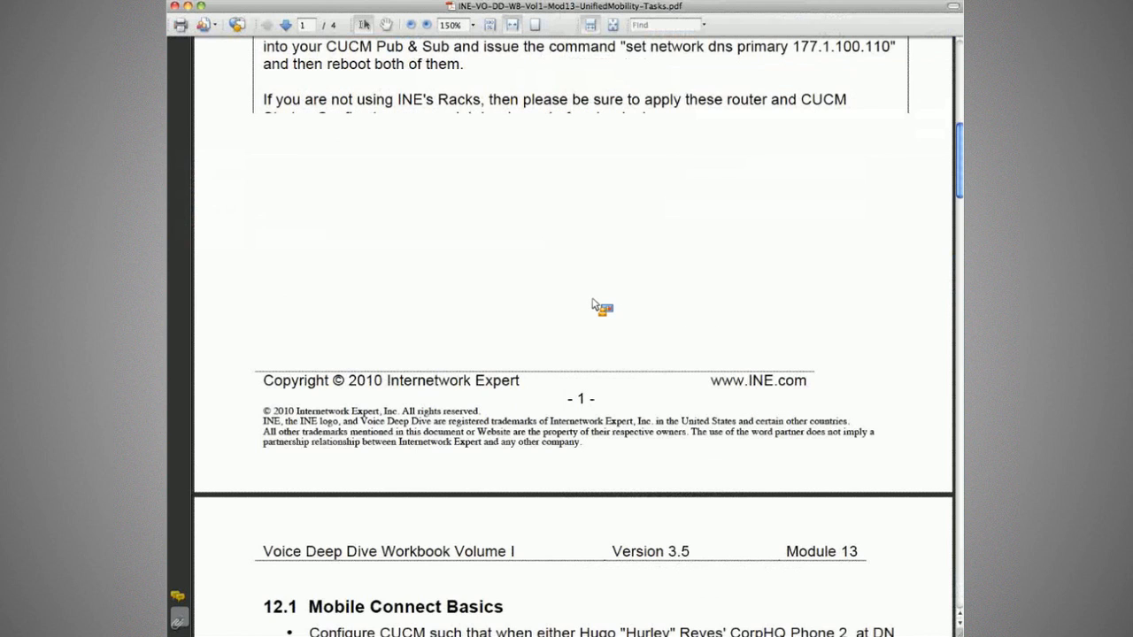
{"action": "scroll", "coordinate": [430, 254], "scroll_direction": "down", "scroll_amount": 10}
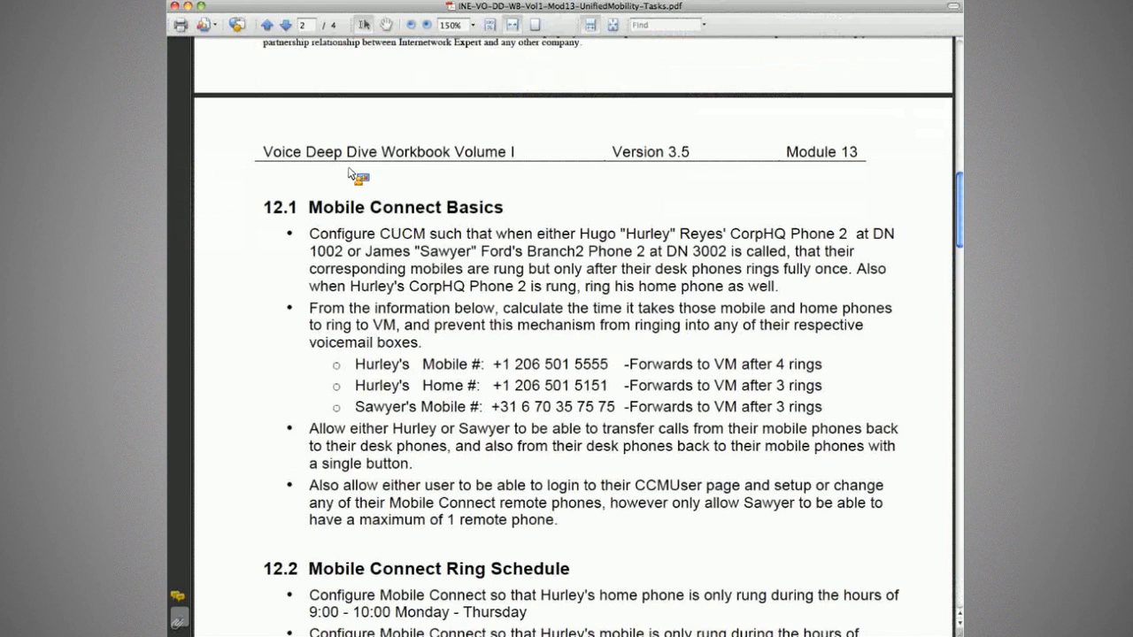
{"action": "scroll", "coordinate": [312, 133], "scroll_direction": "down", "scroll_amount": 1}
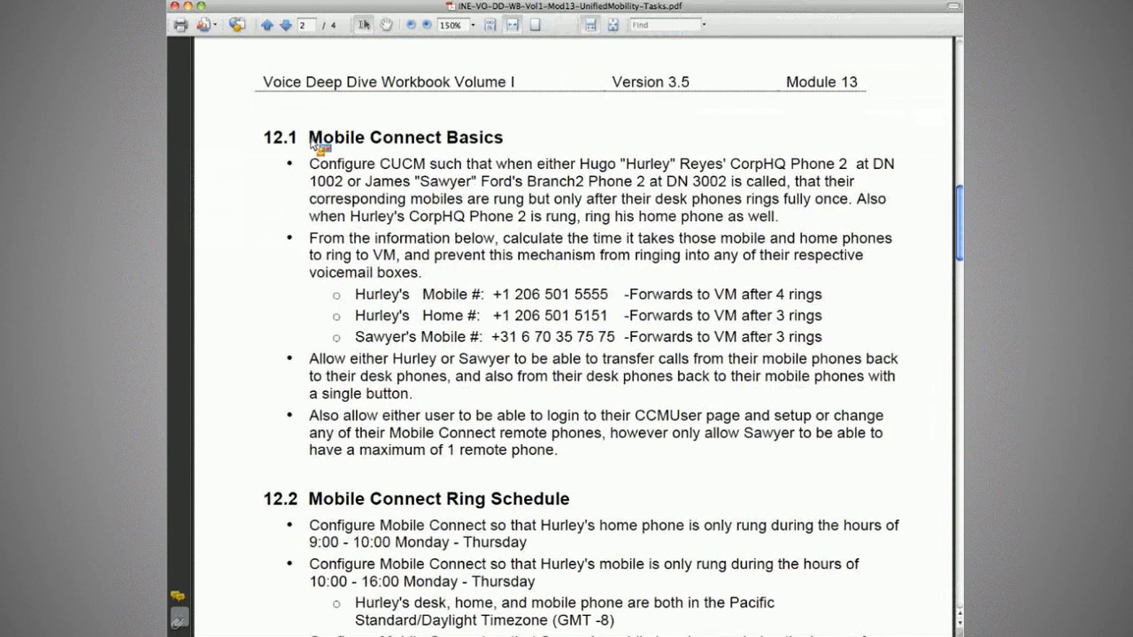
{"action": "left_click_drag", "start_coordinate": [309, 168], "coordinate": [724, 170]}
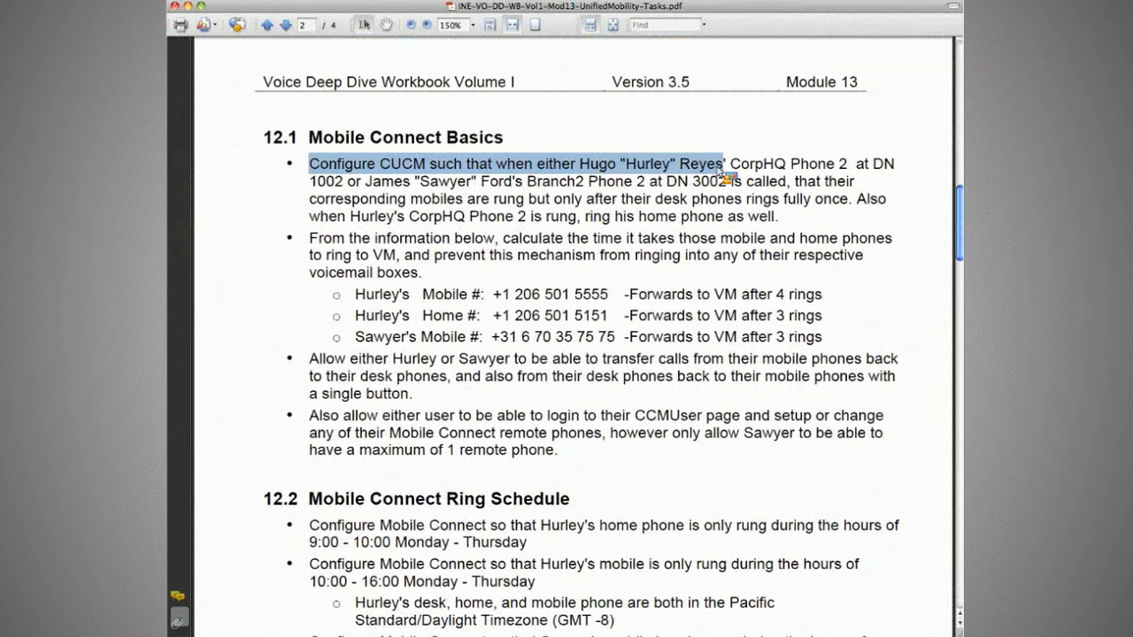
{"action": "left_click", "coordinate": [758, 168]}
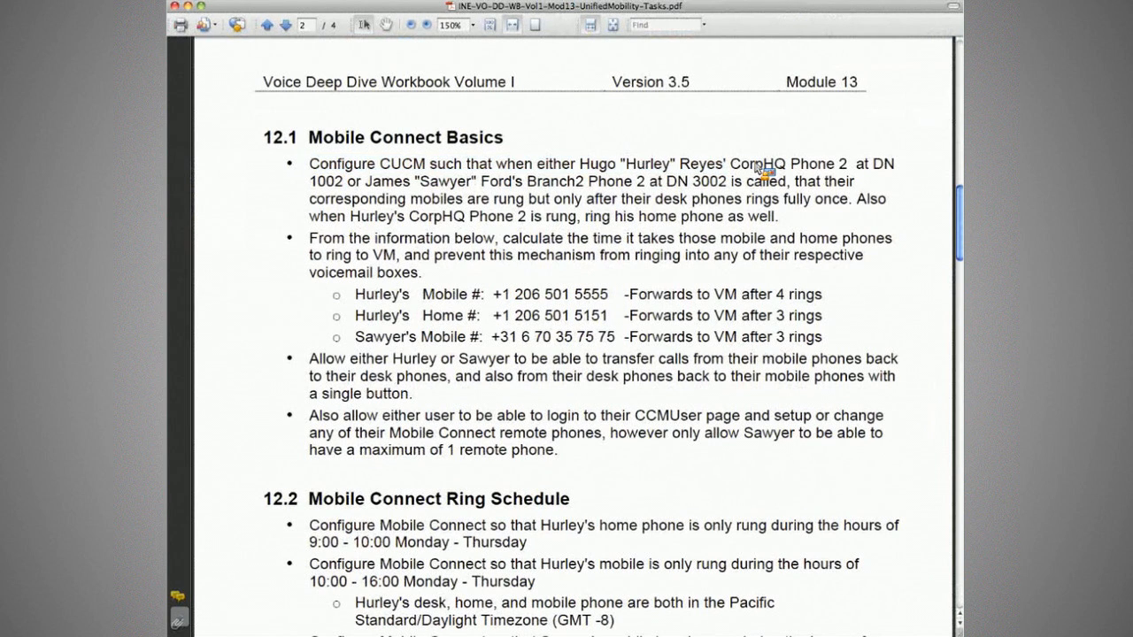
{"action": "left_click_drag", "start_coordinate": [731, 167], "coordinate": [848, 166]}
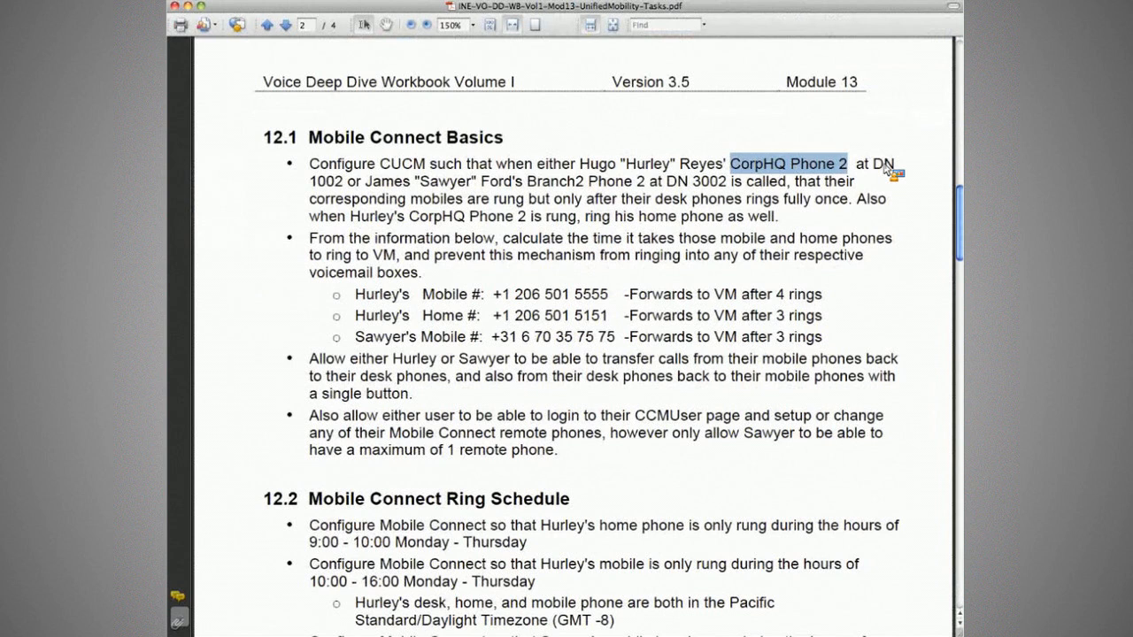
{"action": "double_click", "coordinate": [342, 183]}
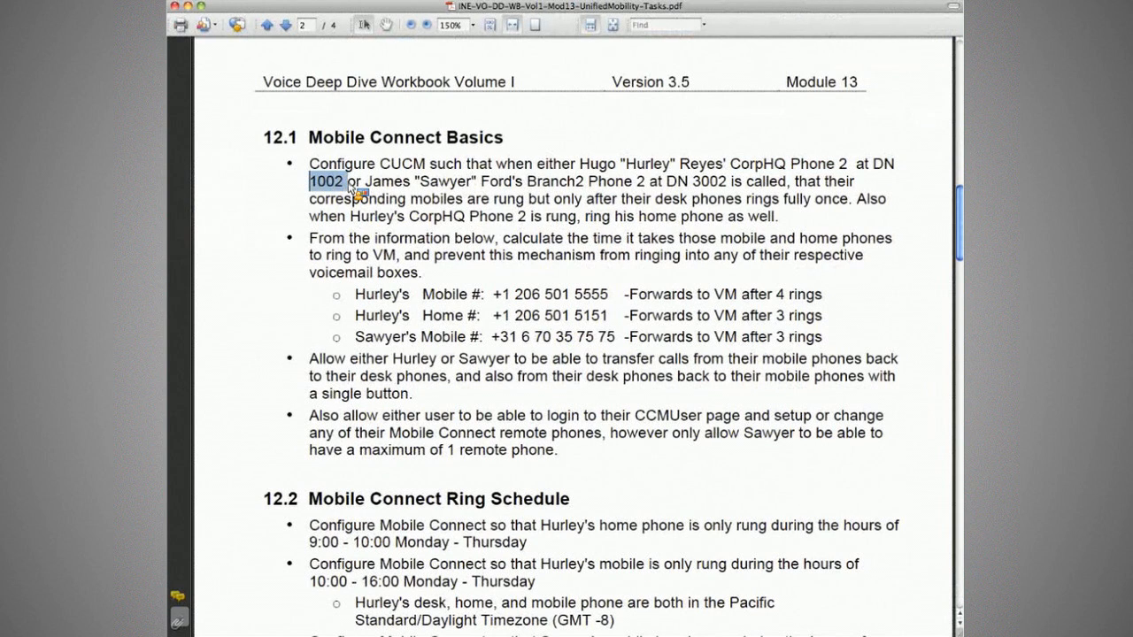
{"action": "left_click_drag", "start_coordinate": [365, 183], "coordinate": [429, 189]}
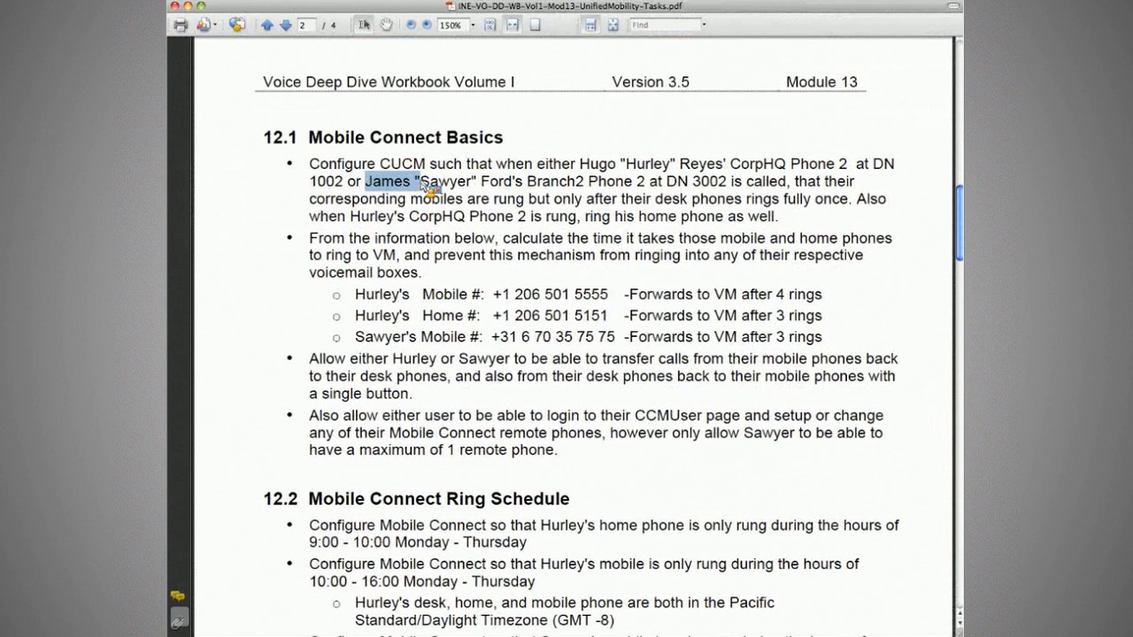
{"action": "left_click", "coordinate": [430, 186]}
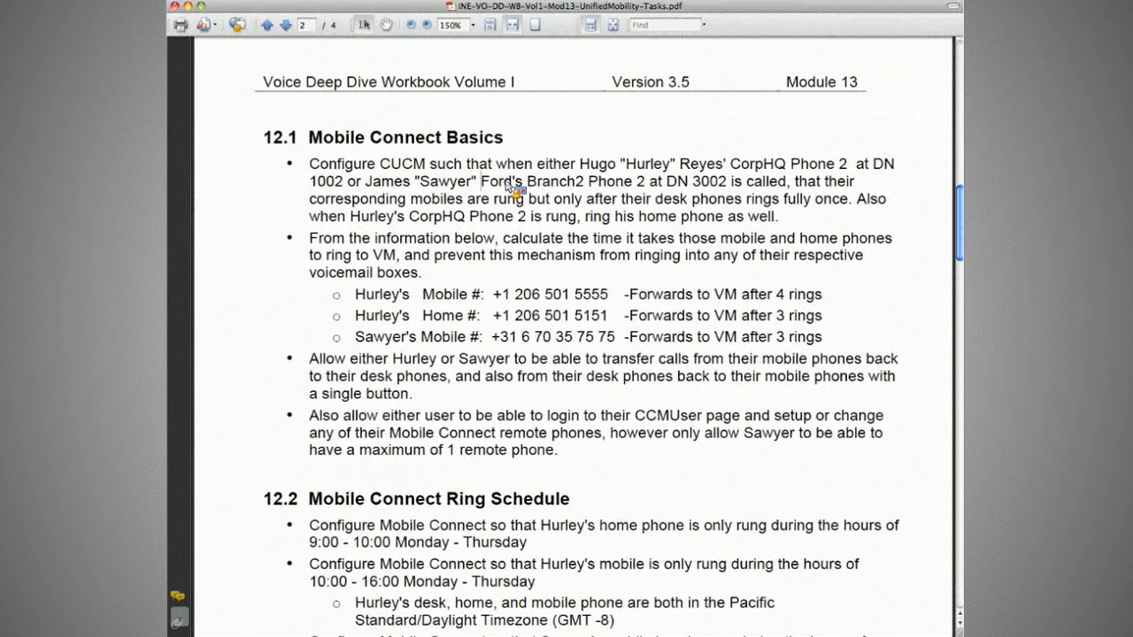
Highlight Branch2 Phone 2, the ring-once desk phone rule, and the no-voicemail requirement.
{"action": "left_click_drag", "start_coordinate": [527, 183], "coordinate": [789, 184]}
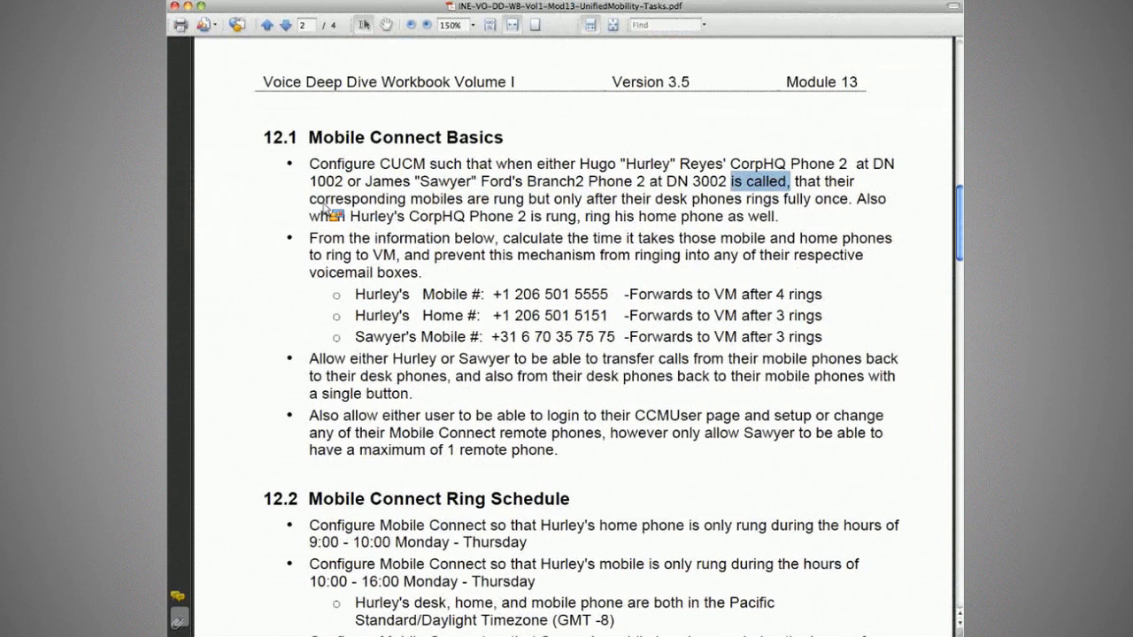
{"action": "left_click_drag", "start_coordinate": [310, 198], "coordinate": [525, 202]}
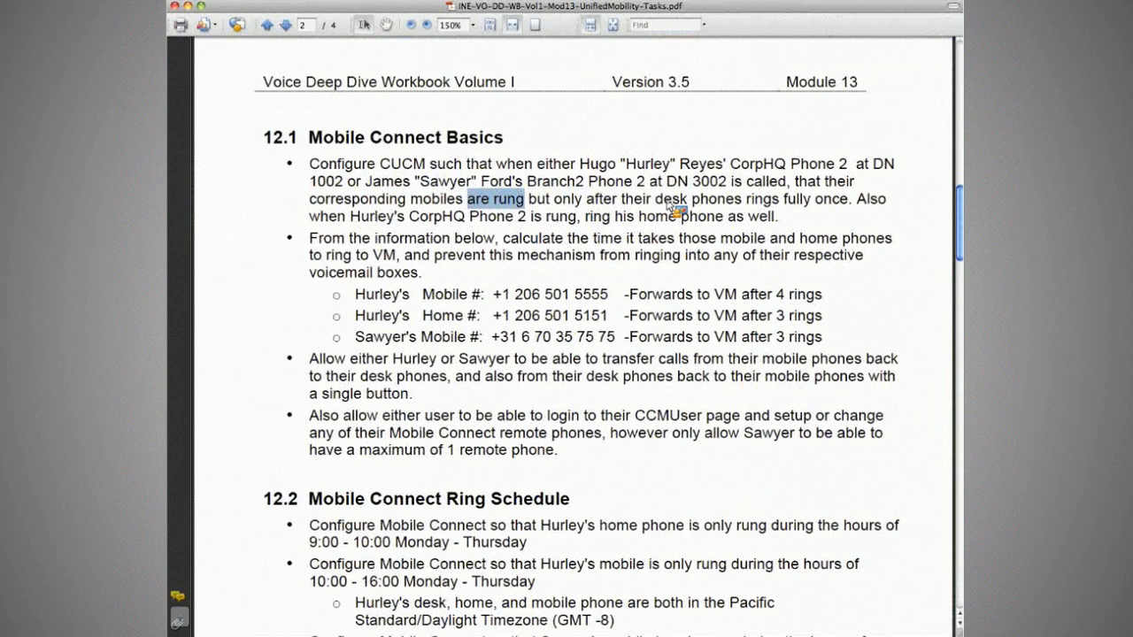
{"action": "left_click_drag", "start_coordinate": [656, 200], "coordinate": [848, 202]}
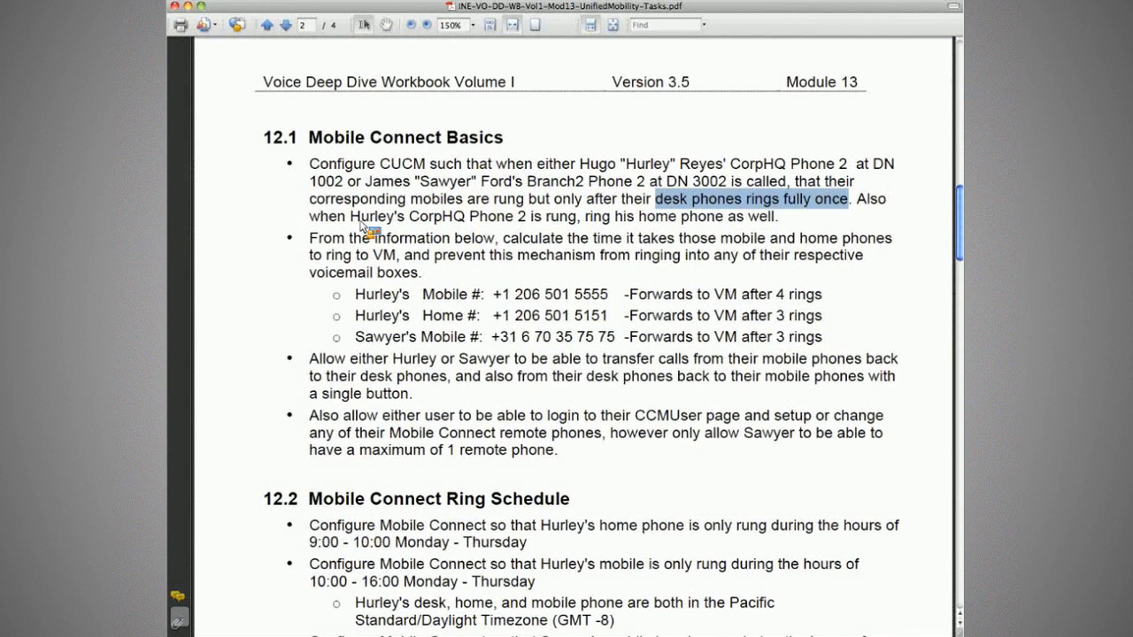
{"action": "left_click", "coordinate": [548, 218]}
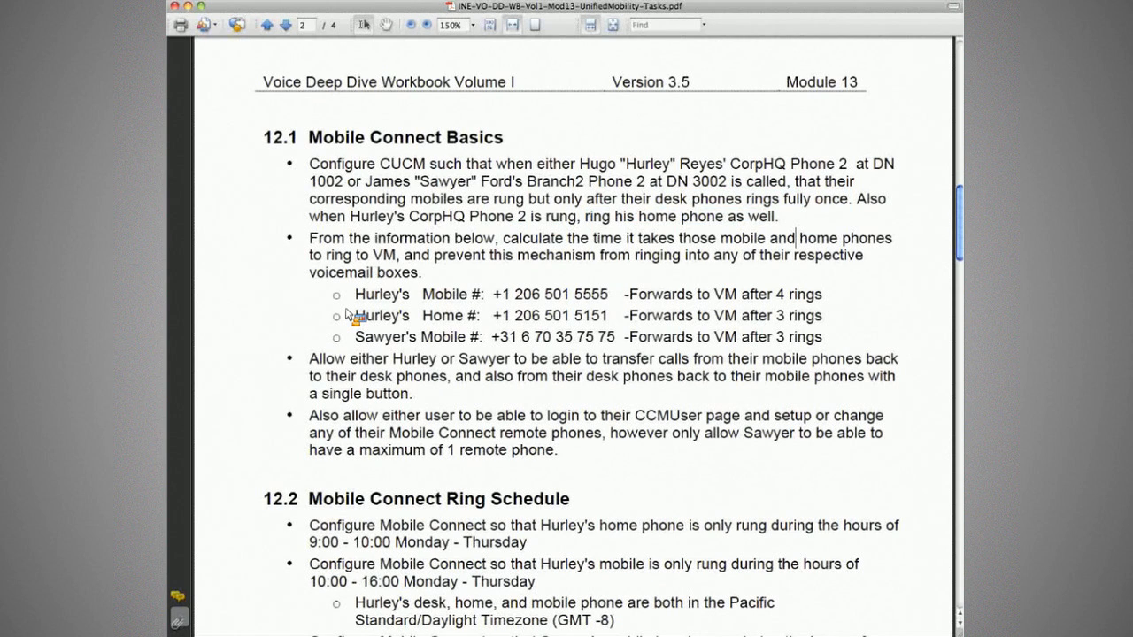
{"action": "left_click_drag", "start_coordinate": [350, 316], "coordinate": [586, 337]}
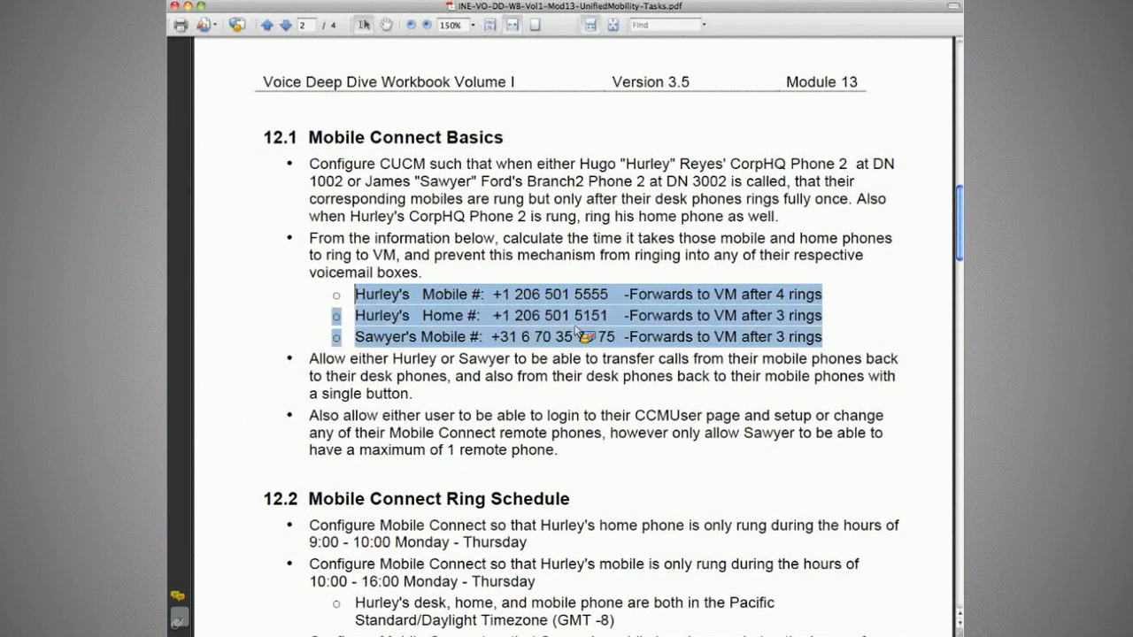
{"action": "left_click_drag", "start_coordinate": [348, 238], "coordinate": [495, 238]}
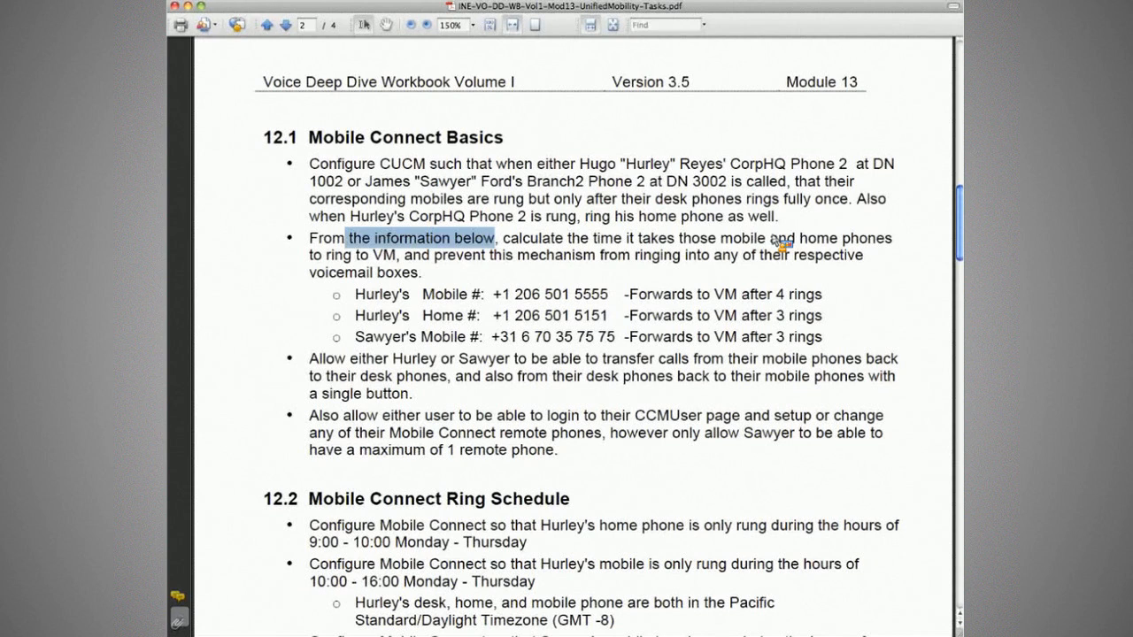
{"action": "left_click_drag", "start_coordinate": [679, 238], "coordinate": [837, 238]}
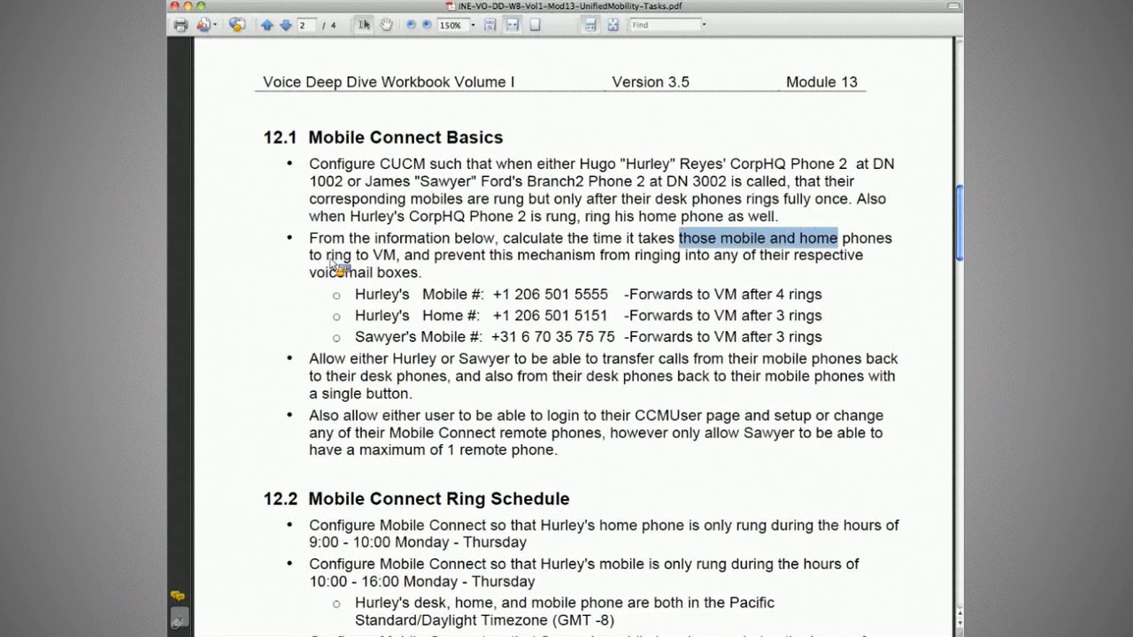
{"action": "left_click_drag", "start_coordinate": [433, 255], "coordinate": [486, 255]}
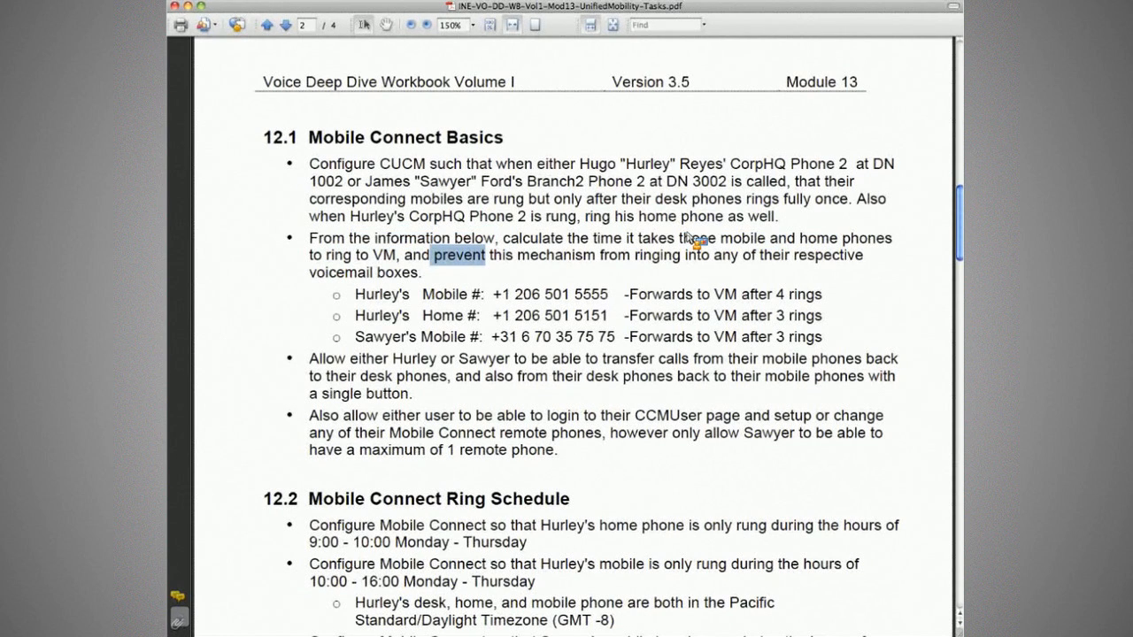
{"action": "left_click", "coordinate": [739, 255], "text": "shift"}
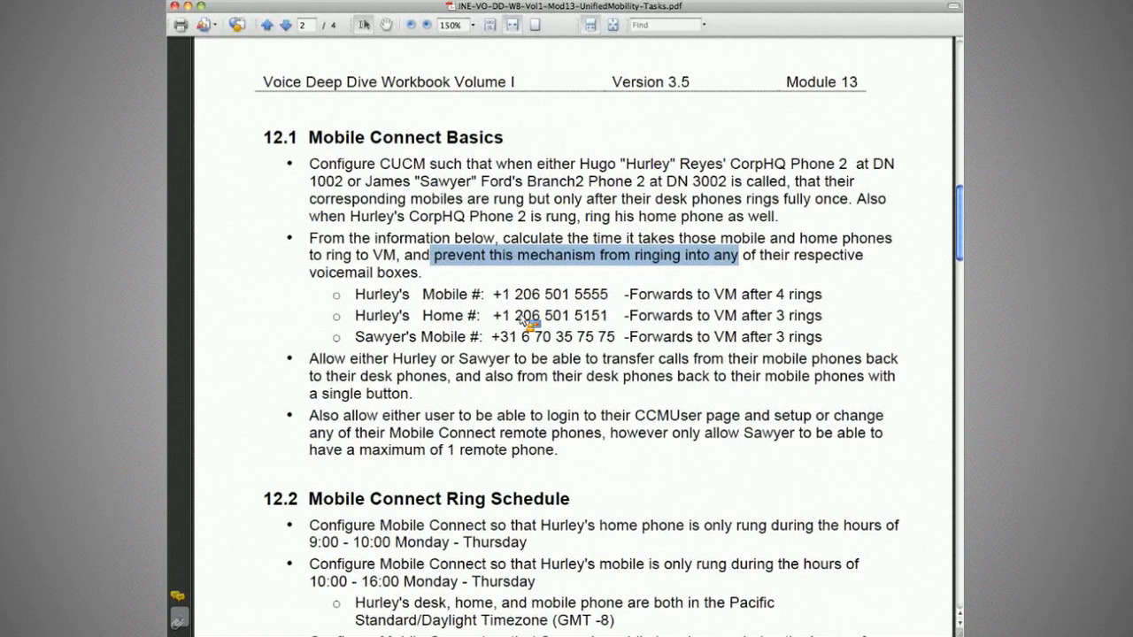
Mark the first user's mobile and home entries and the 4-ring voicemail forwarding note.
{"action": "left_click_drag", "start_coordinate": [374, 294], "coordinate": [423, 294]}
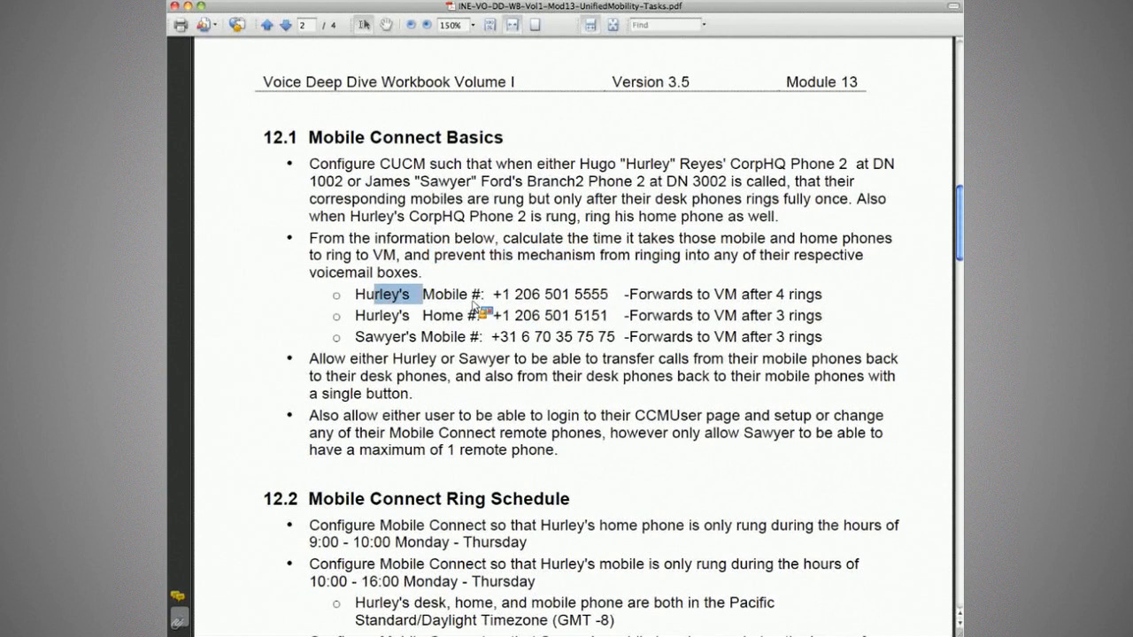
{"action": "double_click", "coordinate": [442, 315]}
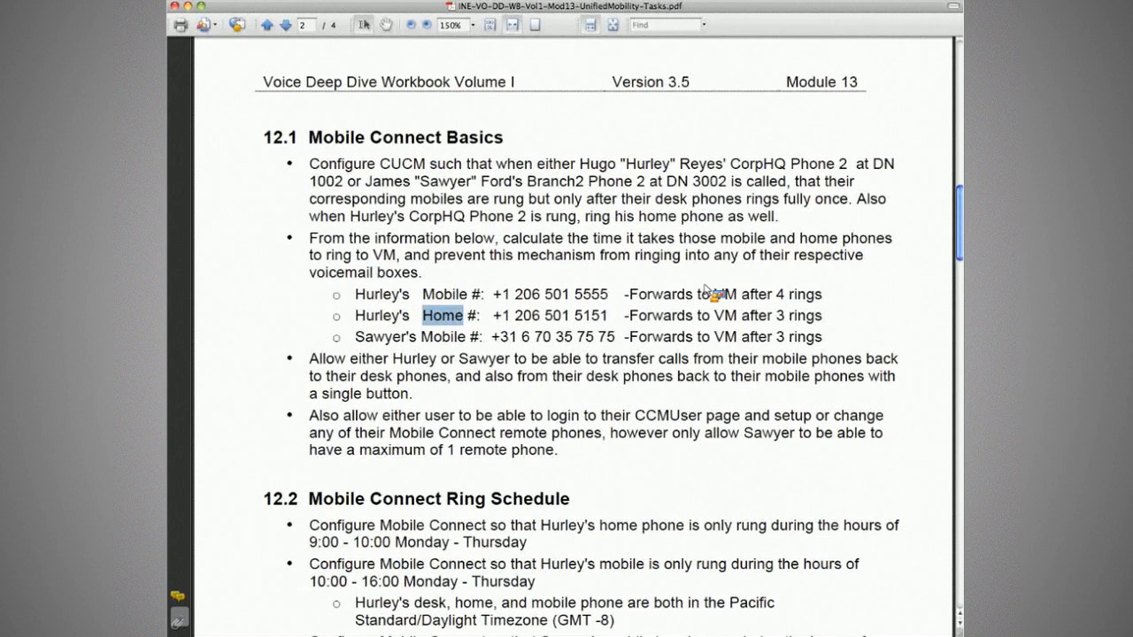
{"action": "left_click_drag", "start_coordinate": [630, 294], "coordinate": [822, 298]}
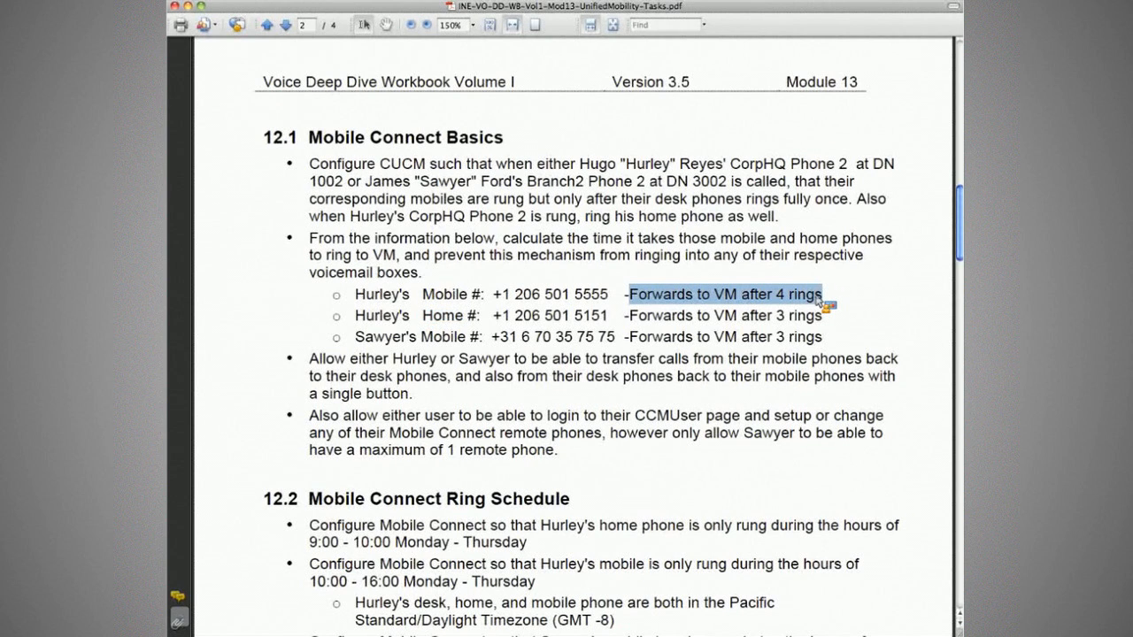
{"action": "left_click", "coordinate": [818, 301]}
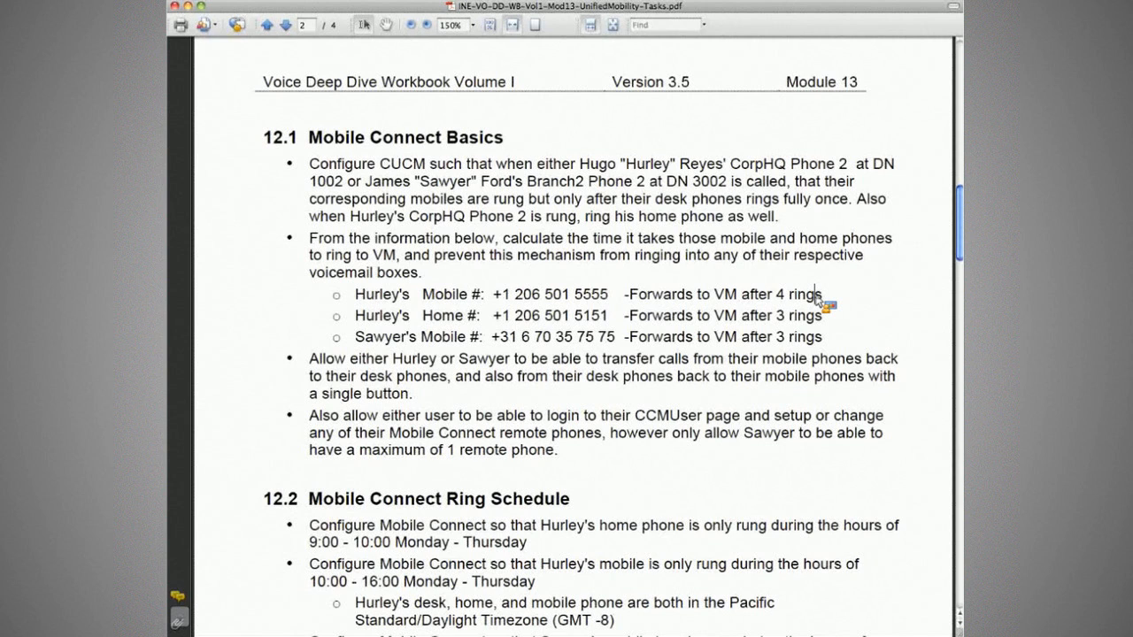
{"action": "key", "text": "super+Tab"}
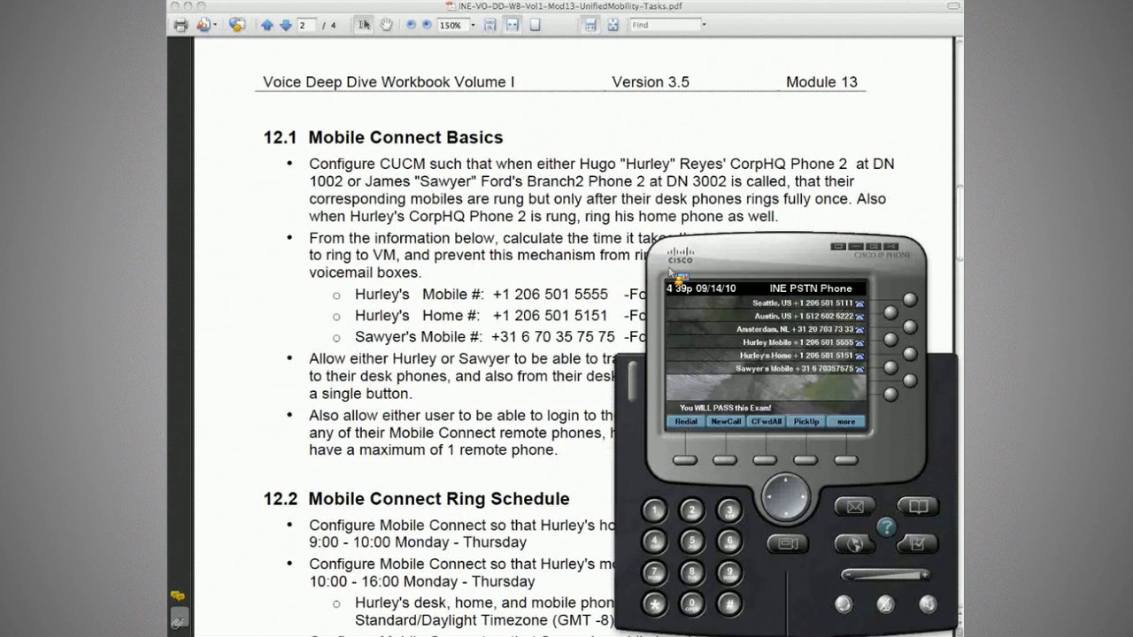
Bring the softphone windows forward on the way to the router terminal.
{"action": "key", "text": "super+Tab"}
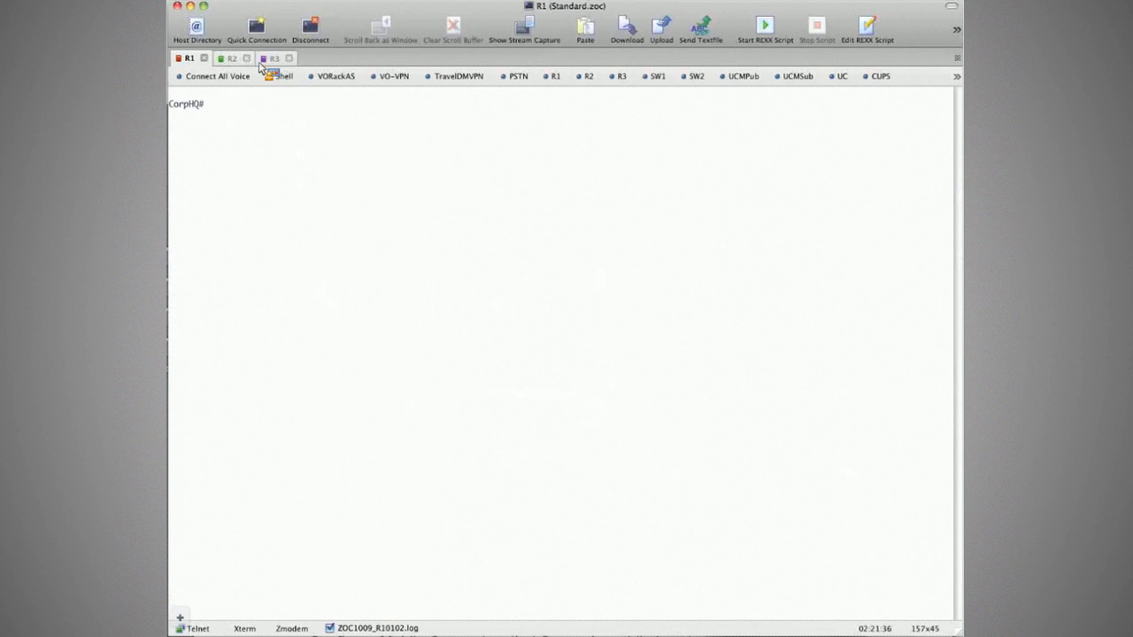
Run 'sh deb' on CorpHQ and Branch1, then check Branch2's ISDN q931 debug output.
{"action": "type", "text": "sh deb"}
{"action": "key", "text": "Return"}
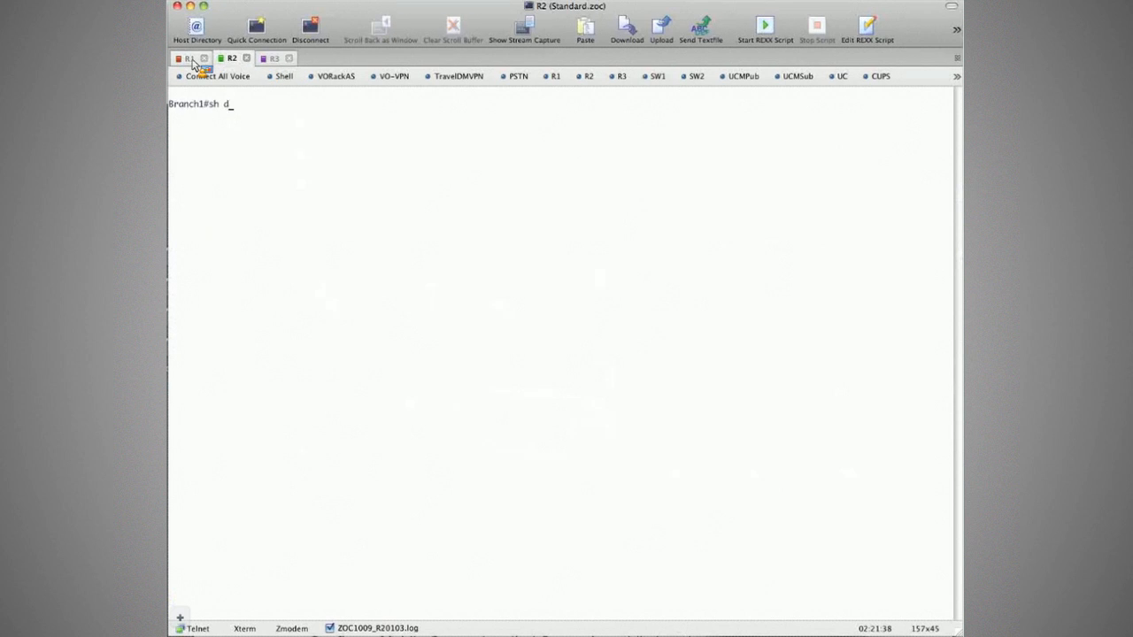
{"action": "type", "text": "sh deb"}
{"action": "key", "text": "Return"}
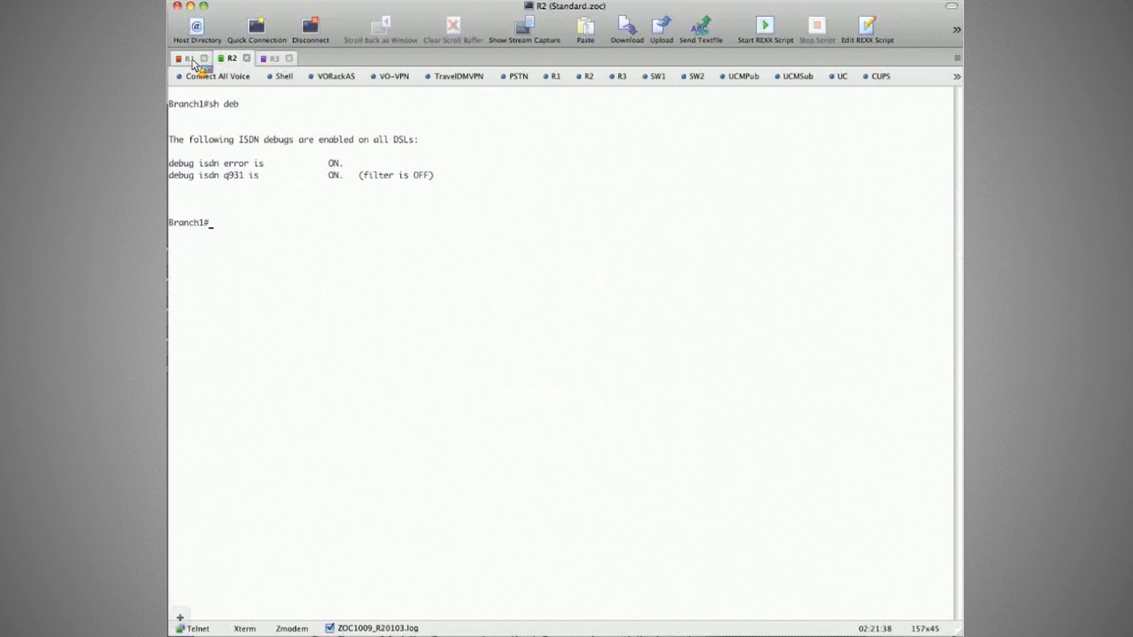
{"action": "left_click", "coordinate": [273, 58]}
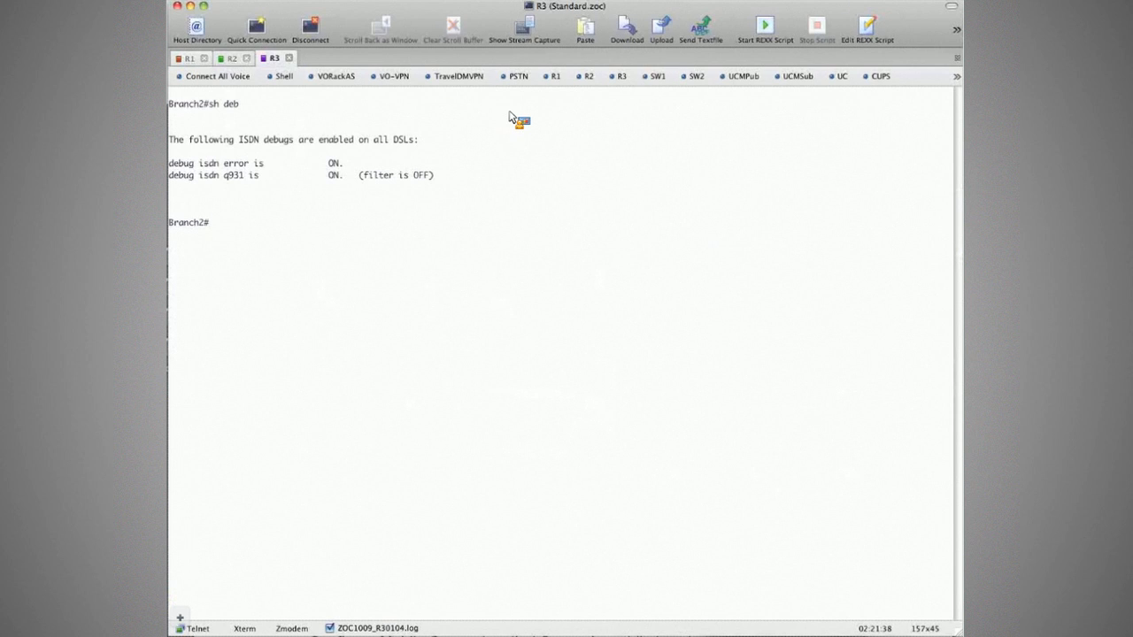
{"action": "key", "text": "super+Tab"}
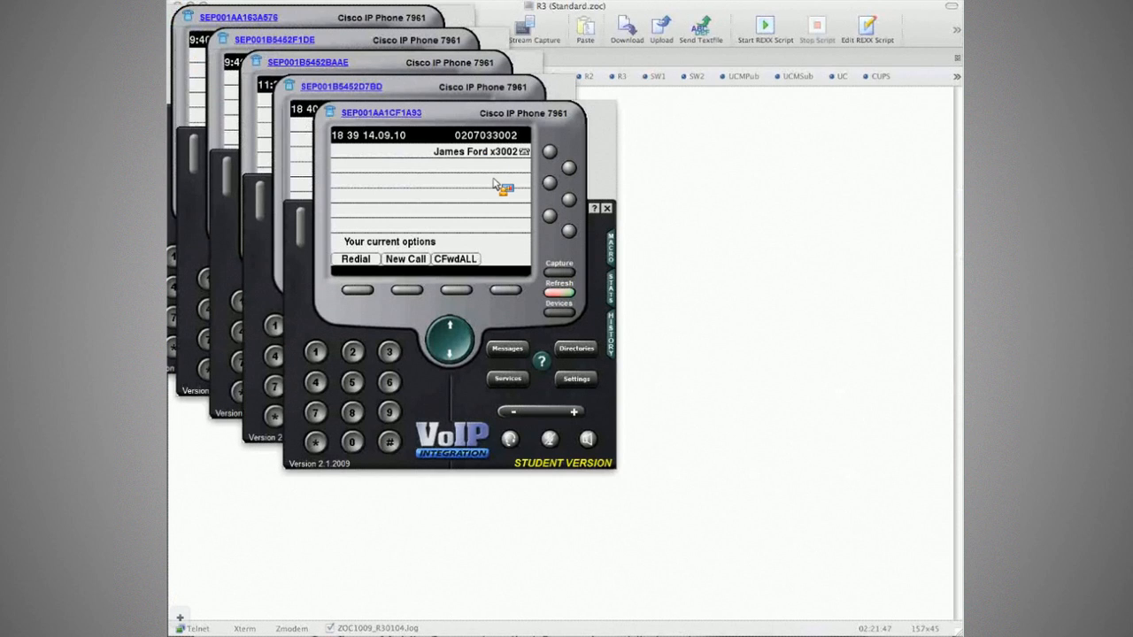
Return to the Adobe Reader workbook showing the 12.1 Mobile Connect tasks.
{"action": "key", "text": "super+Tab"}
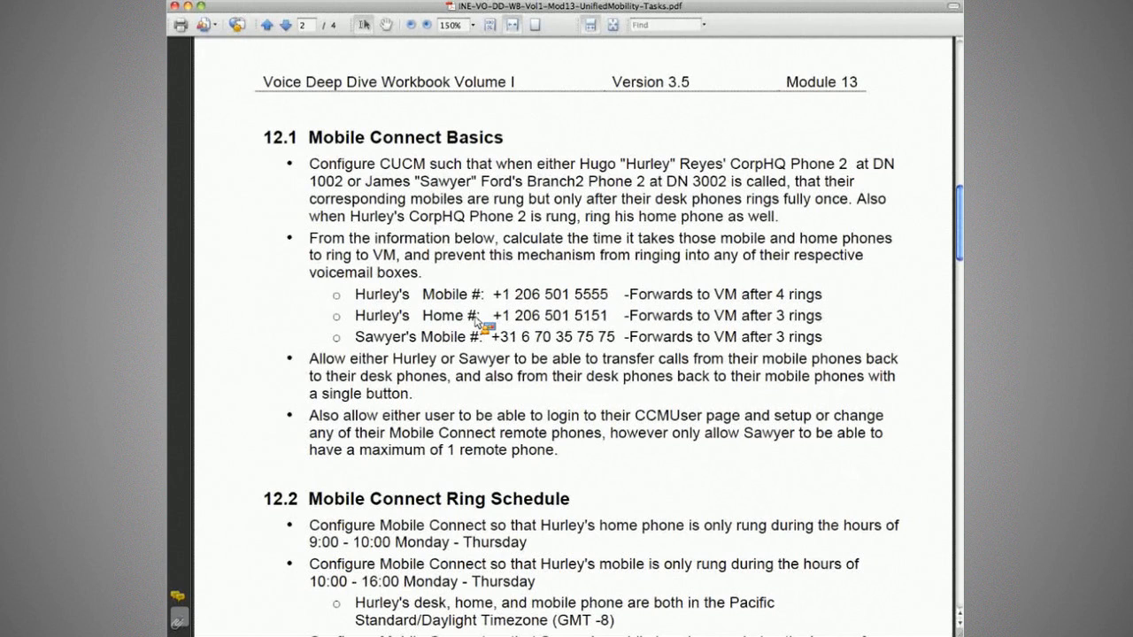
Highlight the '6 70' digits of the overseas mobile number in the task workbook.
{"action": "left_click", "coordinate": [523, 338]}
{"action": "left_click_drag", "start_coordinate": [524, 339], "coordinate": [545, 255]}
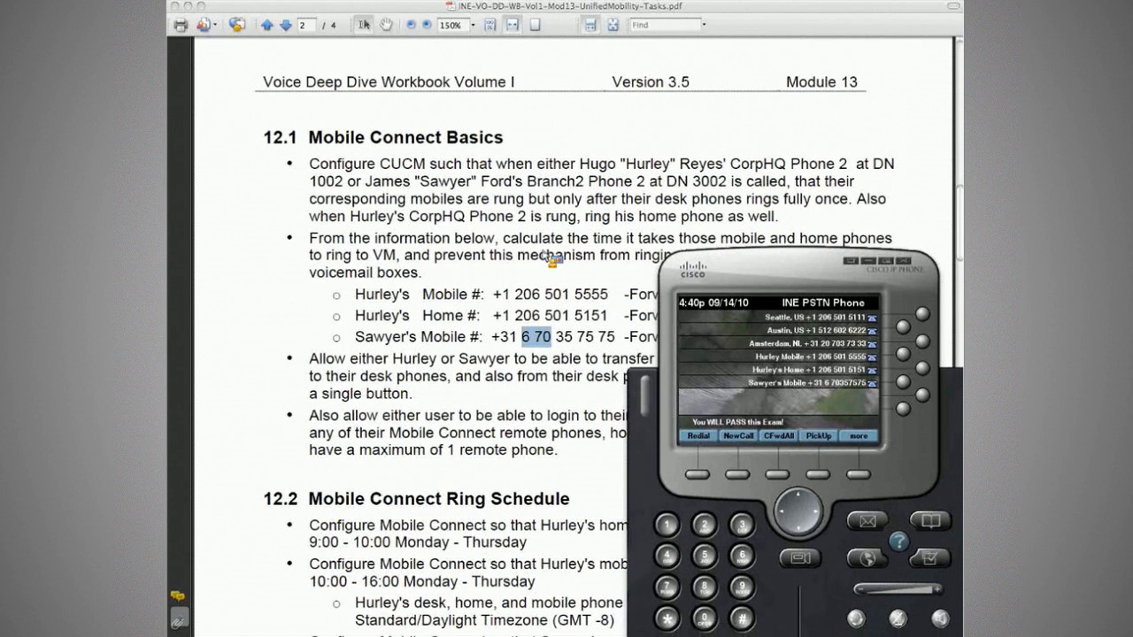
On the x3002 softphone, enter 00 plus the overseas mobile number and go off-hook.
{"action": "key", "text": "super+Tab"}
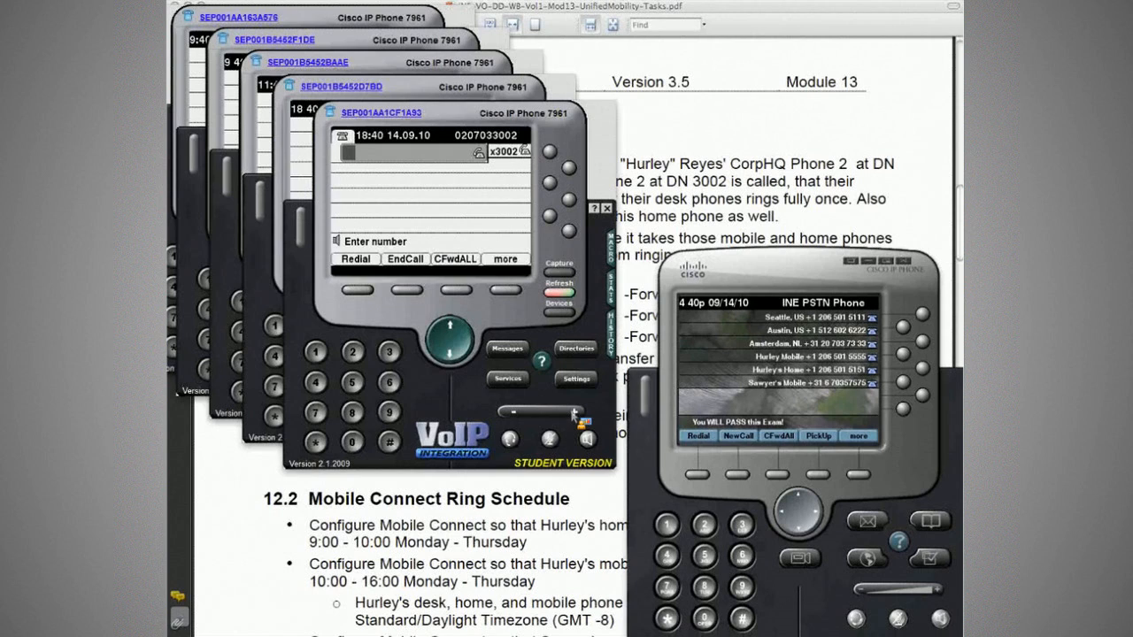
{"action": "type", "text": "00"}
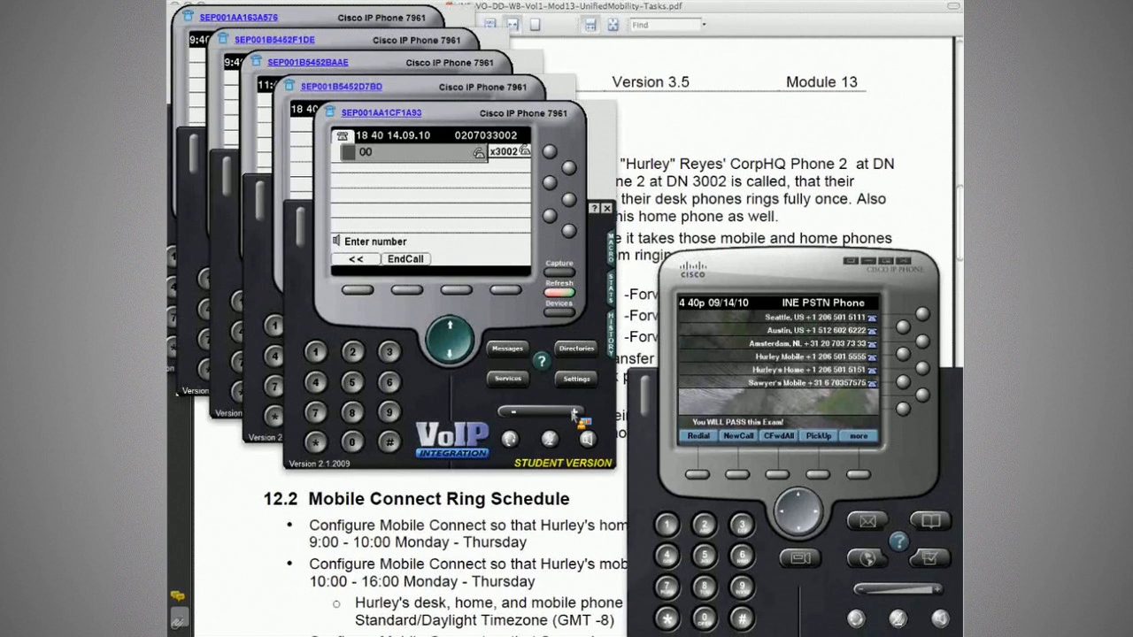
{"action": "type", "text": "6703"}
{"action": "type", "text": "575"}
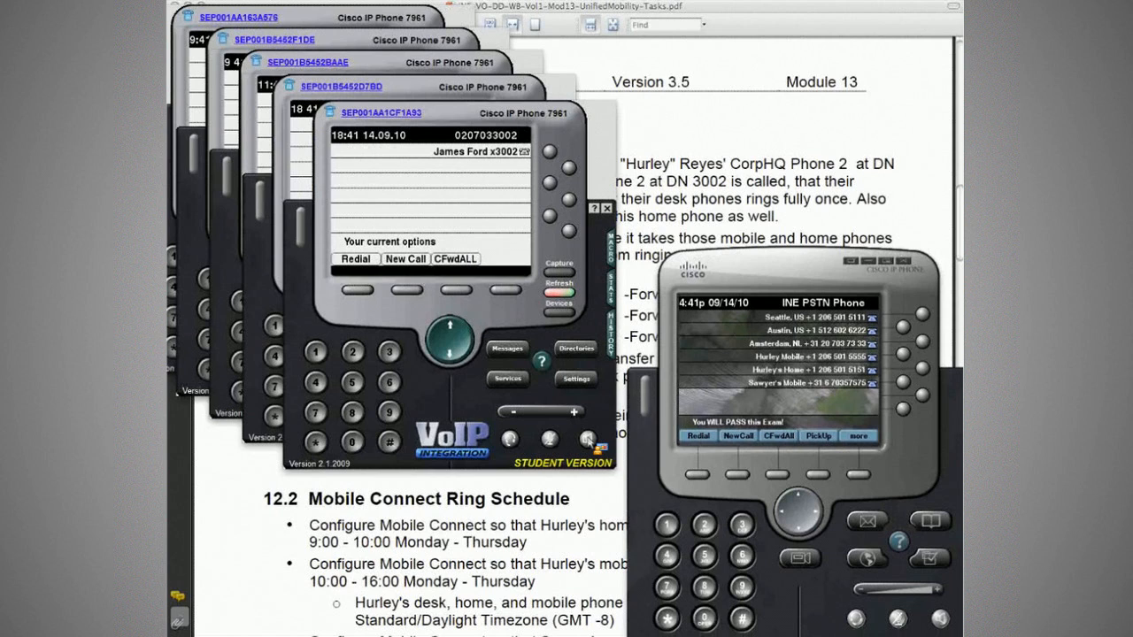
{"action": "left_click", "coordinate": [590, 441]}
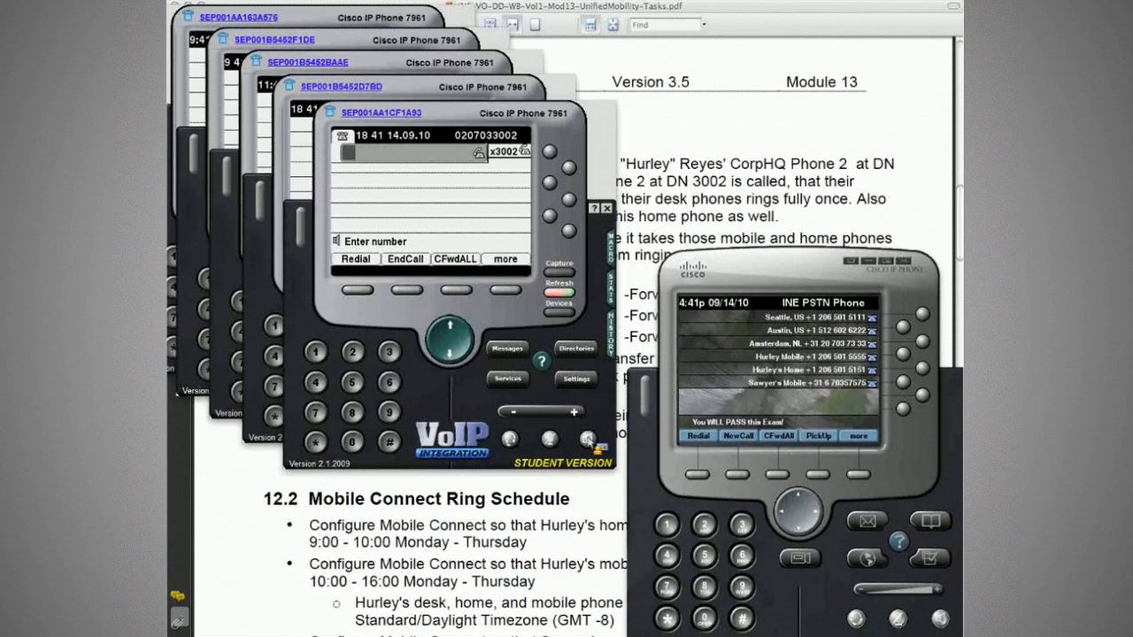
Redial the overseas number from x3002, hang up both attempts, and bring x3001 forward.
{"action": "type", "text": "00"}
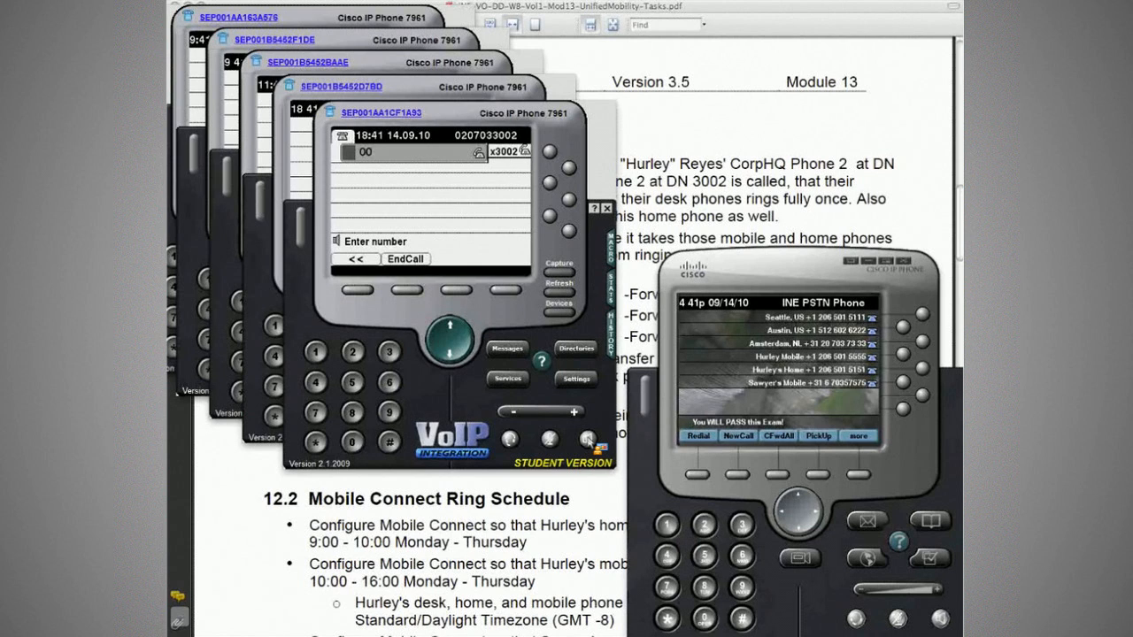
{"action": "type", "text": "67035"}
{"action": "left_click", "coordinate": [589, 441]}
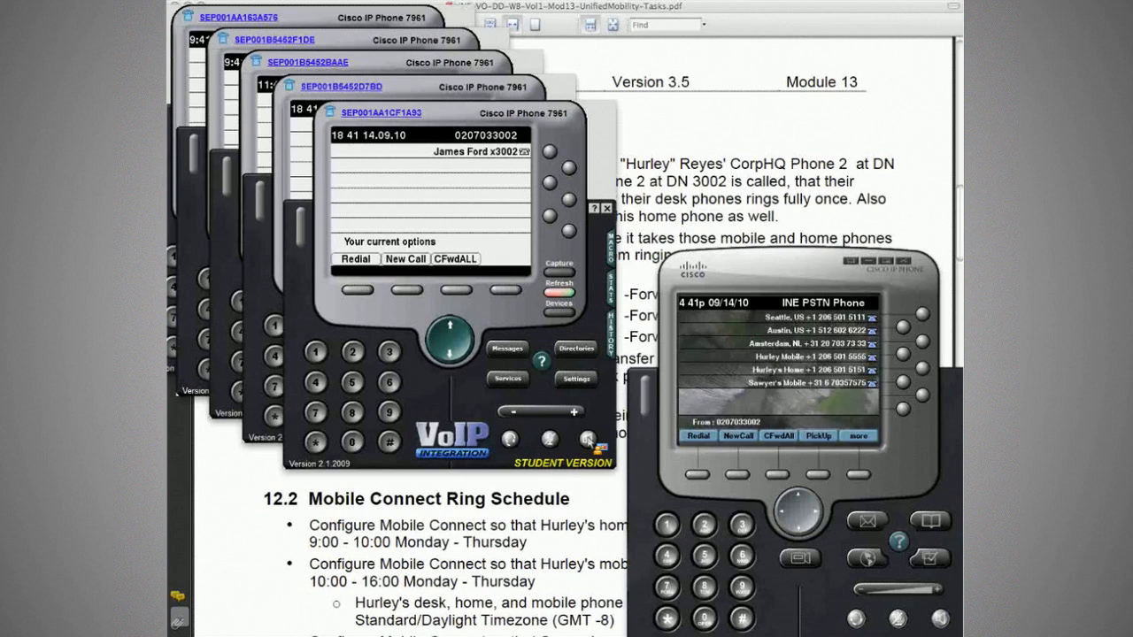
{"action": "left_click", "coordinate": [589, 441]}
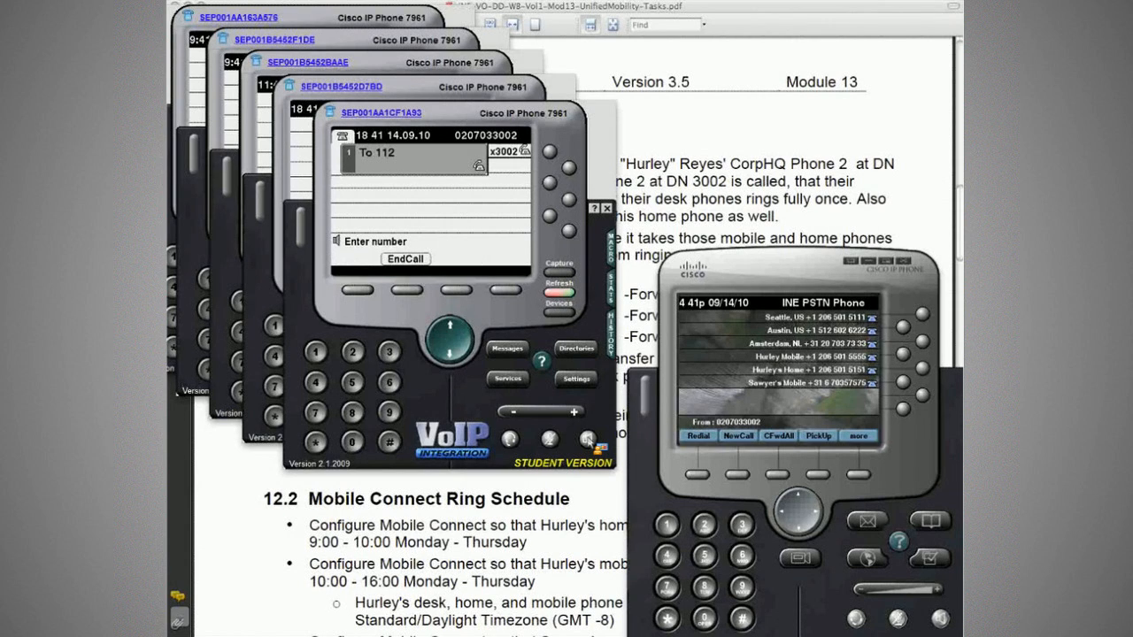
{"action": "left_click", "coordinate": [589, 441]}
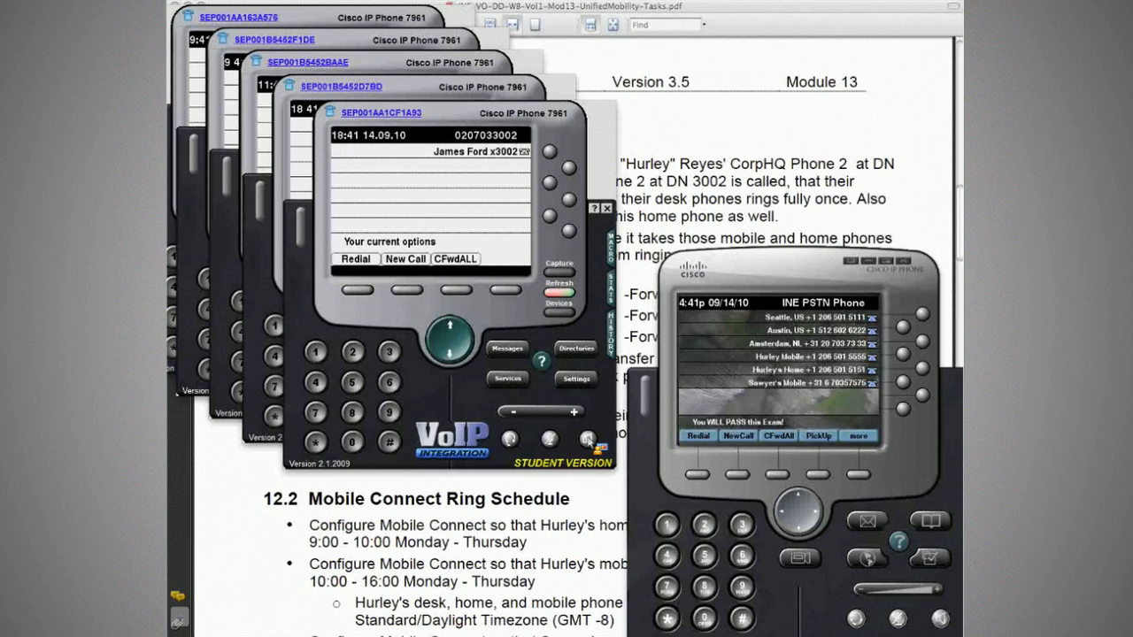
{"action": "left_click", "coordinate": [459, 89]}
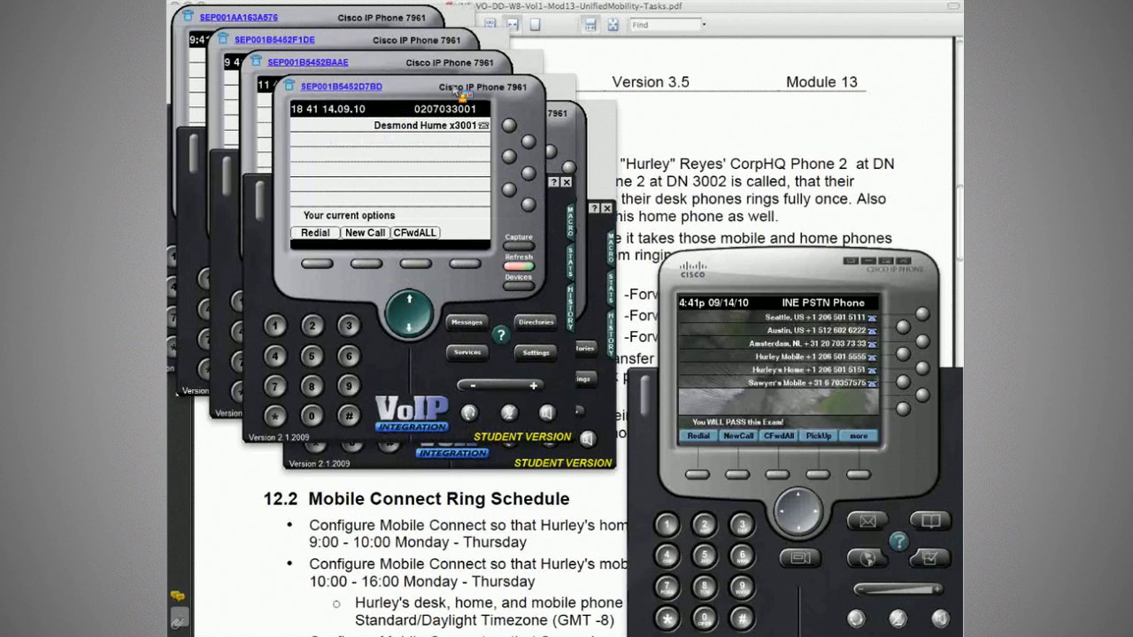
From x3001, dial 00 plus the overseas mobile number and end the call once connected.
{"action": "type", "text": "00"}
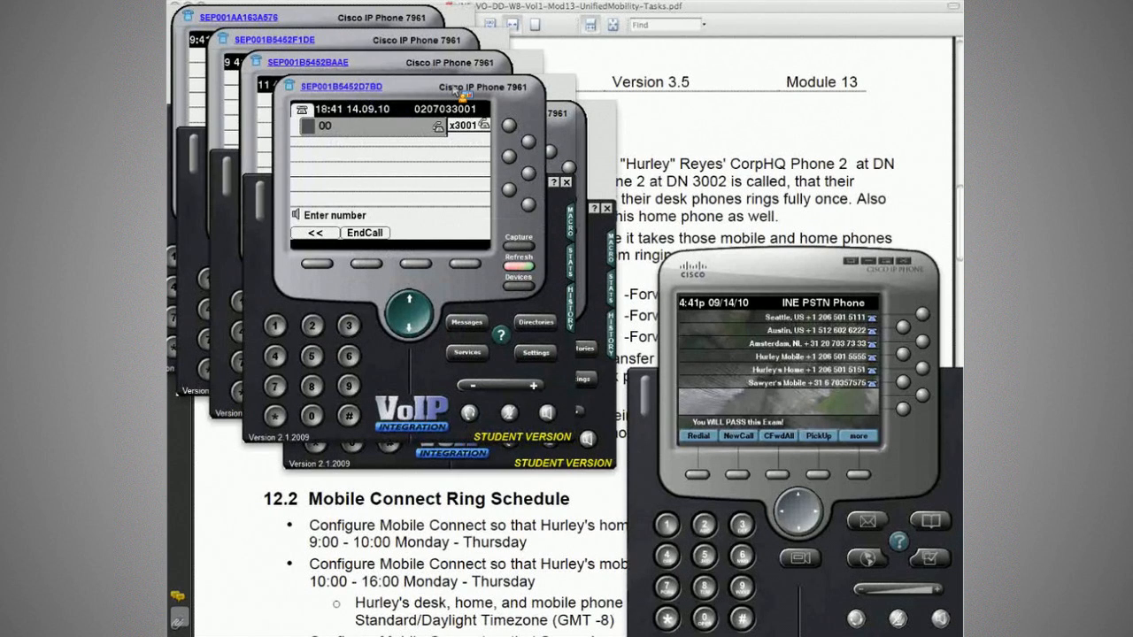
{"action": "type", "text": "670357575"}
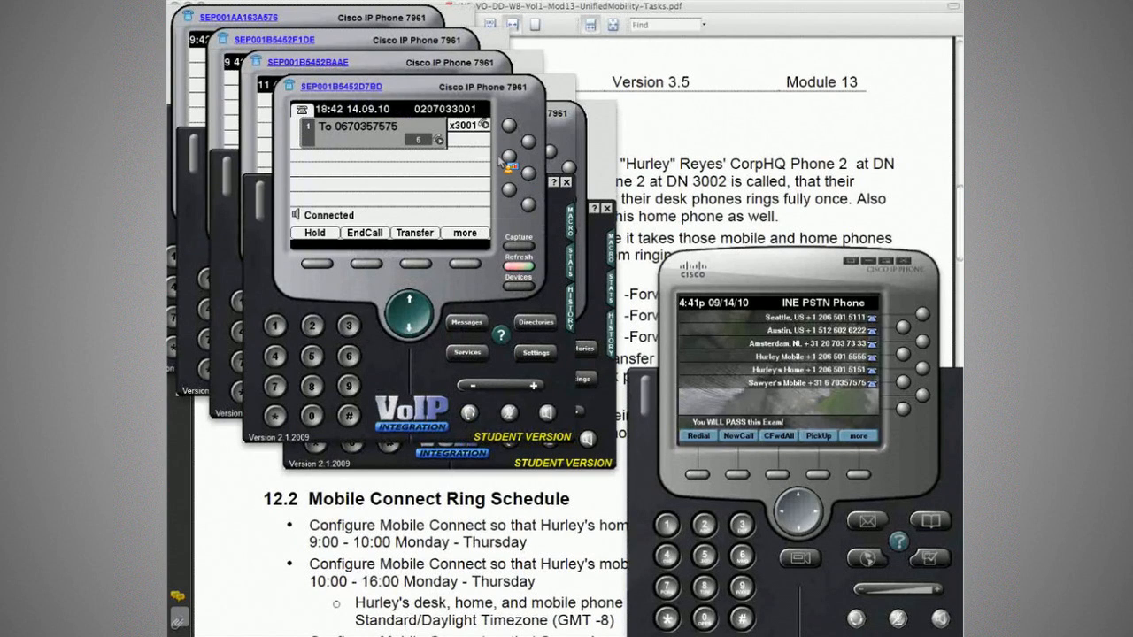
{"action": "left_click", "coordinate": [655, 199]}
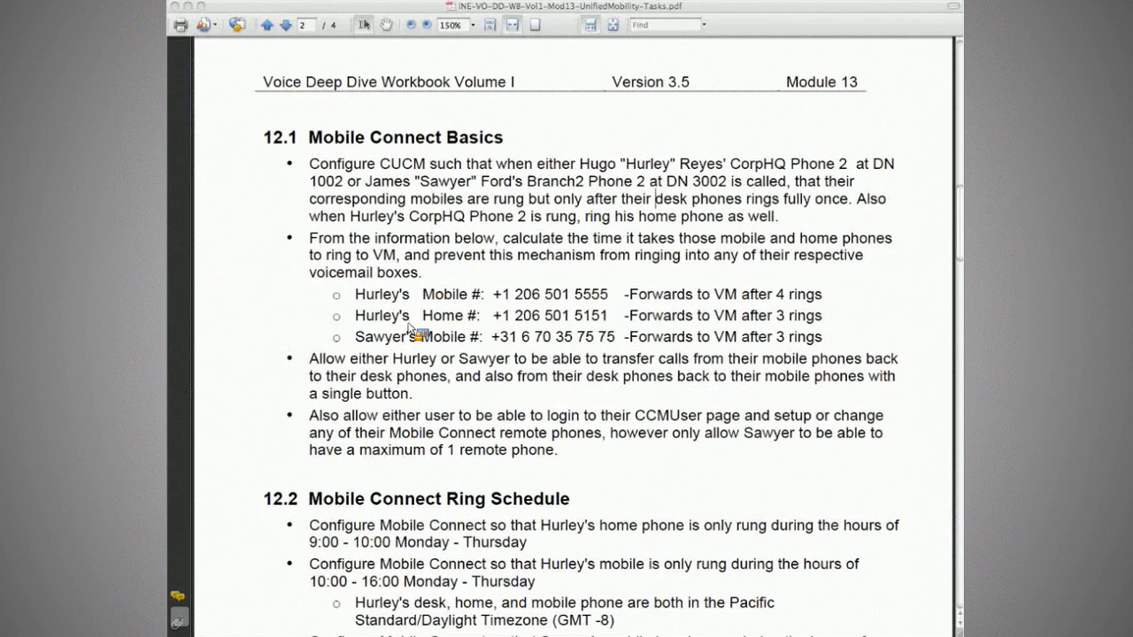
Highlight the overseas mobile's label and its 'Forwards to VM after 3 rings' note, comparing with the softphones.
{"action": "left_click_drag", "start_coordinate": [410, 335], "coordinate": [467, 337]}
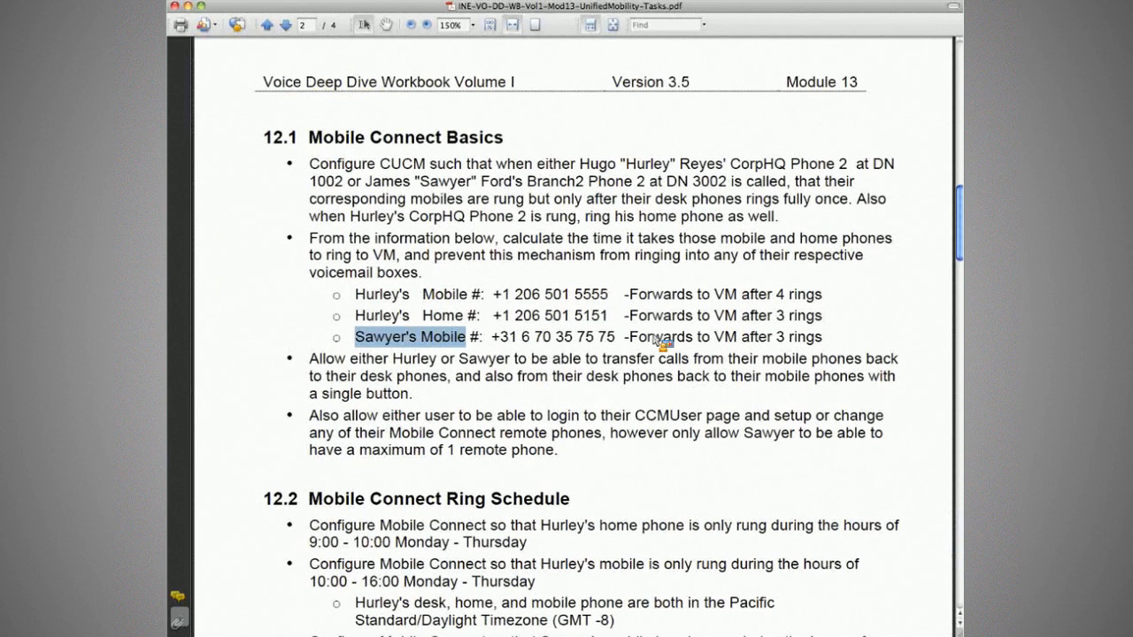
{"action": "left_click_drag", "start_coordinate": [625, 337], "coordinate": [825, 343]}
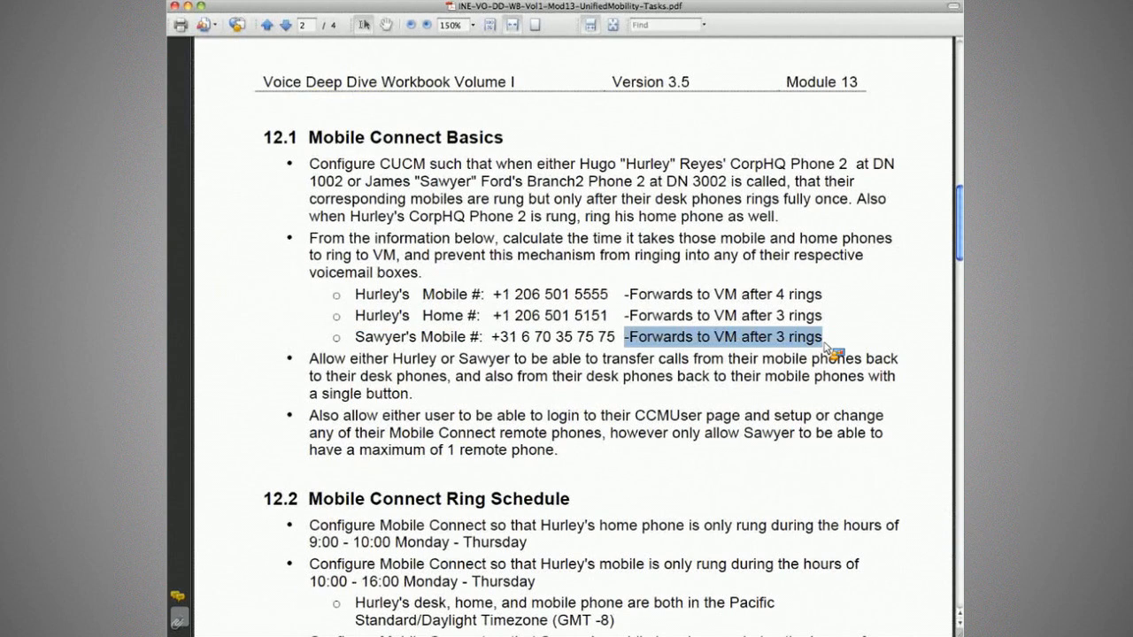
{"action": "key", "text": "super+Tab"}
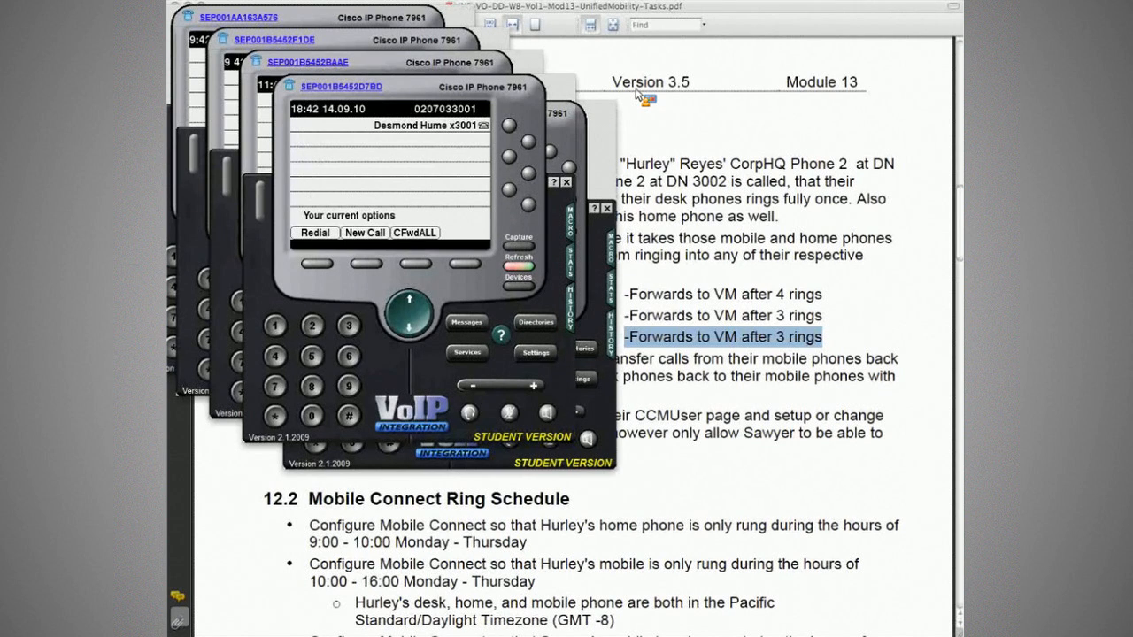
{"action": "left_click", "coordinate": [699, 257]}
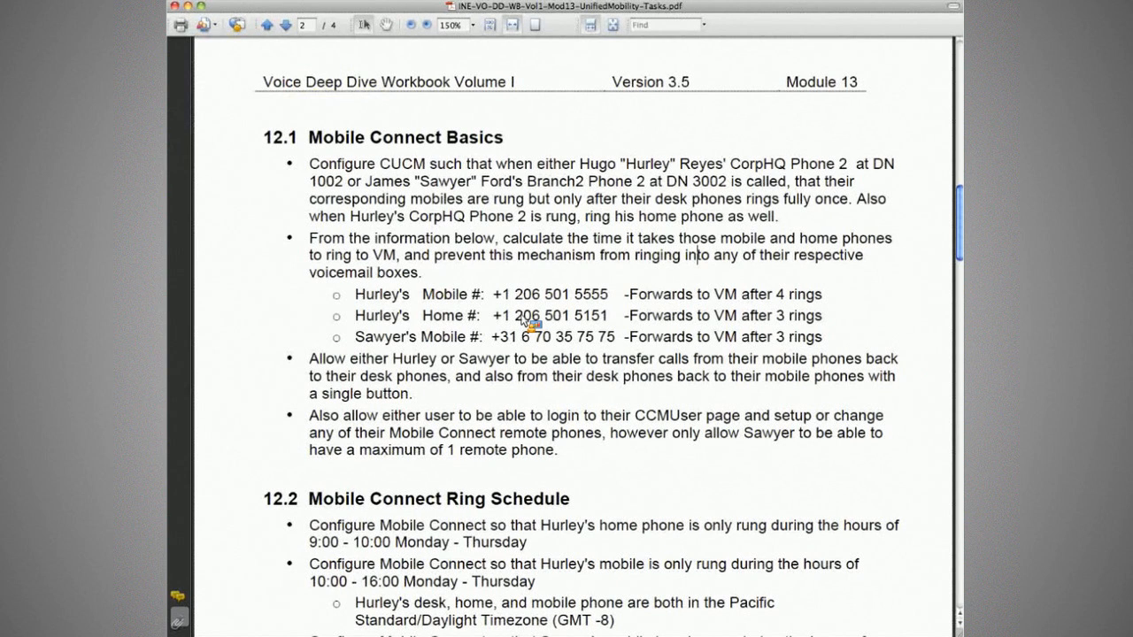
{"action": "key", "text": "super+Tab"}
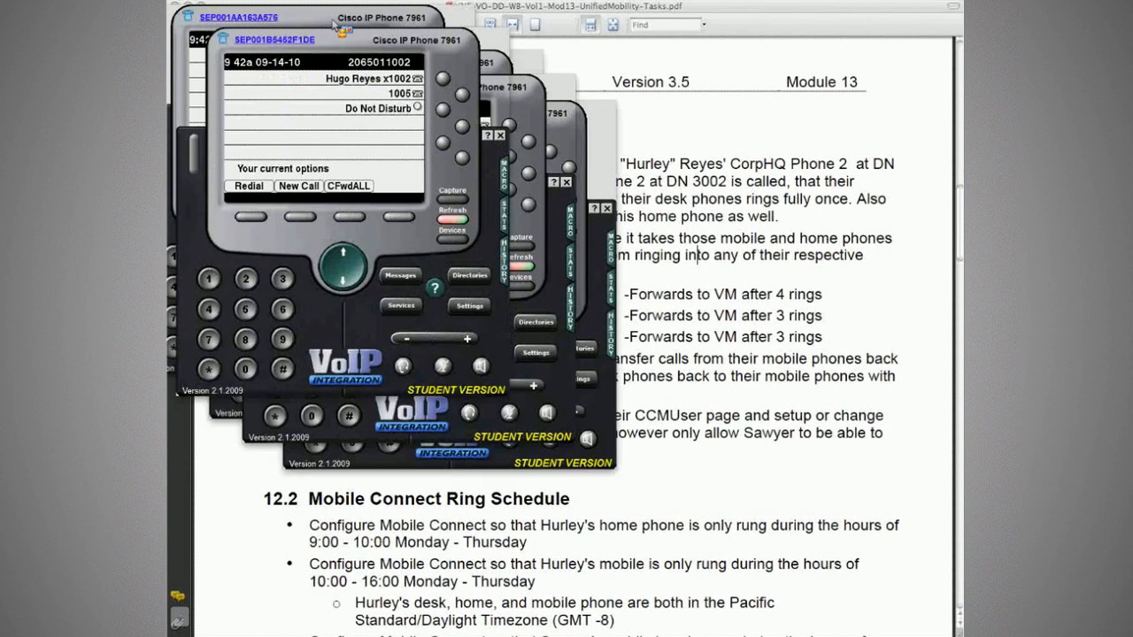
From the x1001 desk phone, dial the lab's US mobile line, checking the number in the workbook.
{"action": "left_click", "coordinate": [335, 23]}
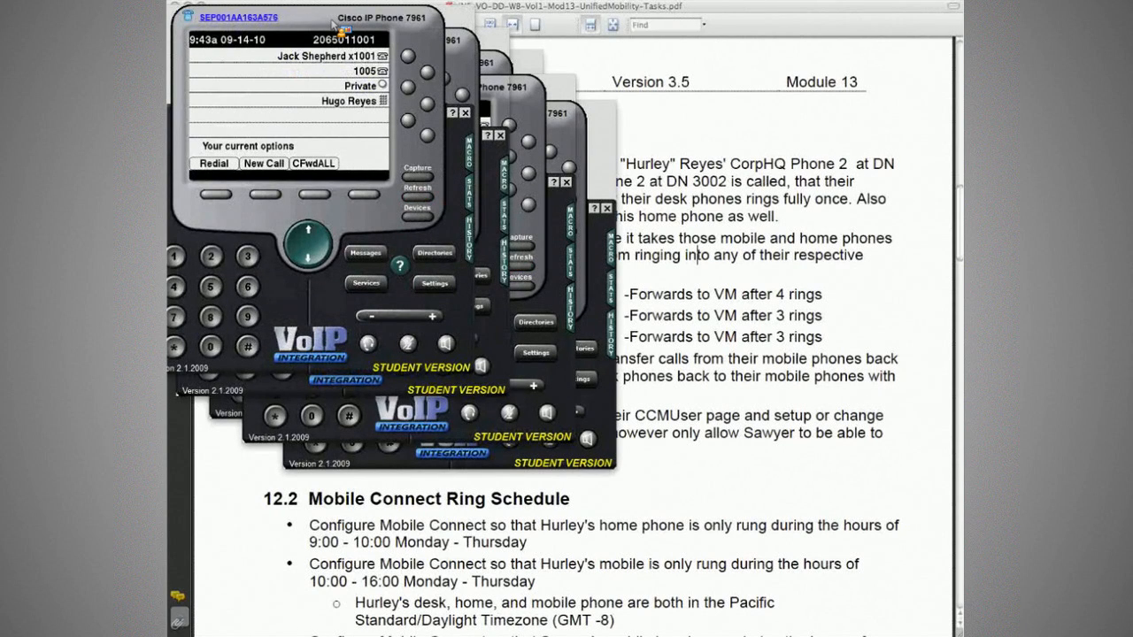
{"action": "left_click", "coordinate": [737, 216]}
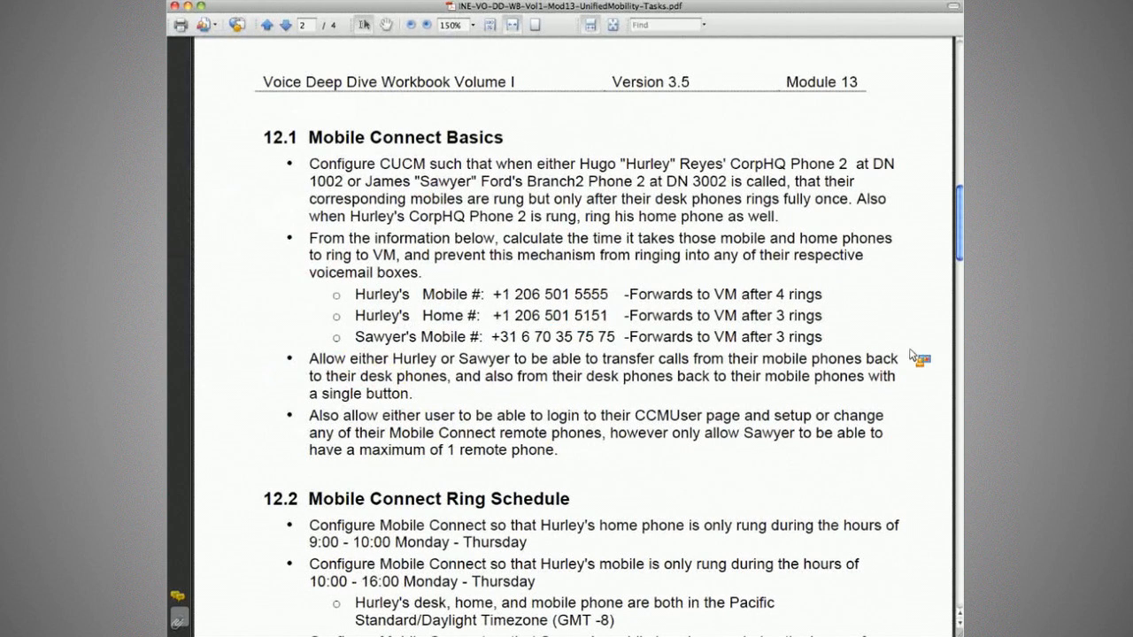
{"action": "key", "text": "super+Tab"}
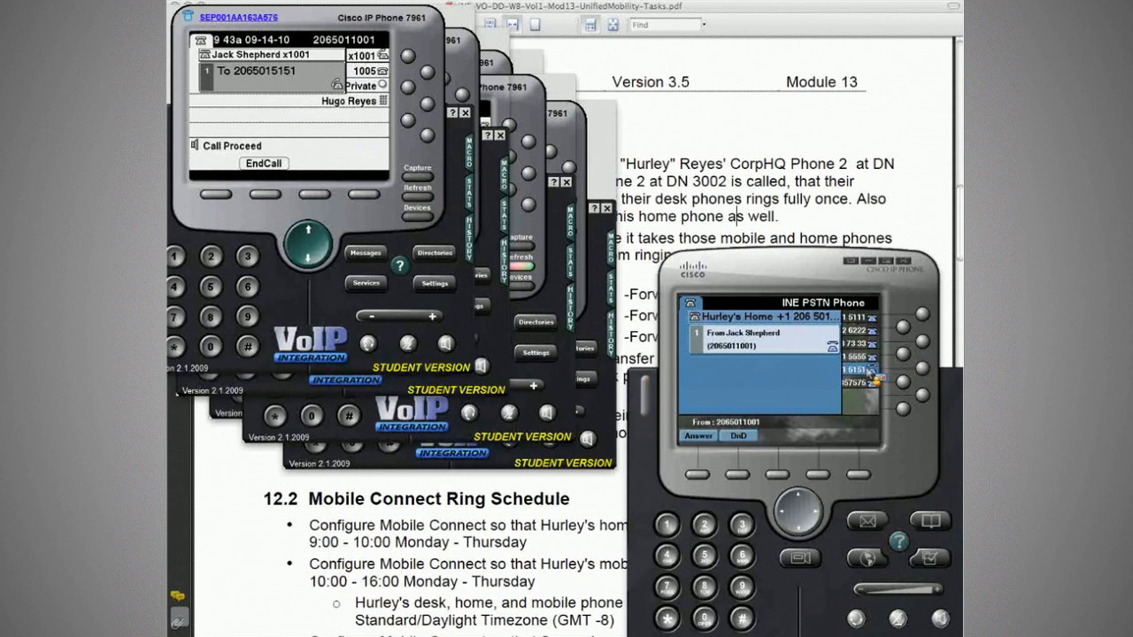
{"action": "key", "text": "super+Tab"}
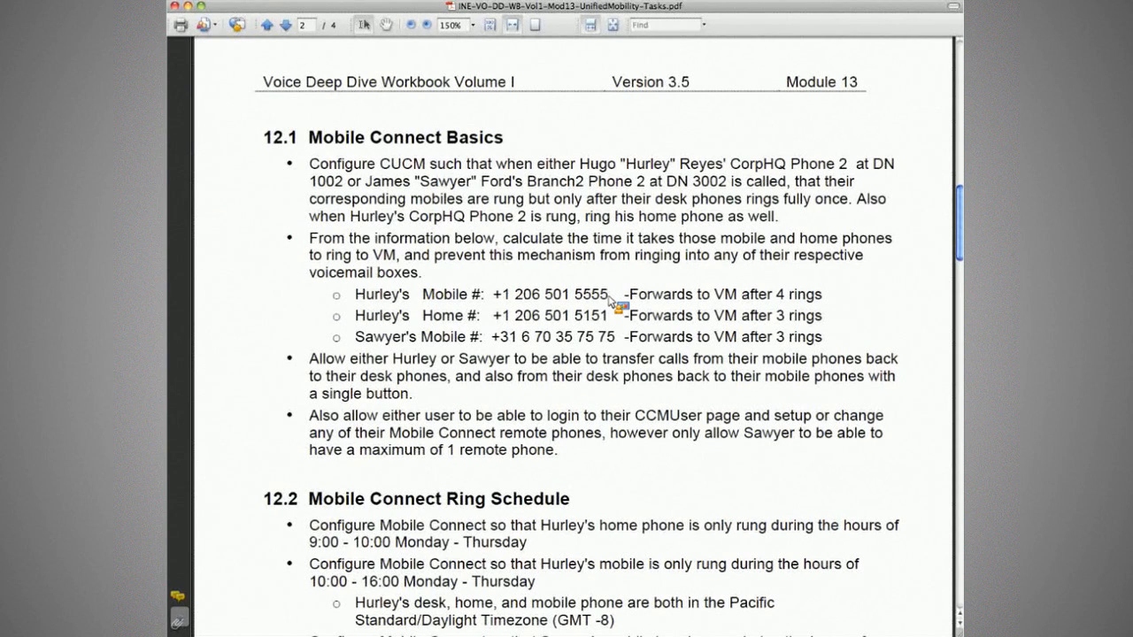
{"action": "key", "text": "super+Tab"}
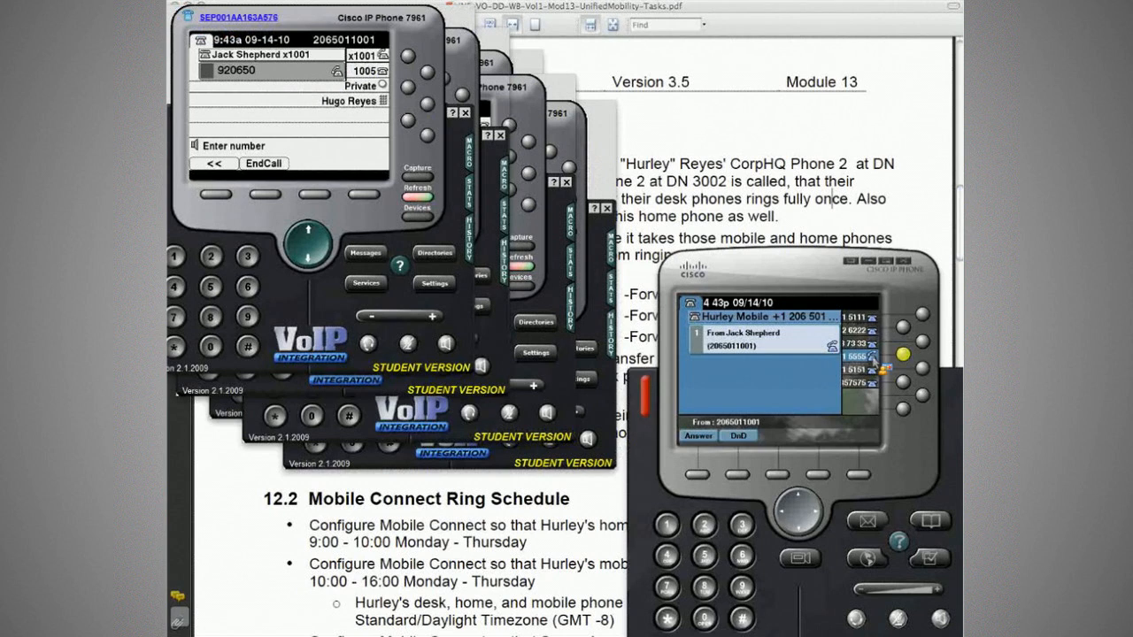
{"action": "type", "text": "15555"}
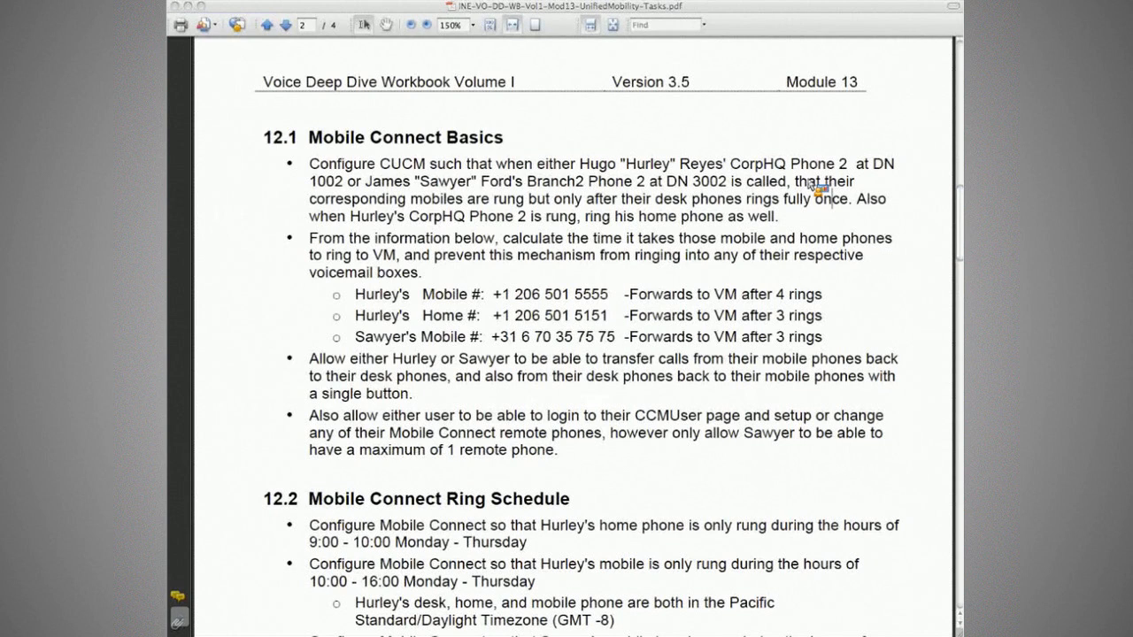
{"action": "left_click_drag", "start_coordinate": [630, 294], "coordinate": [822, 296]}
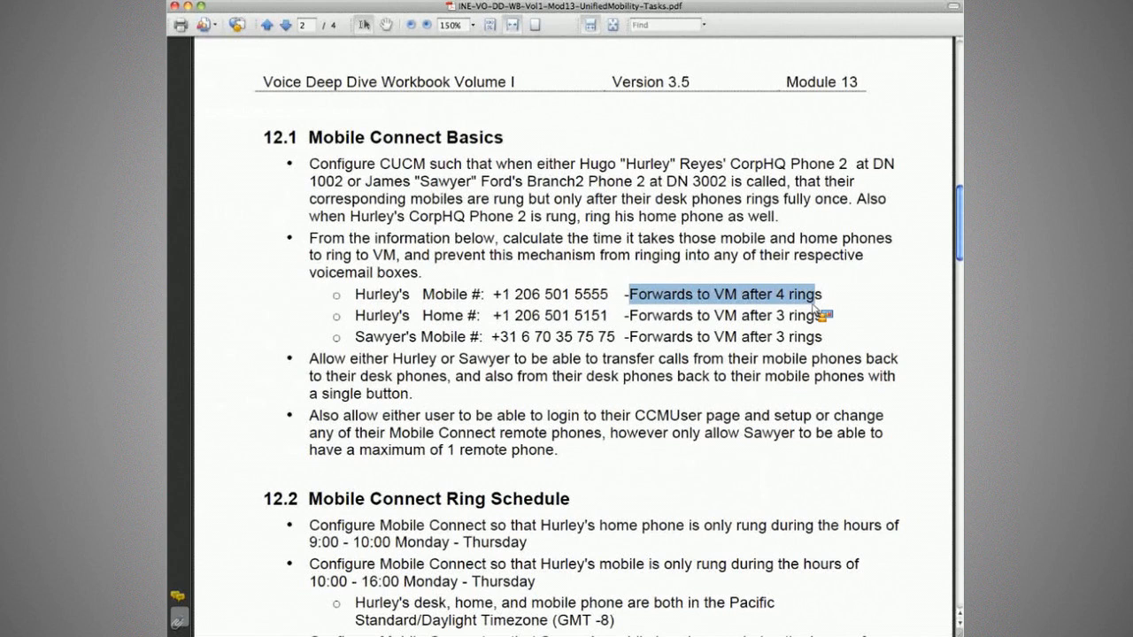
{"action": "left_click", "coordinate": [822, 300]}
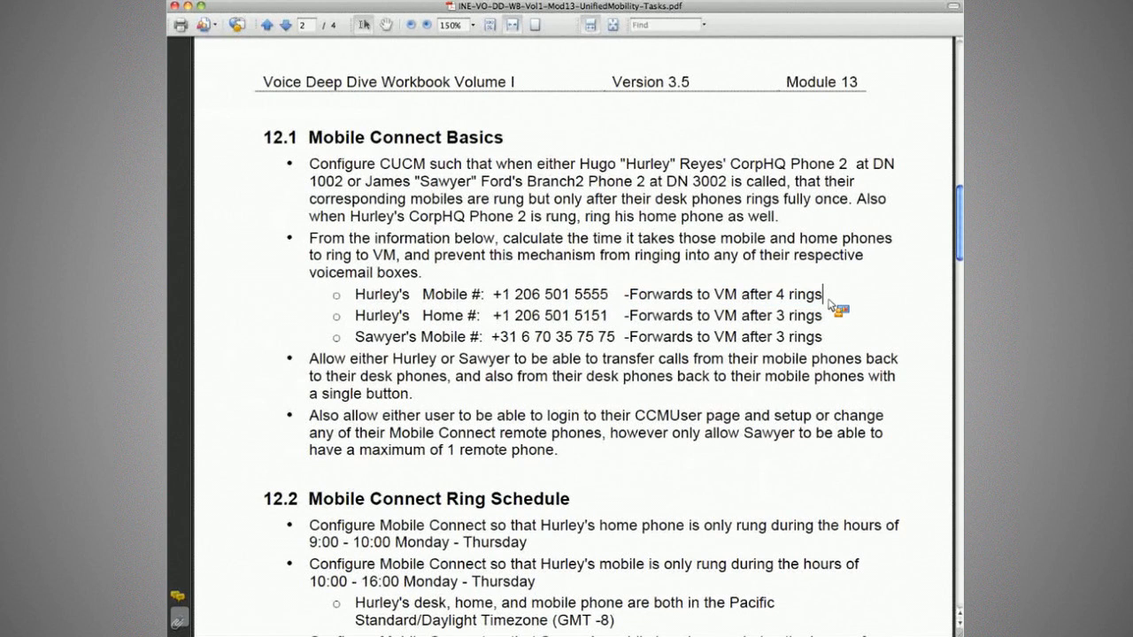
{"action": "left_click_drag", "start_coordinate": [823, 316], "coordinate": [630, 316]}
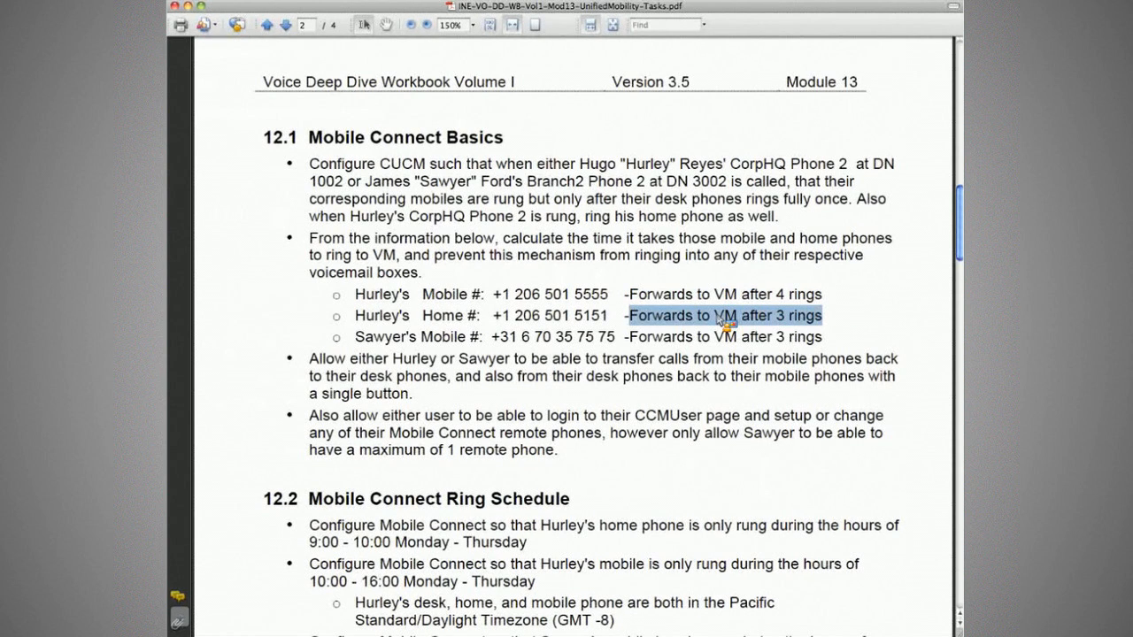
{"action": "left_click", "coordinate": [824, 340]}
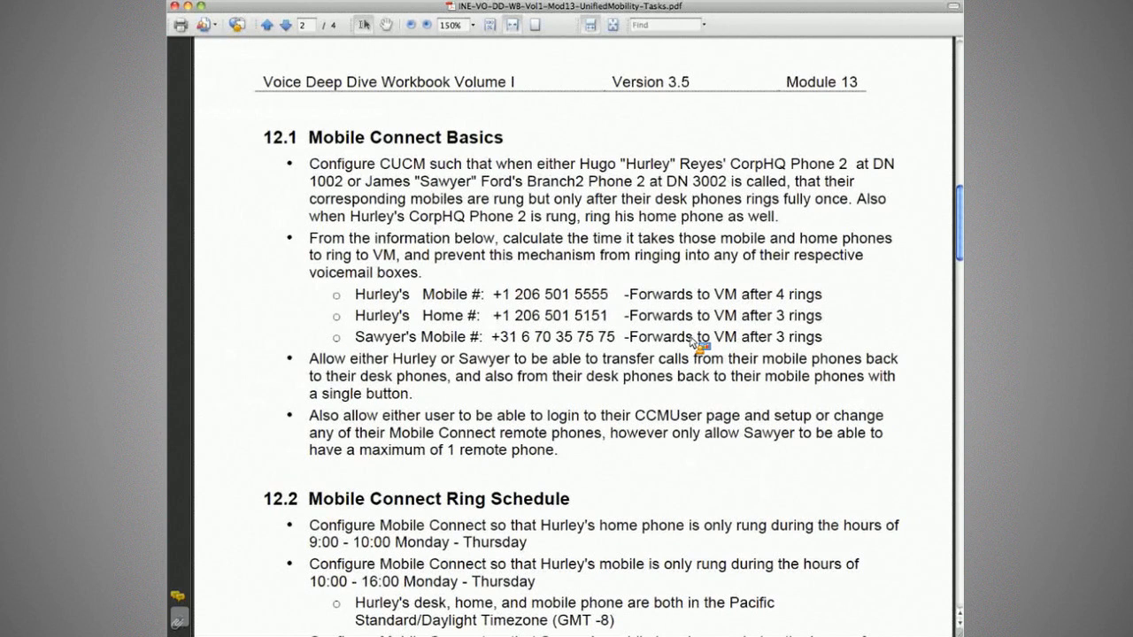
{"action": "left_click_drag", "start_coordinate": [737, 295], "coordinate": [823, 298]}
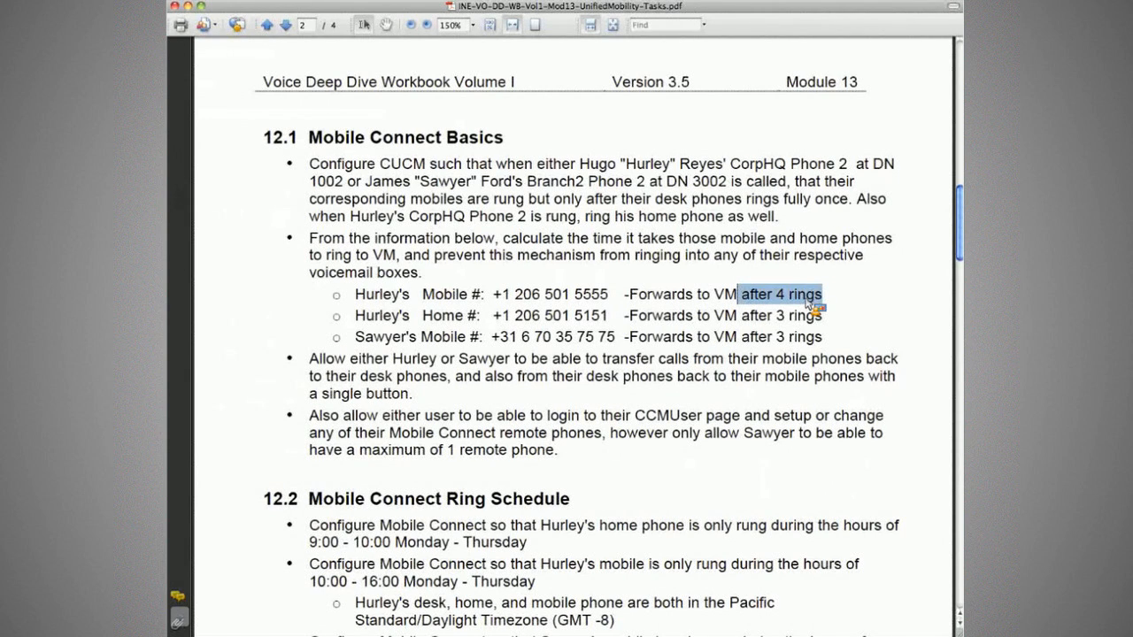
{"action": "left_click_drag", "start_coordinate": [742, 317], "coordinate": [823, 316]}
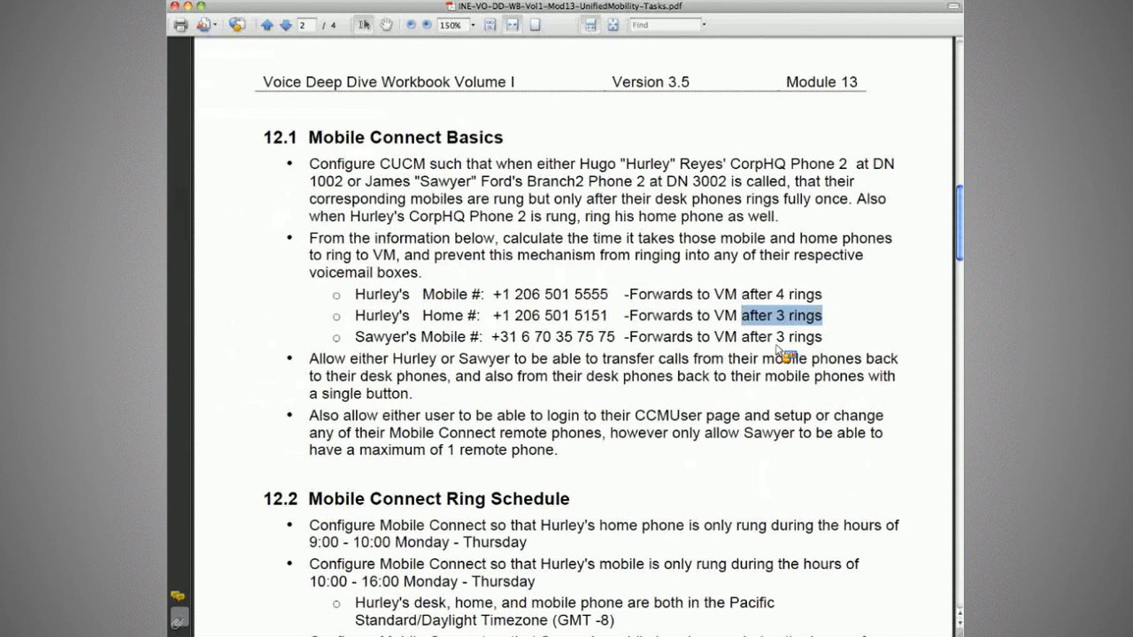
{"action": "left_click_drag", "start_coordinate": [742, 337], "coordinate": [823, 338]}
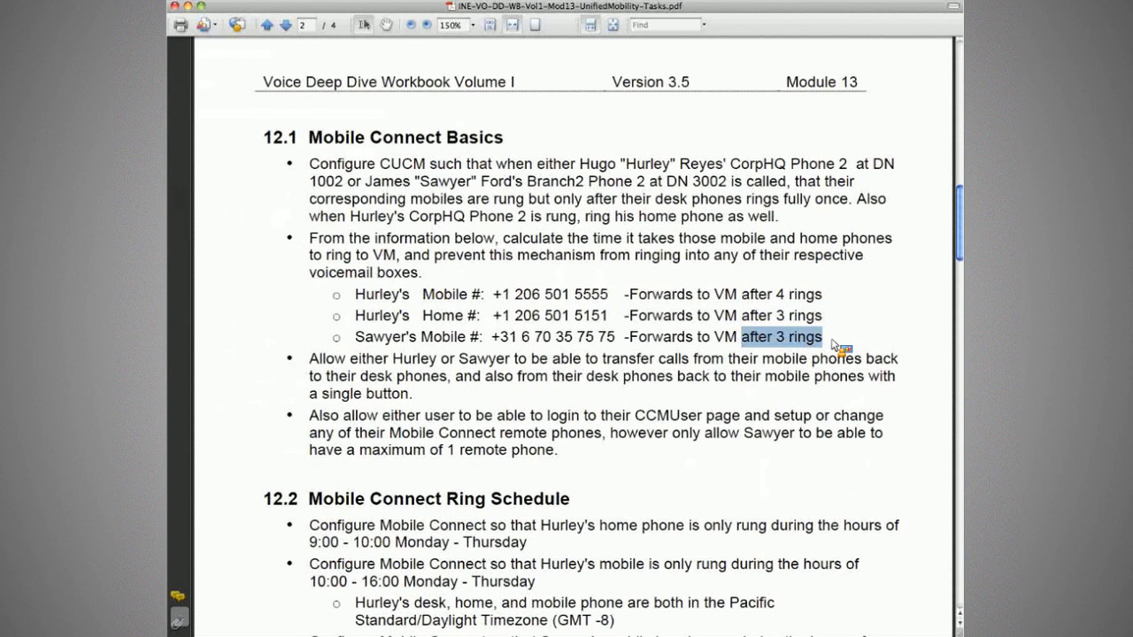
{"action": "left_click", "coordinate": [832, 340]}
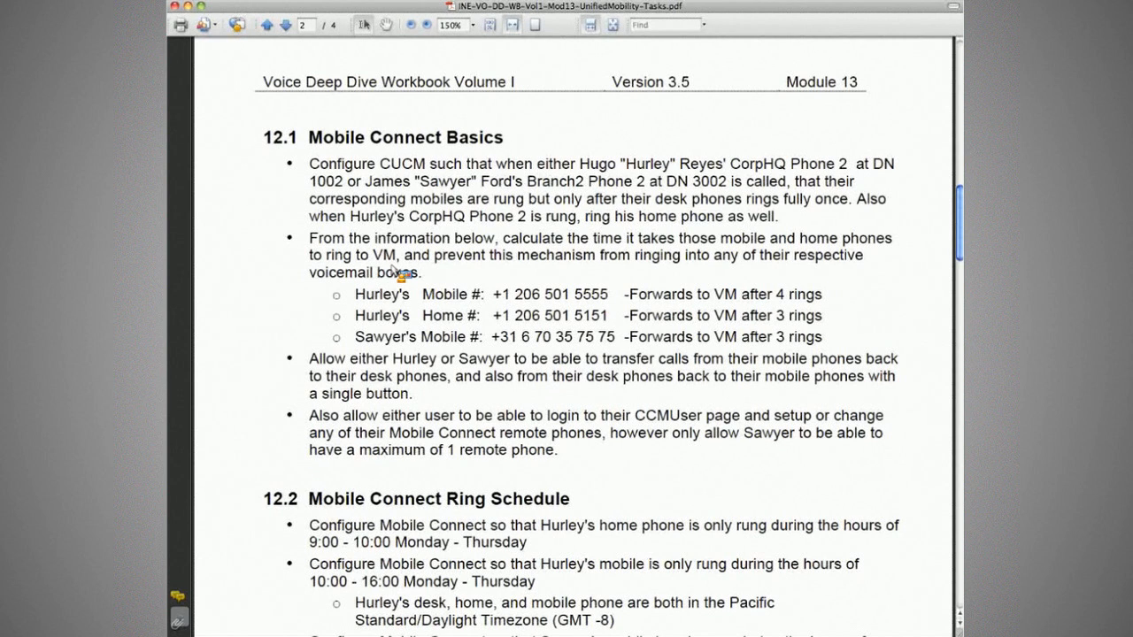
{"action": "left_click_drag", "start_coordinate": [432, 255], "coordinate": [631, 257]}
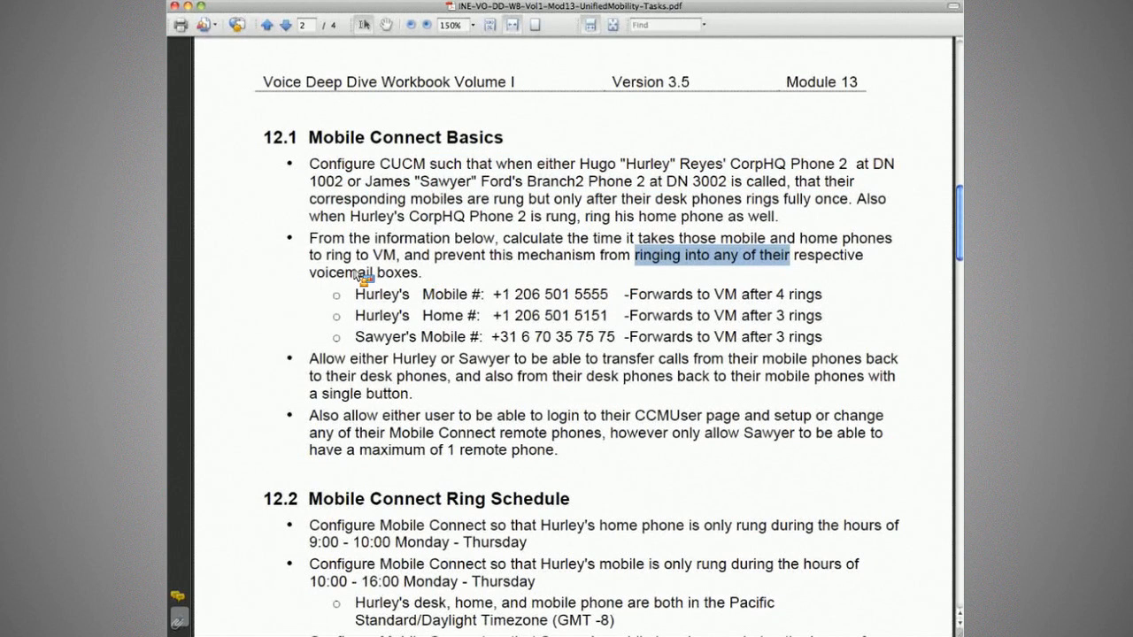
{"action": "left_click_drag", "start_coordinate": [311, 273], "coordinate": [418, 276]}
{"action": "double_click", "coordinate": [432, 295]}
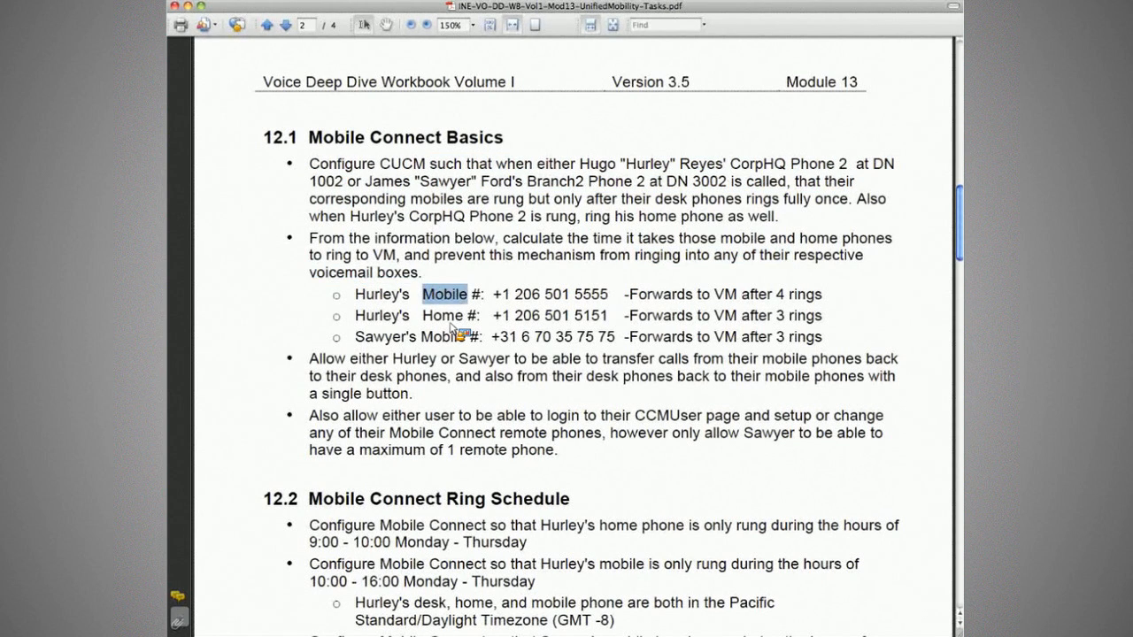
{"action": "double_click", "coordinate": [447, 316]}
{"action": "left_click", "coordinate": [454, 317]}
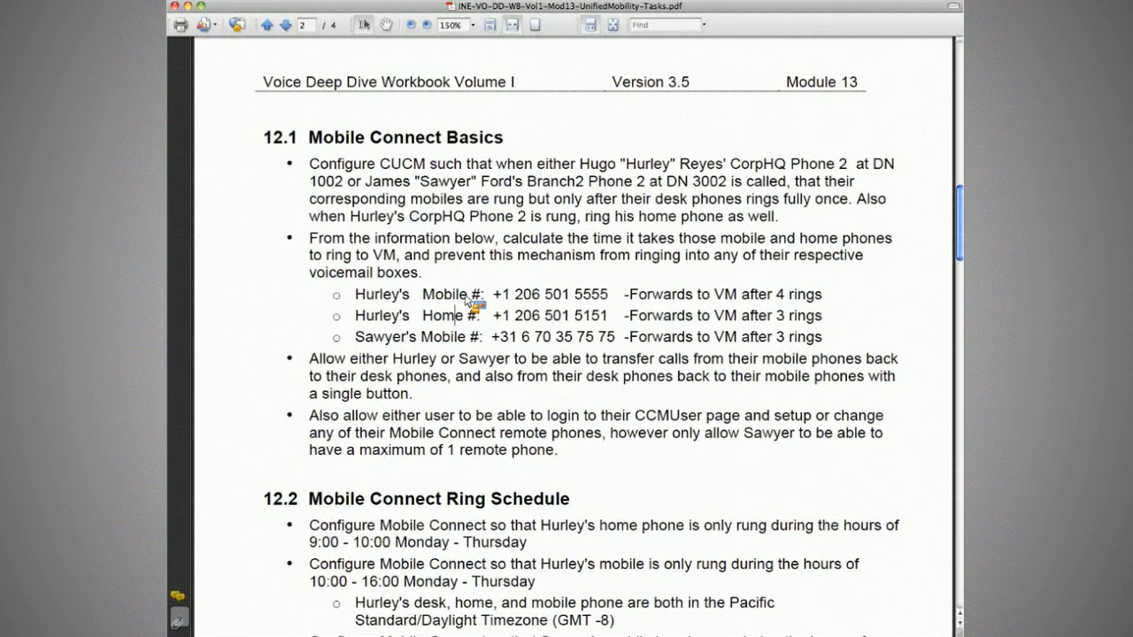
{"action": "left_click_drag", "start_coordinate": [452, 298], "coordinate": [423, 297]}
{"action": "left_click_drag", "start_coordinate": [547, 304], "coordinate": [841, 304]}
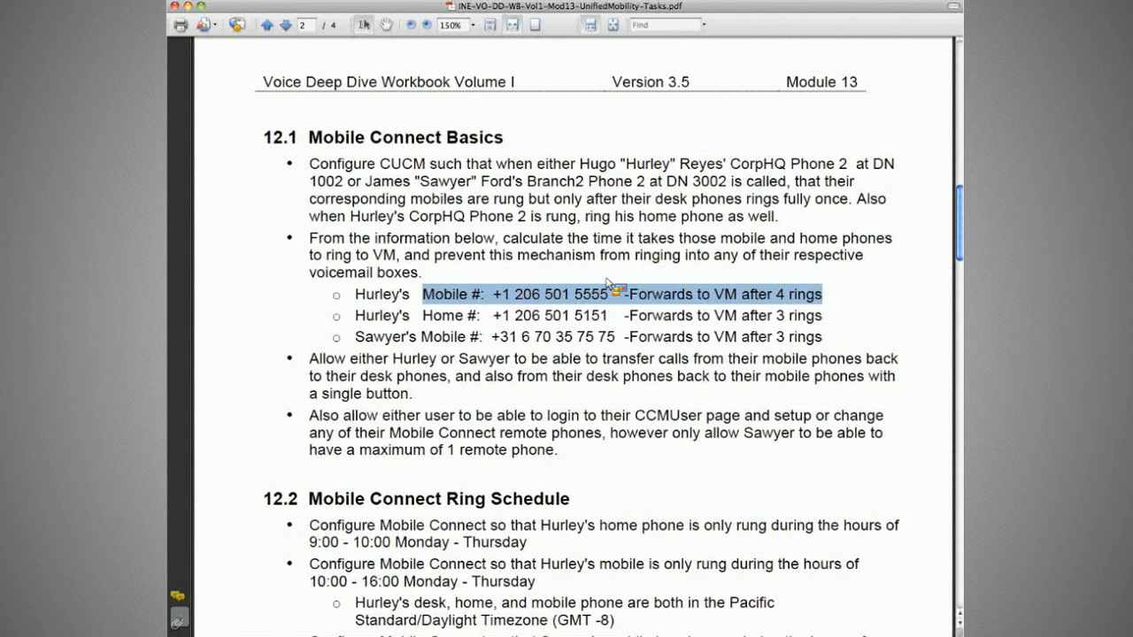
{"action": "left_click_drag", "start_coordinate": [396, 320], "coordinate": [570, 320]}
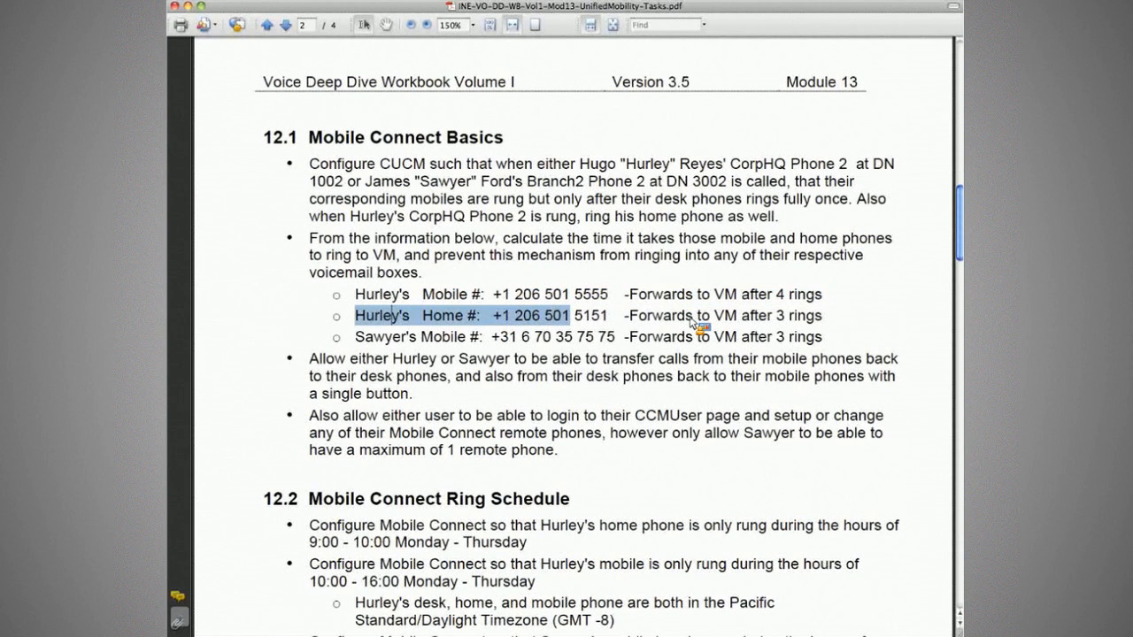
{"action": "left_click_drag", "start_coordinate": [693, 324], "coordinate": [823, 325]}
{"action": "left_click", "coordinate": [836, 326]}
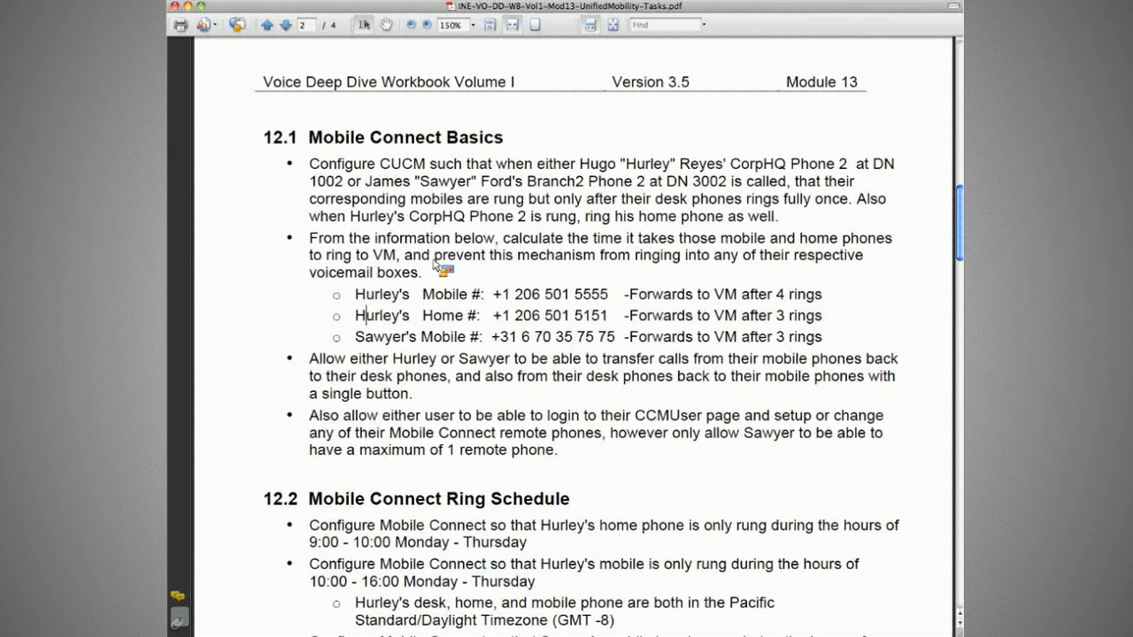
{"action": "left_click_drag", "start_coordinate": [435, 262], "coordinate": [555, 259]}
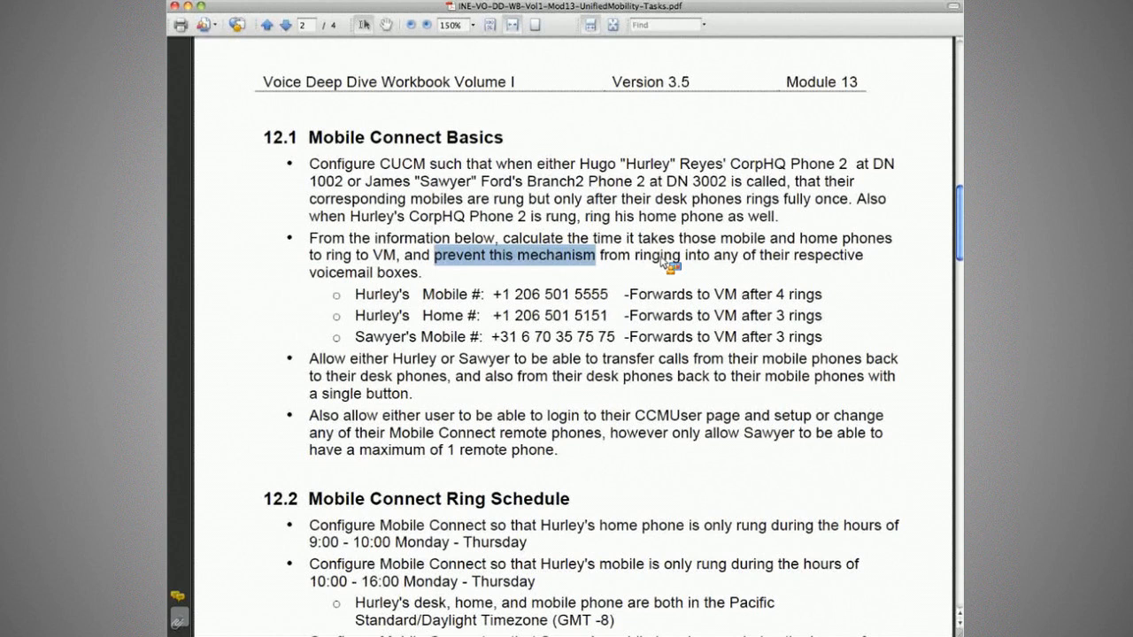
{"action": "left_click_drag", "start_coordinate": [633, 256], "coordinate": [710, 257]}
{"action": "left_click_drag", "start_coordinate": [357, 298], "coordinate": [803, 340]}
{"action": "left_click", "coordinate": [810, 341]}
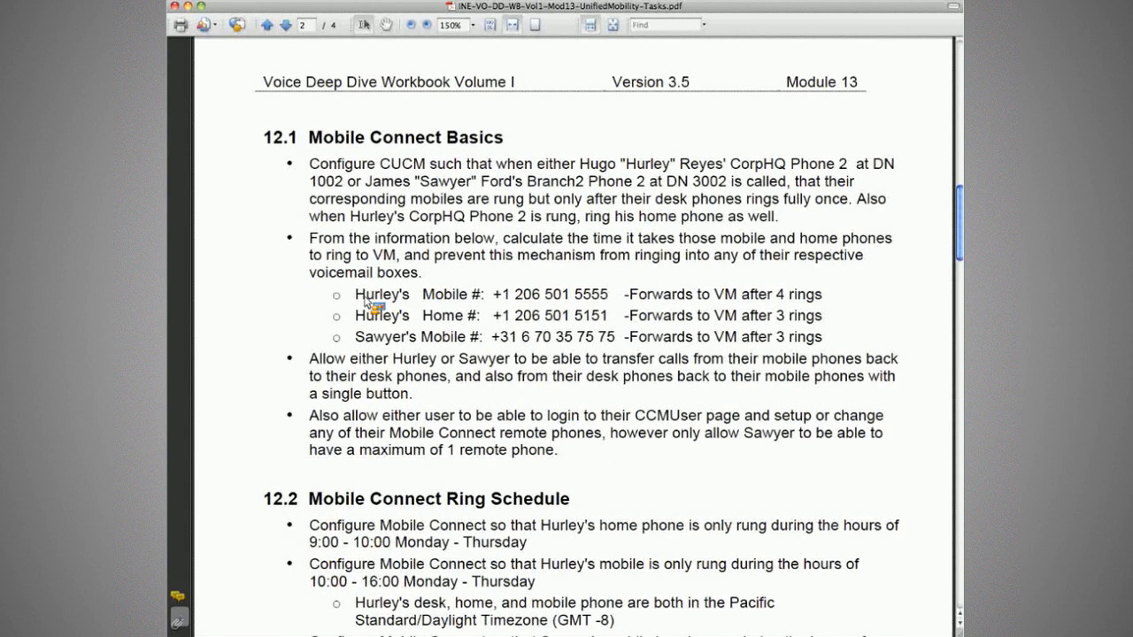
Highlight the mobile number label and the full mobile number line in the task PDF.
{"action": "left_click_drag", "start_coordinate": [366, 301], "coordinate": [467, 302]}
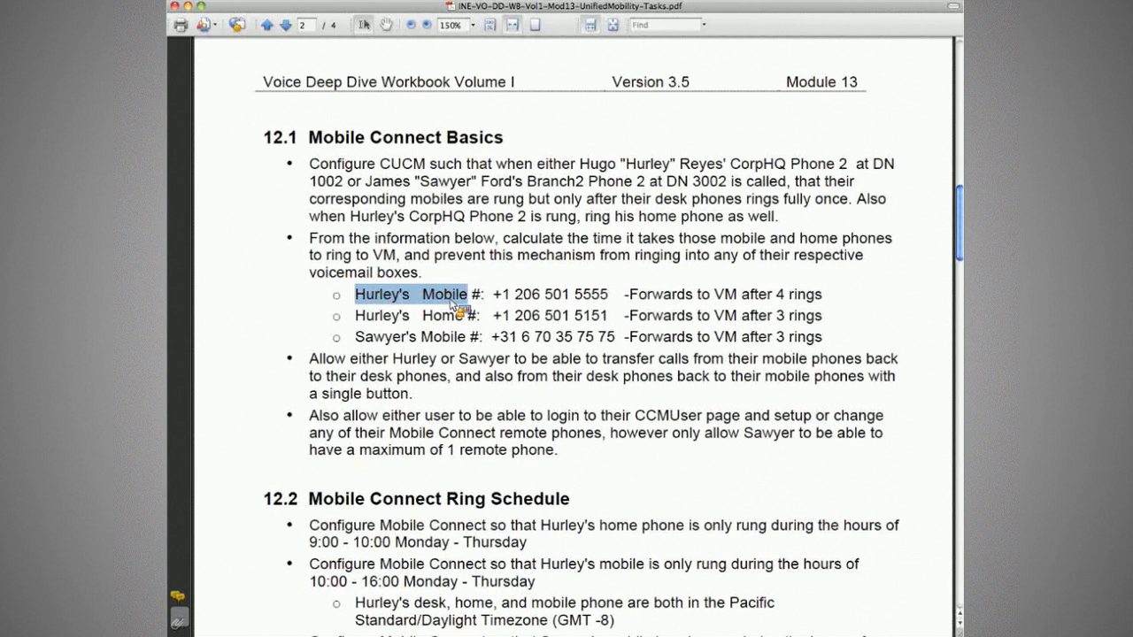
{"action": "left_click", "coordinate": [456, 304]}
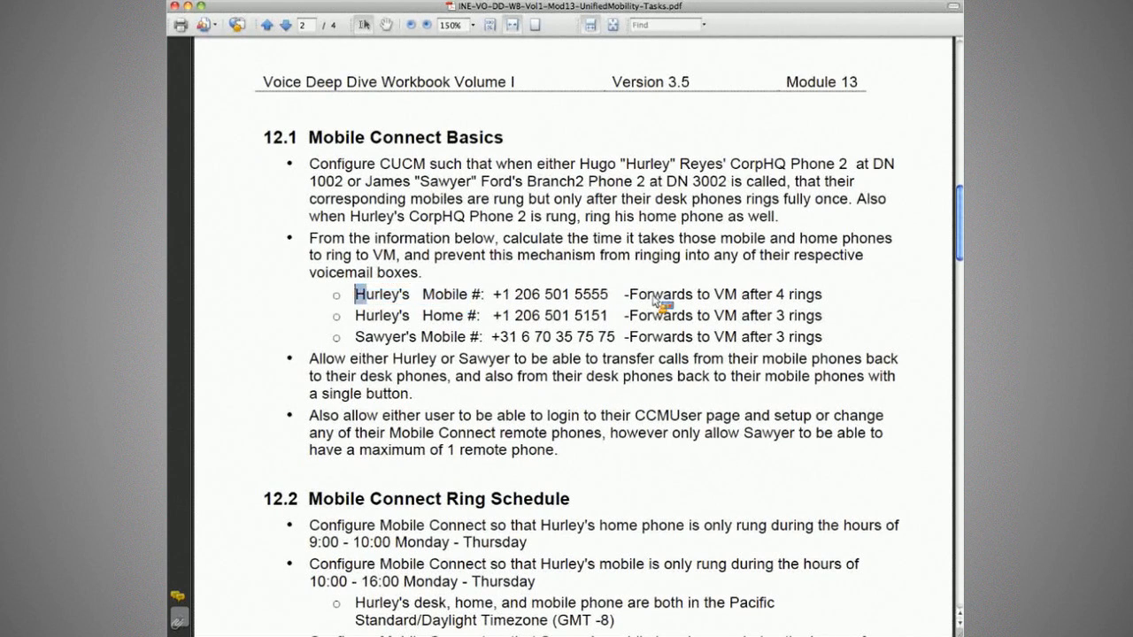
{"action": "left_click_drag", "start_coordinate": [660, 301], "coordinate": [829, 299]}
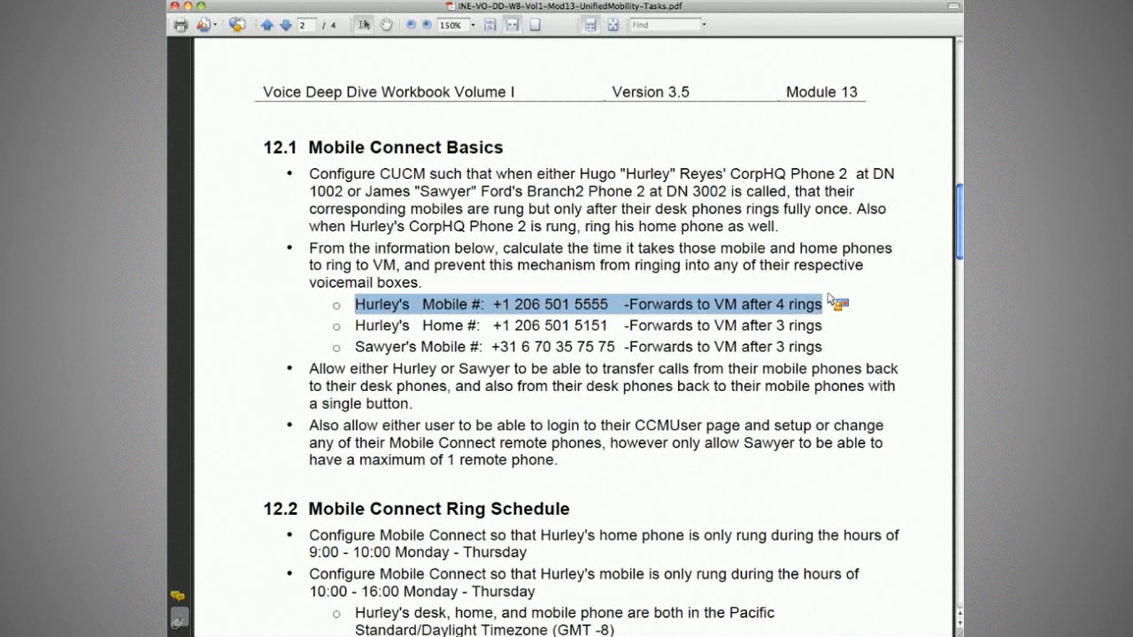
{"action": "left_click", "coordinate": [729, 304]}
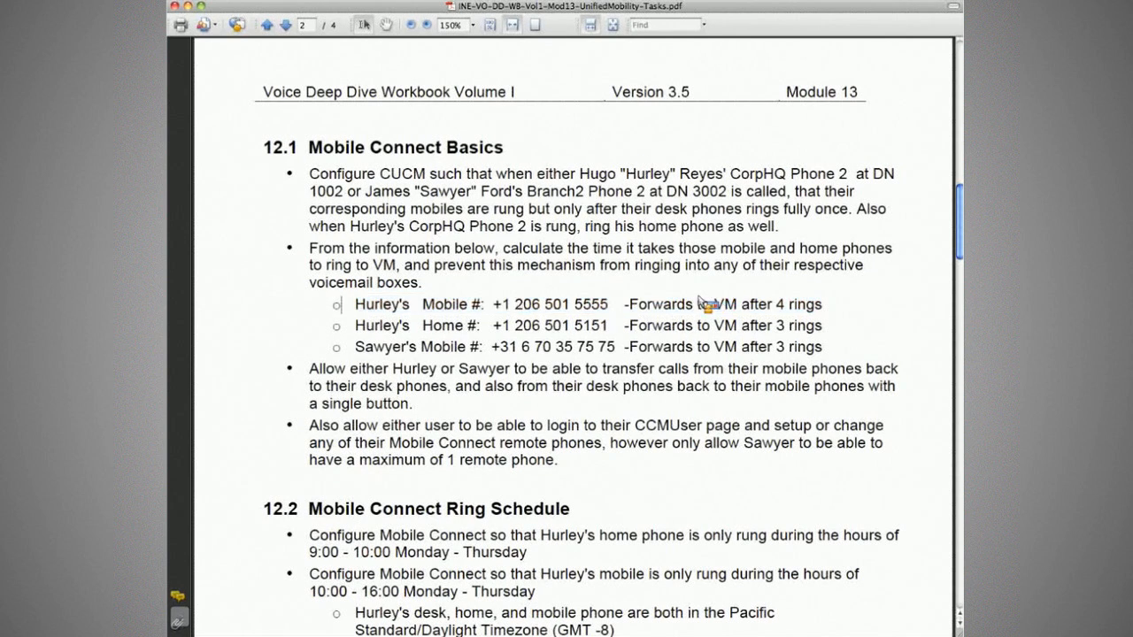
{"action": "triple_click", "coordinate": [671, 303]}
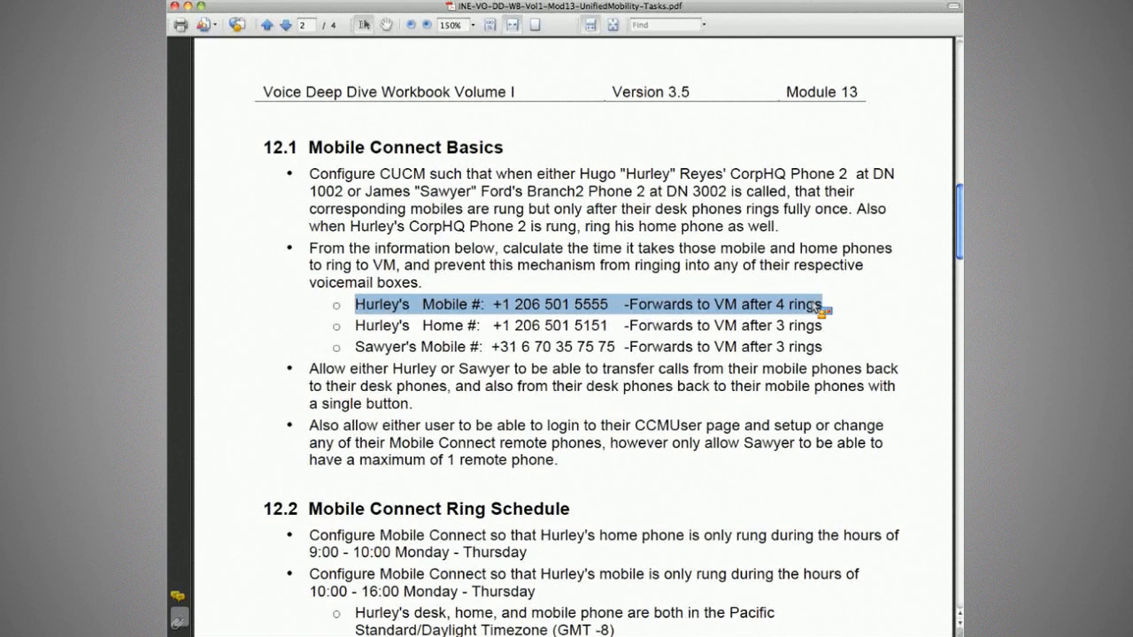
{"action": "left_click", "coordinate": [819, 307]}
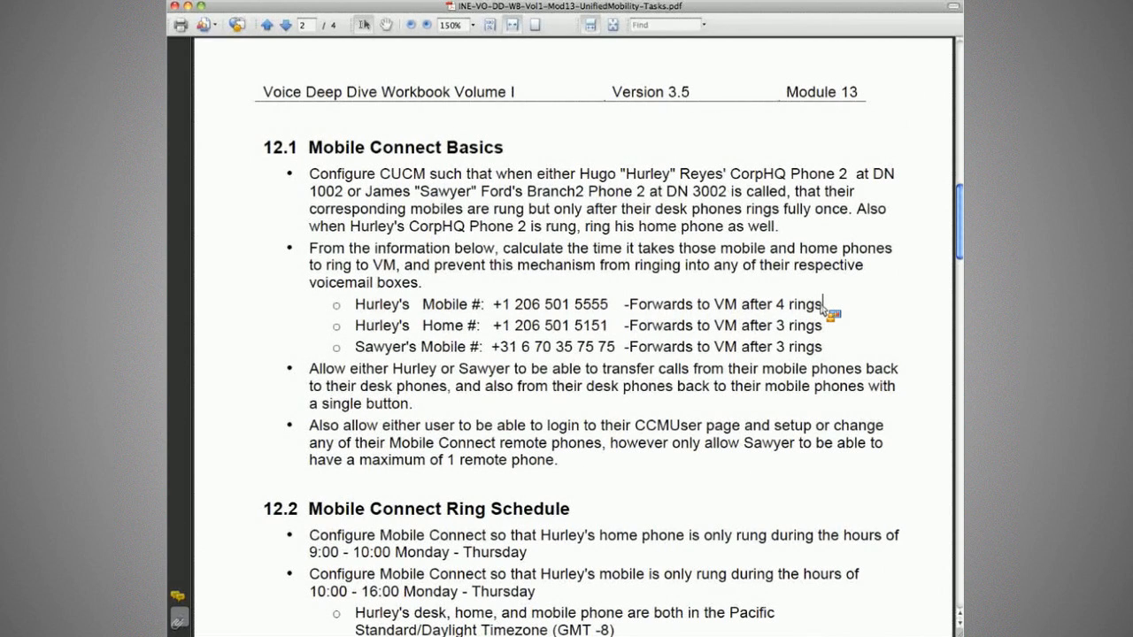
{"action": "key", "text": "super+Tab"}
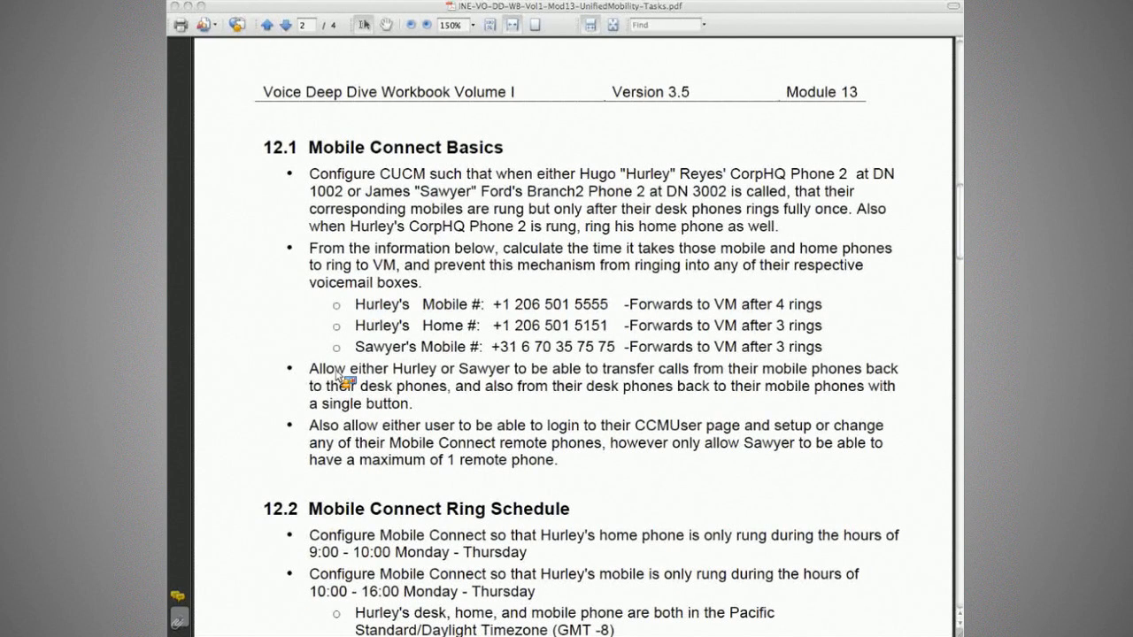
Highlight the requirement about transferring calls from mobiles back to desk phones.
{"action": "left_click_drag", "start_coordinate": [309, 368], "coordinate": [845, 394]}
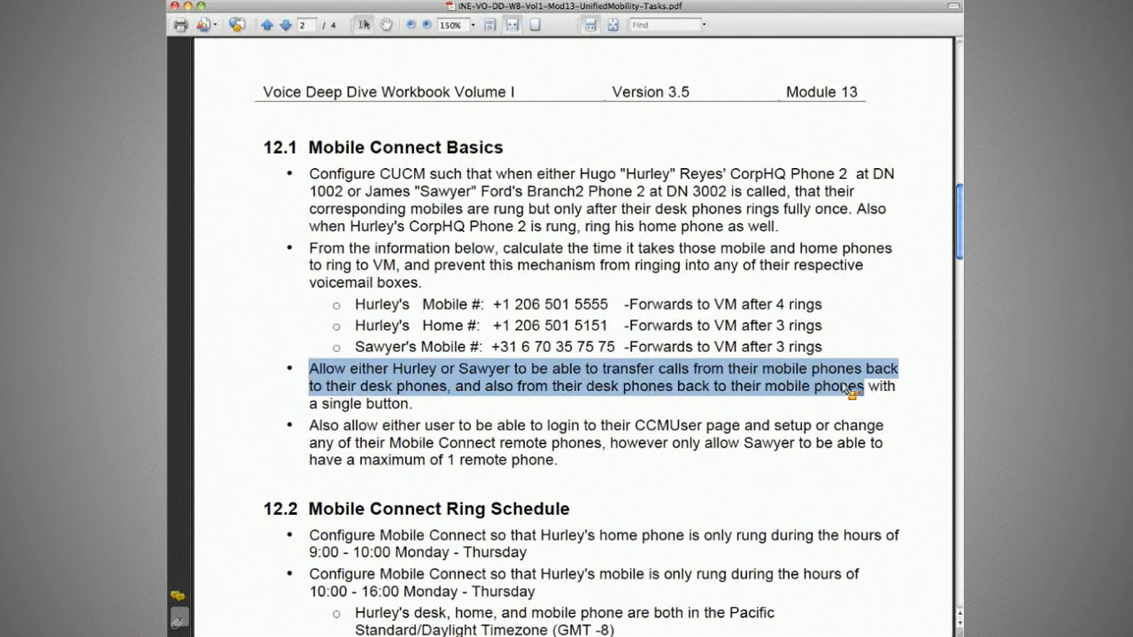
{"action": "left_click", "coordinate": [851, 389]}
{"action": "left_click_drag", "start_coordinate": [582, 368], "coordinate": [451, 389]}
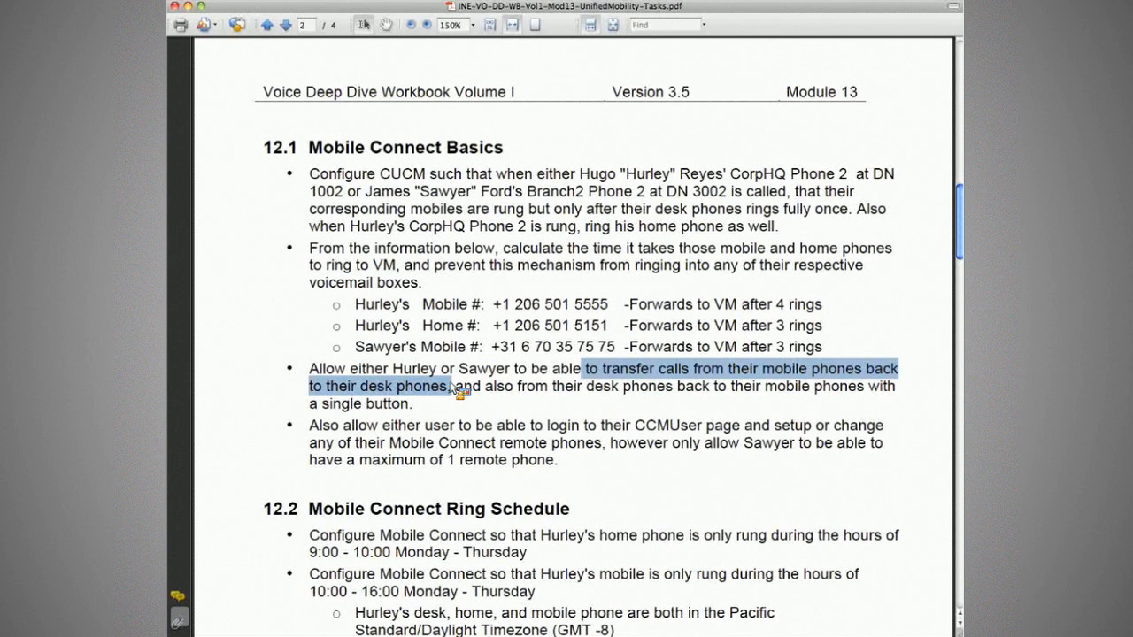
{"action": "left_click_drag", "start_coordinate": [452, 390], "coordinate": [864, 390]}
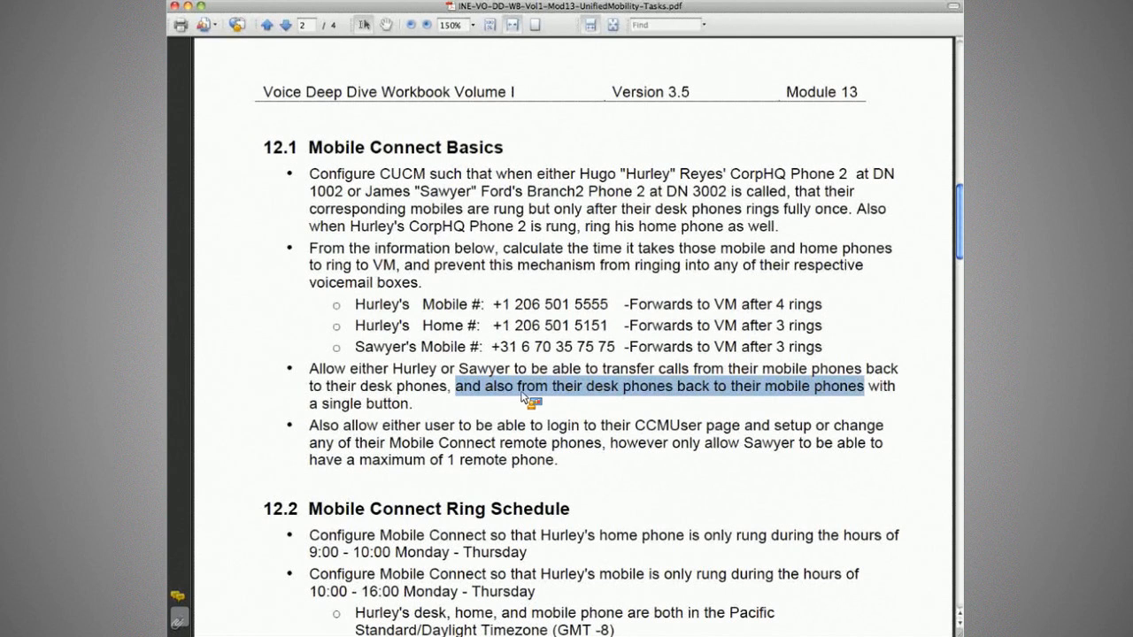
{"action": "left_click", "coordinate": [436, 412]}
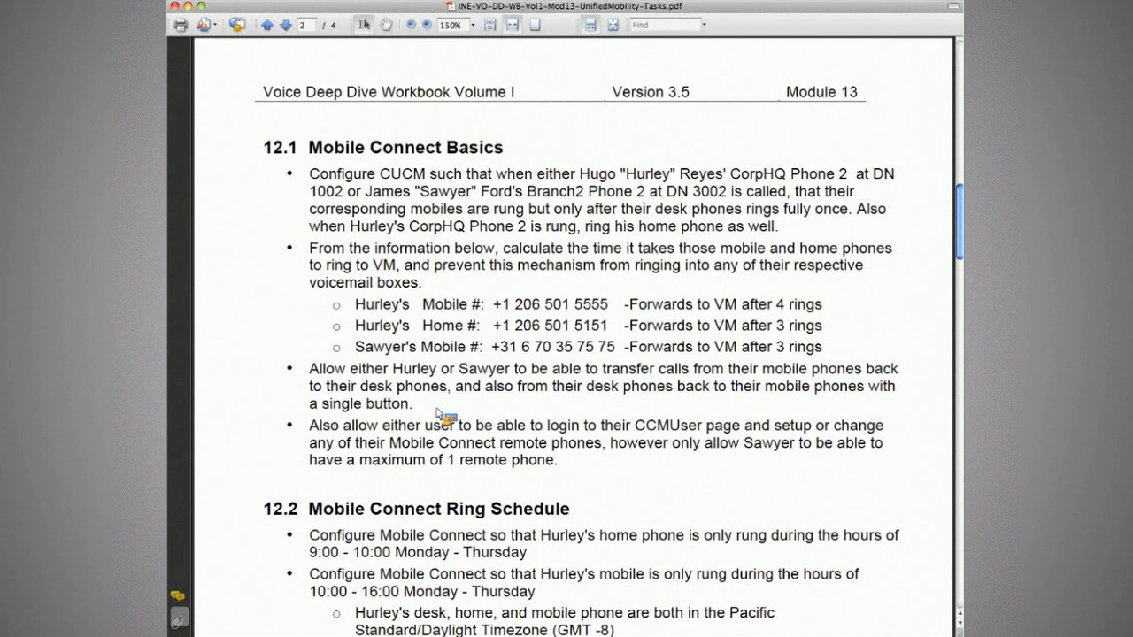
{"action": "key", "text": "super+Tab"}
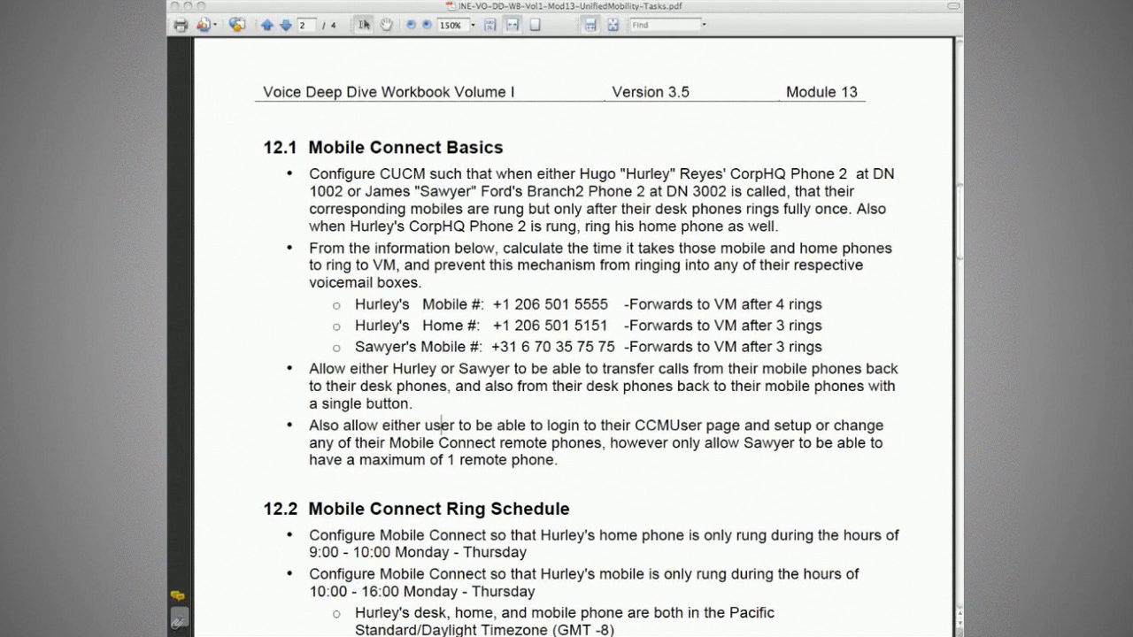
Highlight the CCMUser remote phone setup requirement and its one-remote-phone limit, then return to CUCM.
{"action": "left_click", "coordinate": [369, 387]}
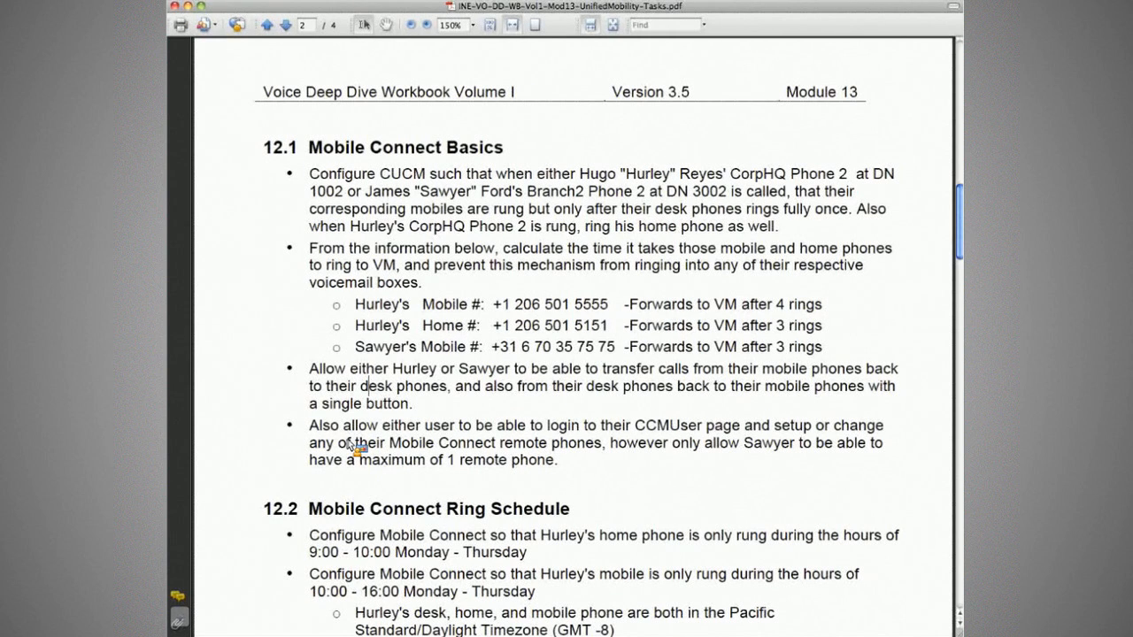
{"action": "left_click_drag", "start_coordinate": [344, 426], "coordinate": [584, 447]}
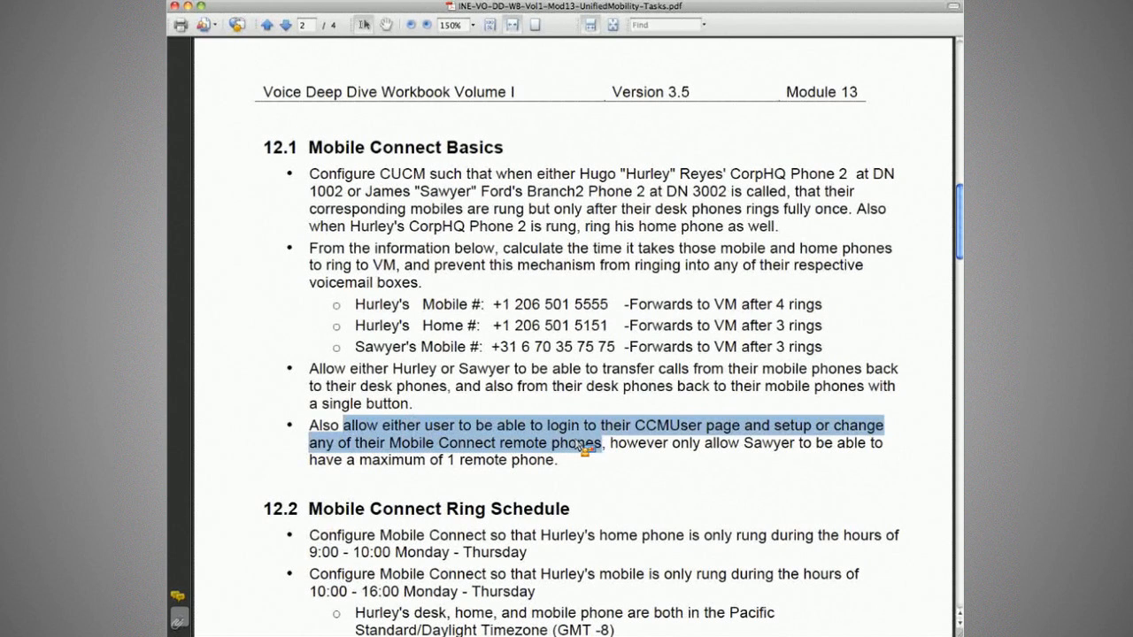
{"action": "scroll", "coordinate": [584, 447], "scroll_direction": "up", "scroll_amount": 1}
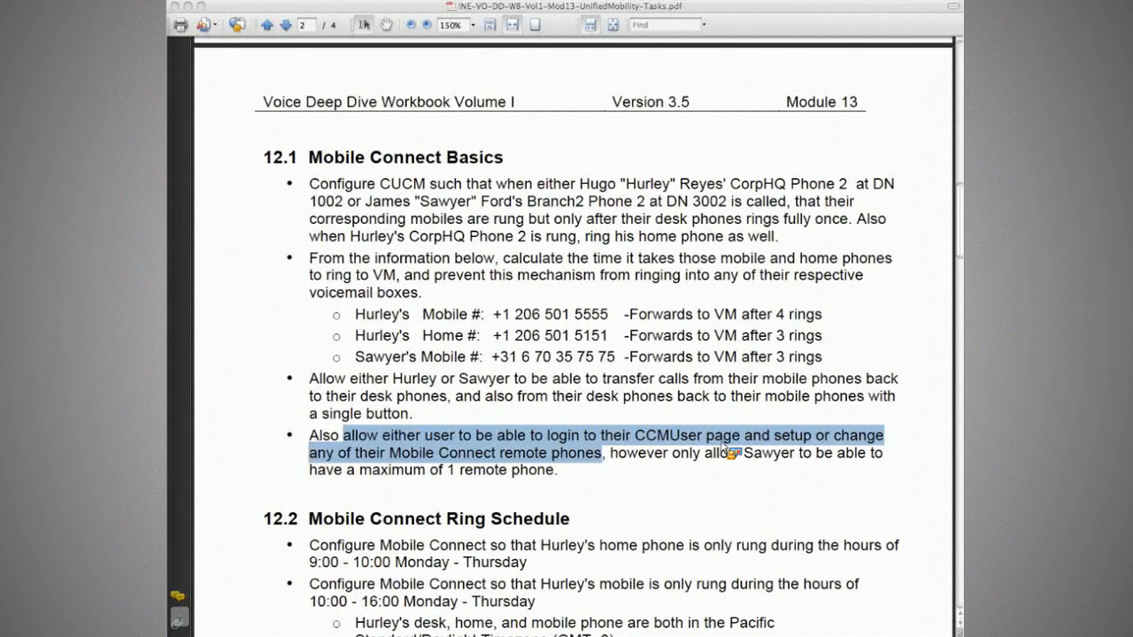
{"action": "left_click_drag", "start_coordinate": [672, 453], "coordinate": [810, 456]}
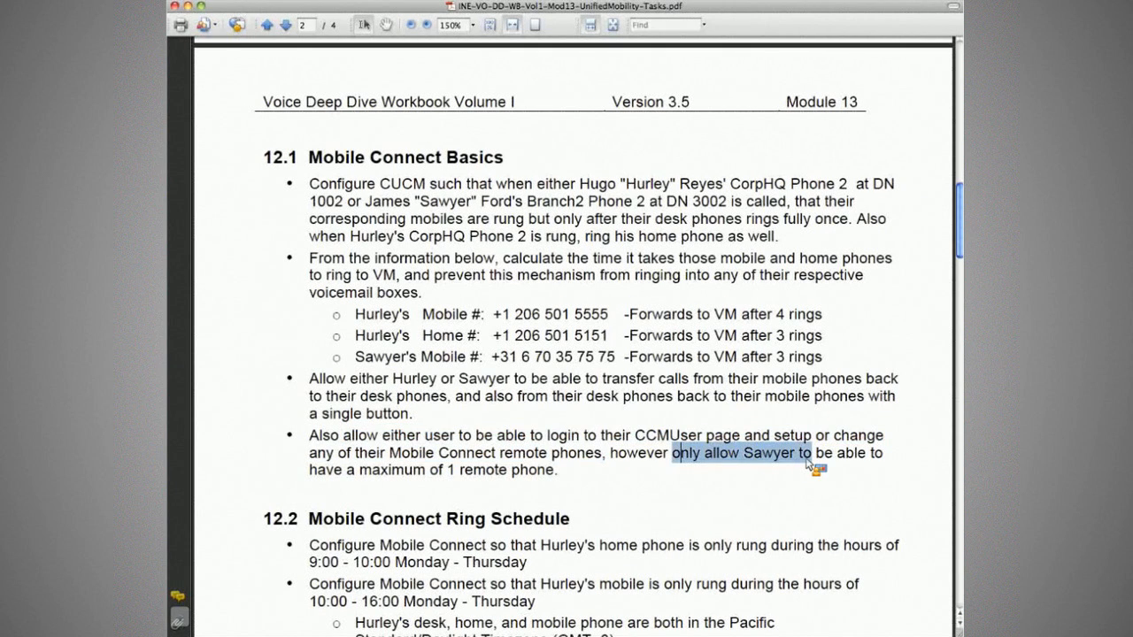
{"action": "left_click", "coordinate": [620, 478]}
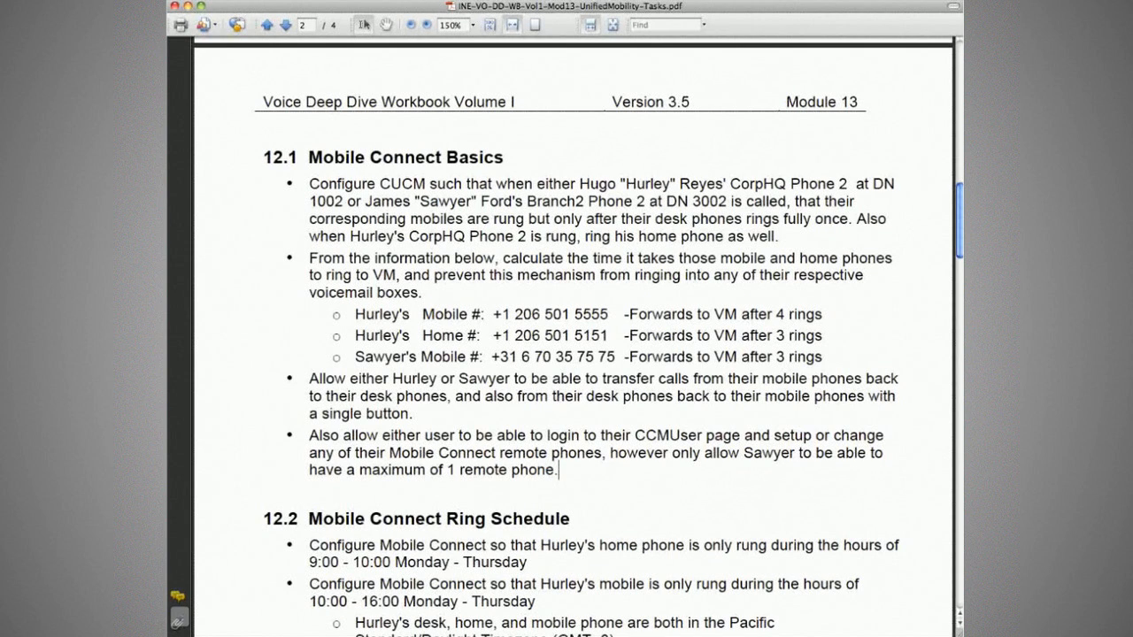
{"action": "key", "text": "super+Tab"}
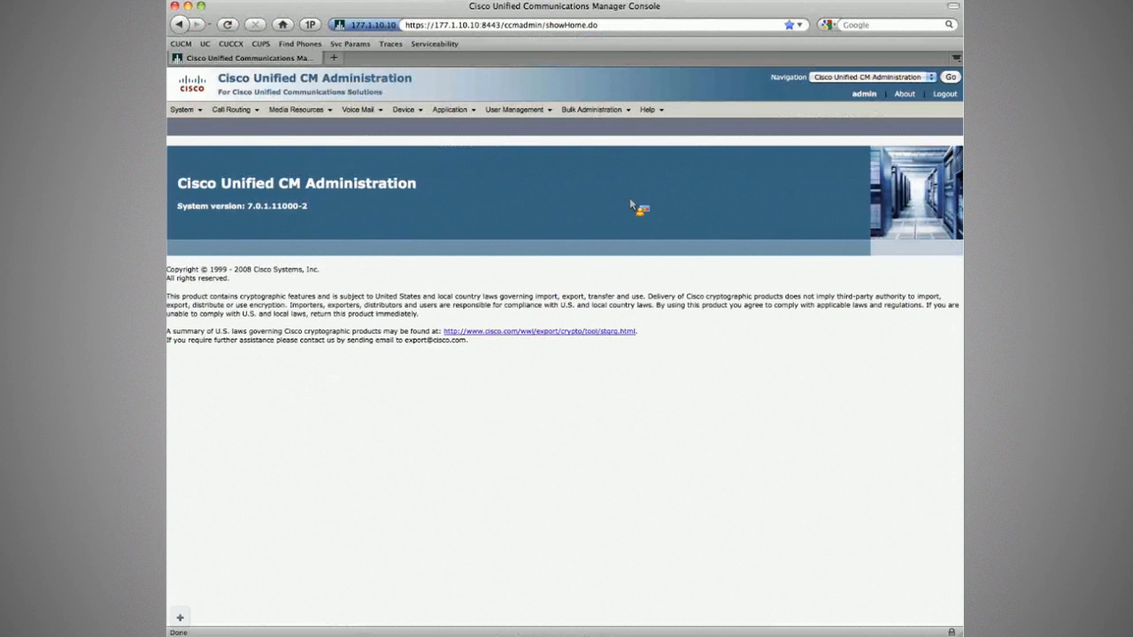
Open the end user with desk number 1002 and associate phone SEP001B5452F1DE (CorpHQ Phone2) with them.
{"action": "left_click", "coordinate": [520, 174]}
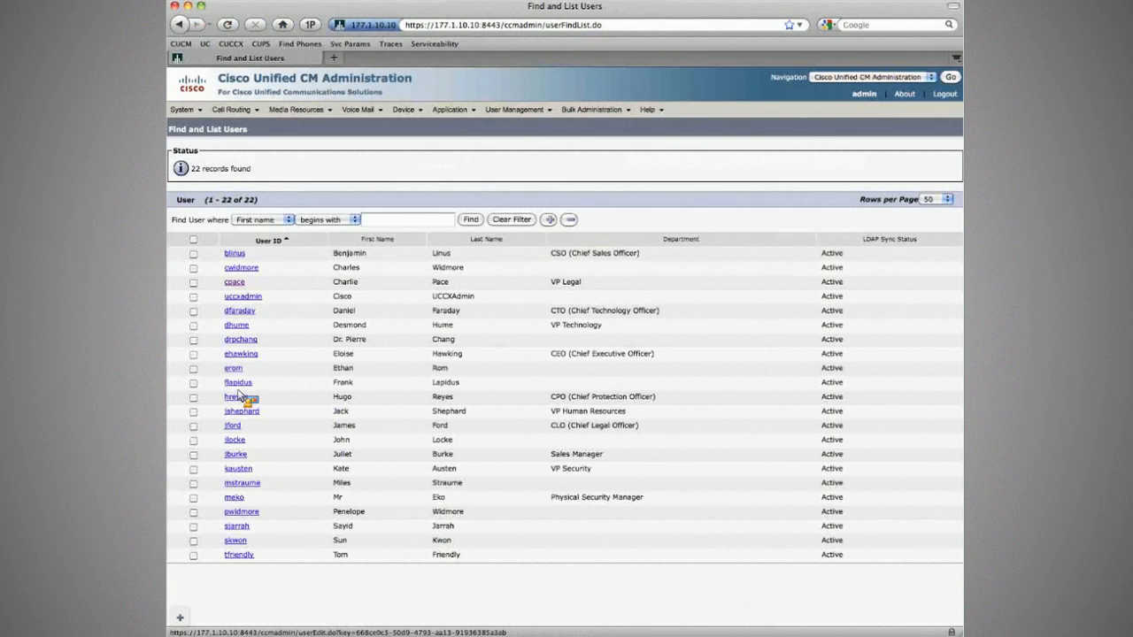
{"action": "left_click", "coordinate": [236, 398]}
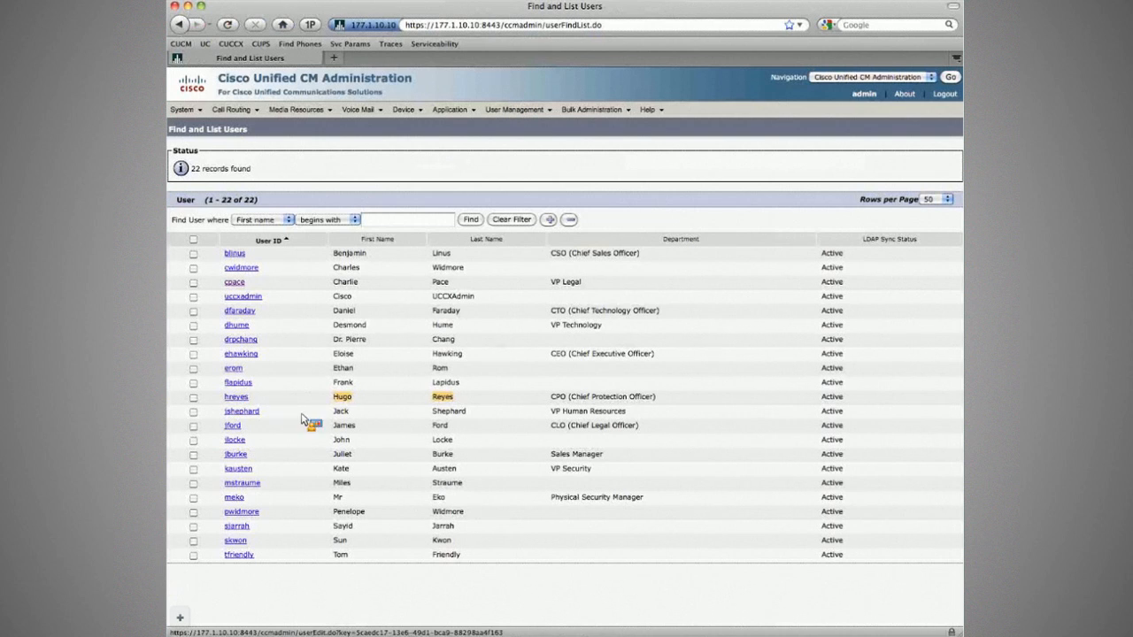
{"action": "left_click", "coordinate": [335, 427]}
{"action": "left_click", "coordinate": [244, 399]}
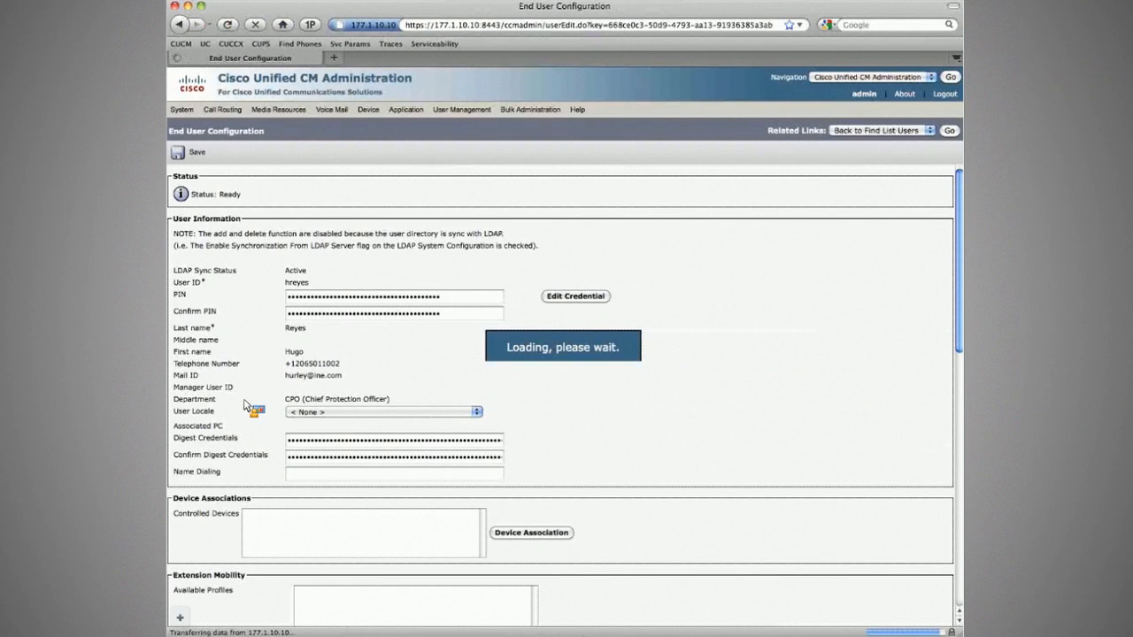
{"action": "scroll", "coordinate": [519, 362], "scroll_direction": "down", "scroll_amount": 2}
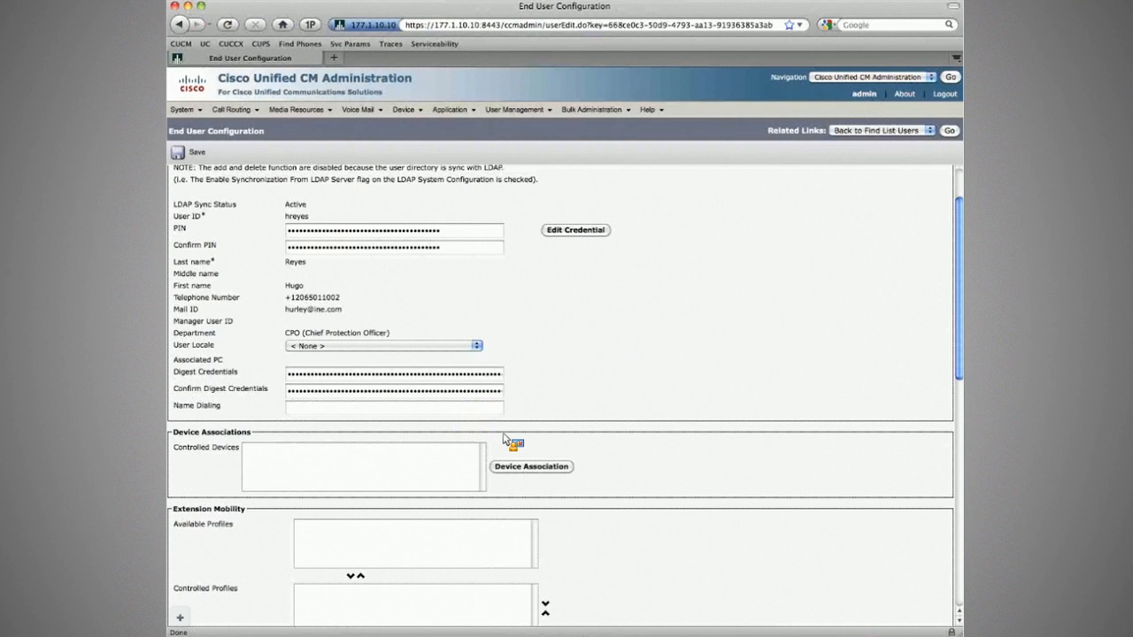
{"action": "scroll", "coordinate": [504, 438], "scroll_direction": "down", "scroll_amount": 1}
{"action": "left_click", "coordinate": [534, 435]}
{"action": "left_click", "coordinate": [563, 181]}
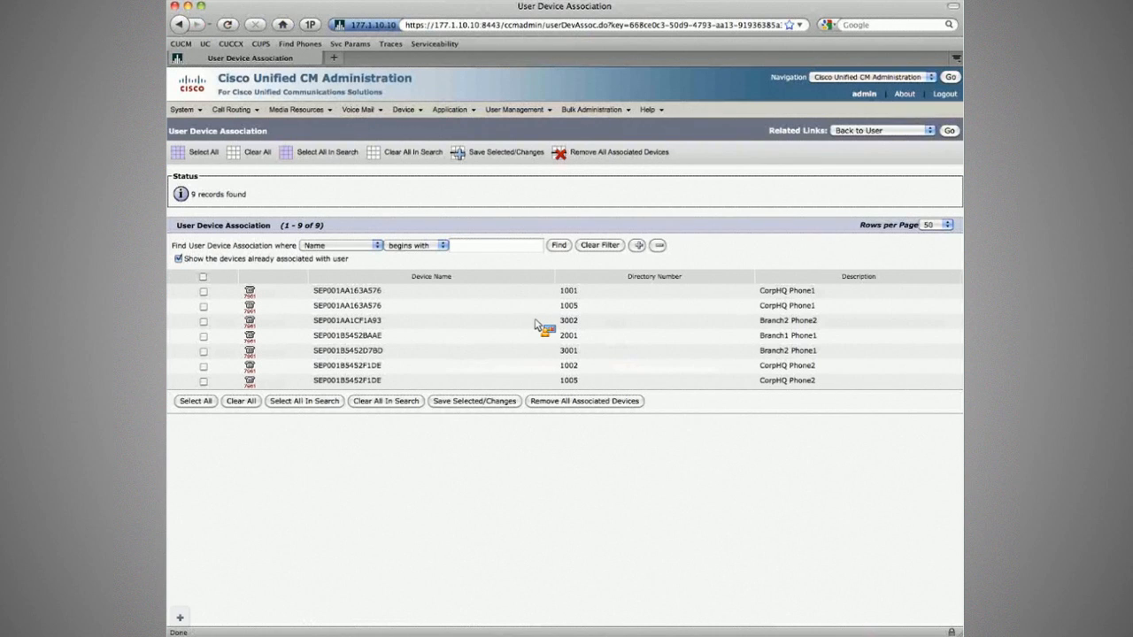
{"action": "left_click", "coordinate": [203, 365]}
{"action": "left_click", "coordinate": [508, 403]}
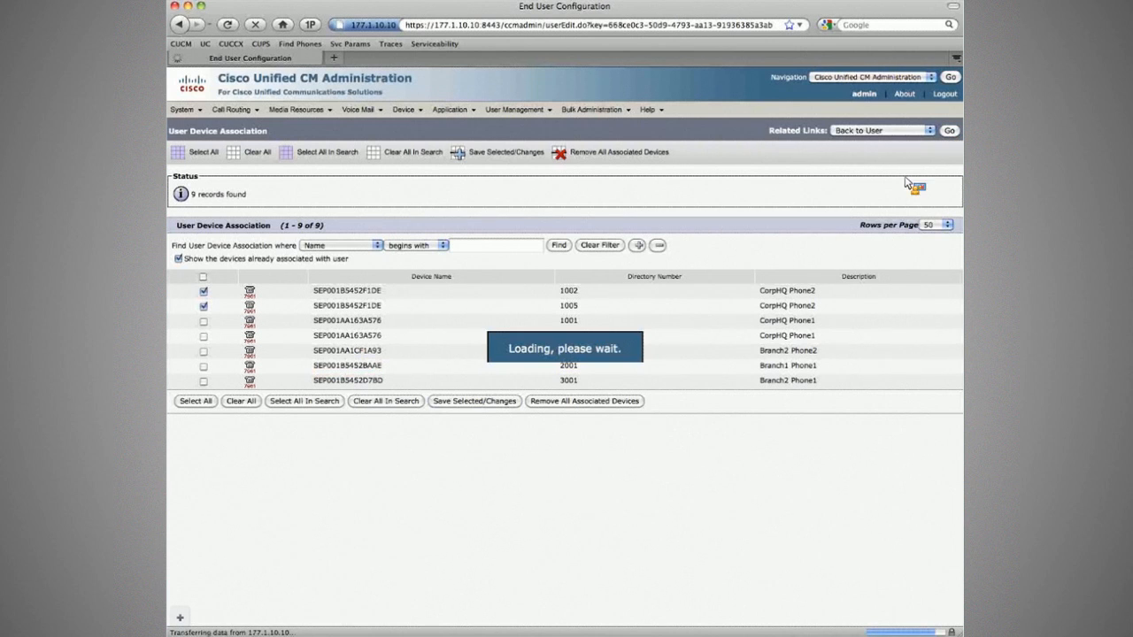
Enable Mobility with SEP001B5452F1DE as primary user device, then mark the Desk Pickup wait-time setting.
{"action": "left_click", "coordinate": [447, 517]}
{"action": "scroll", "coordinate": [470, 514], "scroll_direction": "down", "scroll_amount": 4}
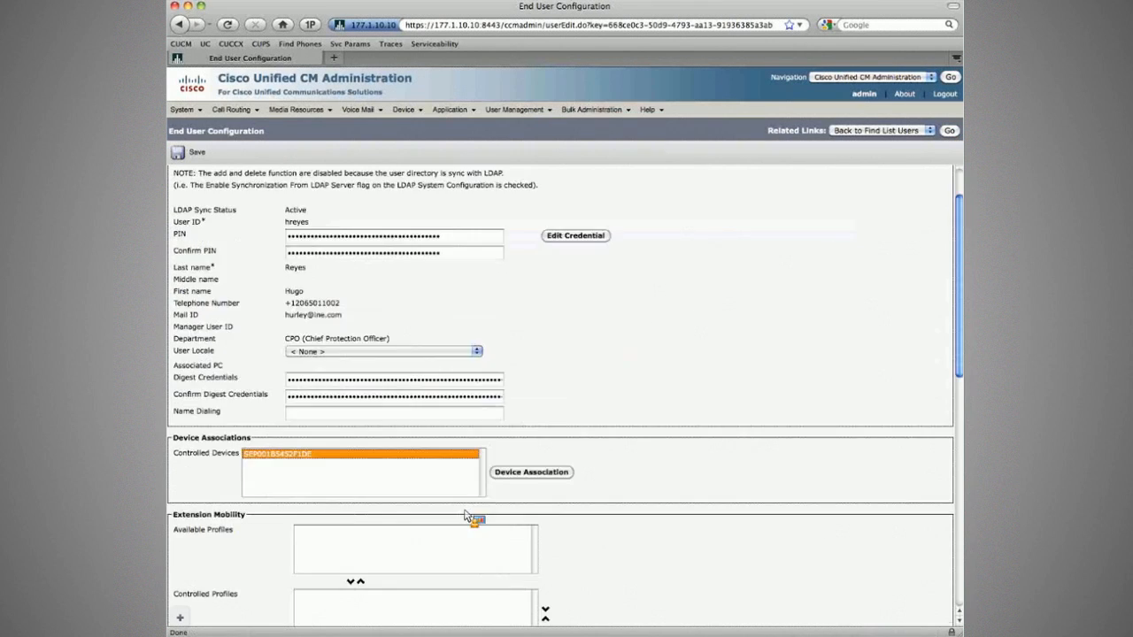
{"action": "scroll", "coordinate": [559, 494], "scroll_direction": "down", "scroll_amount": 10}
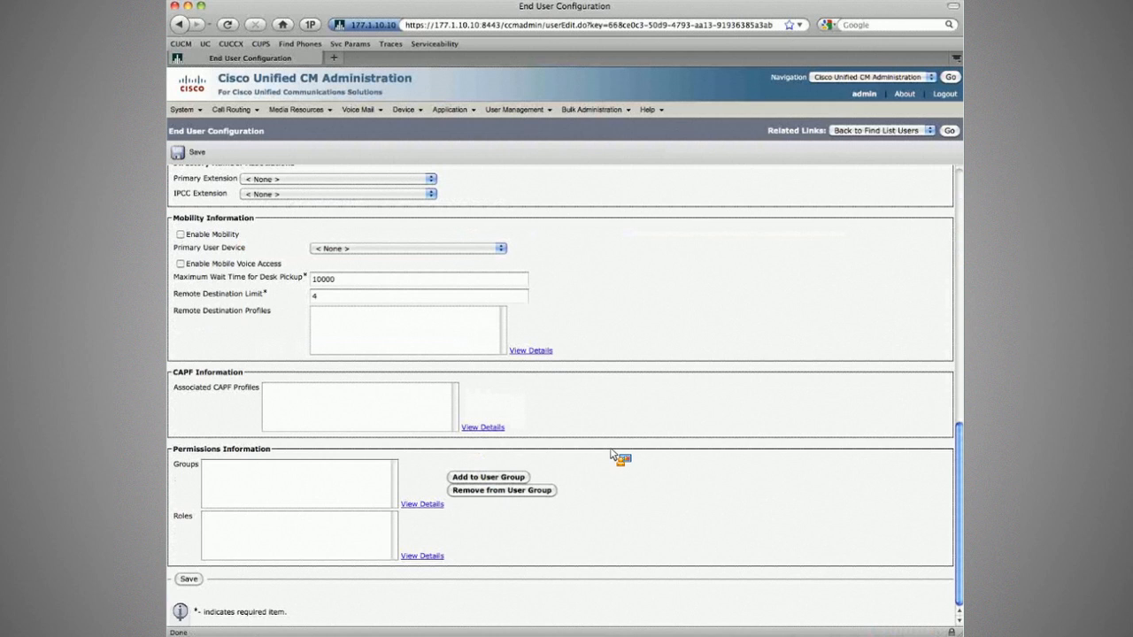
{"action": "left_click", "coordinate": [180, 234]}
{"action": "left_click", "coordinate": [333, 249]}
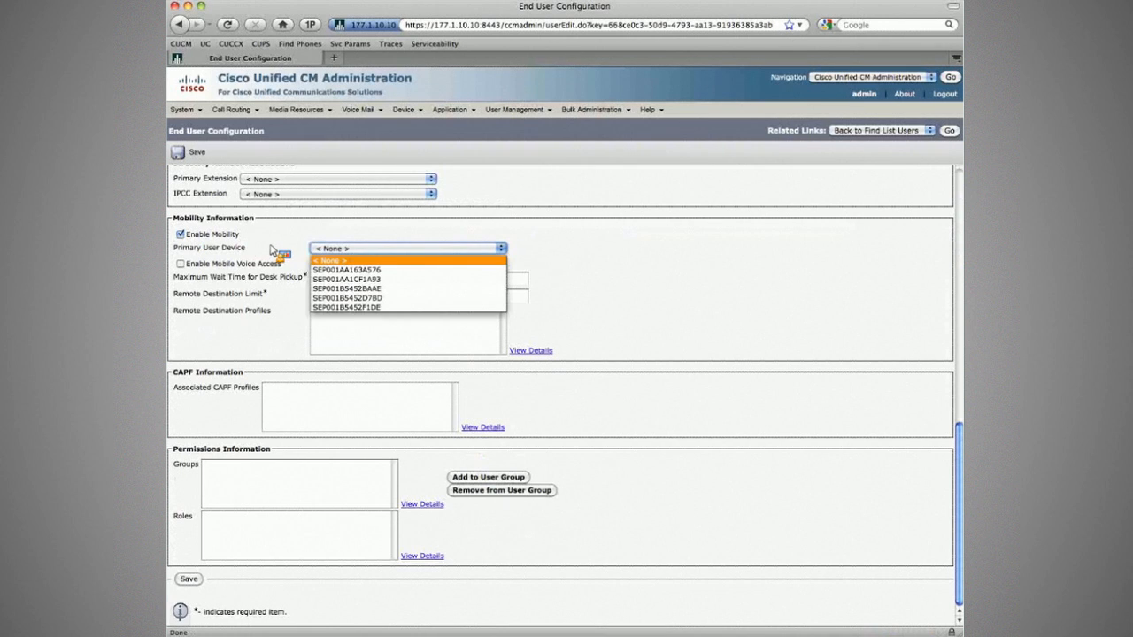
{"action": "scroll", "coordinate": [284, 235], "scroll_direction": "up", "scroll_amount": 4}
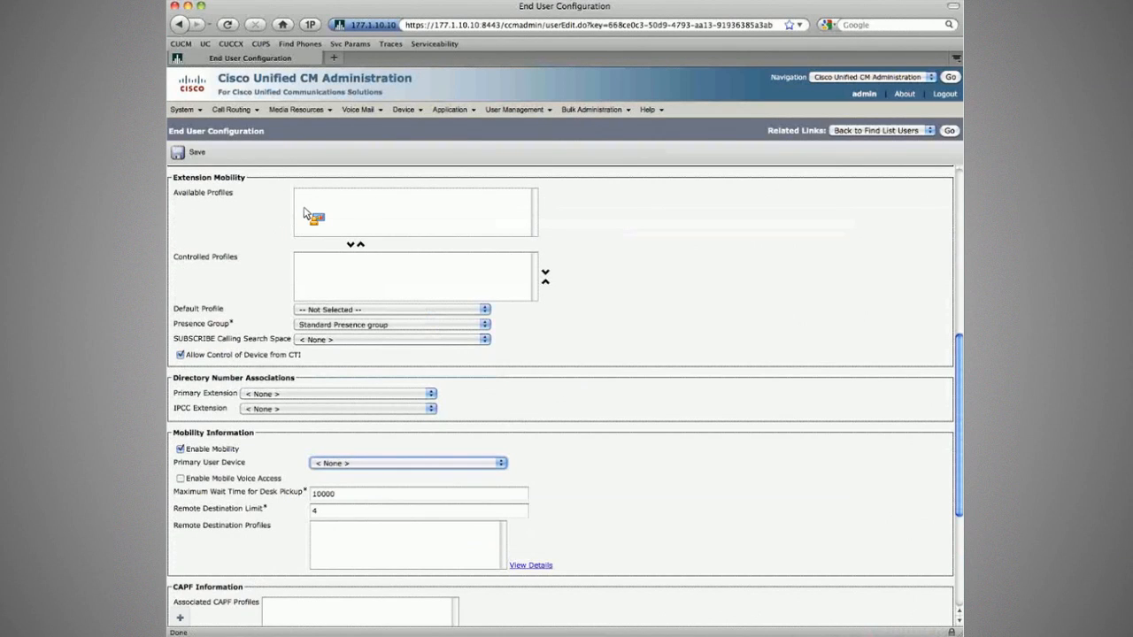
{"action": "scroll", "coordinate": [304, 214], "scroll_direction": "up", "scroll_amount": 2}
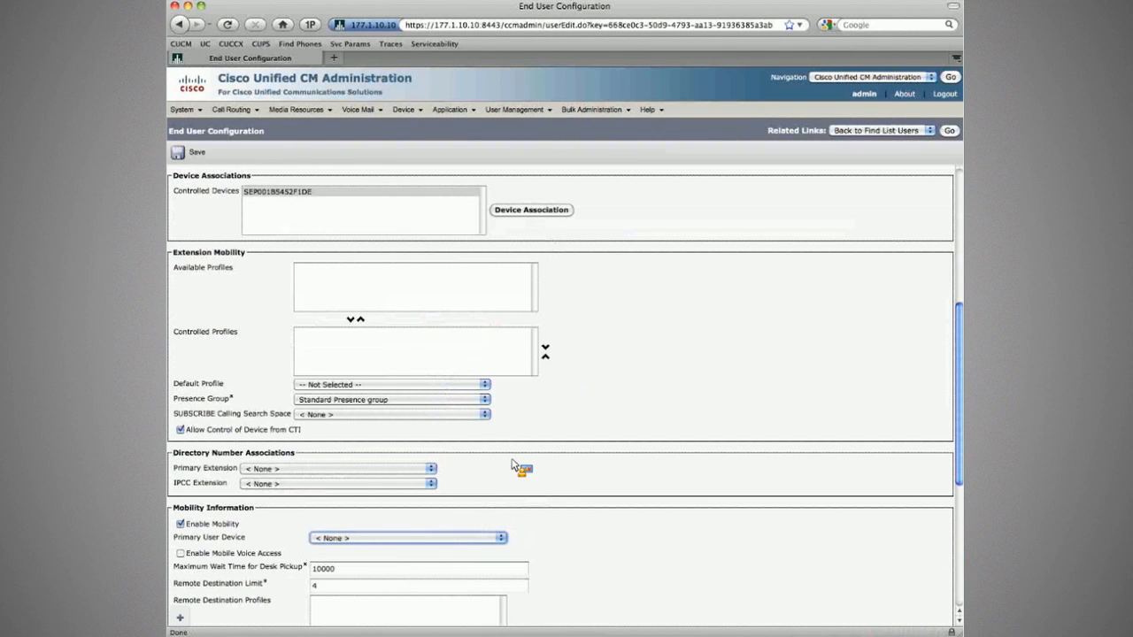
{"action": "scroll", "coordinate": [512, 466], "scroll_direction": "down", "scroll_amount": 4}
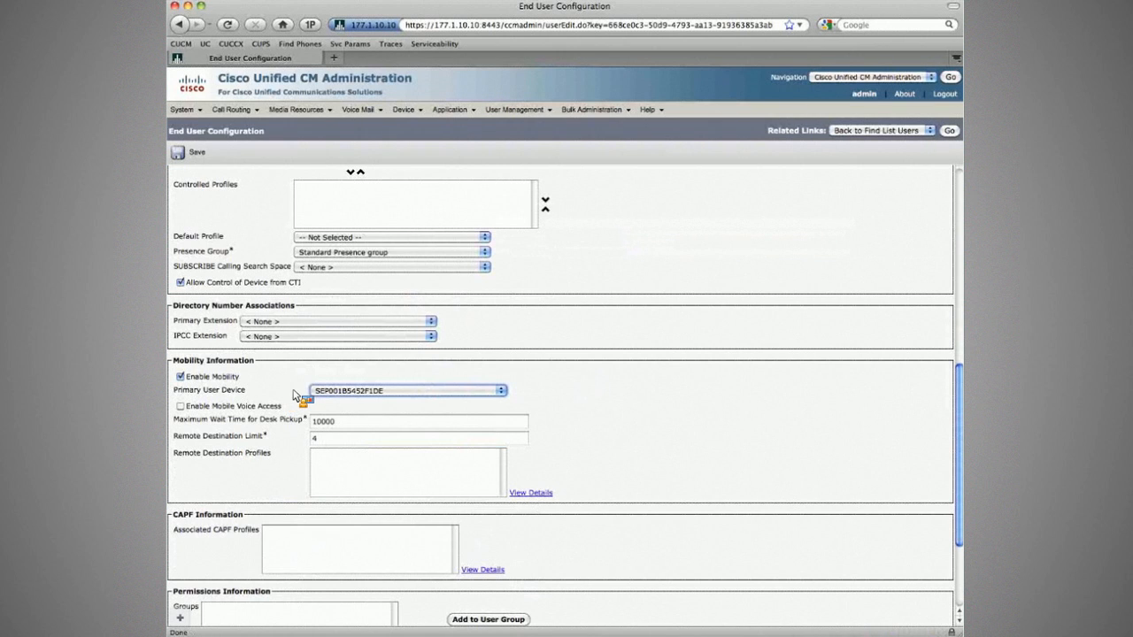
{"action": "scroll", "coordinate": [301, 401], "scroll_direction": "down", "scroll_amount": 1}
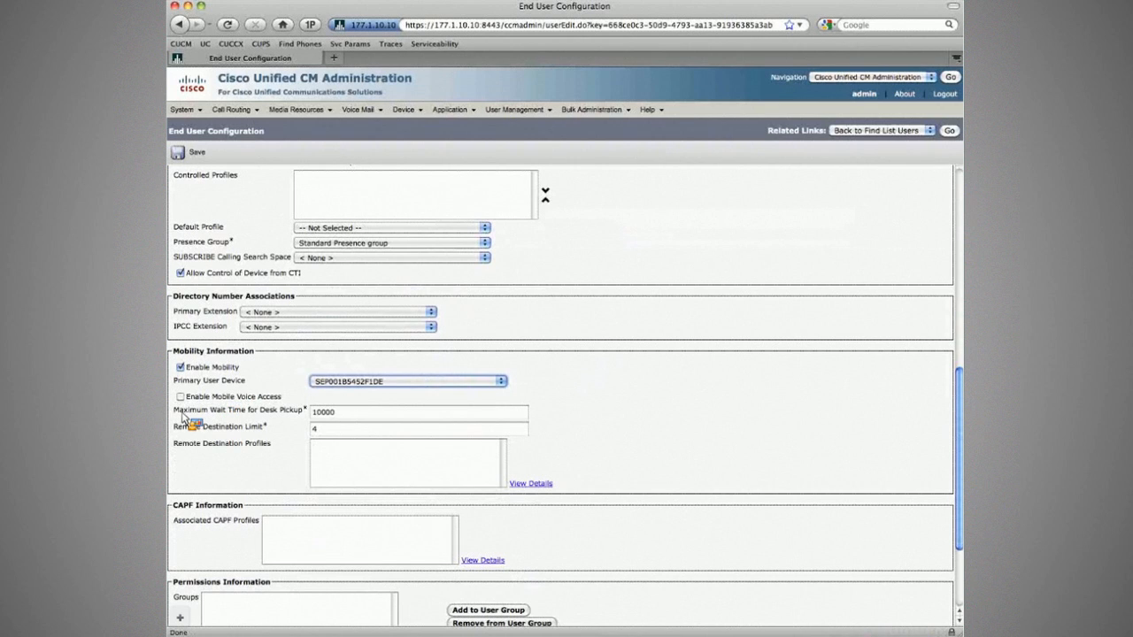
{"action": "left_click_drag", "start_coordinate": [181, 414], "coordinate": [339, 383]}
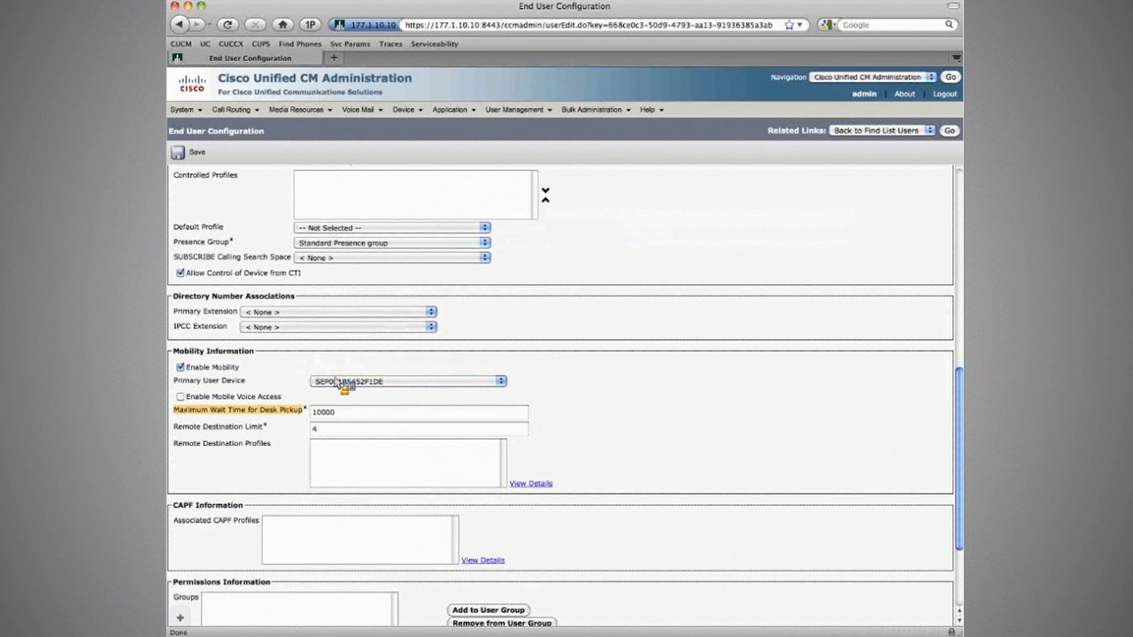
{"action": "key", "text": "super+Tab"}
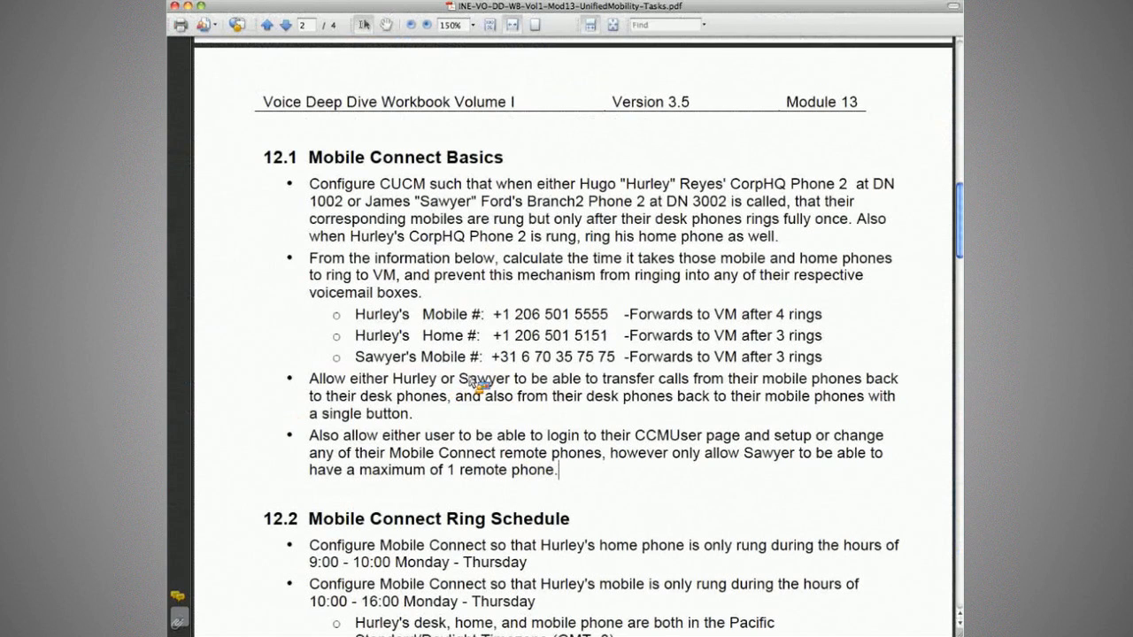
Highlight the PDF sentence about transferring calls from mobiles to desk phones, then go back.
{"action": "left_click_drag", "start_coordinate": [527, 379], "coordinate": [443, 400]}
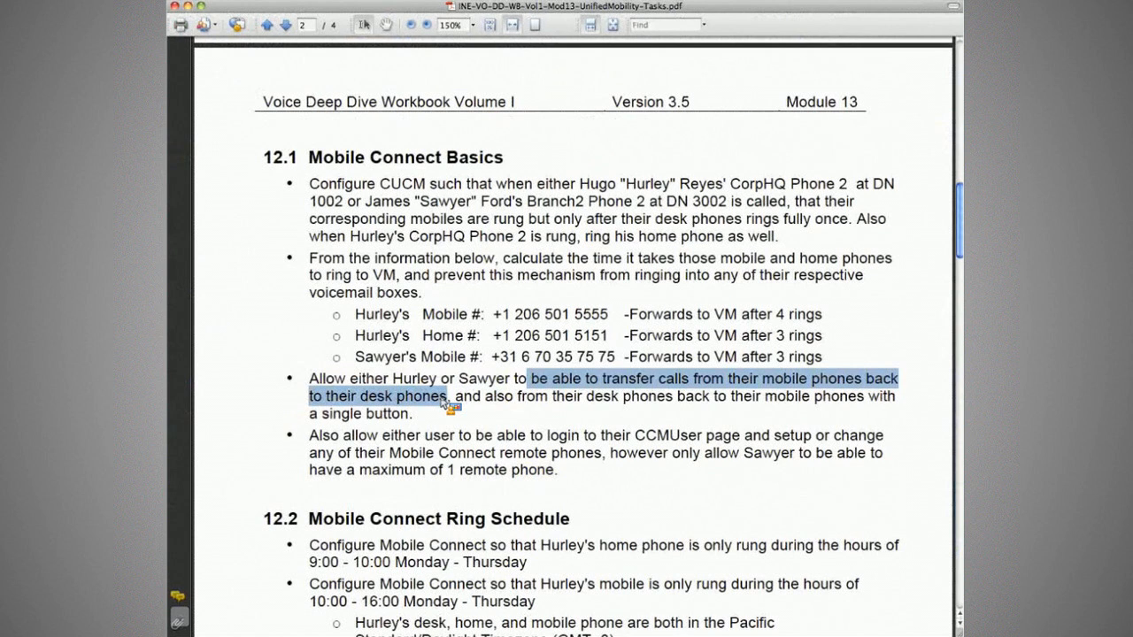
{"action": "key", "text": "super+Tab"}
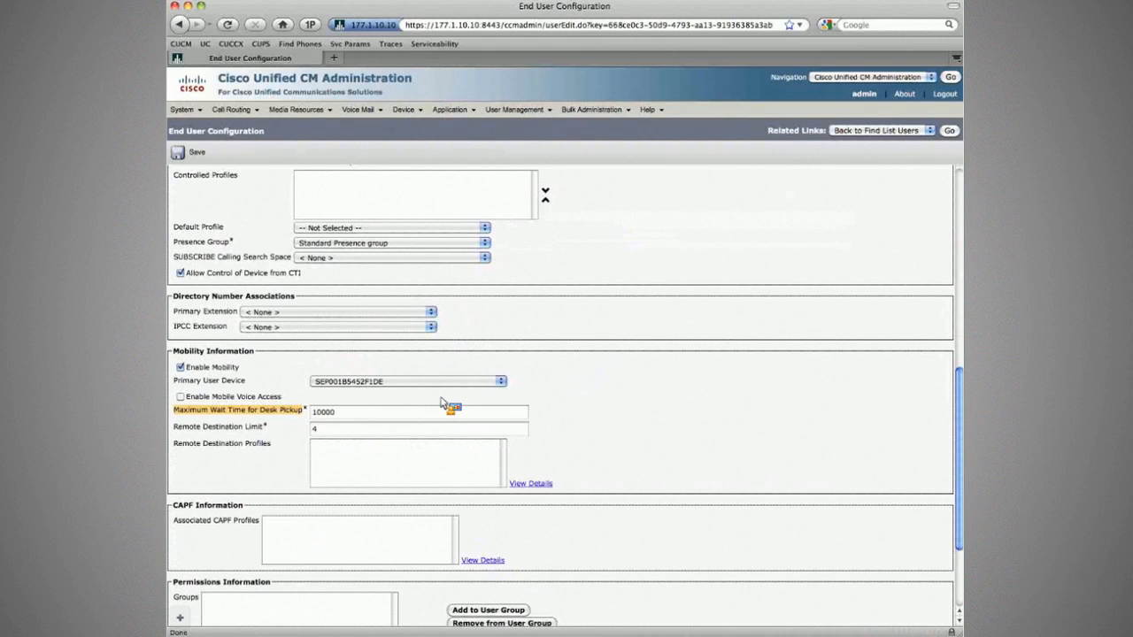
{"action": "left_click", "coordinate": [217, 415]}
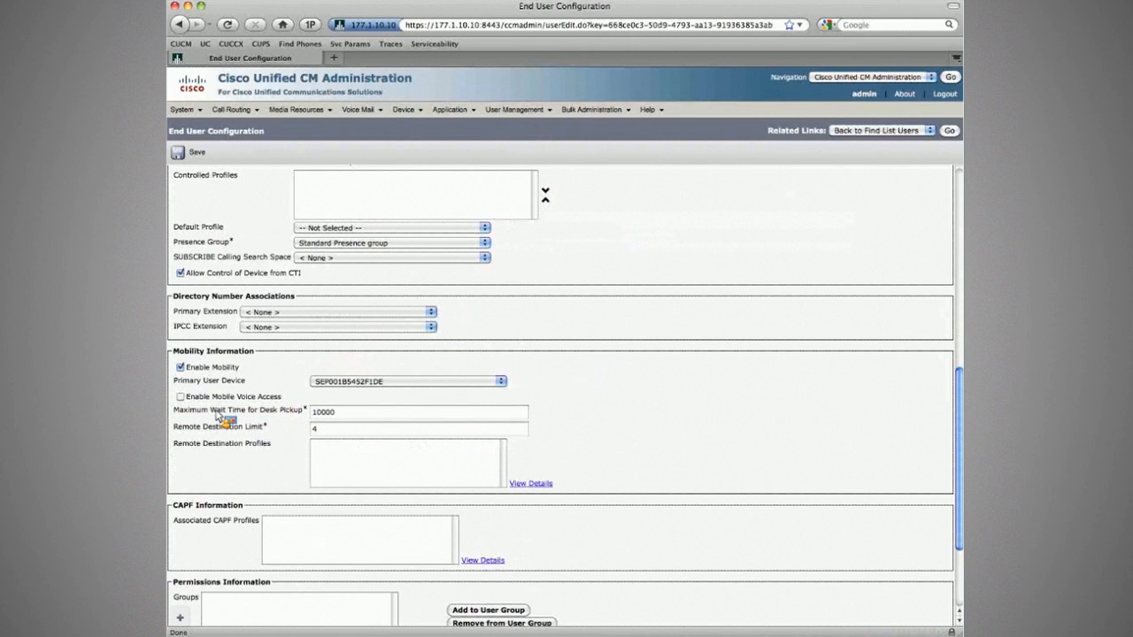
{"action": "triple_click", "coordinate": [217, 416]}
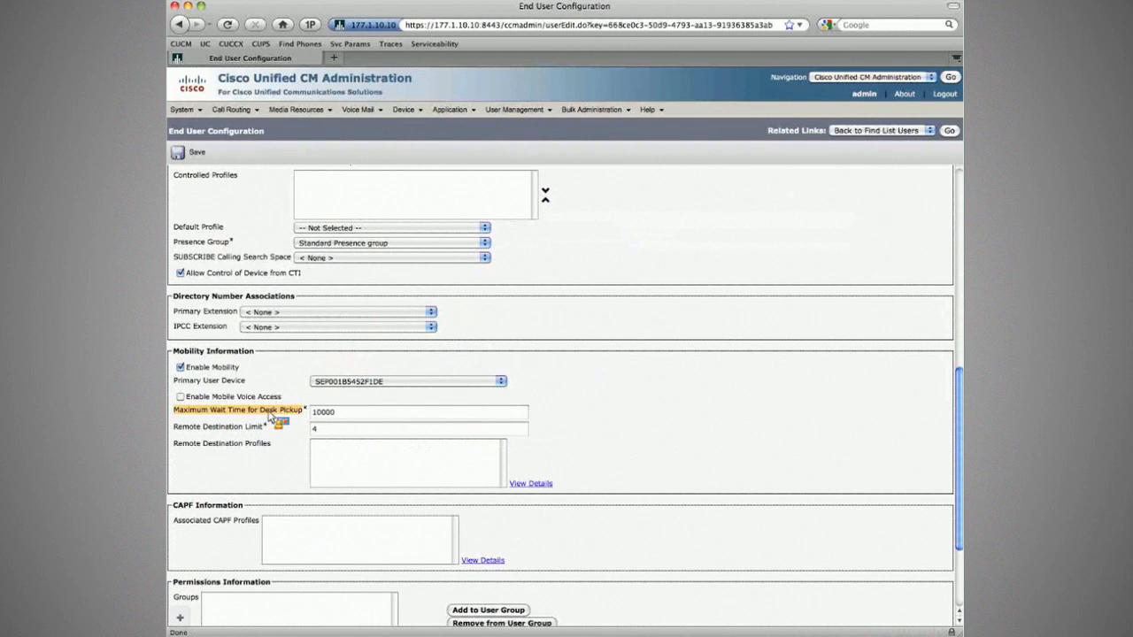
{"action": "left_click", "coordinate": [337, 413]}
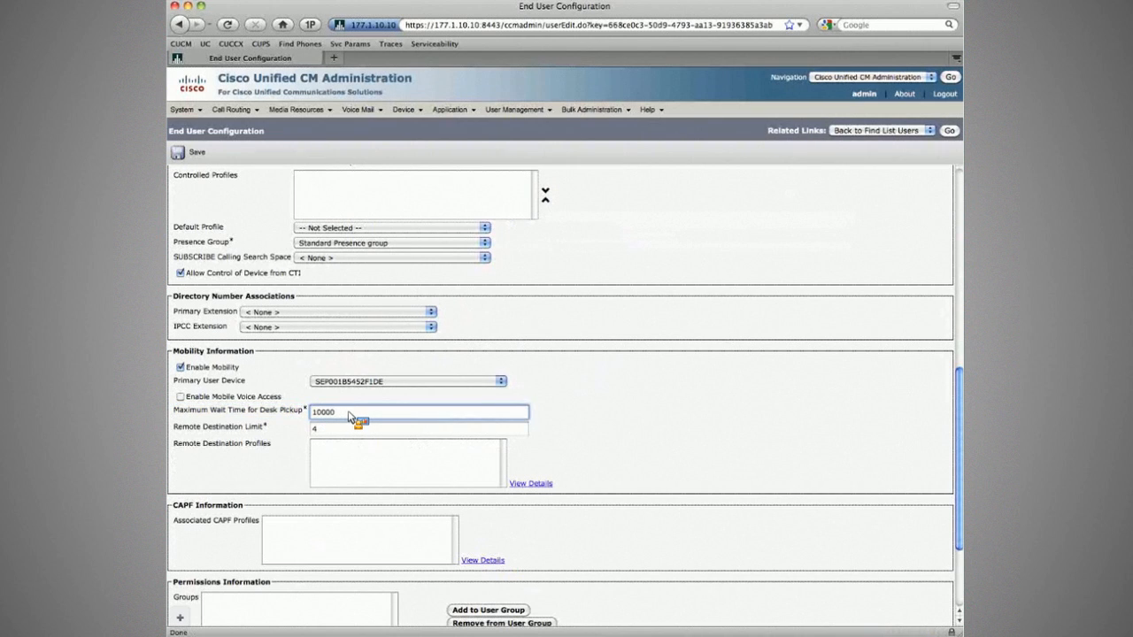
{"action": "key", "text": "shift+Left"}
{"action": "key", "text": "shift+Left"}
{"action": "key", "text": "shift+Left"}
{"action": "key", "text": "Left"}
{"action": "type", "text": ","}
{"action": "key", "text": "BackSpace"}
{"action": "scroll", "coordinate": [196, 430], "scroll_direction": "up", "scroll_amount": 1}
{"action": "triple_click", "coordinate": [199, 431]}
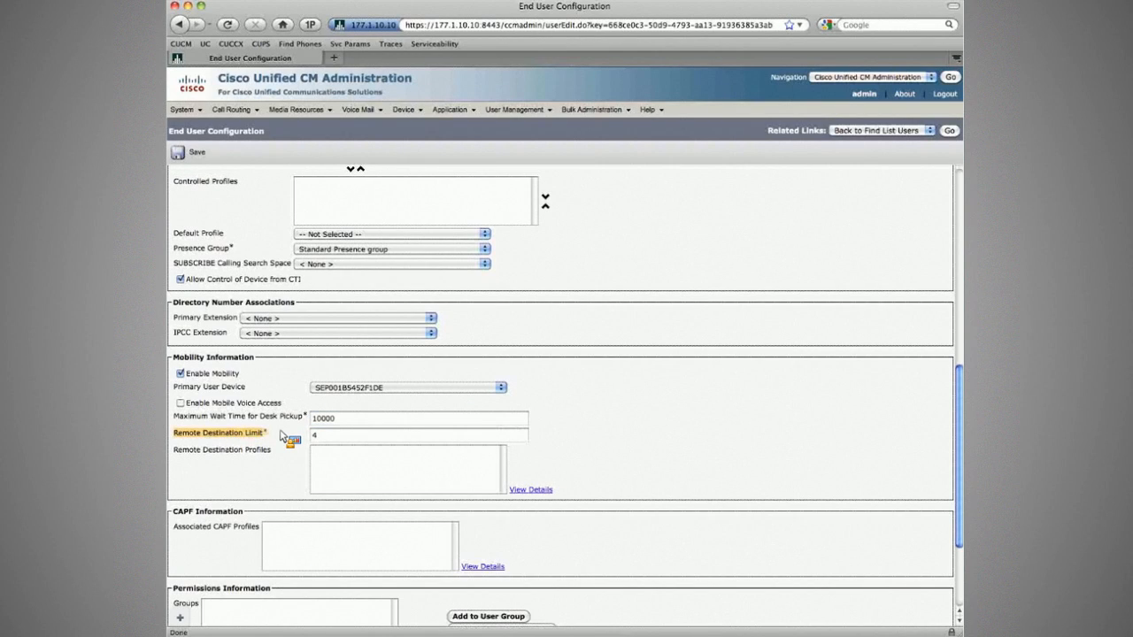
{"action": "left_click", "coordinate": [281, 436]}
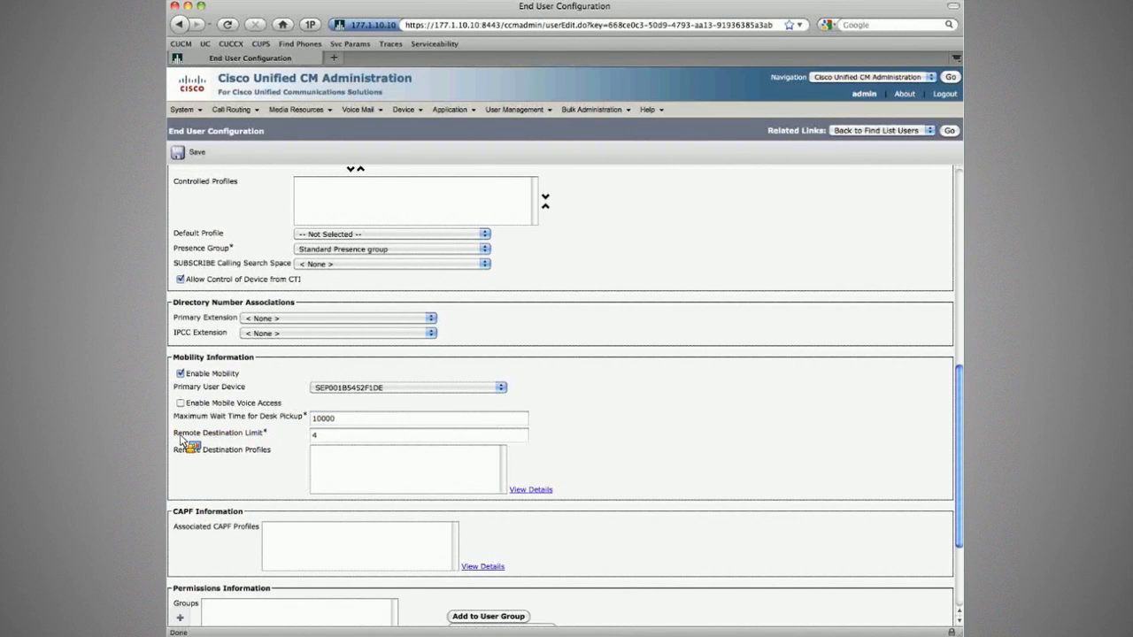
{"action": "left_click_drag", "start_coordinate": [181, 440], "coordinate": [272, 438]}
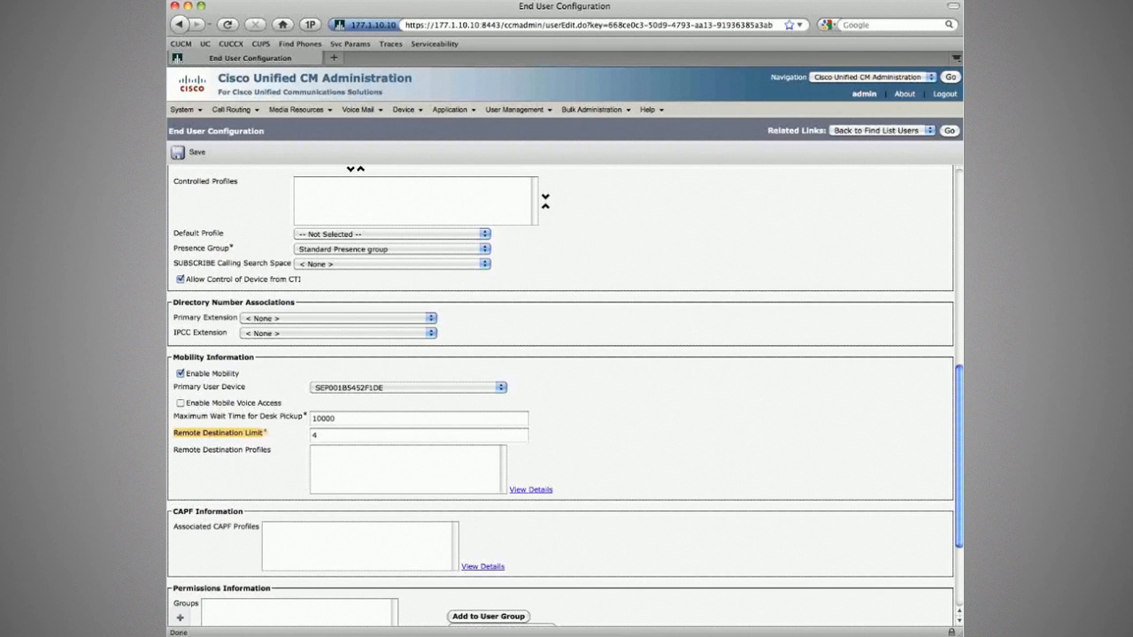
{"action": "left_click", "coordinate": [275, 427]}
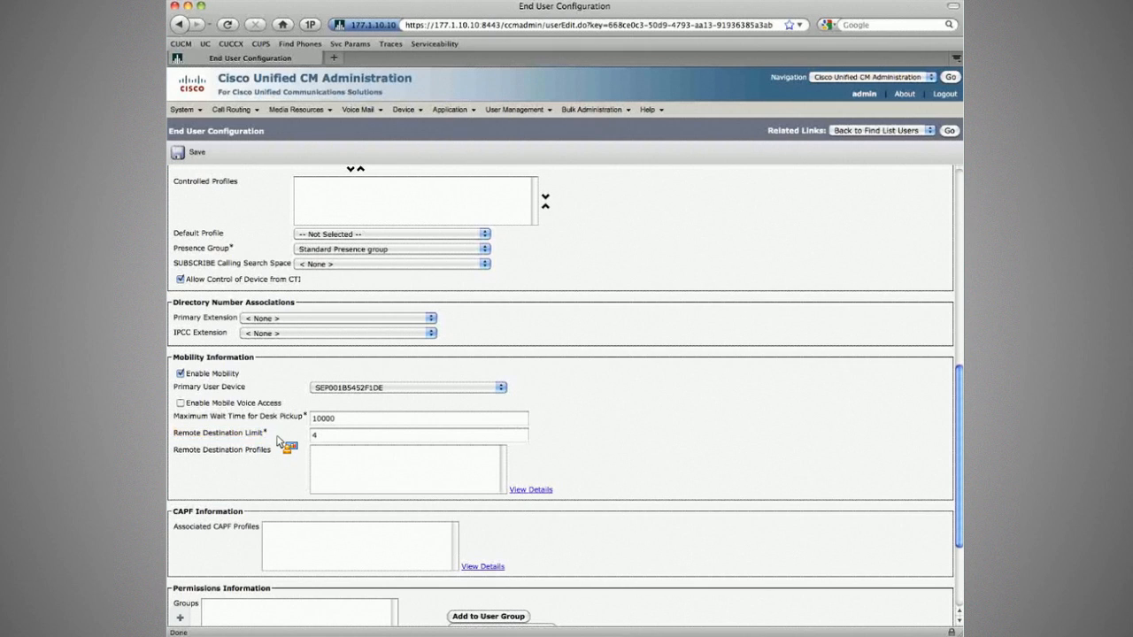
{"action": "left_click_drag", "start_coordinate": [277, 440], "coordinate": [310, 436]}
{"action": "key", "text": "super+Tab"}
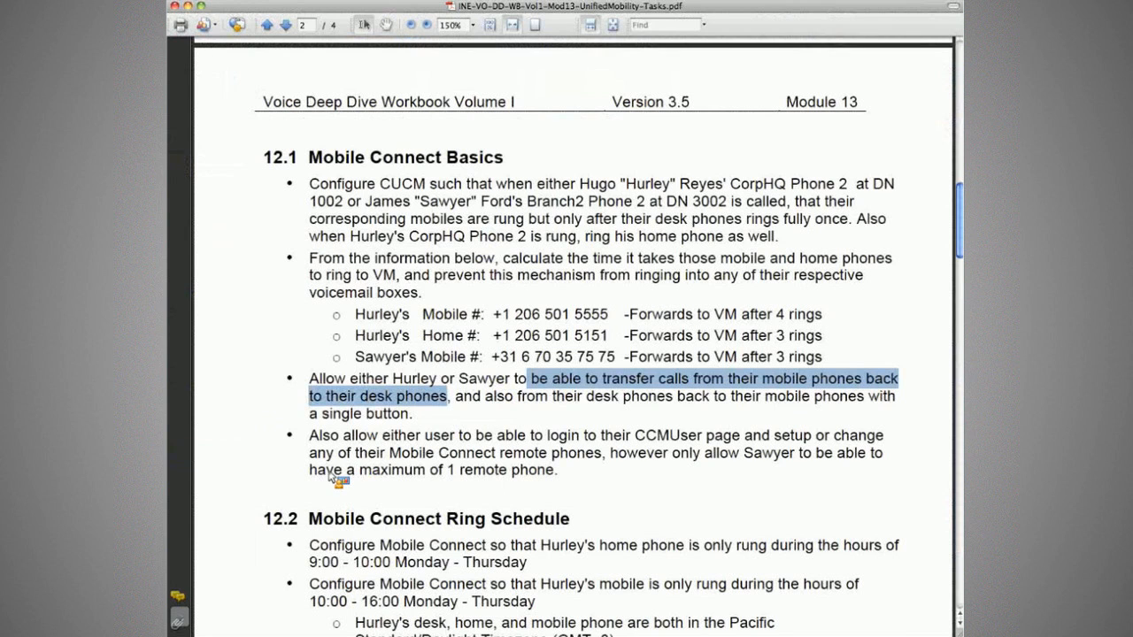
{"action": "left_click_drag", "start_coordinate": [329, 475], "coordinate": [490, 533]}
{"action": "key", "text": "super+Tab"}
Add the user to the Standard CCM End Users group via a 'contains end' search and save.
{"action": "scroll", "coordinate": [296, 441], "scroll_direction": "down", "scroll_amount": 3}
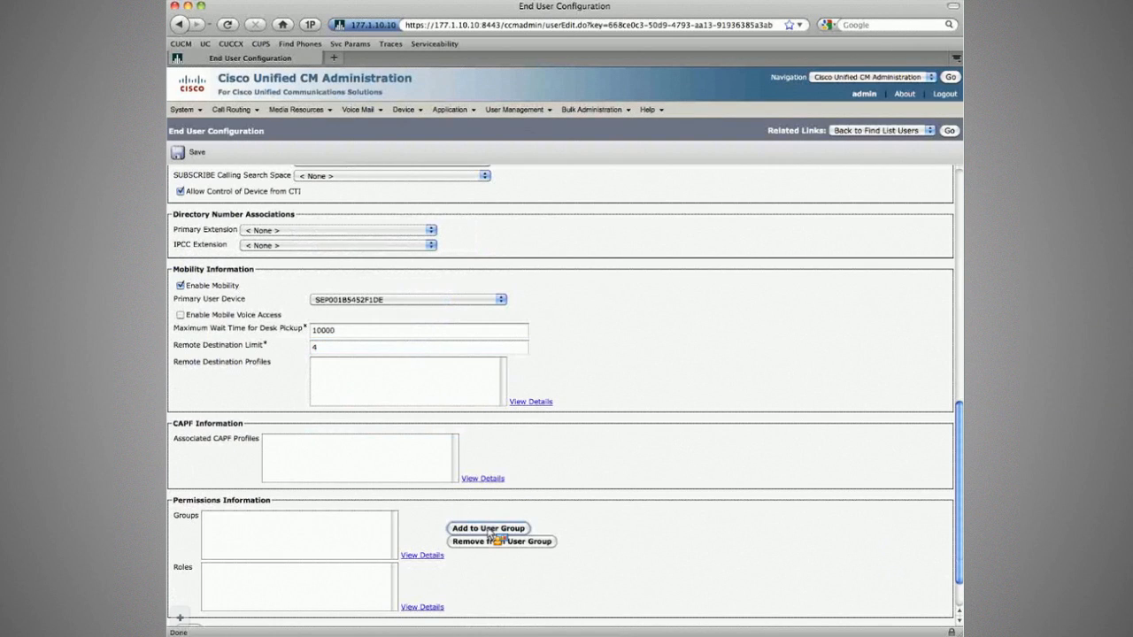
{"action": "left_click", "coordinate": [490, 530]}
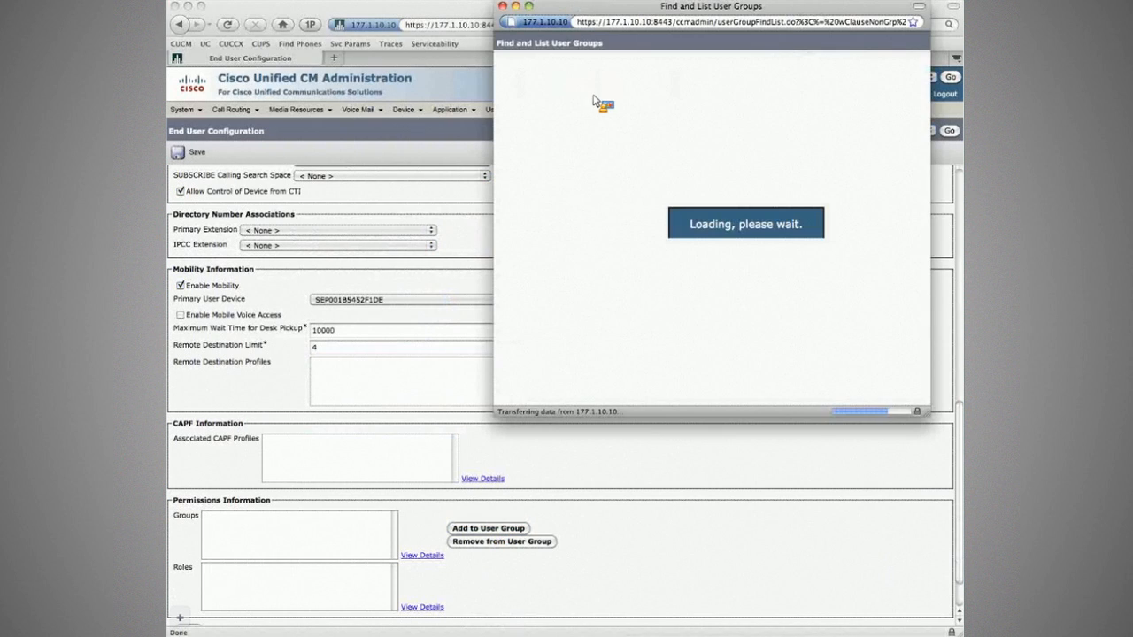
{"action": "left_click", "coordinate": [655, 87]}
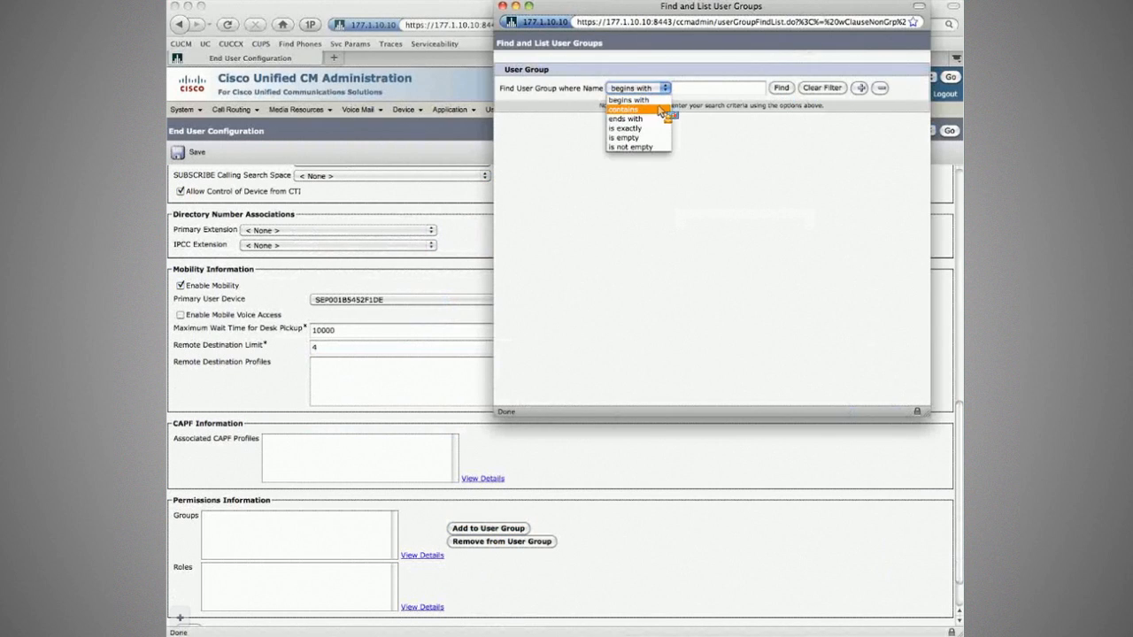
{"action": "left_click", "coordinate": [651, 110]}
{"action": "left_click", "coordinate": [702, 89]}
{"action": "type", "text": "end"}
{"action": "key", "text": "Return"}
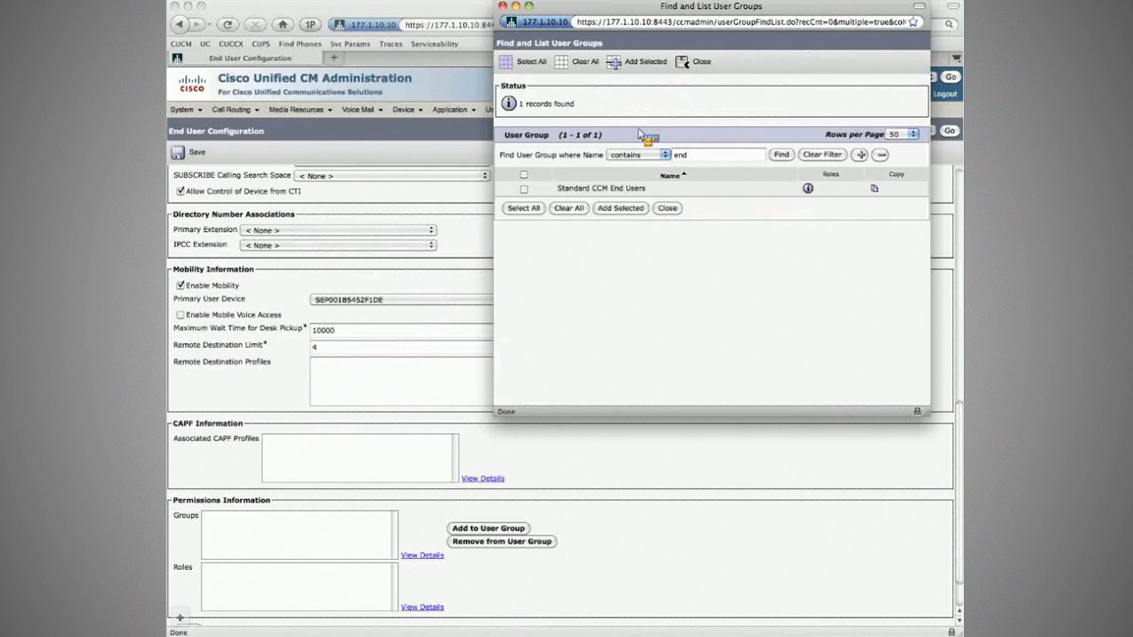
{"action": "left_click", "coordinate": [525, 190]}
{"action": "left_click", "coordinate": [620, 208]}
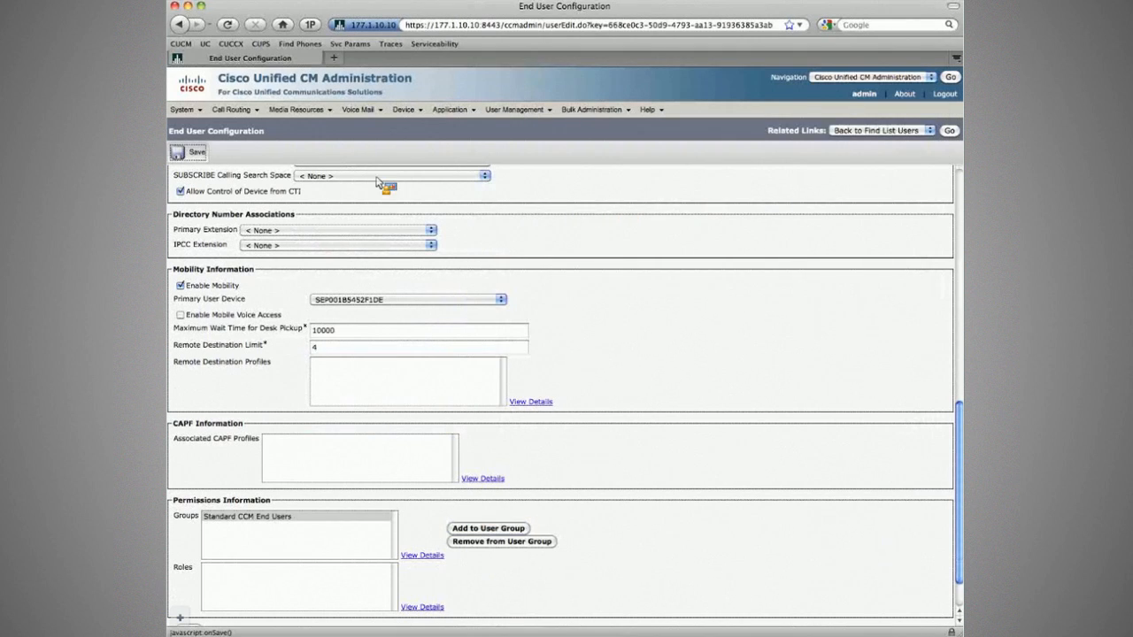
{"action": "left_click", "coordinate": [183, 154]}
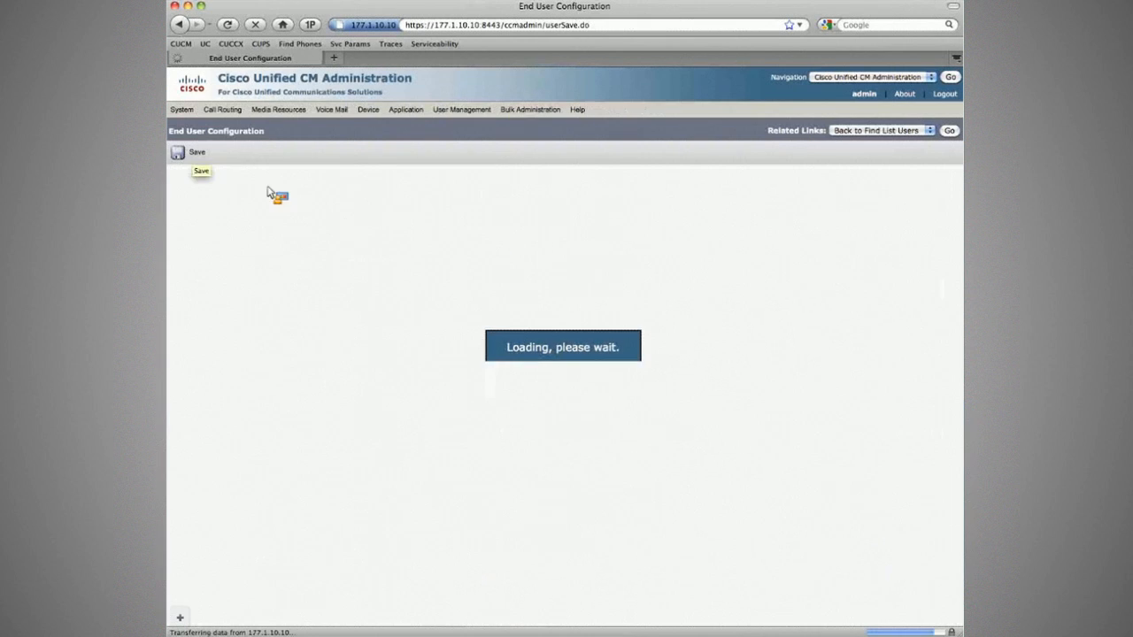
Set the primary extension to 1002 and select the 10000 desk pickup wait time value.
{"action": "scroll", "coordinate": [779, 359], "scroll_direction": "down", "scroll_amount": 5}
{"action": "left_click", "coordinate": [285, 232]}
{"action": "left_click_drag", "start_coordinate": [285, 239], "coordinate": [374, 526]}
{"action": "left_click", "coordinate": [374, 526]}
{"action": "scroll", "coordinate": [620, 516], "scroll_direction": "down", "scroll_amount": 3}
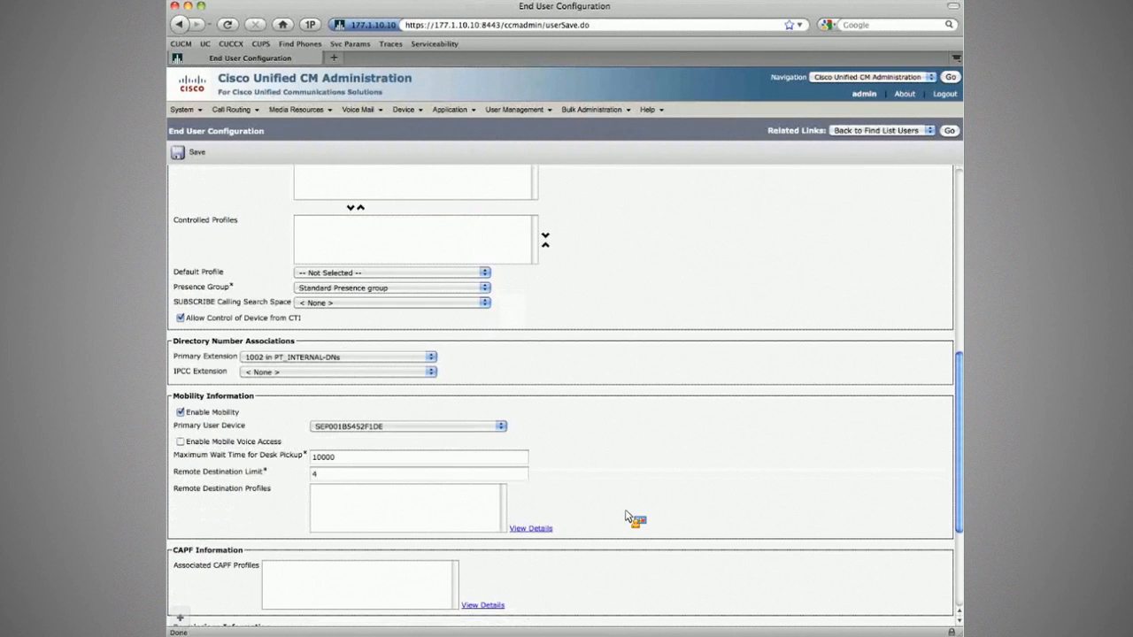
{"action": "scroll", "coordinate": [626, 516], "scroll_direction": "down", "scroll_amount": 3}
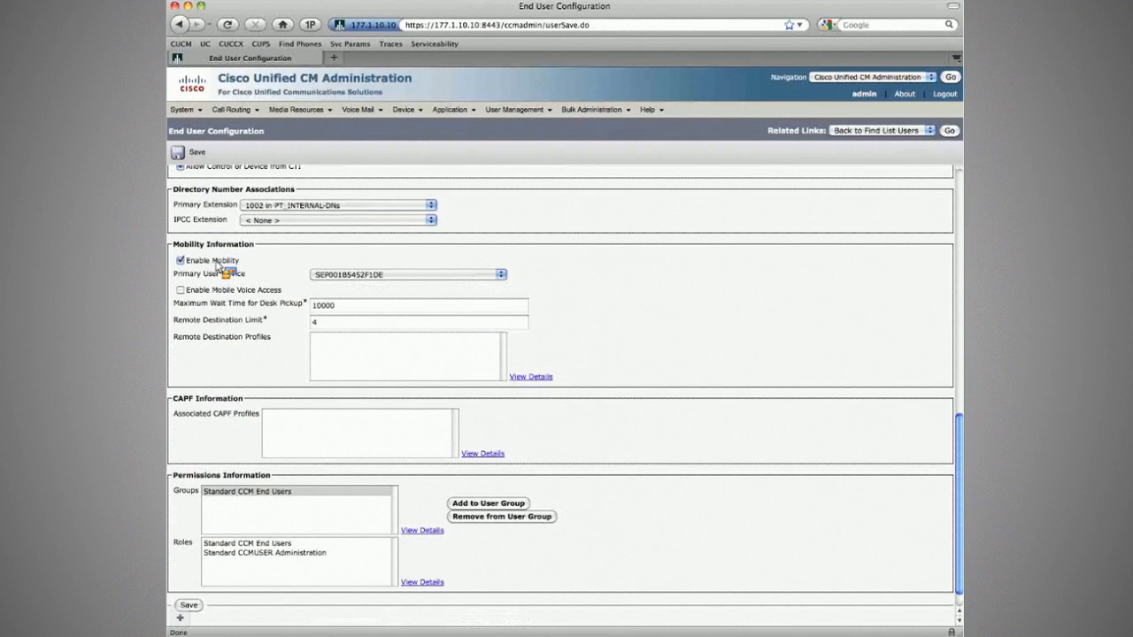
{"action": "scroll", "coordinate": [473, 294], "scroll_direction": "down", "scroll_amount": 1}
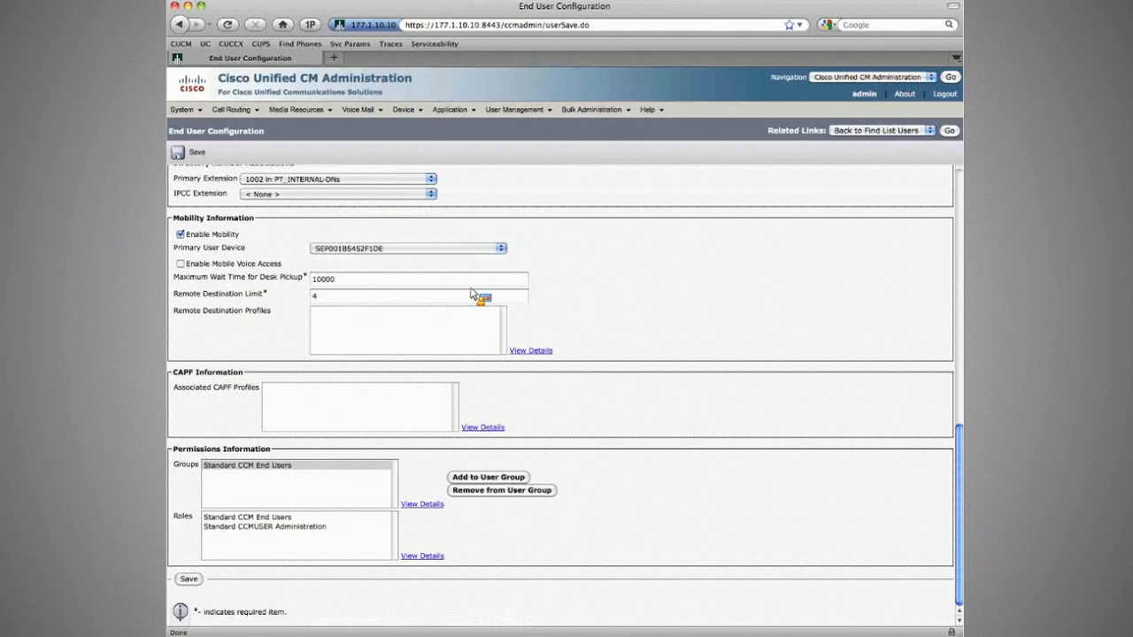
{"action": "double_click", "coordinate": [312, 281]}
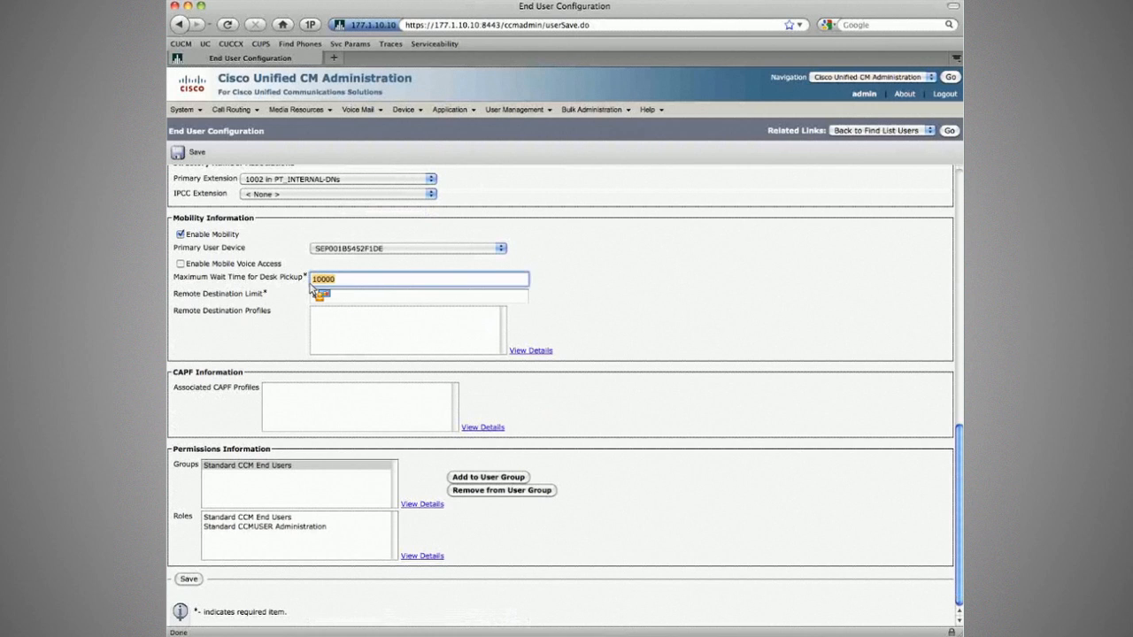
{"action": "left_click_drag", "start_coordinate": [309, 284], "coordinate": [705, 505]}
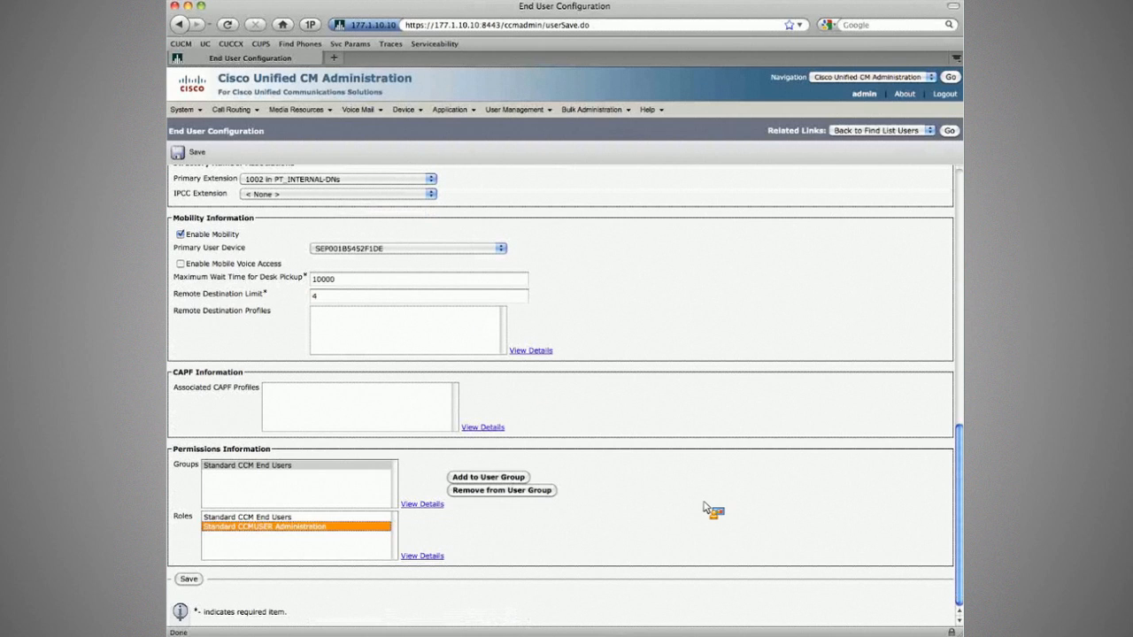
{"action": "left_click_drag", "start_coordinate": [705, 505], "coordinate": [629, 509]}
{"action": "left_click_drag", "start_coordinate": [628, 513], "coordinate": [938, 314]}
Open the other mobility user's End User Configuration page.
{"action": "key", "text": "super+Tab"}
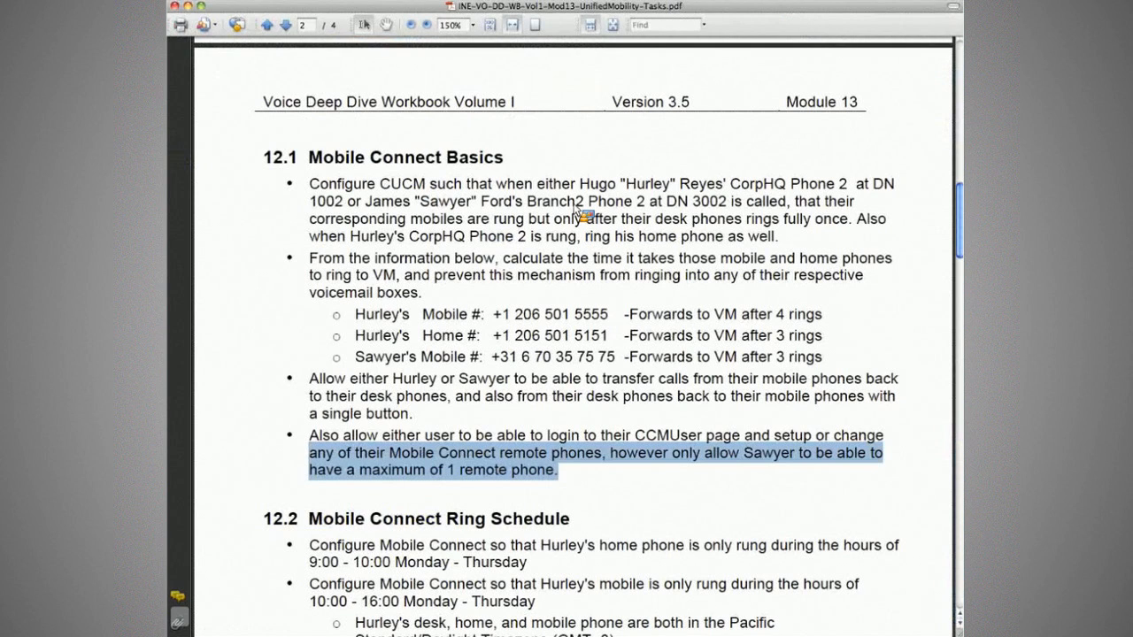
{"action": "key", "text": "super+Tab"}
{"action": "left_click_drag", "start_coordinate": [578, 207], "coordinate": [238, 431]}
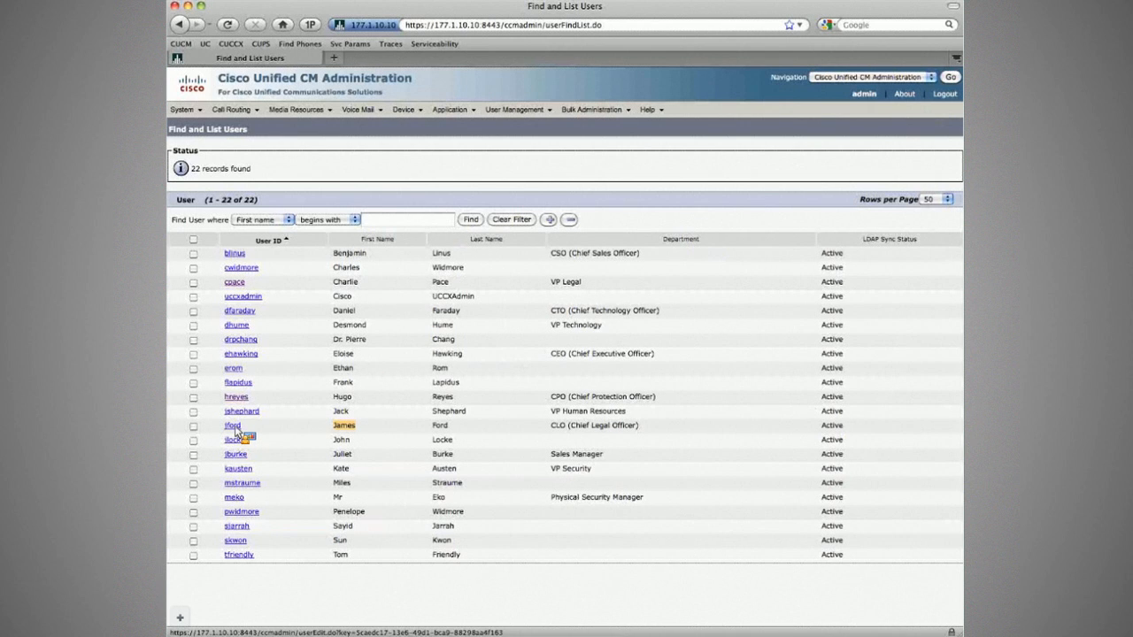
{"action": "left_click", "coordinate": [233, 426]}
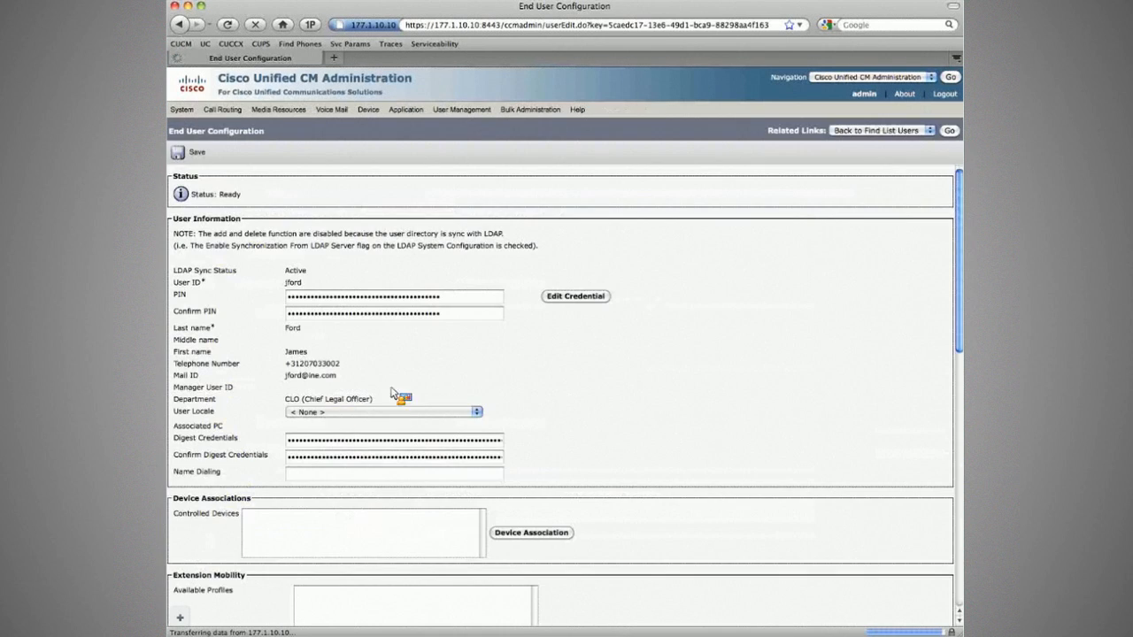
Associate phone SEP001AA1CF1A93 (Branch2 Phone2, DN 3002) with this user as a controlled device.
{"action": "scroll", "coordinate": [501, 398], "scroll_direction": "down", "scroll_amount": 1}
{"action": "left_click", "coordinate": [531, 475]}
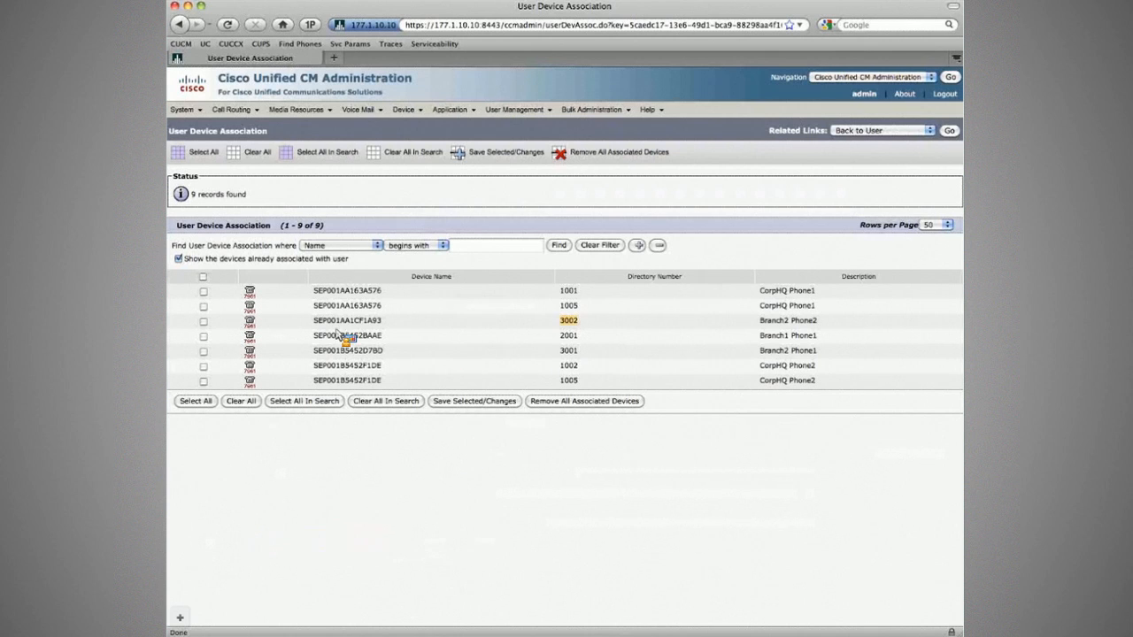
{"action": "left_click", "coordinate": [203, 321]}
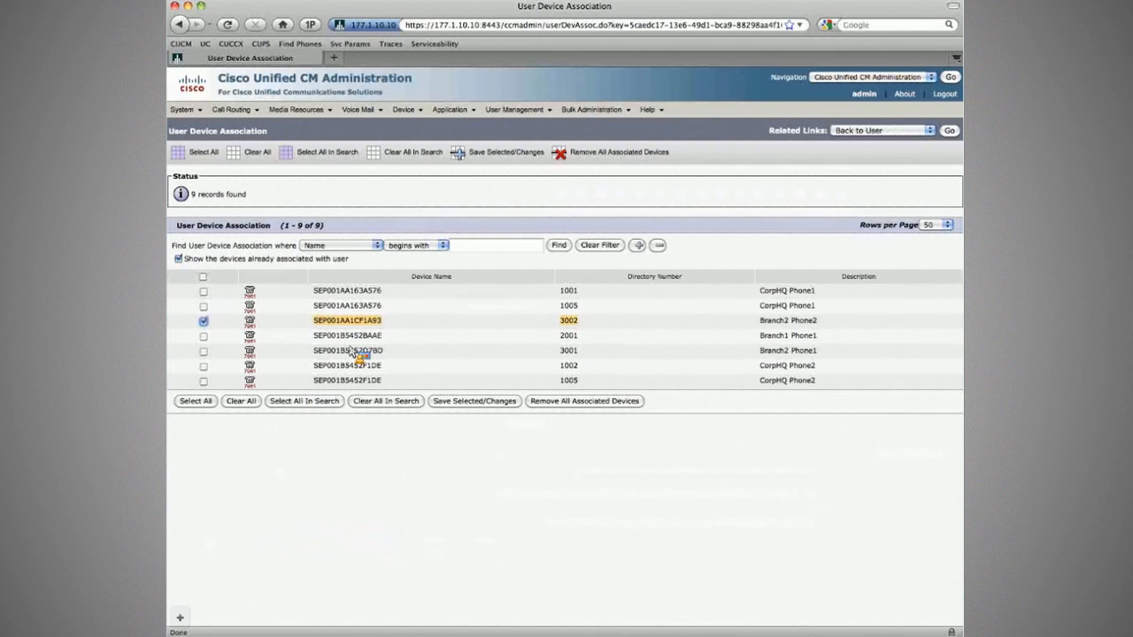
{"action": "left_click", "coordinate": [496, 404]}
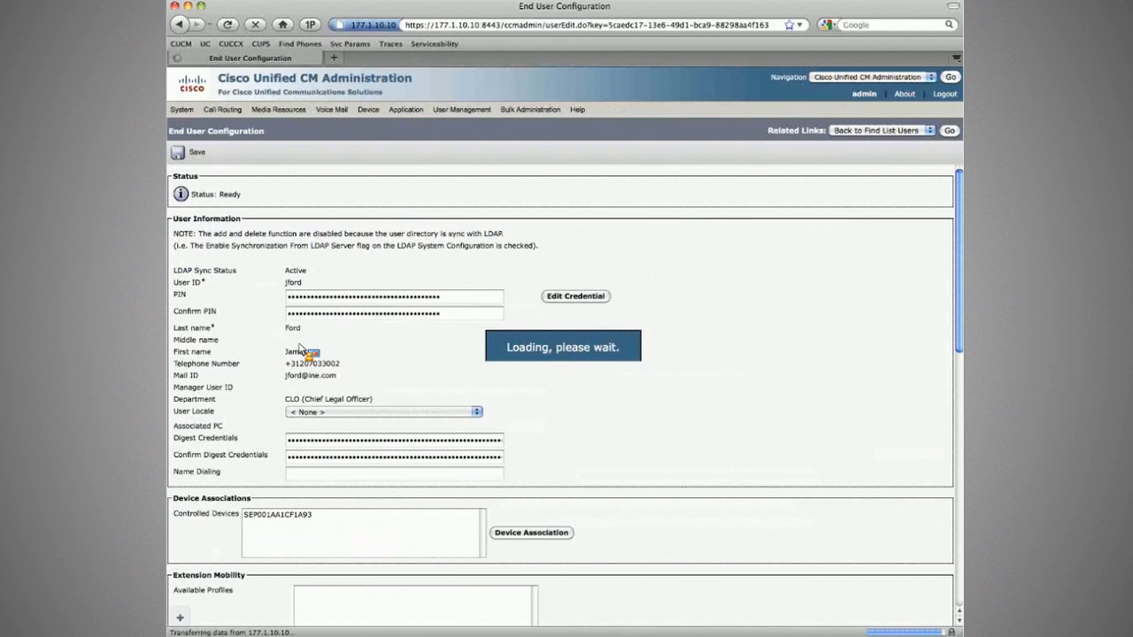
{"action": "scroll", "coordinate": [299, 344], "scroll_direction": "down", "scroll_amount": 4}
{"action": "left_click", "coordinate": [298, 340]}
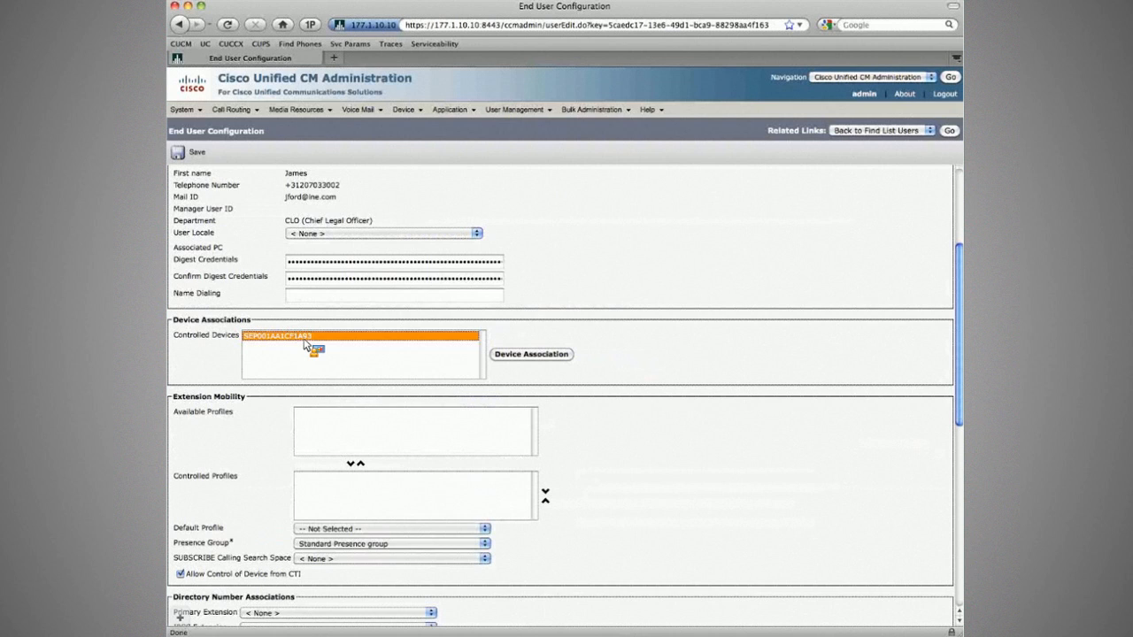
Enable mobility with SEP001AA1CF1A93 as primary device and remote destination limit 1, then save.
{"action": "scroll", "coordinate": [332, 416], "scroll_direction": "down", "scroll_amount": 3}
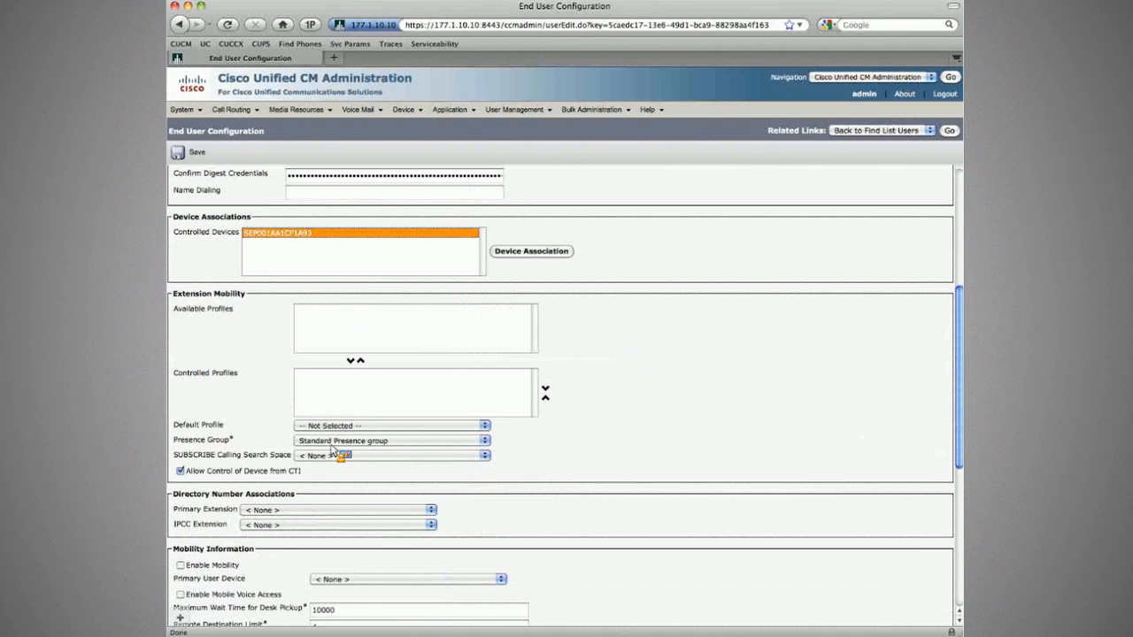
{"action": "scroll", "coordinate": [332, 452], "scroll_direction": "down", "scroll_amount": 1}
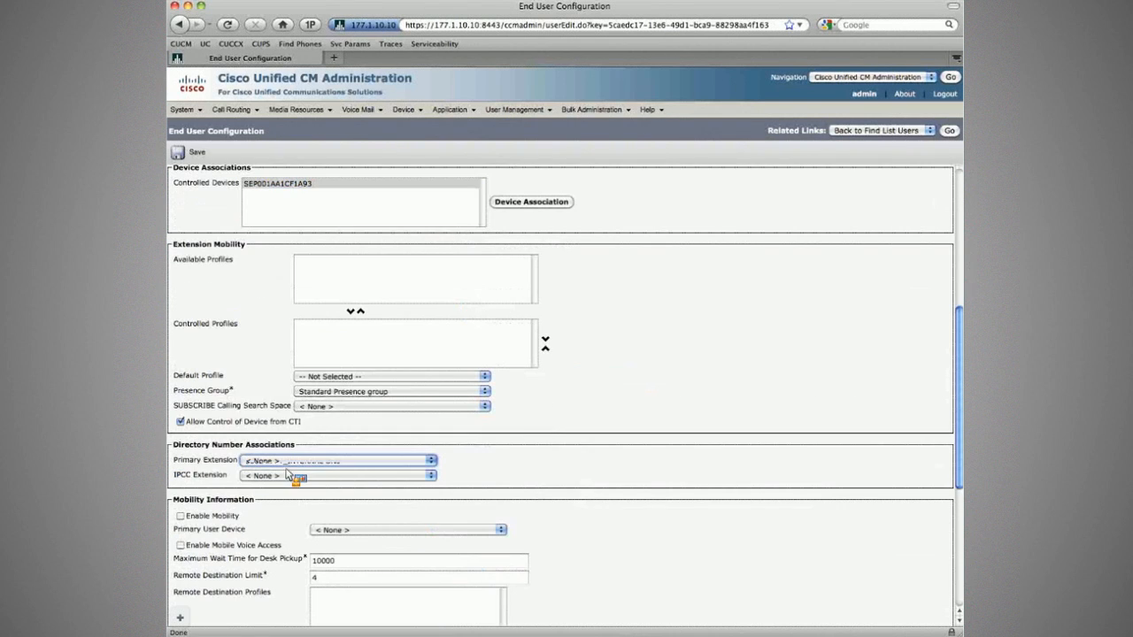
{"action": "left_click", "coordinate": [182, 516]}
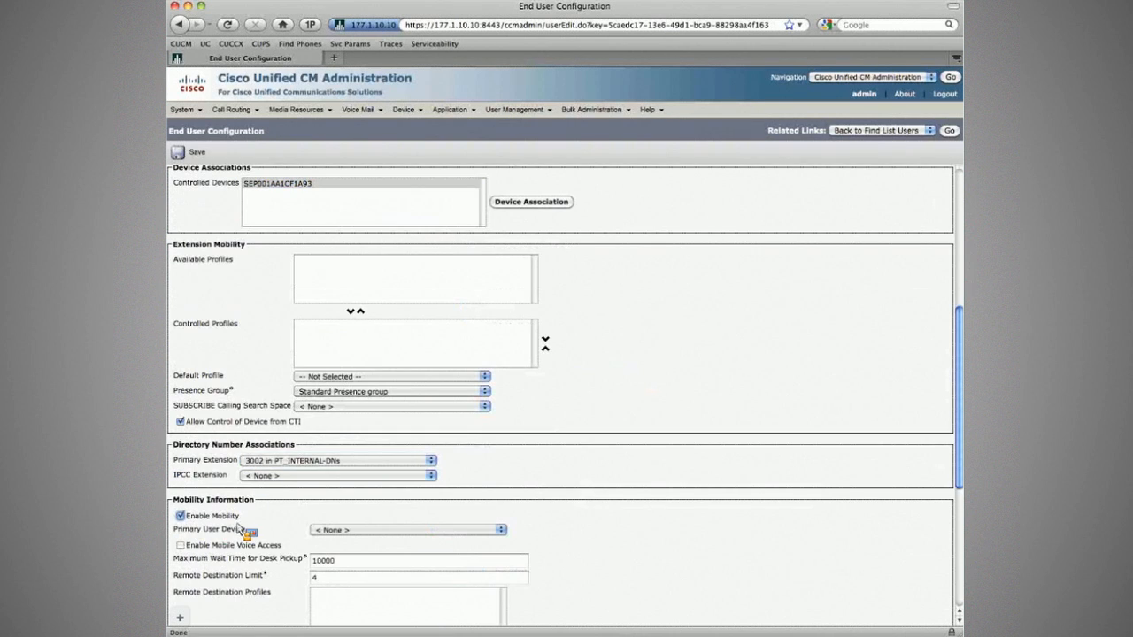
{"action": "left_click", "coordinate": [346, 531]}
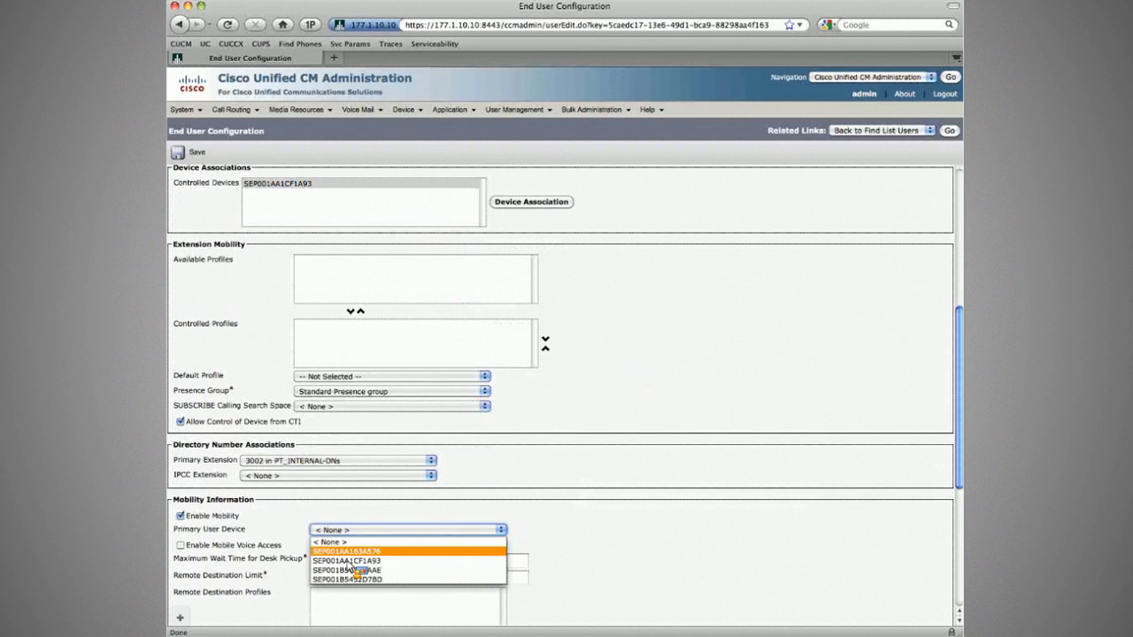
{"action": "left_click", "coordinate": [347, 561]}
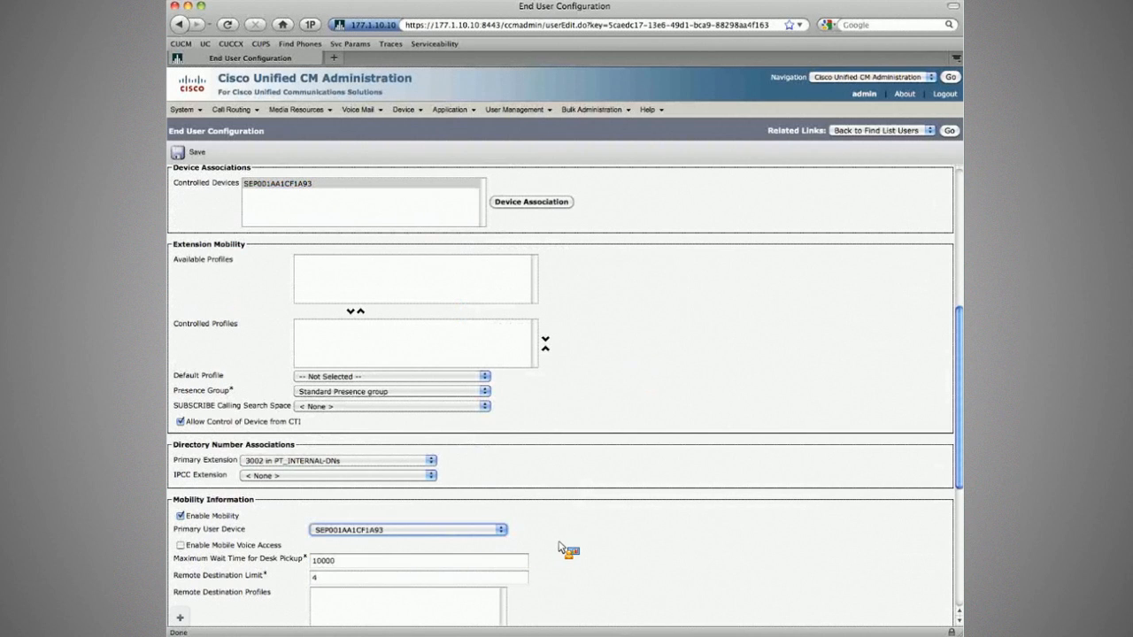
{"action": "scroll", "coordinate": [560, 548], "scroll_direction": "down", "scroll_amount": 5}
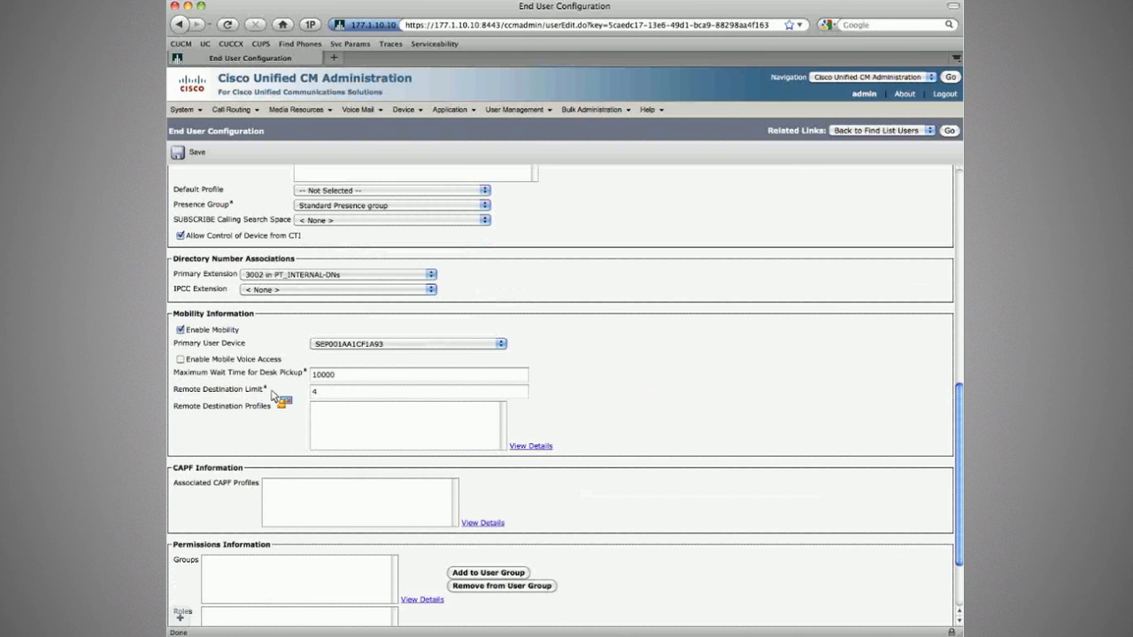
{"action": "double_click", "coordinate": [519, 391]}
{"action": "type", "text": "1"}
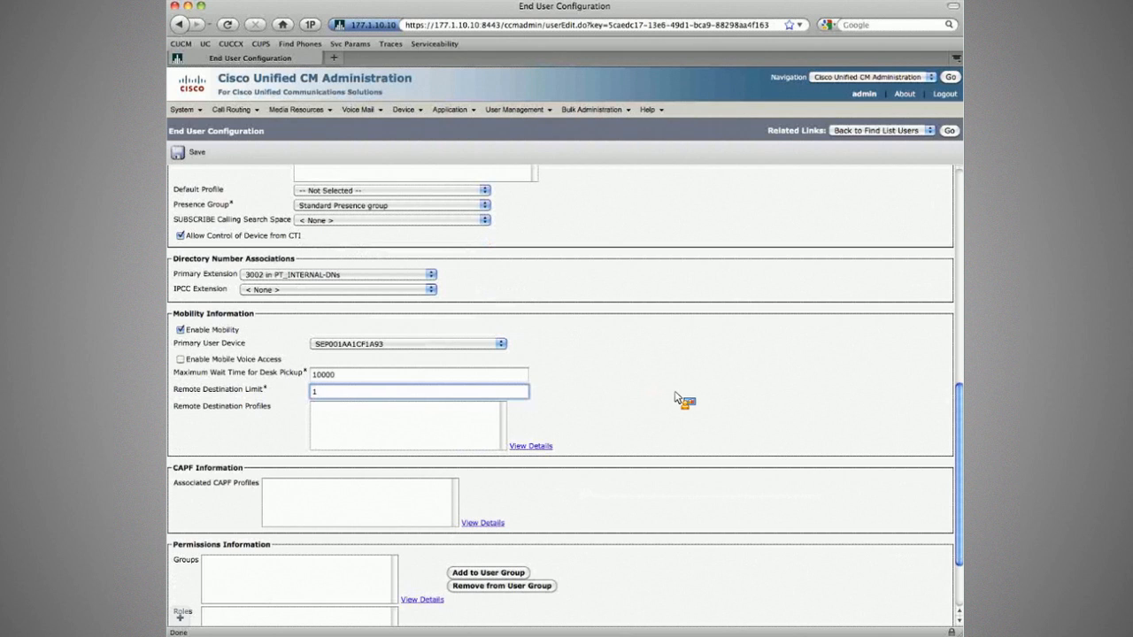
{"action": "scroll", "coordinate": [678, 398], "scroll_direction": "down", "scroll_amount": 1}
{"action": "left_click", "coordinate": [488, 528]}
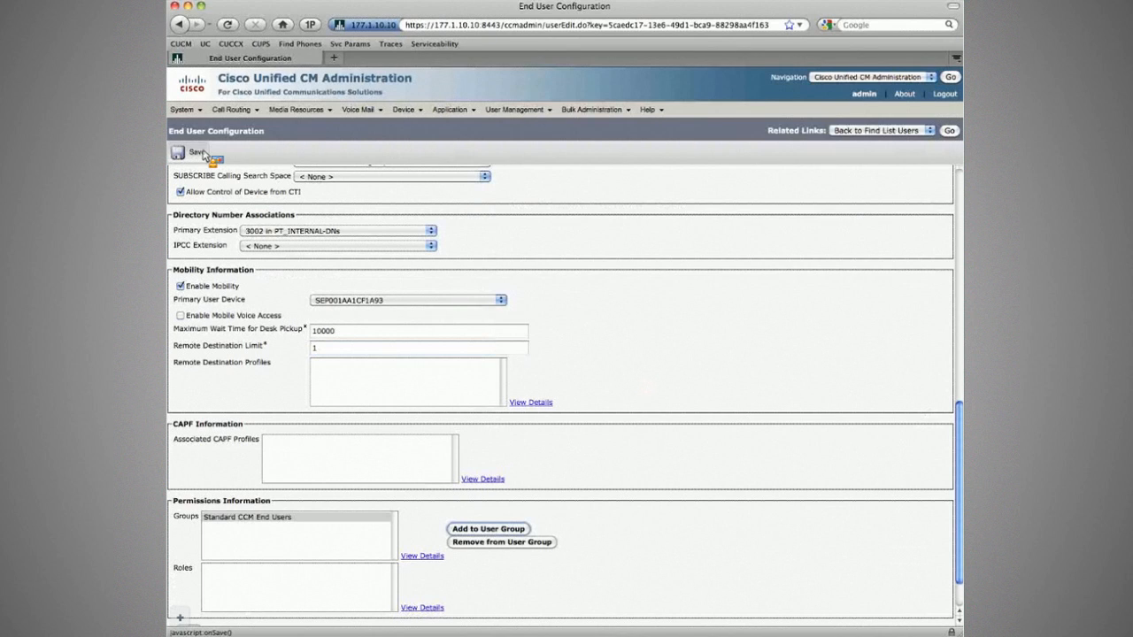
{"action": "left_click", "coordinate": [196, 152]}
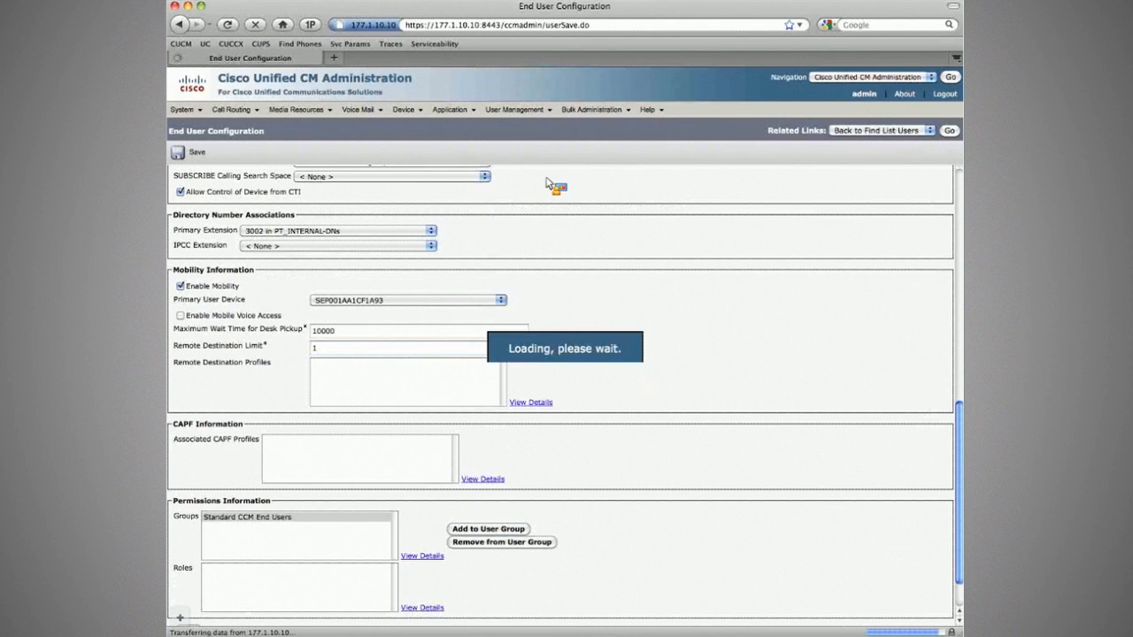
Review the saved primary user device setting and the Standard CCMUSER Administration role.
{"action": "scroll", "coordinate": [517, 208], "scroll_direction": "down", "scroll_amount": 3}
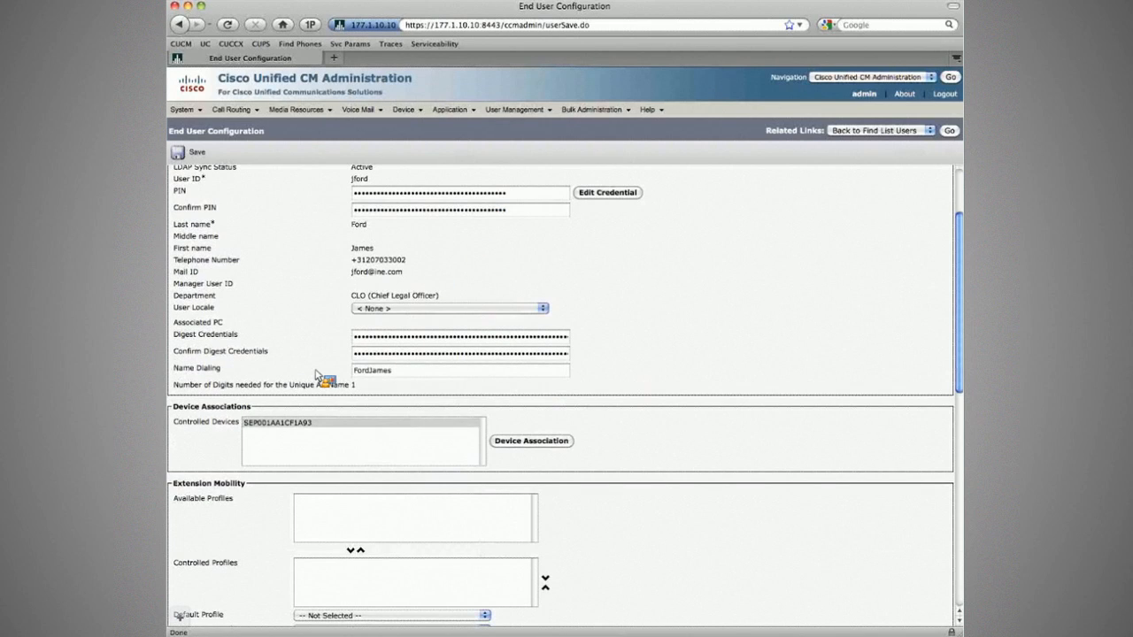
{"action": "scroll", "coordinate": [316, 375], "scroll_direction": "down", "scroll_amount": 2}
{"action": "left_click", "coordinate": [324, 374]}
{"action": "scroll", "coordinate": [421, 442], "scroll_direction": "down", "scroll_amount": 2}
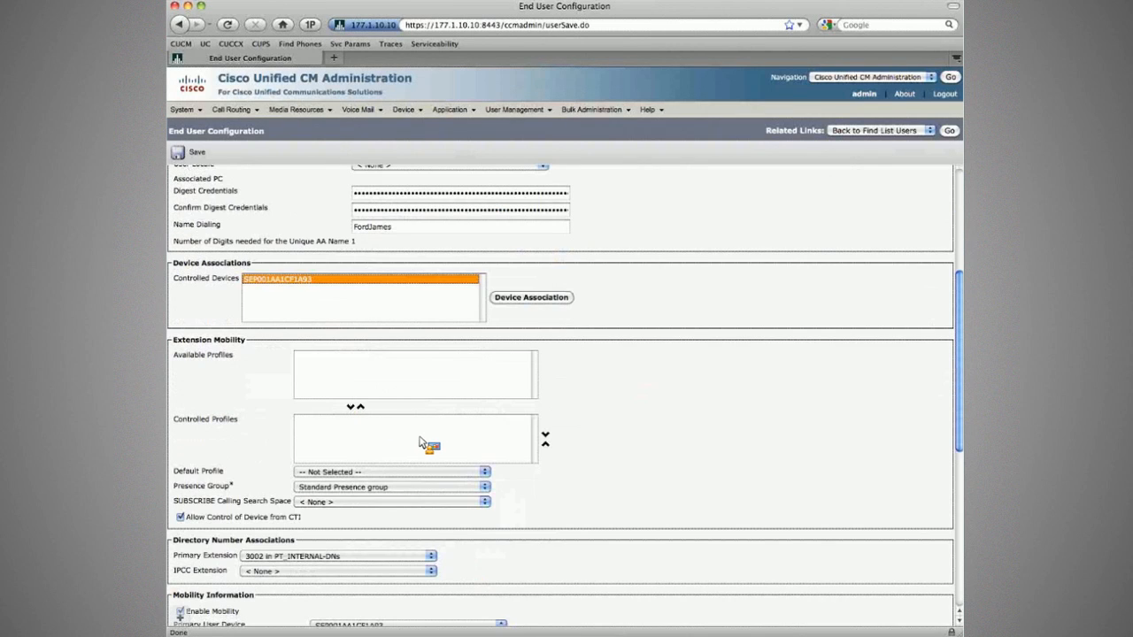
{"action": "scroll", "coordinate": [419, 436], "scroll_direction": "down", "scroll_amount": 10}
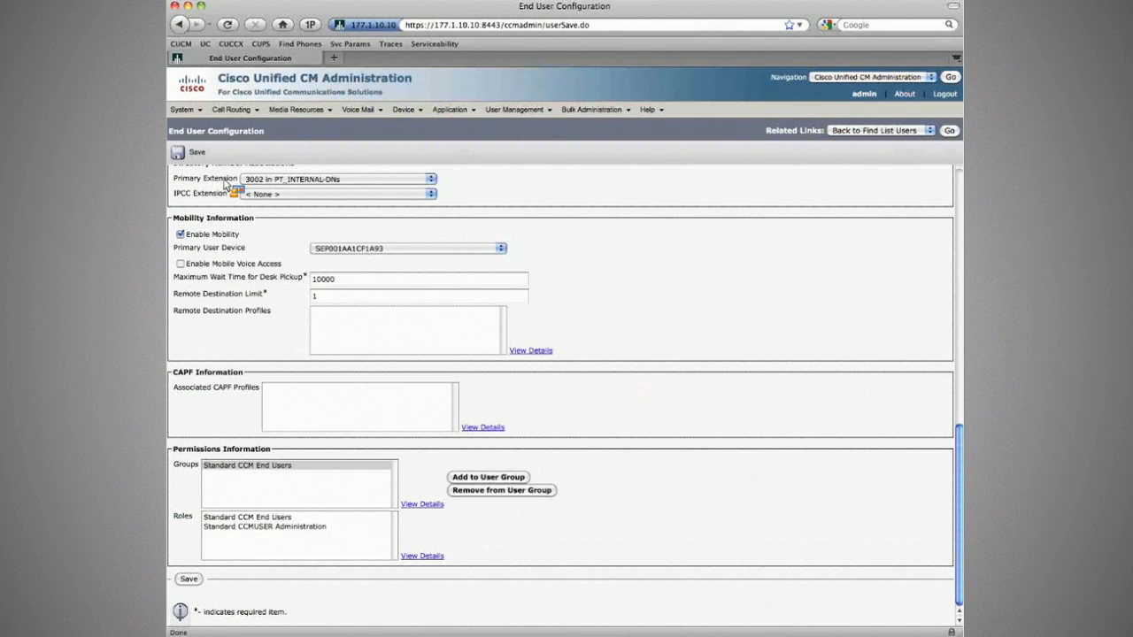
{"action": "left_click", "coordinate": [388, 249]}
{"action": "left_click", "coordinate": [367, 328]}
{"action": "left_click", "coordinate": [269, 526]}
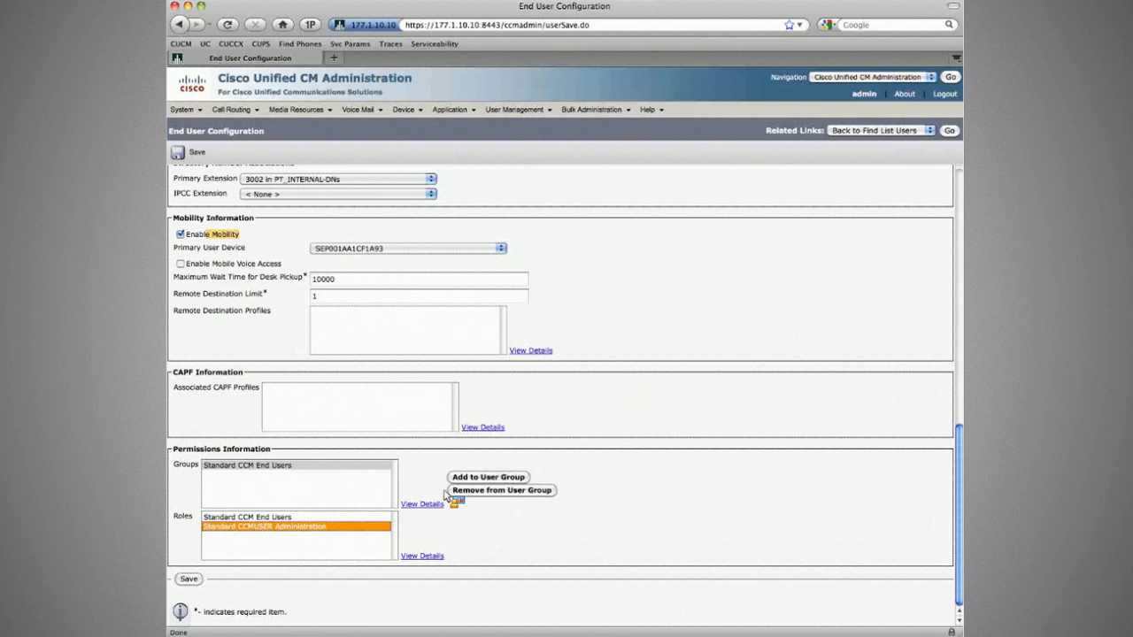
{"action": "left_click", "coordinate": [695, 476]}
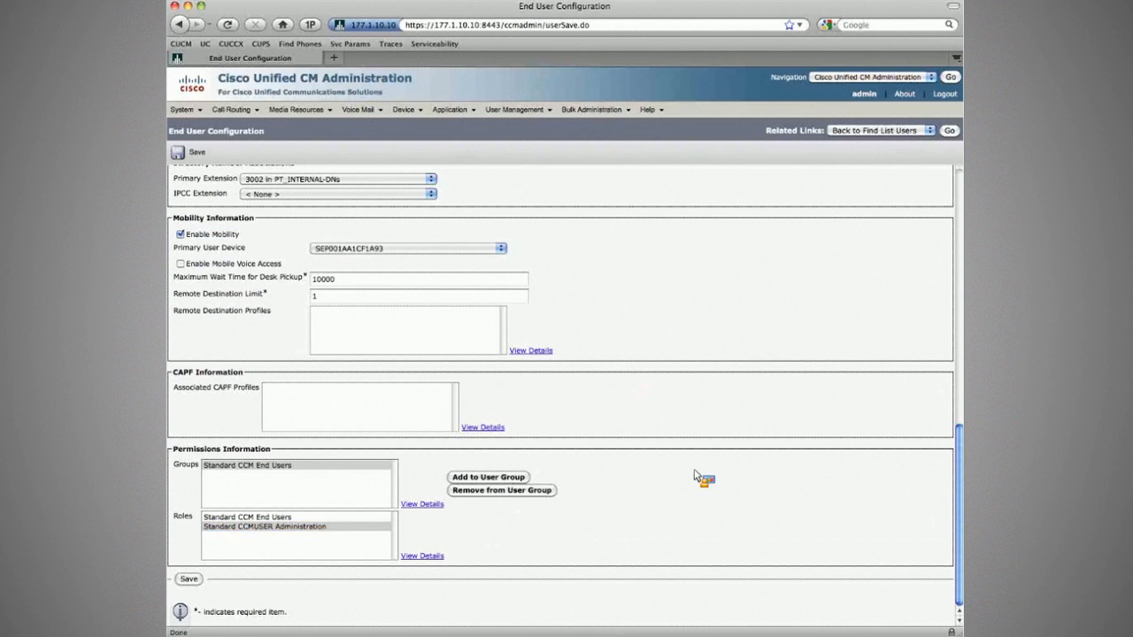
{"action": "key", "text": "super+Tab"}
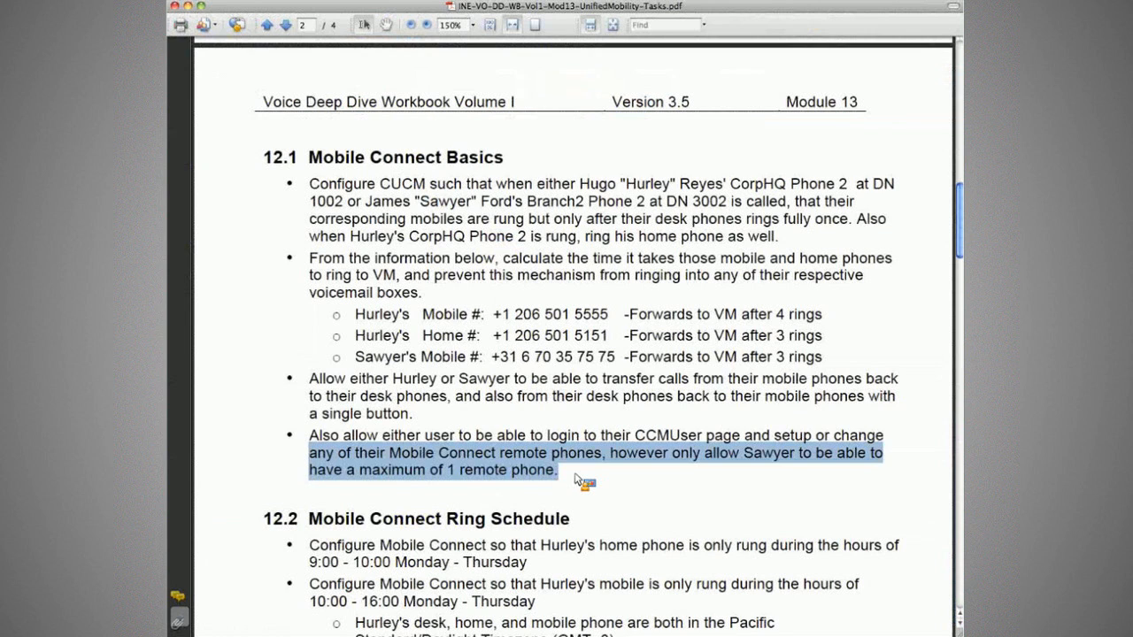
{"action": "left_click", "coordinate": [577, 479]}
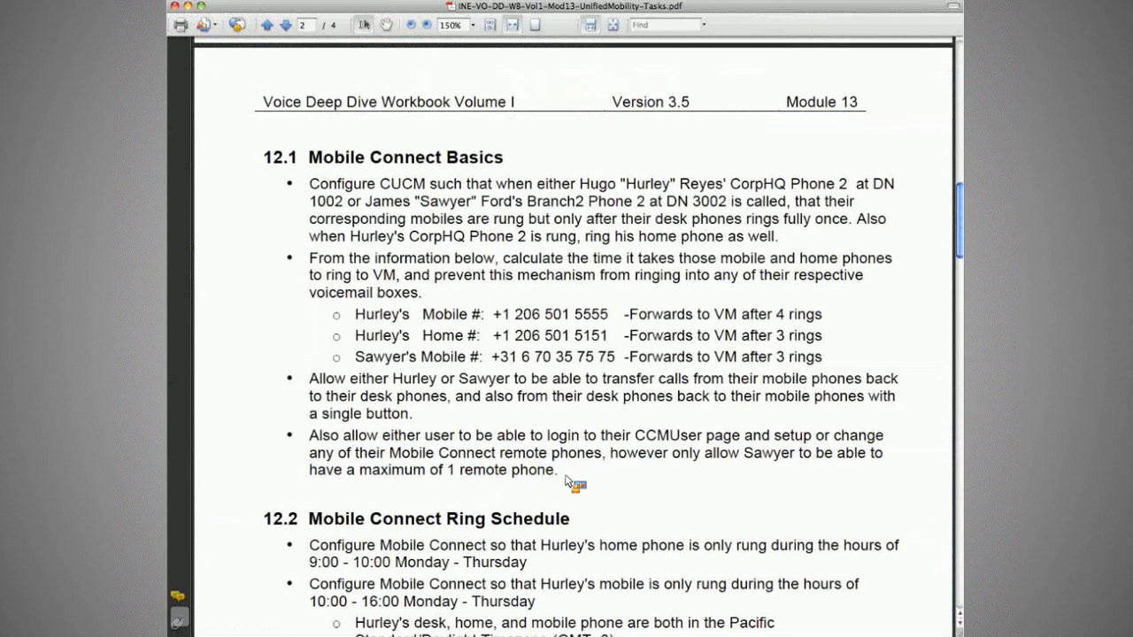
{"action": "left_click_drag", "start_coordinate": [571, 479], "coordinate": [308, 432]}
{"action": "left_click", "coordinate": [317, 429]}
{"action": "left_click_drag", "start_coordinate": [310, 379], "coordinate": [417, 416]}
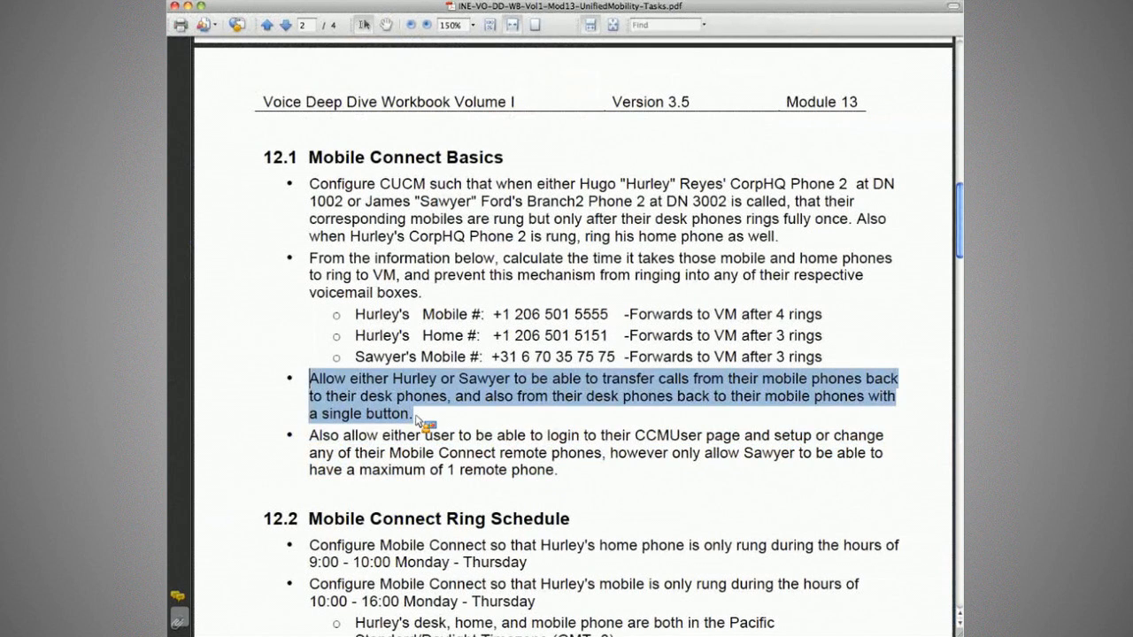
{"action": "left_click", "coordinate": [420, 422]}
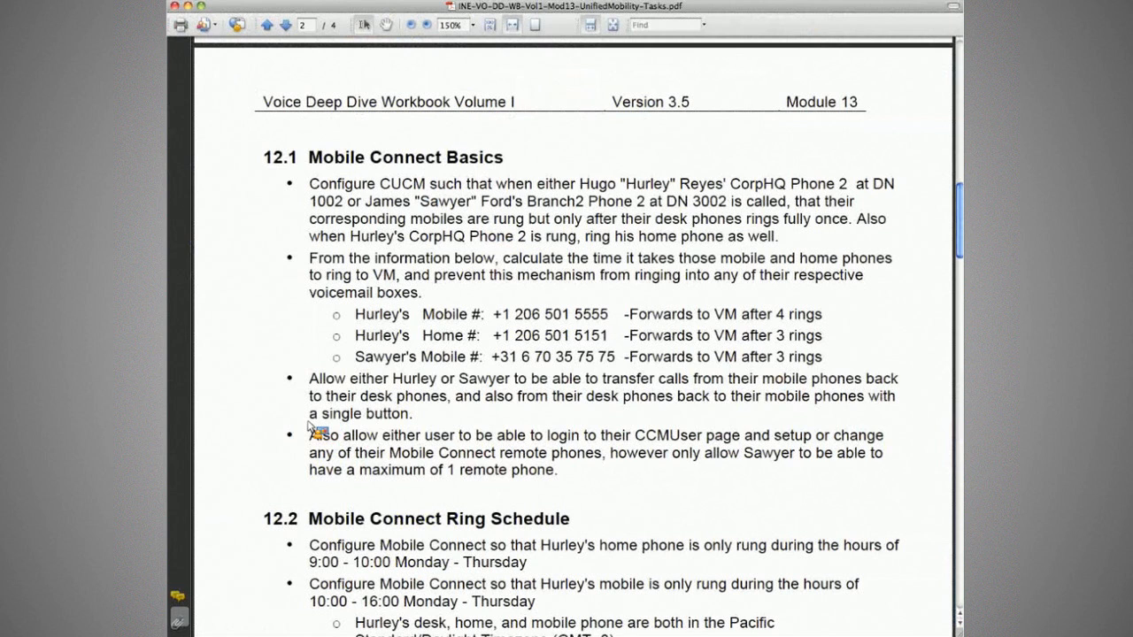
{"action": "key", "text": "super+Tab"}
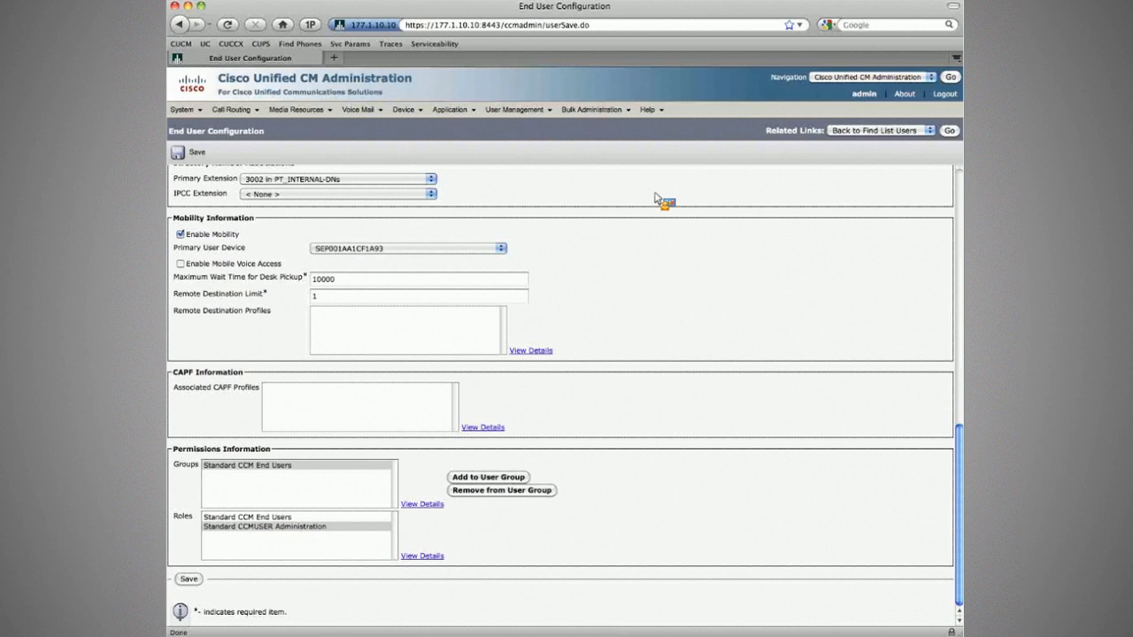
Open the Module3 Enh User softkey template and go to its Configure Softkey Layout page.
{"action": "mouse_move", "coordinate": [407, 110]}
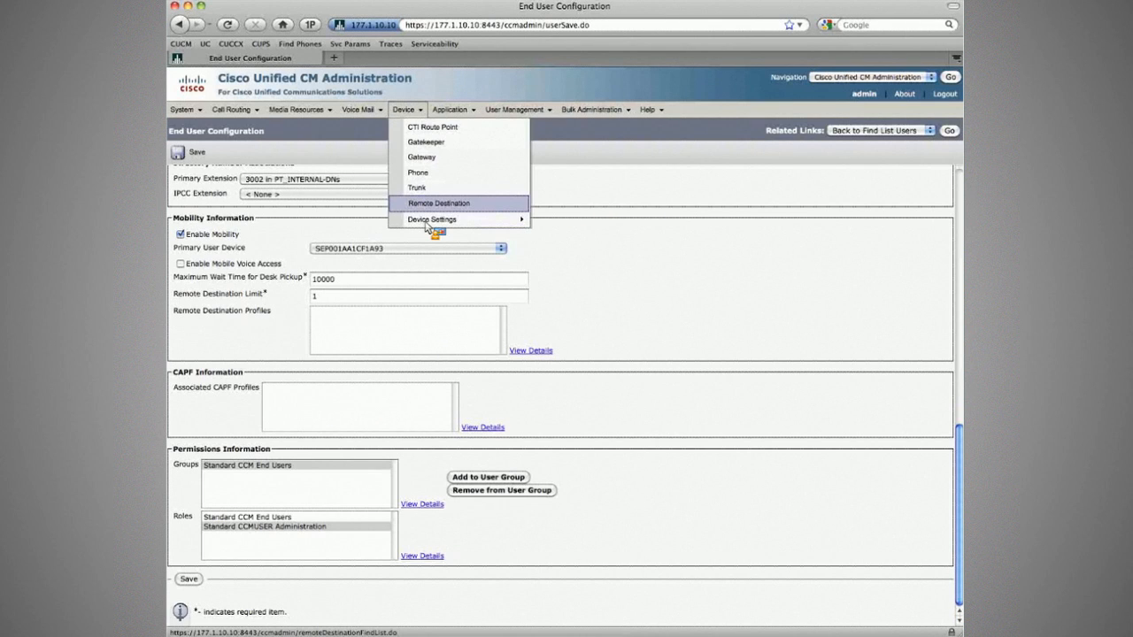
{"action": "mouse_move", "coordinate": [432, 219]}
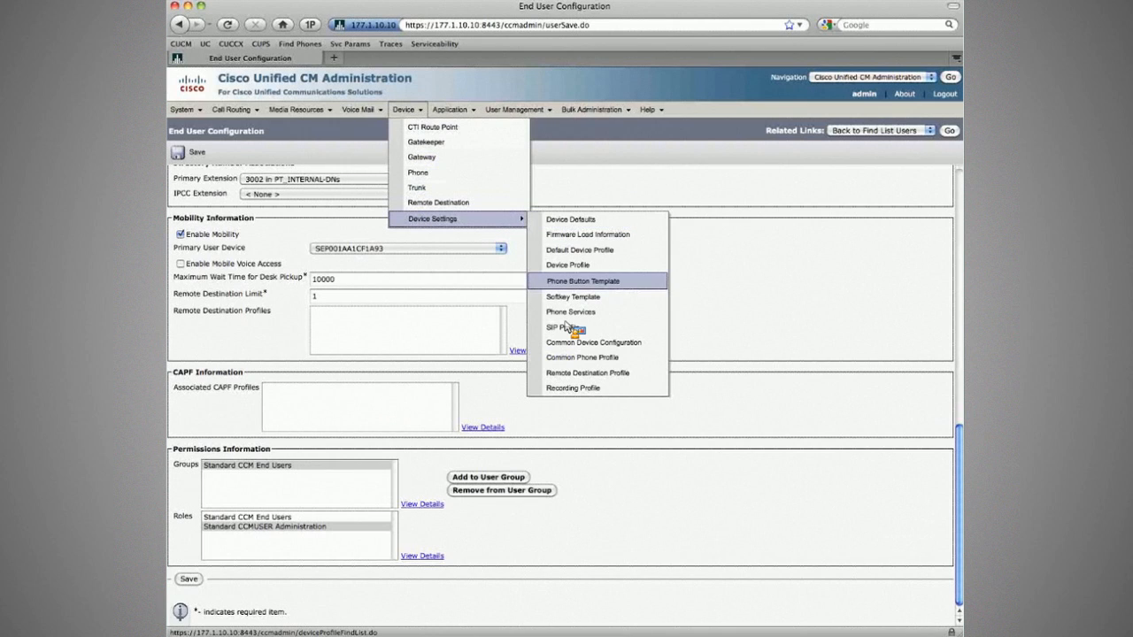
{"action": "left_click", "coordinate": [576, 297]}
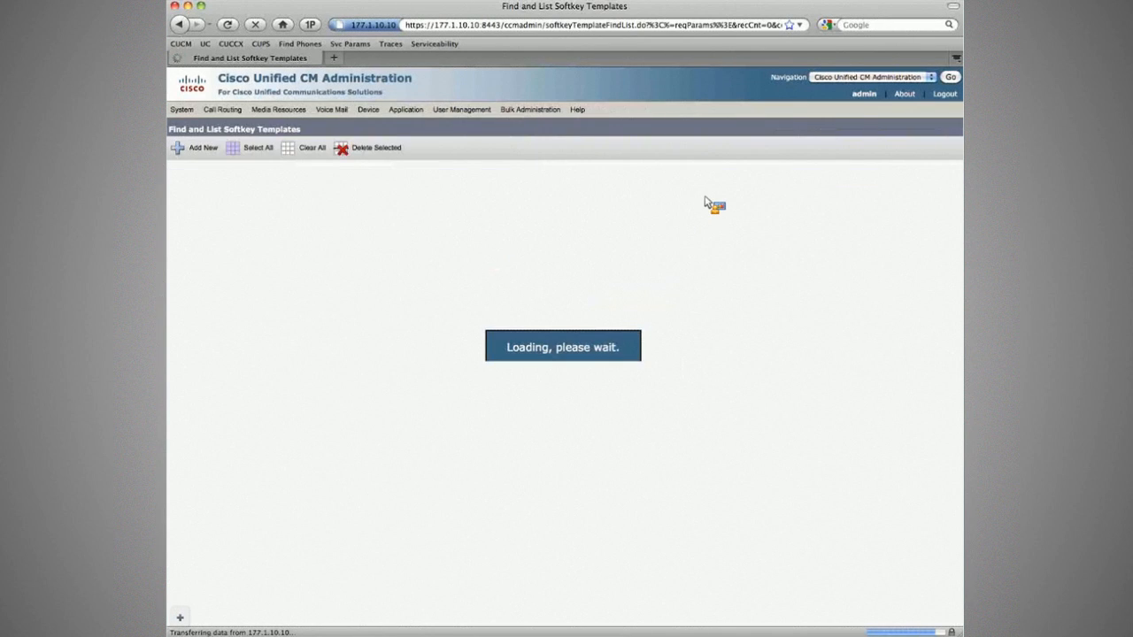
{"action": "mouse_move", "coordinate": [403, 109]}
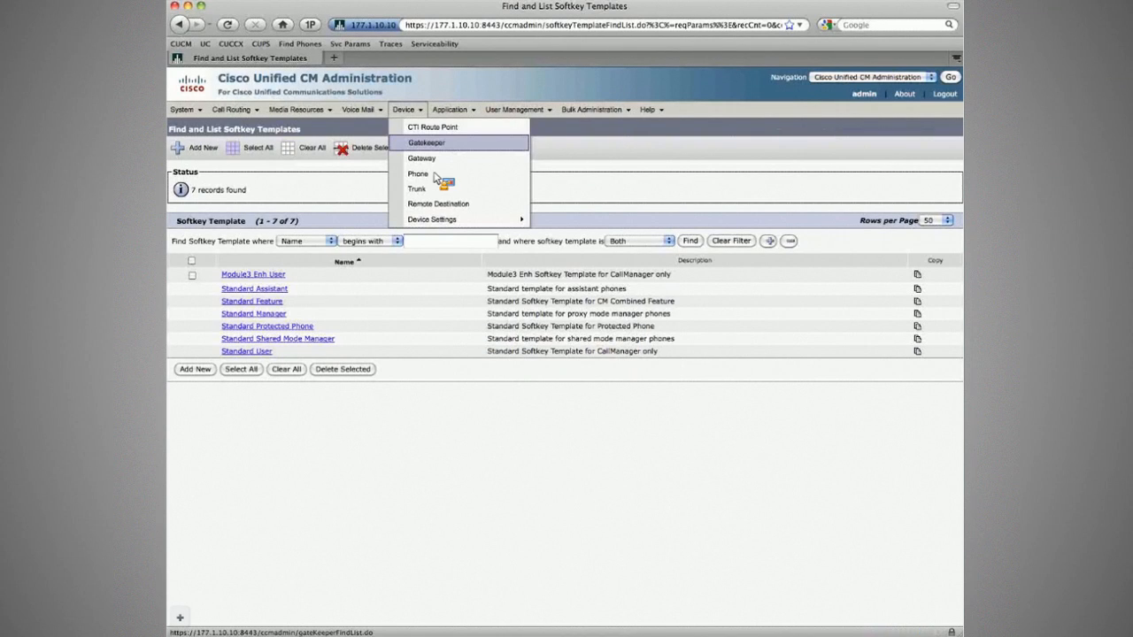
{"action": "left_click_drag", "start_coordinate": [411, 175], "coordinate": [492, 58]}
{"action": "key", "text": "super+w"}
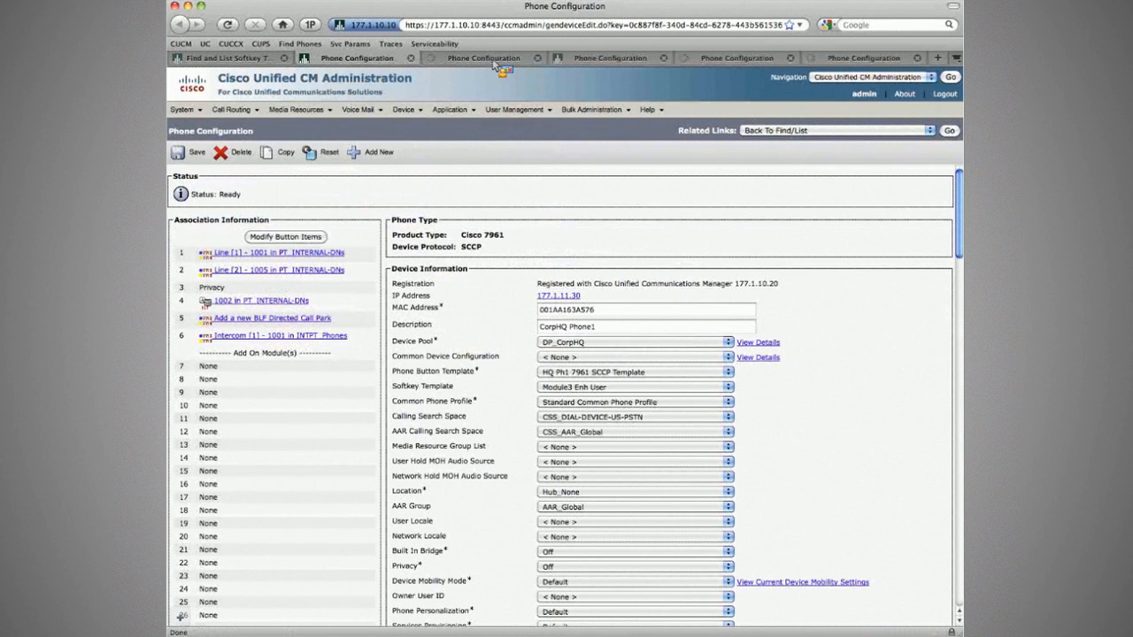
{"action": "left_click_drag", "start_coordinate": [495, 64], "coordinate": [259, 284]}
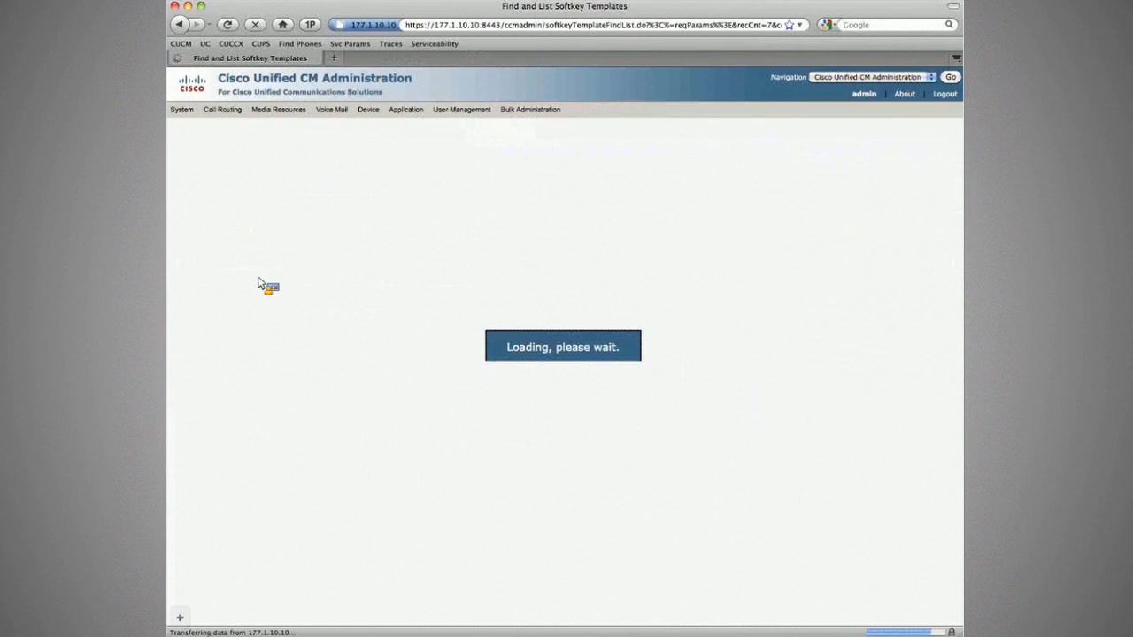
{"action": "left_click", "coordinate": [259, 281]}
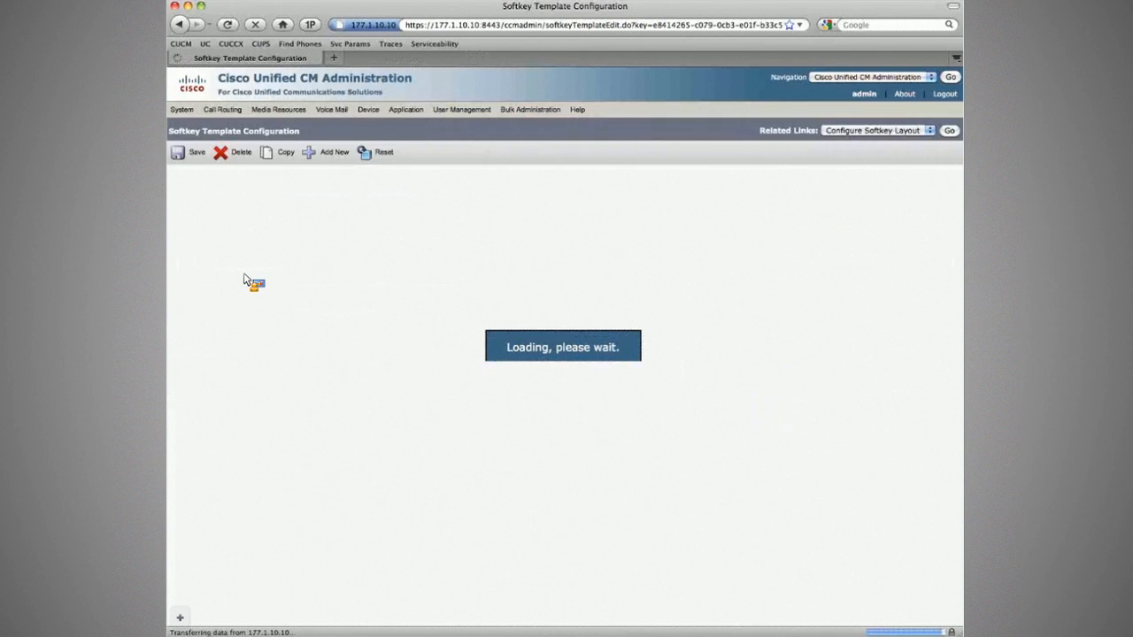
{"action": "left_click", "coordinate": [953, 131]}
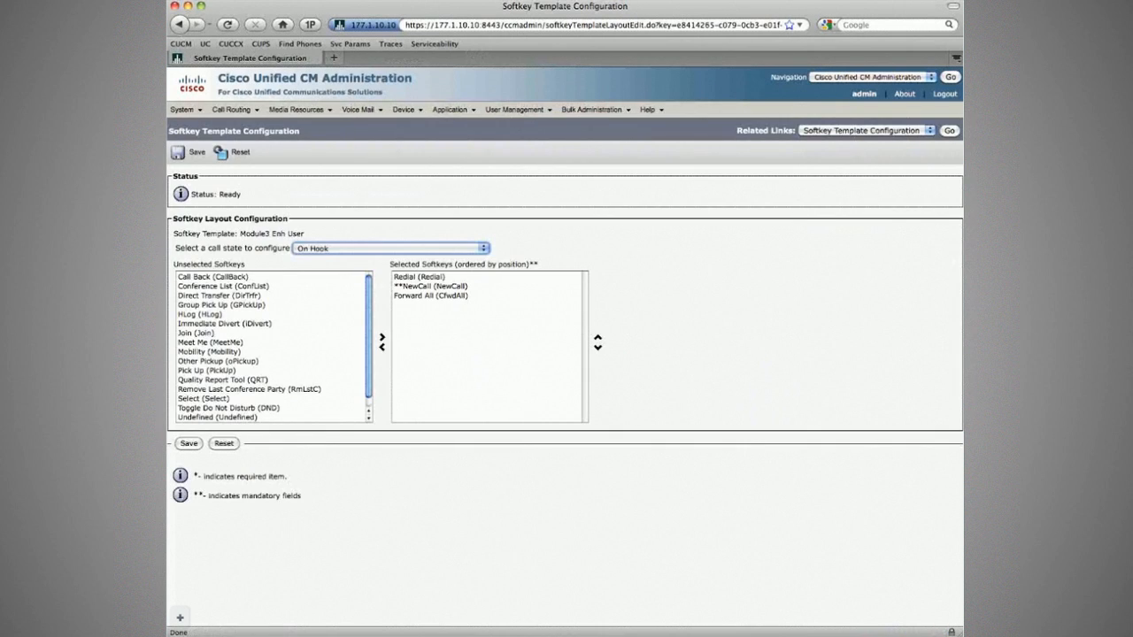
Check the phone emulator's on-hook softkeys (Redial, New Call, CFwdALL), then return to the softkey page.
{"action": "key", "text": "super+Tab"}
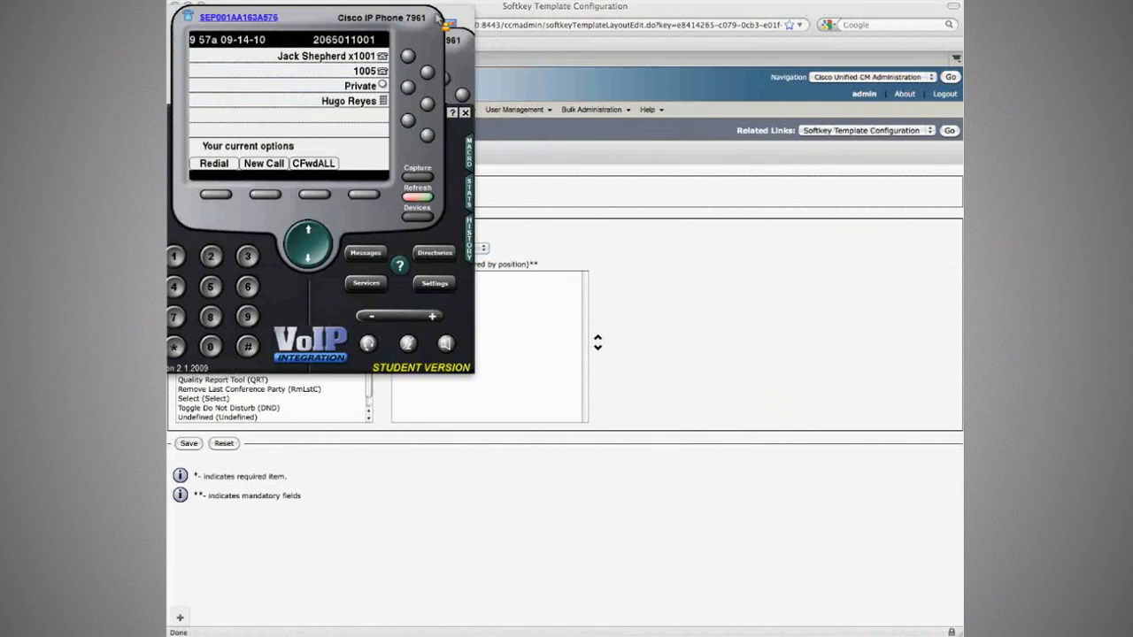
{"action": "left_click_drag", "start_coordinate": [385, 34], "coordinate": [358, 22]}
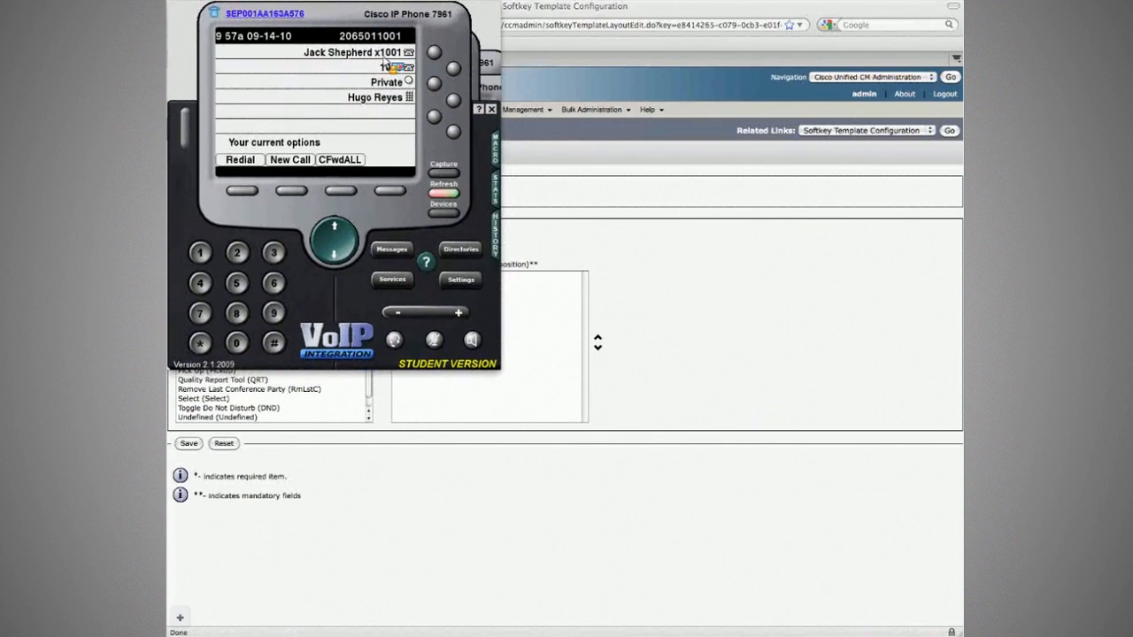
{"action": "key", "text": "super+Tab"}
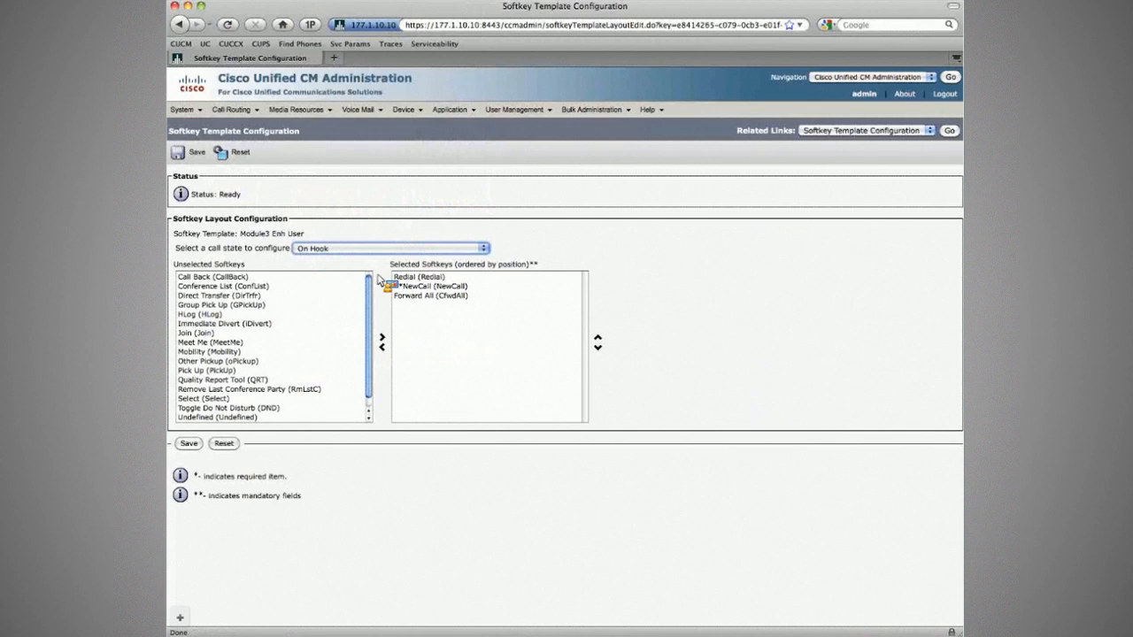
Add Mobility after Forward All in the On Hook selected softkeys and save the layout.
{"action": "left_click", "coordinate": [212, 353]}
{"action": "left_click_drag", "start_coordinate": [213, 360], "coordinate": [411, 300]}
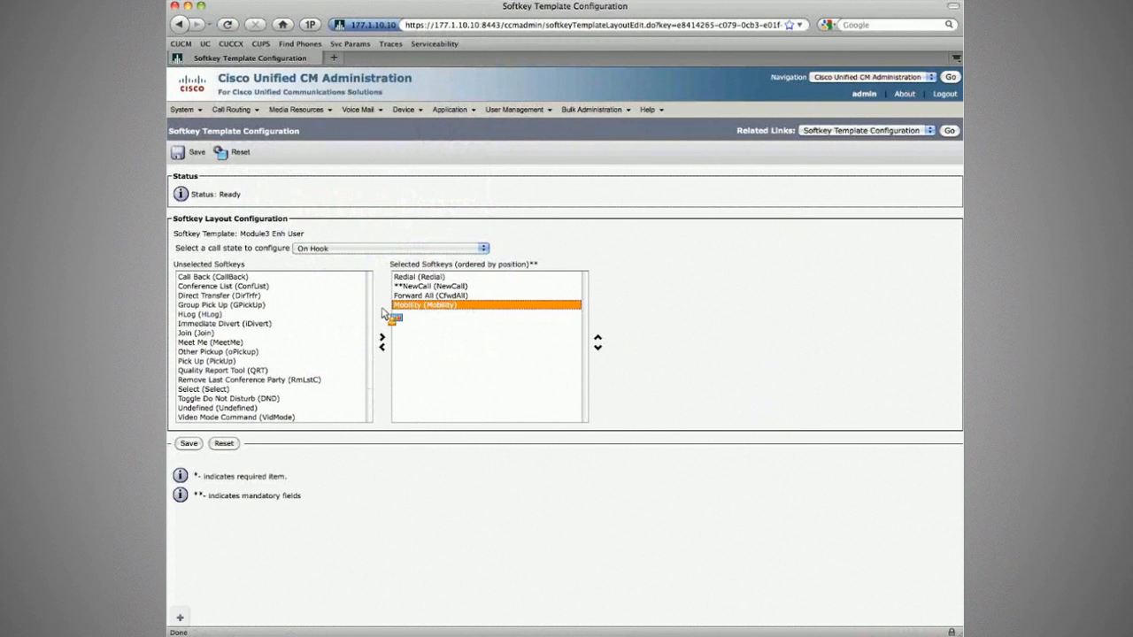
{"action": "key", "text": "super+Left"}
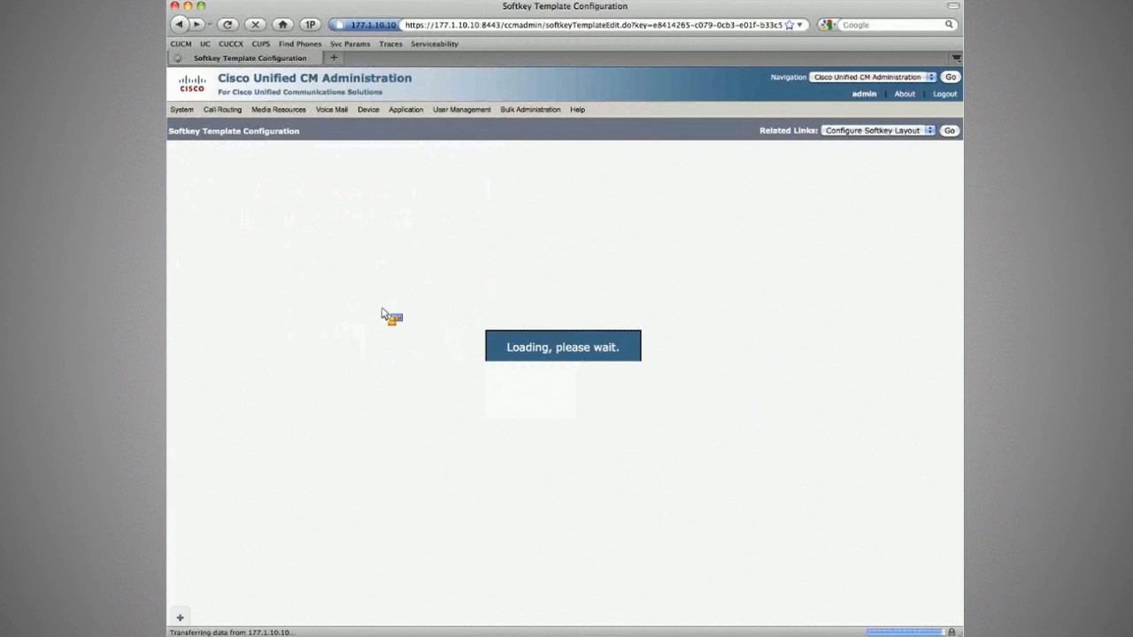
{"action": "left_click", "coordinate": [951, 131]}
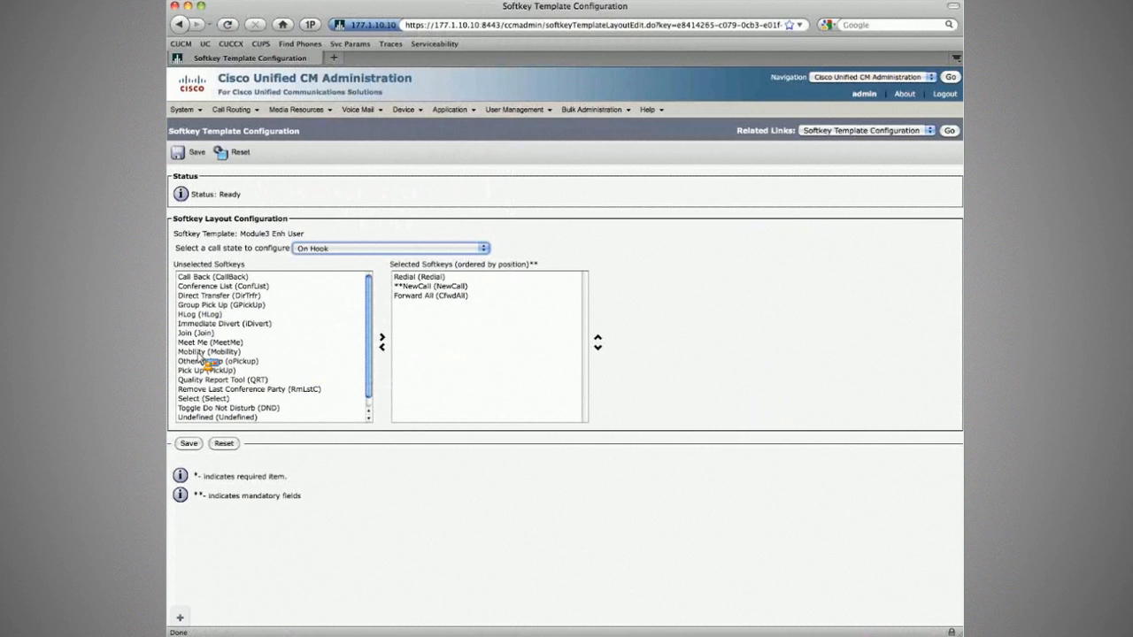
{"action": "left_click_drag", "start_coordinate": [200, 357], "coordinate": [379, 295]}
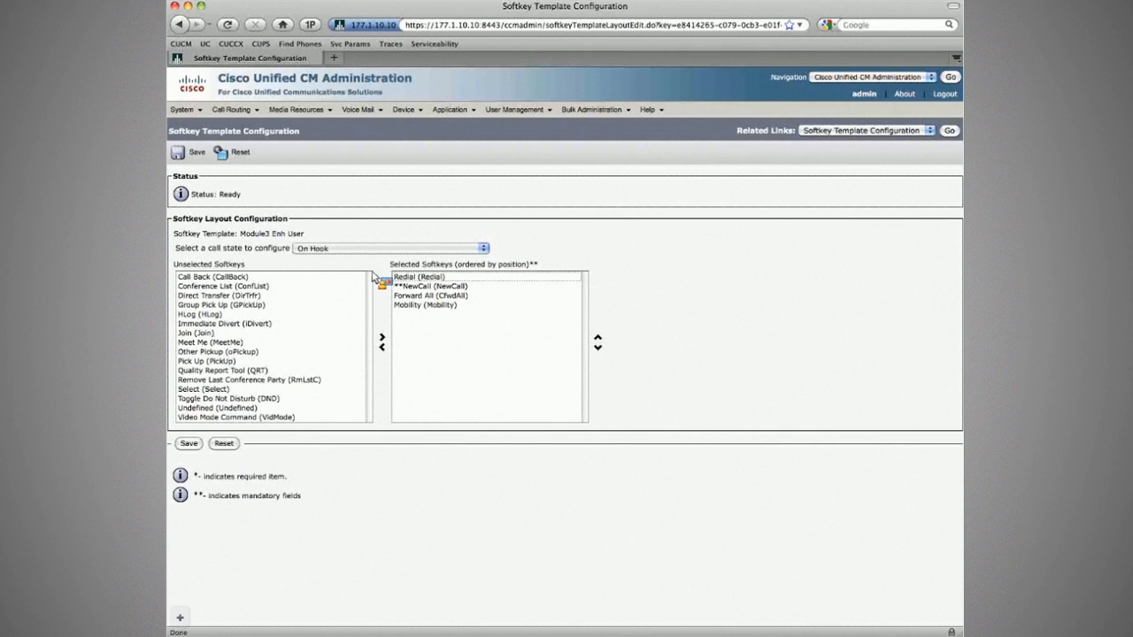
{"action": "left_click", "coordinate": [193, 152]}
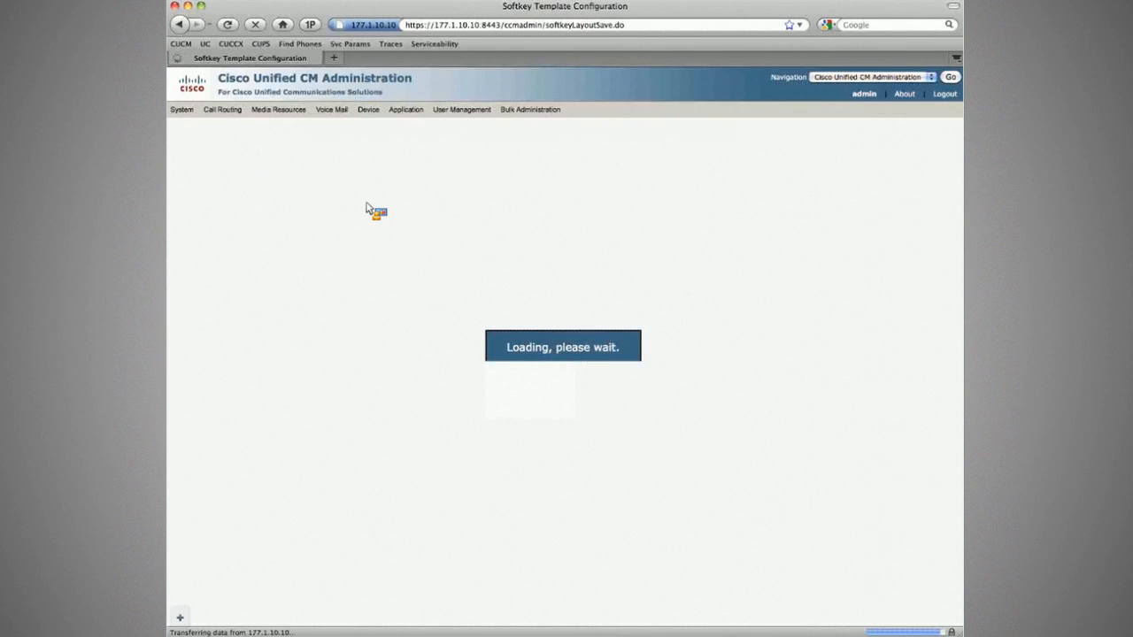
{"action": "left_click", "coordinate": [363, 248]}
{"action": "left_click", "coordinate": [355, 271]}
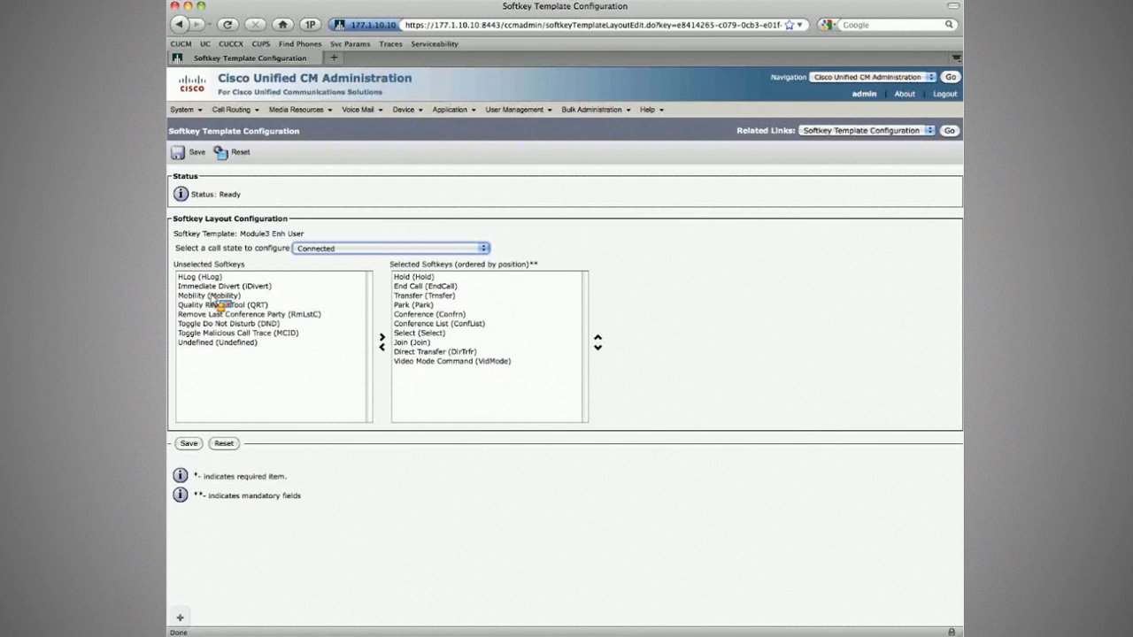
Add the Mobility softkey to the Connected state's selected softkeys.
{"action": "left_click", "coordinate": [213, 296]}
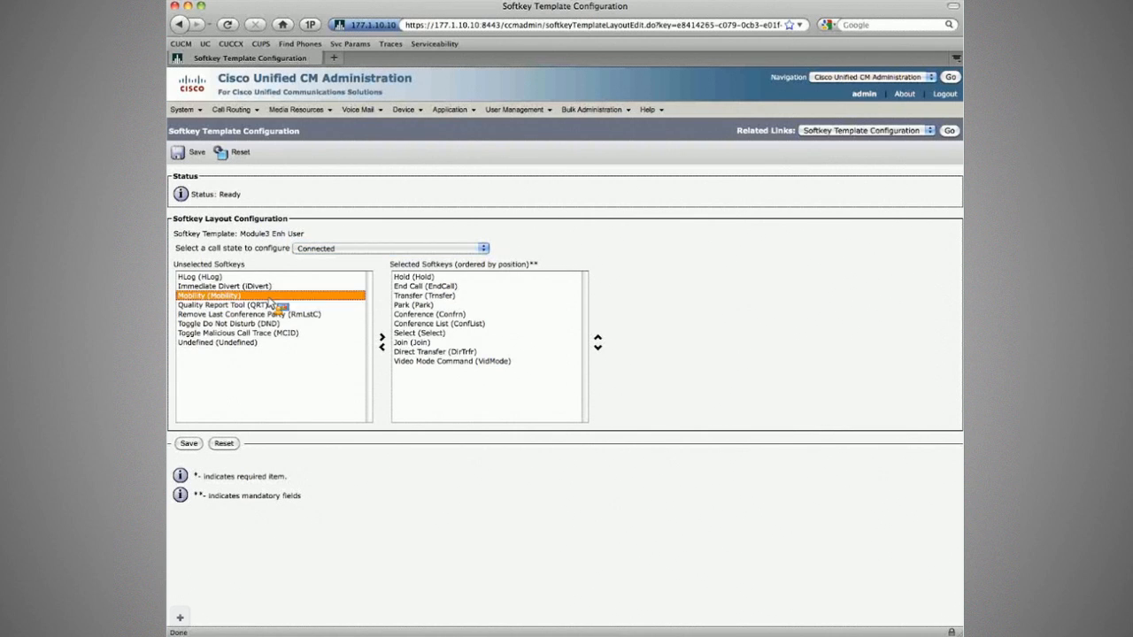
{"action": "left_click", "coordinate": [419, 295]}
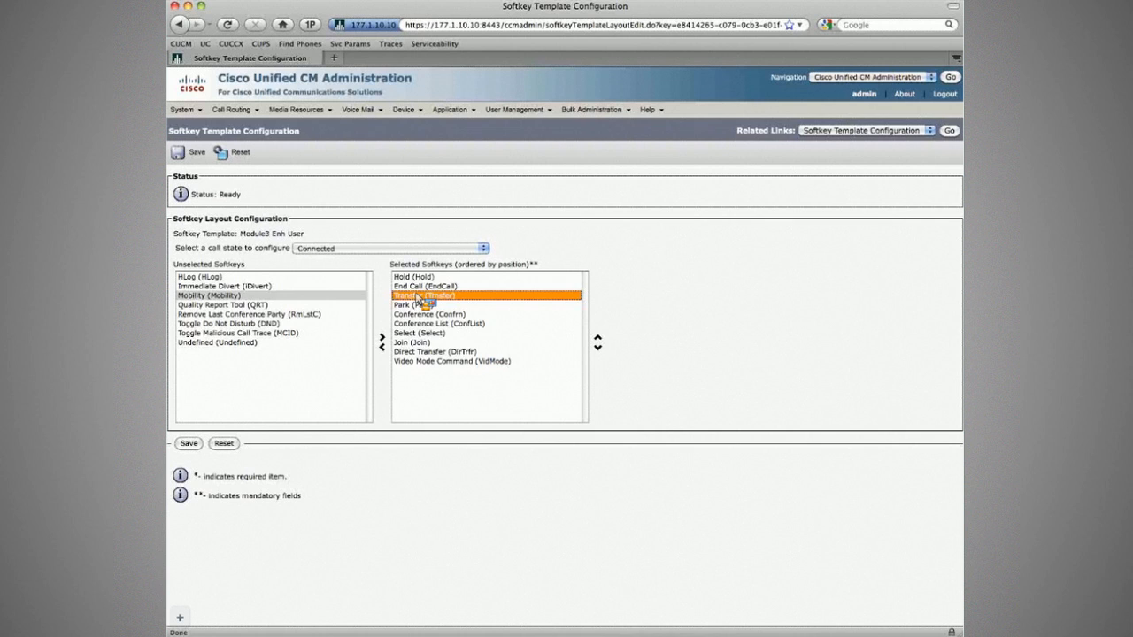
{"action": "left_click_drag", "start_coordinate": [419, 301], "coordinate": [417, 300]}
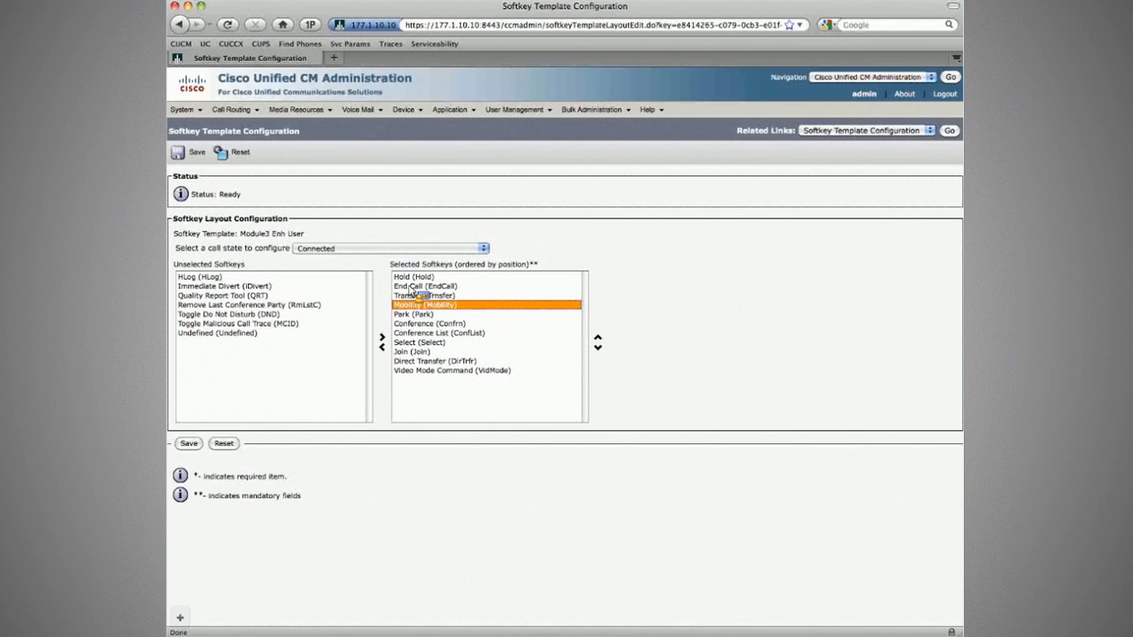
{"action": "left_click", "coordinate": [597, 338]}
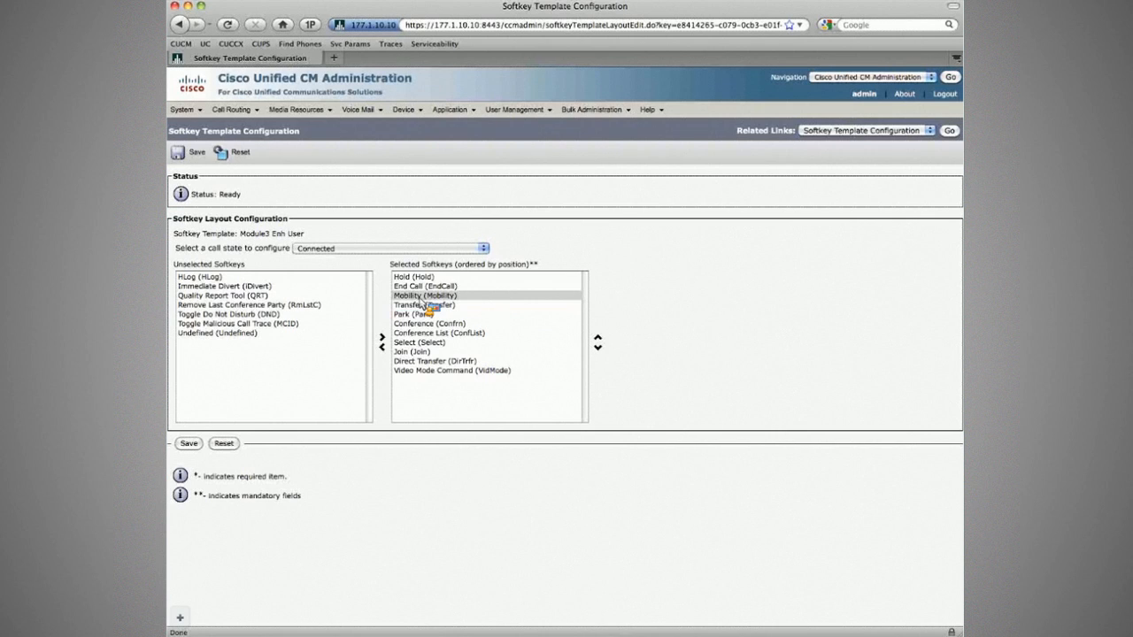
{"action": "left_click_drag", "start_coordinate": [419, 301], "coordinate": [418, 282]}
{"action": "left_click", "coordinate": [407, 279]}
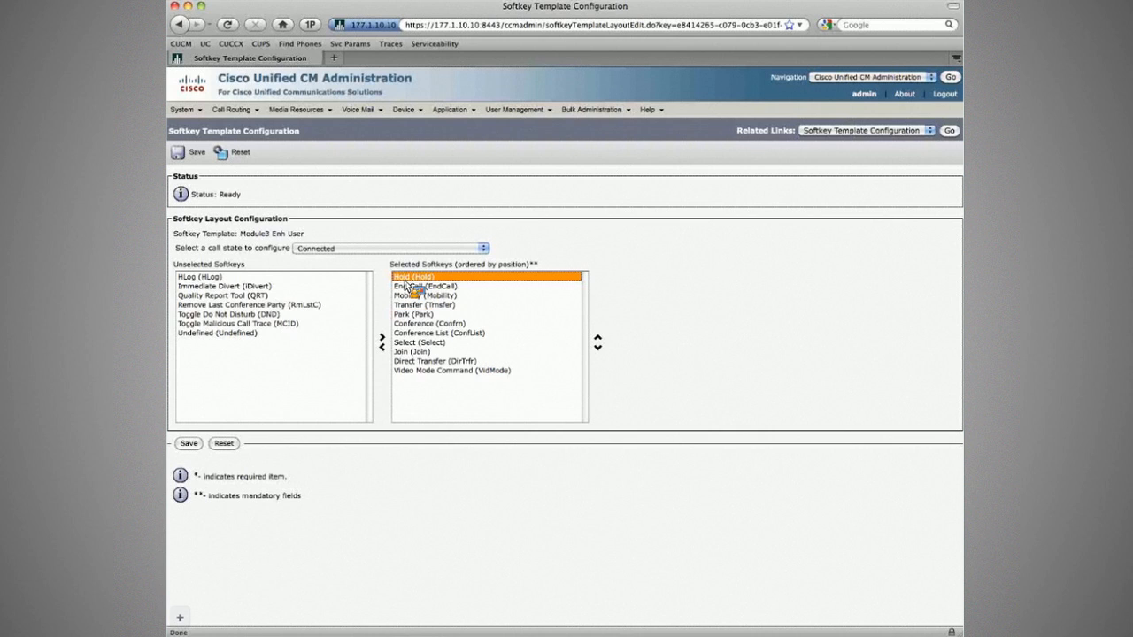
Reposition Mobility third in Connected, after Hold and End Call and above Transfer.
{"action": "left_click", "coordinate": [410, 296]}
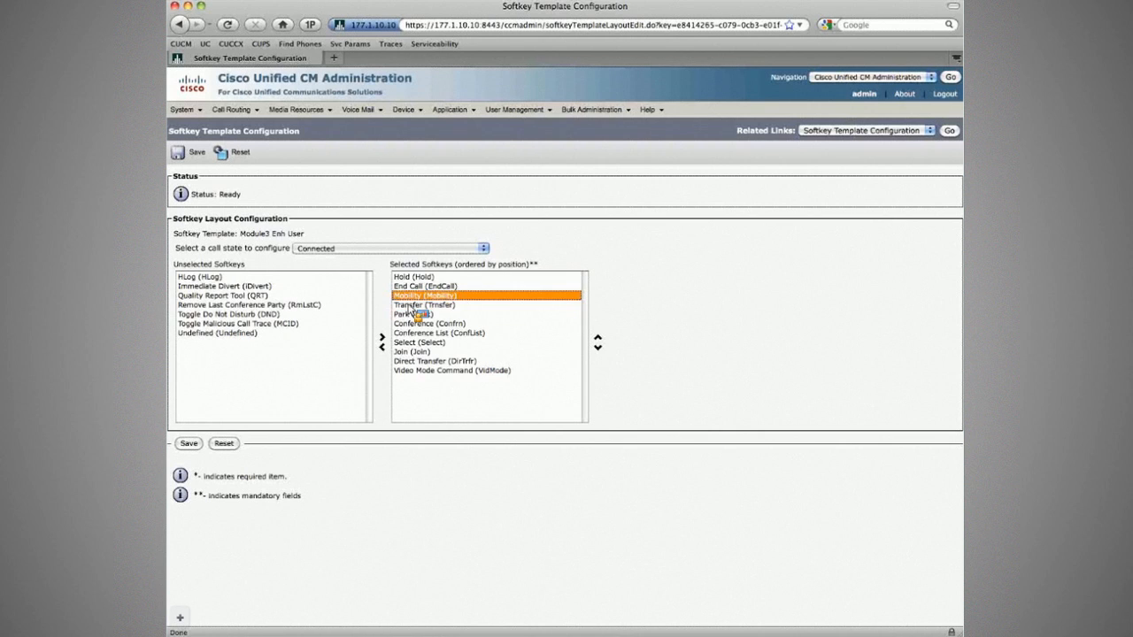
{"action": "left_click", "coordinate": [404, 315]}
{"action": "left_click", "coordinate": [402, 326]}
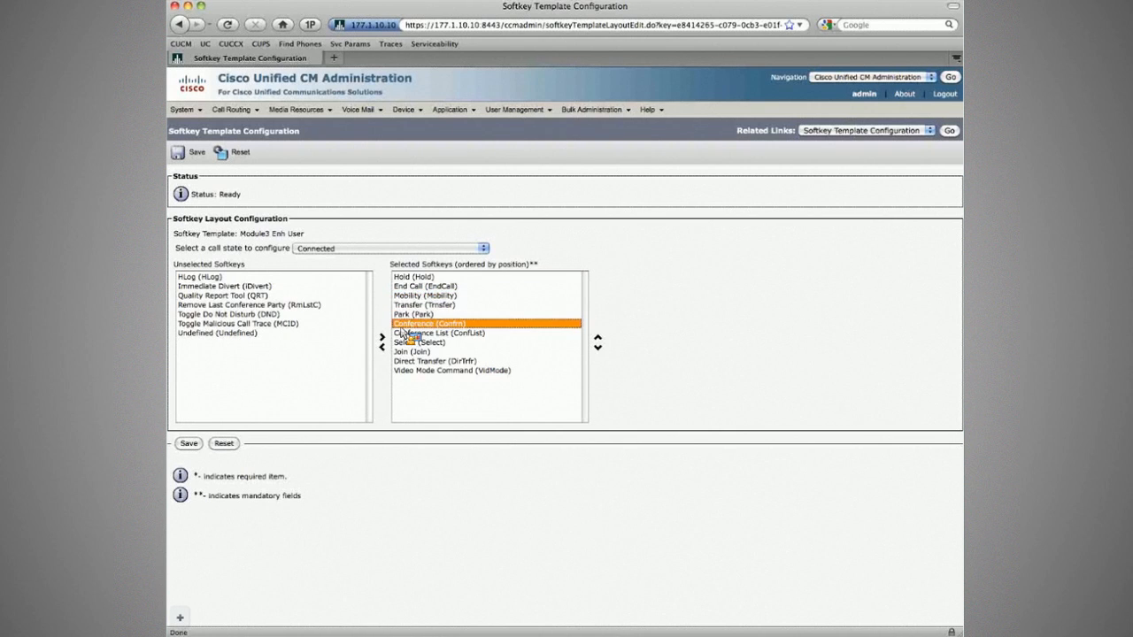
{"action": "left_click", "coordinate": [404, 350]}
{"action": "left_click", "coordinate": [411, 297]}
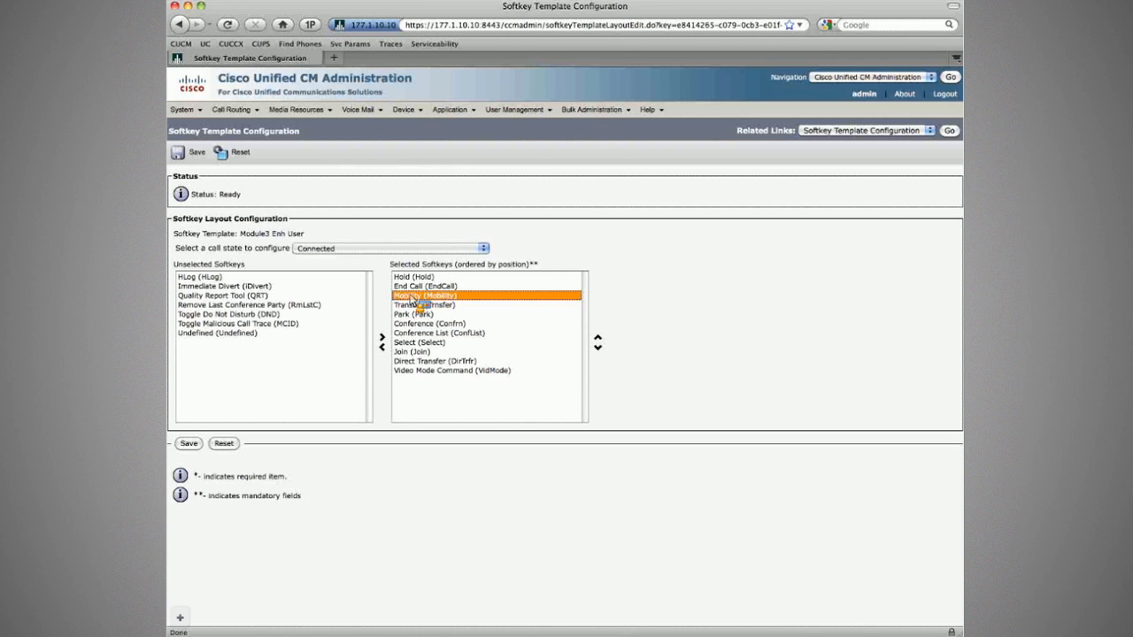
{"action": "left_click_drag", "start_coordinate": [412, 299], "coordinate": [430, 312]}
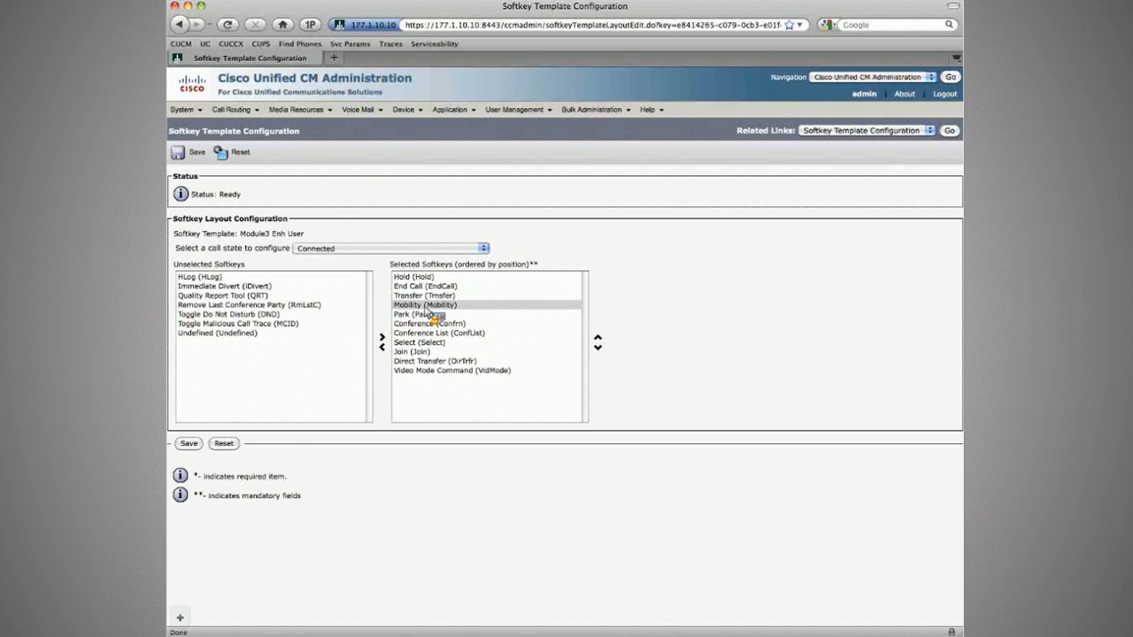
{"action": "left_click_drag", "start_coordinate": [428, 314], "coordinate": [325, 305]}
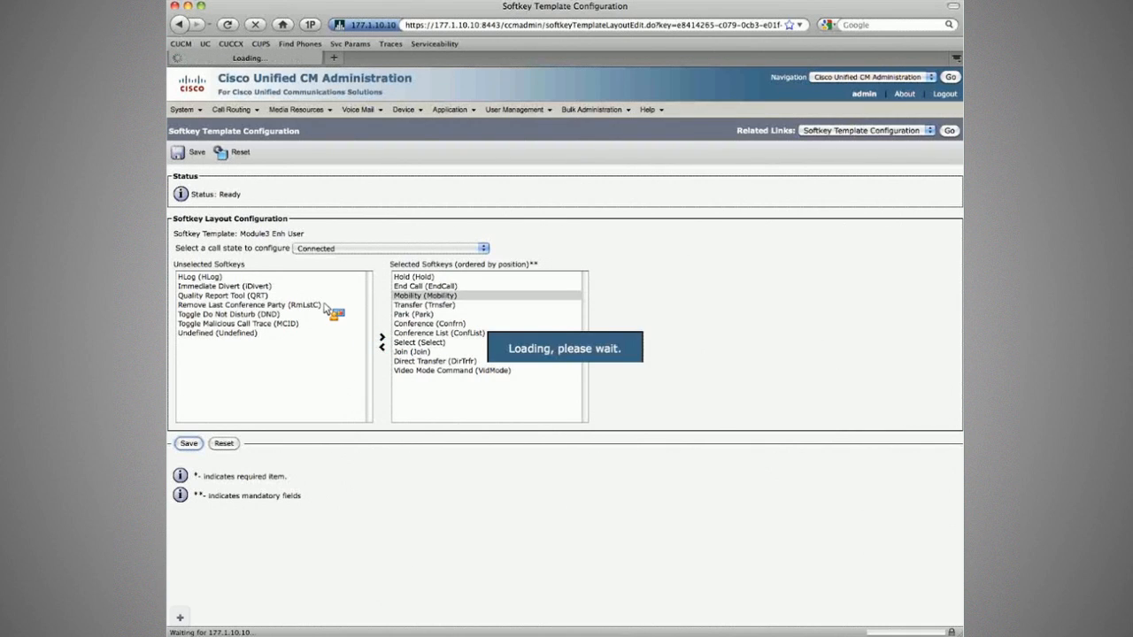
Review softkey layouts for On Hold, Ring In, Connected Transfer, Connected Conference and Ring Out states.
{"action": "left_click", "coordinate": [342, 249]}
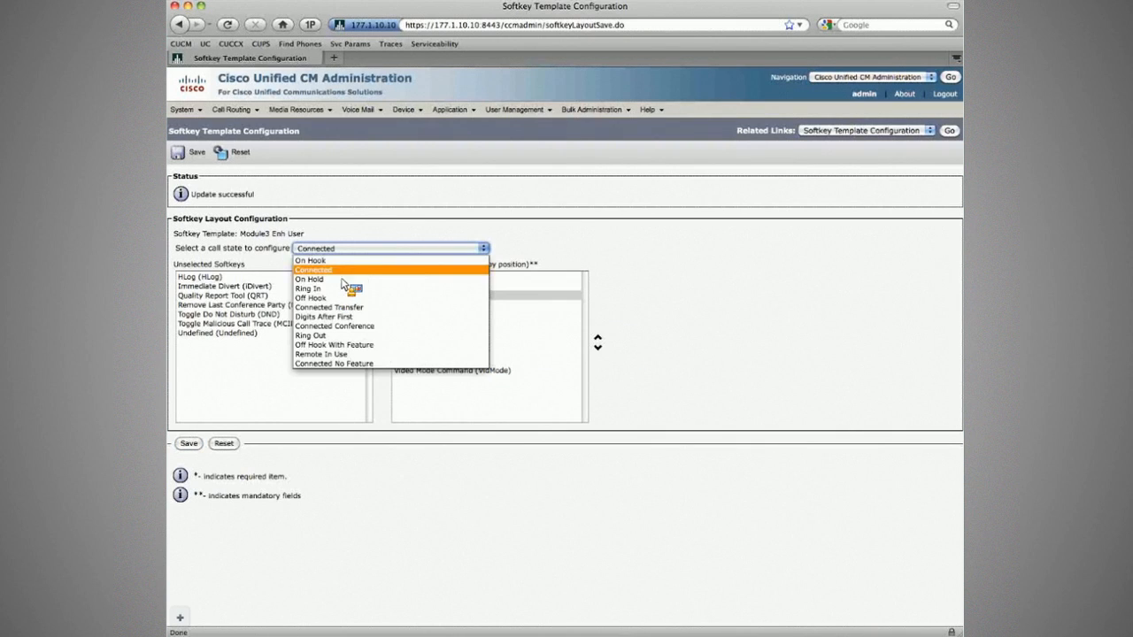
{"action": "left_click", "coordinate": [350, 278]}
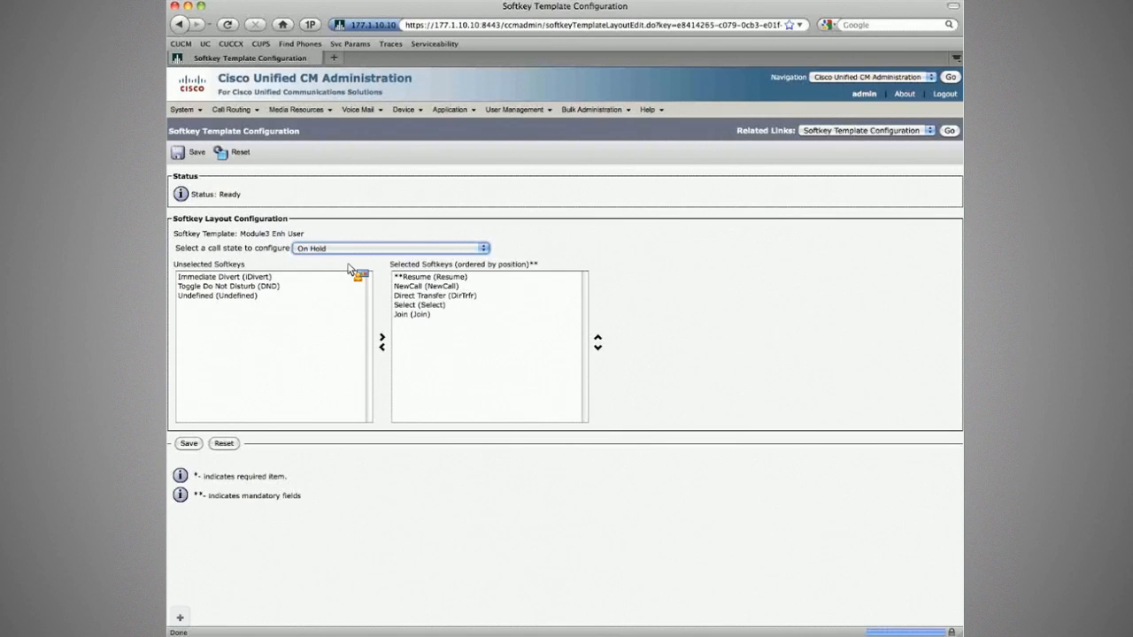
{"action": "left_click", "coordinate": [347, 252]}
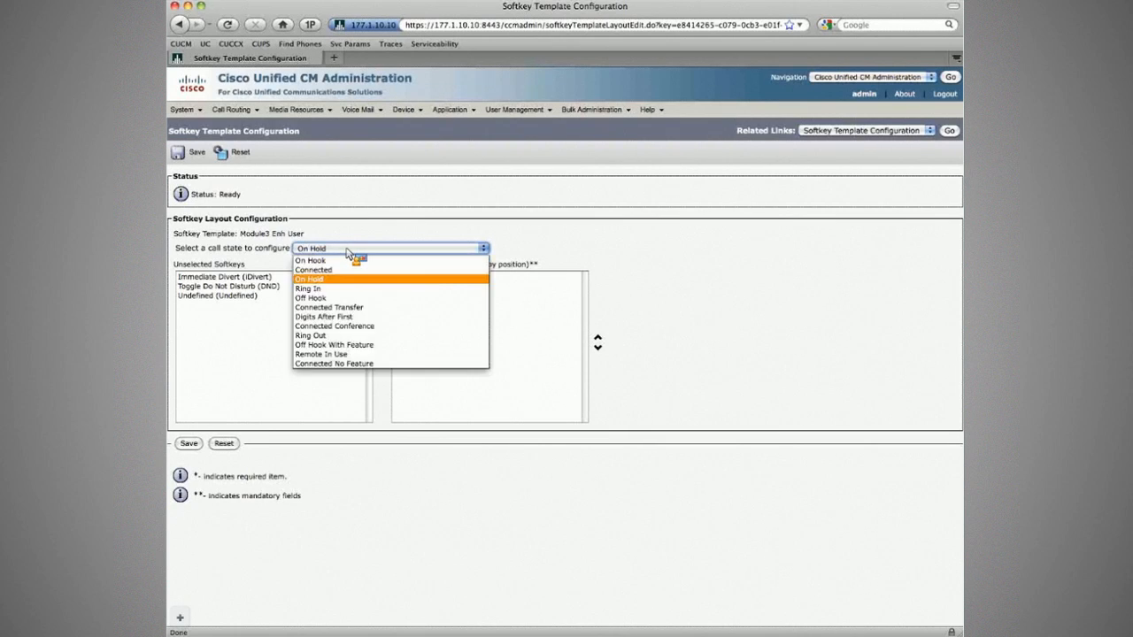
{"action": "left_click", "coordinate": [343, 289]}
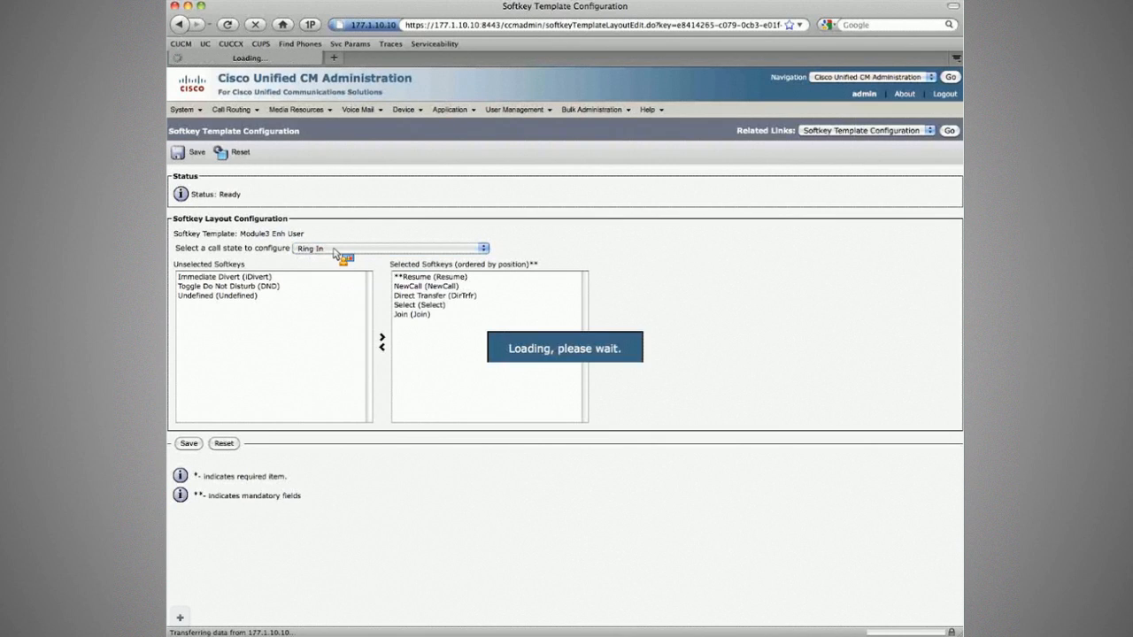
{"action": "left_click", "coordinate": [339, 251]}
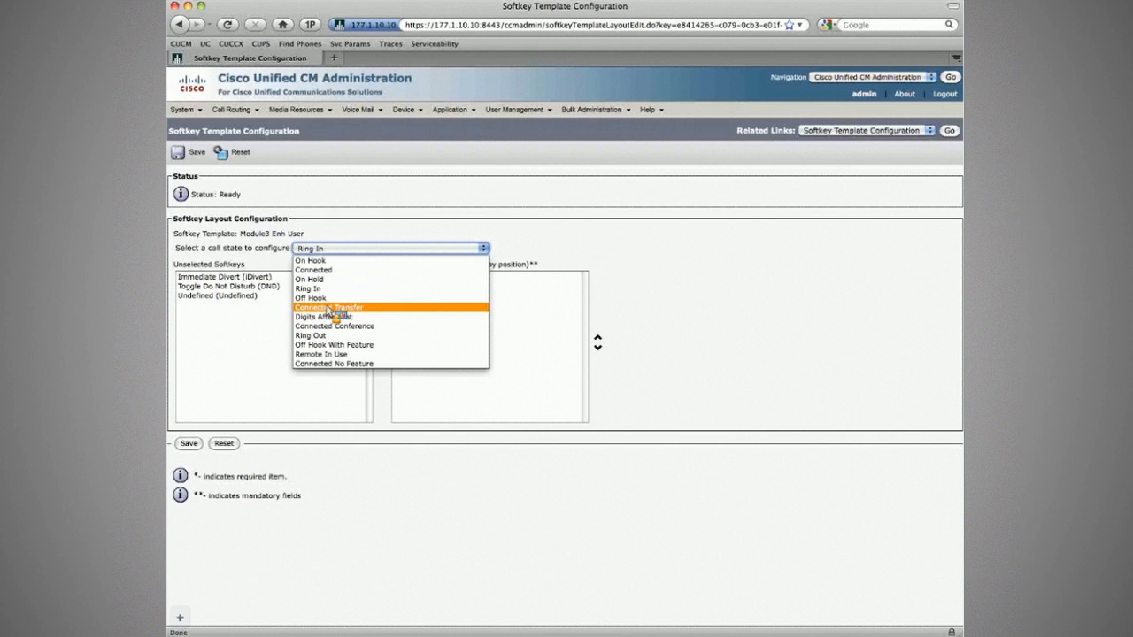
{"action": "left_click", "coordinate": [331, 297]}
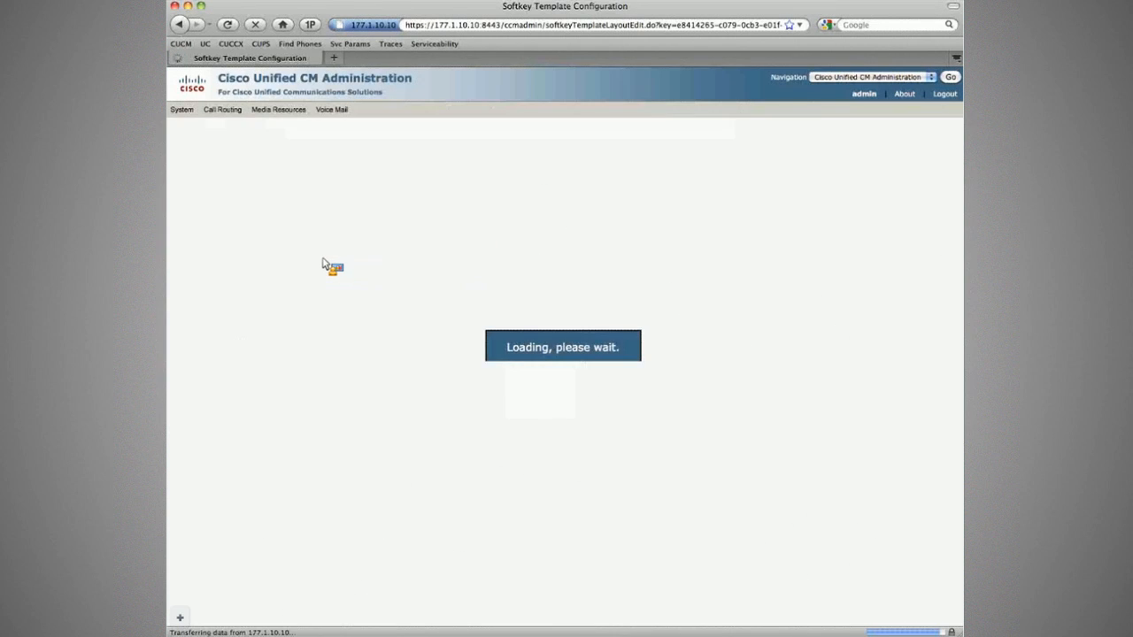
{"action": "left_click", "coordinate": [326, 251]}
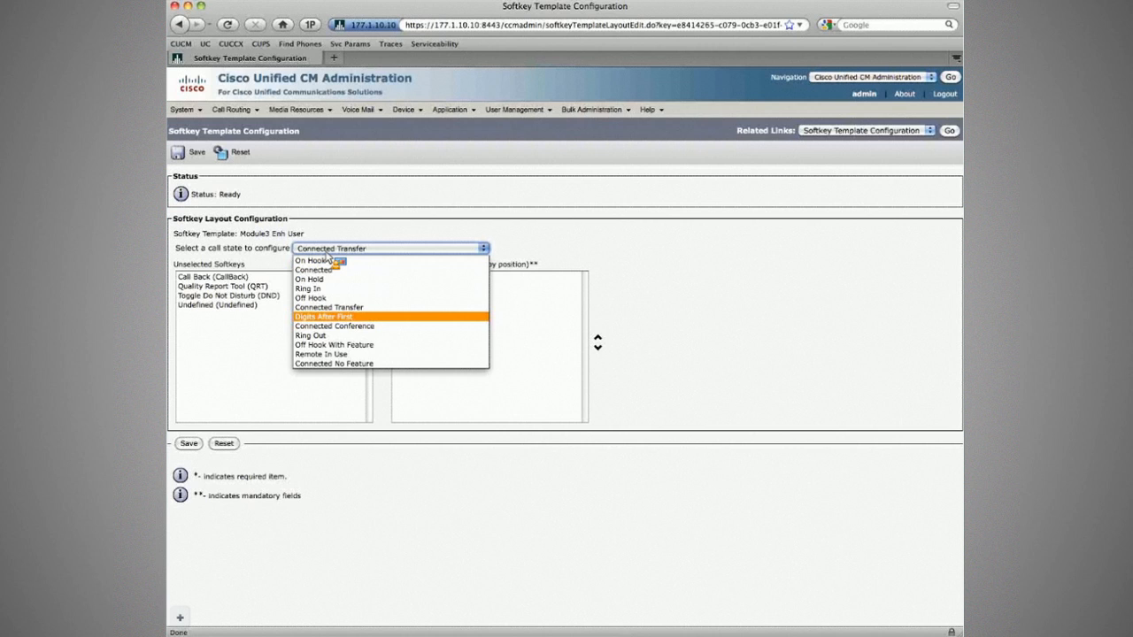
{"action": "left_click", "coordinate": [324, 316]}
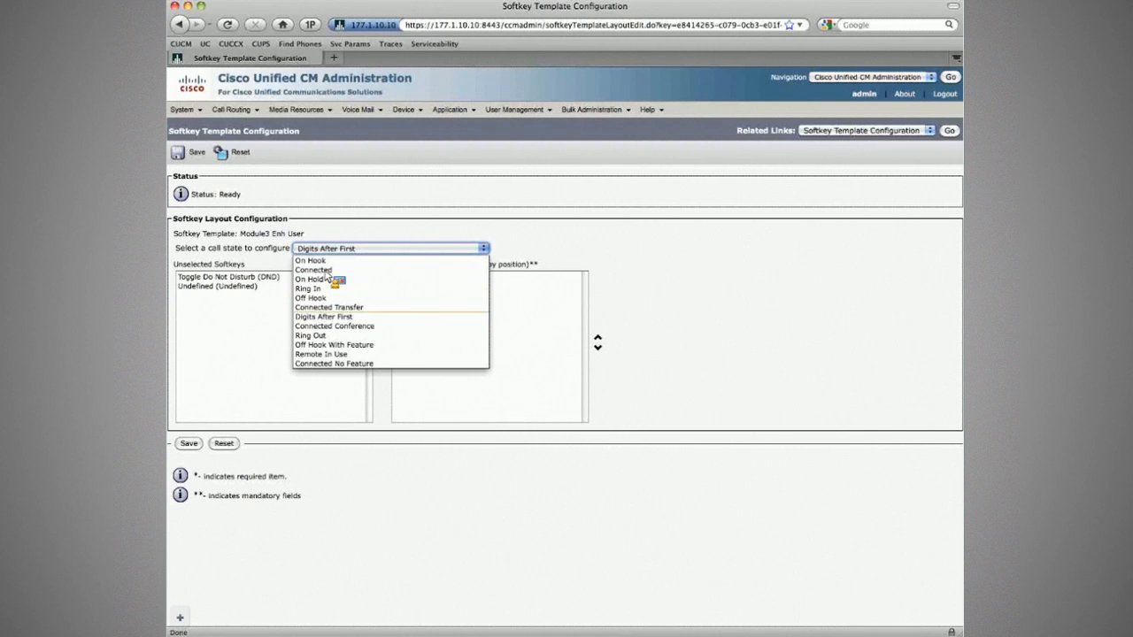
{"action": "left_click", "coordinate": [320, 326]}
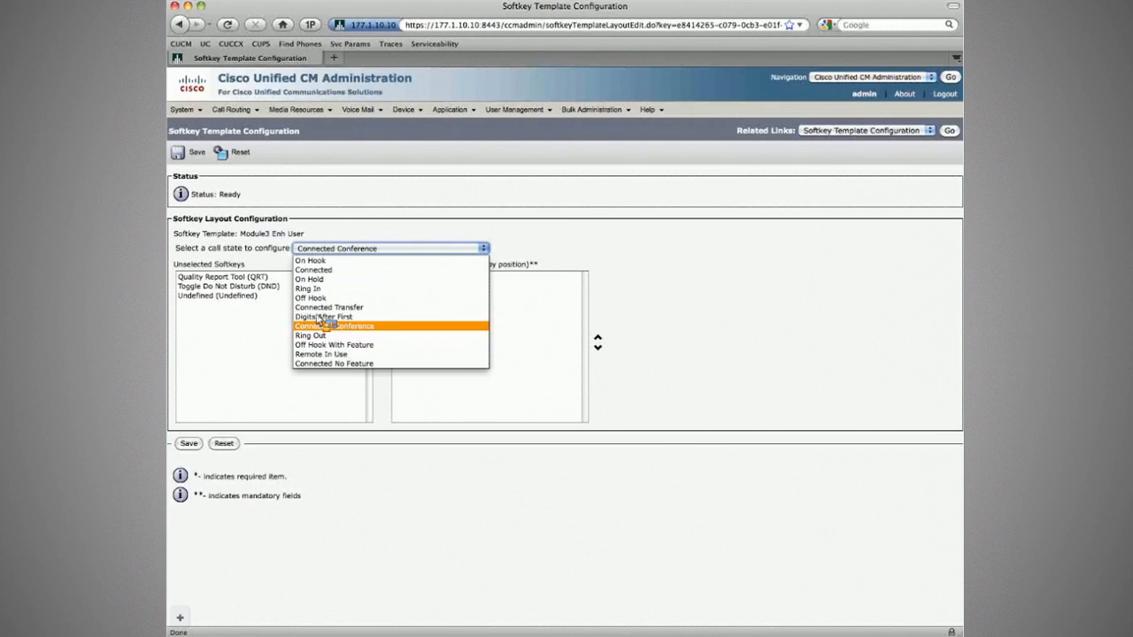
{"action": "left_click", "coordinate": [321, 335]}
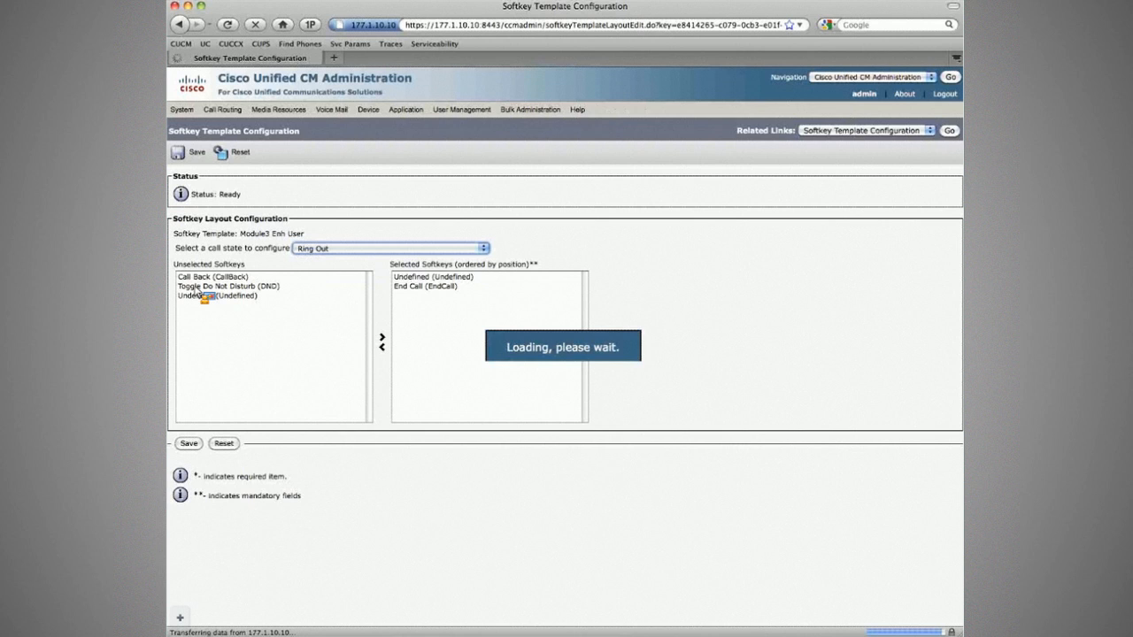
{"action": "left_click", "coordinate": [319, 249]}
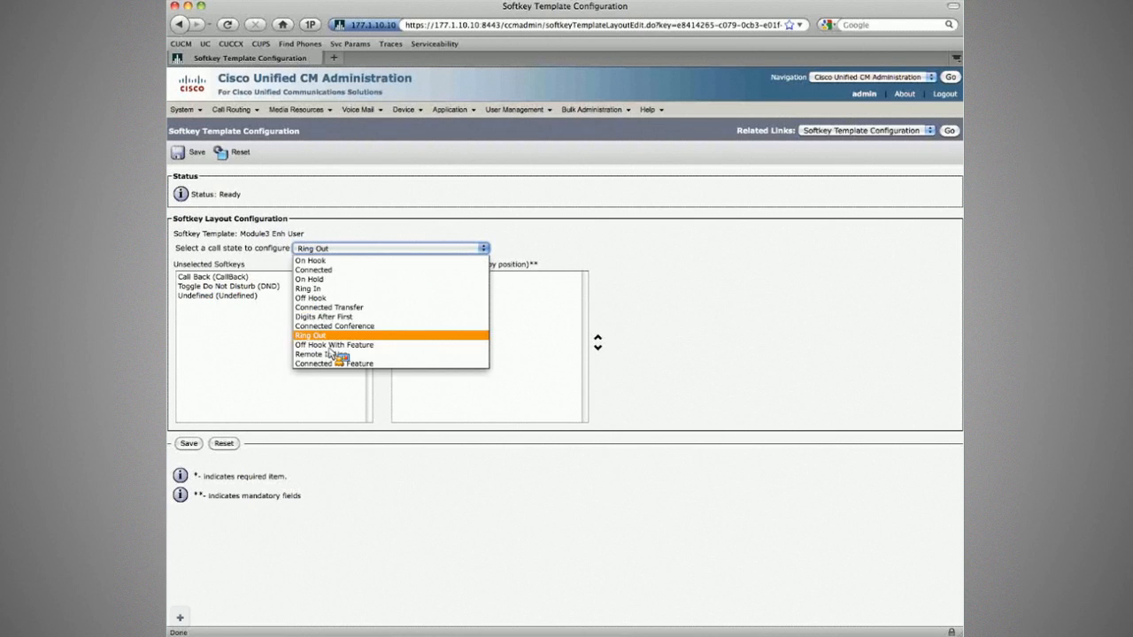
{"action": "left_click", "coordinate": [334, 345]}
{"action": "left_click", "coordinate": [323, 249]}
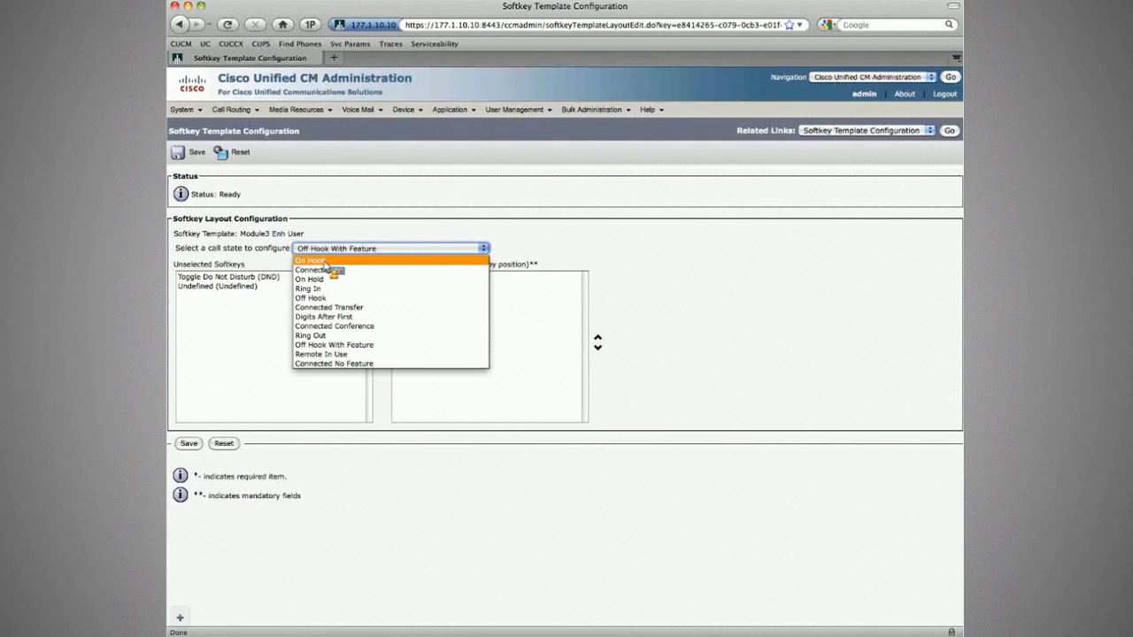
View the Connected No Feature, On Hook and Connected layouts, ending on On Hook.
{"action": "left_click", "coordinate": [321, 364]}
{"action": "left_click", "coordinate": [336, 249]}
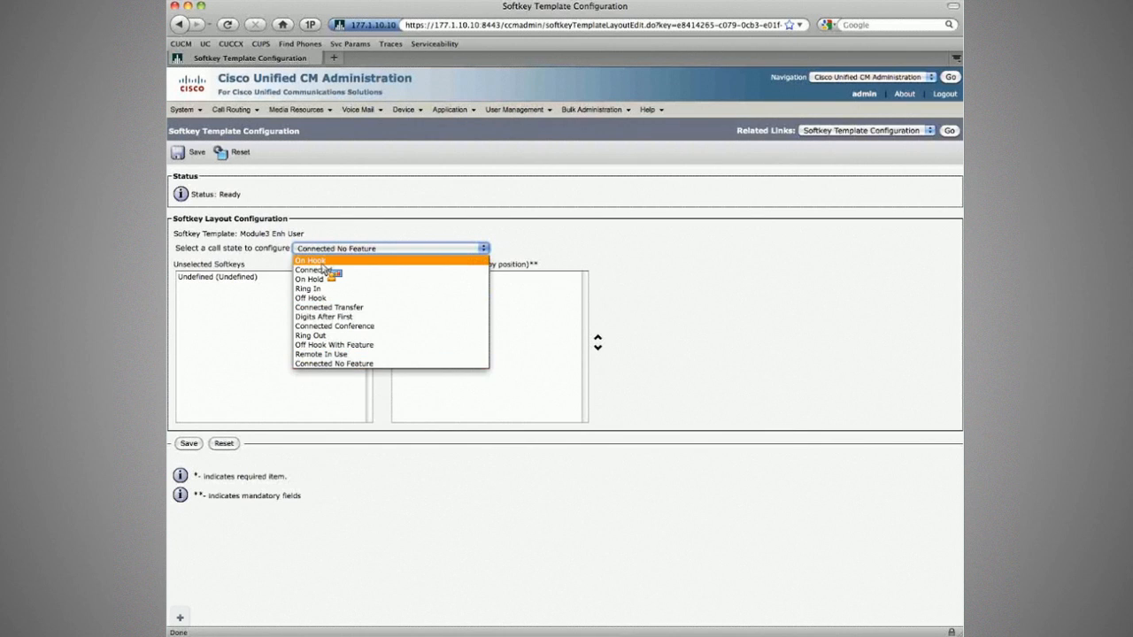
{"action": "left_click", "coordinate": [320, 261]}
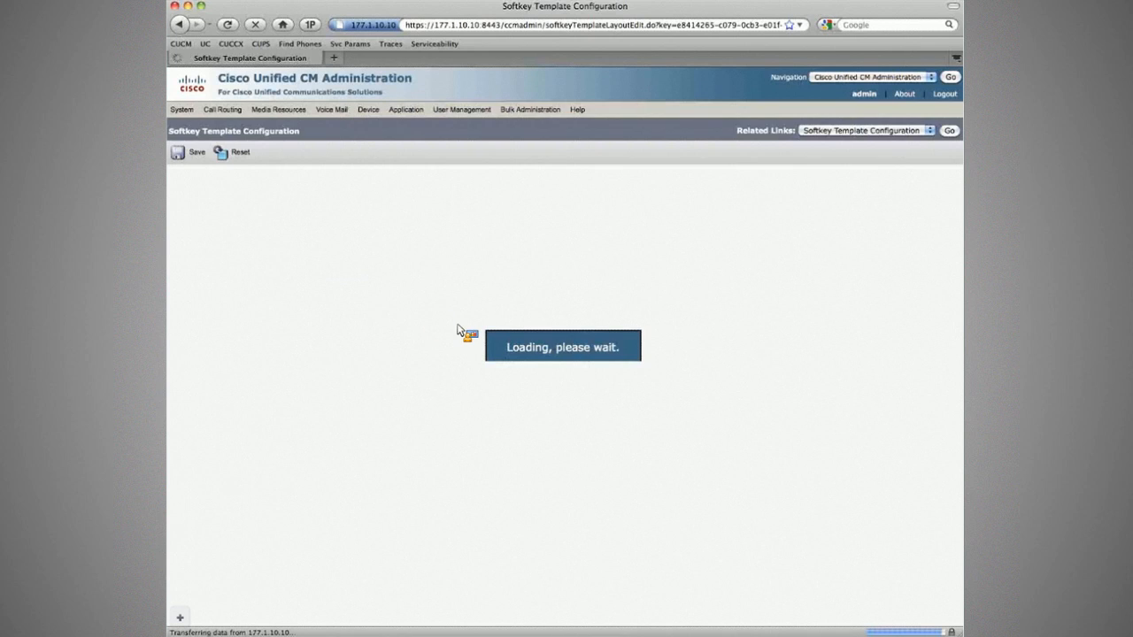
{"action": "left_click", "coordinate": [414, 248]}
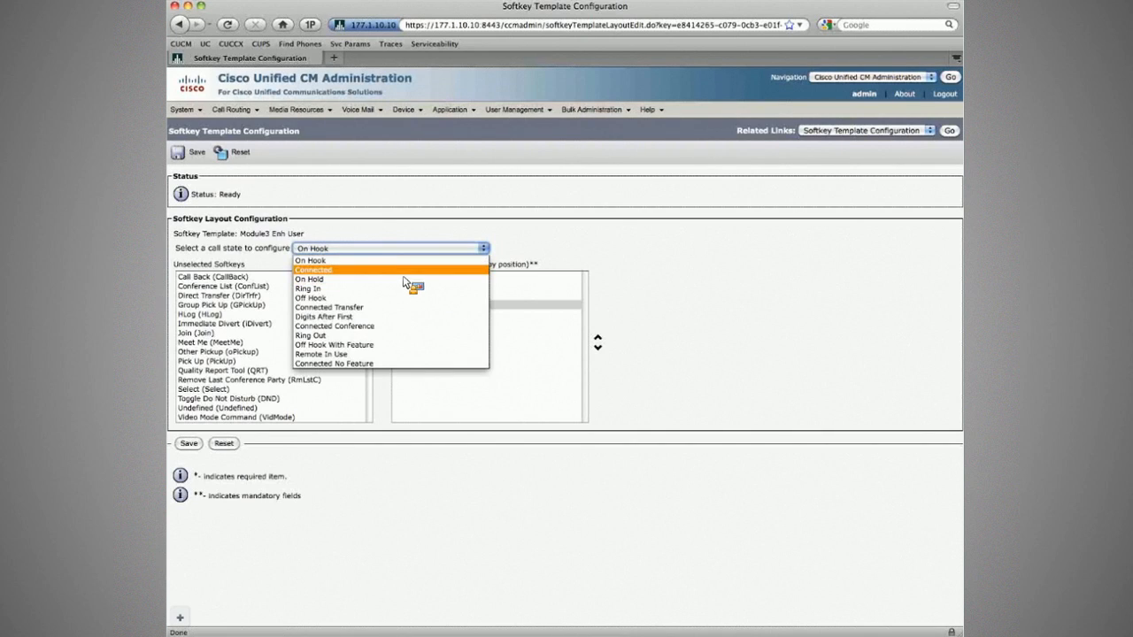
{"action": "left_click", "coordinate": [401, 270]}
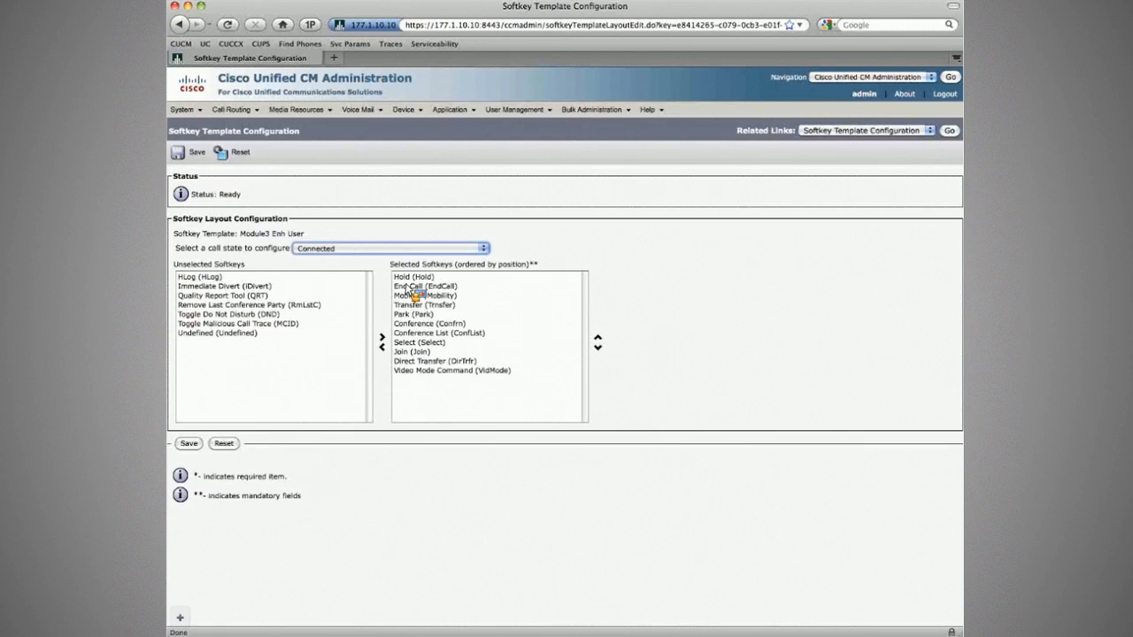
{"action": "left_click", "coordinate": [412, 296]}
{"action": "left_click", "coordinate": [406, 249]}
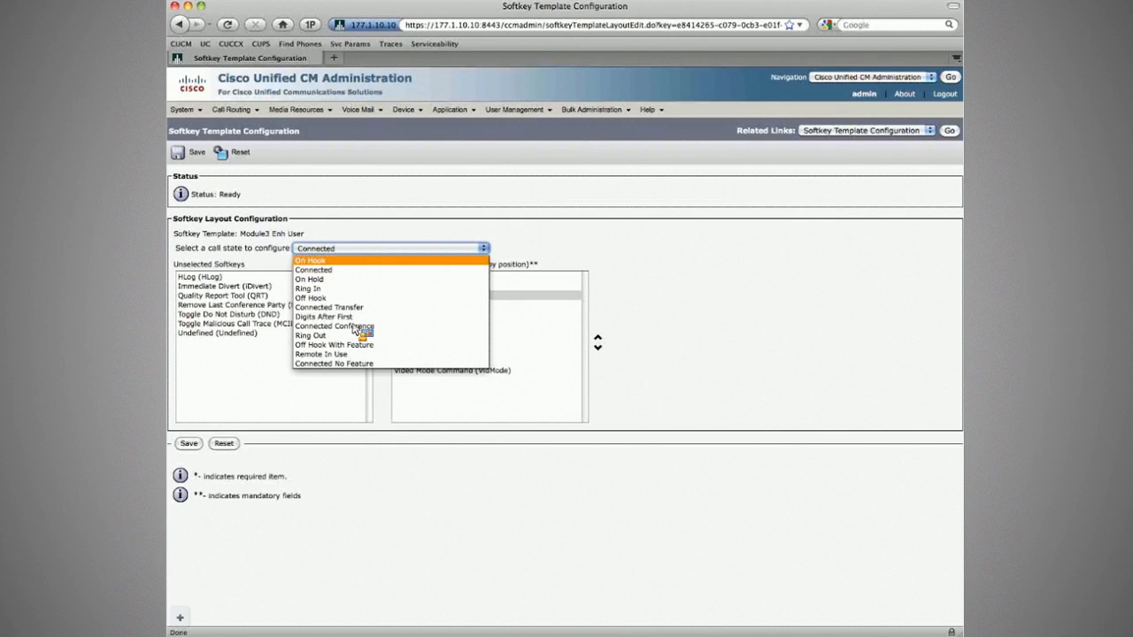
{"action": "key", "text": "Return"}
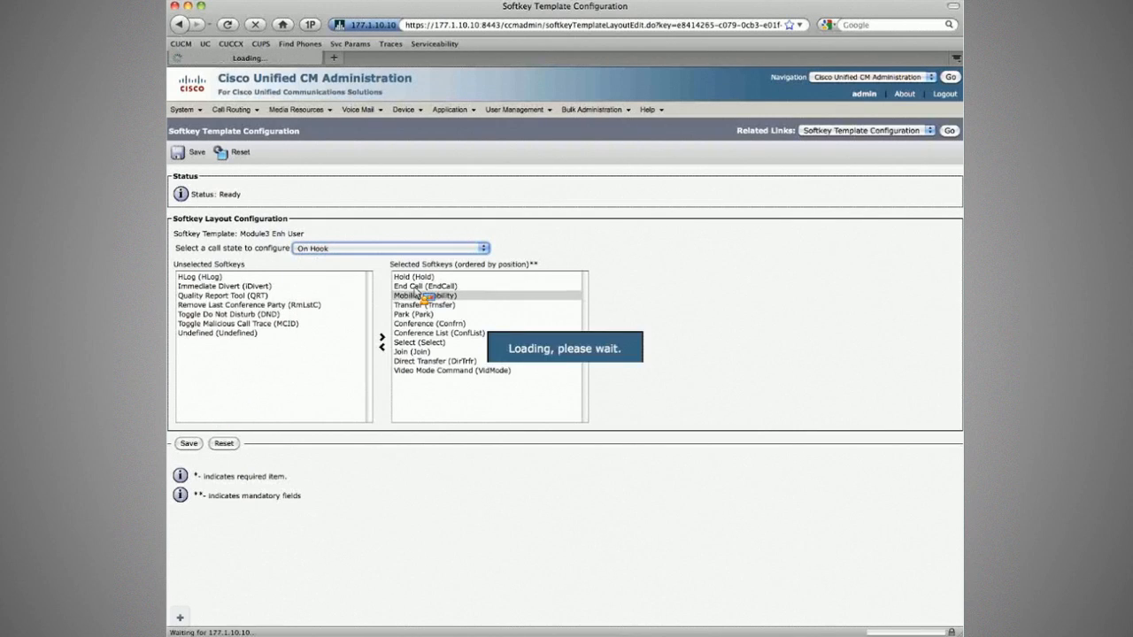
Restart the five devices using Module3 Enh User and dismiss the confirmation.
{"action": "left_click_drag", "start_coordinate": [396, 291], "coordinate": [237, 156]}
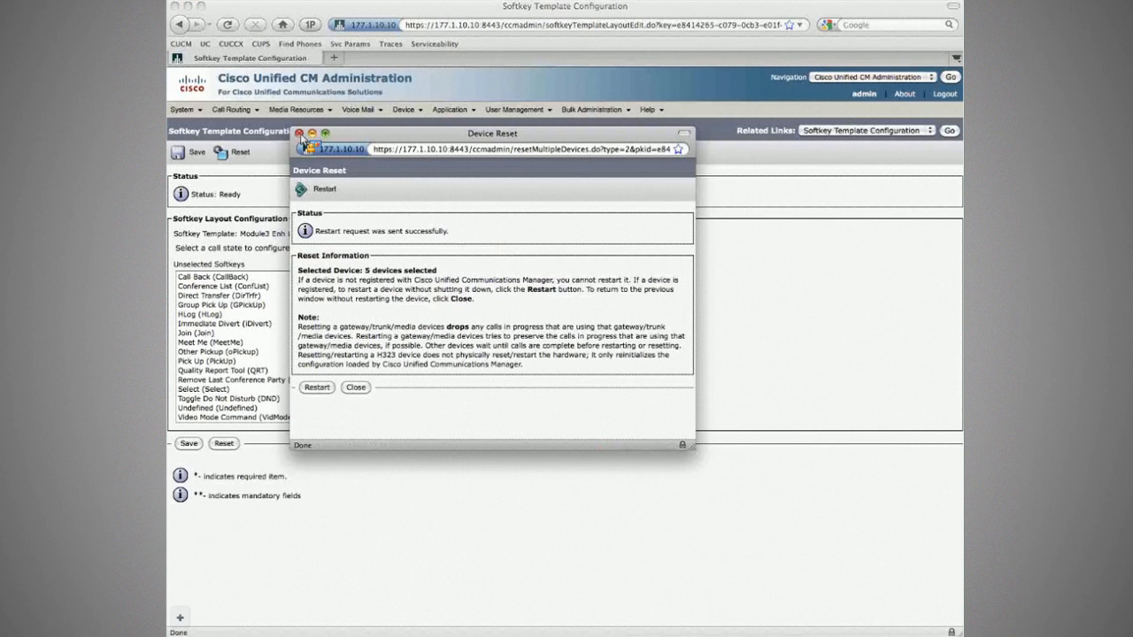
{"action": "left_click", "coordinate": [300, 134]}
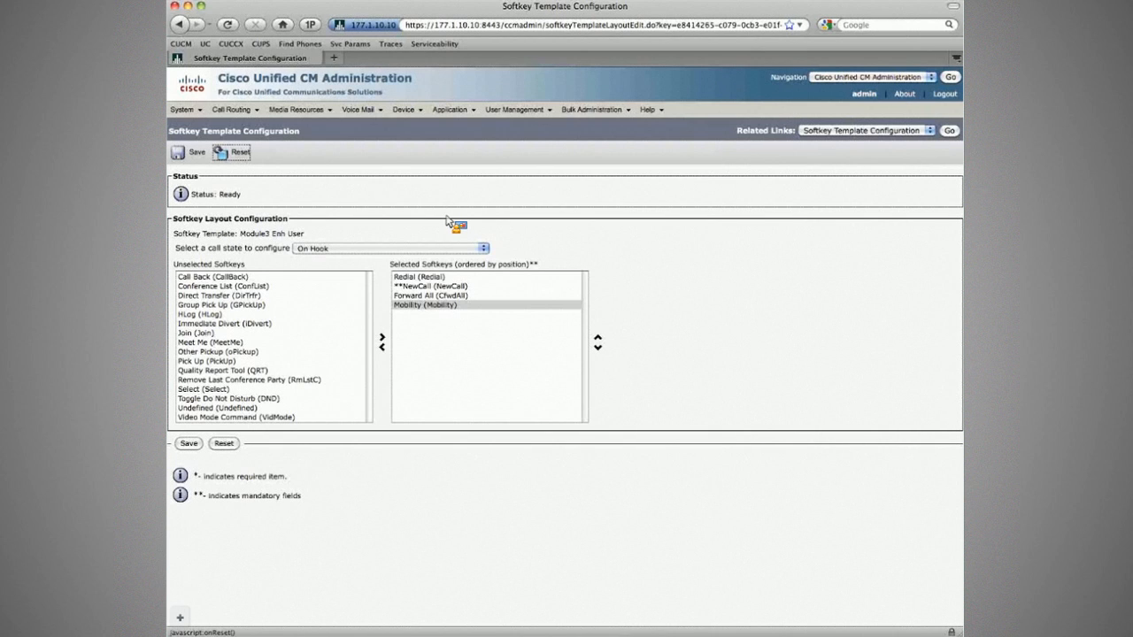
Bring the IP phone emulators forward and watch phone SEP001B5452F1DE restart.
{"action": "key", "text": "super+Tab"}
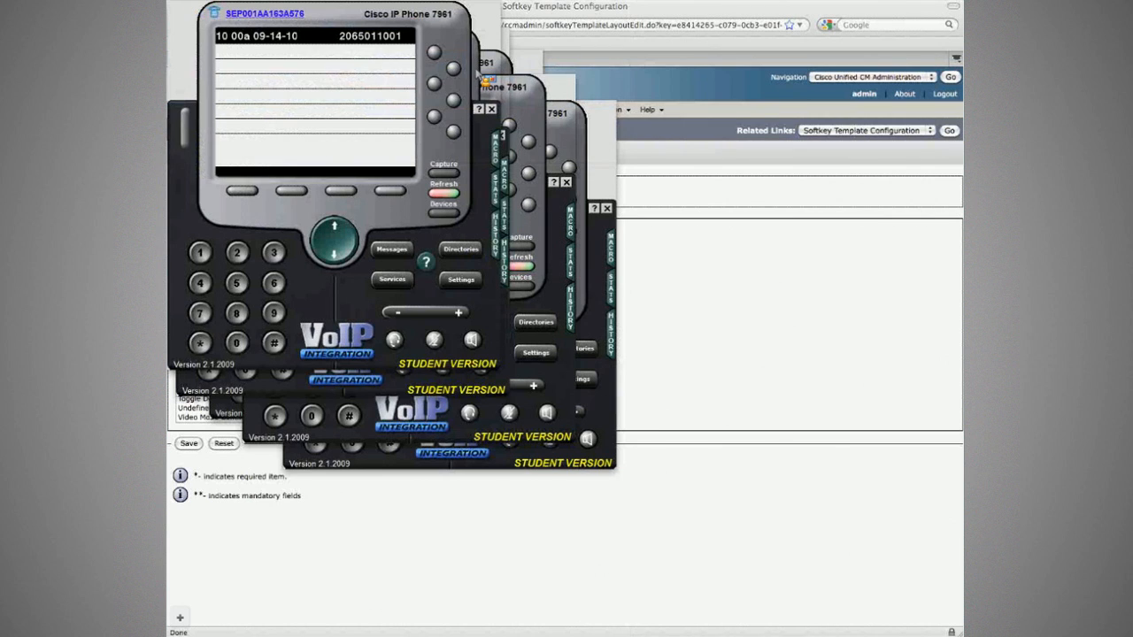
{"action": "left_click", "coordinate": [477, 76]}
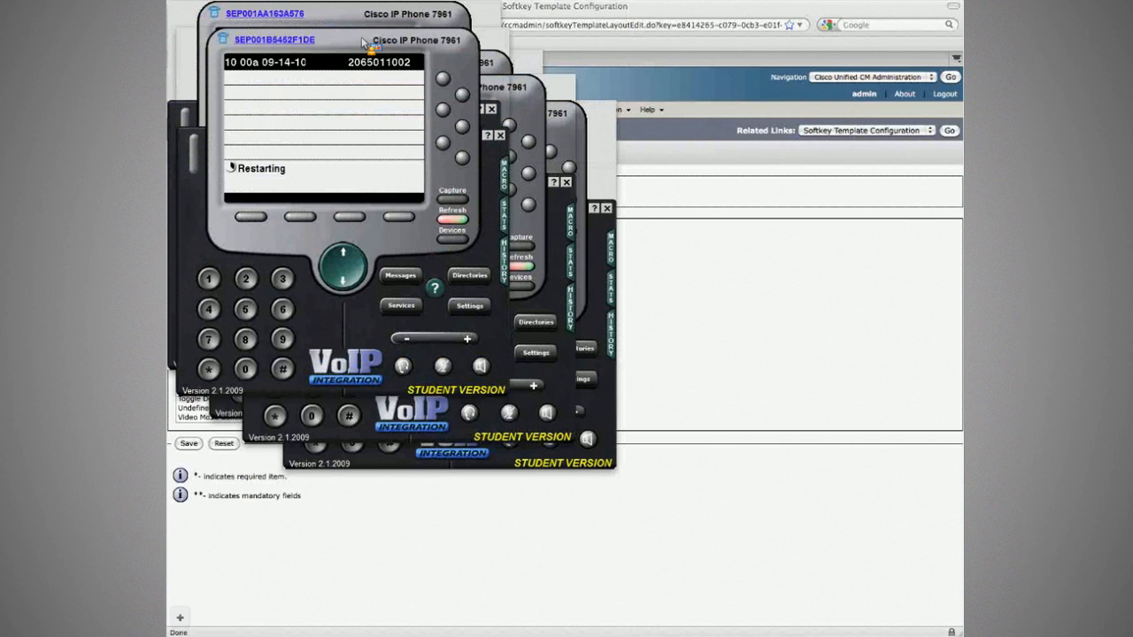
{"action": "left_click_drag", "start_coordinate": [363, 42], "coordinate": [378, 38]}
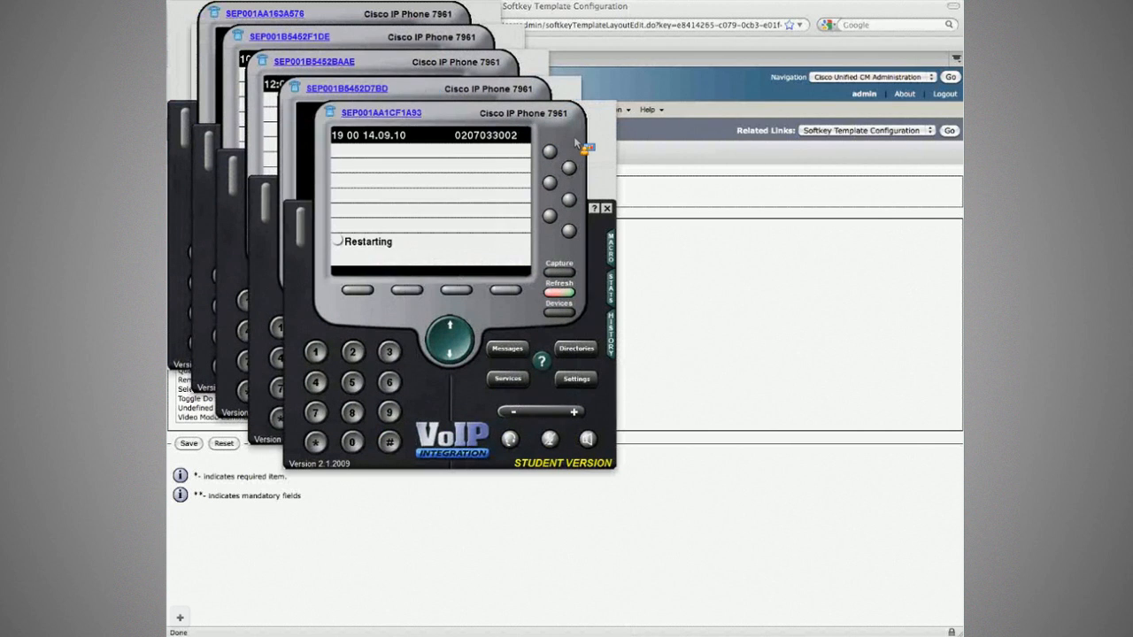
Highlight the transfer and remote phone requirements in the lab workbook PDF.
{"action": "left_click", "coordinate": [912, 270]}
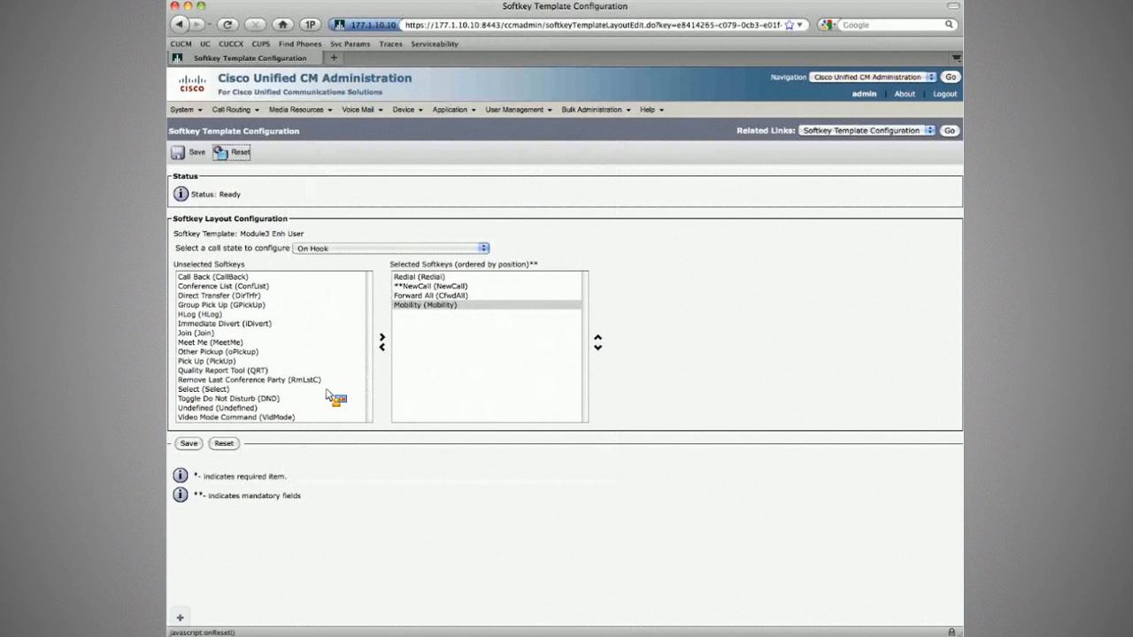
{"action": "key", "text": "super+Tab"}
{"action": "left_click_drag", "start_coordinate": [558, 479], "coordinate": [573, 472]}
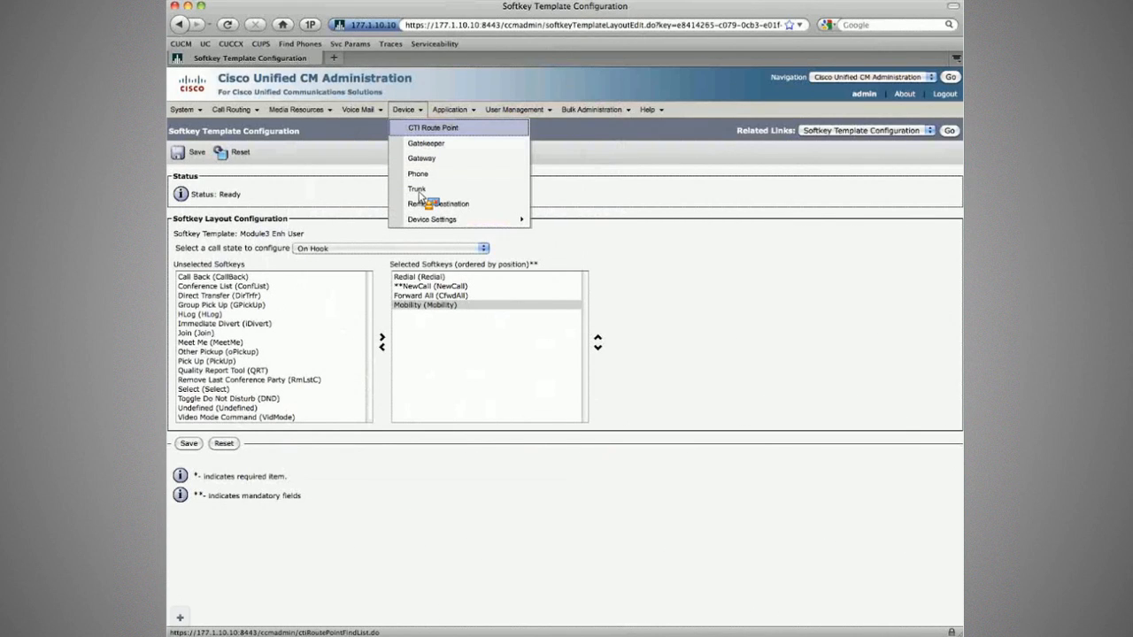
Go to Device > Device Settings > Remote Destination Profile, showing 0 records.
{"action": "mouse_move", "coordinate": [442, 218]}
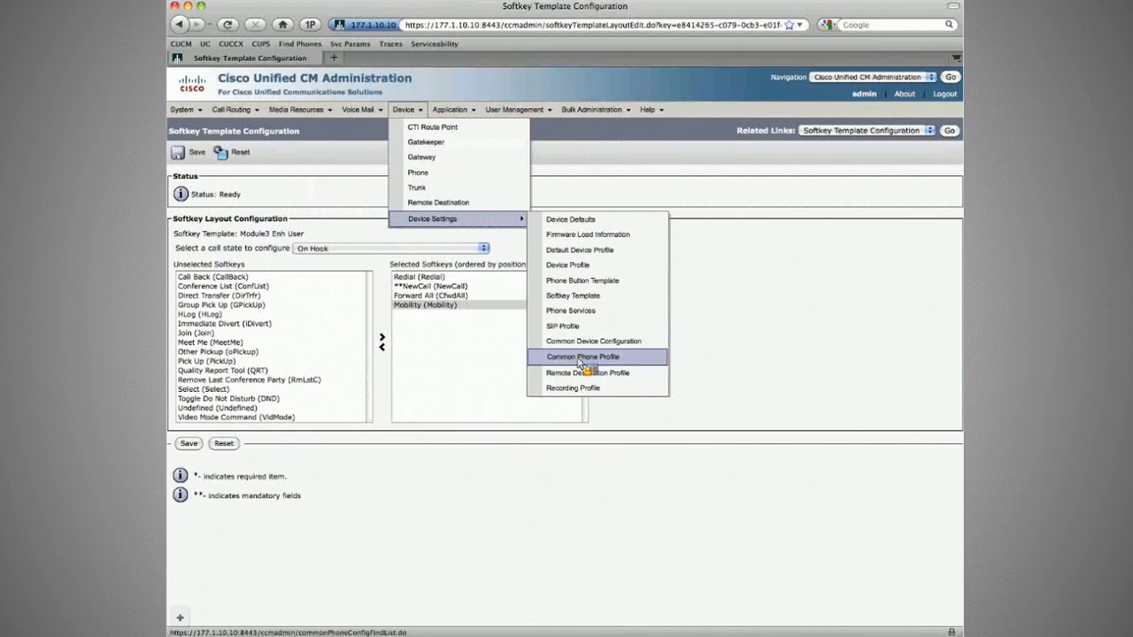
{"action": "left_click", "coordinate": [588, 375]}
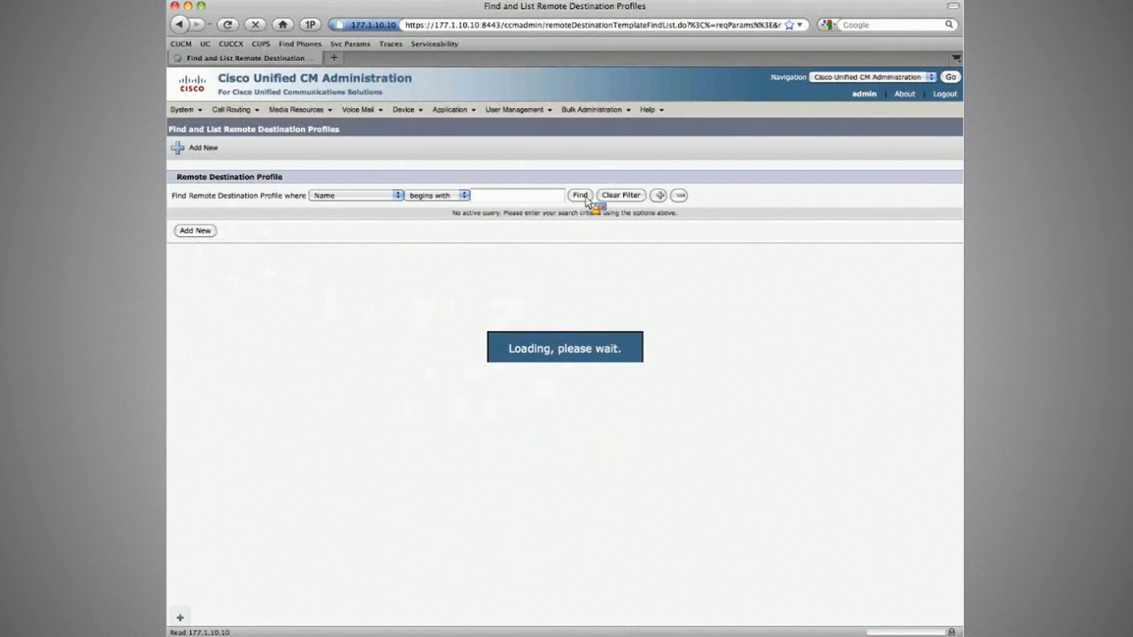
Add a new profile named RDP_<user>-CorpHQ-Phone2 with a description of the user's remote phones.
{"action": "left_click", "coordinate": [225, 158]}
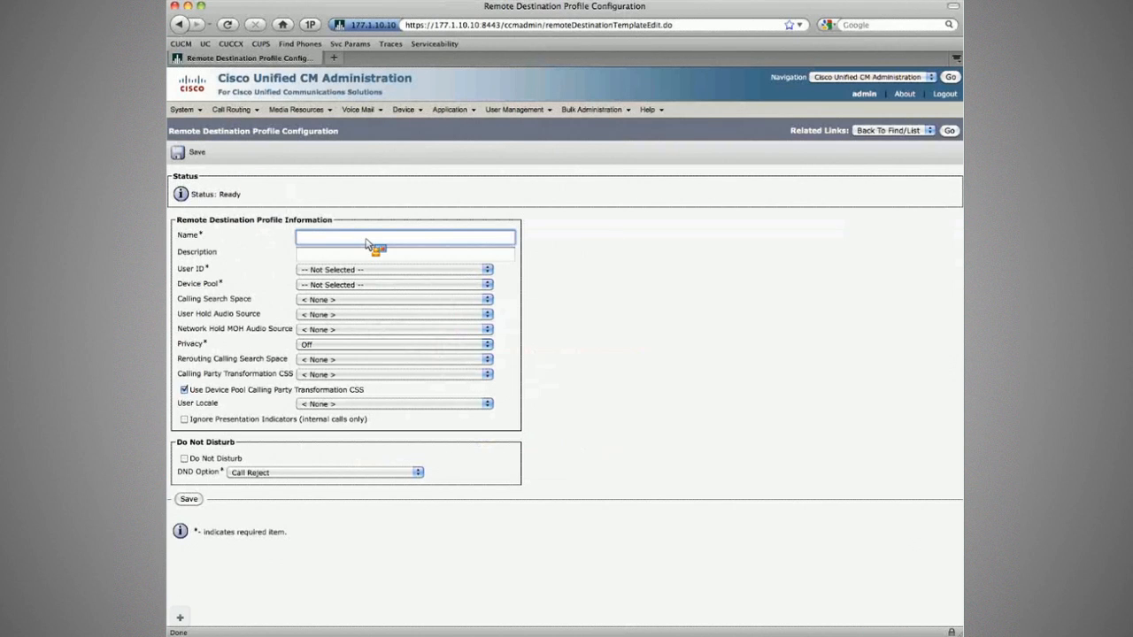
{"action": "type", "text": "RDP_Hurley-CorpHQ-Phone2"}
{"action": "left_click", "coordinate": [371, 239]}
{"action": "type", "text": "-"}
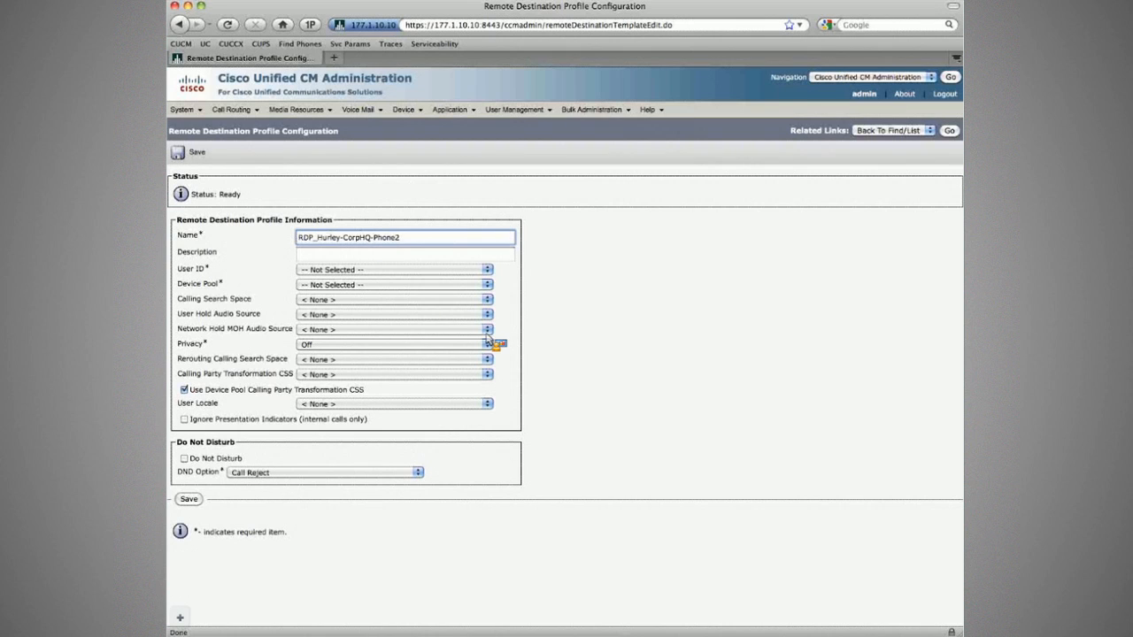
{"action": "key", "text": "Tab"}
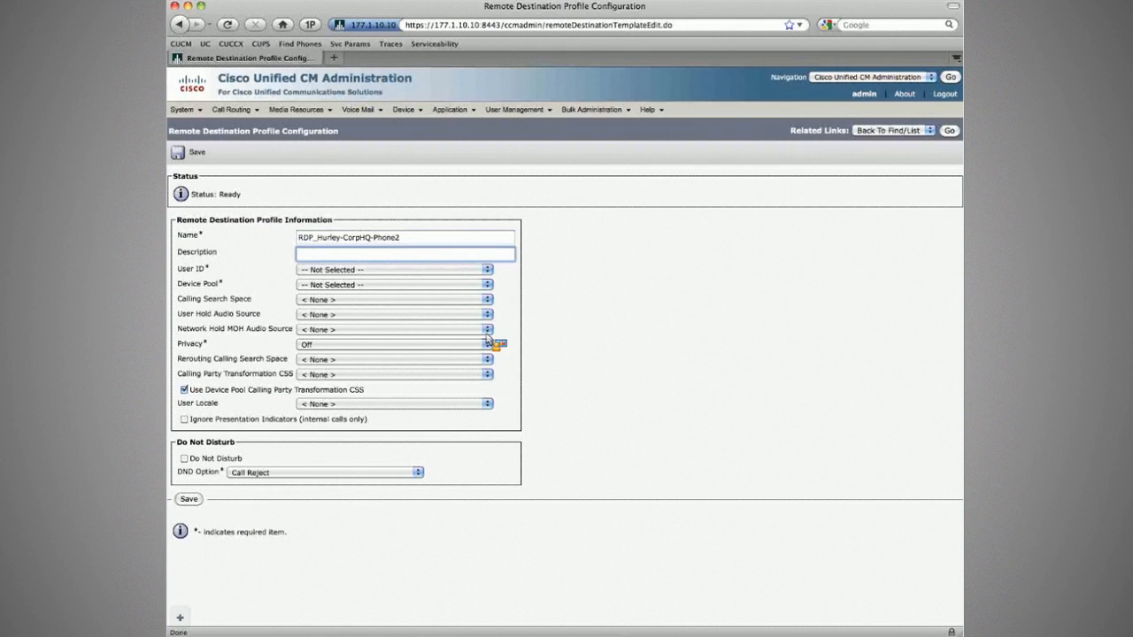
{"action": "type", "text": "RDP for Hurley's Remote Phones"}
{"action": "left_click", "coordinate": [416, 270]}
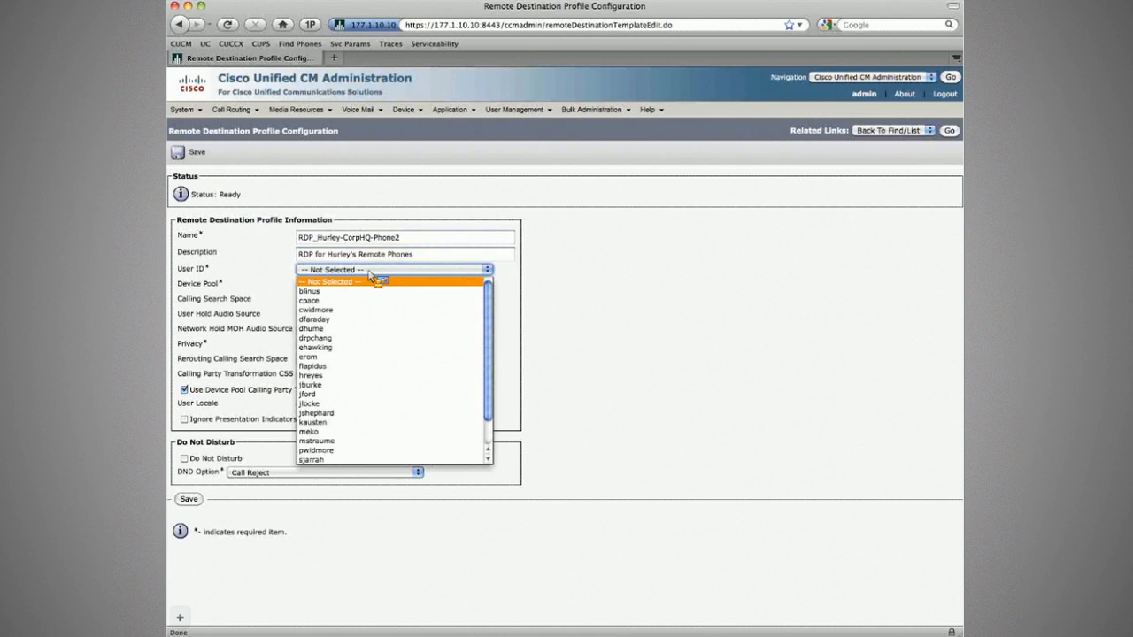
Set the profile's User ID to the phone owner and Device Pool to DP_CorpHQ.
{"action": "left_click", "coordinate": [337, 376]}
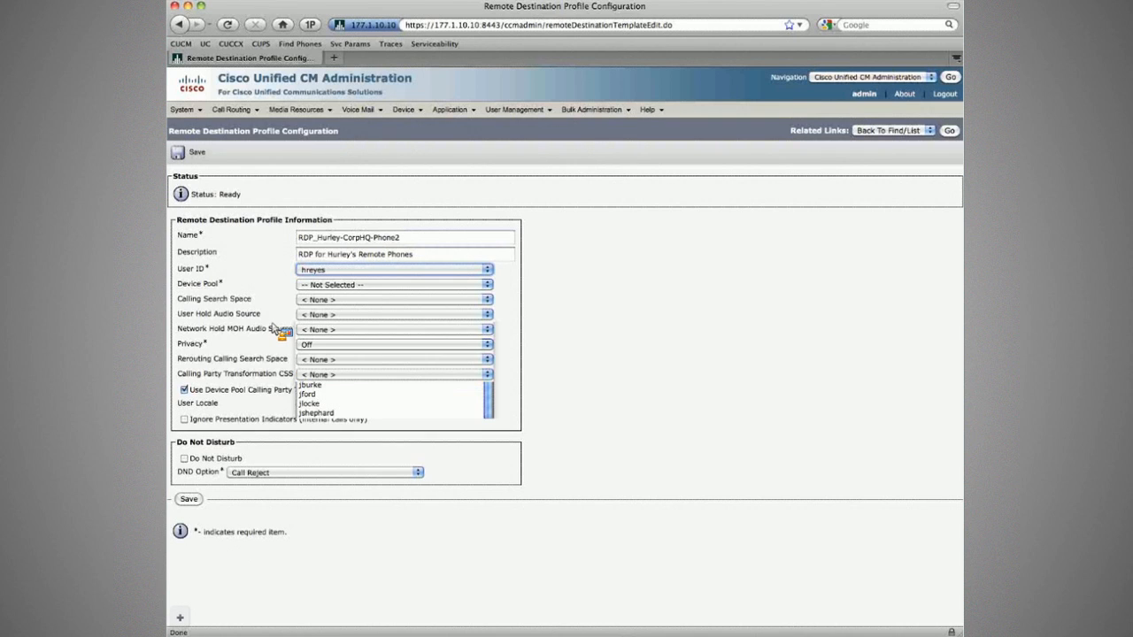
{"action": "left_click", "coordinate": [328, 284]}
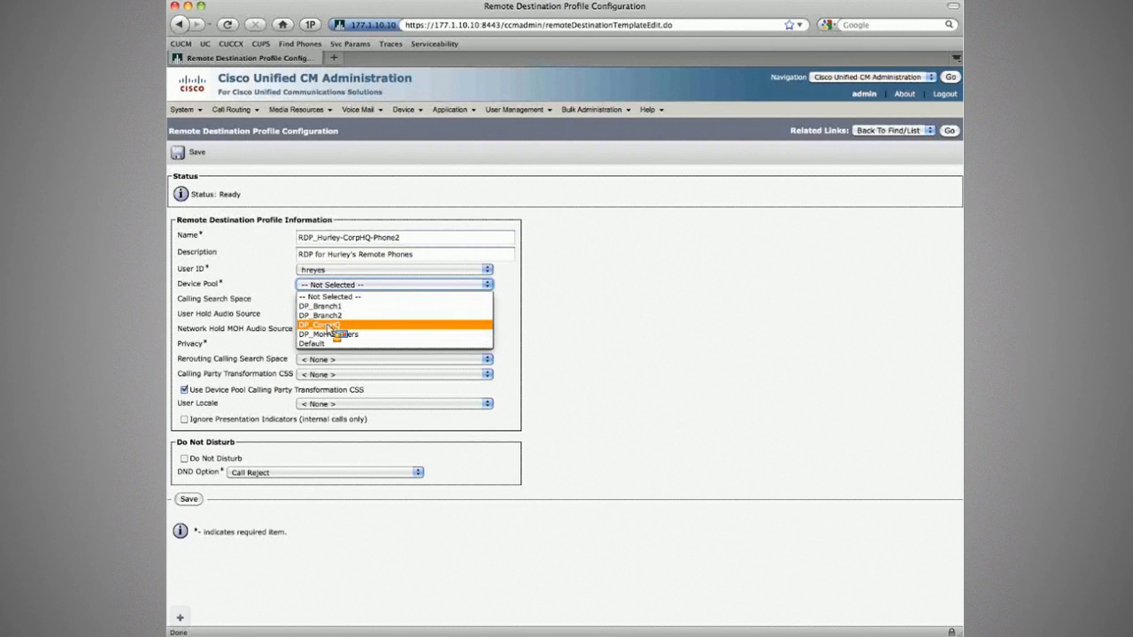
{"action": "left_click", "coordinate": [328, 325]}
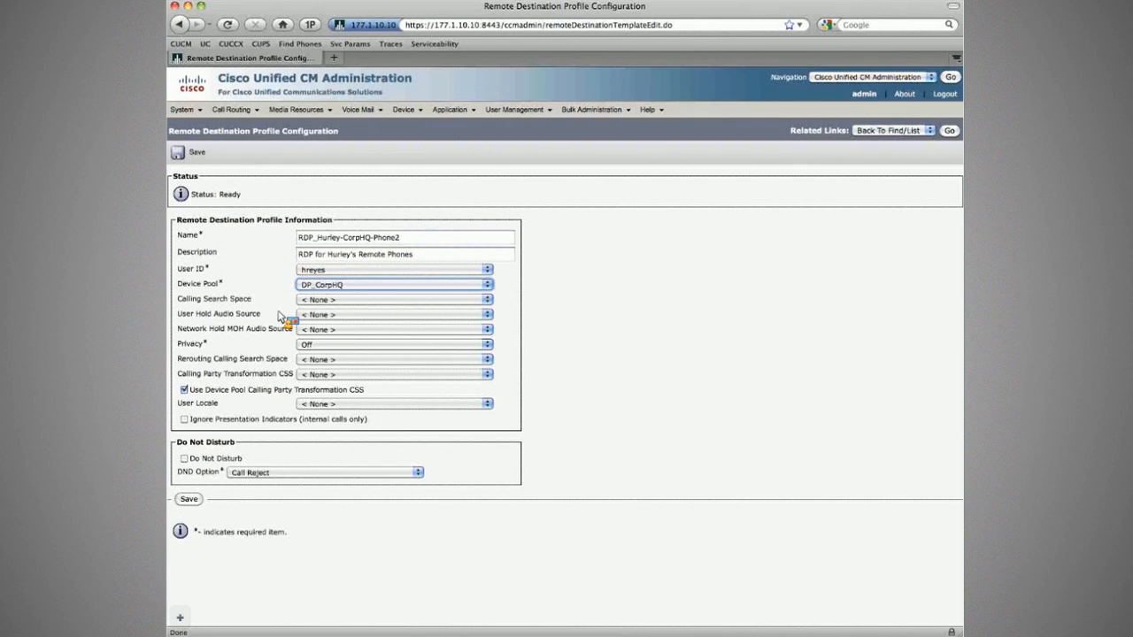
{"action": "left_click", "coordinate": [298, 314]}
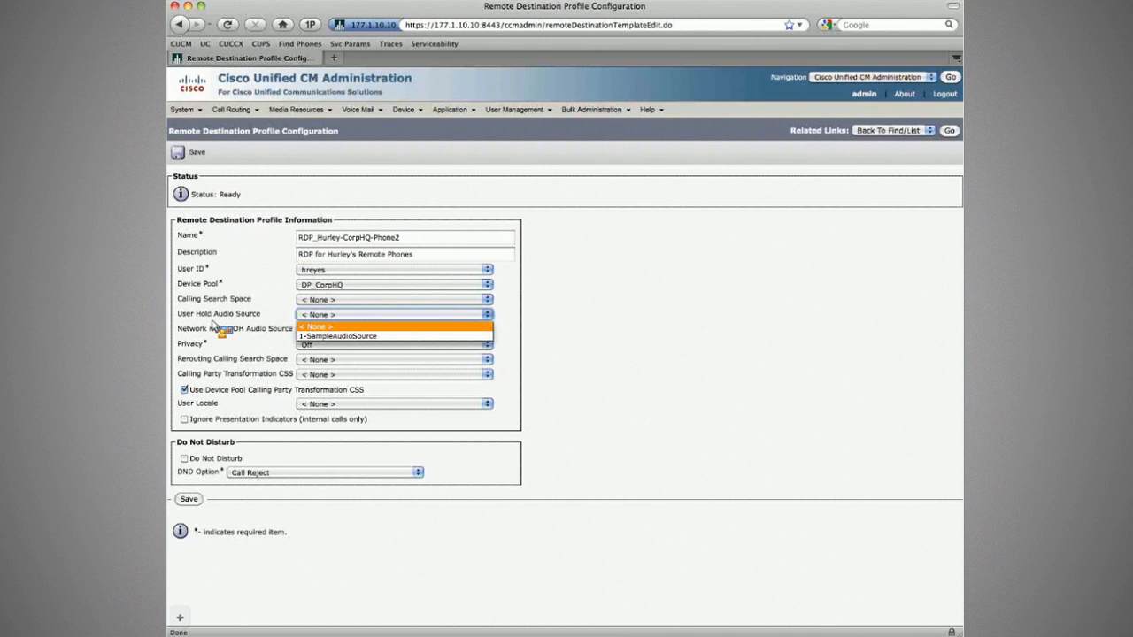
{"action": "left_click", "coordinate": [213, 322]}
{"action": "mouse_move", "coordinate": [187, 110]}
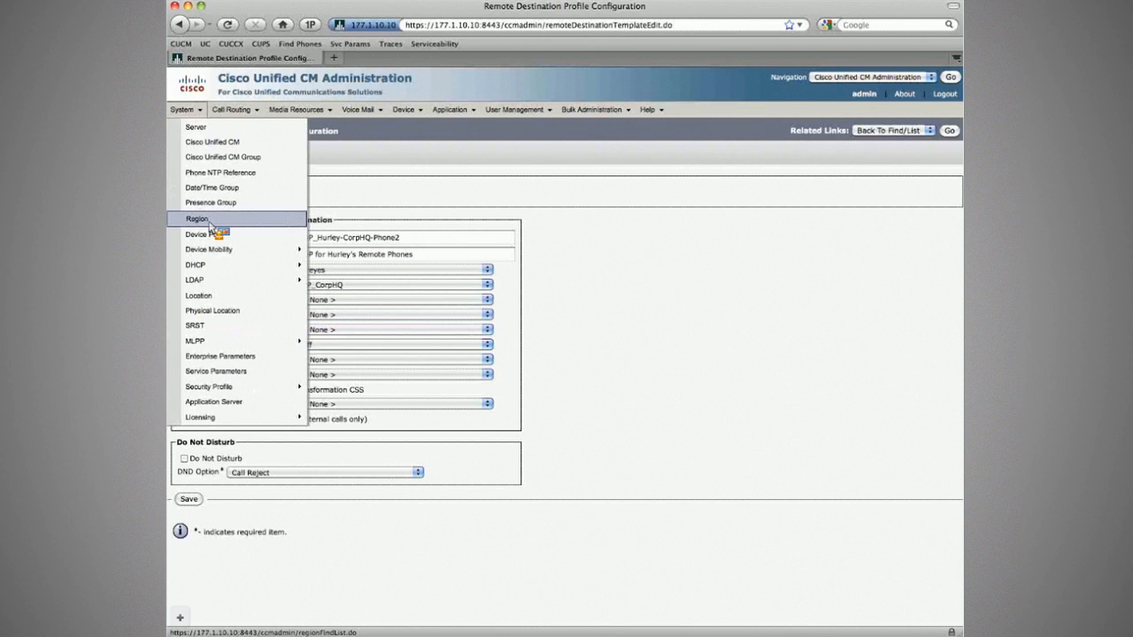
Open DP_CorpHQ's Device Pool Configuration in a new tab and review its settings.
{"action": "middle_click", "coordinate": [211, 234]}
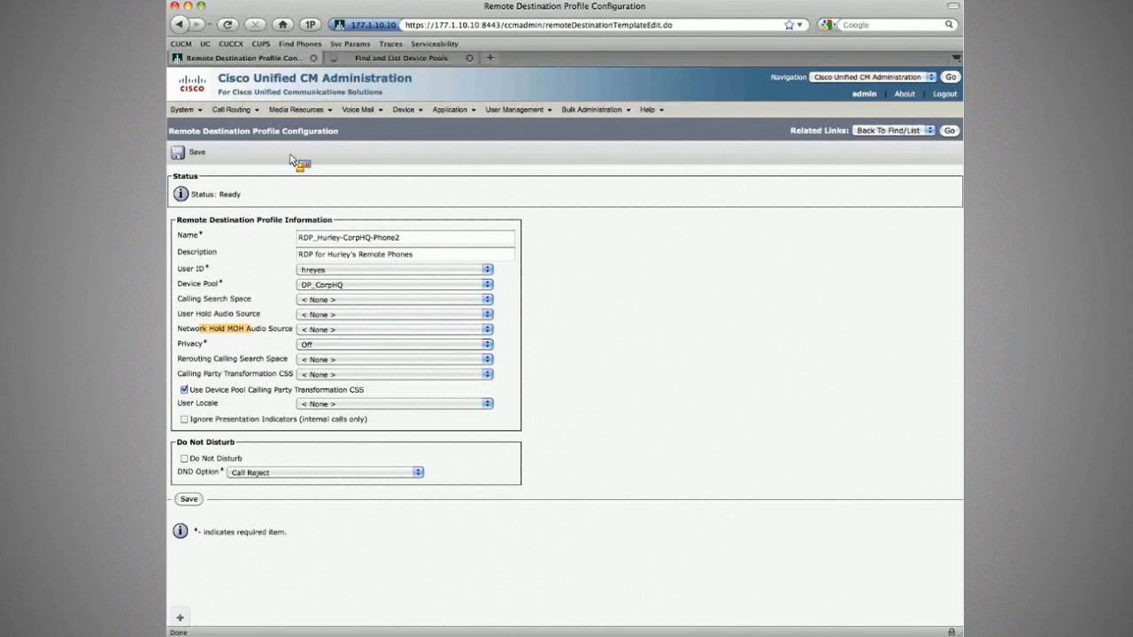
{"action": "left_click", "coordinate": [396, 58]}
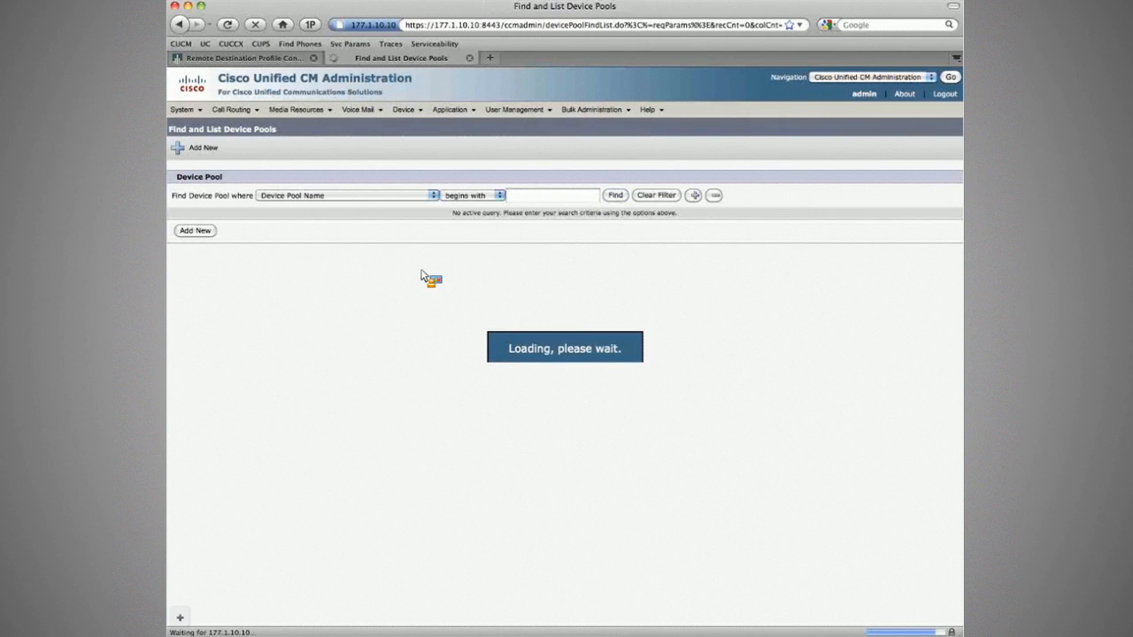
{"action": "left_click", "coordinate": [249, 304]}
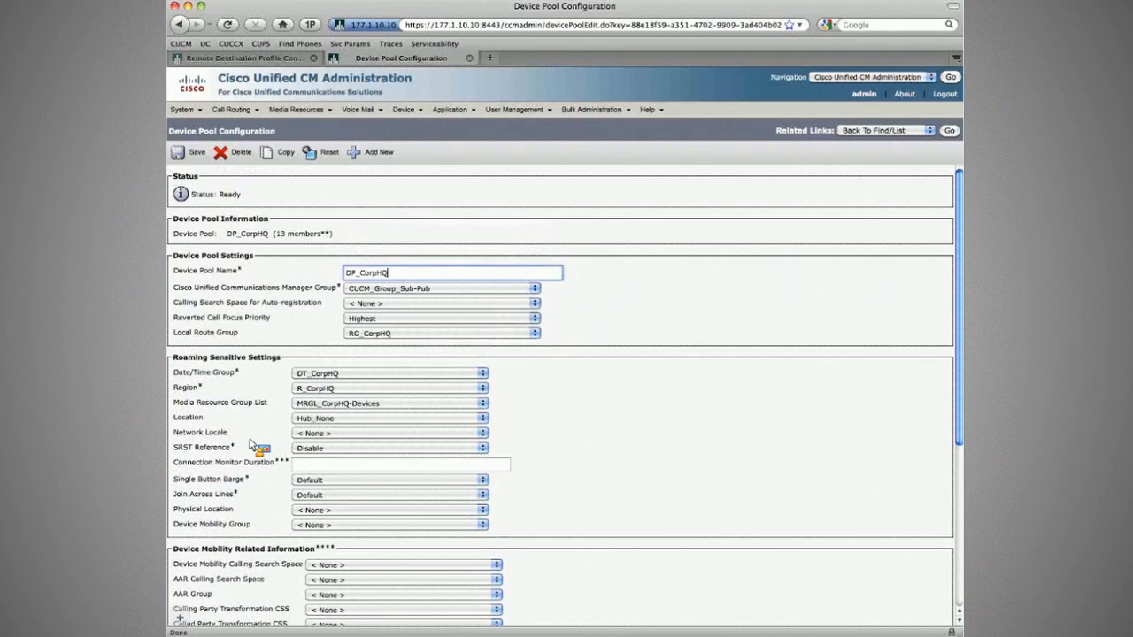
{"action": "scroll", "coordinate": [251, 446], "scroll_direction": "down", "scroll_amount": 1}
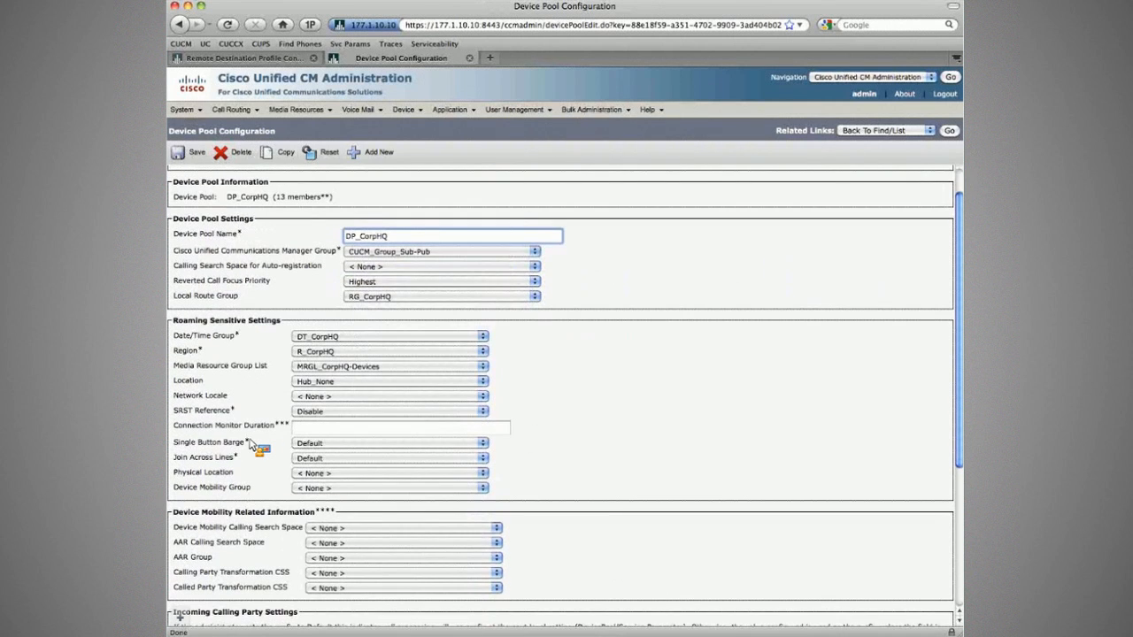
{"action": "scroll", "coordinate": [251, 445], "scroll_direction": "up", "scroll_amount": 1}
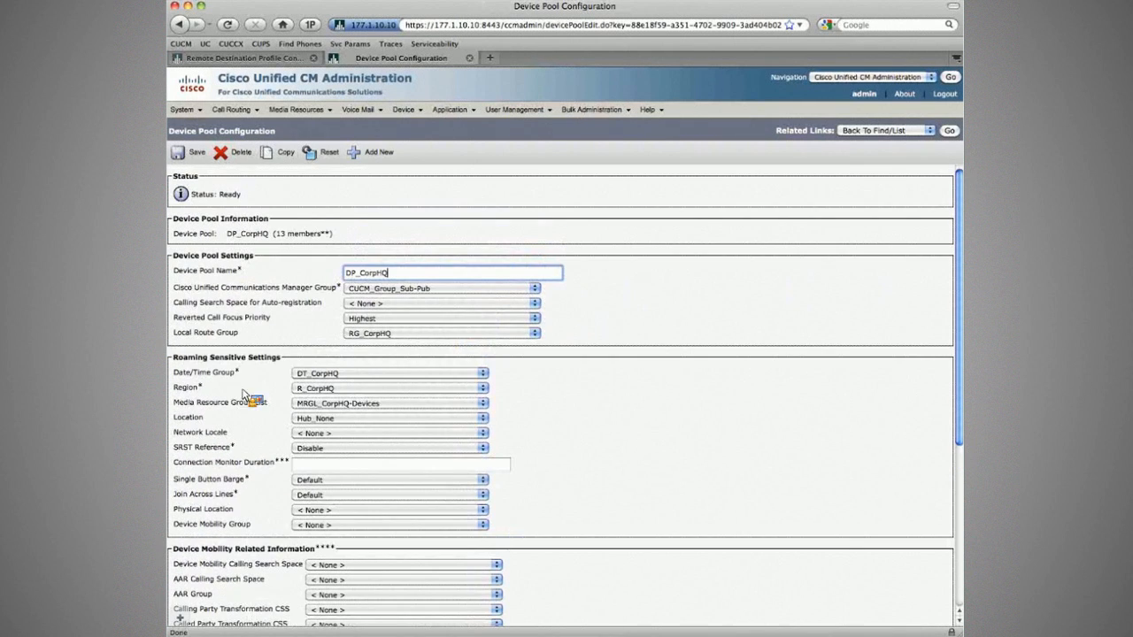
{"action": "scroll", "coordinate": [238, 346], "scroll_direction": "down", "scroll_amount": 1}
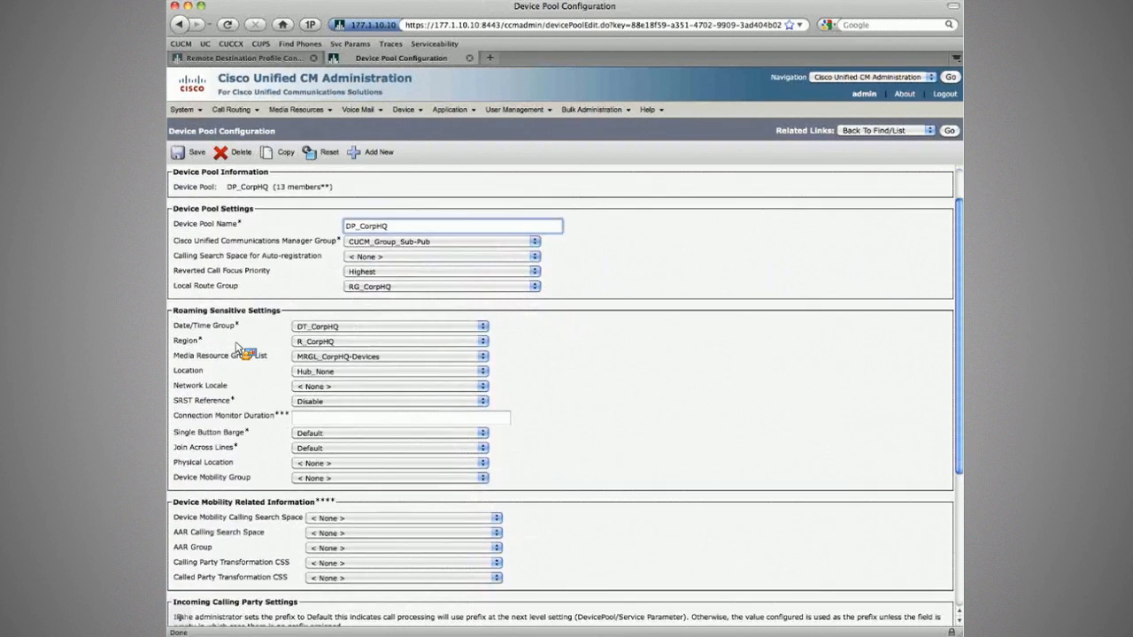
Back on the profile, set Network Hold MOH Audio Source to 1-SampleAudioSource, keeping privacy Off.
{"action": "key", "text": "super+w"}
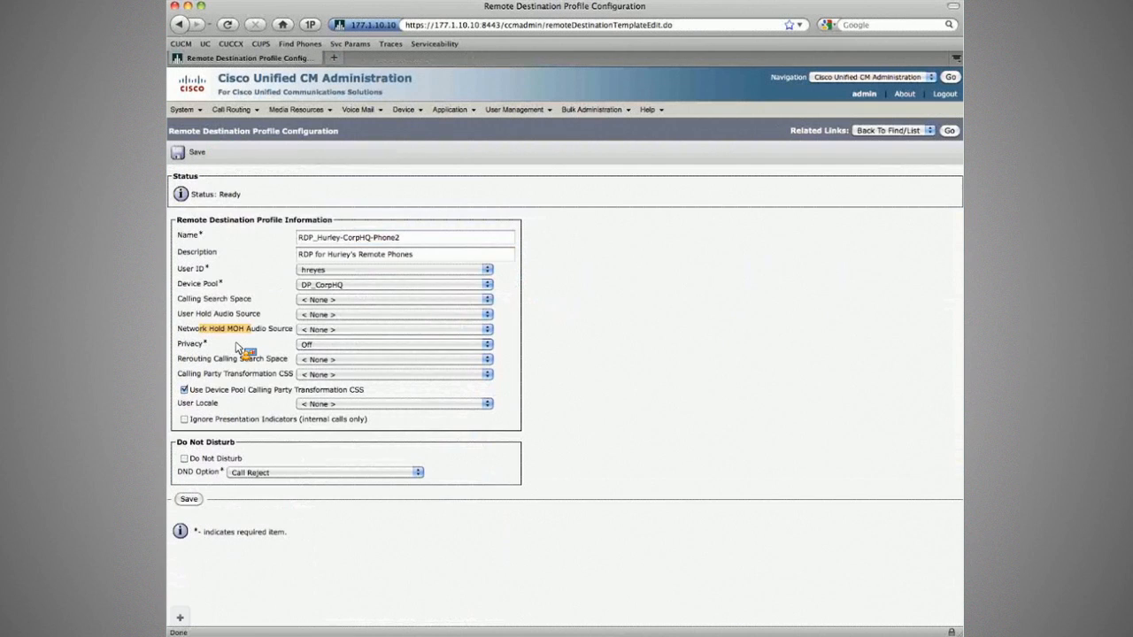
{"action": "left_click", "coordinate": [327, 332]}
{"action": "left_click", "coordinate": [329, 339]}
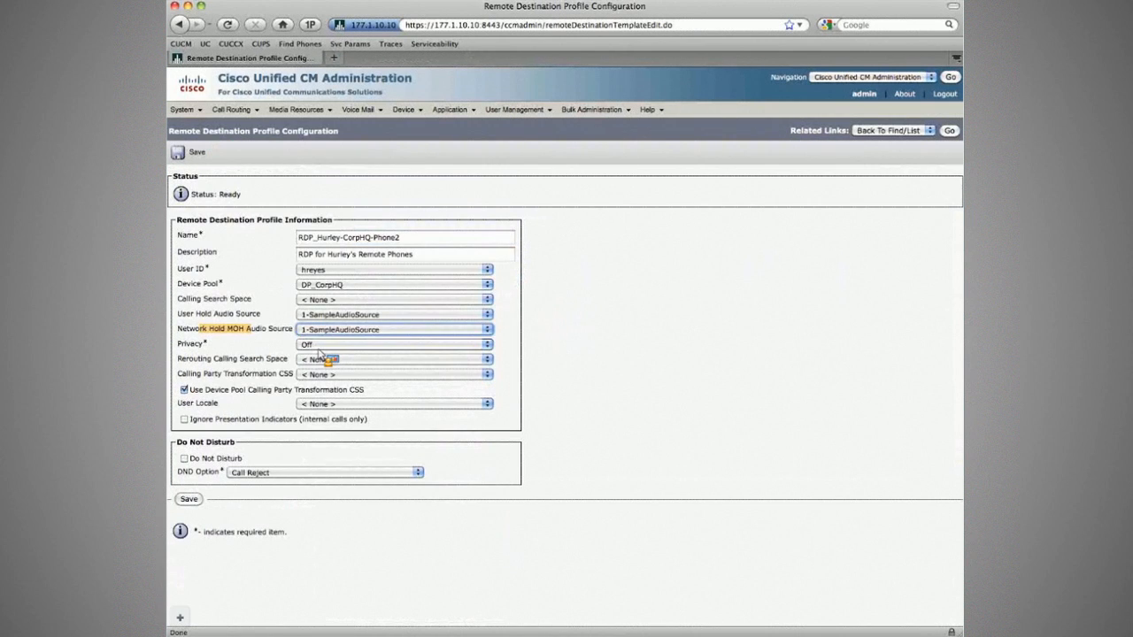
{"action": "mouse_move", "coordinate": [186, 111]}
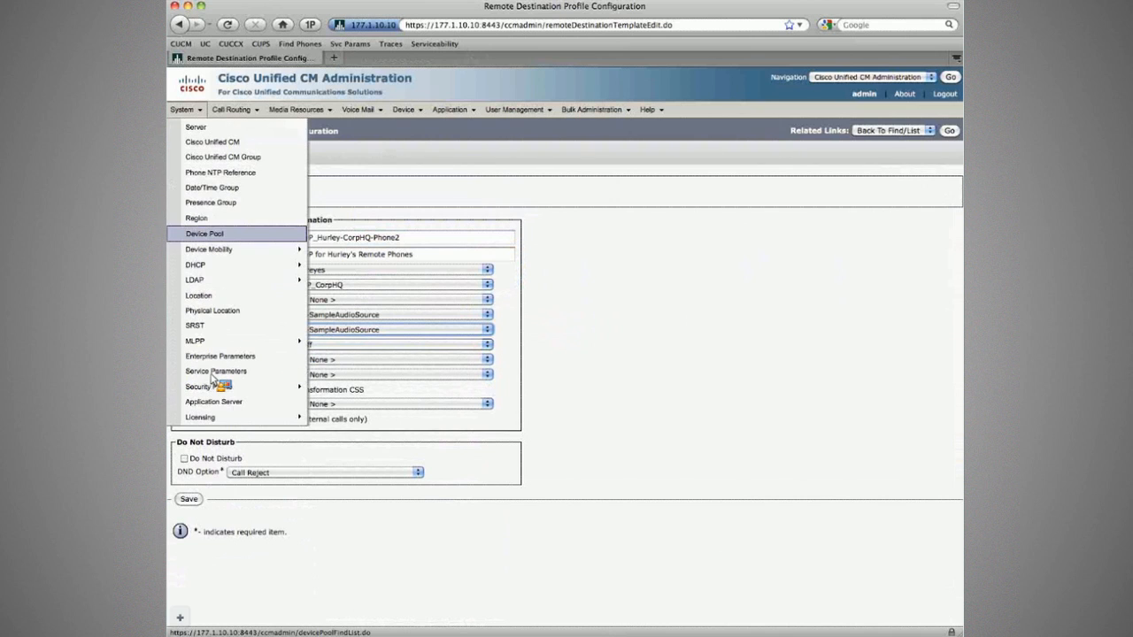
{"action": "left_click", "coordinate": [305, 343]}
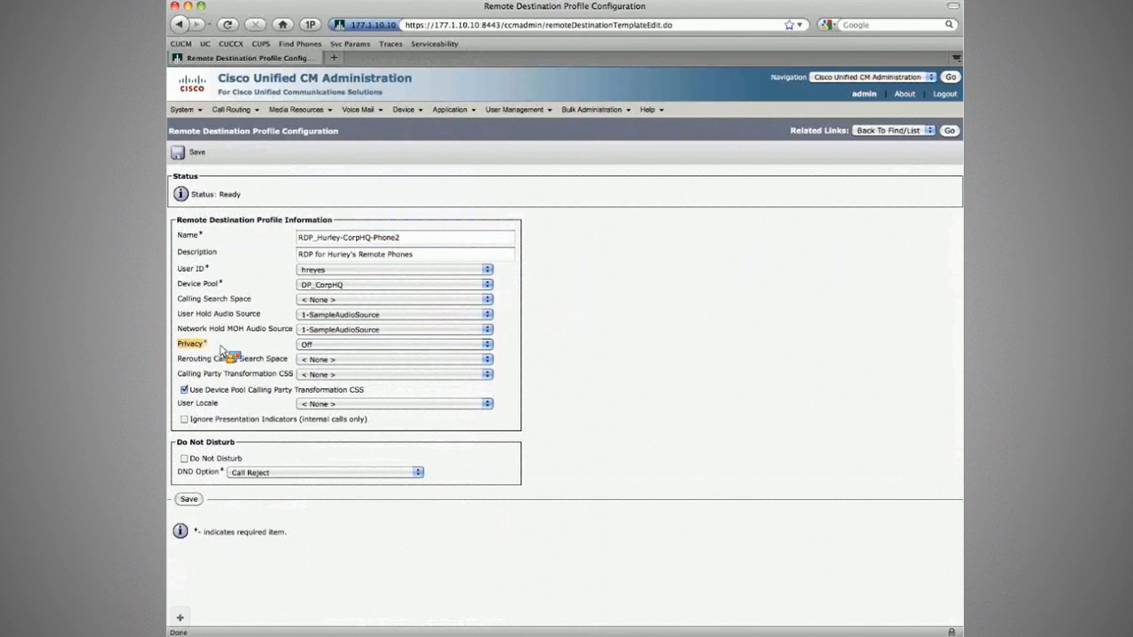
{"action": "left_click", "coordinate": [310, 345]}
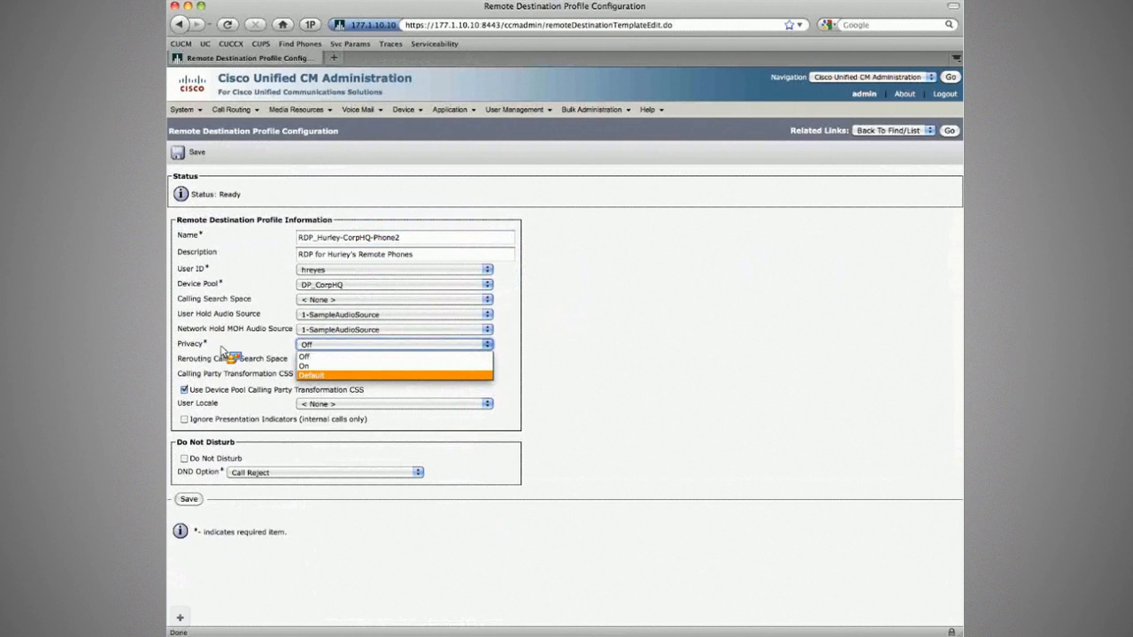
{"action": "left_click", "coordinate": [304, 356]}
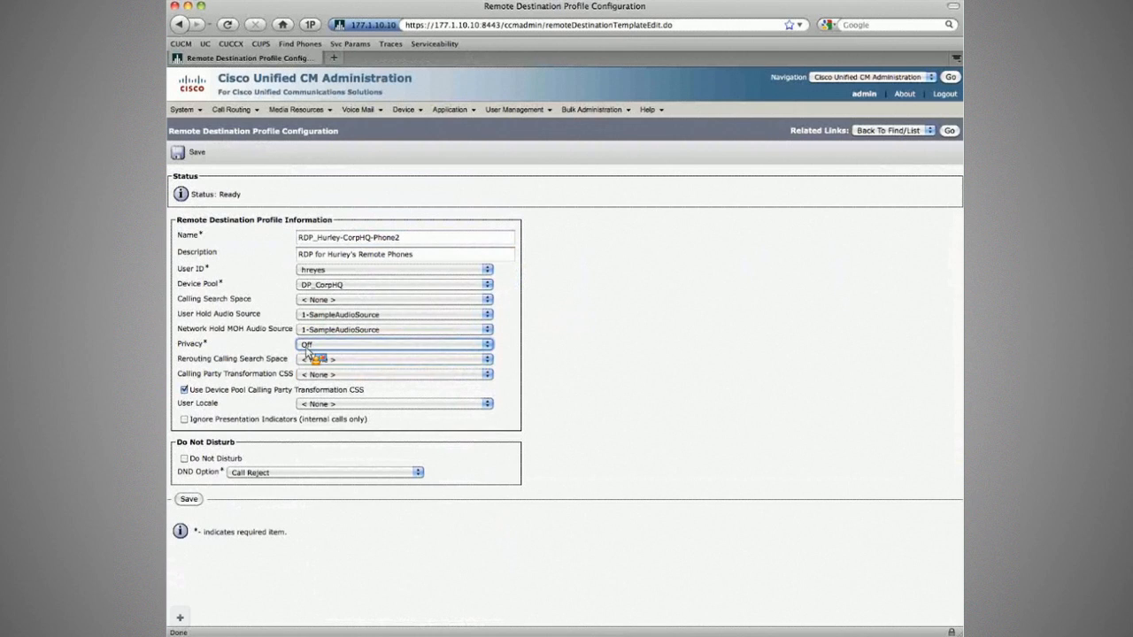
{"action": "left_click", "coordinate": [307, 347]}
{"action": "left_click", "coordinate": [217, 350]}
Uncheck 'Use Device Pool Calling Party Transformation CSS' and review the calling search space fields.
{"action": "left_click_drag", "start_coordinate": [182, 375], "coordinate": [285, 376]}
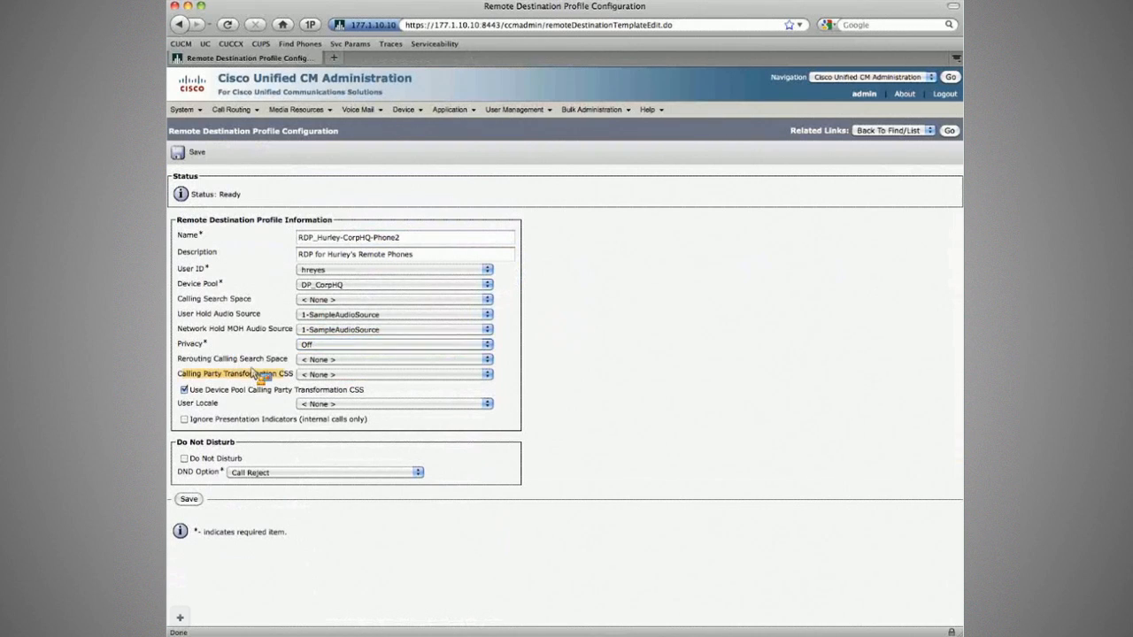
{"action": "left_click", "coordinate": [287, 377]}
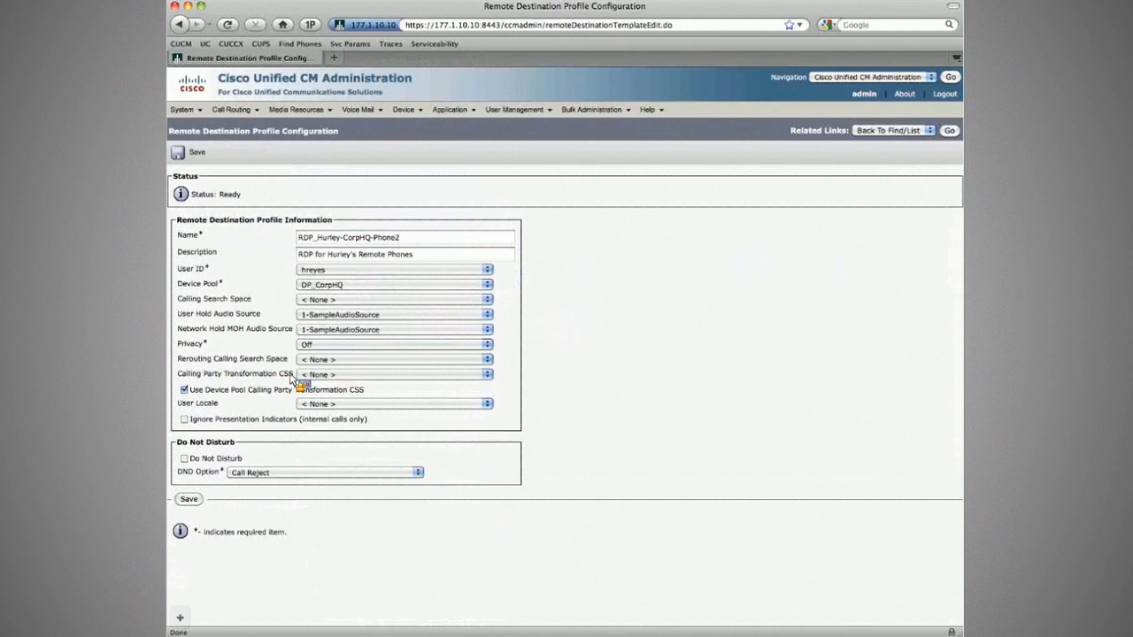
{"action": "left_click", "coordinate": [216, 392]}
{"action": "left_click_drag", "start_coordinate": [179, 304], "coordinate": [335, 306]}
{"action": "mouse_move", "coordinate": [179, 361]}
{"action": "left_mouse_down"}
{"action": "mouse_move", "coordinate": [296, 363]}
{"action": "mouse_move", "coordinate": [176, 364]}
{"action": "left_mouse_up"}
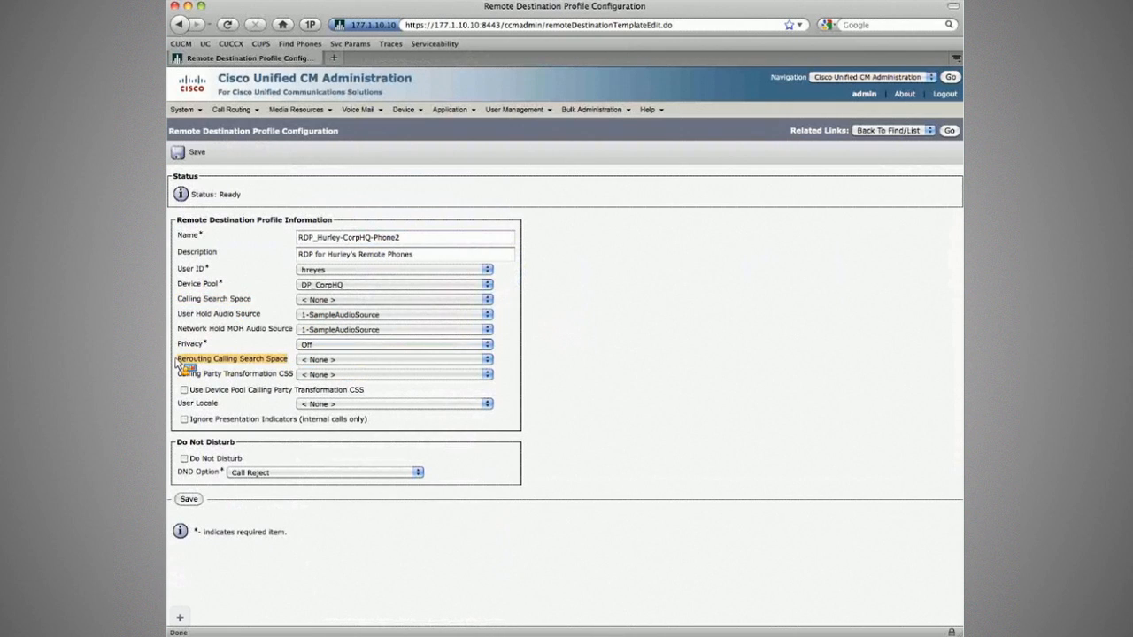
{"action": "left_click_drag", "start_coordinate": [180, 304], "coordinate": [266, 306]}
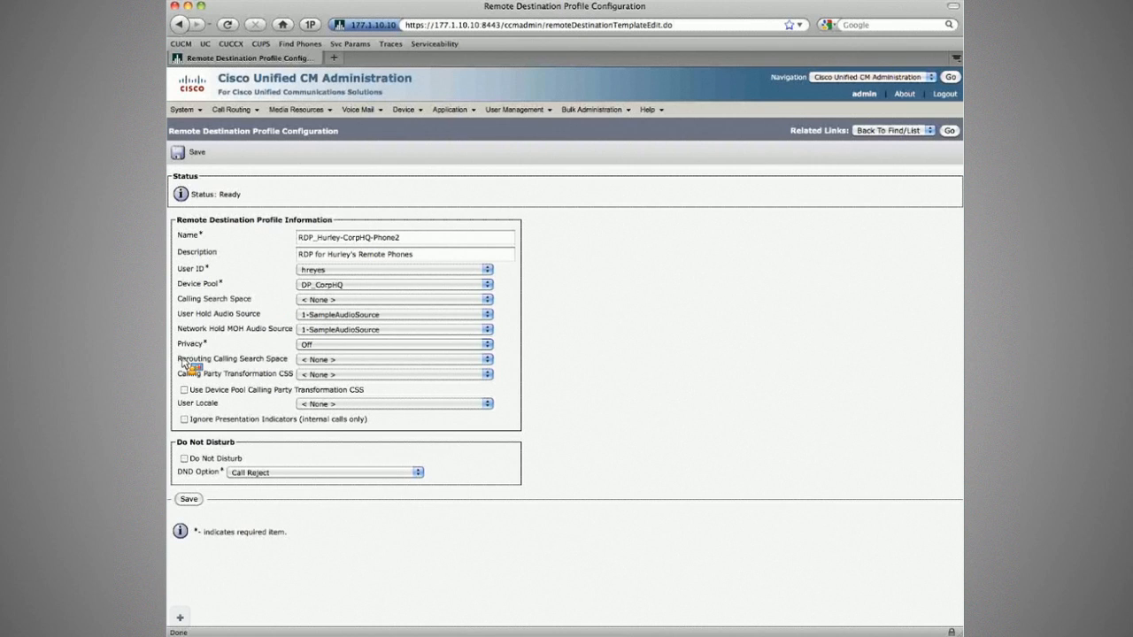
{"action": "left_click_drag", "start_coordinate": [183, 361], "coordinate": [344, 363]}
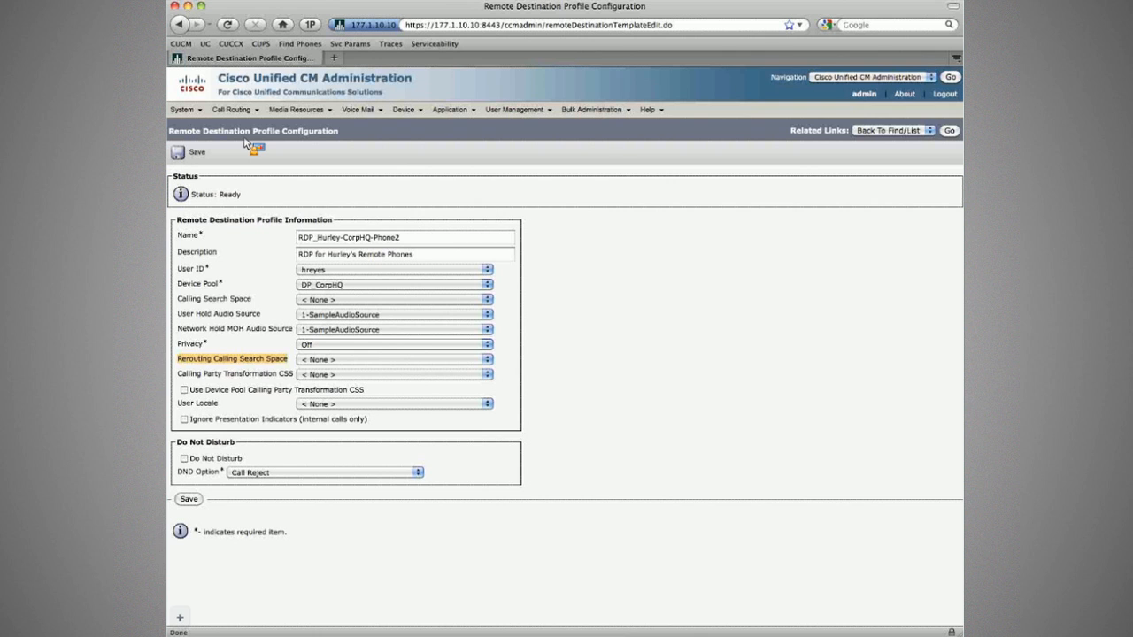
Open Translation Patterns in a new tab and list patterns beginning with 0.
{"action": "mouse_move", "coordinate": [232, 110]}
{"action": "right_click", "coordinate": [257, 265]}
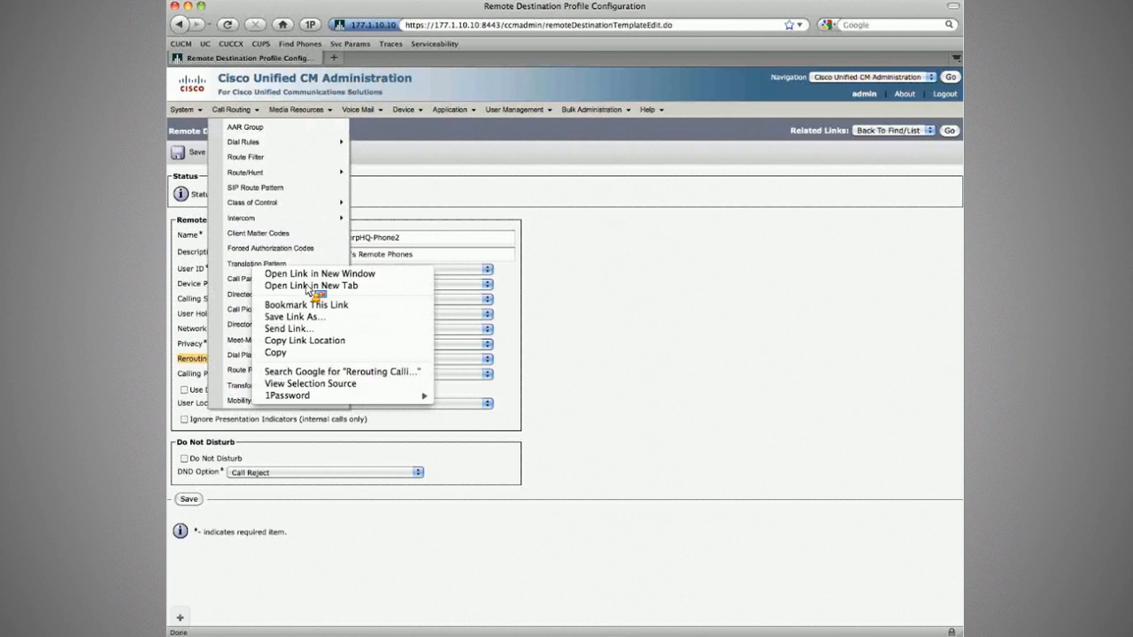
{"action": "left_click", "coordinate": [307, 286]}
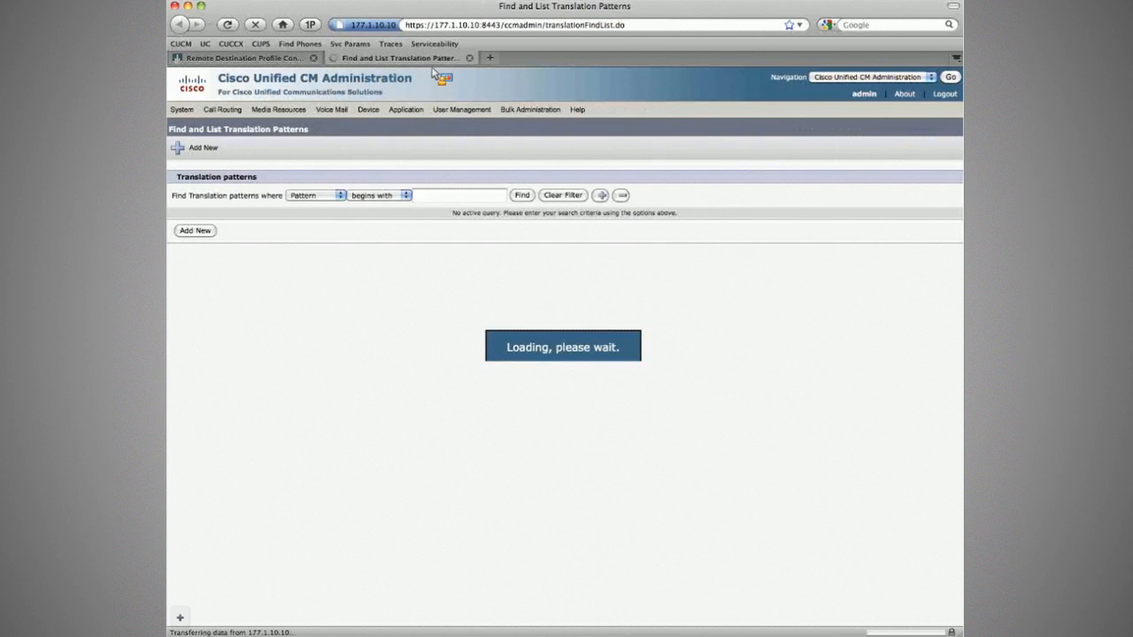
{"action": "left_click", "coordinate": [522, 196]}
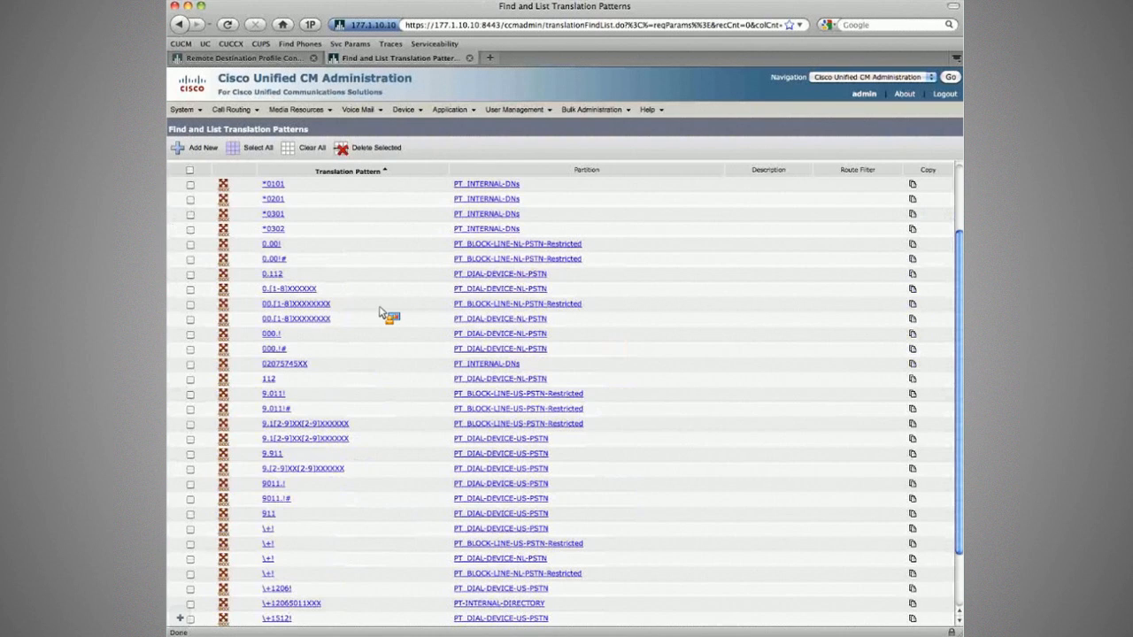
{"action": "scroll", "coordinate": [385, 309], "scroll_direction": "up", "scroll_amount": 3}
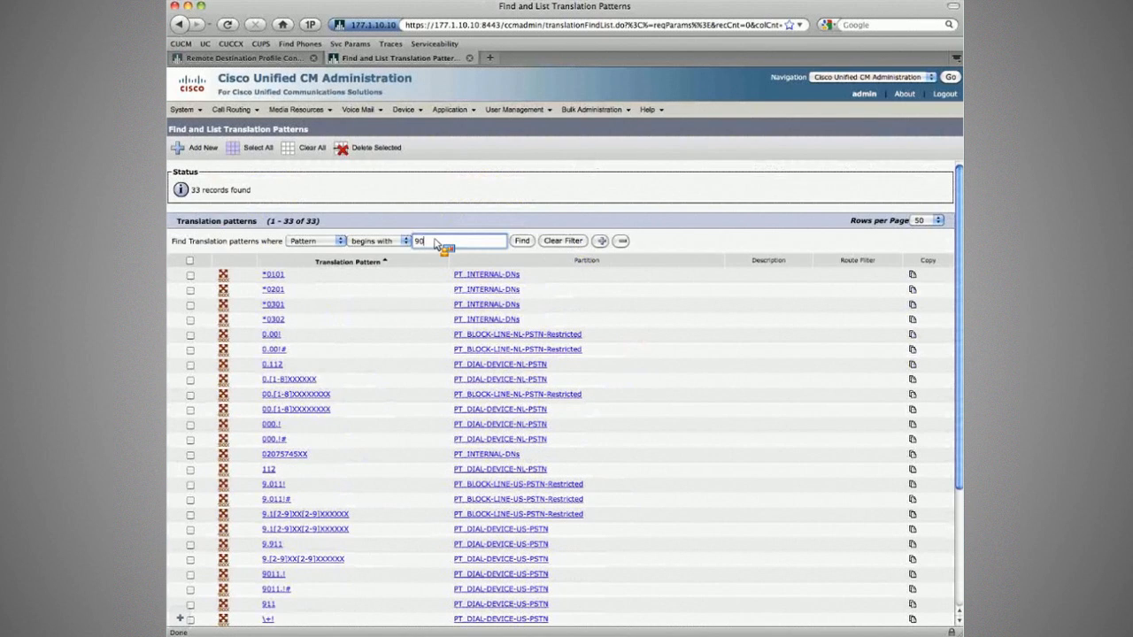
{"action": "key", "text": "Return"}
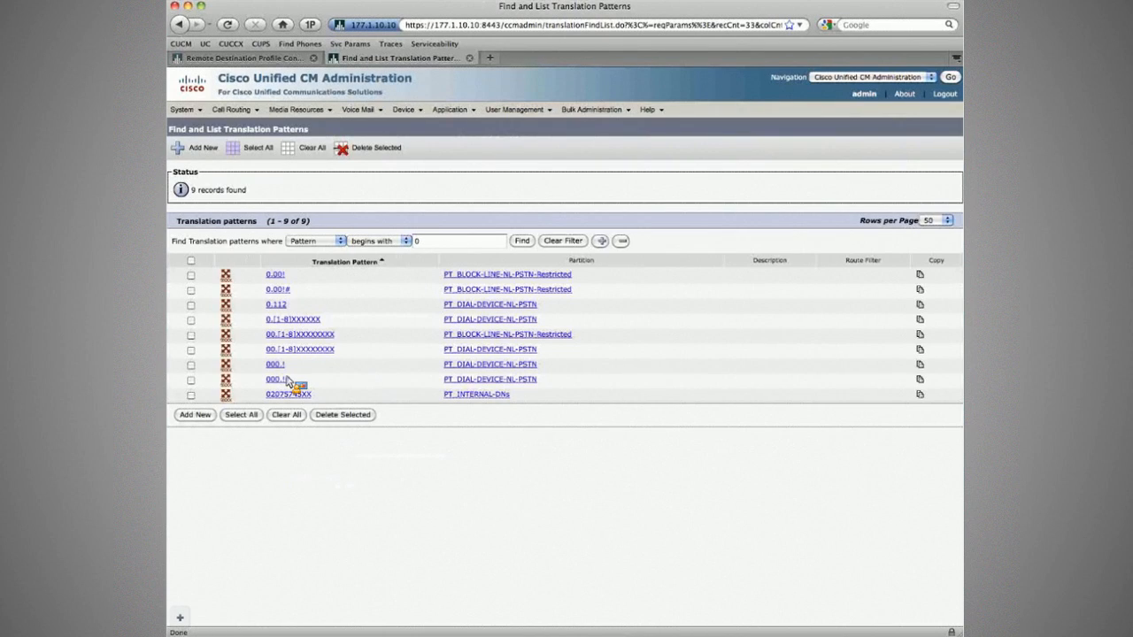
Filter translation patterns beginning with 9, then with \+, showing 10 results.
{"action": "left_click_drag", "start_coordinate": [288, 381], "coordinate": [418, 247]}
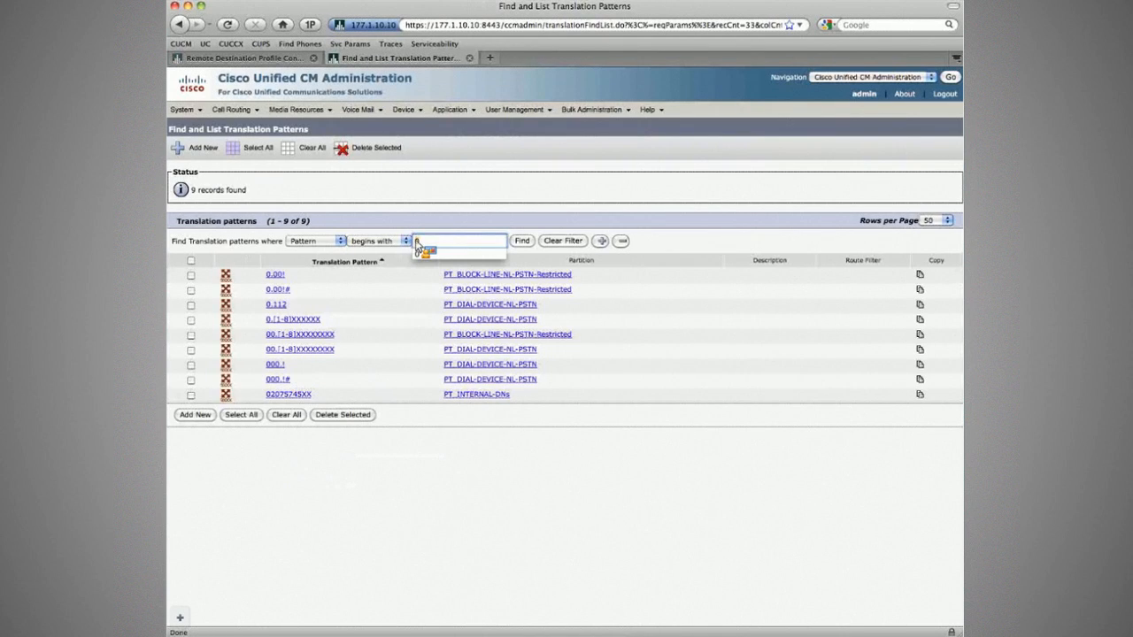
{"action": "type", "text": "9"}
{"action": "key", "text": "Return"}
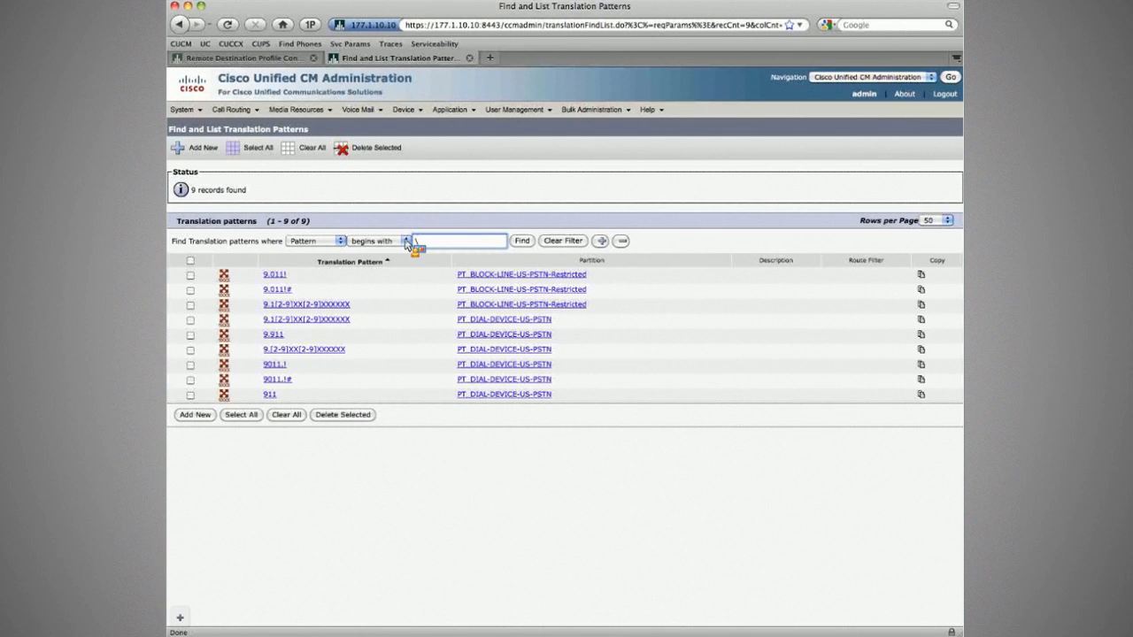
{"action": "type", "text": "+"}
{"action": "key", "text": "Return"}
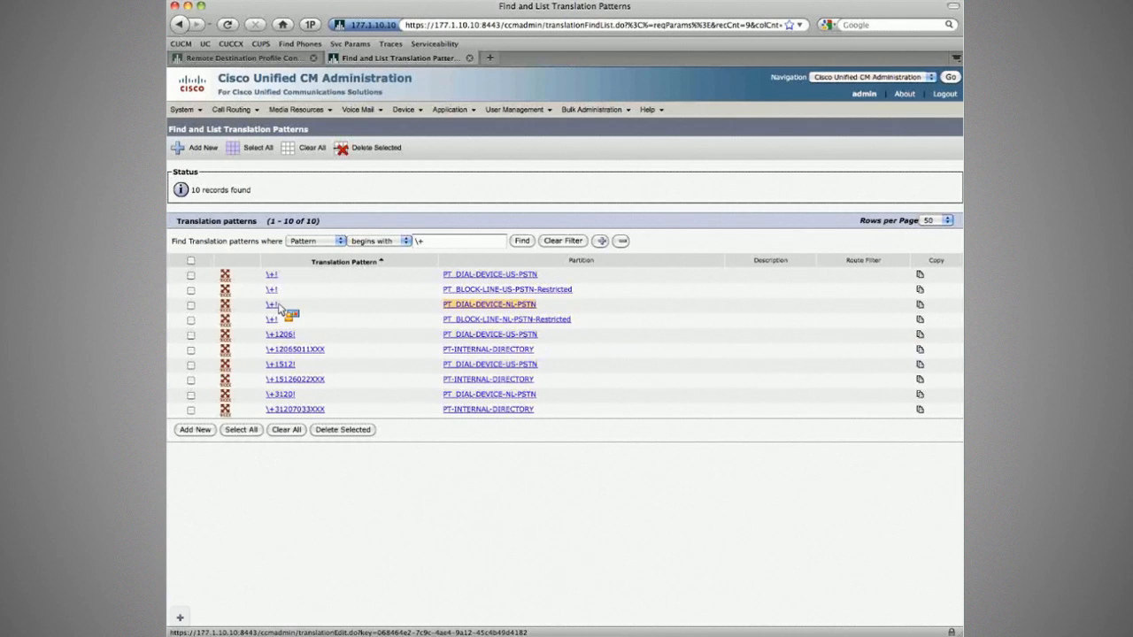
Review the partitions of both \+! translation patterns, leaving PT_BLOCK-LINE-NL-PSTN-Restricted unchanged.
{"action": "left_click_drag", "start_coordinate": [272, 305], "coordinate": [373, 257]}
{"action": "left_click", "coordinate": [373, 255]}
{"action": "left_click", "coordinate": [379, 262]}
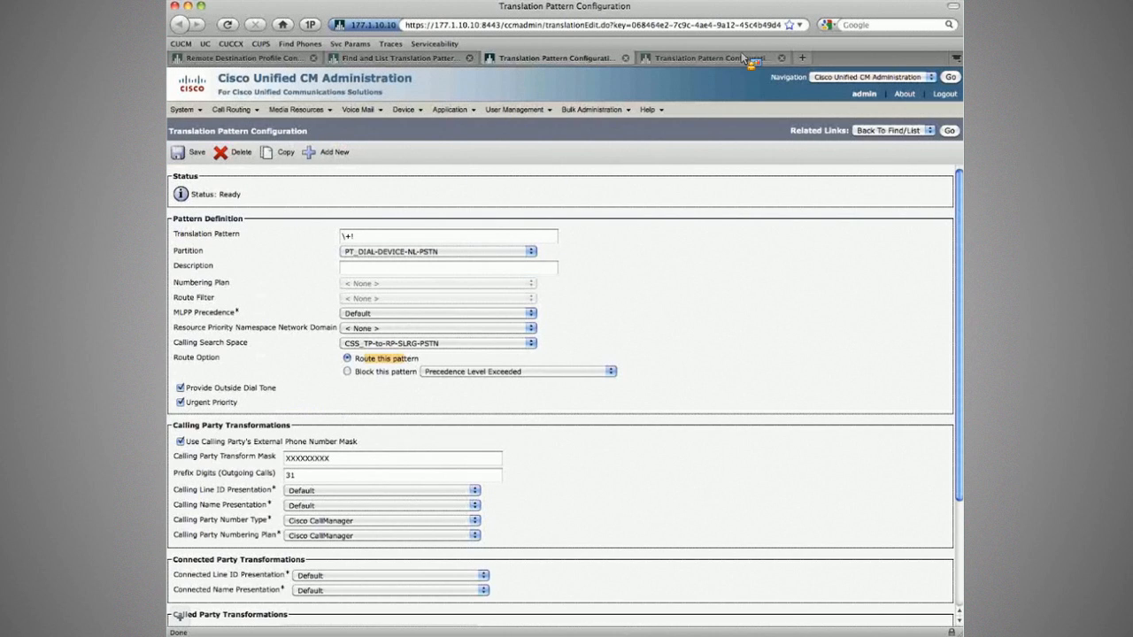
{"action": "left_click", "coordinate": [741, 55]}
{"action": "left_click", "coordinate": [399, 252]}
{"action": "left_click", "coordinate": [400, 263]}
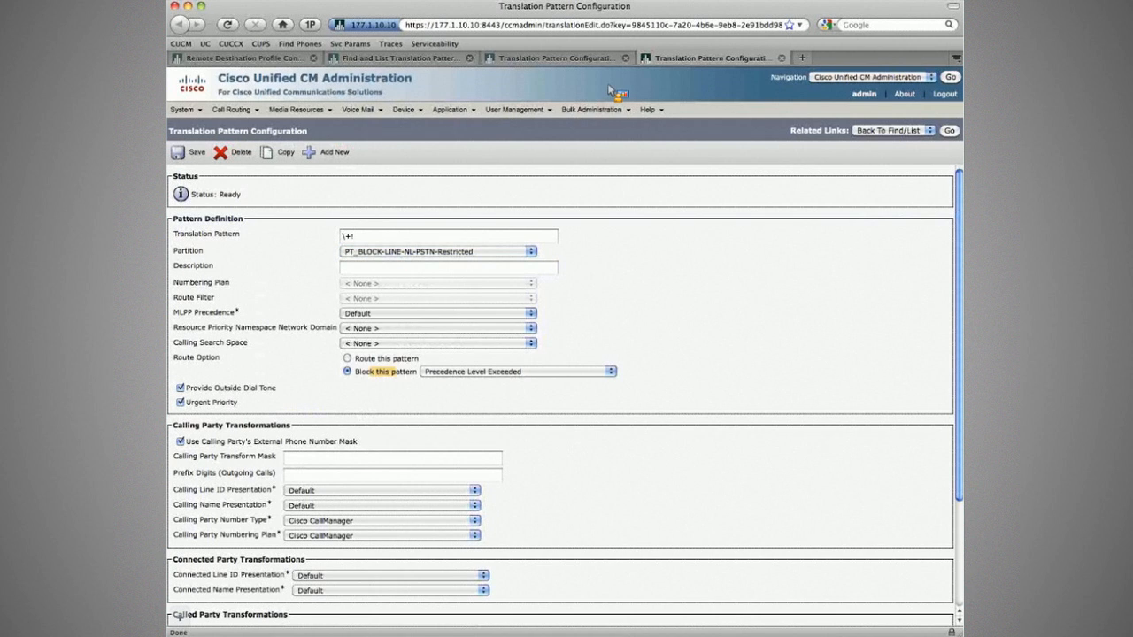
Close both translation pattern pages and return to the remote destination profile.
{"action": "key", "text": "super+w"}
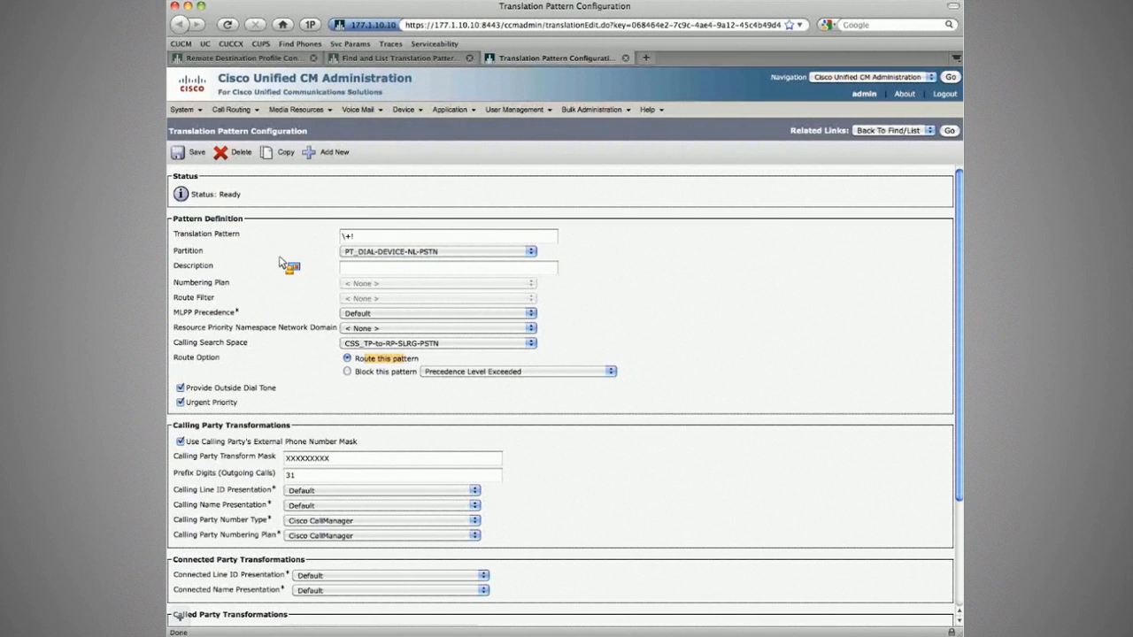
{"action": "key", "text": "super+w"}
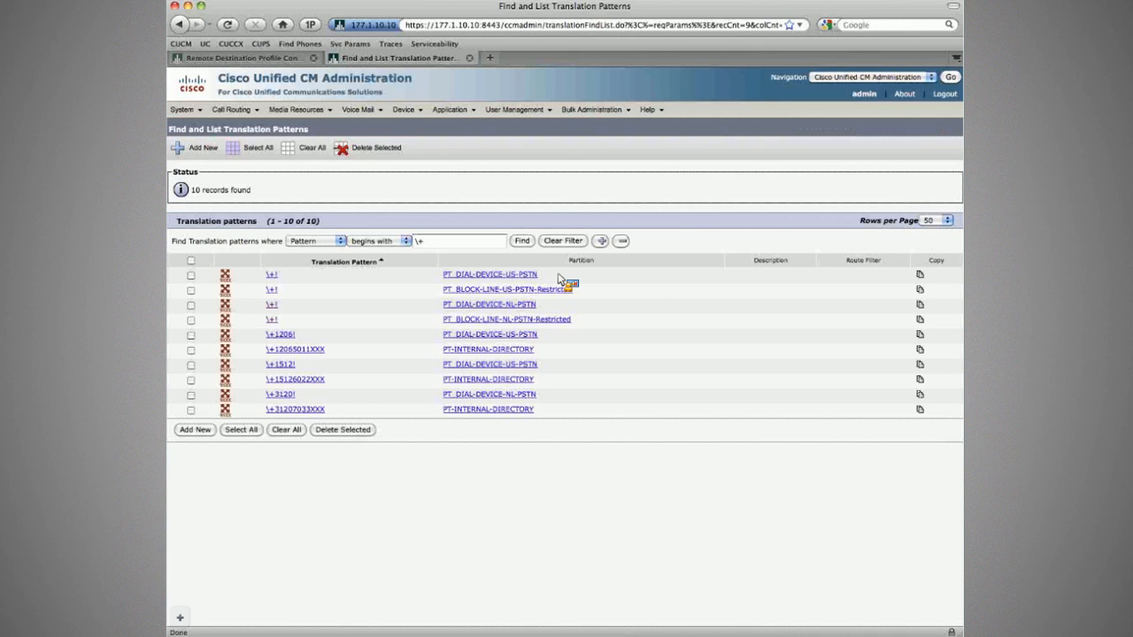
{"action": "key", "text": "ctrl+shift+Tab"}
Choose CSS_DIAL-DEVICE-US-PSTN as the profile's Calling Party Transformation CSS.
{"action": "left_click_drag", "start_coordinate": [343, 239], "coordinate": [373, 241]}
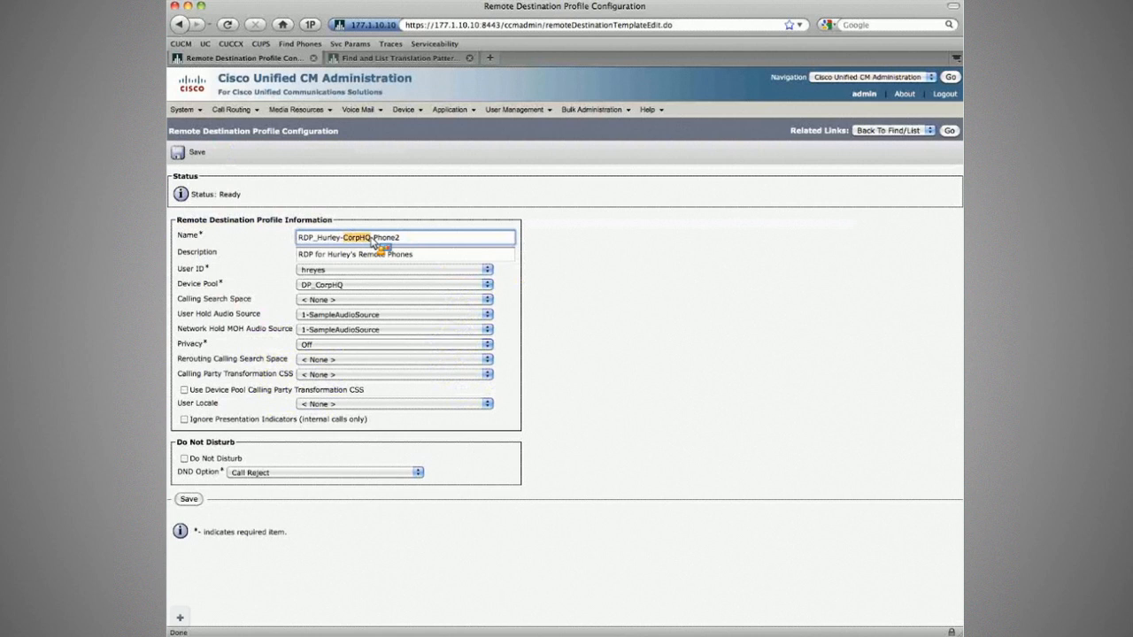
{"action": "left_click", "coordinate": [348, 375]}
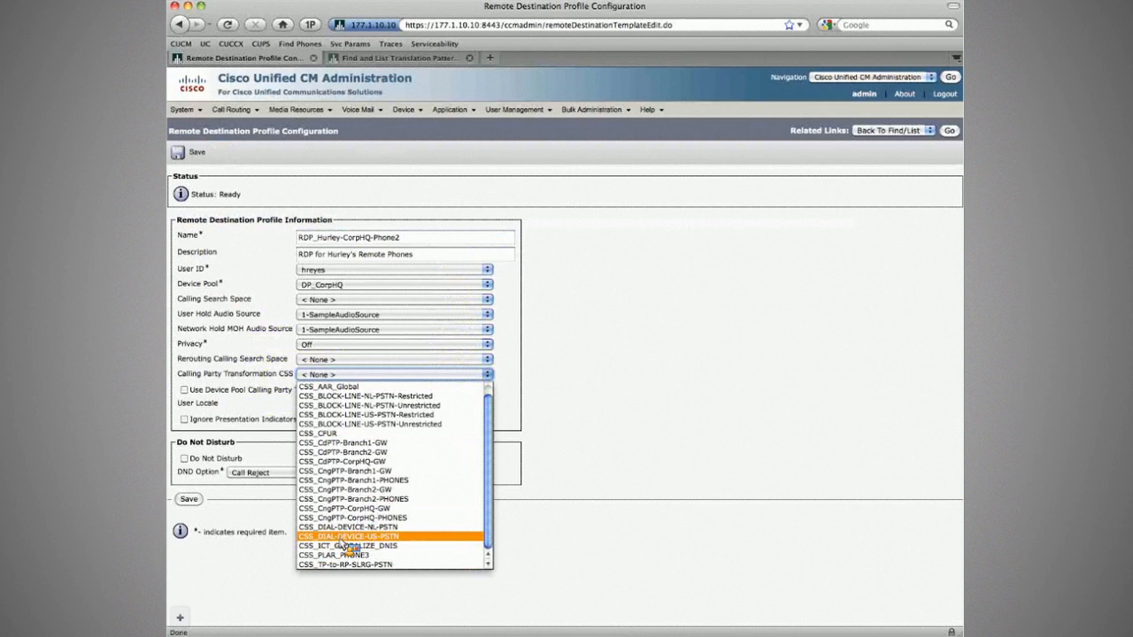
{"action": "left_click", "coordinate": [347, 538]}
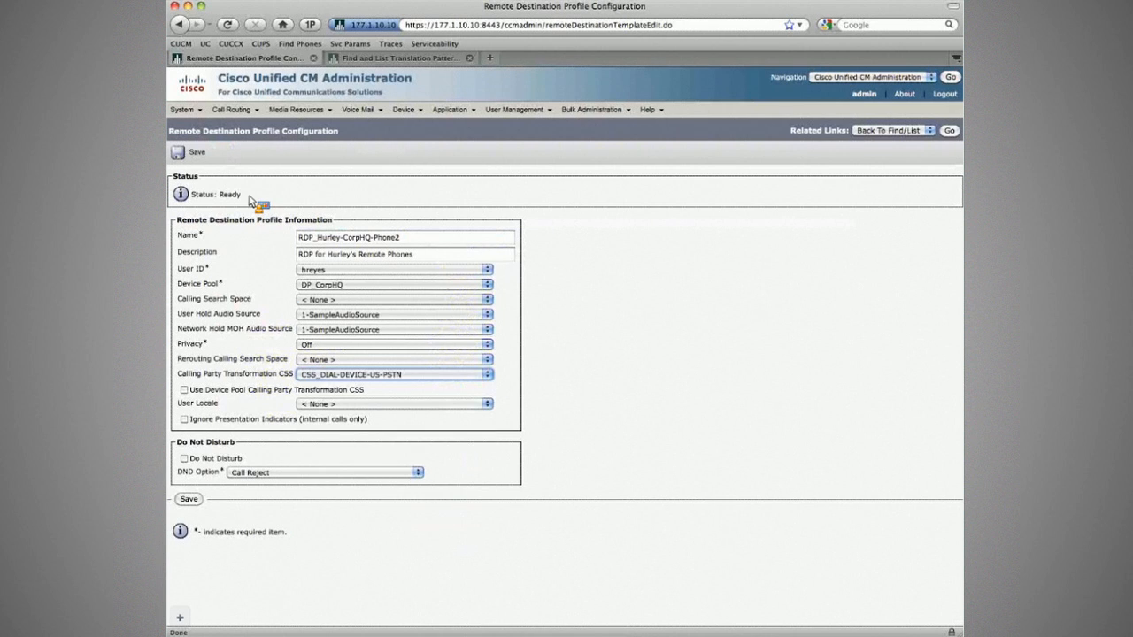
{"action": "mouse_move", "coordinate": [235, 110]}
{"action": "mouse_move", "coordinate": [292, 206]}
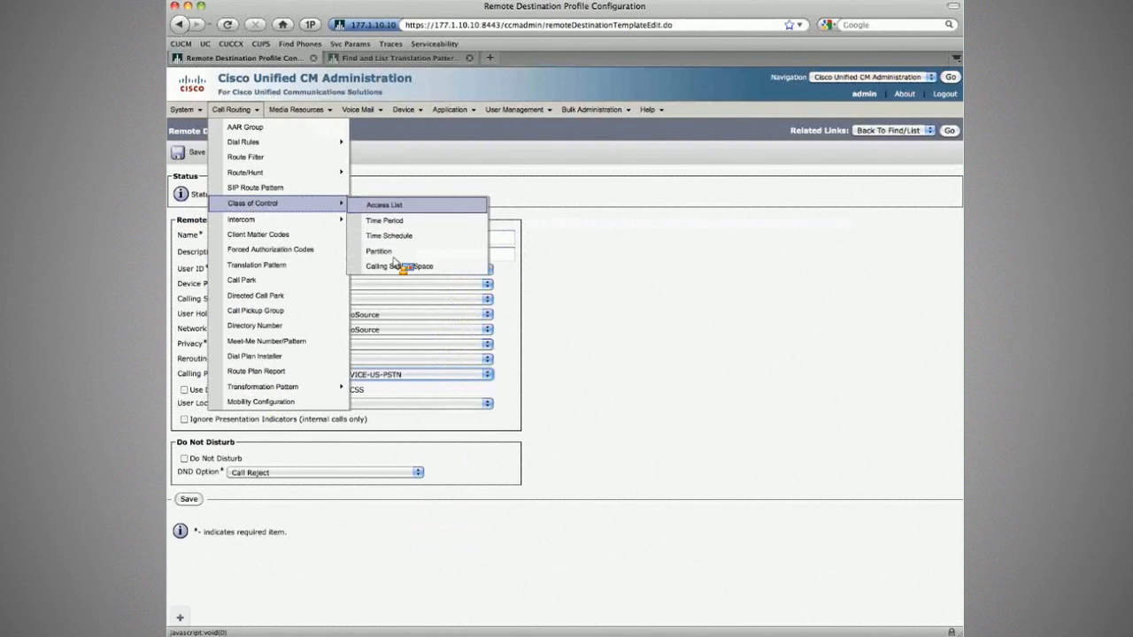
Search calling search spaces for 'us', open CSS_DIAL-DEVICE-US-PSTN, then close the Translation Patterns page.
{"action": "left_click", "coordinate": [381, 251], "text": "super"}
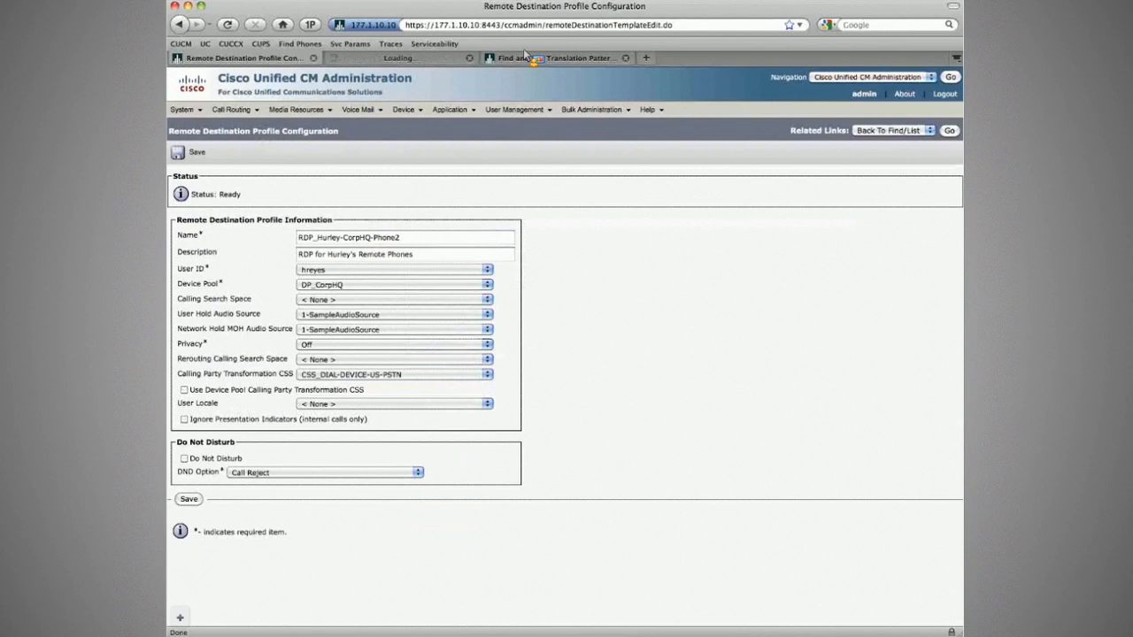
{"action": "left_click", "coordinate": [398, 57]}
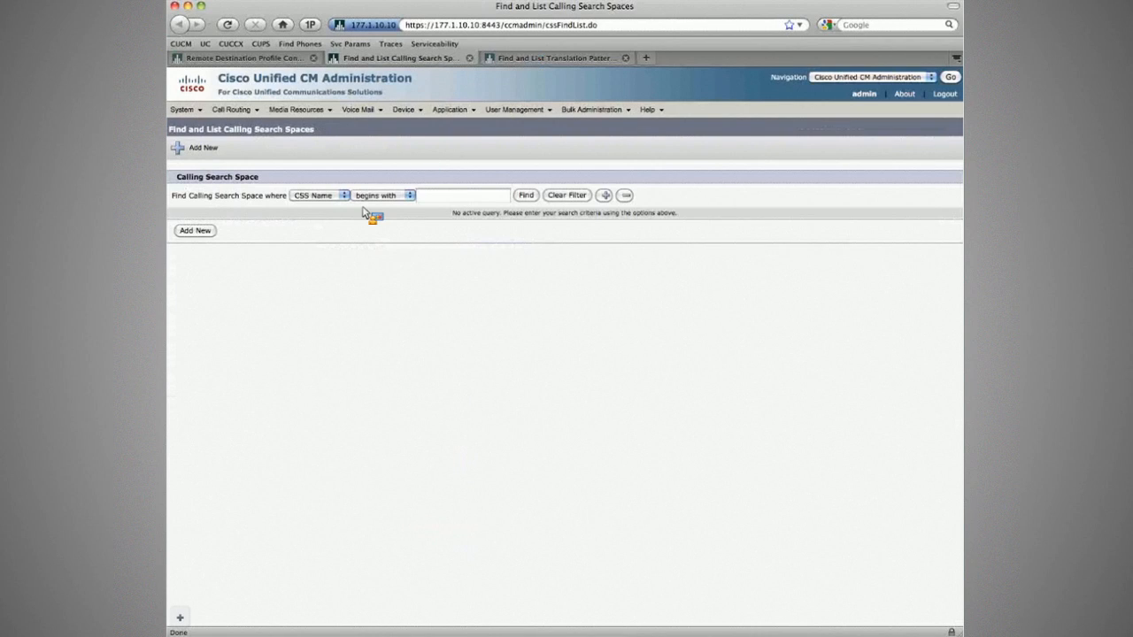
{"action": "left_click", "coordinate": [447, 196]}
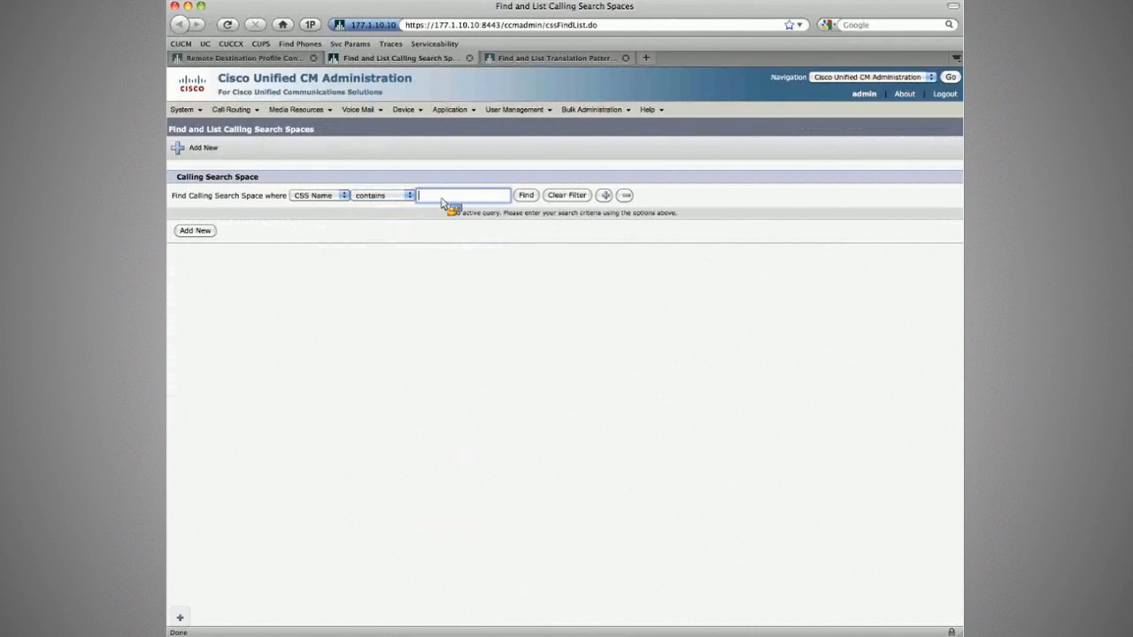
{"action": "type", "text": "us"}
{"action": "key", "text": "Return"}
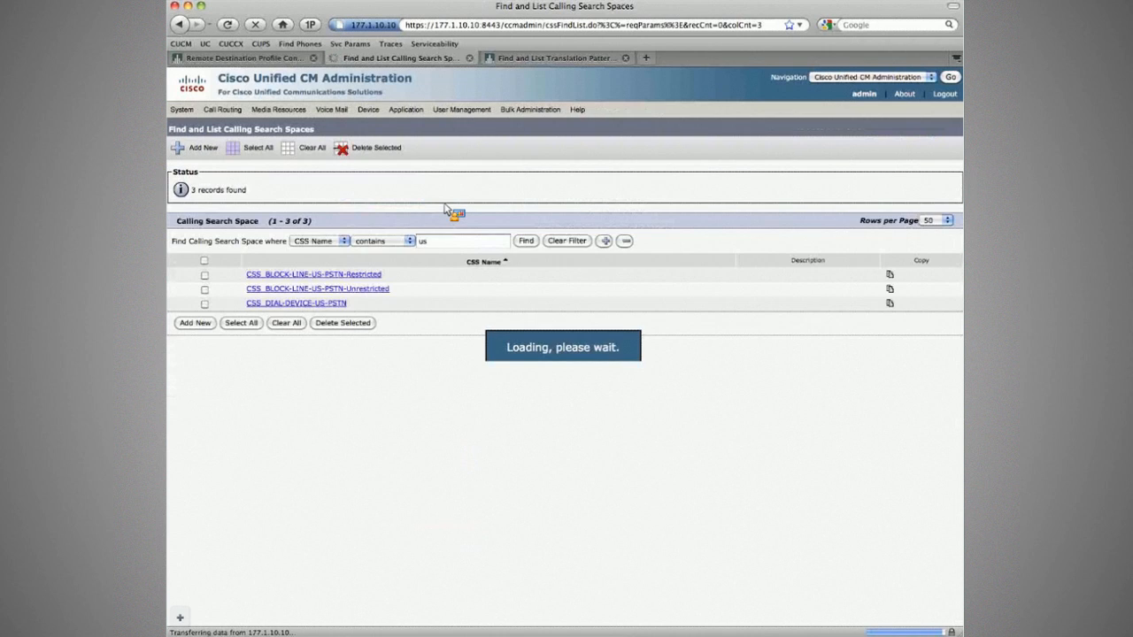
{"action": "left_click", "coordinate": [376, 276]}
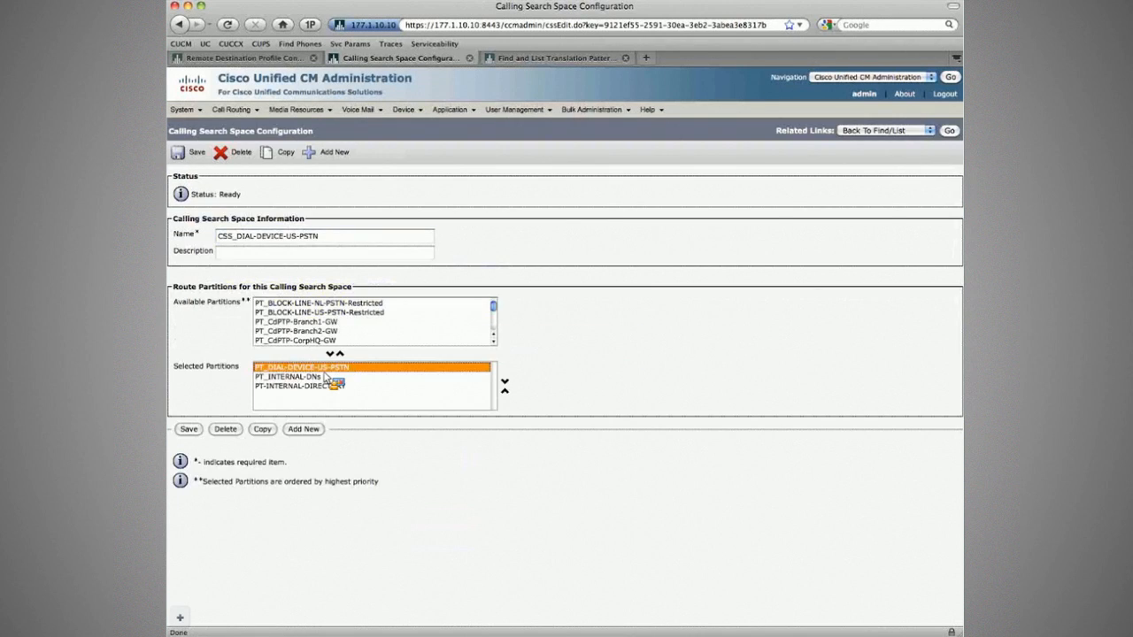
{"action": "key", "text": "ctrl+Tab"}
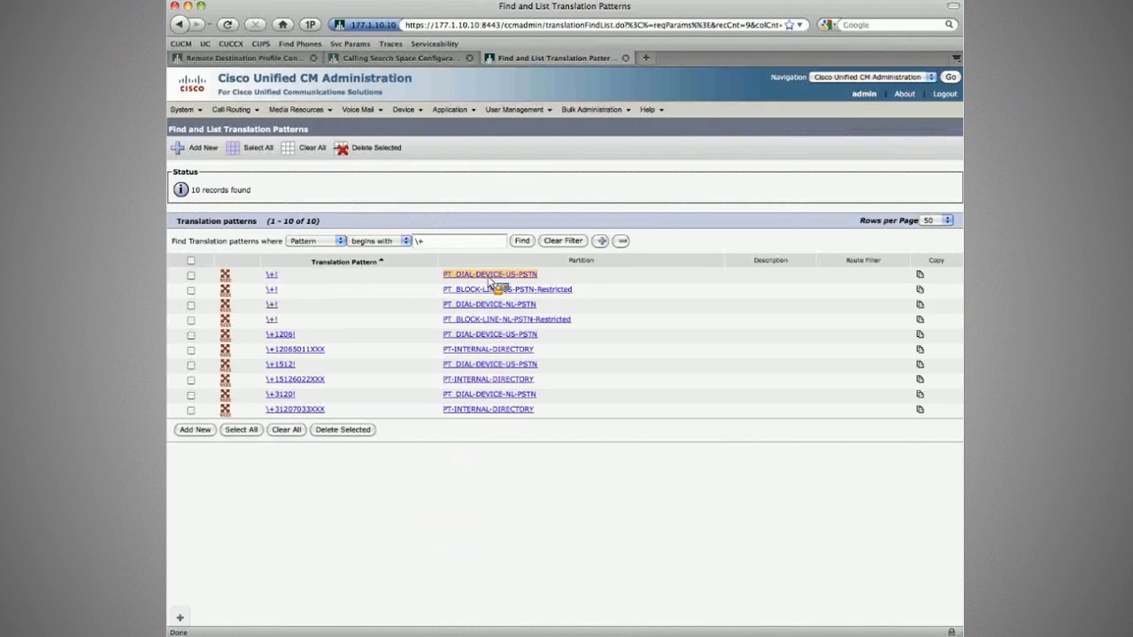
{"action": "key", "text": "super+w"}
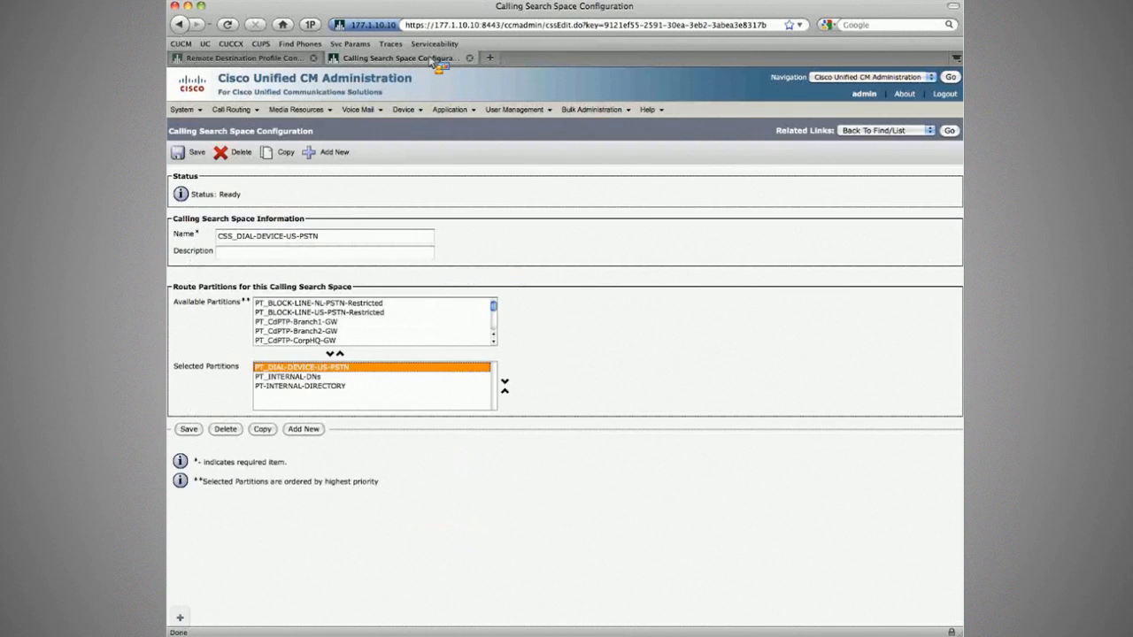
Confirm CSS_DIAL-DEVICE-US-PSTN as transformation CSS and save profile RDP_Hurley-CorpHQ-Phone2.
{"action": "key", "text": "super+w"}
{"action": "left_click", "coordinate": [378, 373]}
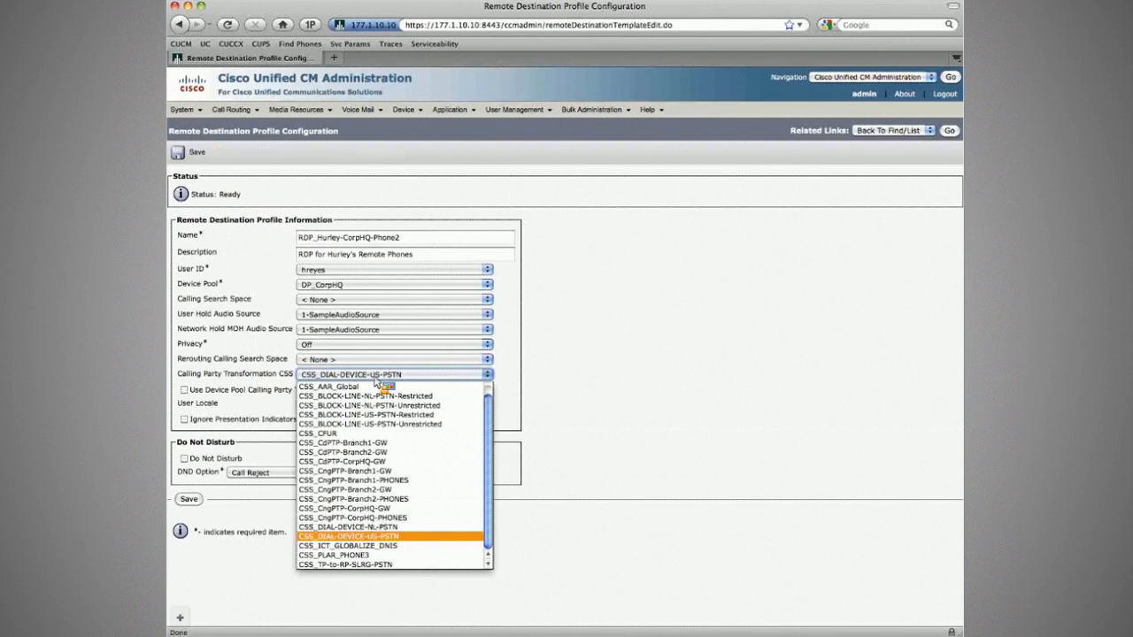
{"action": "left_click", "coordinate": [374, 378]}
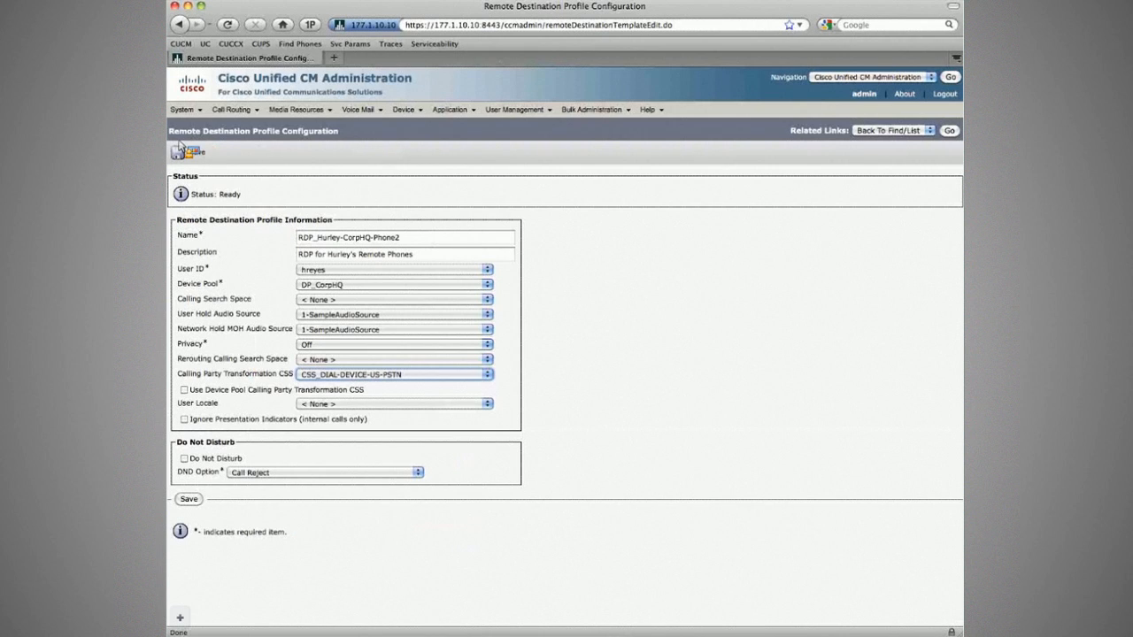
{"action": "left_click_drag", "start_coordinate": [171, 133], "coordinate": [292, 202]}
{"action": "left_click", "coordinate": [301, 375]}
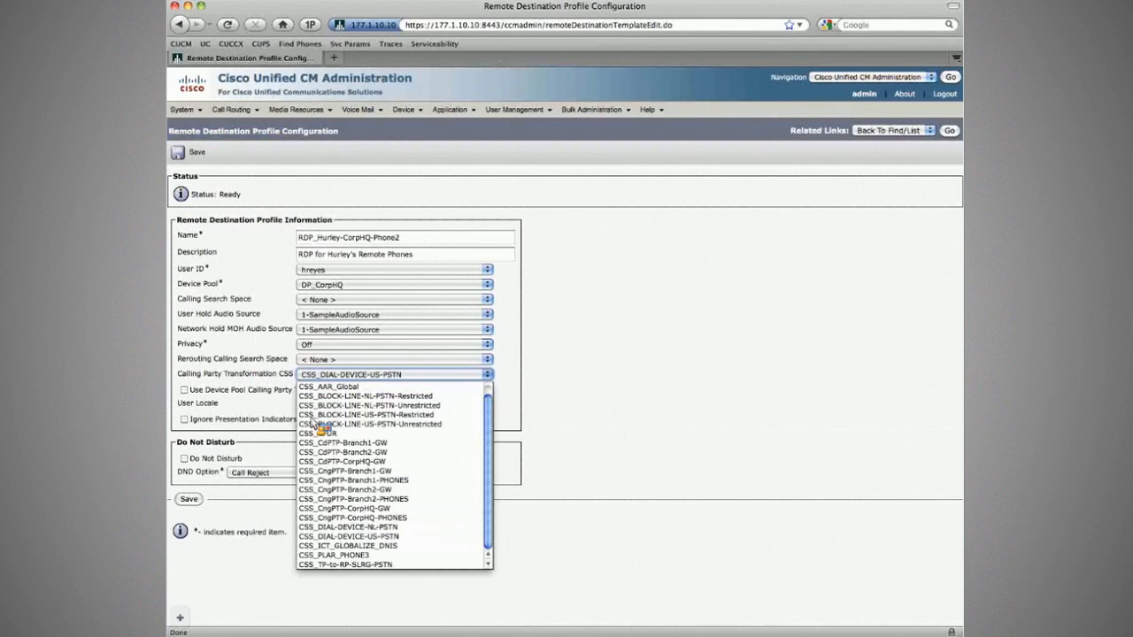
{"action": "left_click", "coordinate": [342, 538]}
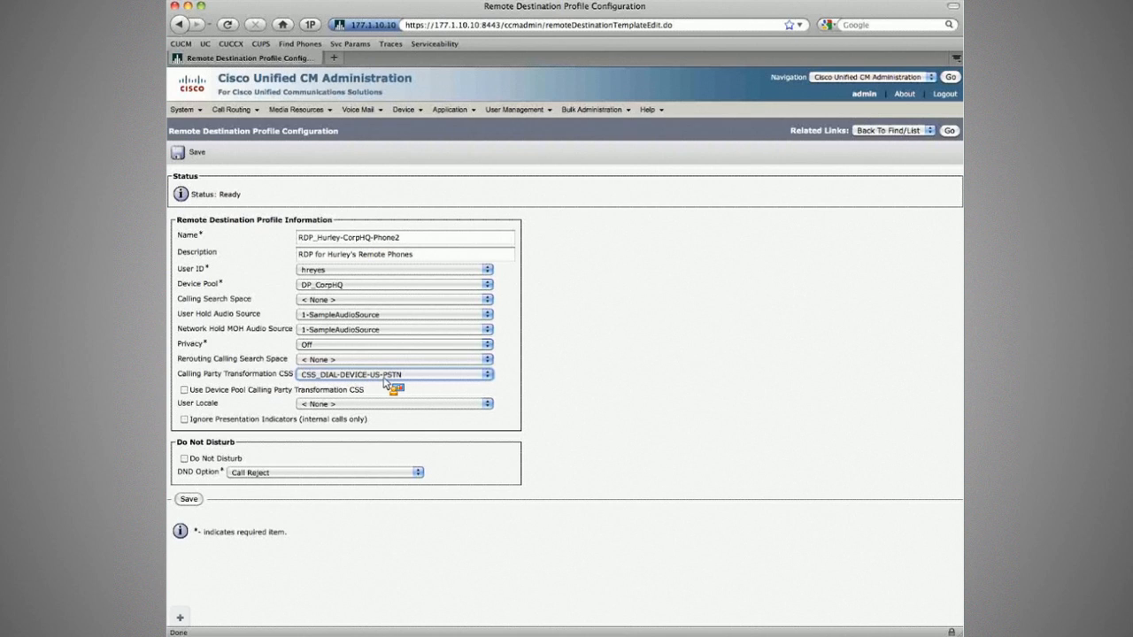
{"action": "left_click", "coordinate": [197, 151]}
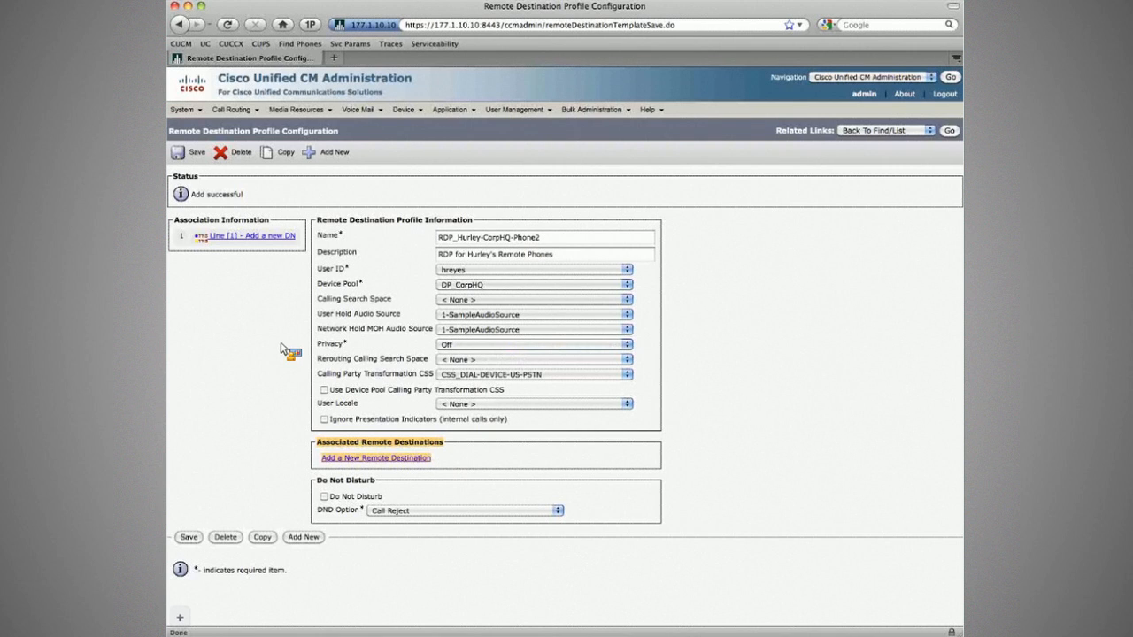
{"action": "left_click", "coordinate": [403, 507]}
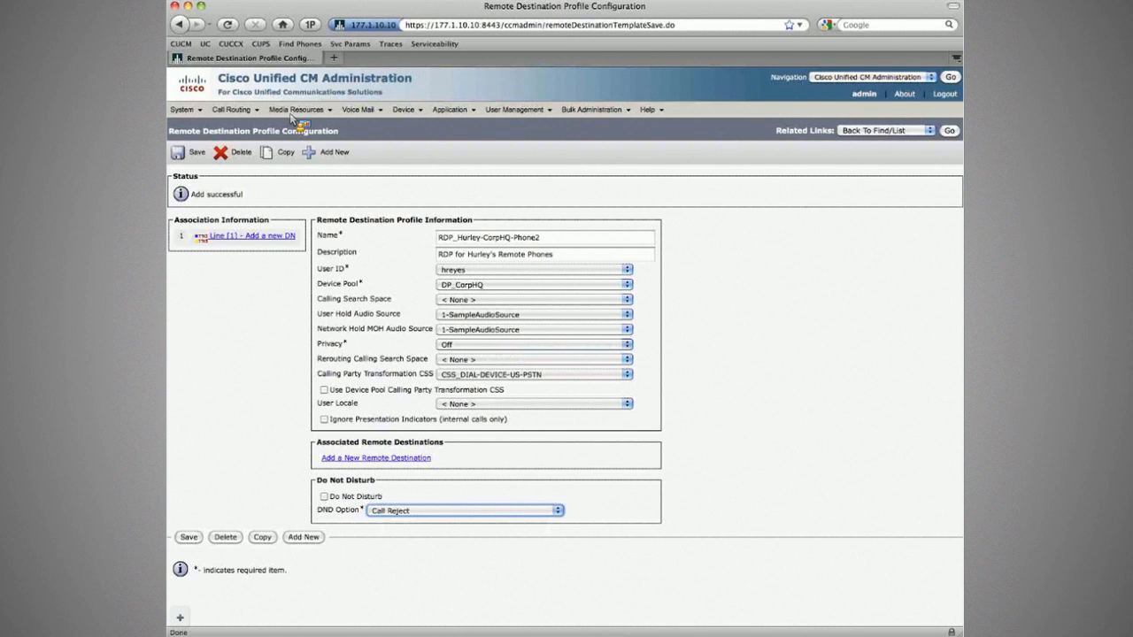
Open phone SEP001B5452F1DE from the phone list in a new tab and scroll to Do Not Disturb.
{"action": "mouse_move", "coordinate": [402, 110]}
{"action": "right_click", "coordinate": [414, 172]}
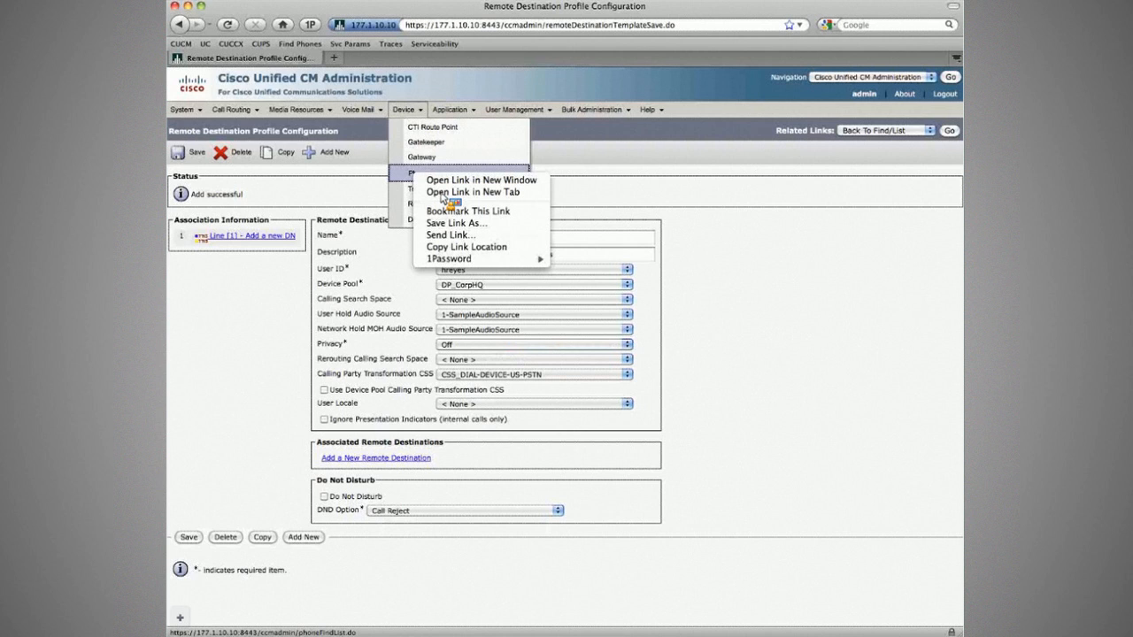
{"action": "left_click", "coordinate": [442, 193]}
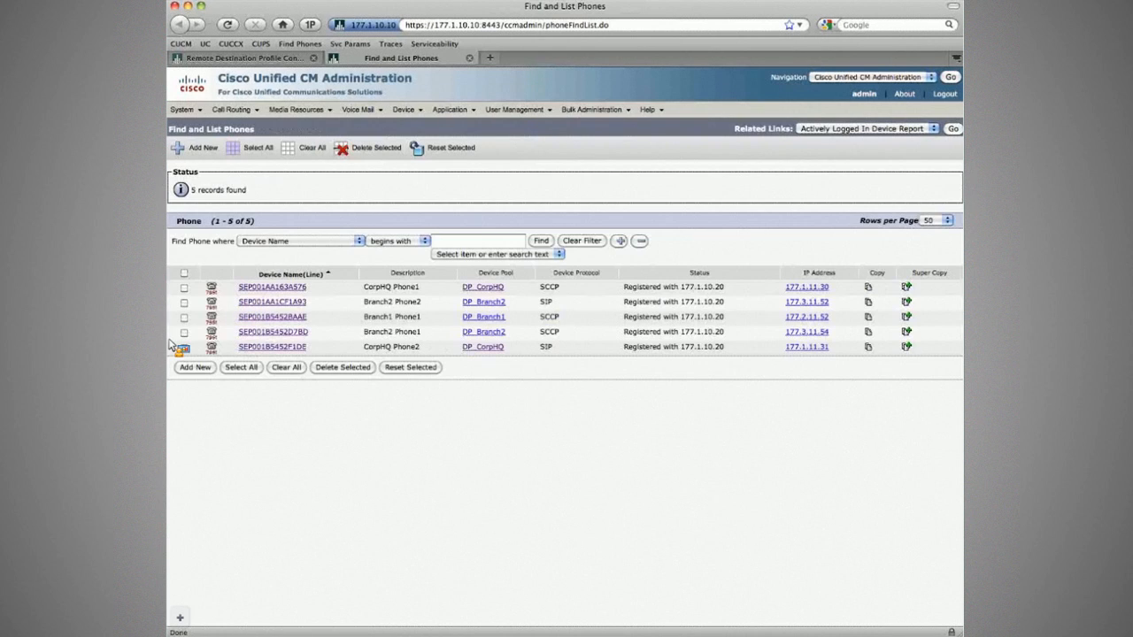
{"action": "left_click", "coordinate": [284, 347]}
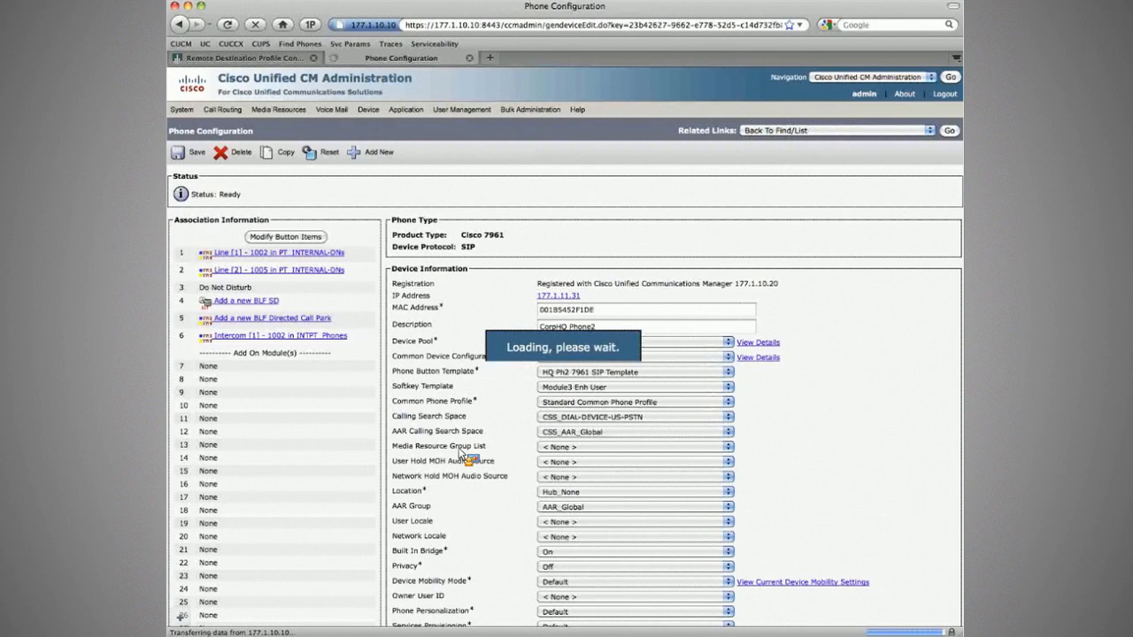
{"action": "scroll", "coordinate": [462, 456], "scroll_direction": "down", "scroll_amount": 10}
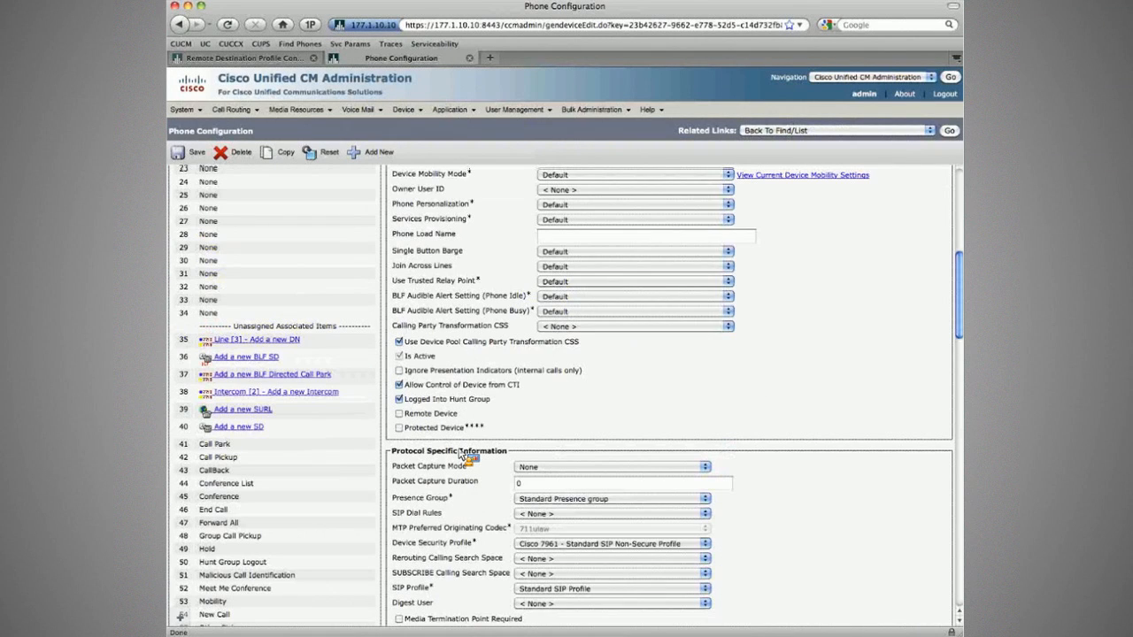
{"action": "scroll", "coordinate": [462, 456], "scroll_direction": "down", "scroll_amount": 12}
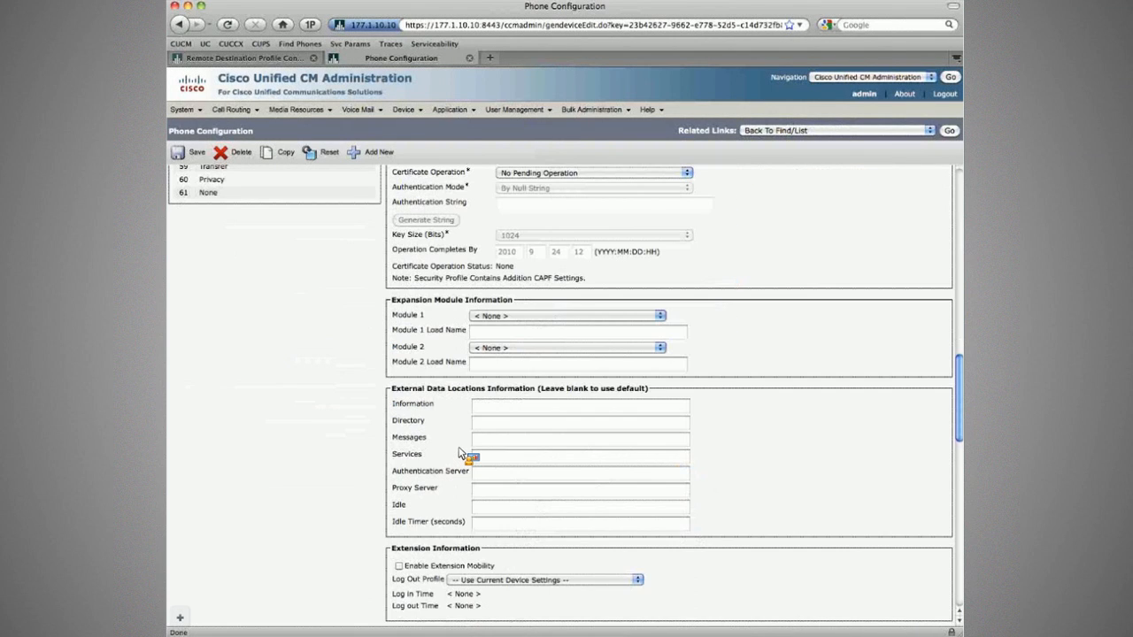
{"action": "scroll", "coordinate": [462, 456], "scroll_direction": "down", "scroll_amount": 6}
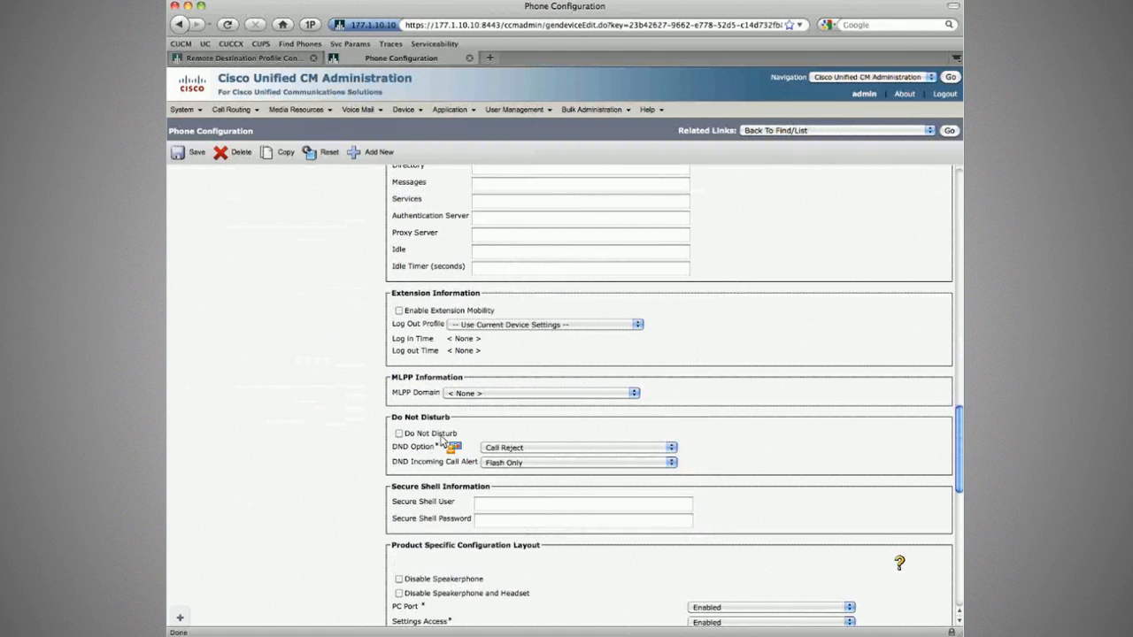
Try the DND options, then restore Call Reject with DND unchecked and close the phone page.
{"action": "left_click", "coordinate": [484, 448]}
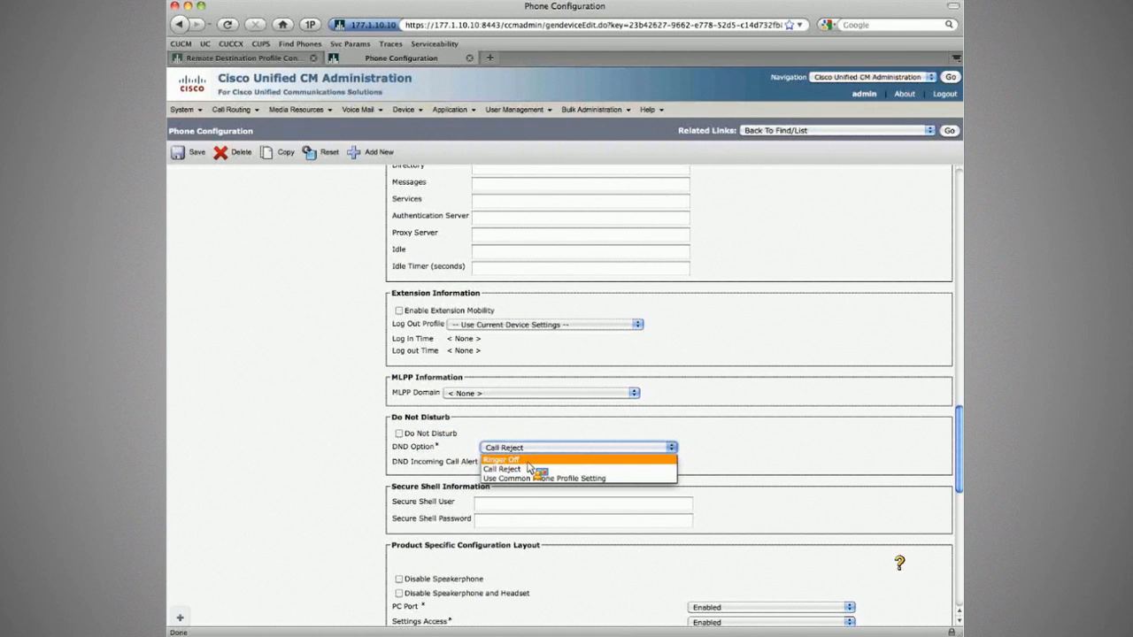
{"action": "left_click", "coordinate": [512, 434]}
{"action": "left_click", "coordinate": [507, 447]}
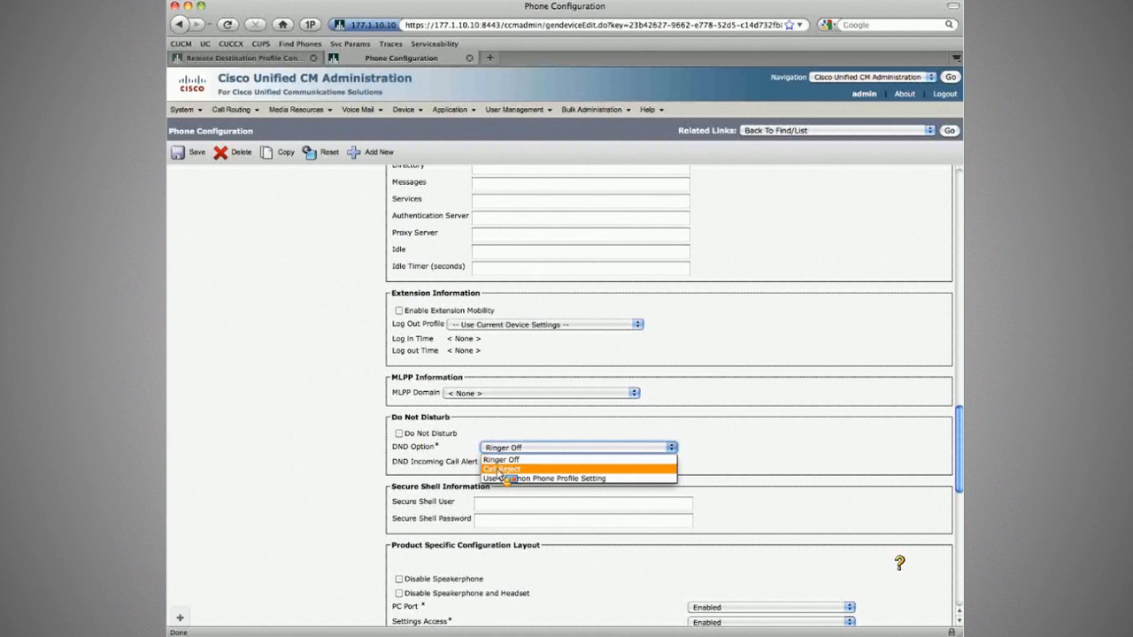
{"action": "left_click", "coordinate": [501, 470]}
{"action": "left_click", "coordinate": [399, 434]}
{"action": "left_click", "coordinate": [398, 433]}
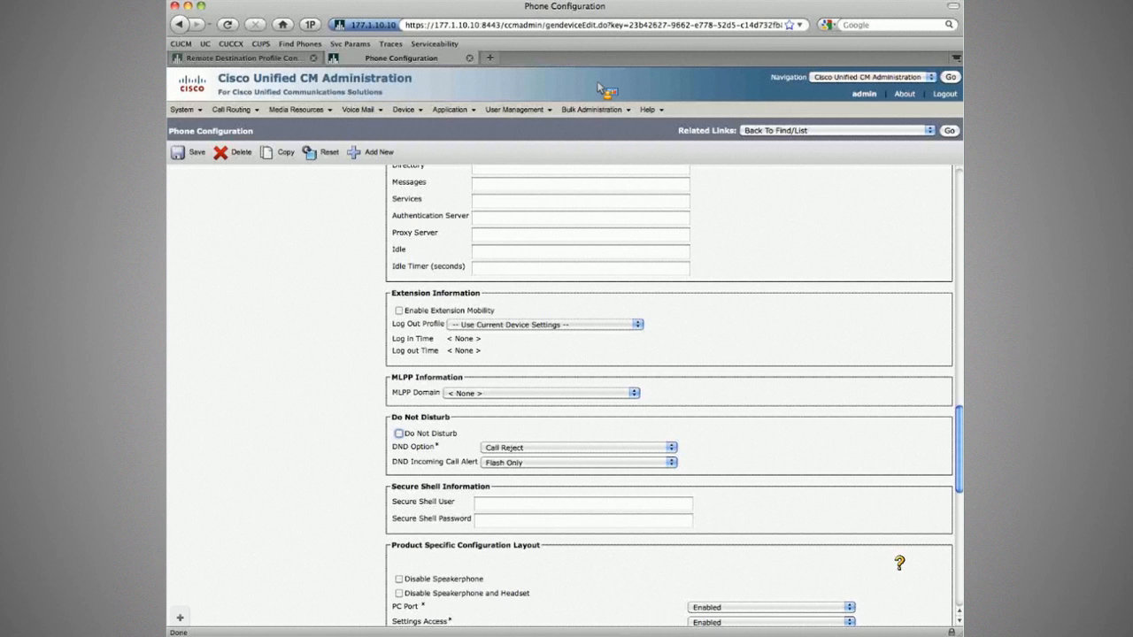
{"action": "left_click", "coordinate": [469, 58]}
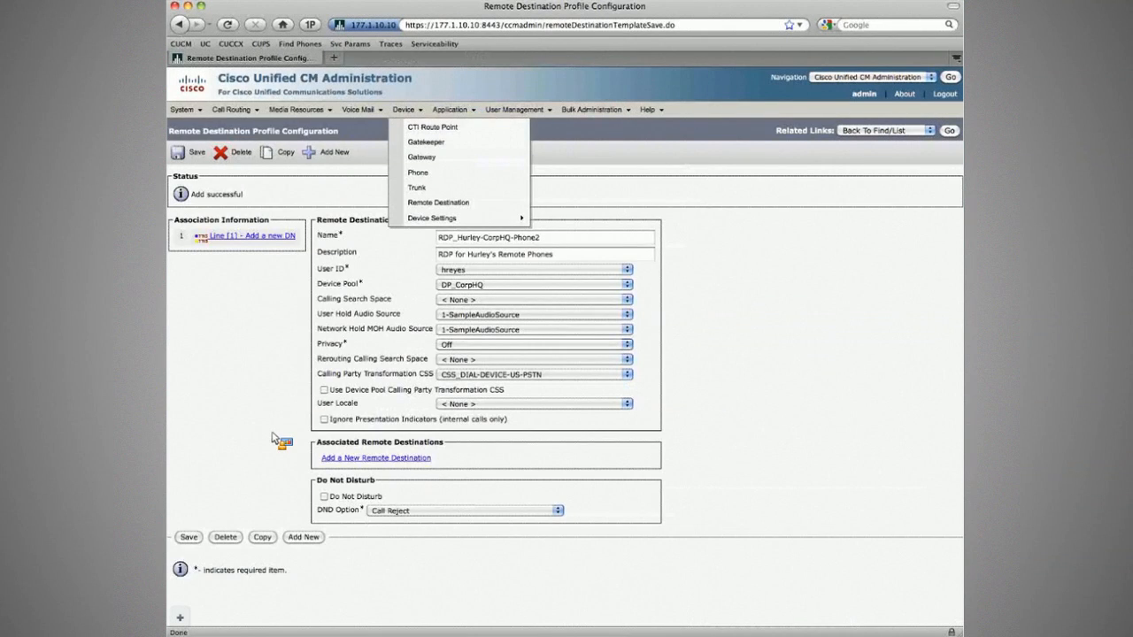
Open RDP_Hurley-CorpHQ-Phone2 and add line 1 as directory number 1002 in PT_INTERNAL-DNs.
{"action": "left_click", "coordinate": [949, 132]}
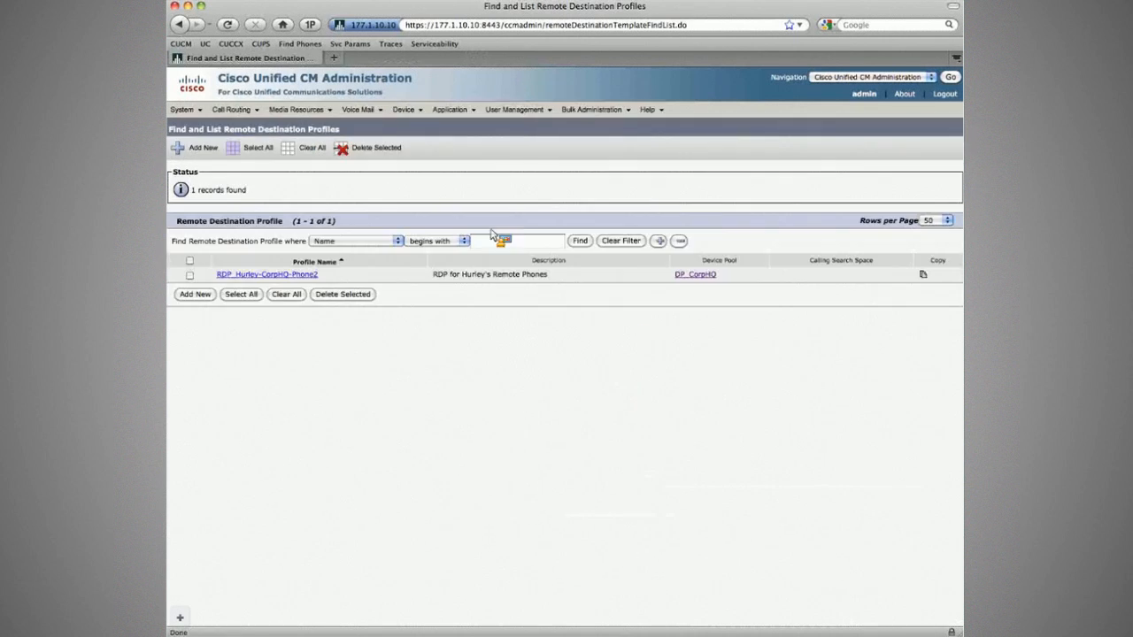
{"action": "left_click", "coordinate": [263, 275]}
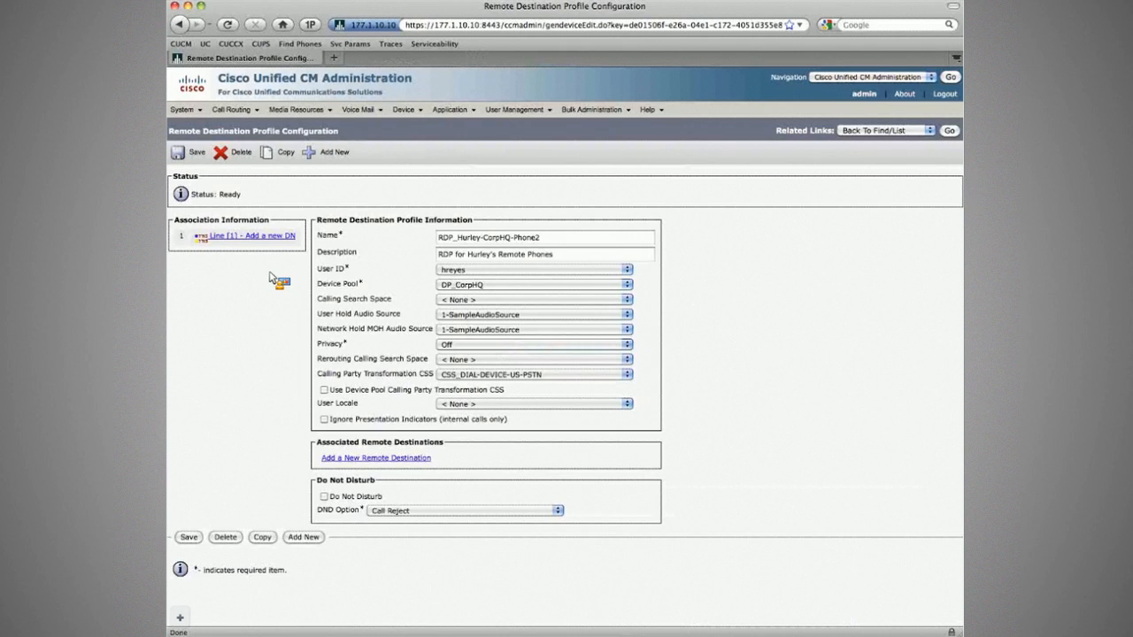
{"action": "left_click", "coordinate": [261, 237]}
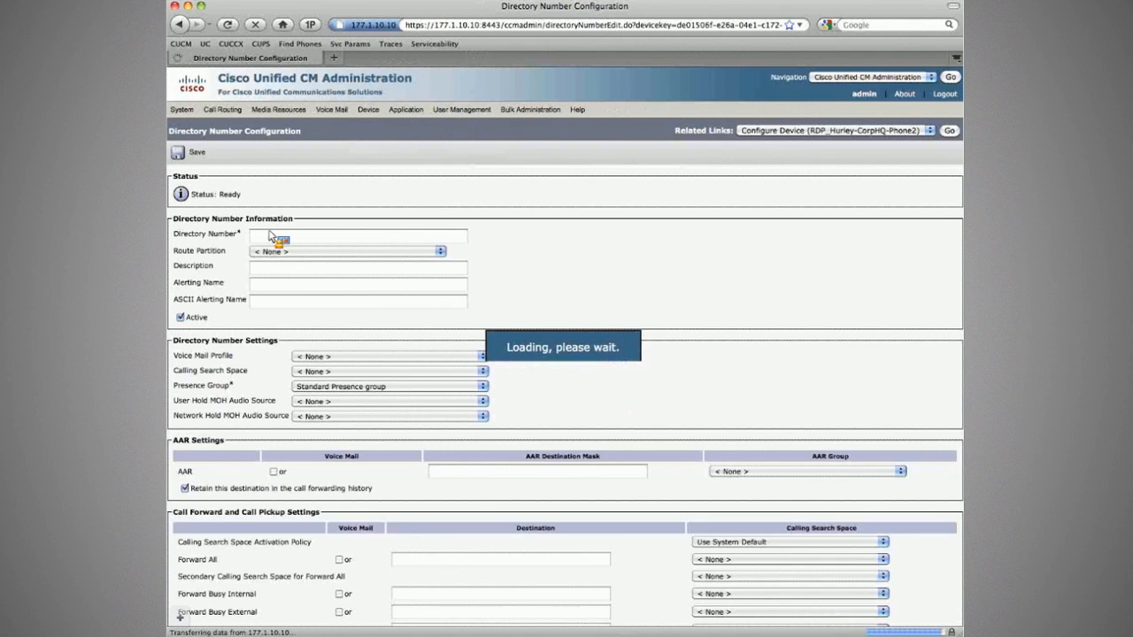
{"action": "type", "text": "1002"}
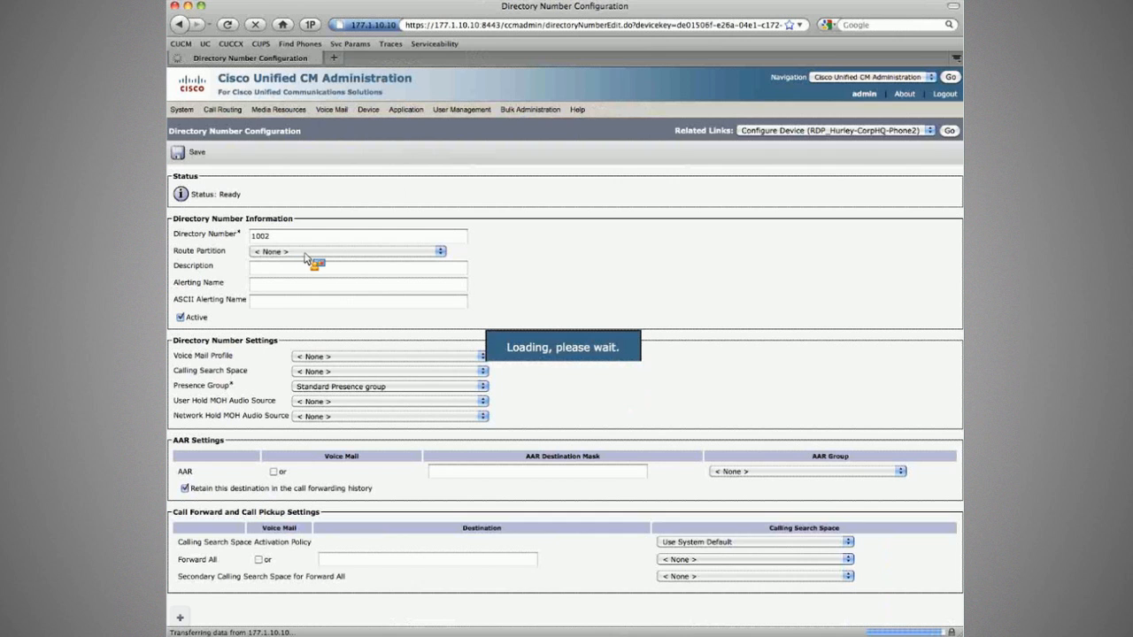
{"action": "left_click", "coordinate": [305, 253]}
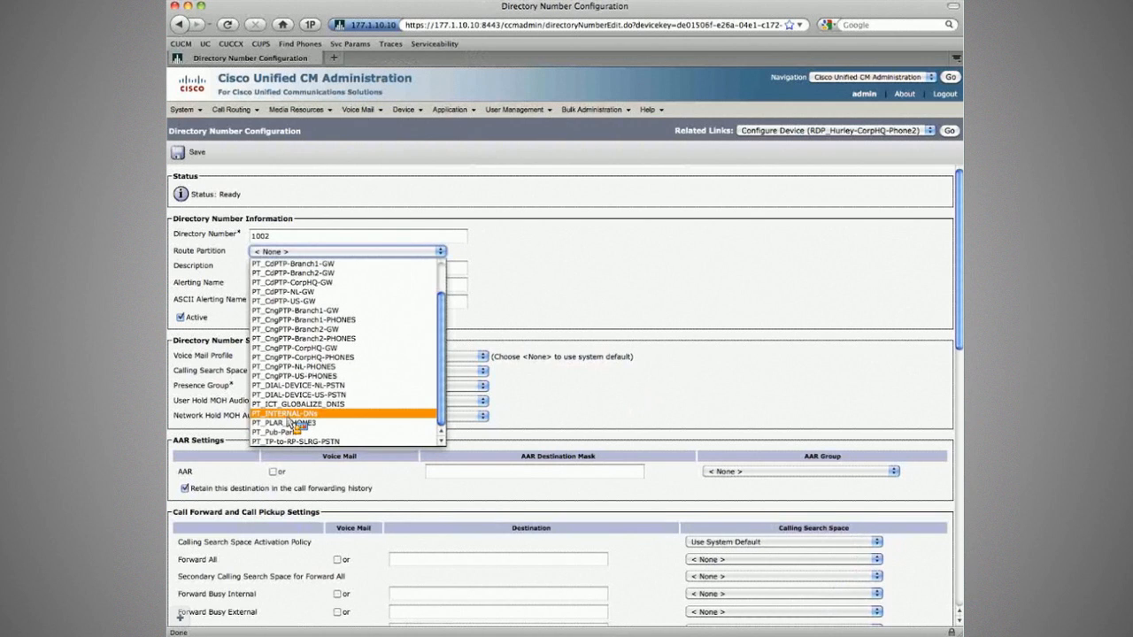
{"action": "left_click", "coordinate": [289, 413]}
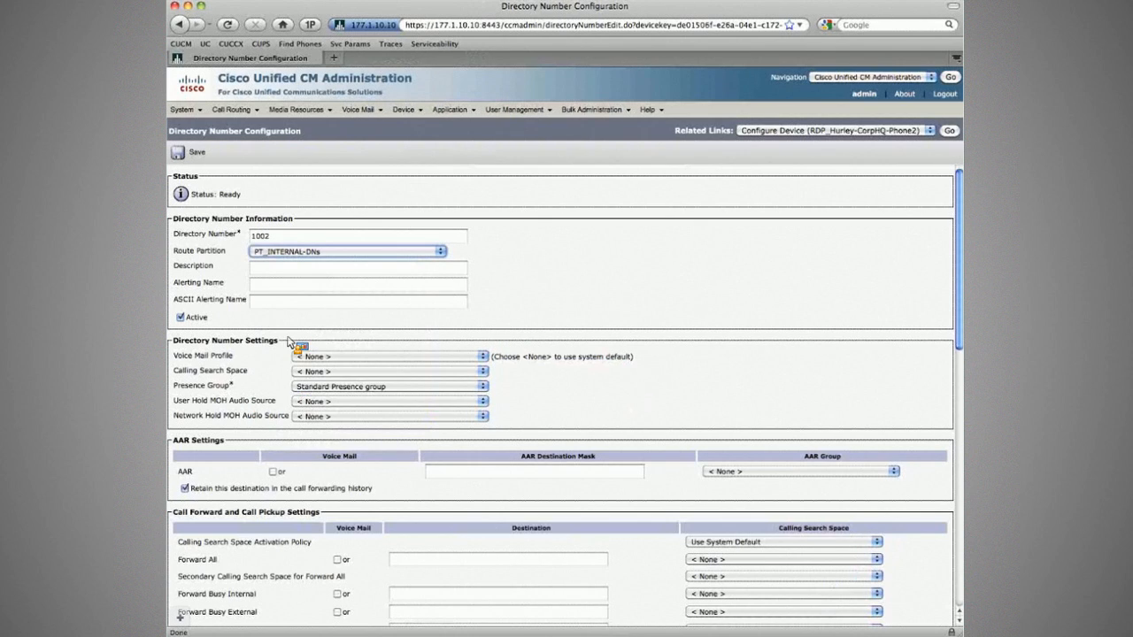
{"action": "key", "text": "Tab"}
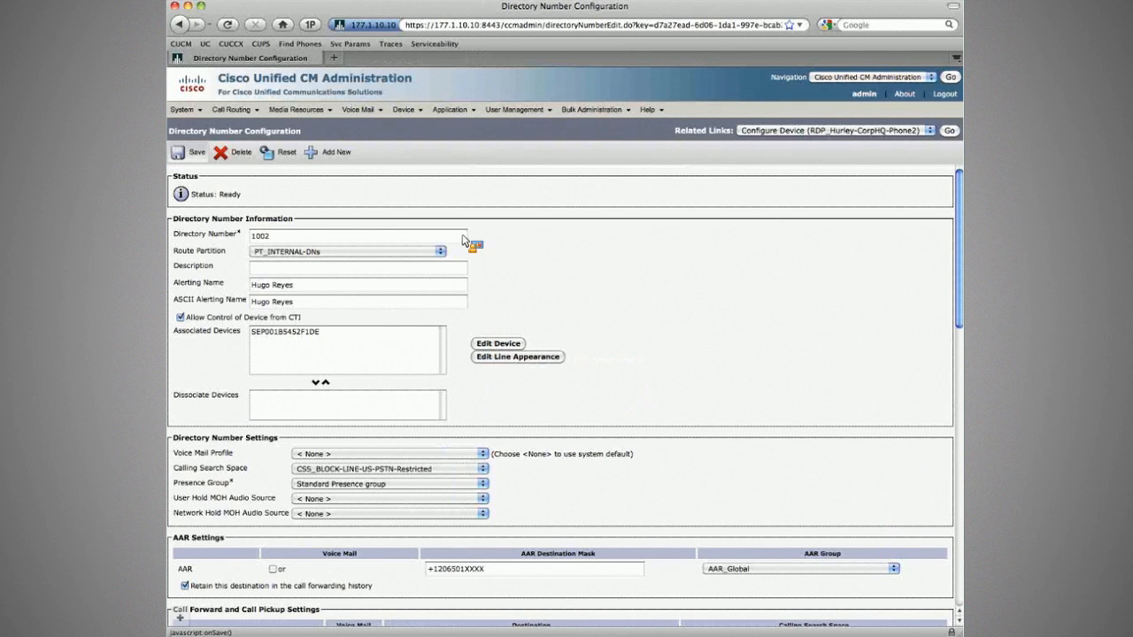
Save the shared line 1002 and select associated device SEP001B5452F1DE.
{"action": "left_click", "coordinate": [193, 154]}
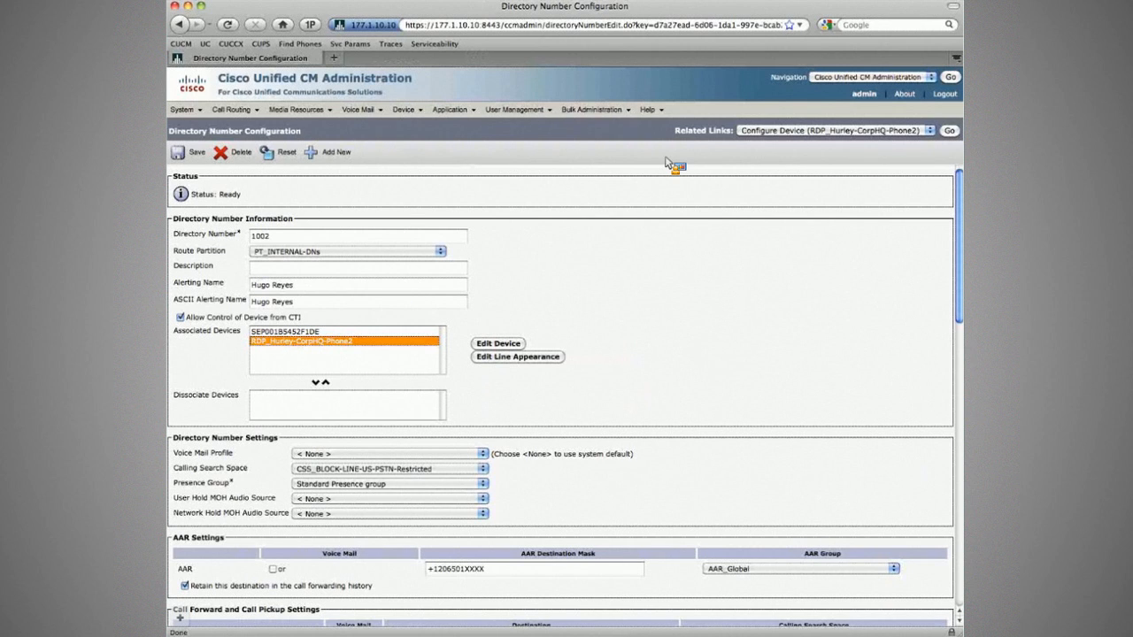
{"action": "left_click", "coordinate": [280, 334]}
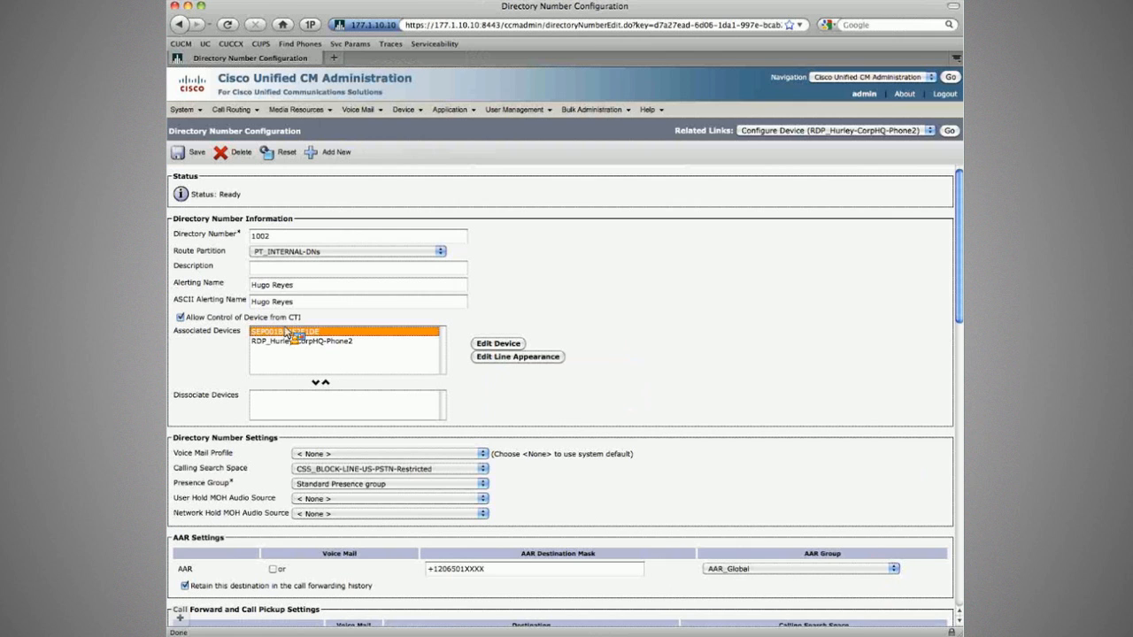
{"action": "left_click", "coordinate": [463, 315]}
{"action": "scroll", "coordinate": [589, 307], "scroll_direction": "down", "scroll_amount": 10}
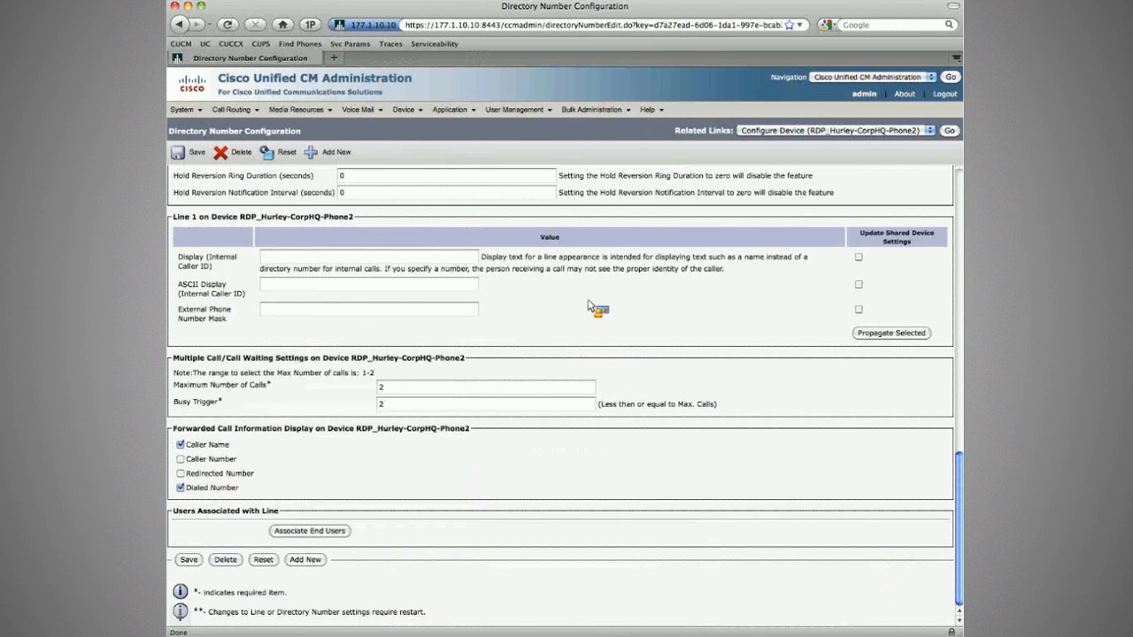
{"action": "scroll", "coordinate": [183, 257], "scroll_direction": "up", "scroll_amount": 1}
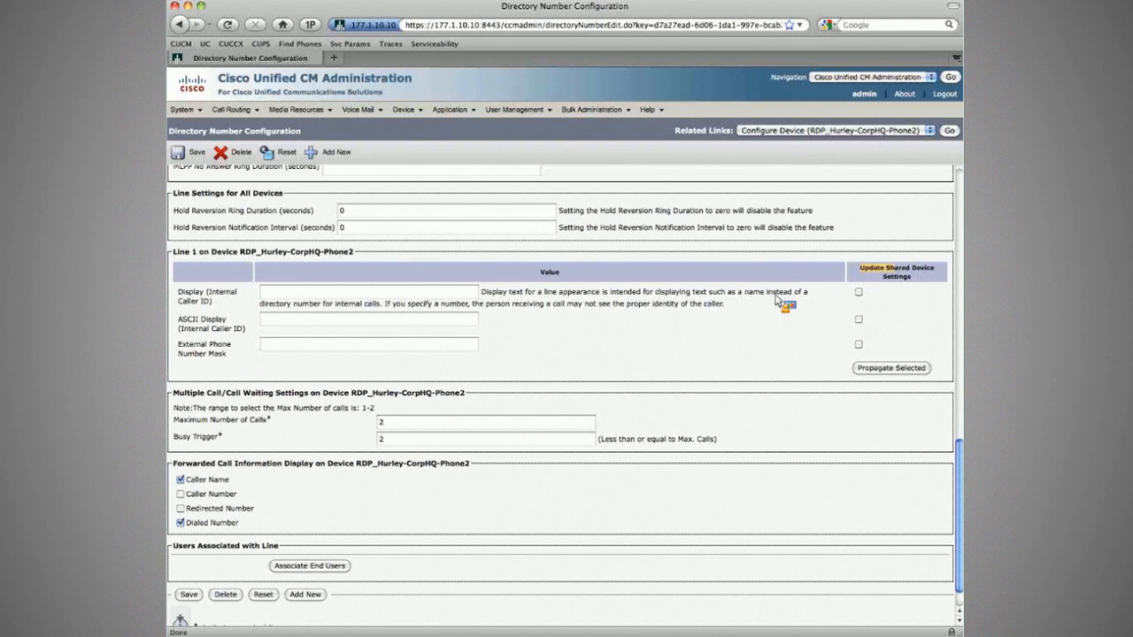
Tick Update Shared Device Settings for Display, ASCII Display and External Phone Number Mask.
{"action": "left_click", "coordinate": [858, 292]}
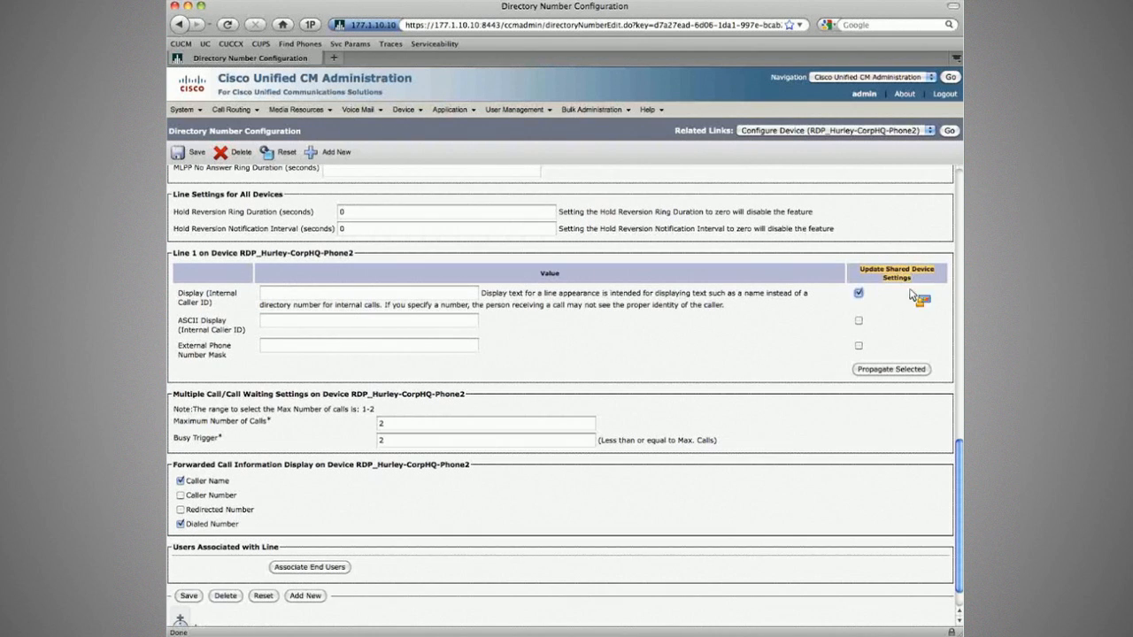
{"action": "left_click", "coordinate": [858, 320]}
{"action": "left_click", "coordinate": [858, 345]}
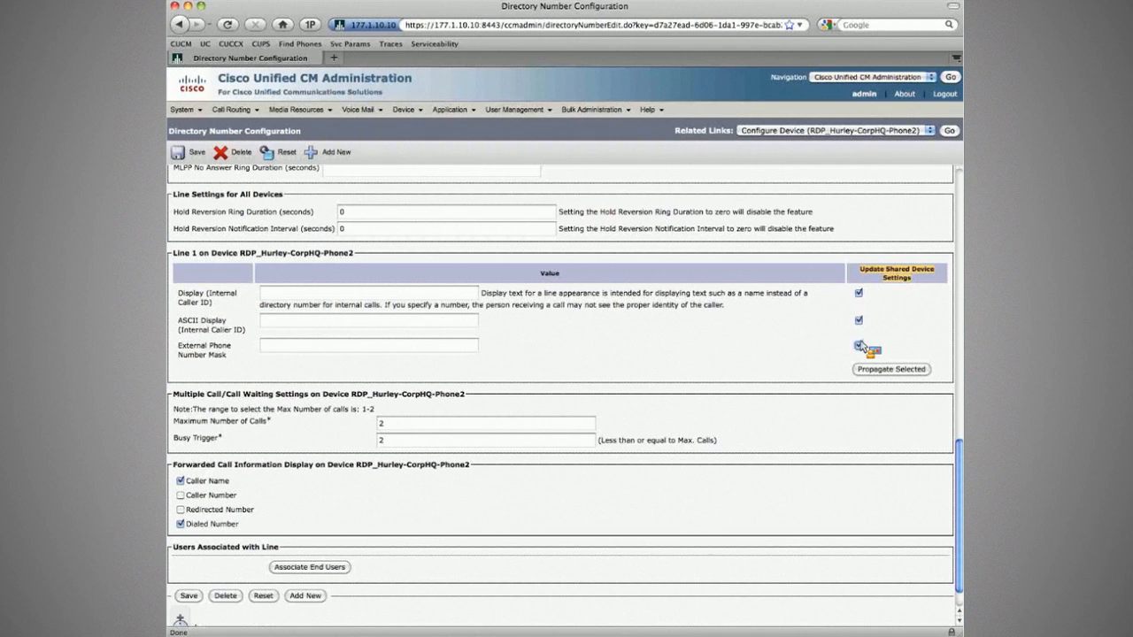
{"action": "key", "text": "Tab"}
{"action": "key", "text": "Tab"}
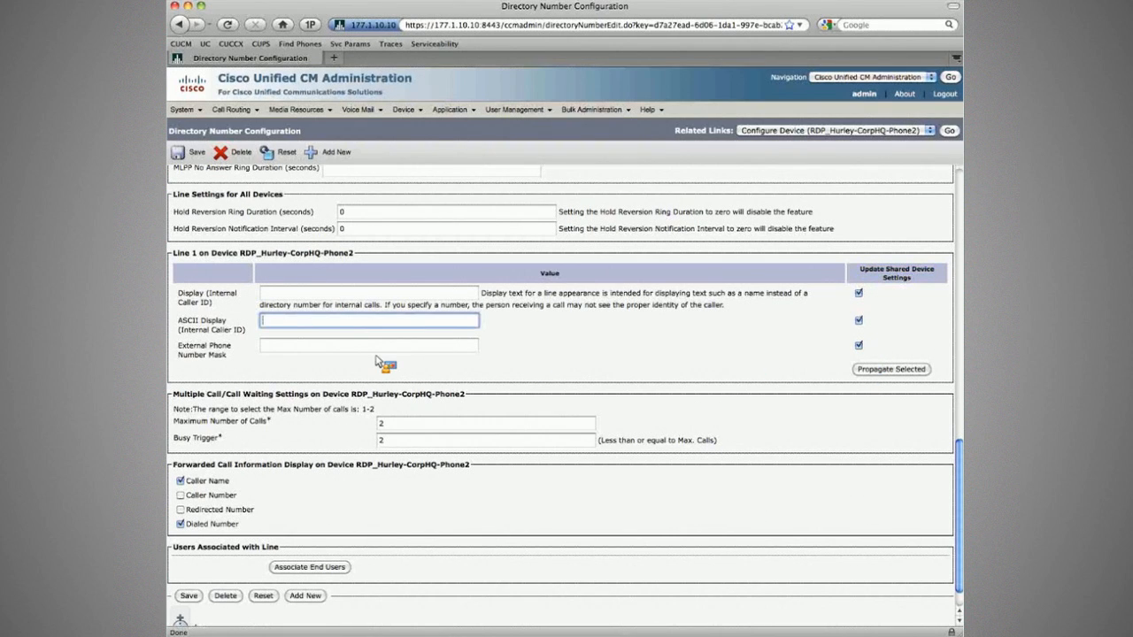
{"action": "key", "text": "Tab"}
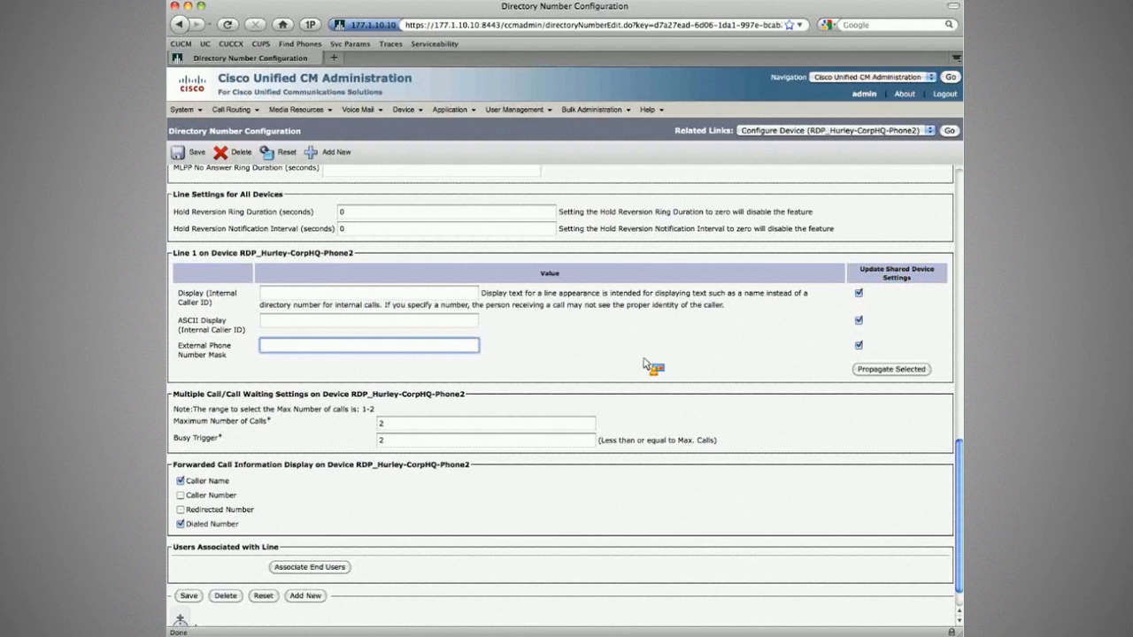
{"action": "scroll", "coordinate": [644, 350], "scroll_direction": "up", "scroll_amount": 15}
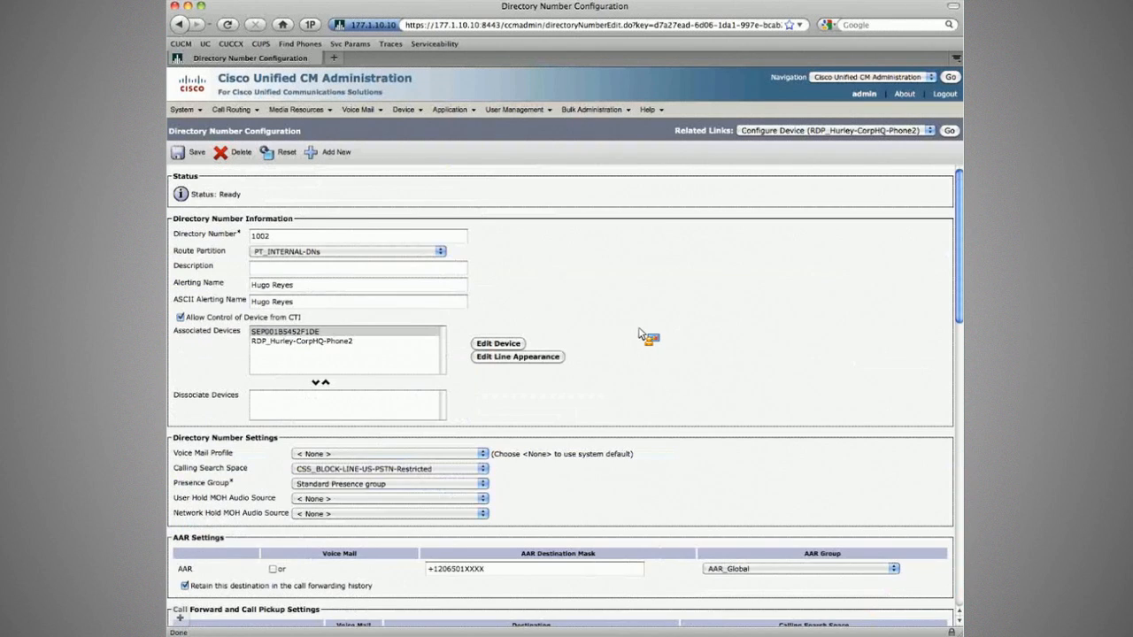
Open SEP001B5452F1DE's line 1 appearance and review its caller ID and line label values.
{"action": "left_click", "coordinate": [286, 332]}
{"action": "left_click_drag", "start_coordinate": [286, 337], "coordinate": [376, 347]}
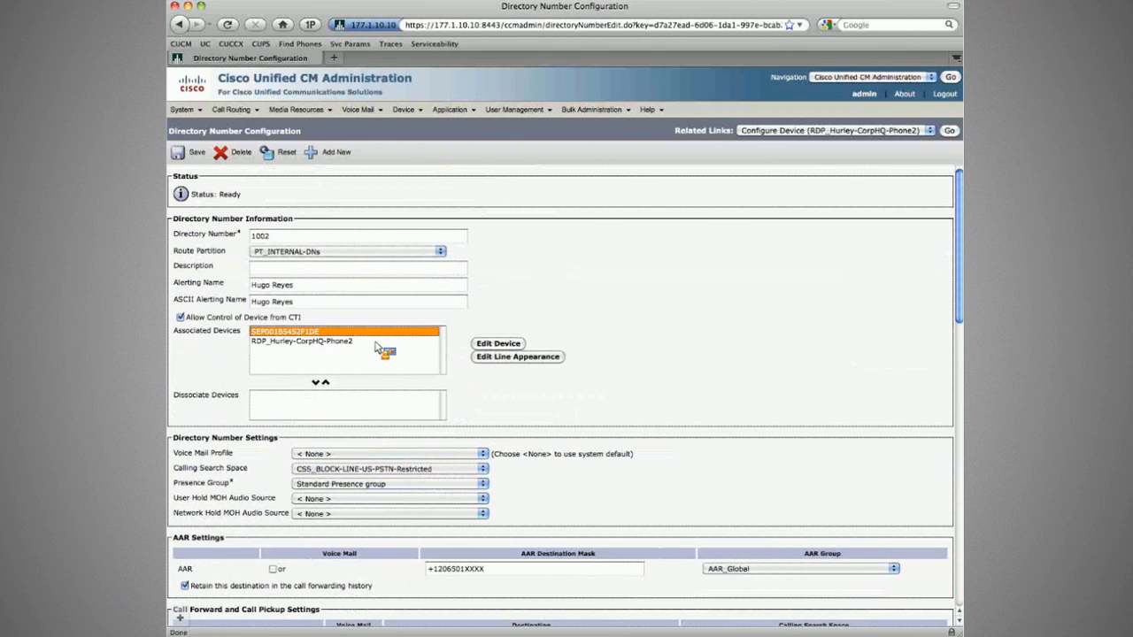
{"action": "left_click", "coordinate": [518, 357]}
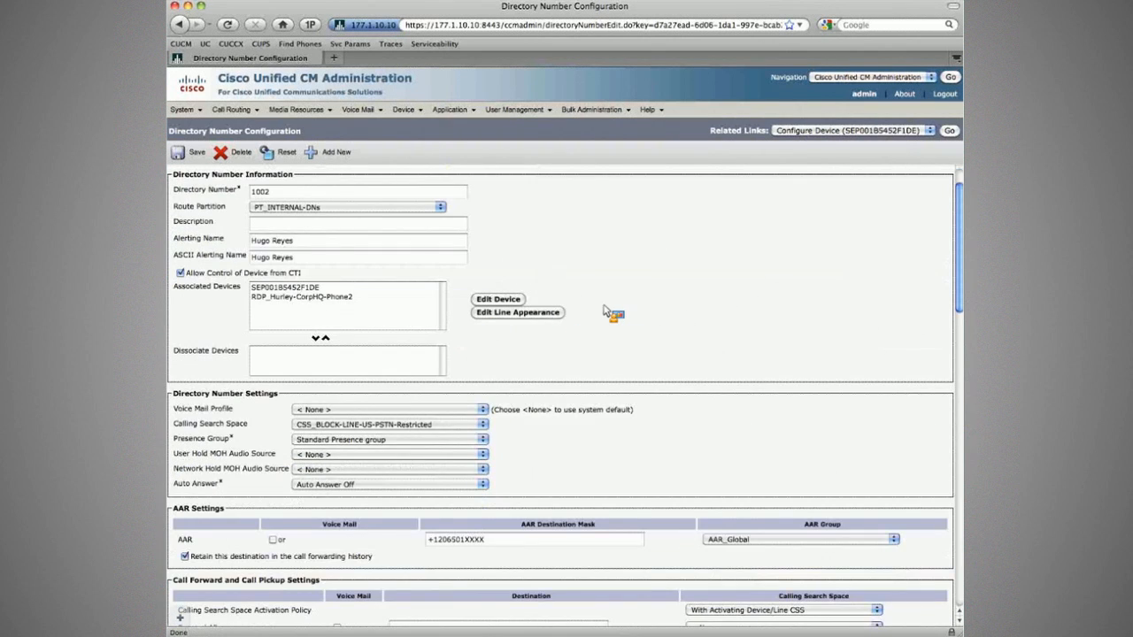
{"action": "scroll", "coordinate": [359, 404], "scroll_direction": "down", "scroll_amount": 10}
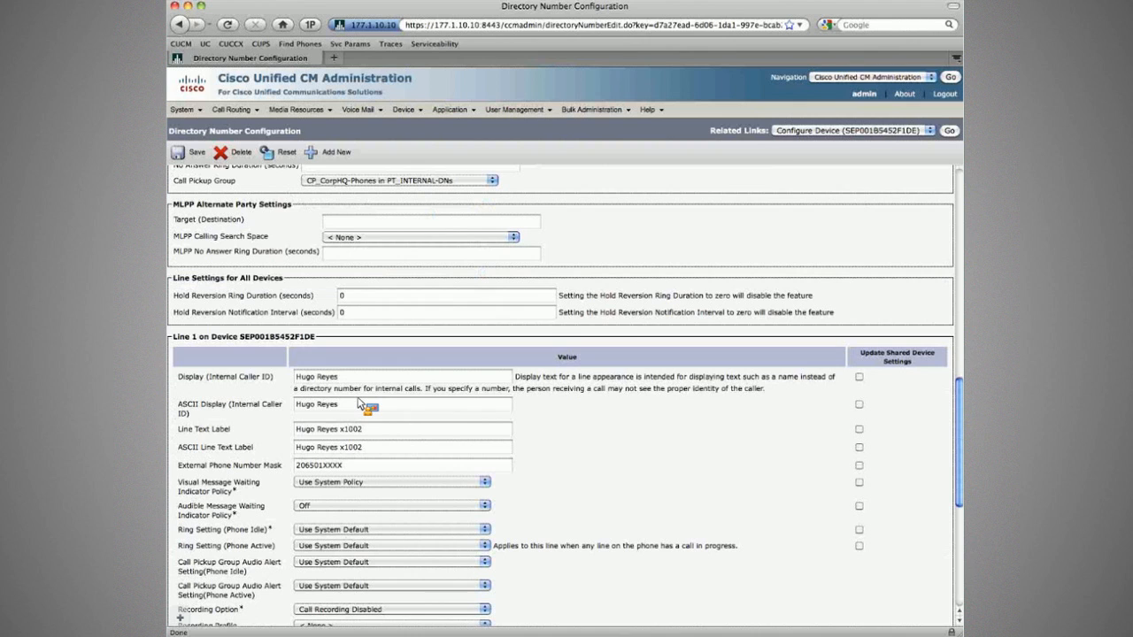
{"action": "left_click", "coordinate": [359, 378]}
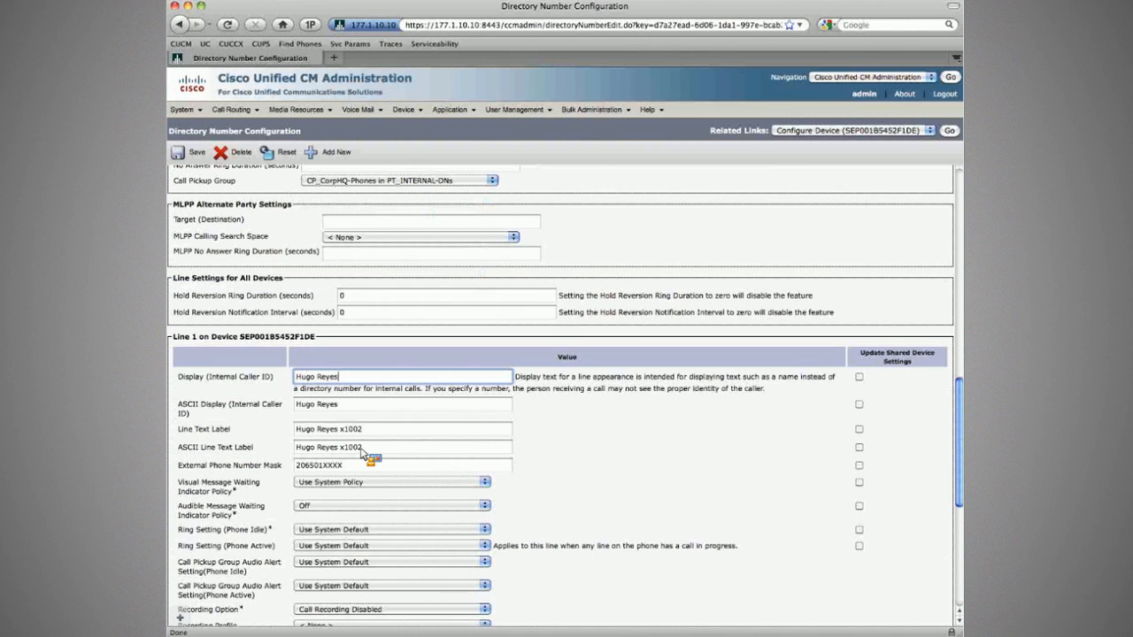
{"action": "triple_click", "coordinate": [361, 448]}
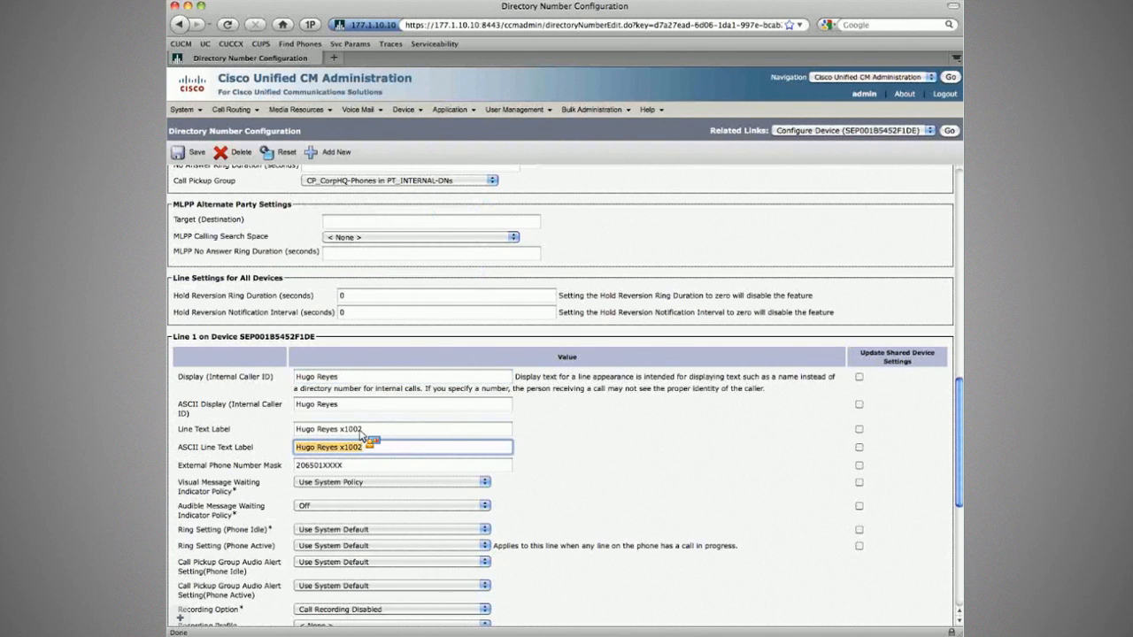
{"action": "triple_click", "coordinate": [360, 431]}
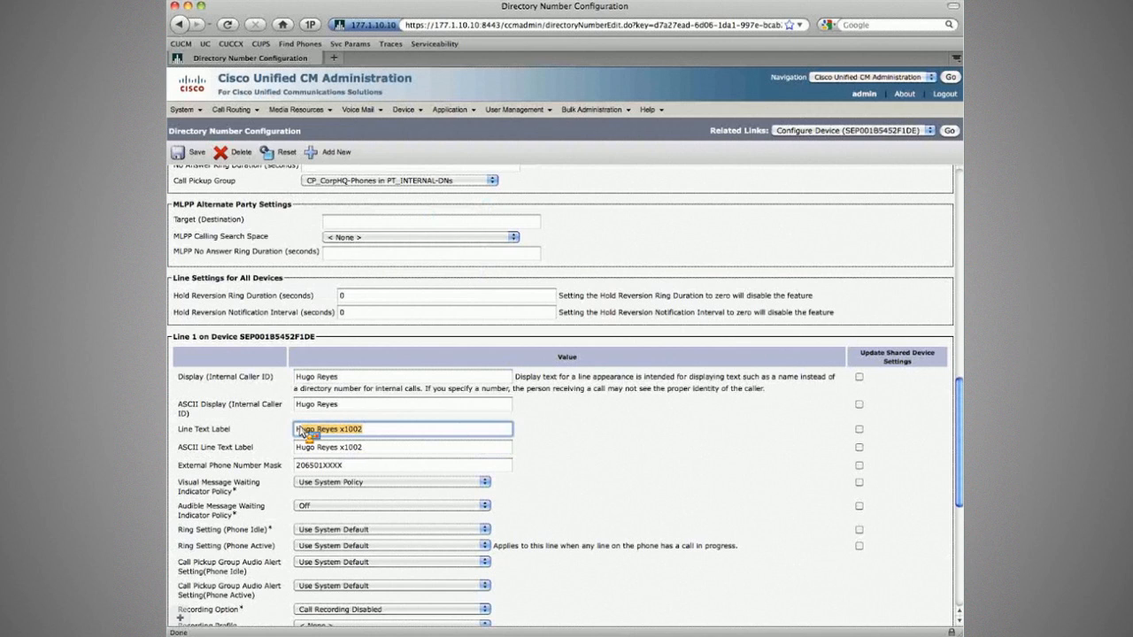
{"action": "left_click", "coordinate": [395, 429]}
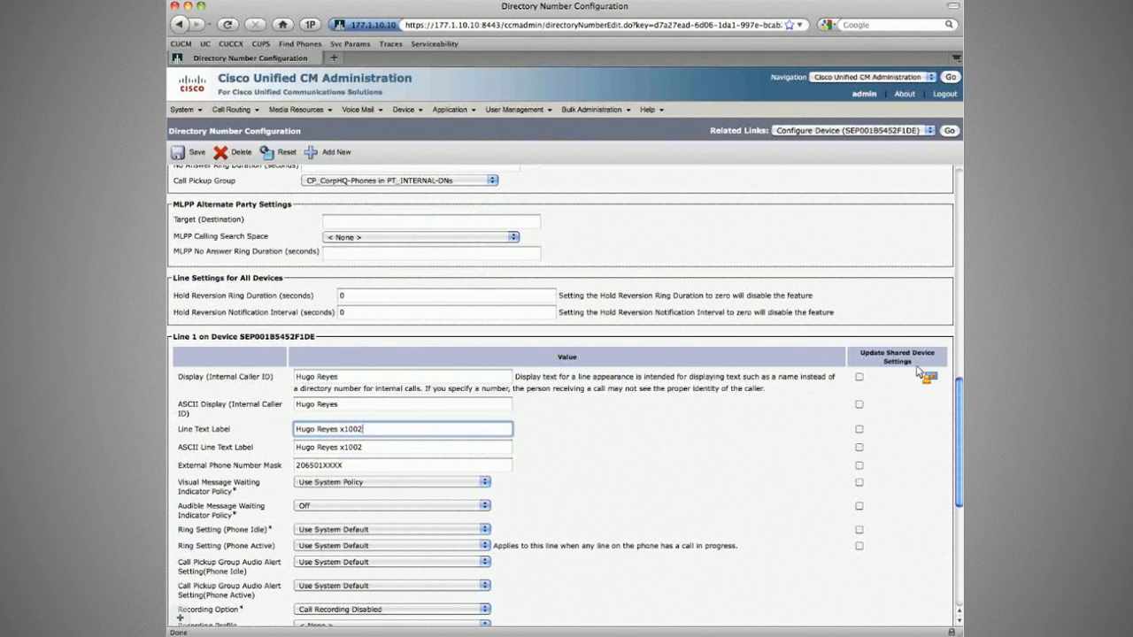
Mark caller ID, labels, mask, message-waiting and ring settings for shared update and propagate them.
{"action": "left_click", "coordinate": [859, 377]}
{"action": "left_click", "coordinate": [860, 404]}
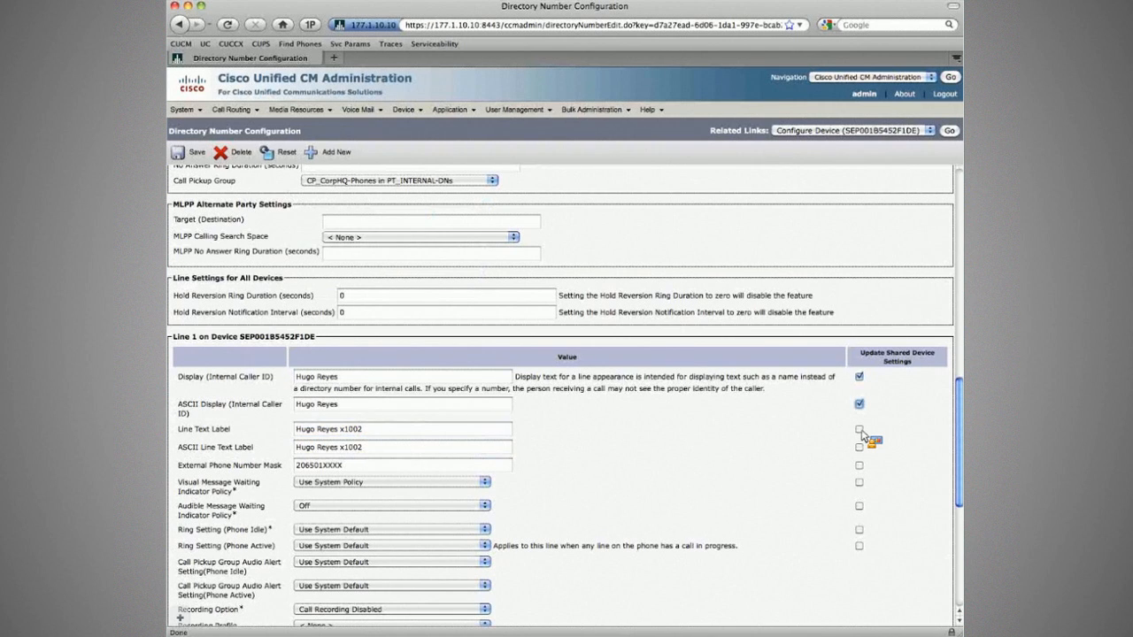
{"action": "left_click", "coordinate": [860, 429]}
{"action": "left_click", "coordinate": [859, 447]}
{"action": "left_click", "coordinate": [860, 465]}
{"action": "left_click", "coordinate": [859, 505]}
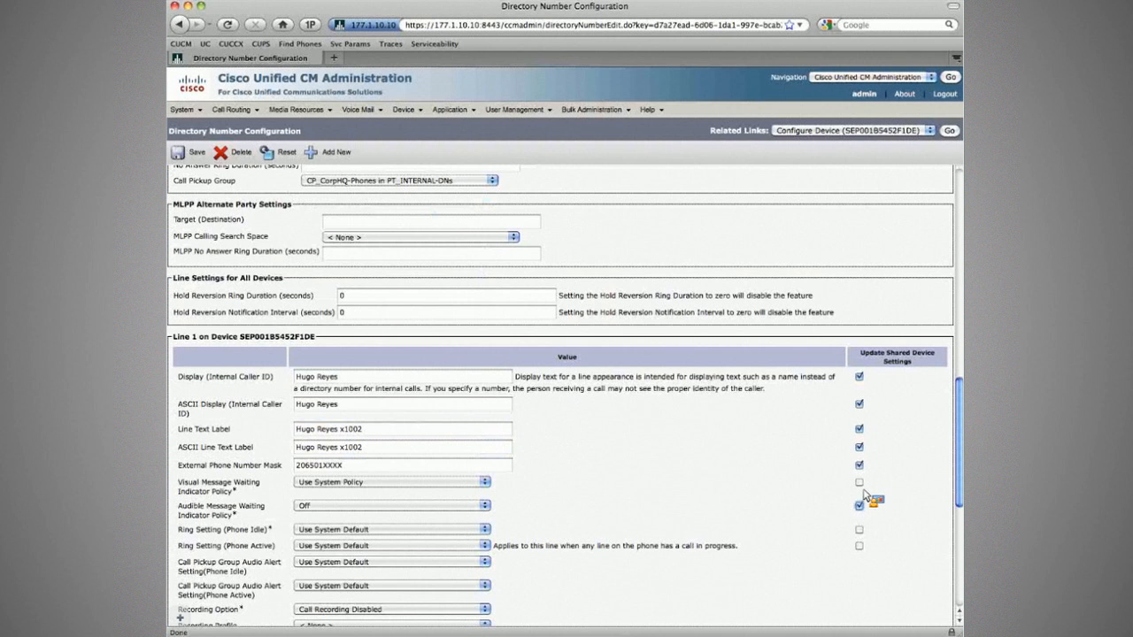
{"action": "left_click", "coordinate": [858, 482]}
{"action": "left_click", "coordinate": [859, 529]}
{"action": "left_click", "coordinate": [859, 545]}
{"action": "scroll", "coordinate": [859, 531], "scroll_direction": "down", "scroll_amount": 5}
{"action": "left_click", "coordinate": [890, 432]}
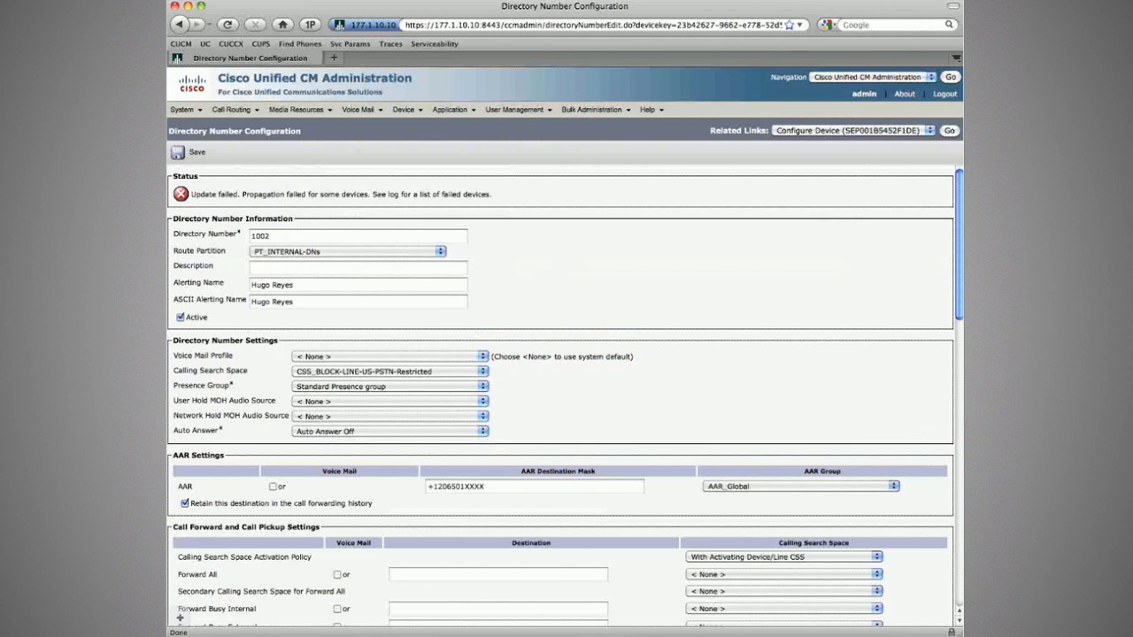
Return to DN 1002 and view RDP_Hurley-CorpHQ-Phone2's line appearance.
{"action": "left_click", "coordinate": [950, 131]}
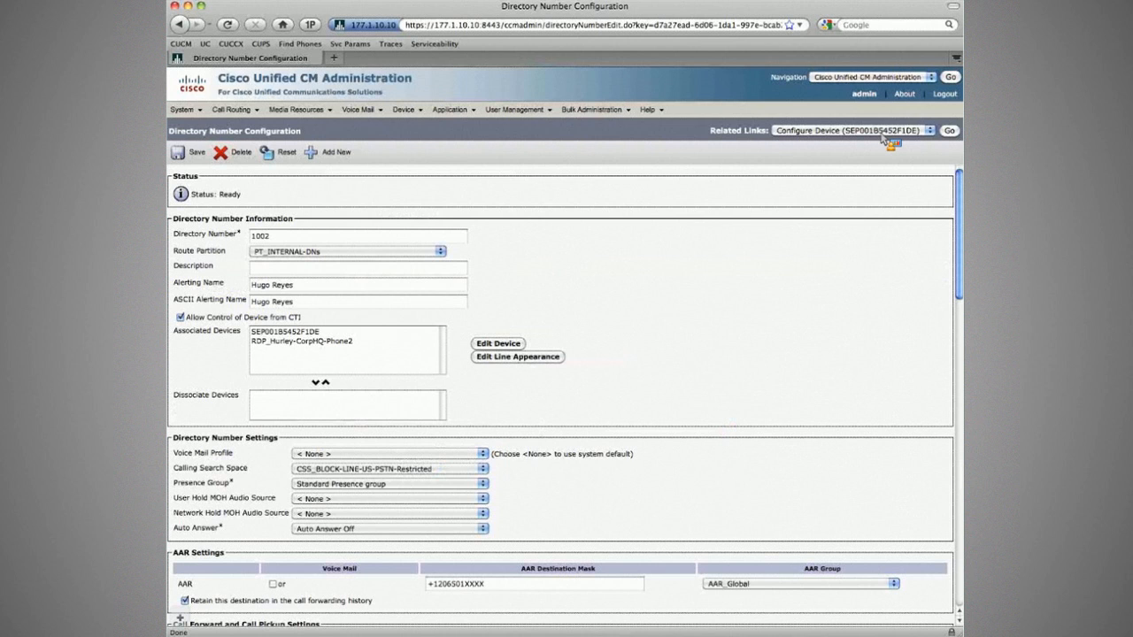
{"action": "left_click", "coordinate": [883, 133]}
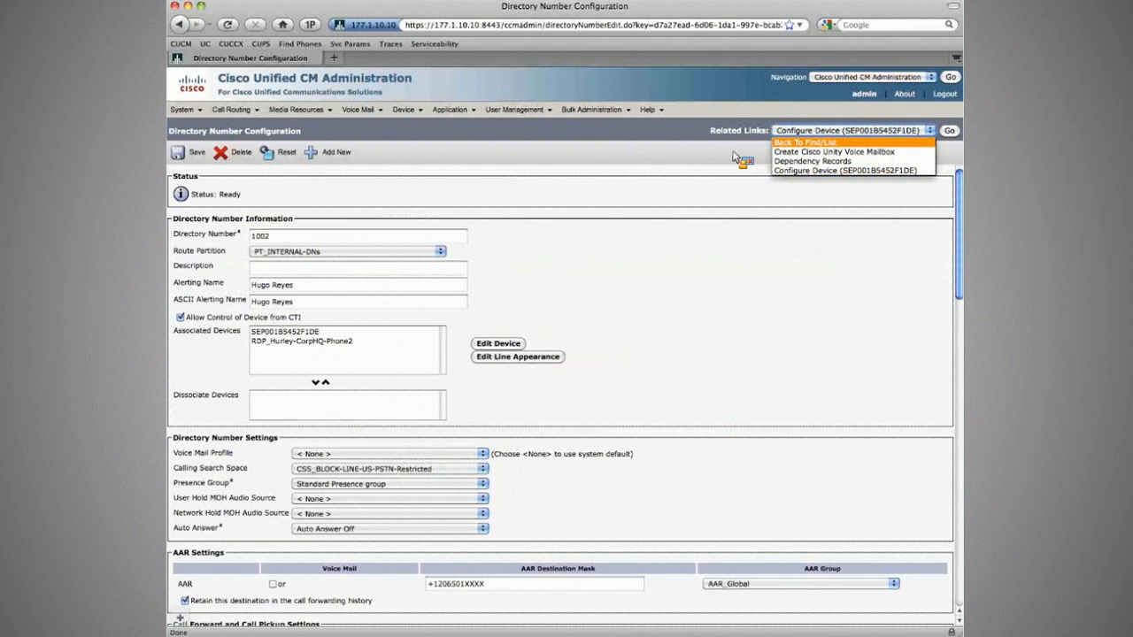
{"action": "scroll", "coordinate": [610, 316], "scroll_direction": "down", "scroll_amount": 3}
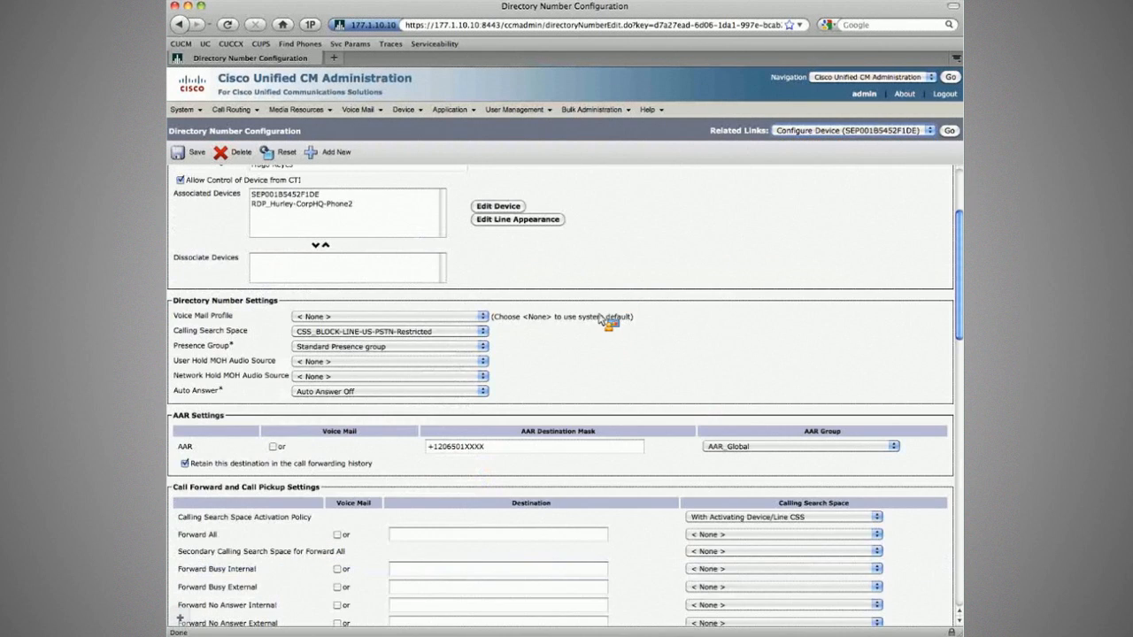
{"action": "scroll", "coordinate": [602, 319], "scroll_direction": "down", "scroll_amount": 5}
{"action": "scroll", "coordinate": [283, 341], "scroll_direction": "up", "scroll_amount": 10}
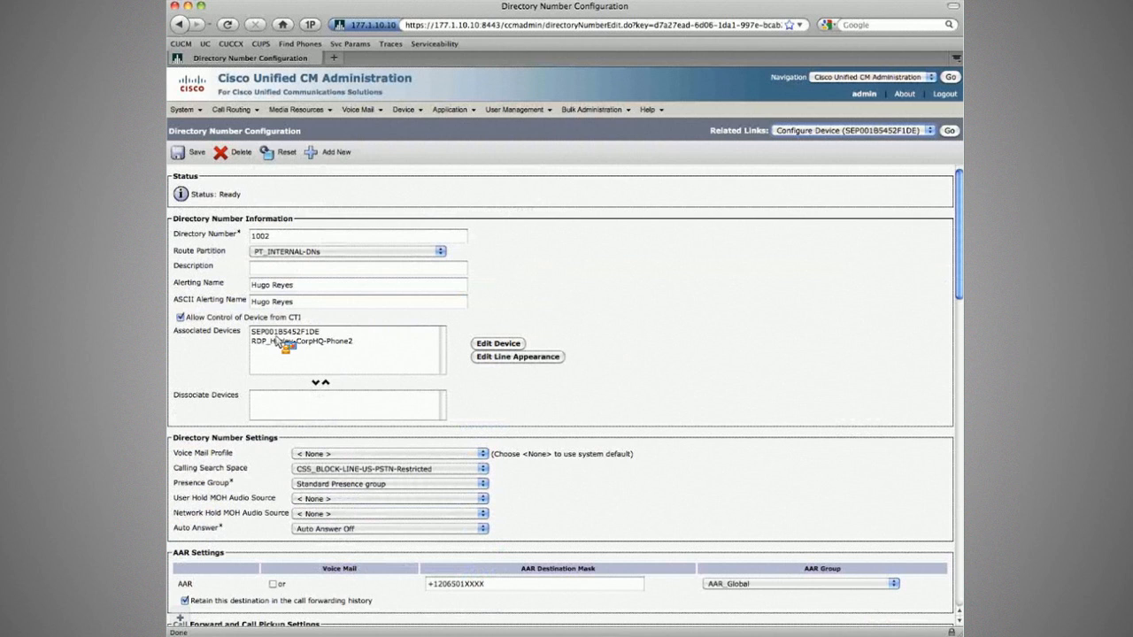
{"action": "left_click", "coordinate": [281, 340]}
{"action": "left_click", "coordinate": [517, 357]}
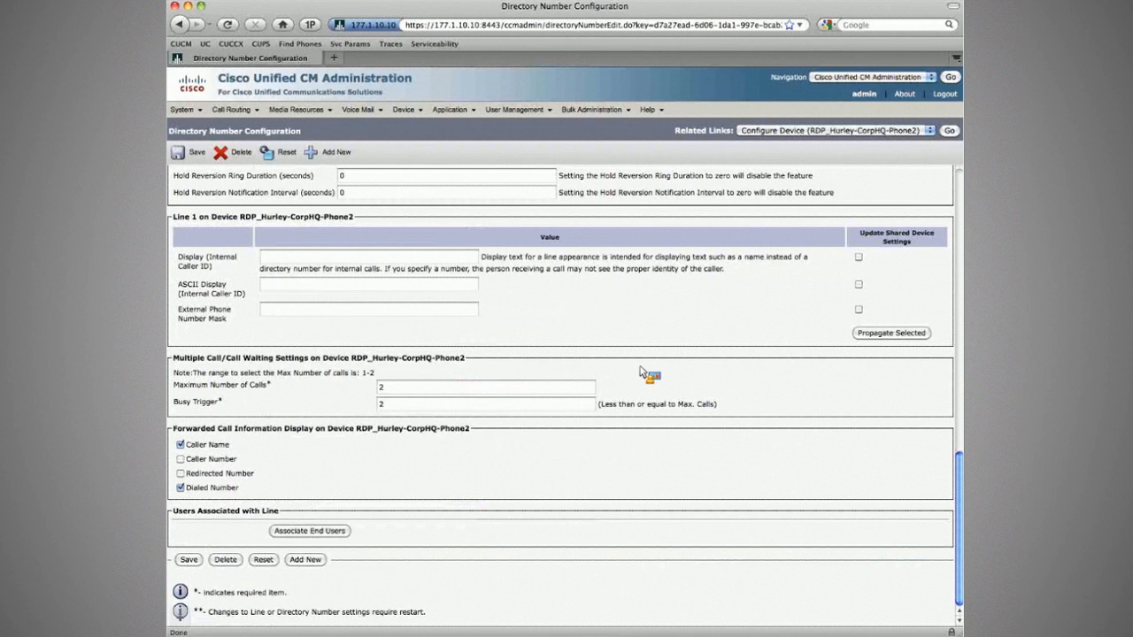
{"action": "scroll", "coordinate": [642, 372], "scroll_direction": "up", "scroll_amount": 10}
From RDP_Hurley-CorpHQ-Phone2, reopen line 1 (1002) and the desk phone's line appearance.
{"action": "left_click", "coordinate": [950, 133]}
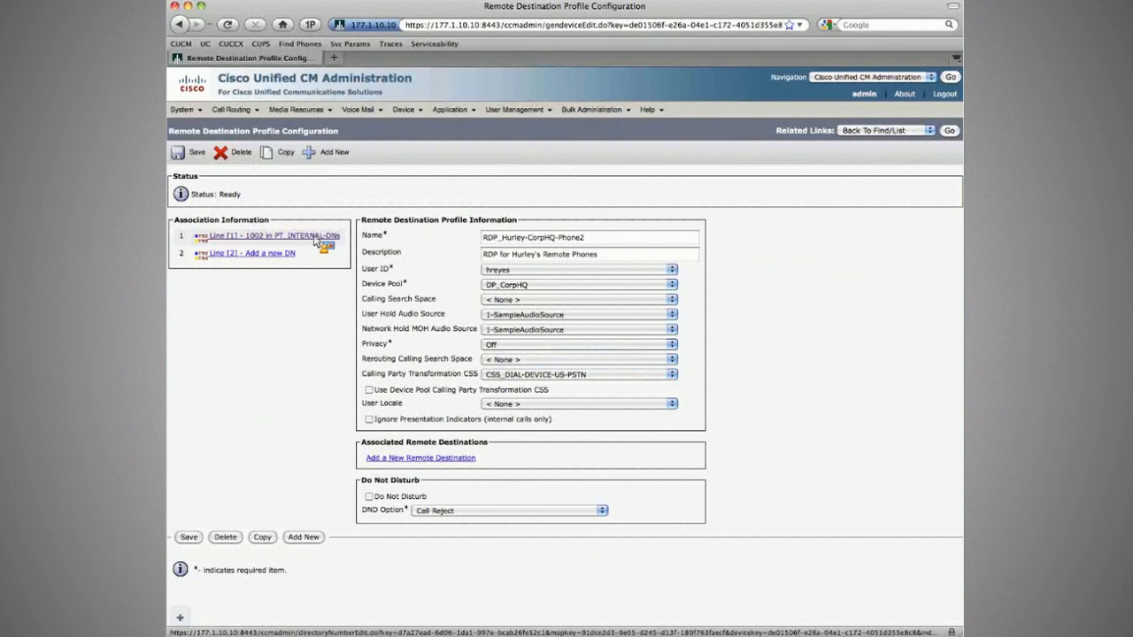
{"action": "left_click", "coordinate": [317, 237]}
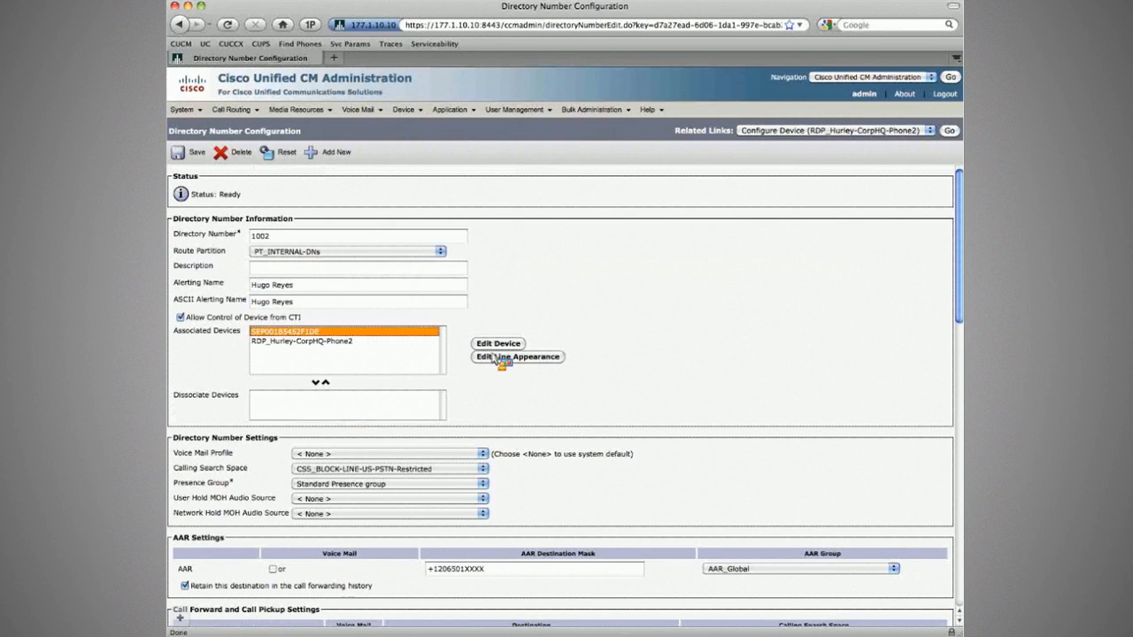
{"action": "left_click", "coordinate": [496, 358]}
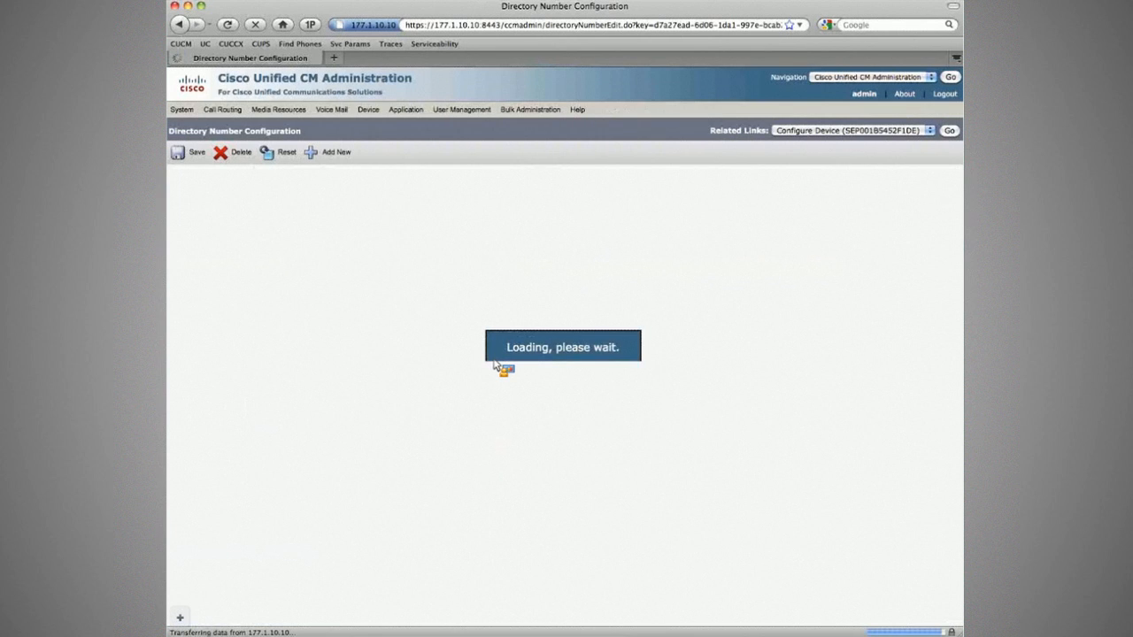
Mark caller ID display and external phone mask for shared update on the desk phone's line.
{"action": "scroll", "coordinate": [531, 373], "scroll_direction": "down", "scroll_amount": 10}
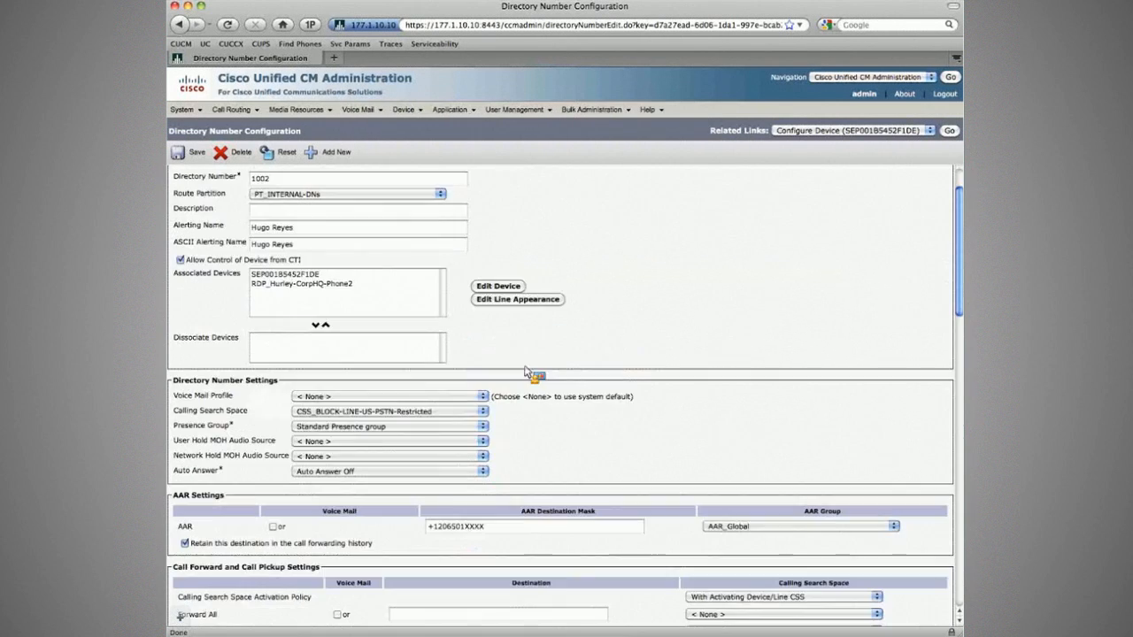
{"action": "left_click", "coordinate": [859, 320]}
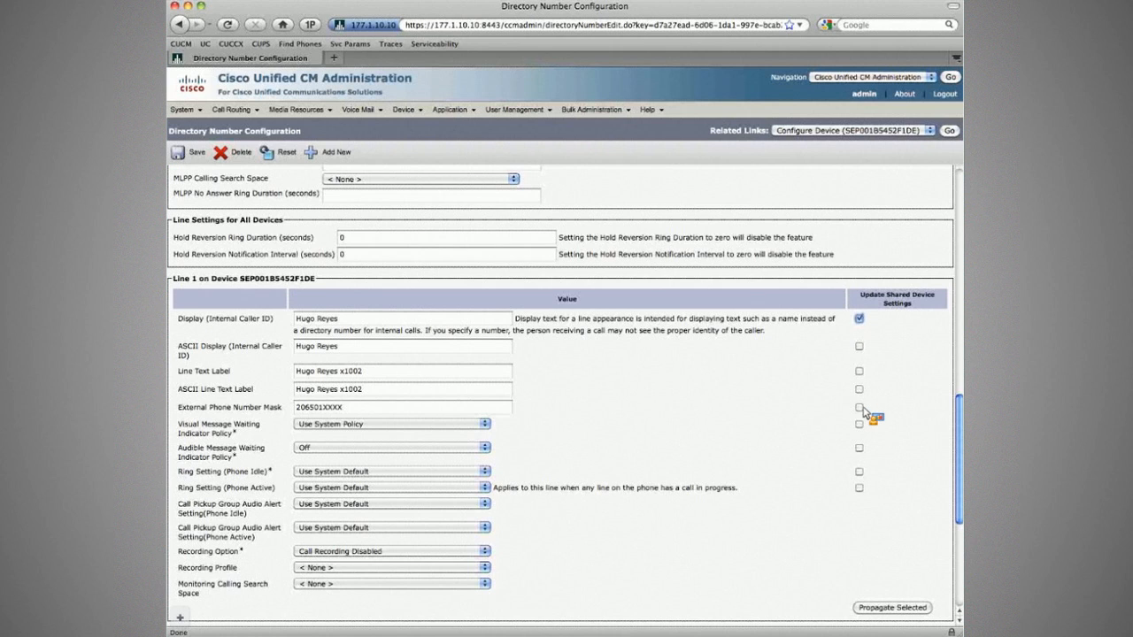
{"action": "left_click", "coordinate": [860, 408]}
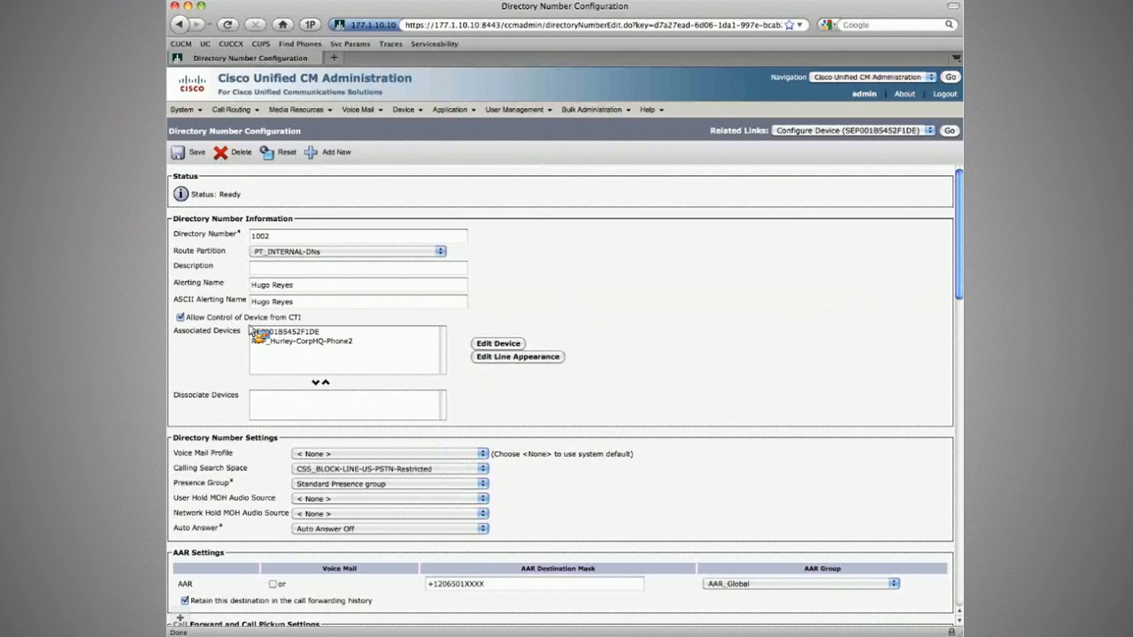
{"action": "left_click", "coordinate": [905, 131]}
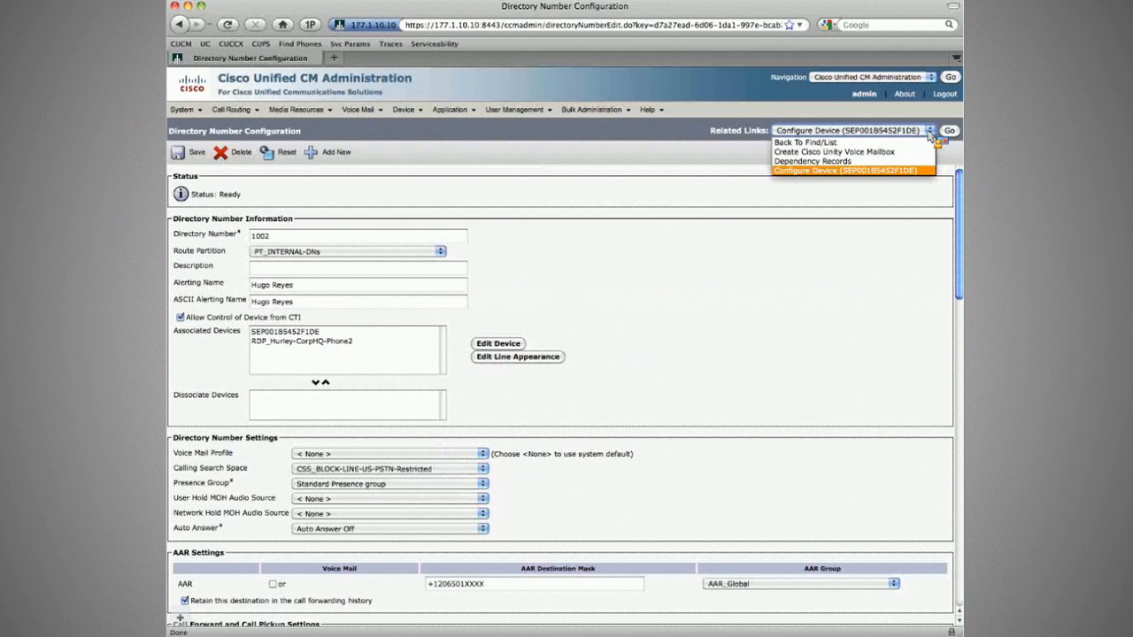
{"action": "left_click", "coordinate": [930, 134]}
Check the RDP line's external and AAR masks, then open RDP_Hurley-CorpHQ-Phone2.
{"action": "left_click", "coordinate": [326, 348]}
{"action": "left_click", "coordinate": [496, 358]}
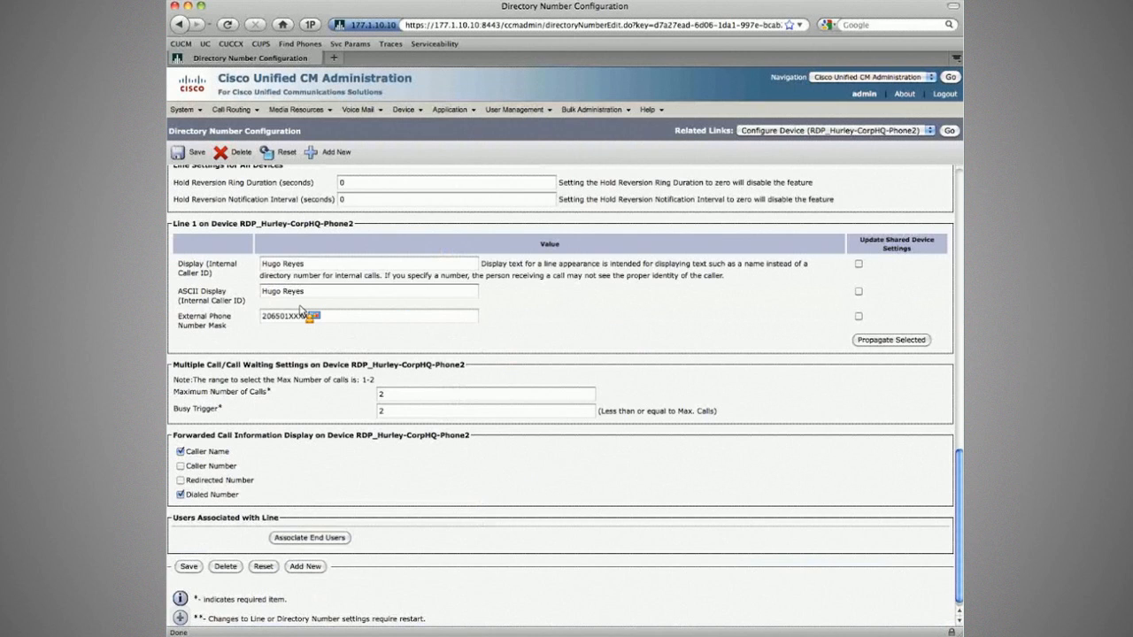
{"action": "left_click", "coordinate": [303, 315]}
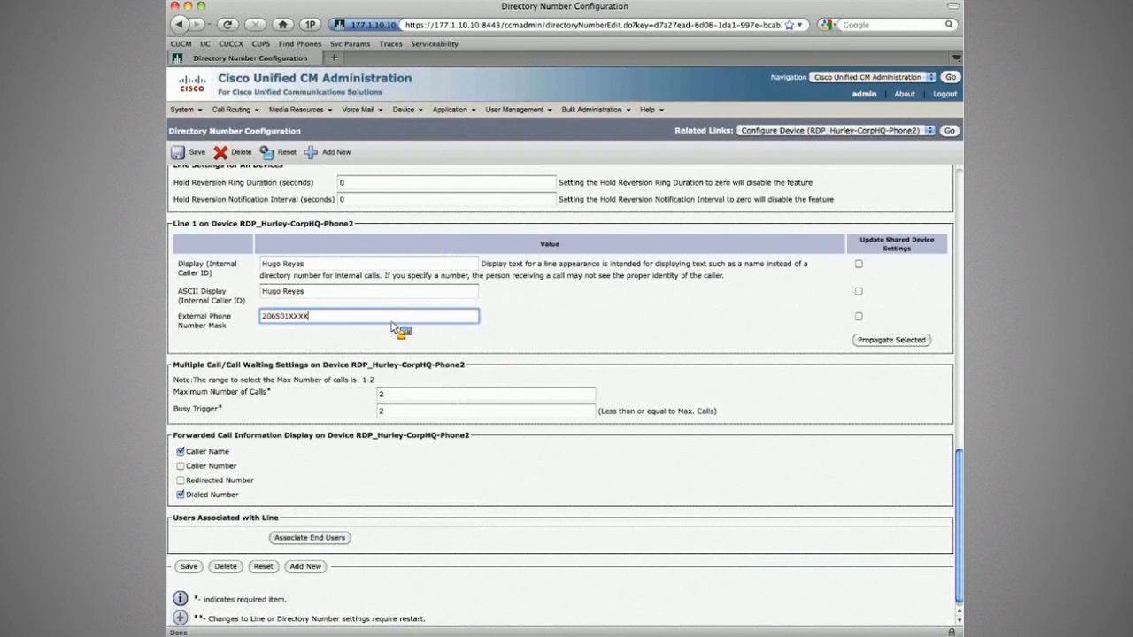
{"action": "scroll", "coordinate": [619, 331], "scroll_direction": "up", "scroll_amount": 1}
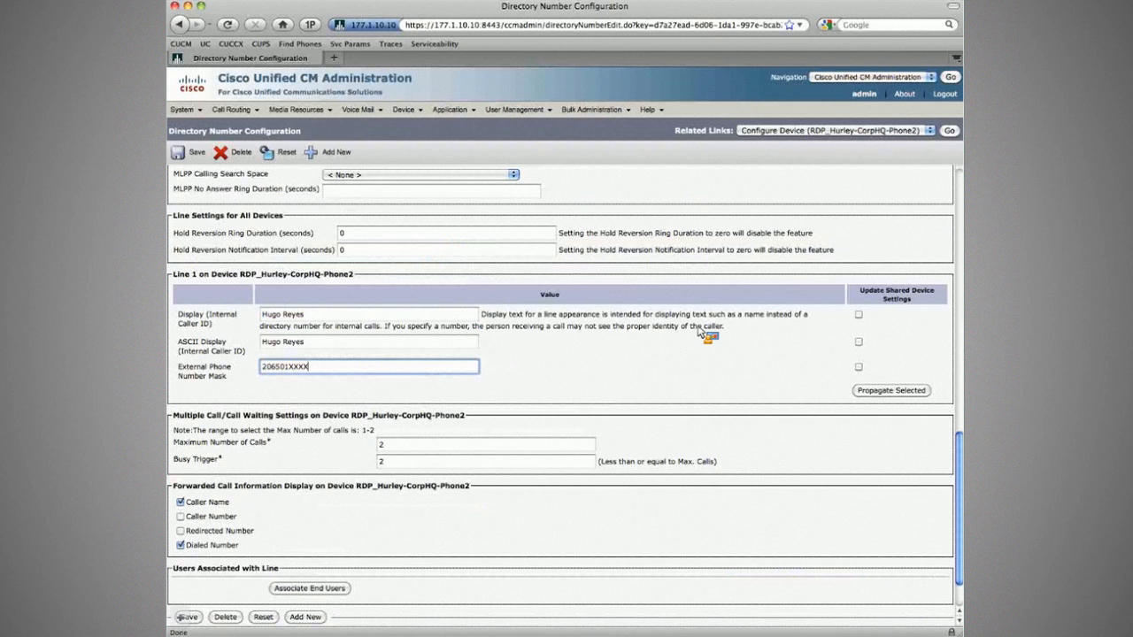
{"action": "scroll", "coordinate": [702, 332], "scroll_direction": "up", "scroll_amount": 10}
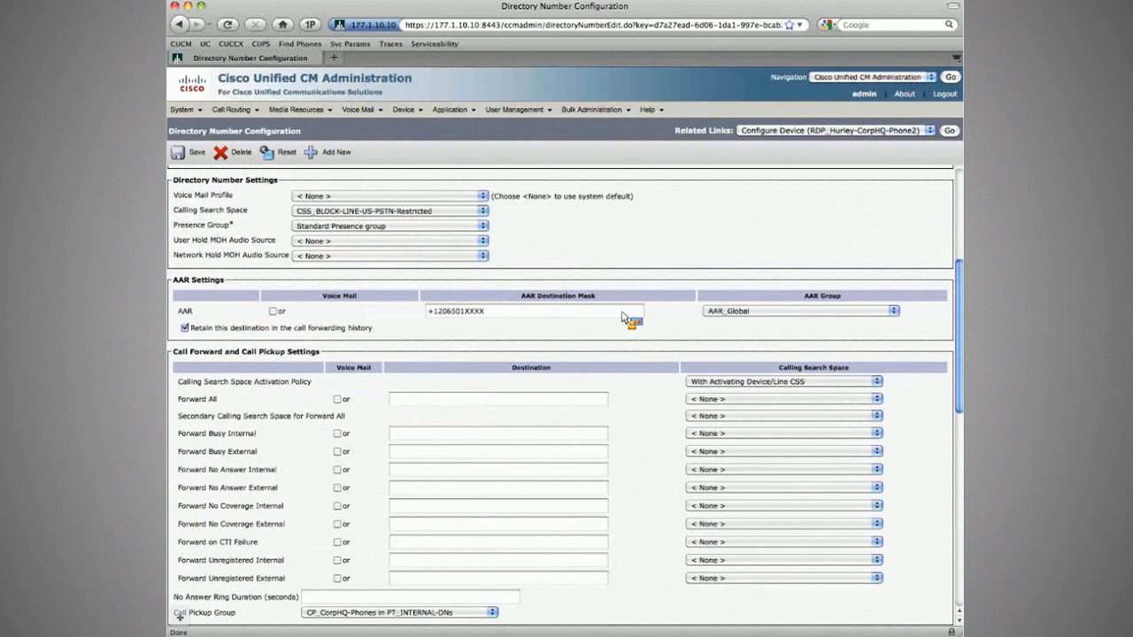
{"action": "left_click", "coordinate": [623, 314]}
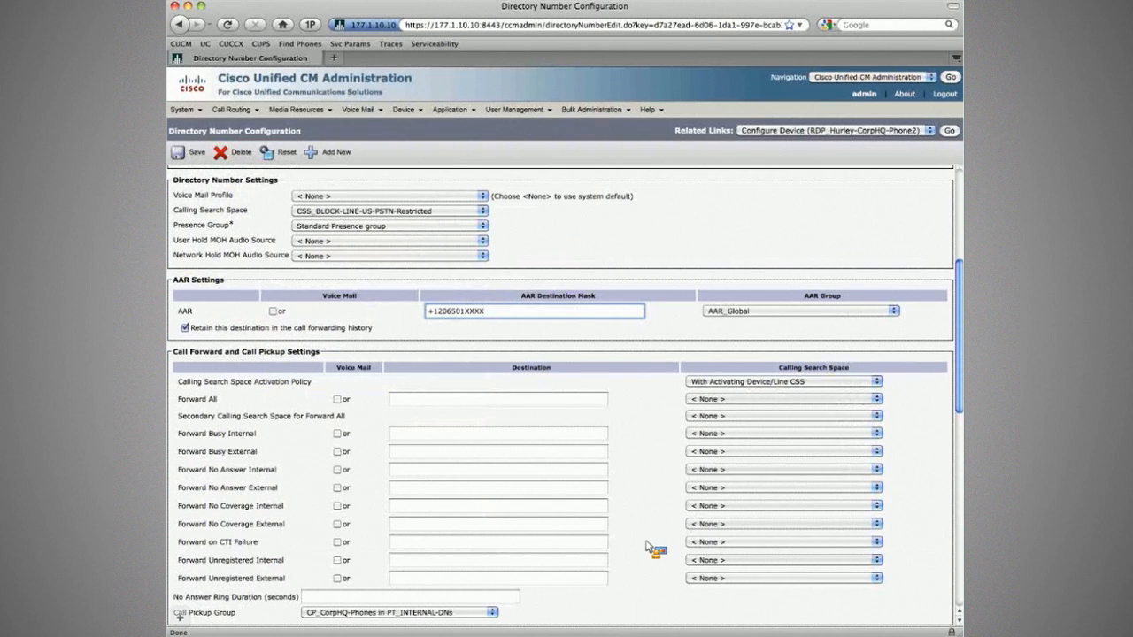
{"action": "scroll", "coordinate": [655, 531], "scroll_direction": "up", "scroll_amount": 3}
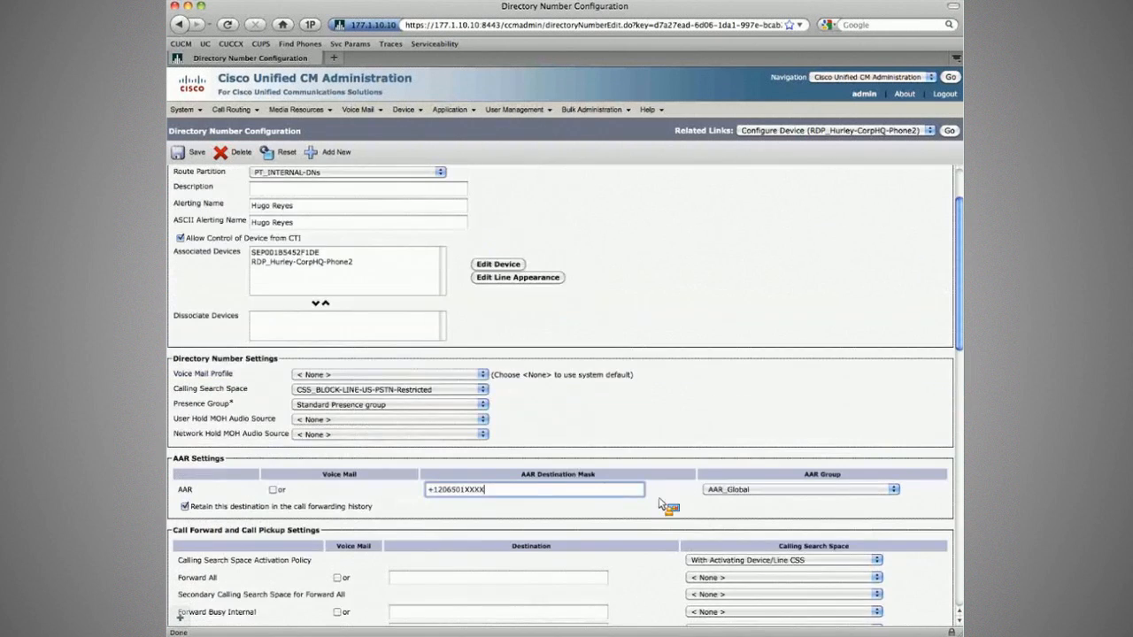
{"action": "scroll", "coordinate": [686, 445], "scroll_direction": "up", "scroll_amount": 1}
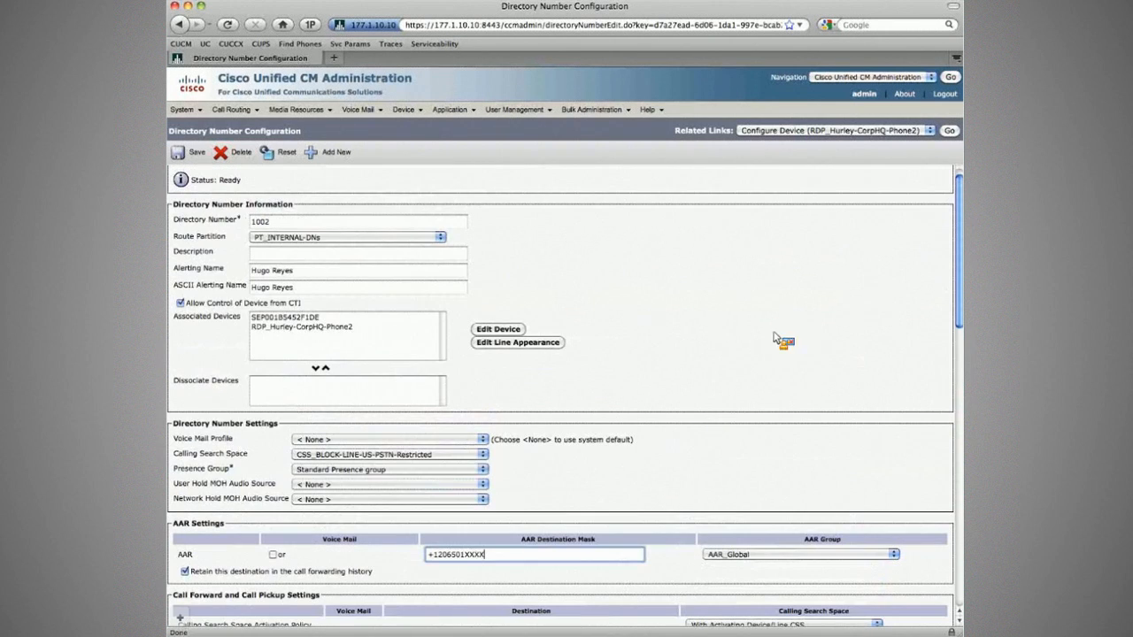
{"action": "left_click", "coordinate": [950, 132]}
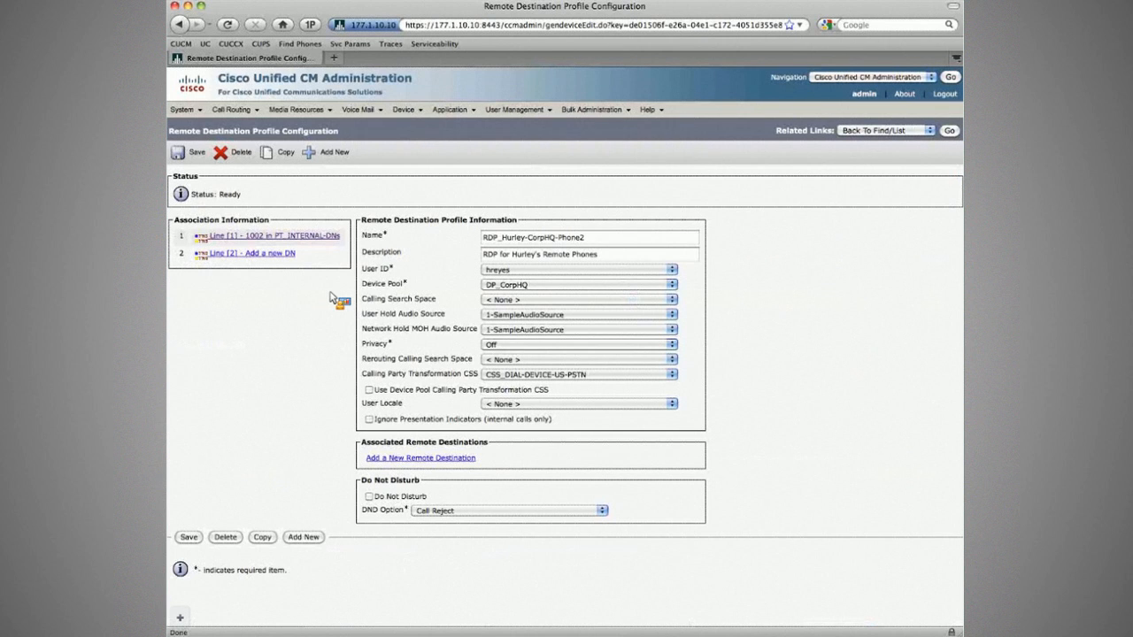
Set Rerouting Calling Search Space to CSS_DIAL-DEVICE-US-PSTN and save the profile.
{"action": "left_click", "coordinate": [531, 358]}
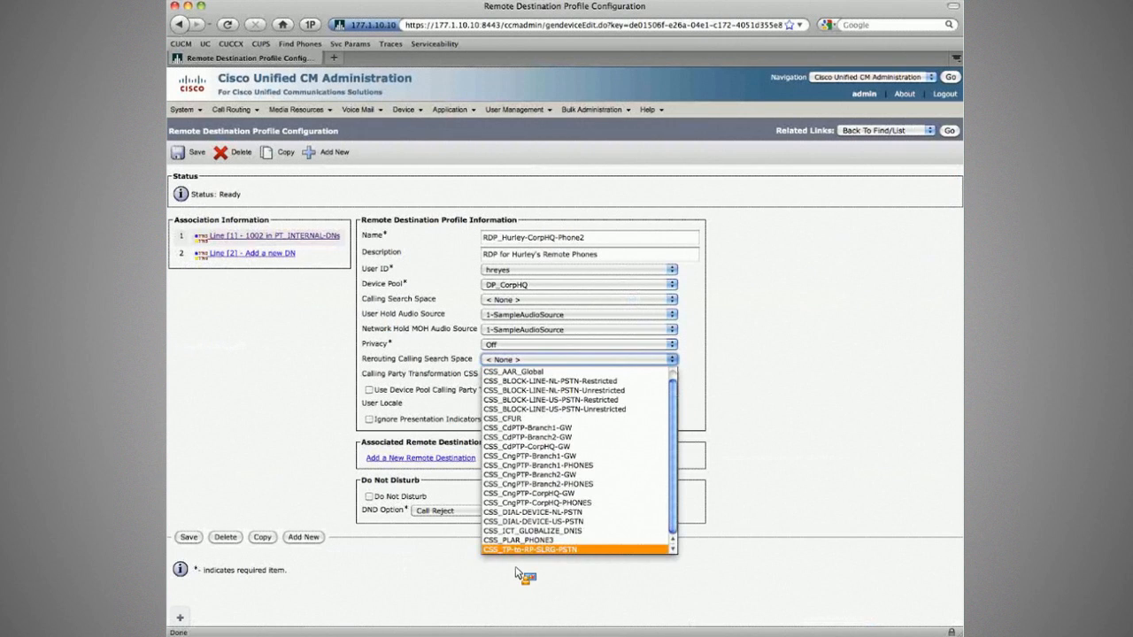
{"action": "left_click", "coordinate": [533, 522]}
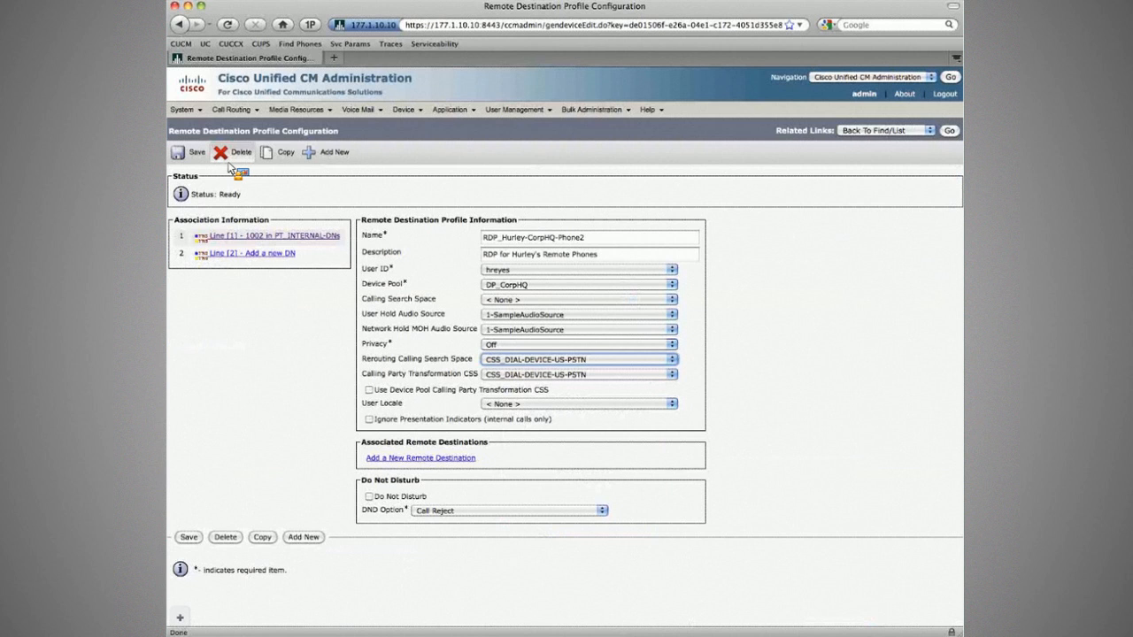
{"action": "left_click", "coordinate": [188, 153]}
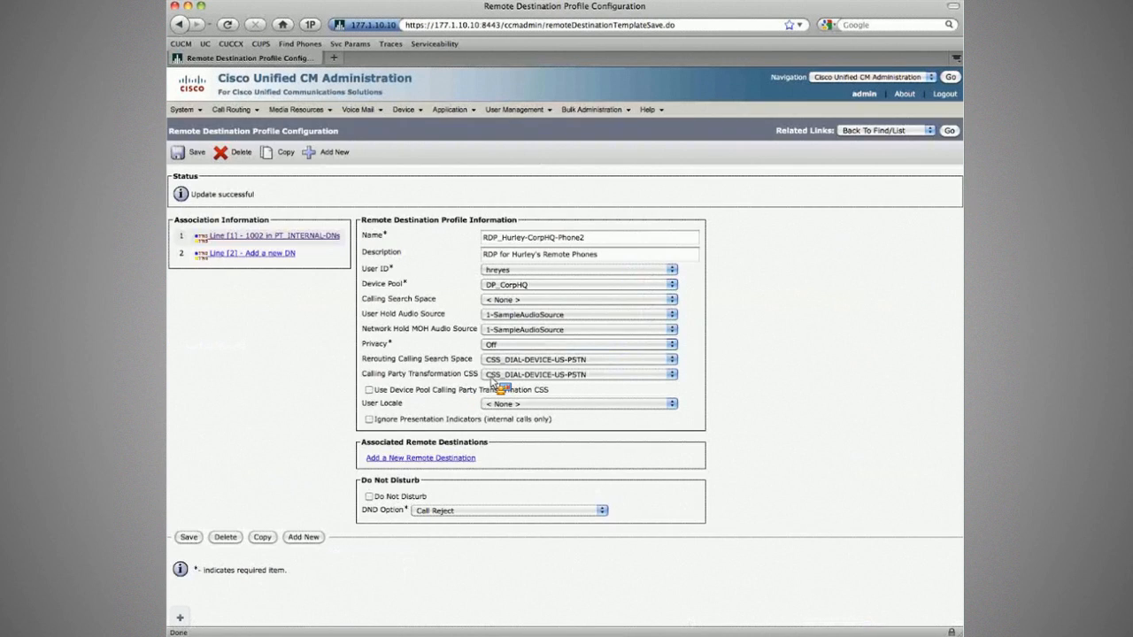
Set Calling Party Transformation CSS to < None > and save the profile again.
{"action": "left_click", "coordinate": [492, 377]}
{"action": "left_click", "coordinate": [492, 387]}
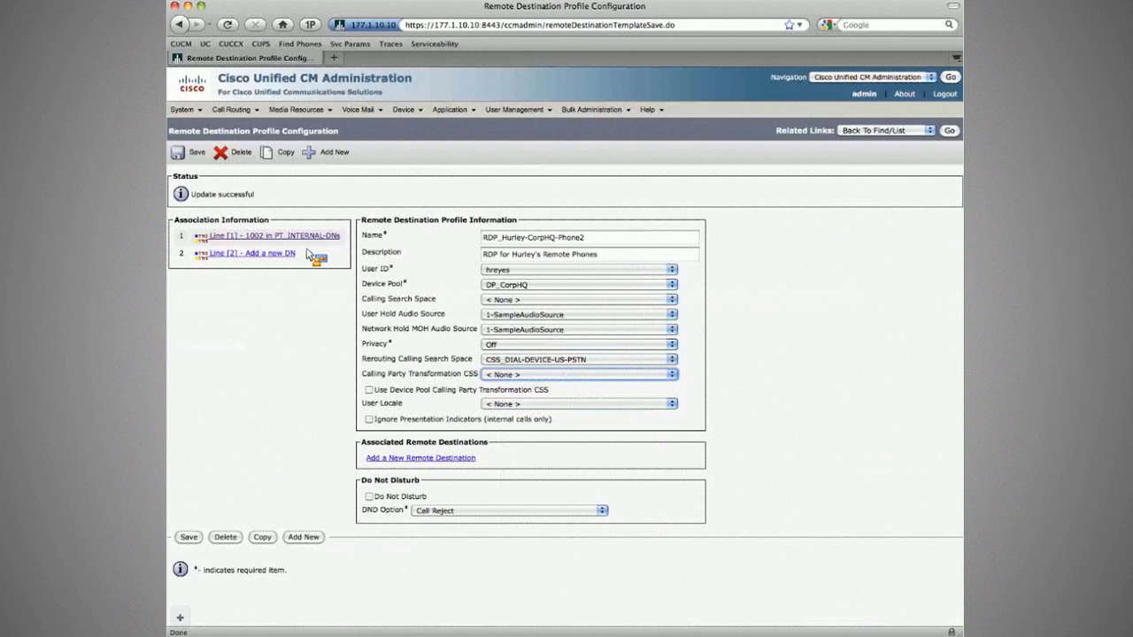
{"action": "left_click", "coordinate": [195, 154]}
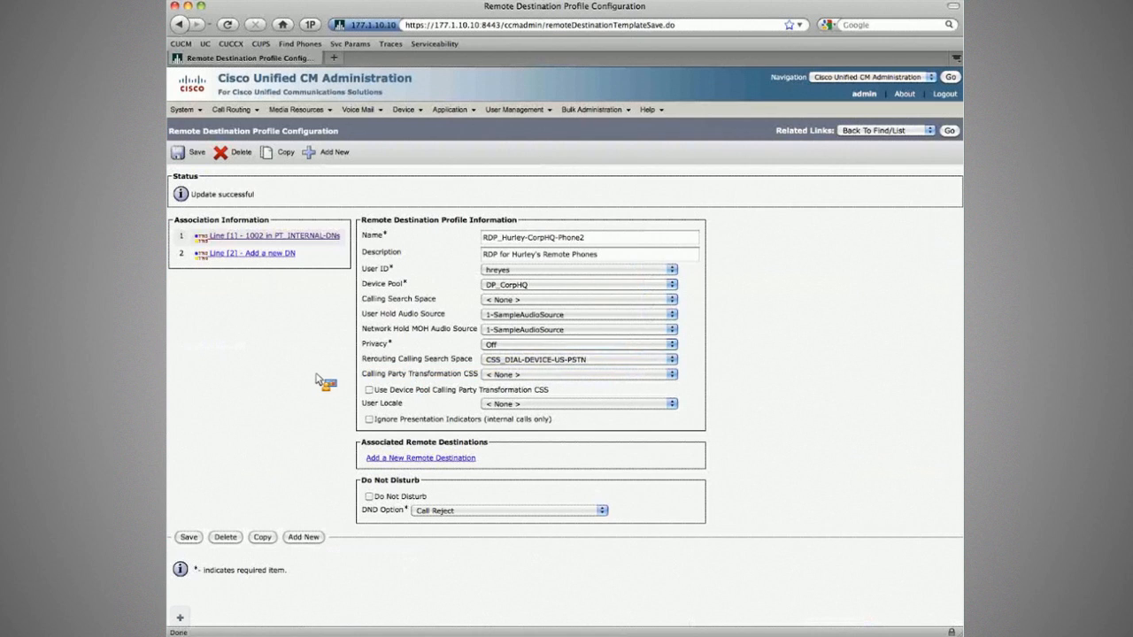
Add a new remote destination to the profile, naming it for the user's mobile.
{"action": "left_click", "coordinate": [413, 459]}
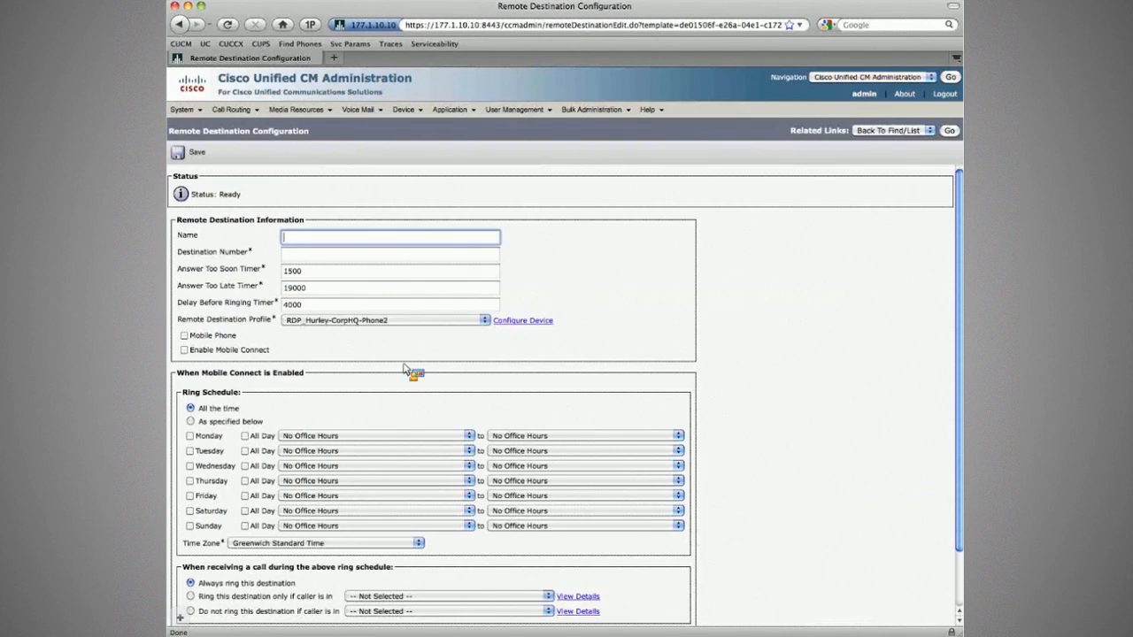
{"action": "type", "text": "Hurl"}
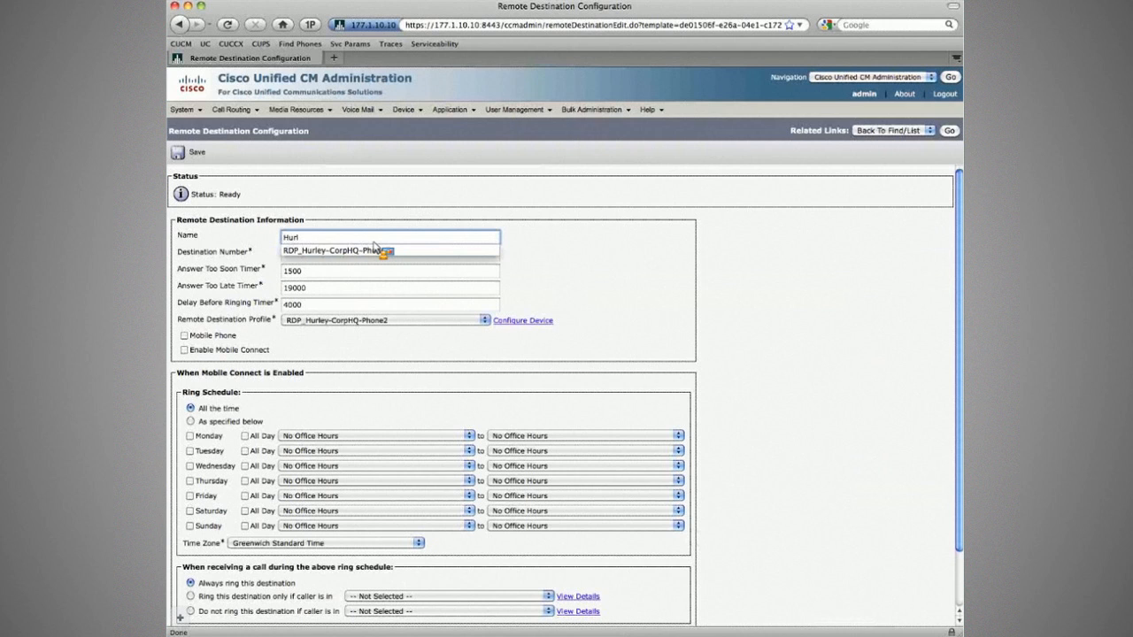
{"action": "type", "text": "ey's Mobile"}
{"action": "key", "text": "Tab"}
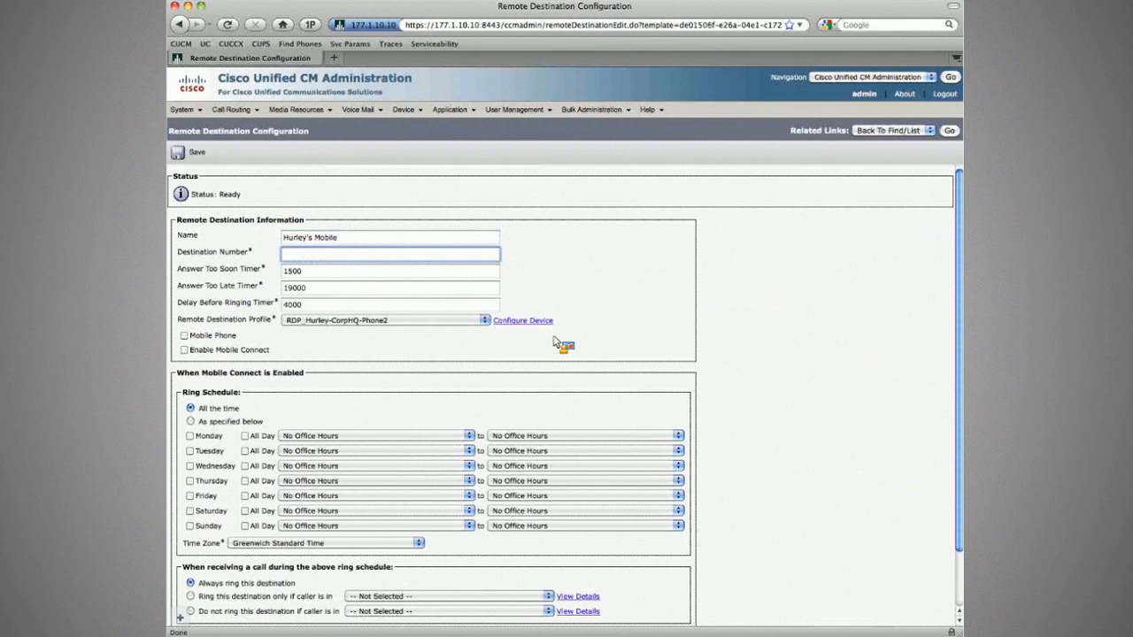
Copy the user's mobile number from the workbook into Destination Number and remove its spaces.
{"action": "key", "text": "super+Tab"}
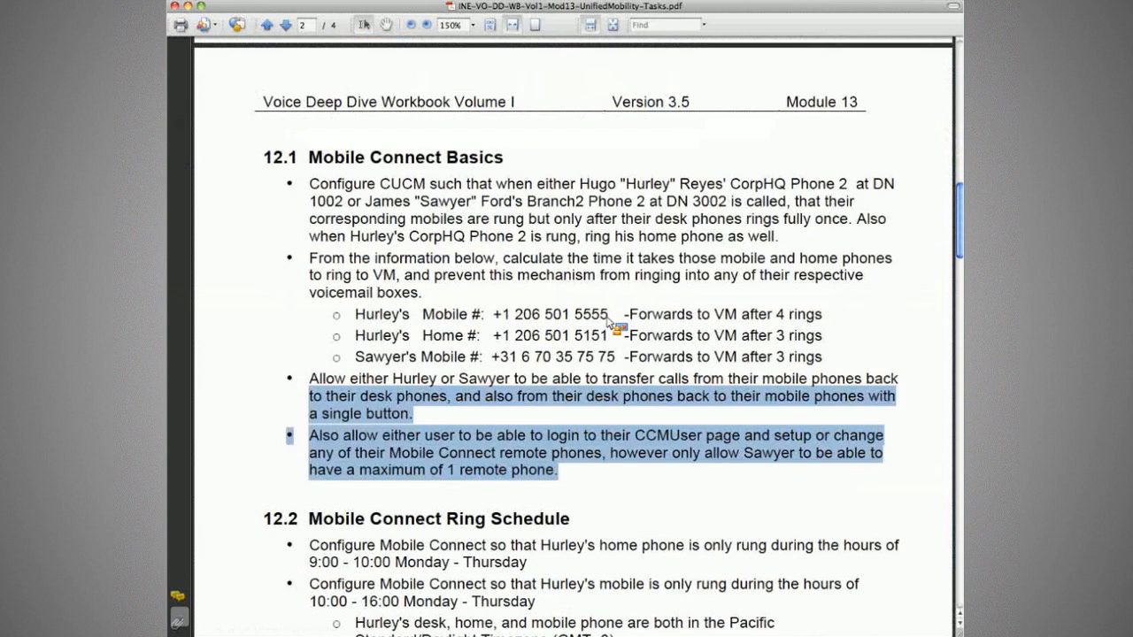
{"action": "left_click_drag", "start_coordinate": [609, 316], "coordinate": [492, 315]}
{"action": "key", "text": "super+c"}
{"action": "key", "text": "super+Tab"}
{"action": "key", "text": "super+v"}
{"action": "key", "text": "Left"}
{"action": "key", "text": "Left"}
{"action": "key", "text": "Left"}
{"action": "key", "text": "Left"}
{"action": "key", "text": "BackSpace"}
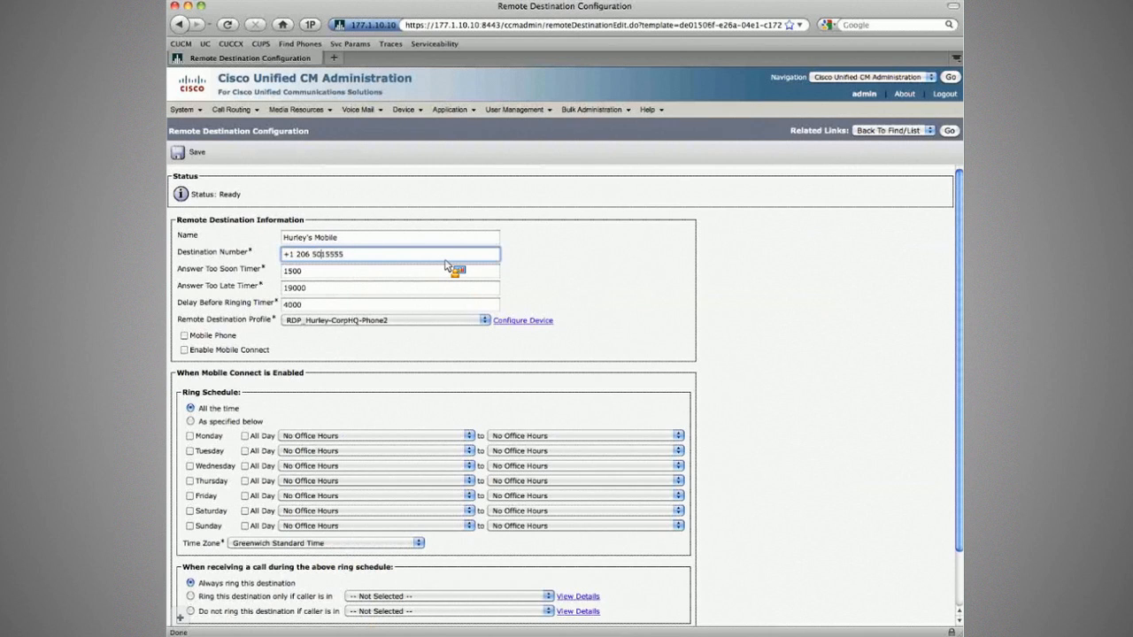
{"action": "key", "text": "Left"}
{"action": "key", "text": "Left"}
{"action": "key", "text": "Left"}
{"action": "key", "text": "BackSpace"}
{"action": "key", "text": "Left"}
{"action": "key", "text": "Left"}
{"action": "key", "text": "Left"}
{"action": "key", "text": "BackSpace"}
Select the Answer Too Soon Timer value of 1500 for review.
{"action": "left_click", "coordinate": [337, 255]}
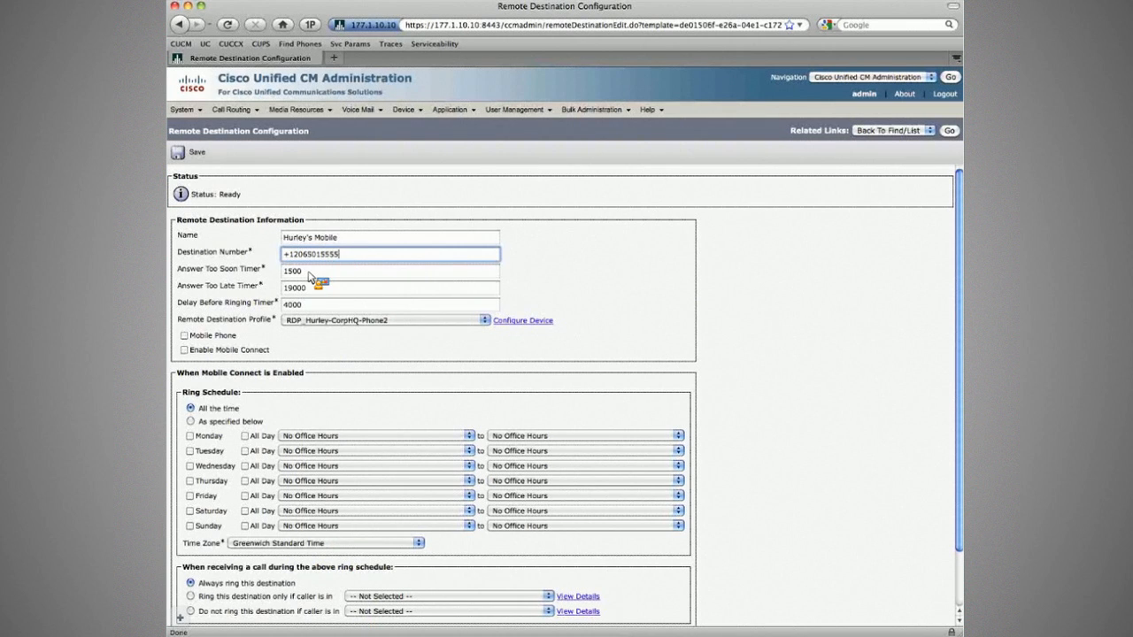
{"action": "left_click_drag", "start_coordinate": [186, 269], "coordinate": [308, 273]}
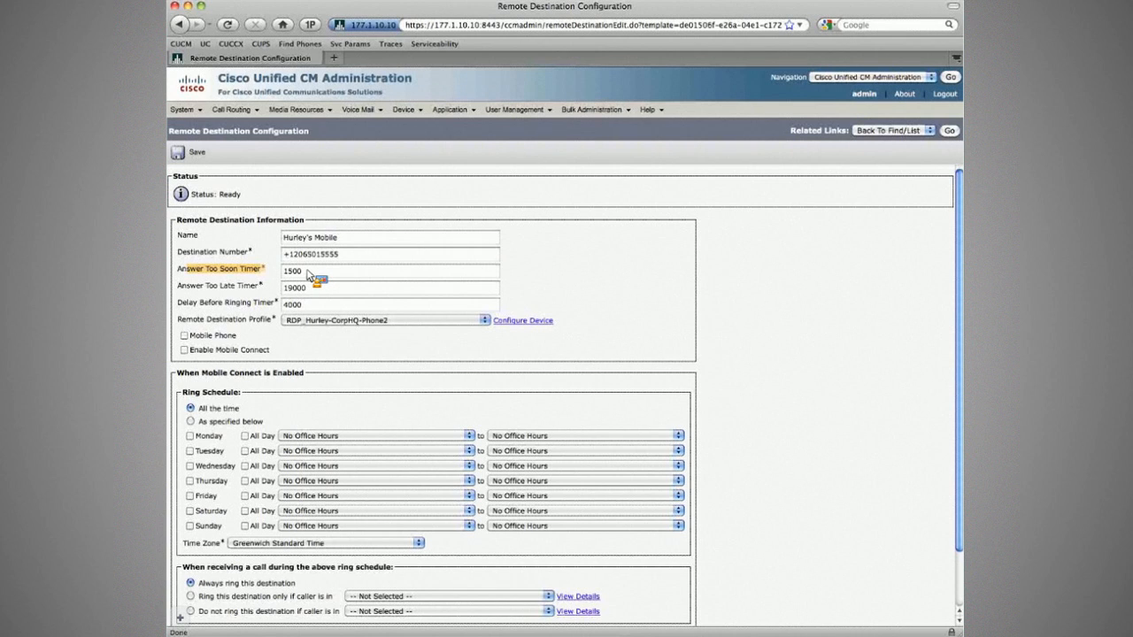
{"action": "double_click", "coordinate": [305, 271]}
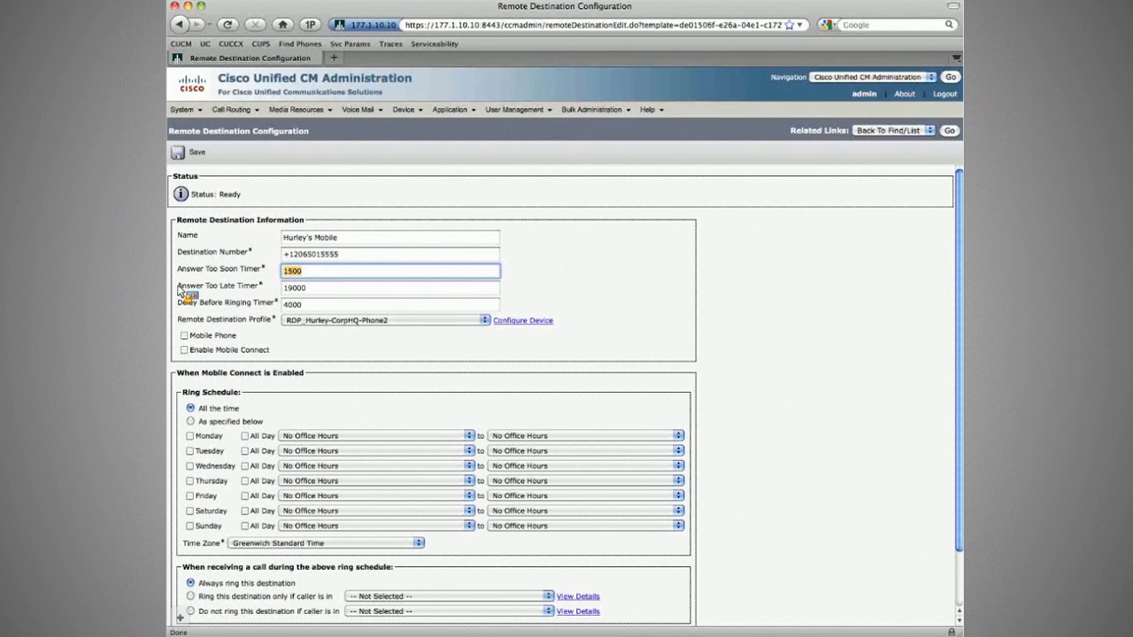
Delete the last digit of the Answer Too Late Timer, then check the workbook's 4-ring voicemail requirement.
{"action": "left_click_drag", "start_coordinate": [177, 287], "coordinate": [257, 286]}
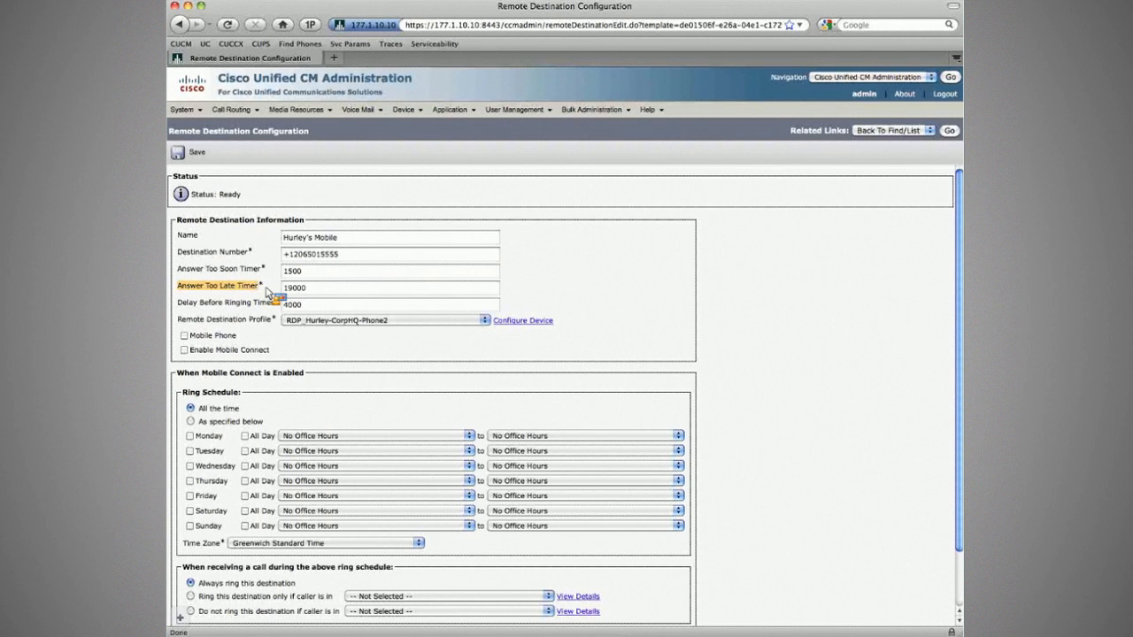
{"action": "left_click", "coordinate": [322, 292]}
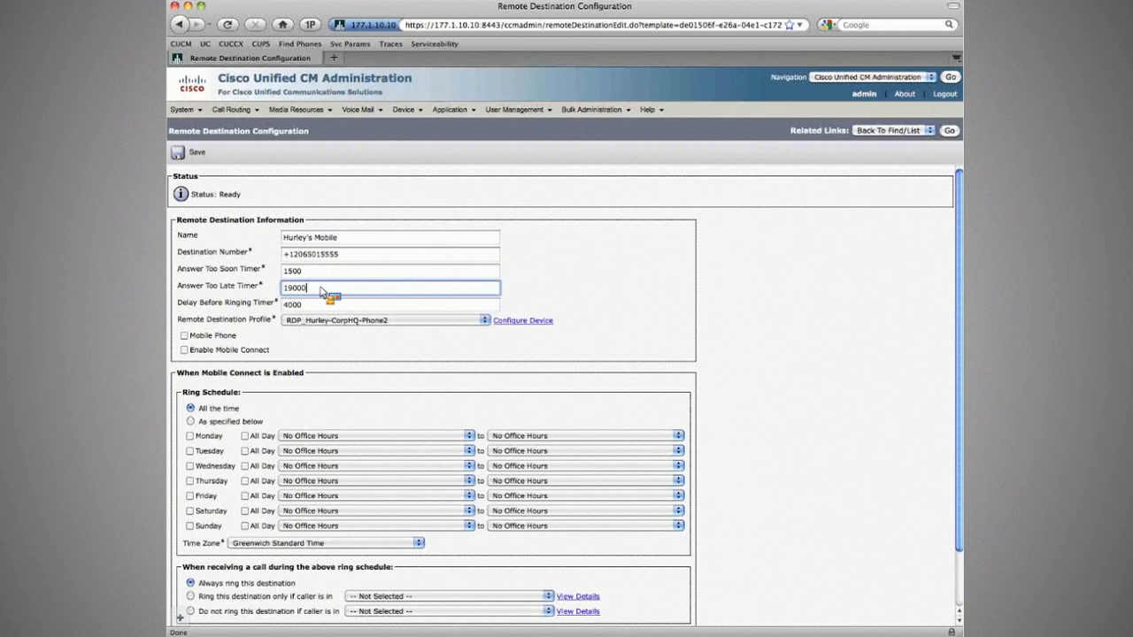
{"action": "key", "text": "BackSpace"}
{"action": "key", "text": "super+Tab"}
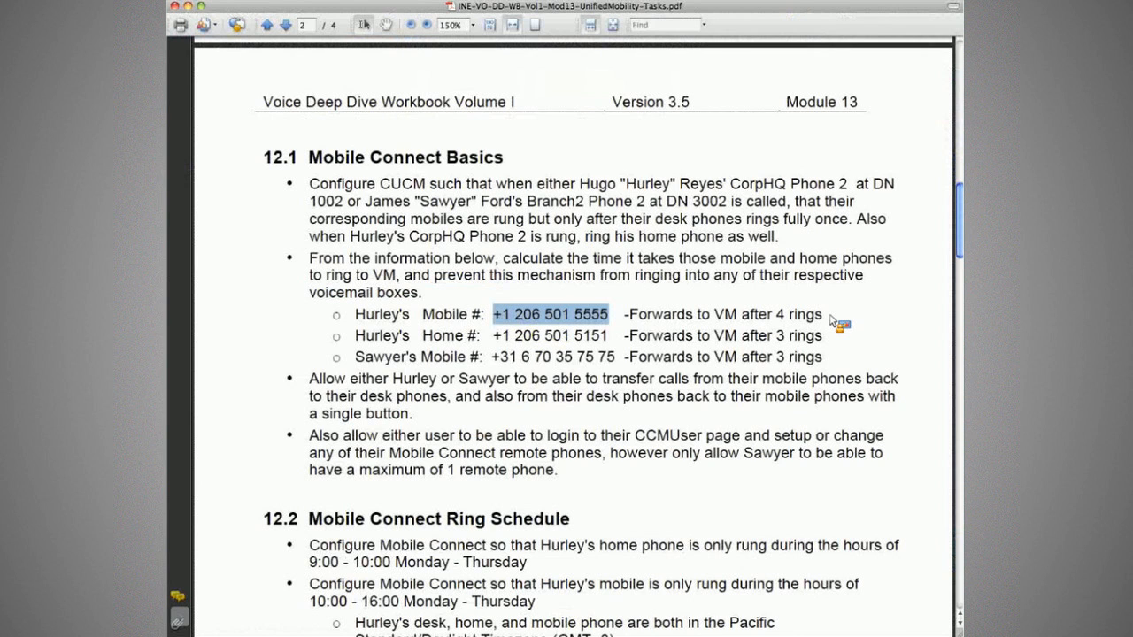
Change the Answer Too Late Timer to 20000, then restore it to 19000.
{"action": "key", "text": "super+Tab"}
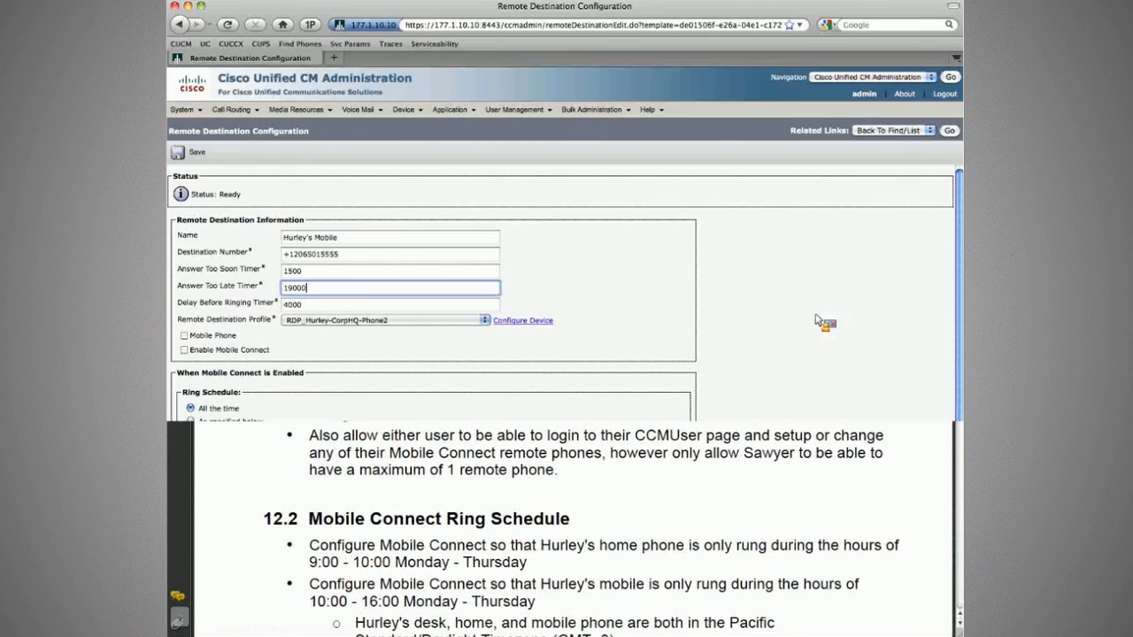
{"action": "left_click", "coordinate": [315, 290]}
{"action": "key", "text": "Left"}
{"action": "key", "text": "Left"}
{"action": "key", "text": "Left"}
{"action": "key", "text": "Left"}
{"action": "key", "text": "Delete"}
{"action": "key", "text": "BackSpace"}
{"action": "type", "text": "20"}
{"action": "type", "text": "19"}
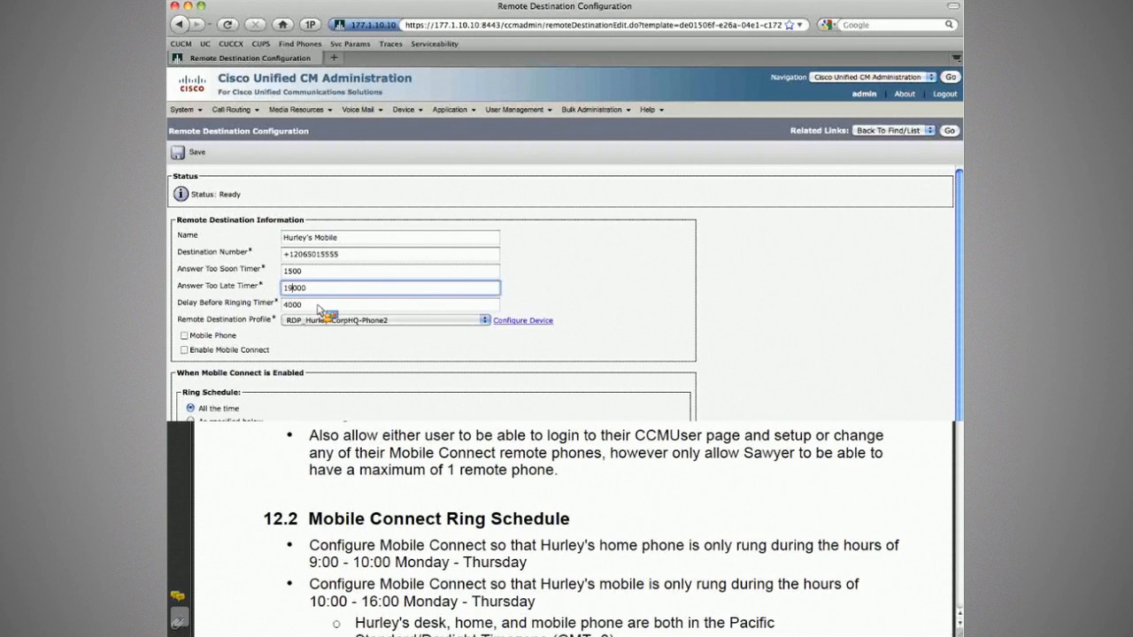
Reread the workbook requirement that mobiles ring after the desk phones.
{"action": "key", "text": "Tab"}
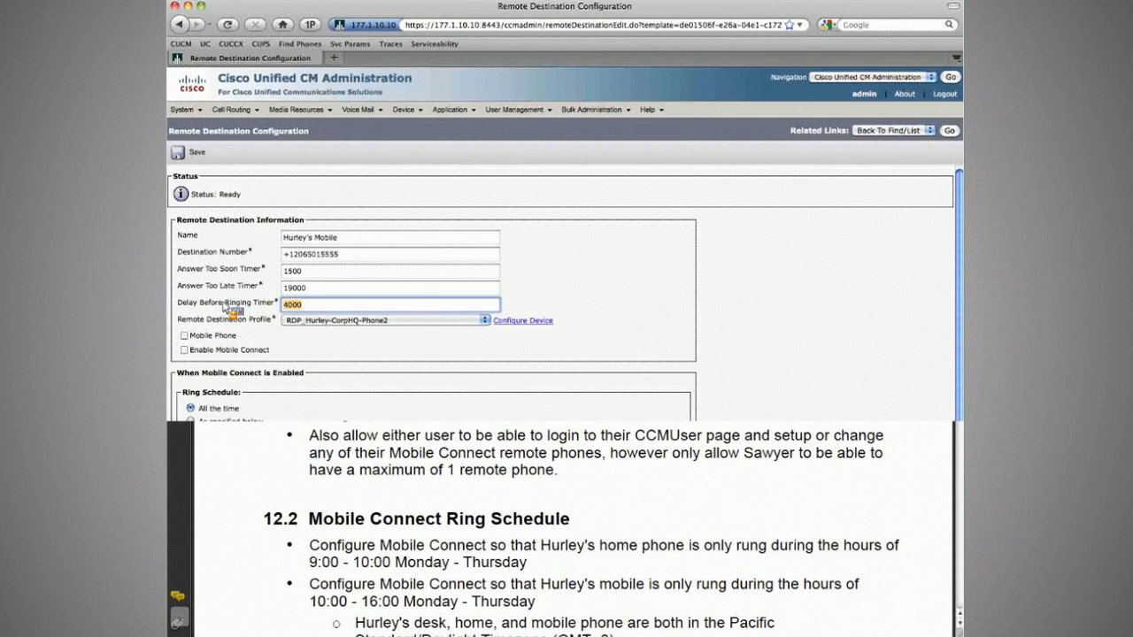
{"action": "left_click", "coordinate": [320, 309]}
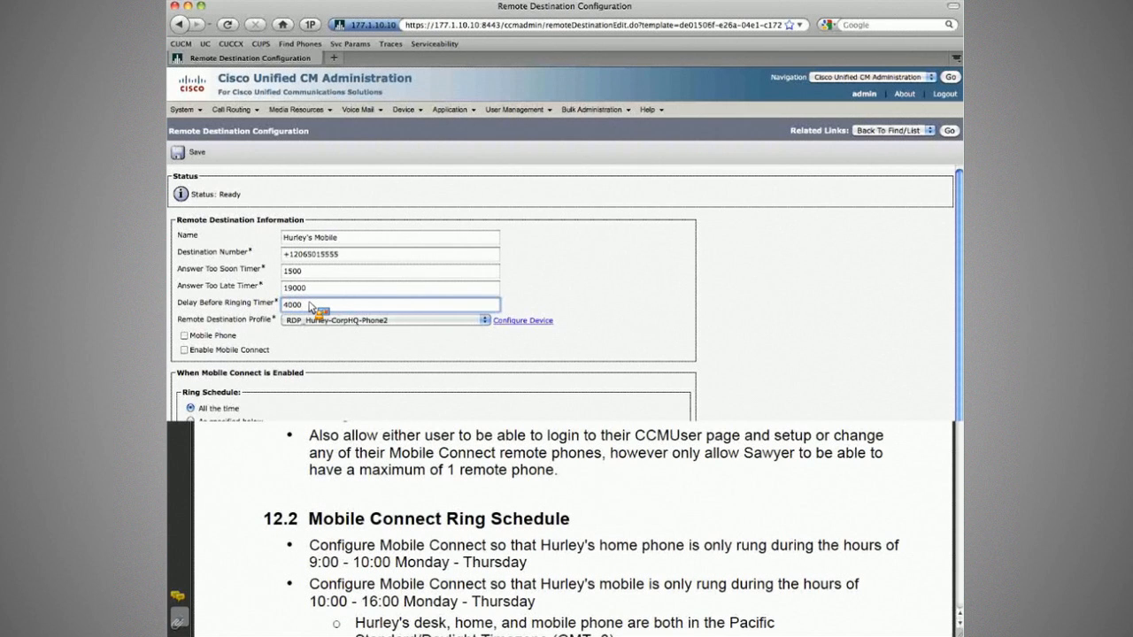
{"action": "key", "text": "super+Tab"}
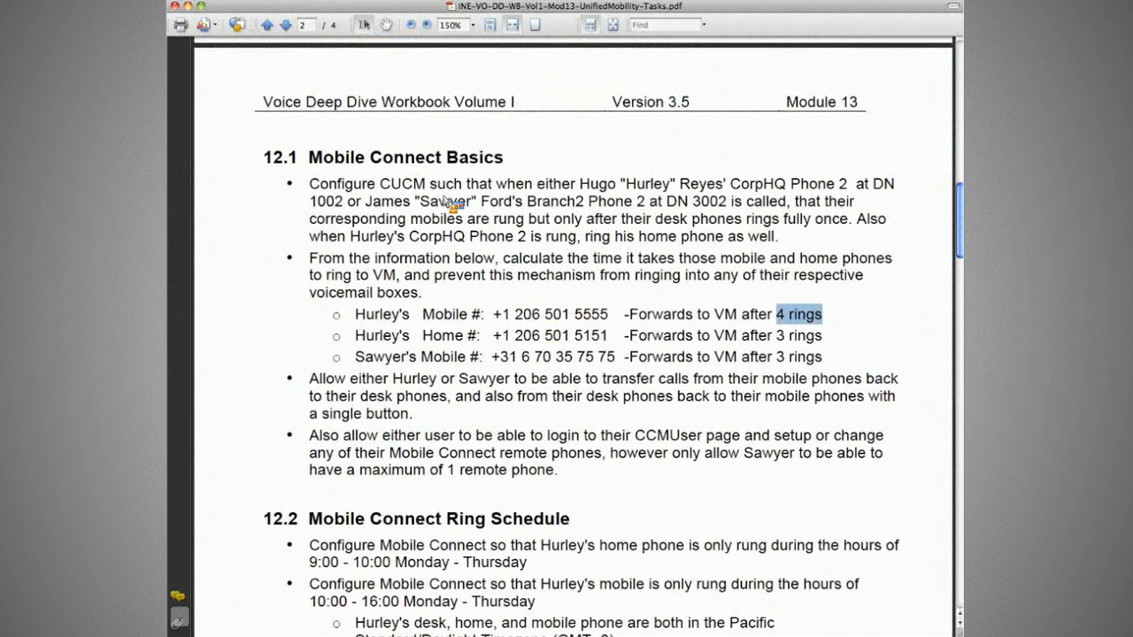
{"action": "left_click_drag", "start_coordinate": [823, 201], "coordinate": [823, 219]}
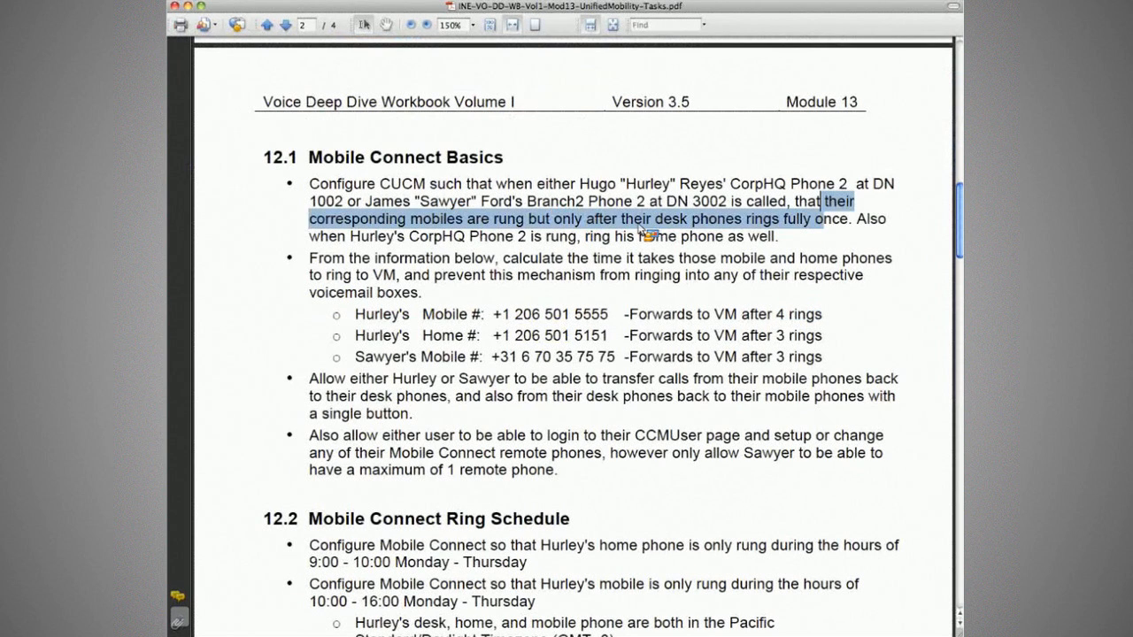
{"action": "left_click_drag", "start_coordinate": [642, 230], "coordinate": [843, 229]}
{"action": "key", "text": "super+Tab"}
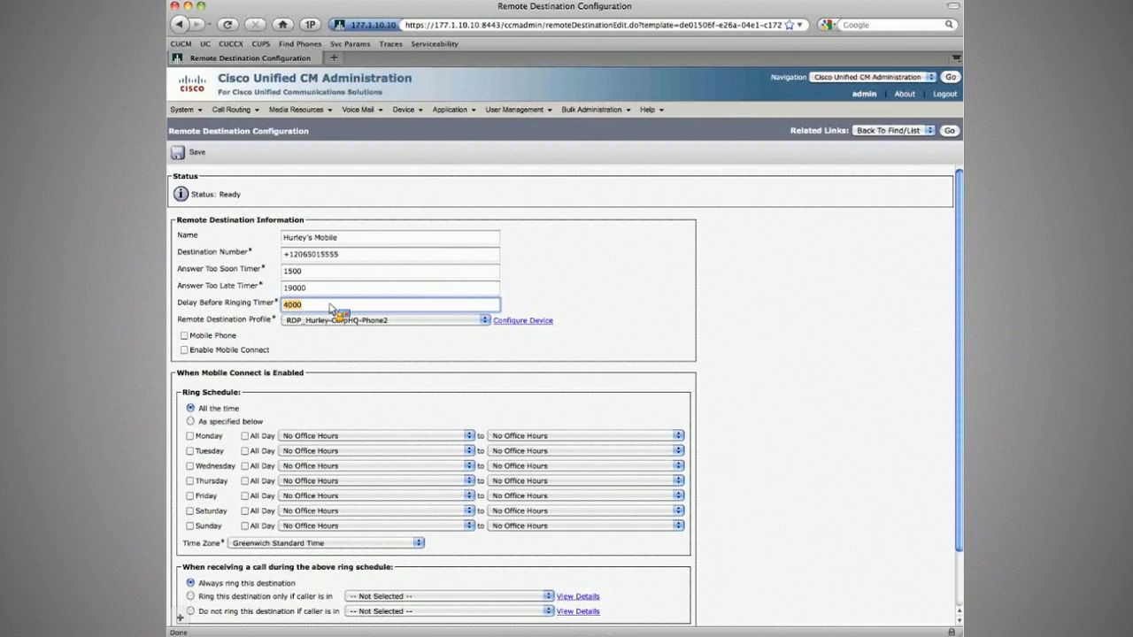
Lower the Answer Too Late Timer from 19000 to 15000, checking the workbook's ring counts.
{"action": "left_click", "coordinate": [331, 309]}
{"action": "triple_click", "coordinate": [371, 257]}
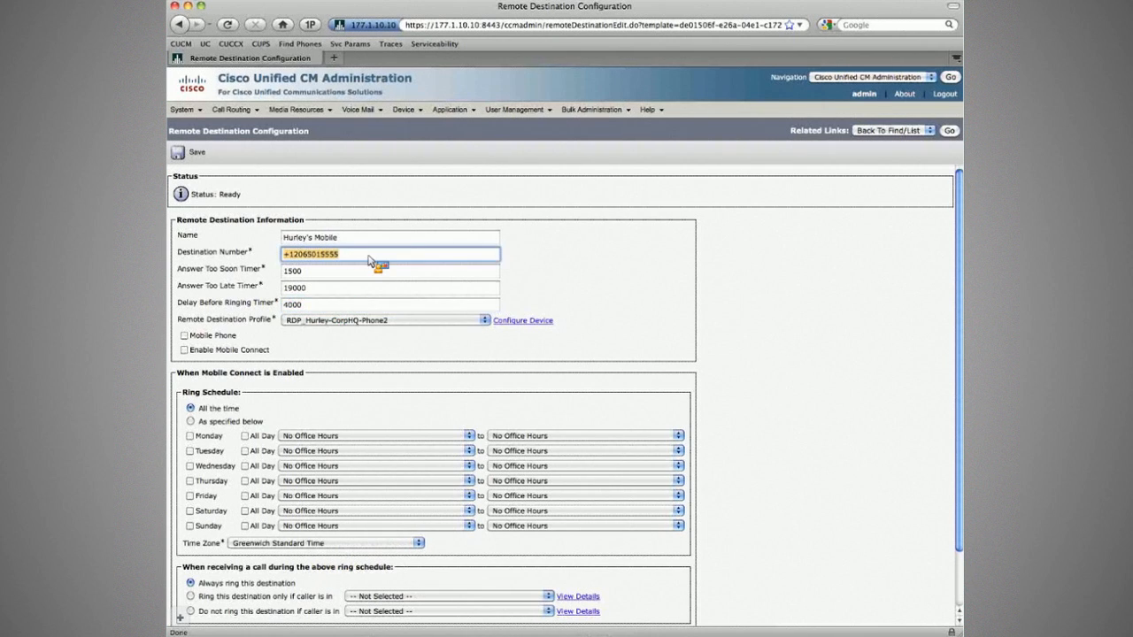
{"action": "left_click", "coordinate": [370, 259]}
{"action": "key", "text": "Tab"}
{"action": "key", "text": "Tab"}
{"action": "key", "text": "Tab"}
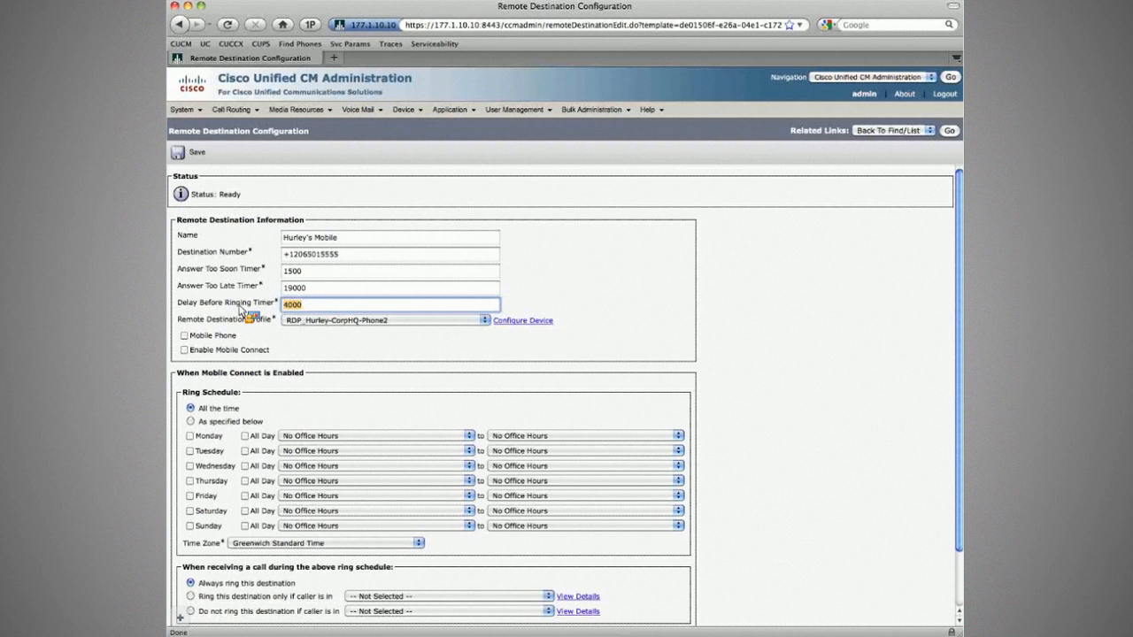
{"action": "left_click", "coordinate": [294, 290]}
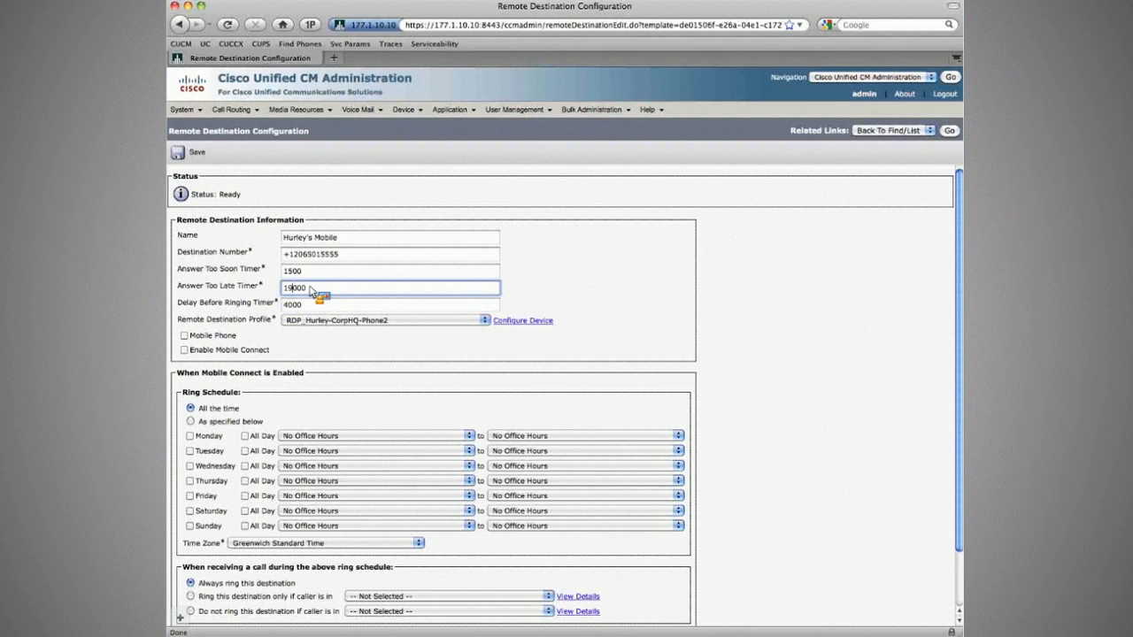
{"action": "key", "text": "Tab"}
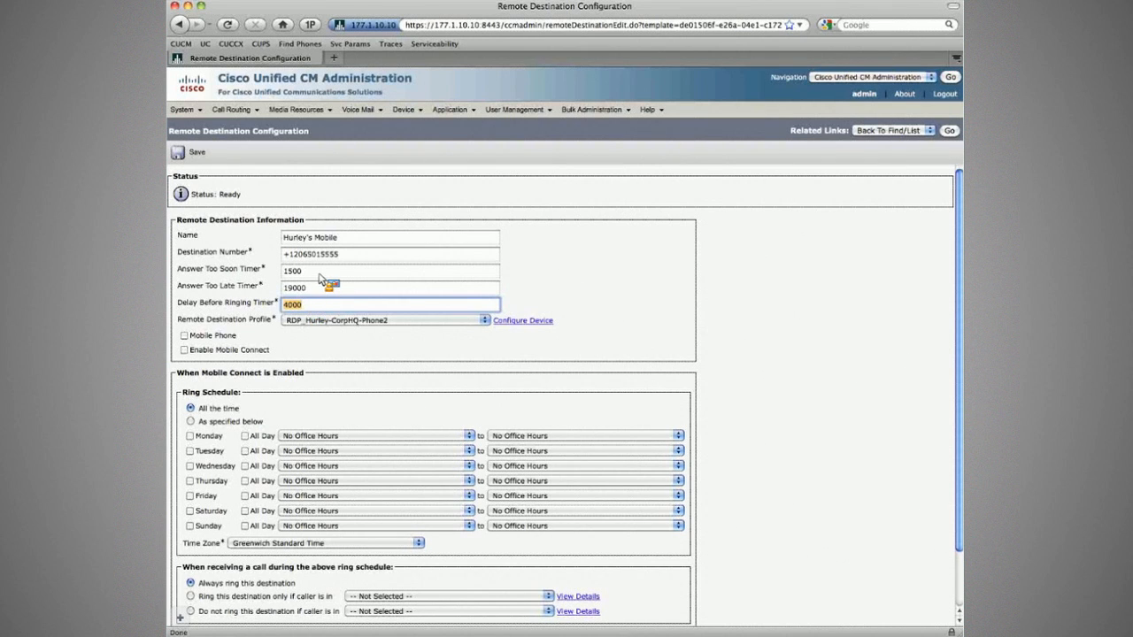
{"action": "key", "text": "shift+Tab"}
{"action": "key", "text": "shift+Tab"}
{"action": "key", "text": "shift+Tab"}
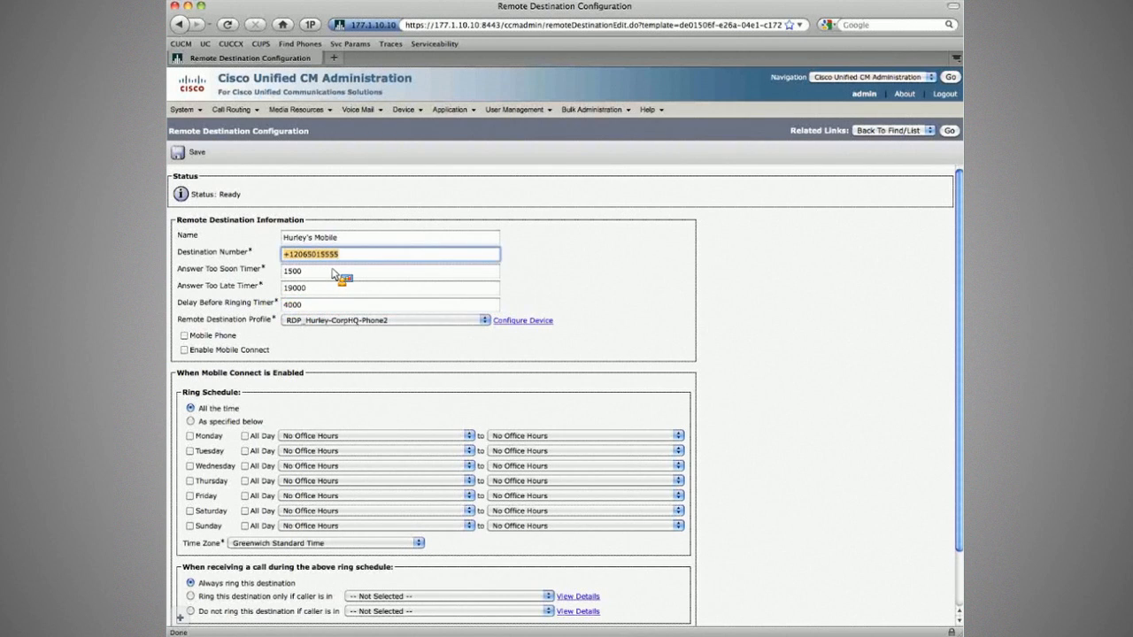
{"action": "left_click", "coordinate": [296, 291]}
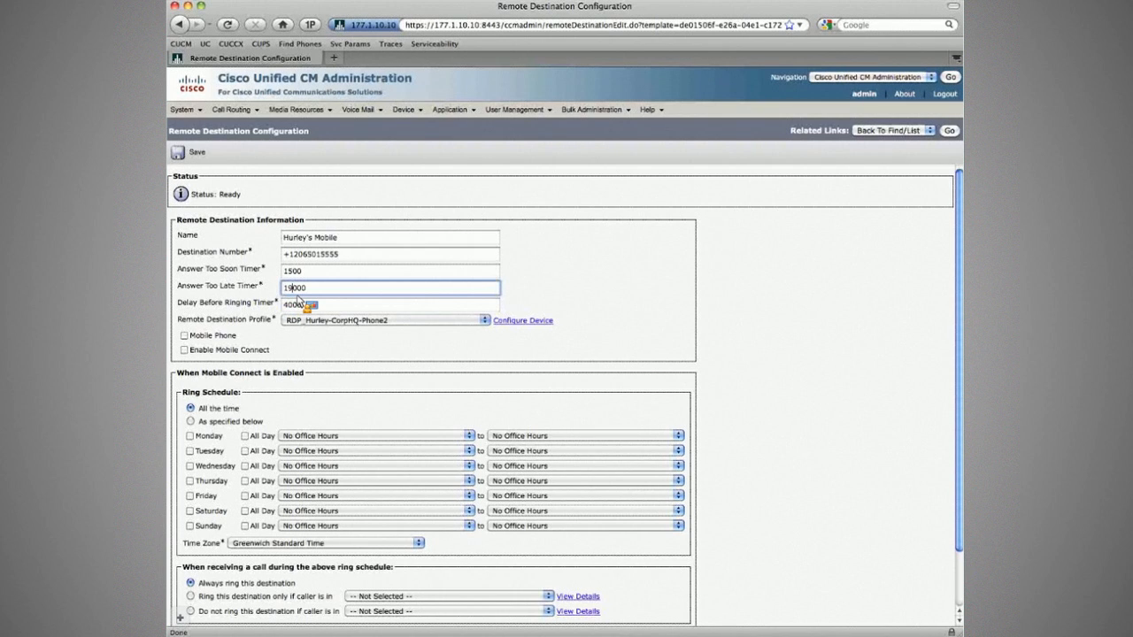
{"action": "key", "text": "super+Tab"}
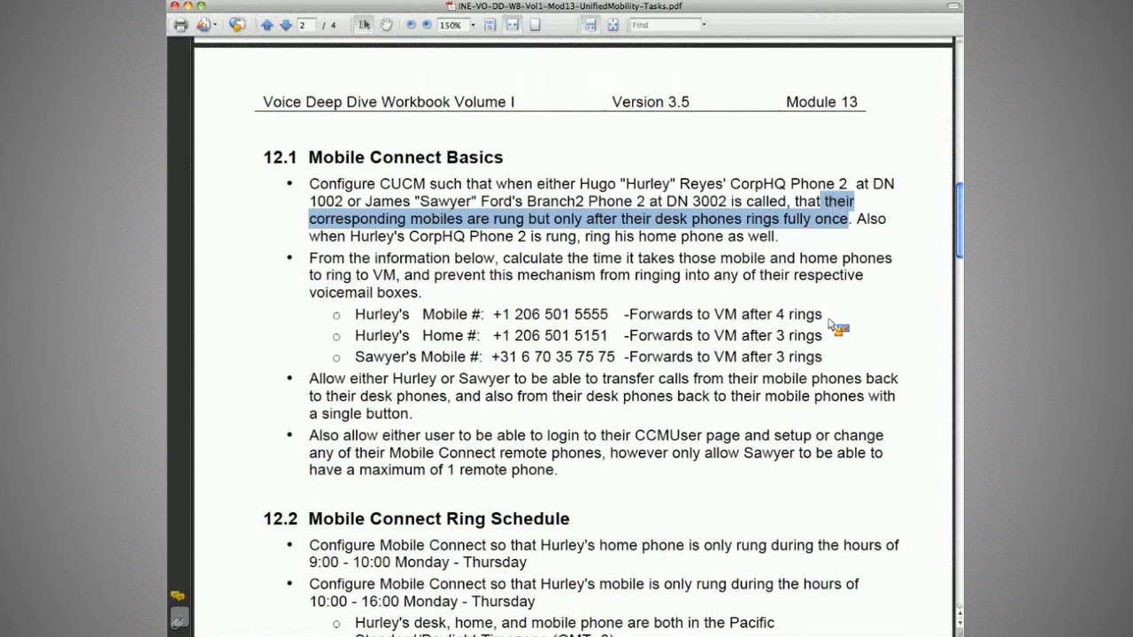
{"action": "key", "text": "super+Tab"}
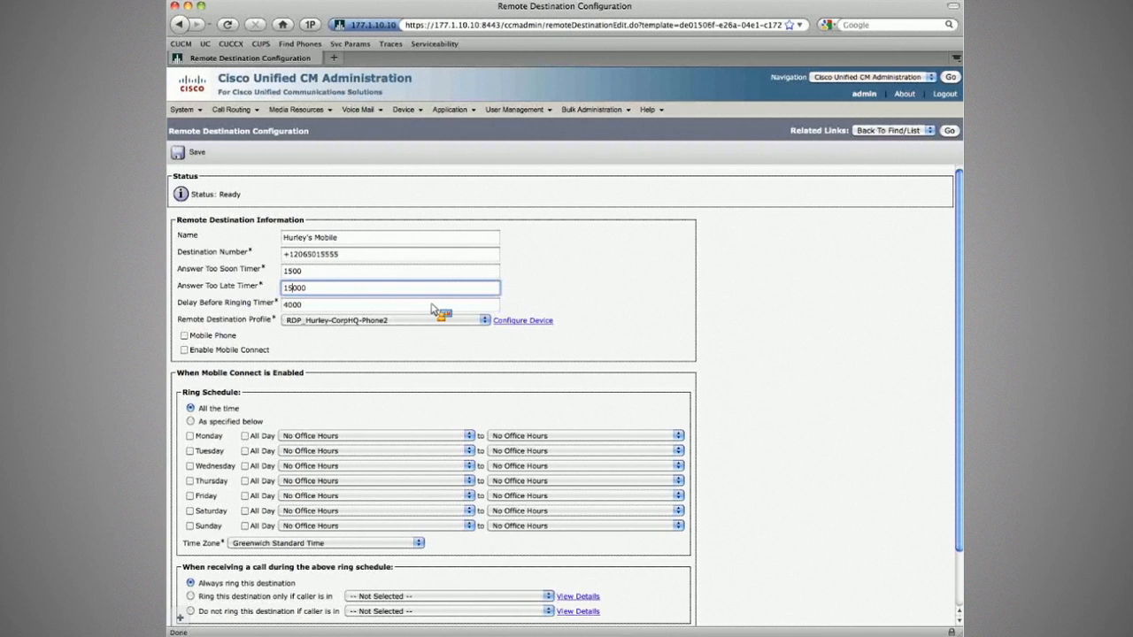
Flag the destination as a Mobile Phone with Mobile Connect enabled and save it.
{"action": "left_click", "coordinate": [269, 325]}
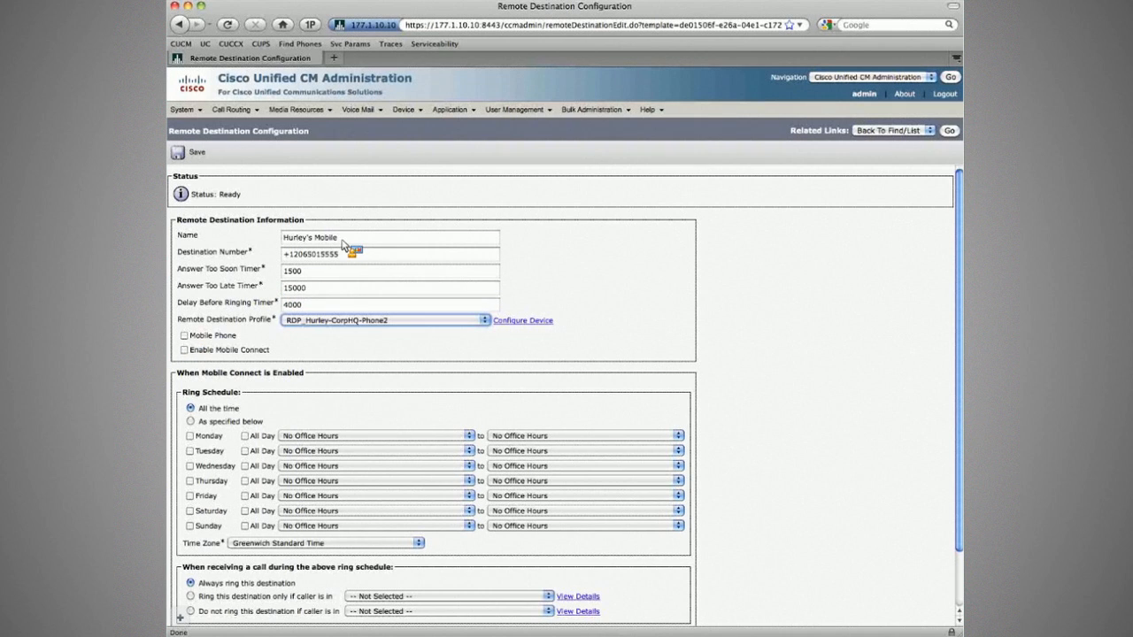
{"action": "left_click", "coordinate": [184, 336]}
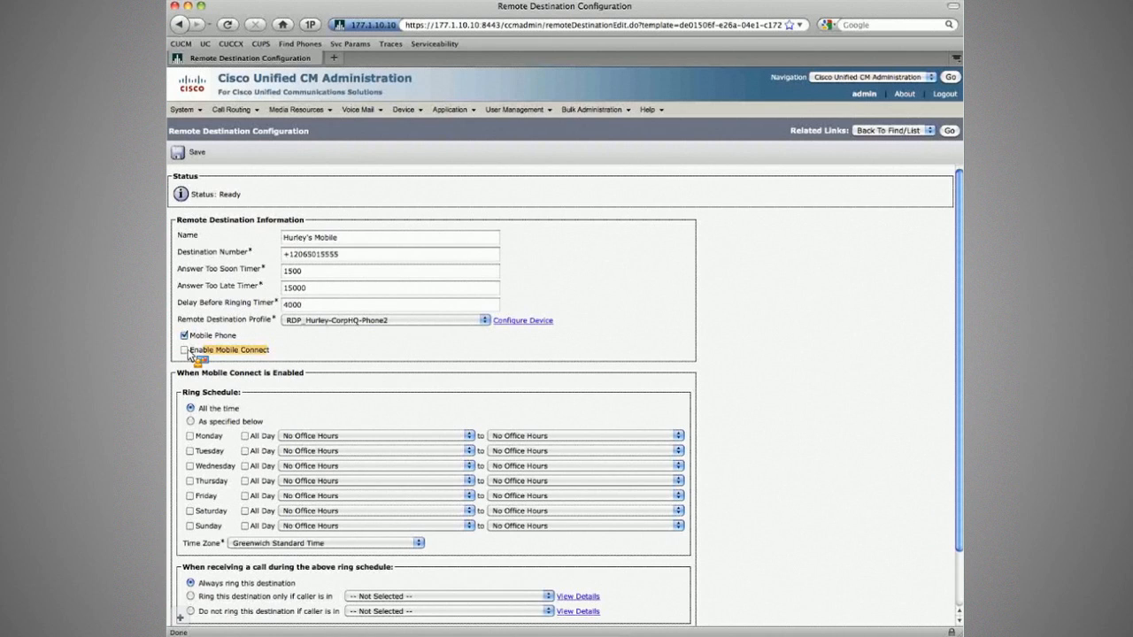
{"action": "left_click", "coordinate": [186, 352]}
{"action": "left_click", "coordinate": [197, 152]}
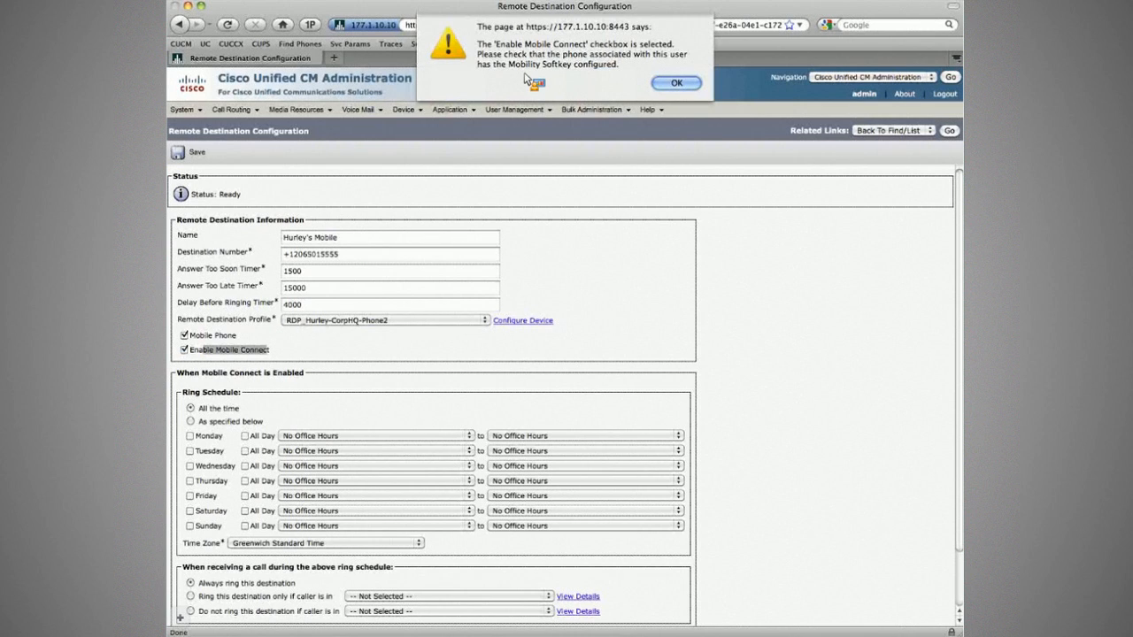
{"action": "left_click", "coordinate": [696, 85]}
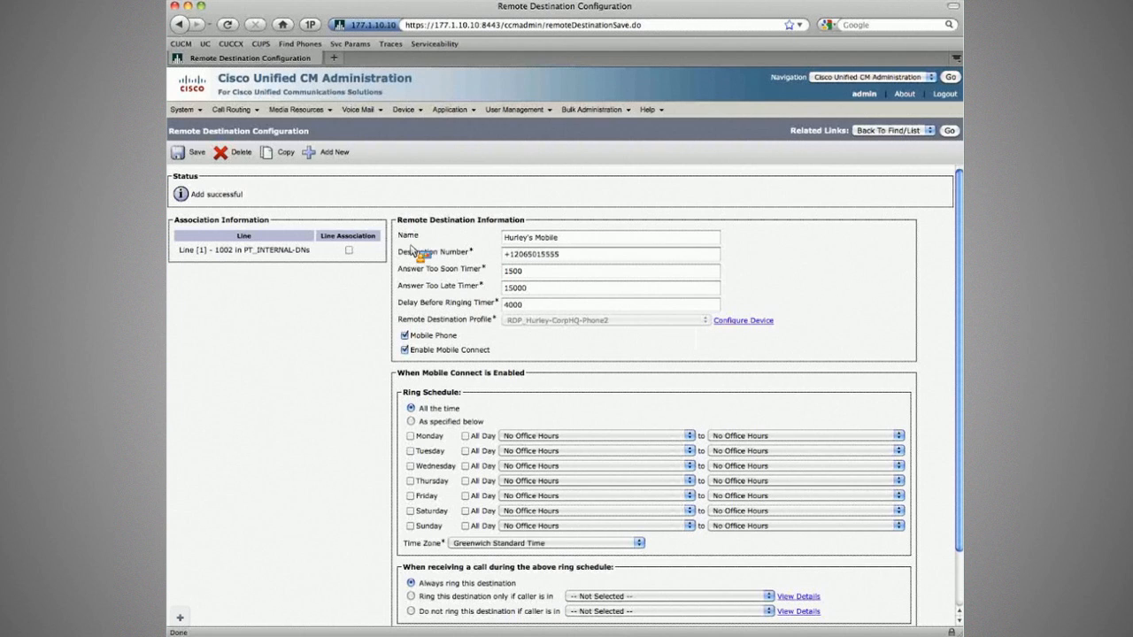
Associate line 1002 with the destination, save again, and create a copy.
{"action": "scroll", "coordinate": [354, 257], "scroll_direction": "down", "scroll_amount": 3}
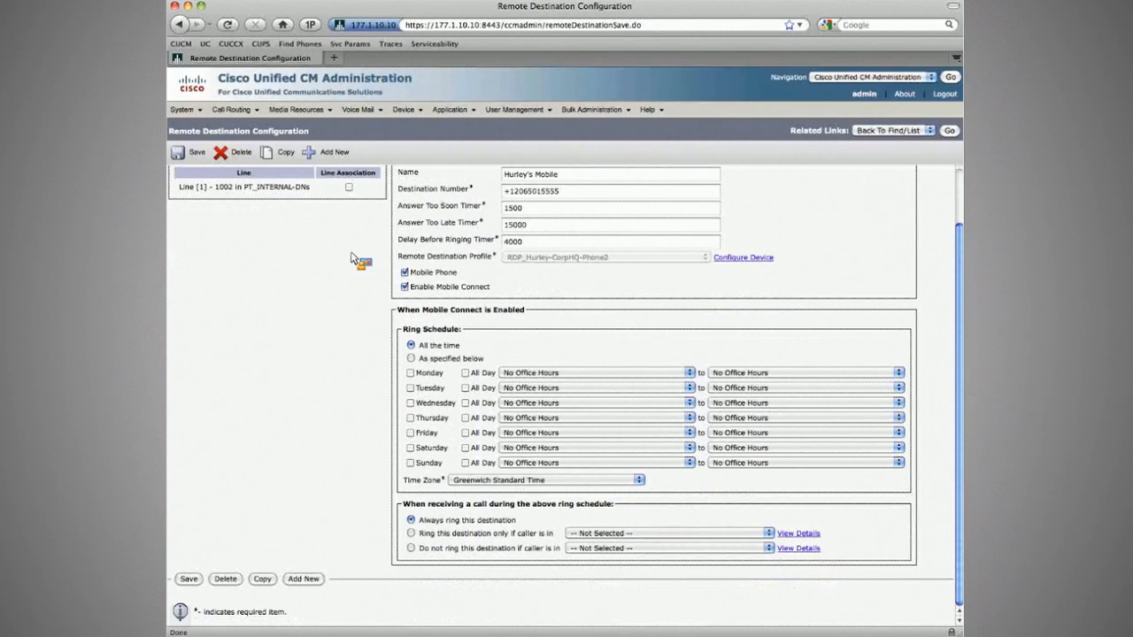
{"action": "scroll", "coordinate": [350, 257], "scroll_direction": "up", "scroll_amount": 3}
{"action": "left_click", "coordinate": [349, 251]}
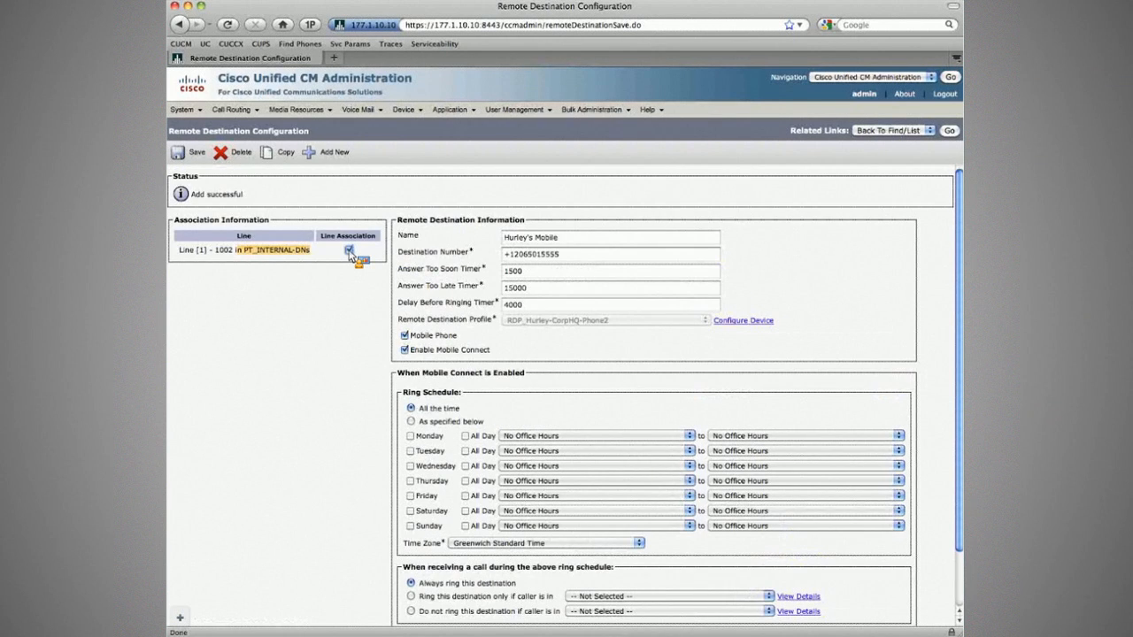
{"action": "left_click", "coordinate": [194, 152]}
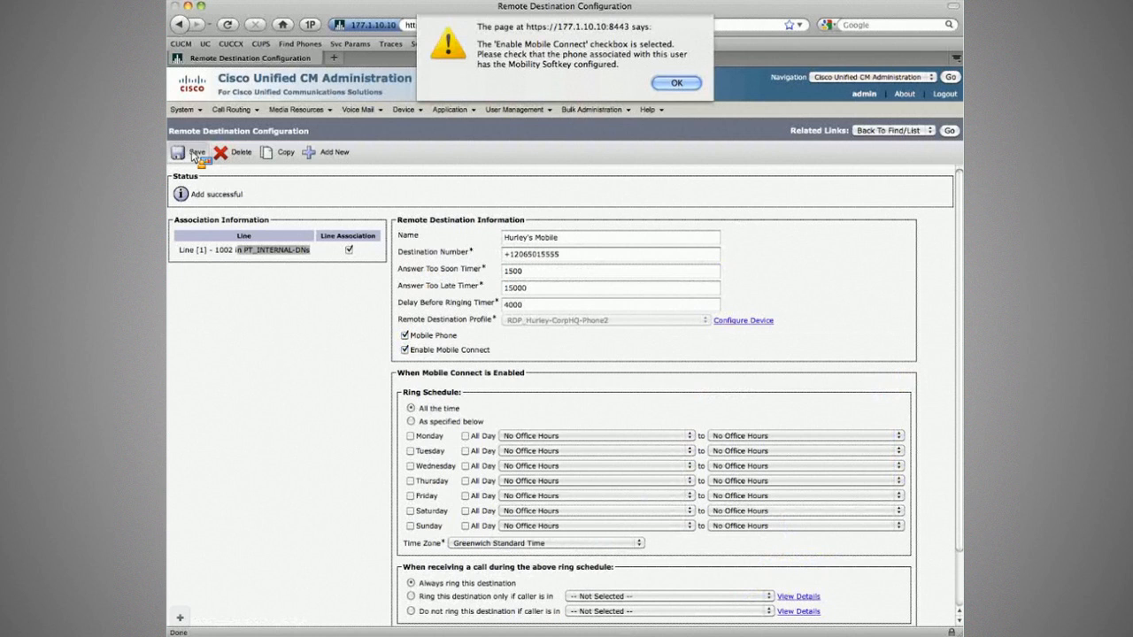
{"action": "key", "text": "Return"}
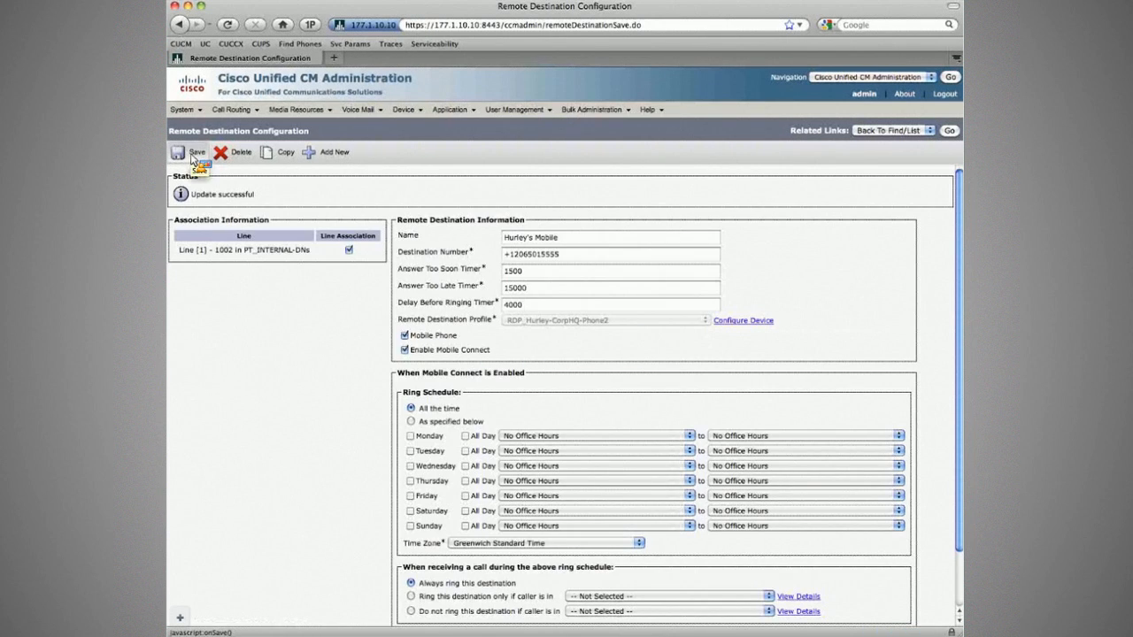
{"action": "left_click", "coordinate": [288, 154]}
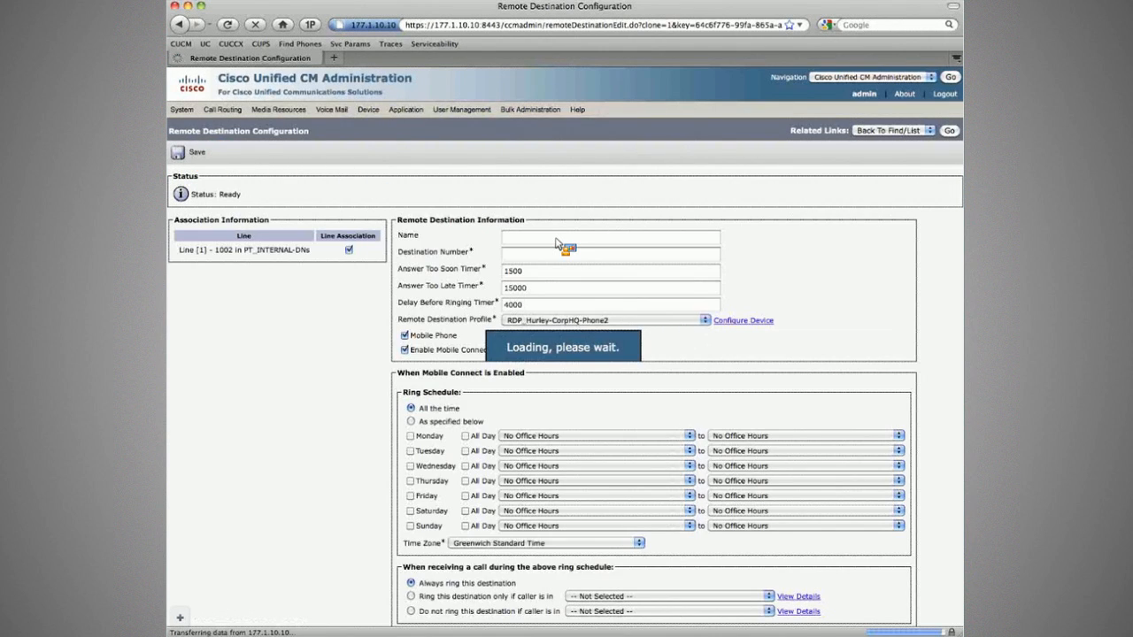
Rename the copied destination as the user's Home destination.
{"action": "left_click_drag", "start_coordinate": [222, 250], "coordinate": [549, 244]}
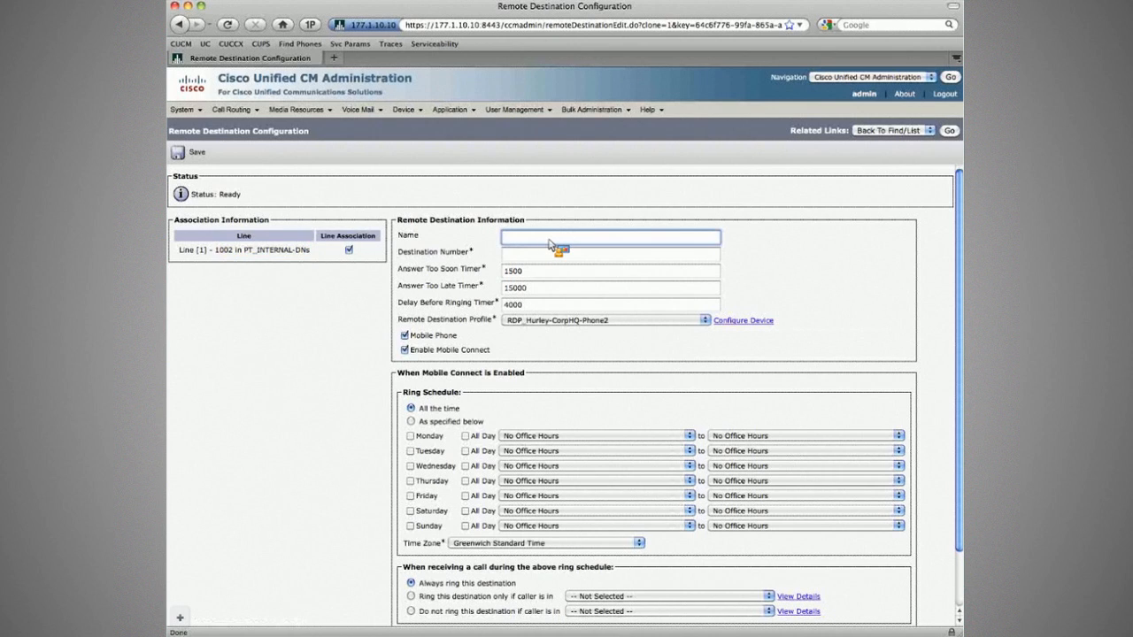
{"action": "type", "text": "Hurley's Mobile"}
{"action": "key", "text": "BackSpace"}
{"action": "key", "text": "BackSpace"}
{"action": "key", "text": "BackSpace"}
{"action": "key", "text": "BackSpace"}
{"action": "key", "text": "BackSpace"}
{"action": "key", "text": "BackSpace"}
{"action": "type", "text": "Home"}
{"action": "key", "text": "Tab"}
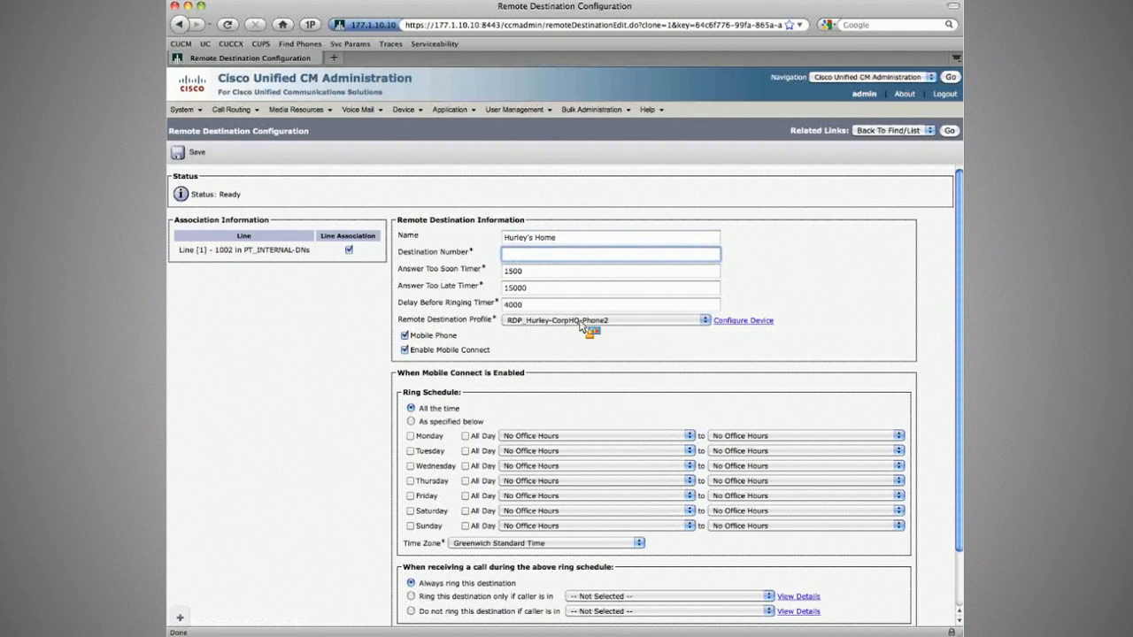
Paste the home phone number from the workbook and strip out its spaces.
{"action": "key", "text": "super+Tab"}
{"action": "key", "text": "super+Tab"}
{"action": "key", "text": "super+v"}
{"action": "key", "text": "BackSpace"}
{"action": "key", "text": "Left"}
{"action": "key", "text": "Left"}
{"action": "key", "text": "Left"}
{"action": "key", "text": "BackSpace"}
{"action": "key", "text": "Left"}
{"action": "key", "text": "Left"}
{"action": "key", "text": "Left"}
{"action": "key", "text": "BackSpace"}
Set the Answer Too Late Timer to 11000 per the home phone's 3-ring limit.
{"action": "key", "text": "Tab"}
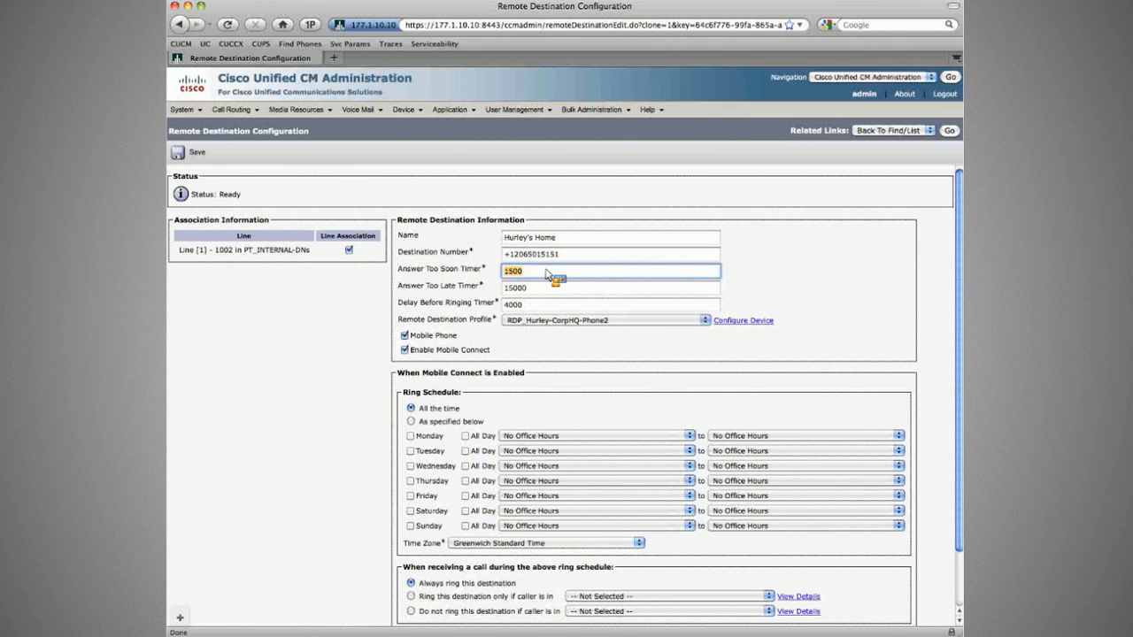
{"action": "key", "text": "Tab"}
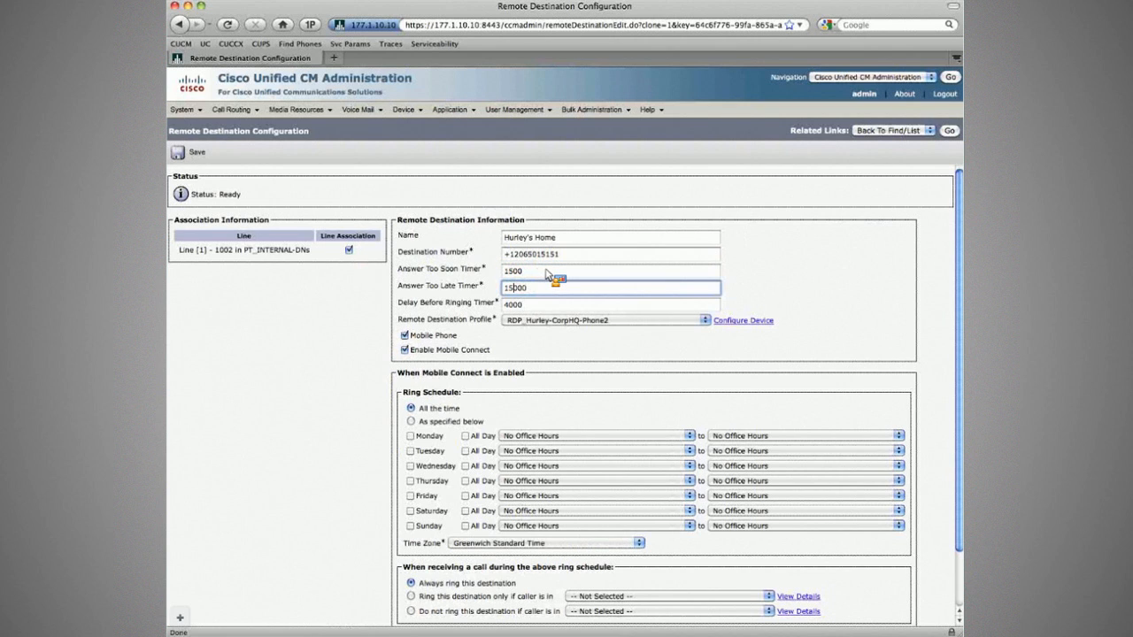
{"action": "key", "text": "super+Tab"}
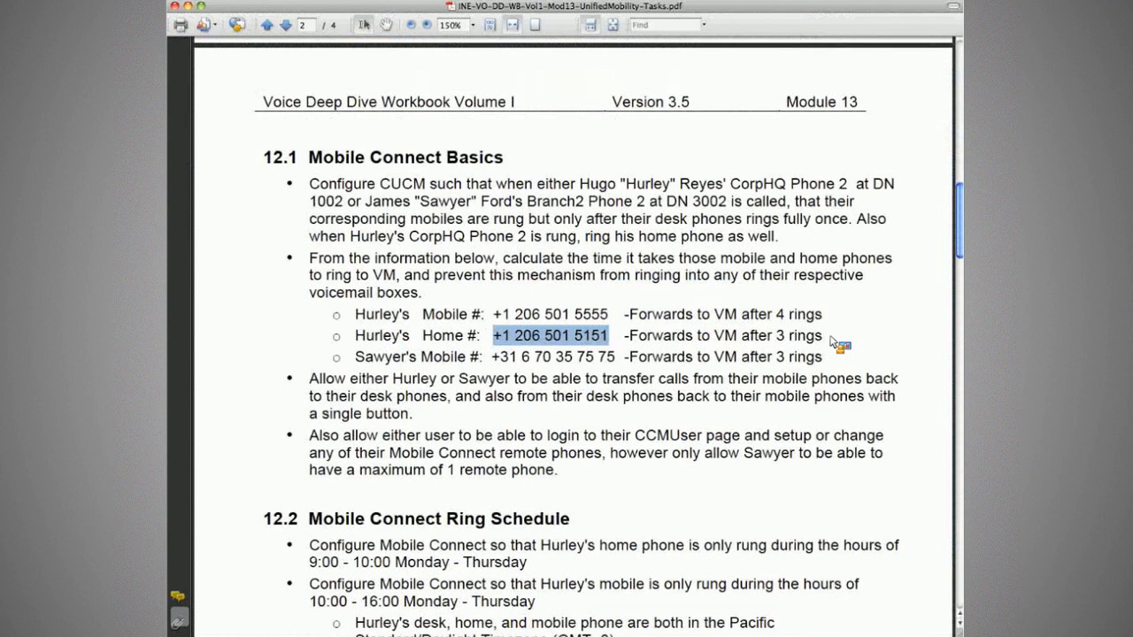
{"action": "left_click_drag", "start_coordinate": [773, 337], "coordinate": [831, 337]}
{"action": "left_click", "coordinate": [831, 337]}
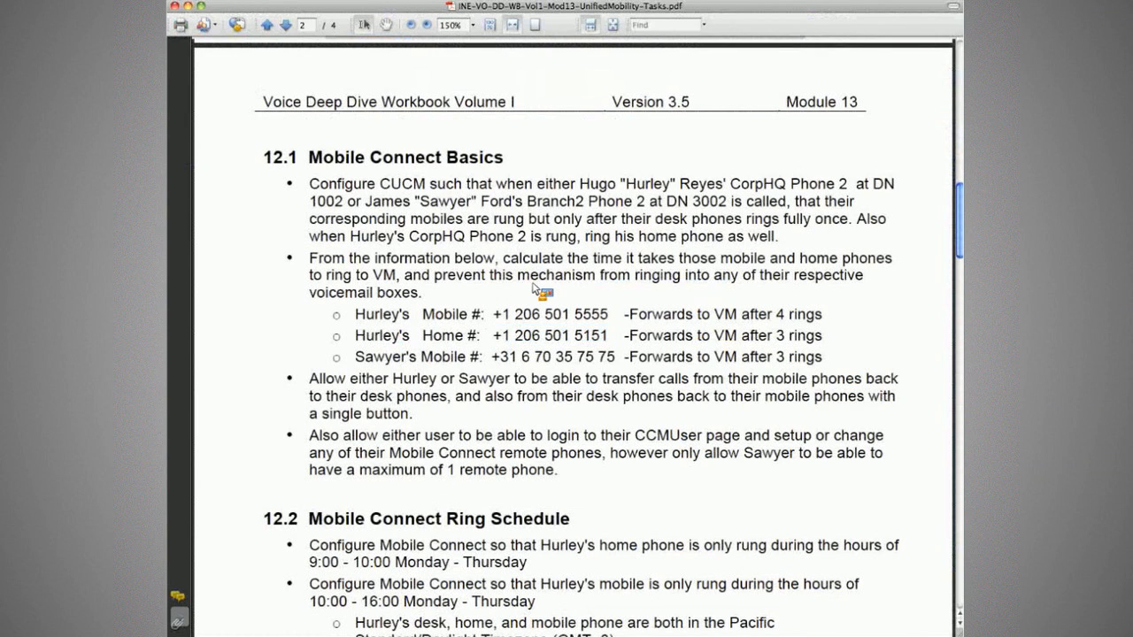
{"action": "key", "text": "super+Tab"}
{"action": "type", "text": "15001"}
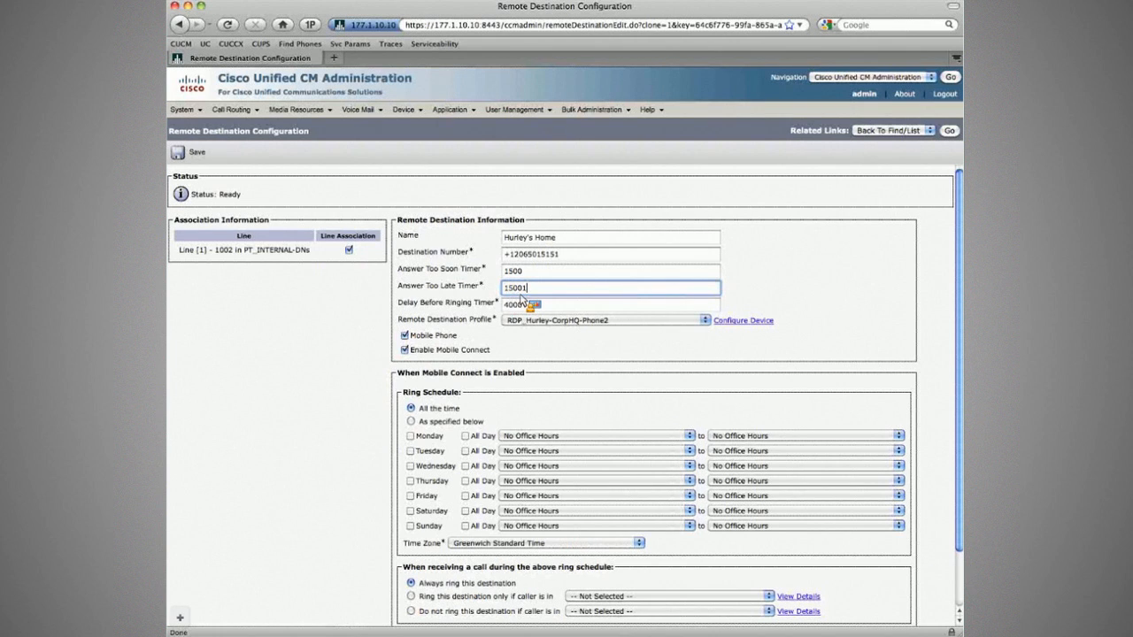
{"action": "key", "text": "BackSpace"}
{"action": "type", "text": "000"}
Save the Home destination, then keep Mobile Phone enabled on the Mobile destination and save it.
{"action": "left_click", "coordinate": [193, 161]}
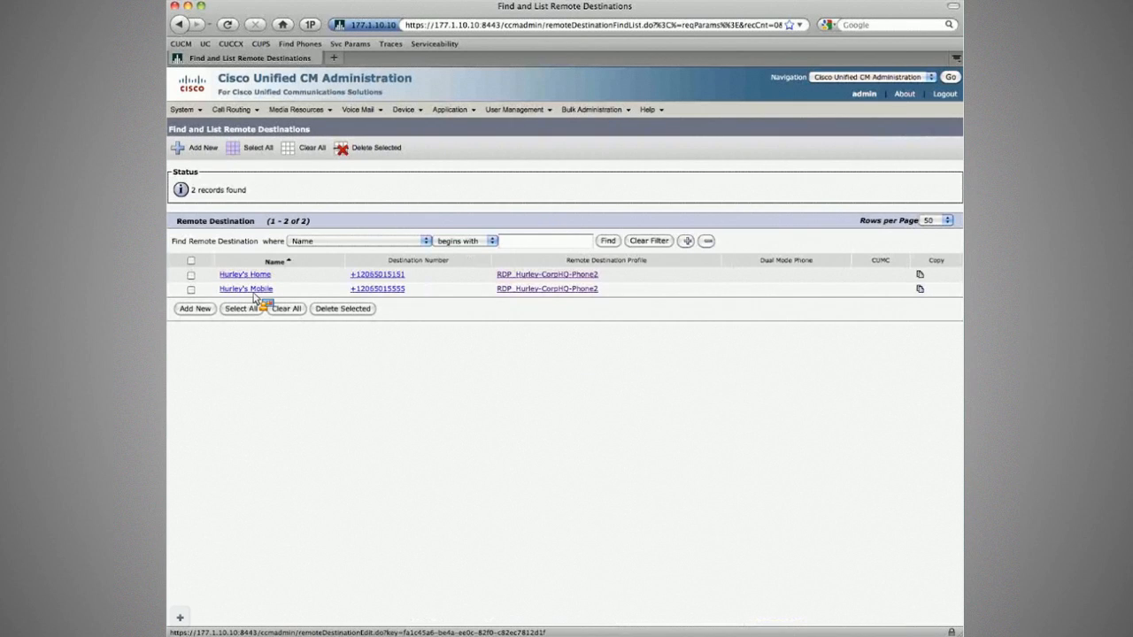
{"action": "left_click", "coordinate": [253, 291]}
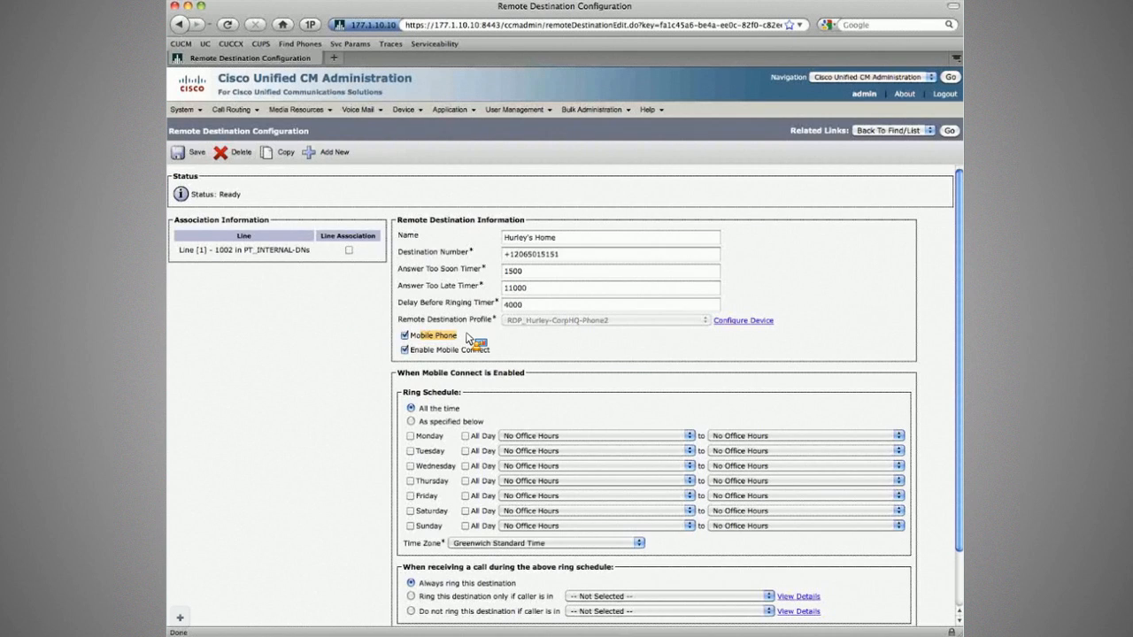
{"action": "left_click", "coordinate": [949, 131]}
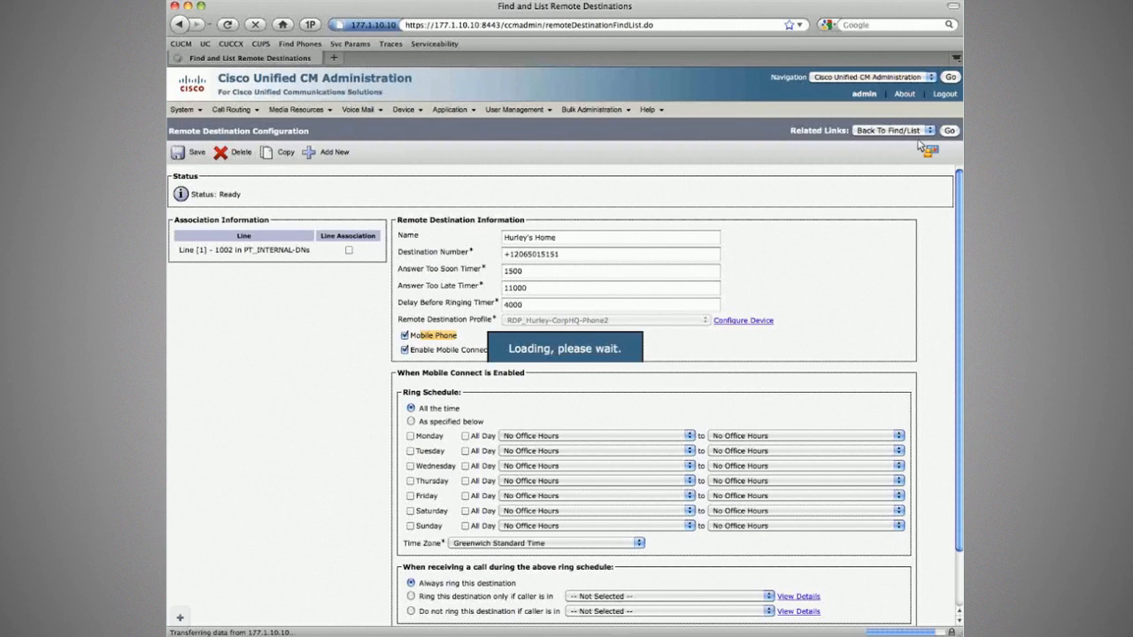
{"action": "left_click", "coordinate": [248, 289]}
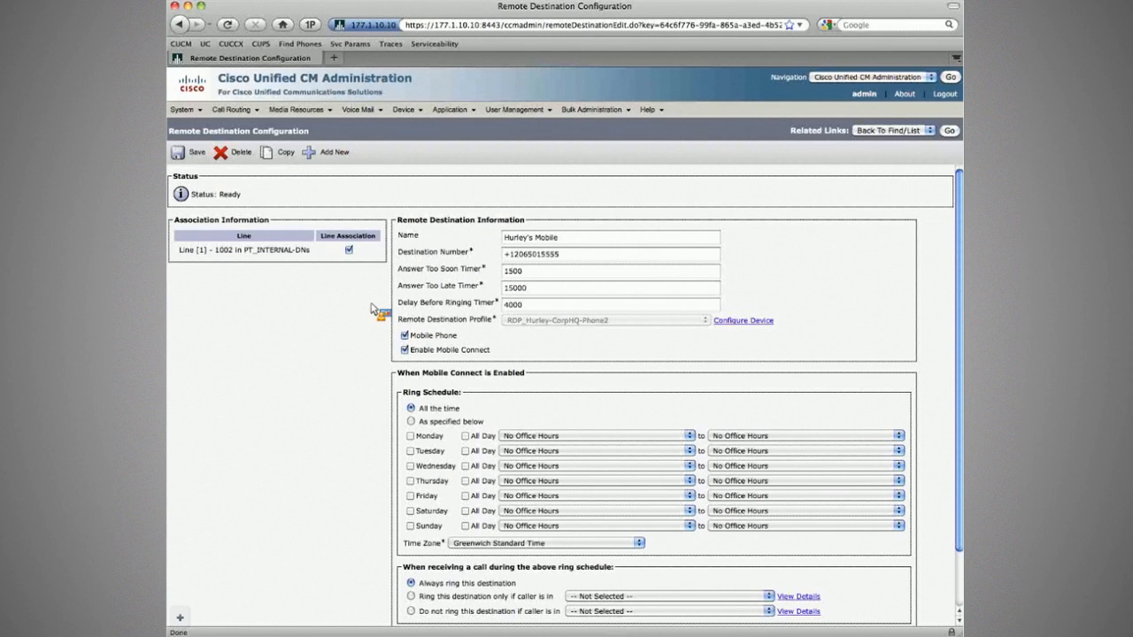
{"action": "left_click", "coordinate": [405, 336]}
{"action": "left_click", "coordinate": [189, 156]}
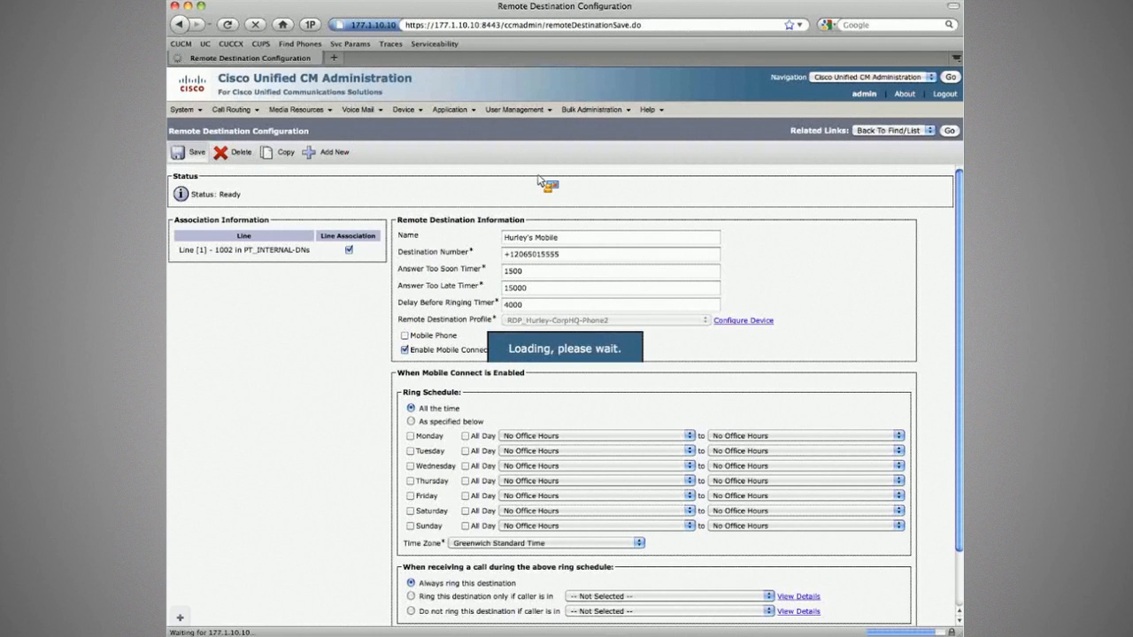
{"action": "left_click", "coordinate": [950, 131]}
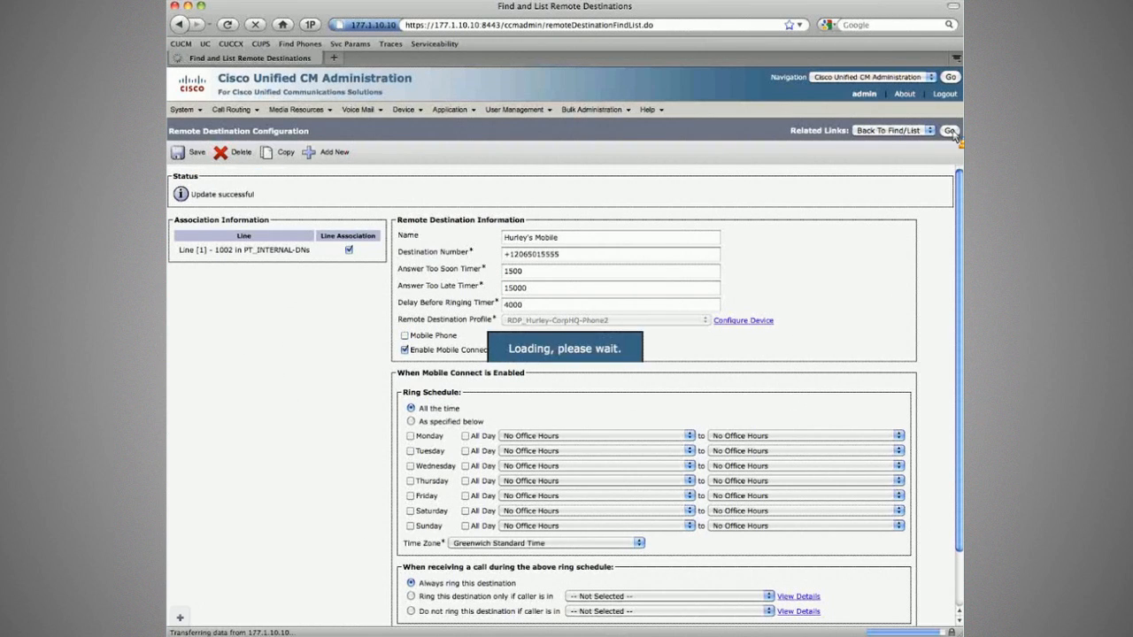
{"action": "left_click", "coordinate": [244, 276]}
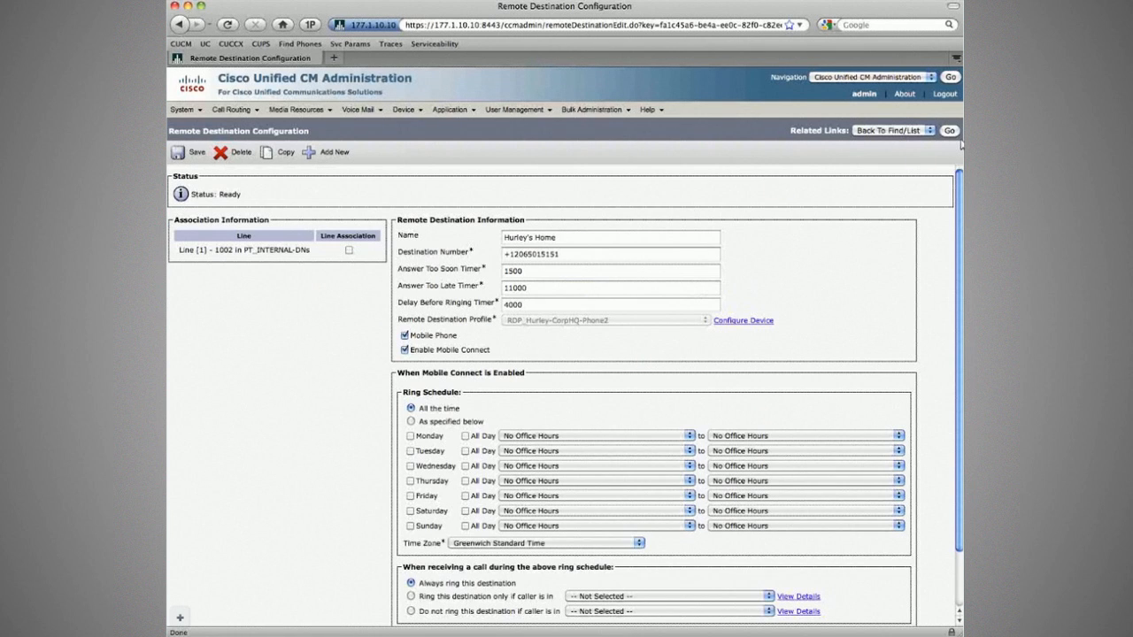
{"action": "left_click", "coordinate": [950, 131]}
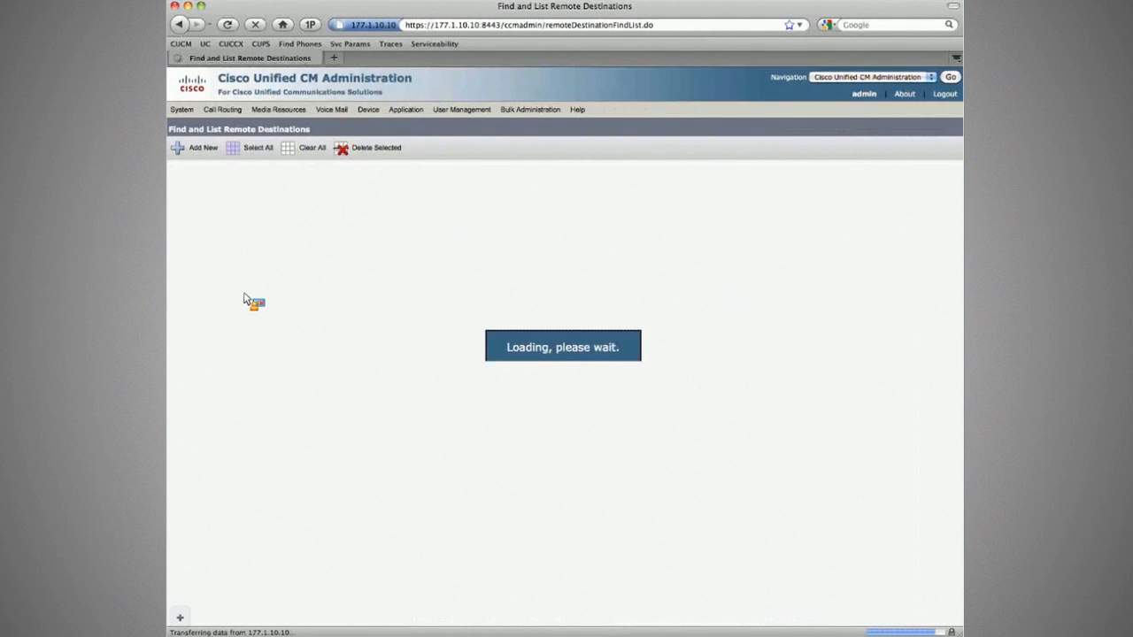
{"action": "left_click", "coordinate": [244, 294]}
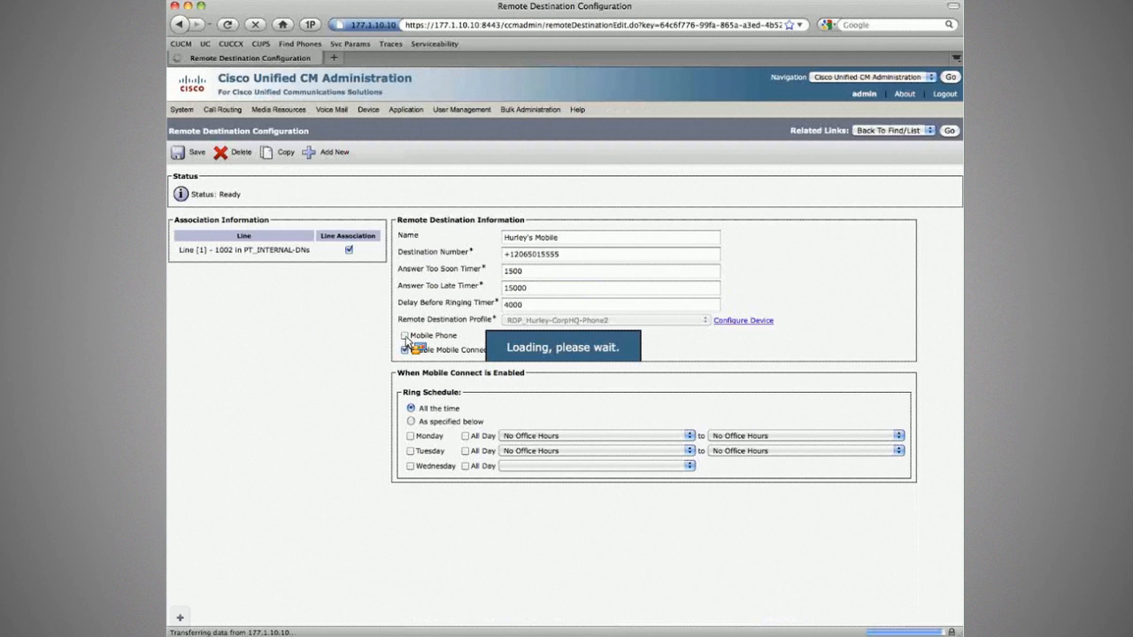
{"action": "left_click", "coordinate": [192, 154]}
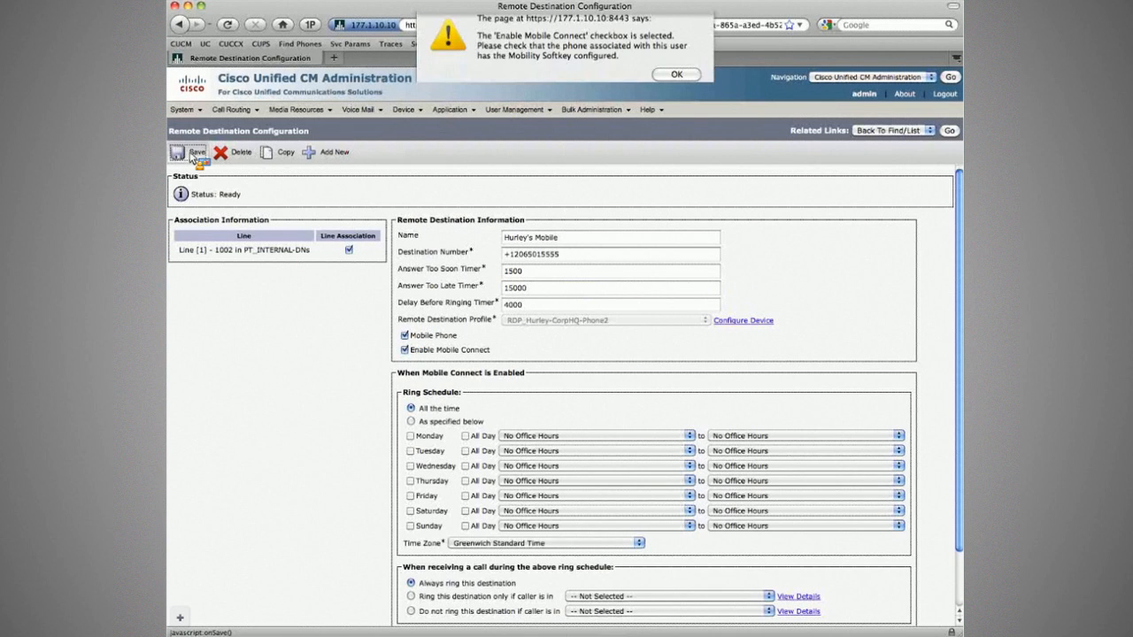
{"action": "key", "text": "Return"}
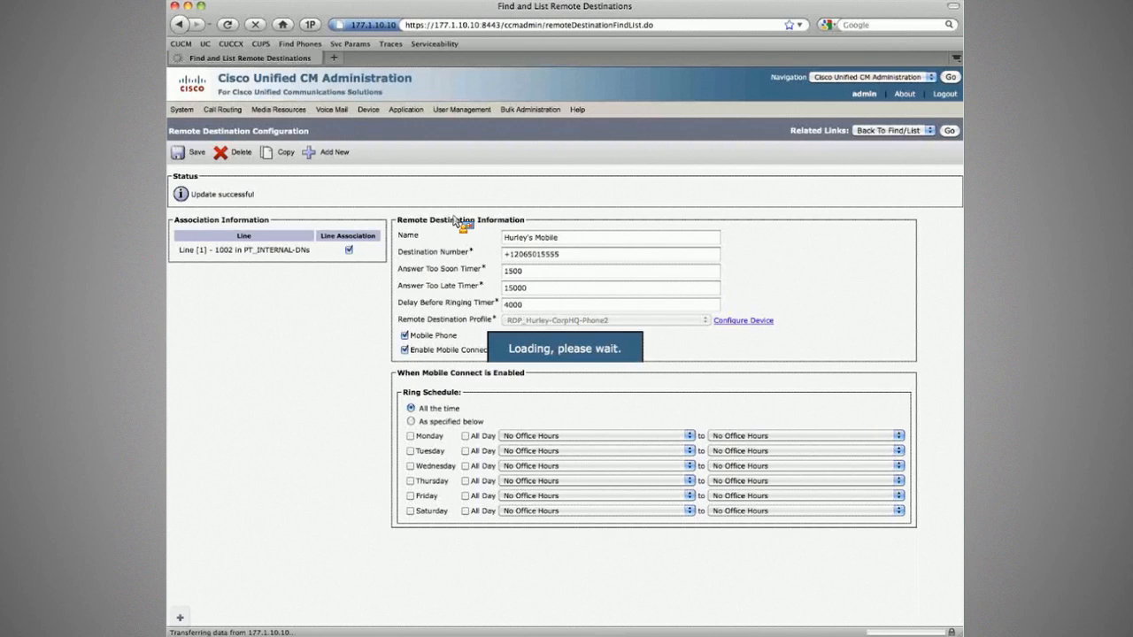
Clear the Mobile Phone flag on the Home destination and save it.
{"action": "left_click", "coordinate": [245, 283]}
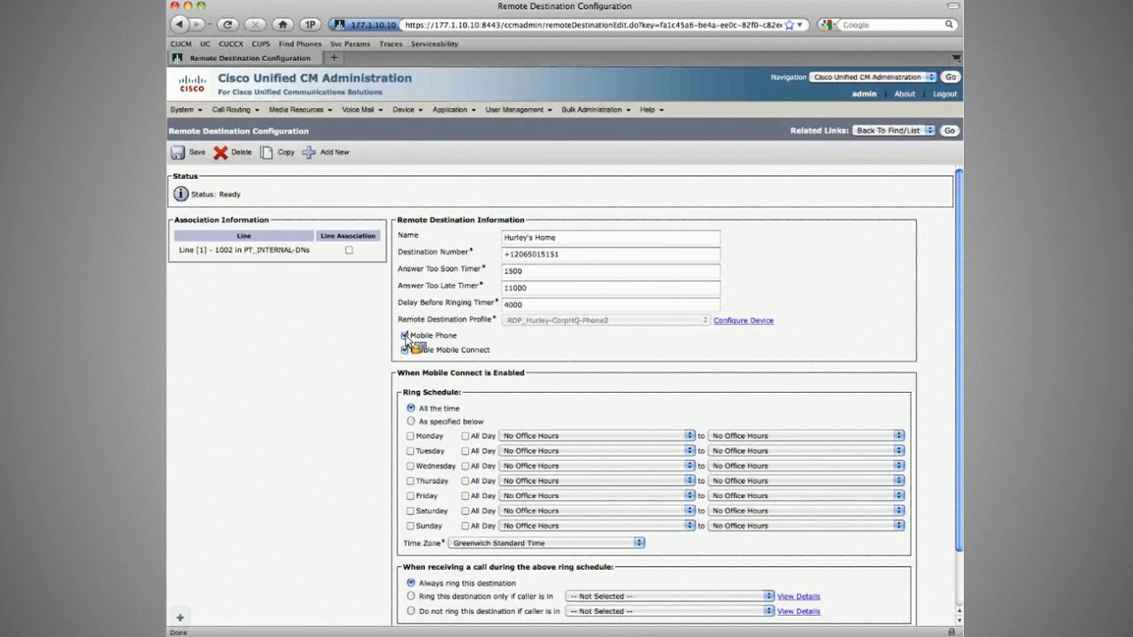
{"action": "left_click", "coordinate": [405, 336]}
{"action": "left_click", "coordinate": [196, 153]}
{"action": "left_click", "coordinate": [678, 103]}
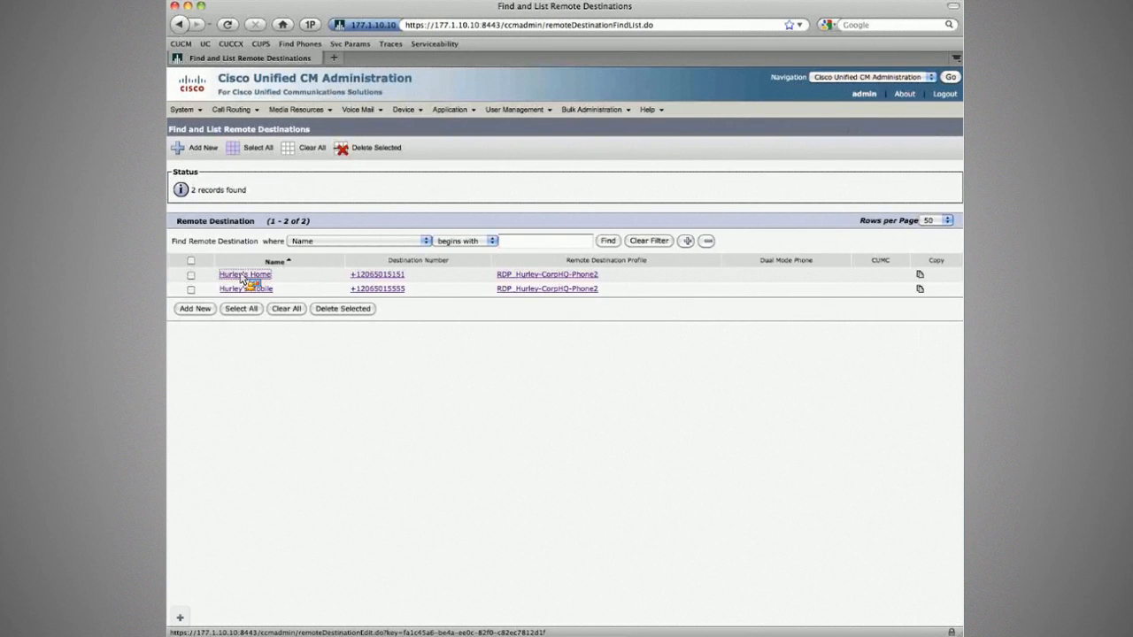
Associate line 1002 with the Home destination and save it.
{"action": "left_click", "coordinate": [245, 275]}
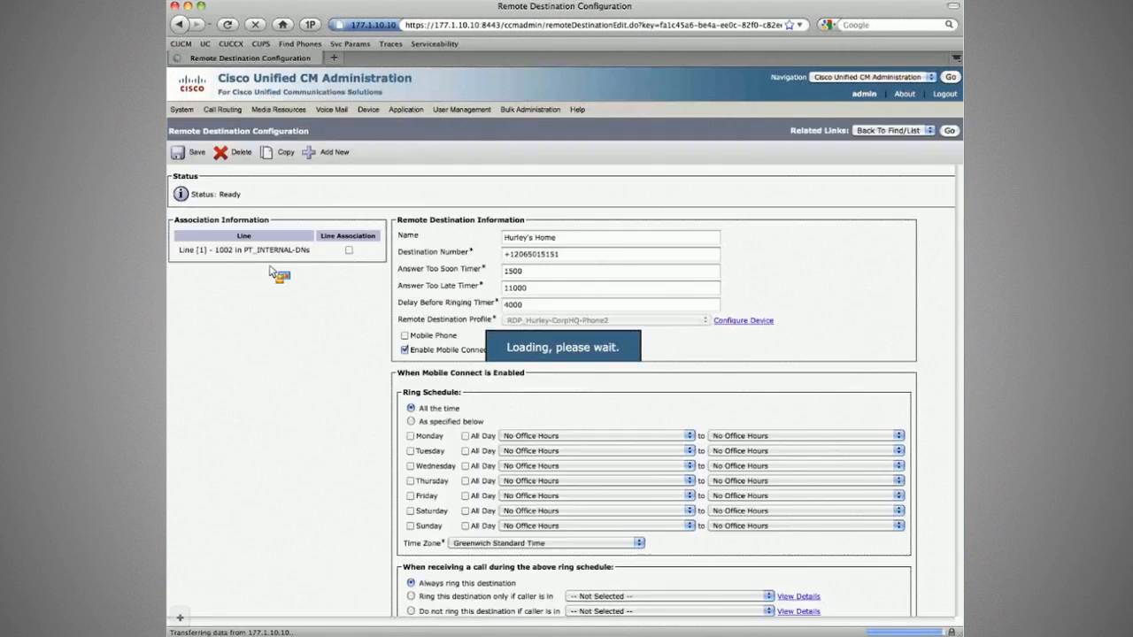
{"action": "left_click", "coordinate": [348, 250]}
{"action": "left_click", "coordinate": [195, 153]}
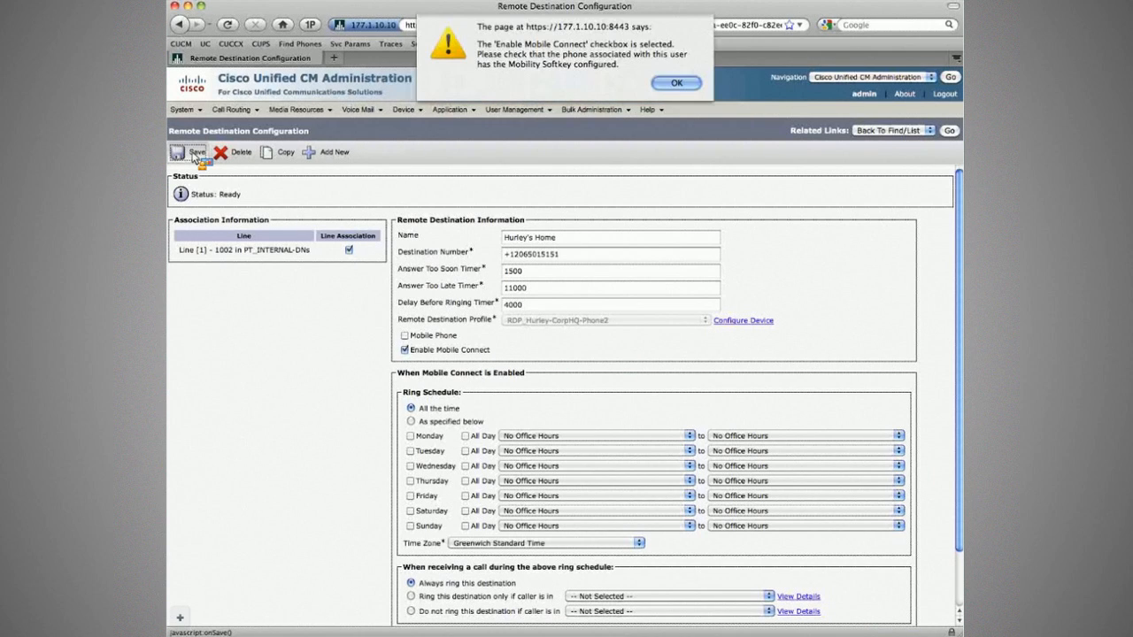
{"action": "key", "text": "Return"}
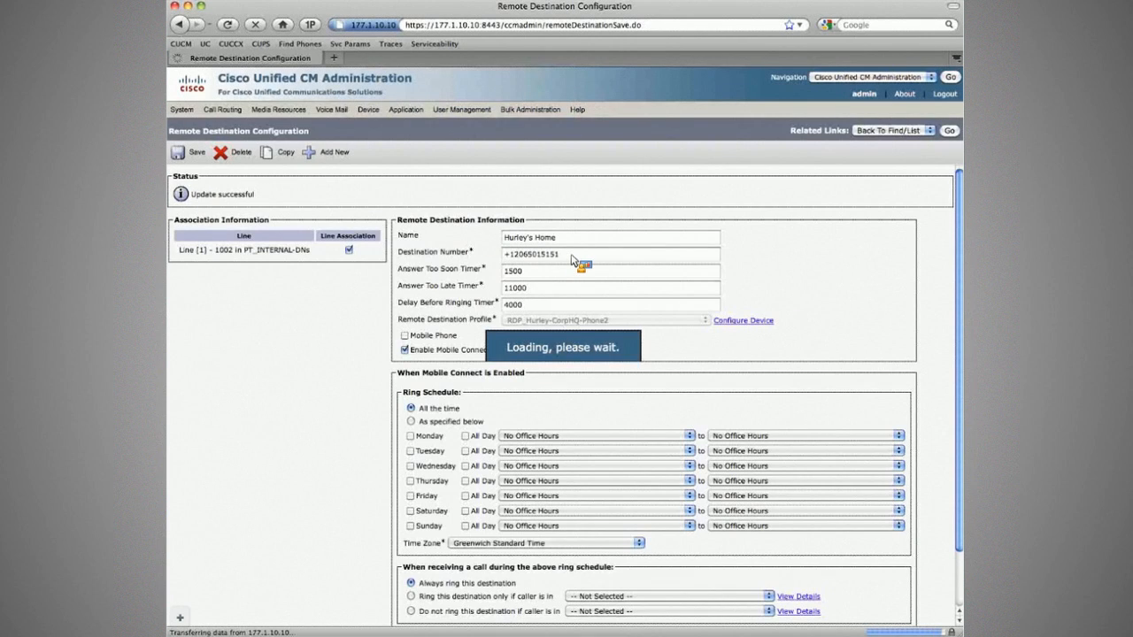
Review the Home and Mobile destinations' numbers and timers, then return to the destinations list.
{"action": "left_click", "coordinate": [572, 256]}
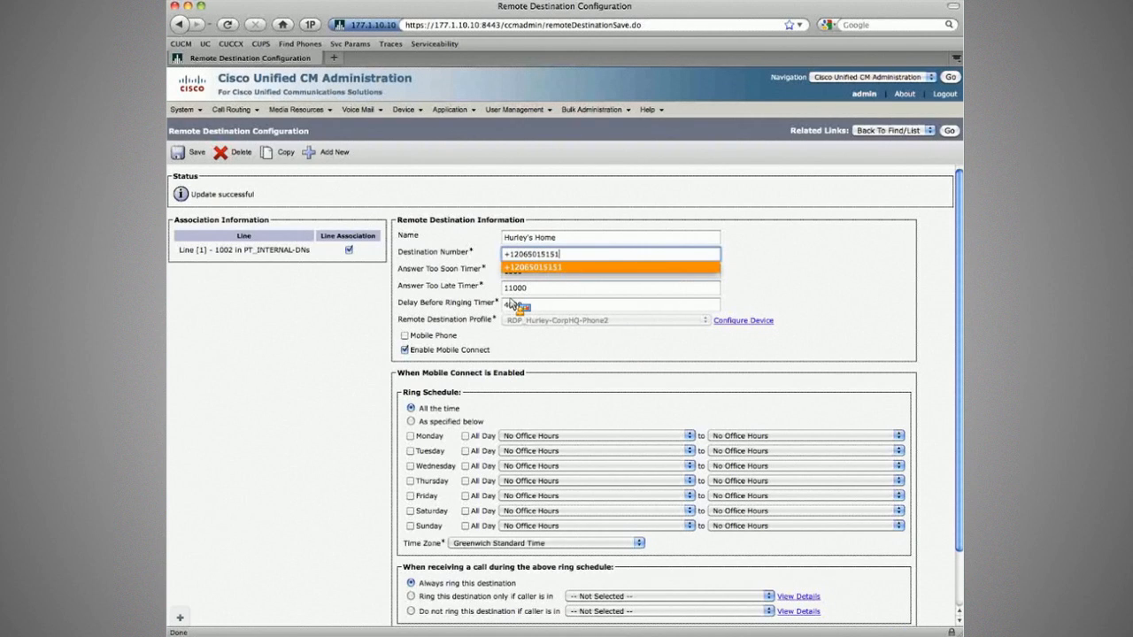
{"action": "key", "text": "Tab"}
{"action": "key", "text": "Tab"}
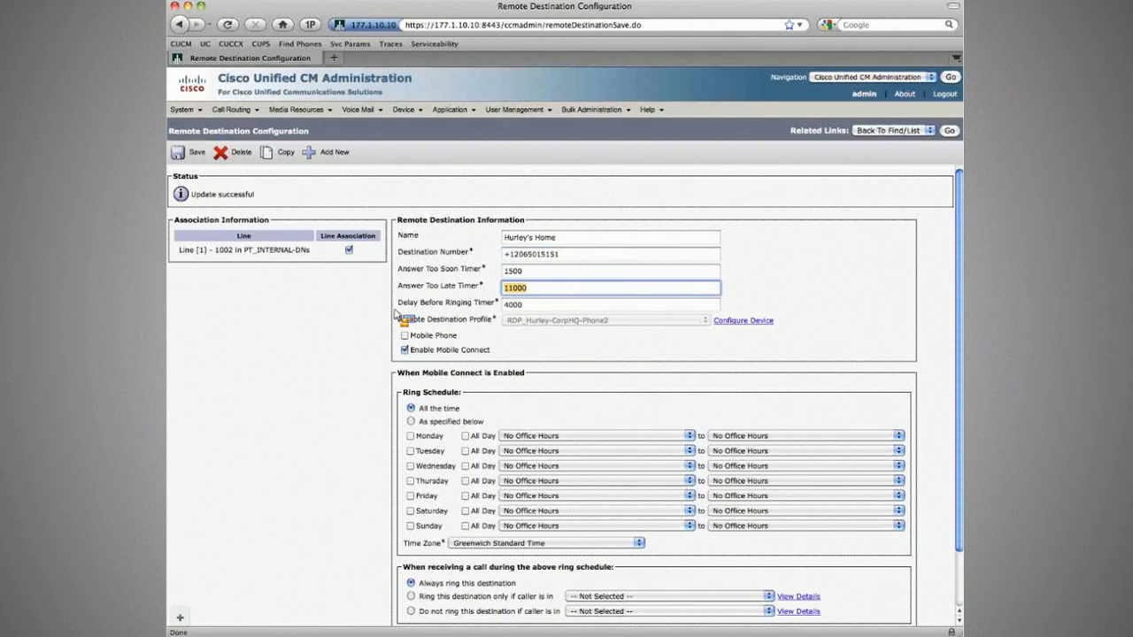
{"action": "left_click", "coordinate": [950, 132]}
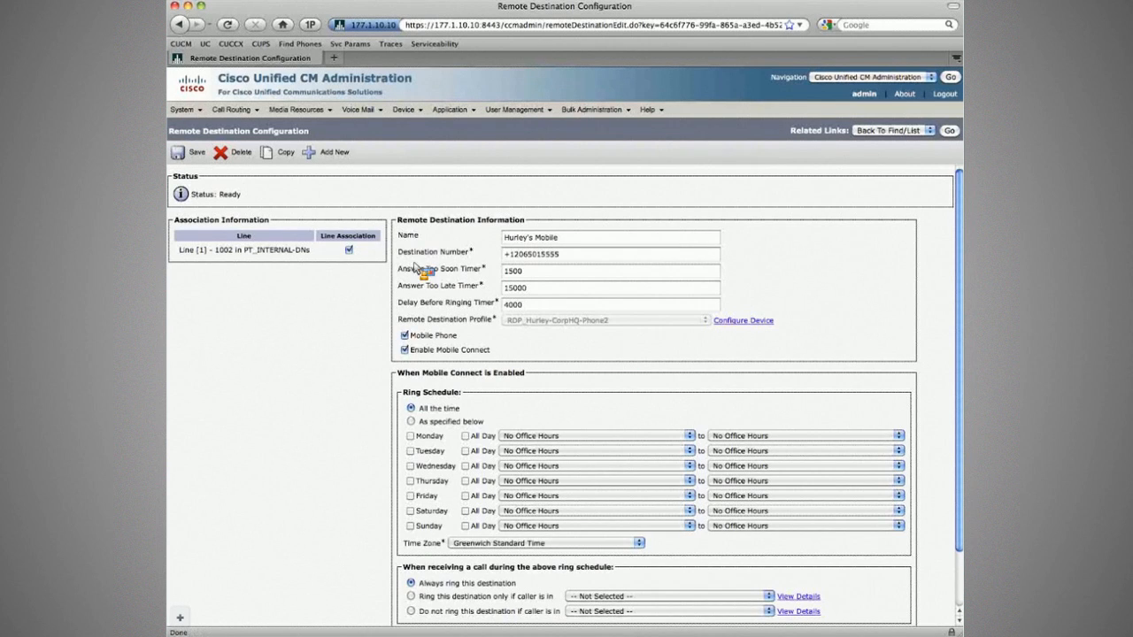
{"action": "left_click", "coordinate": [527, 290]}
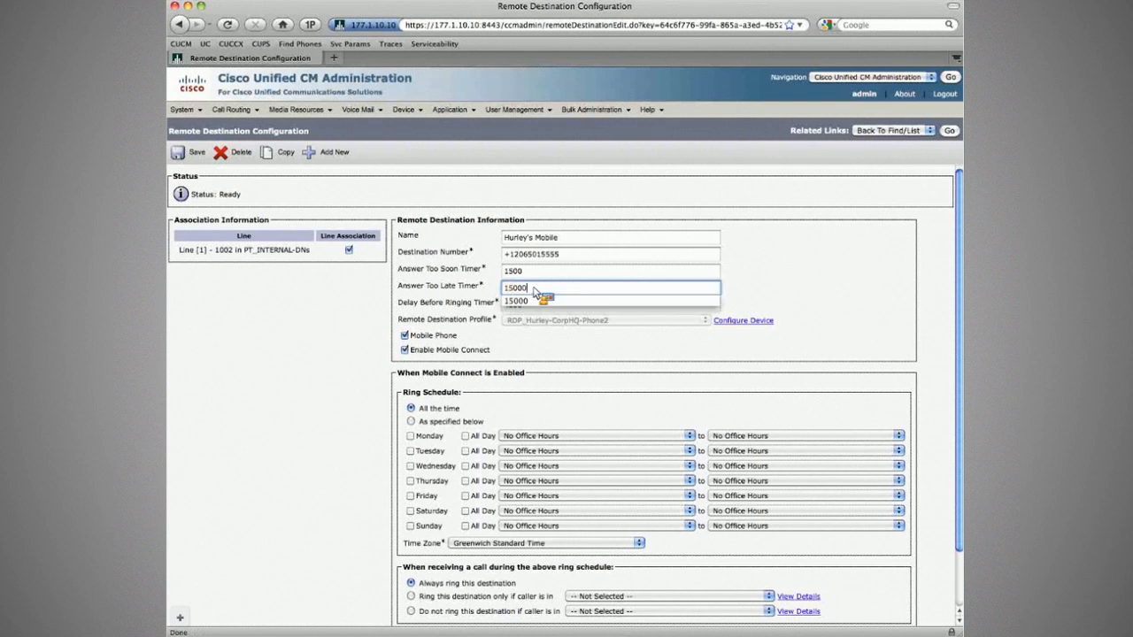
{"action": "left_click_drag", "start_coordinate": [541, 255], "coordinate": [569, 258]}
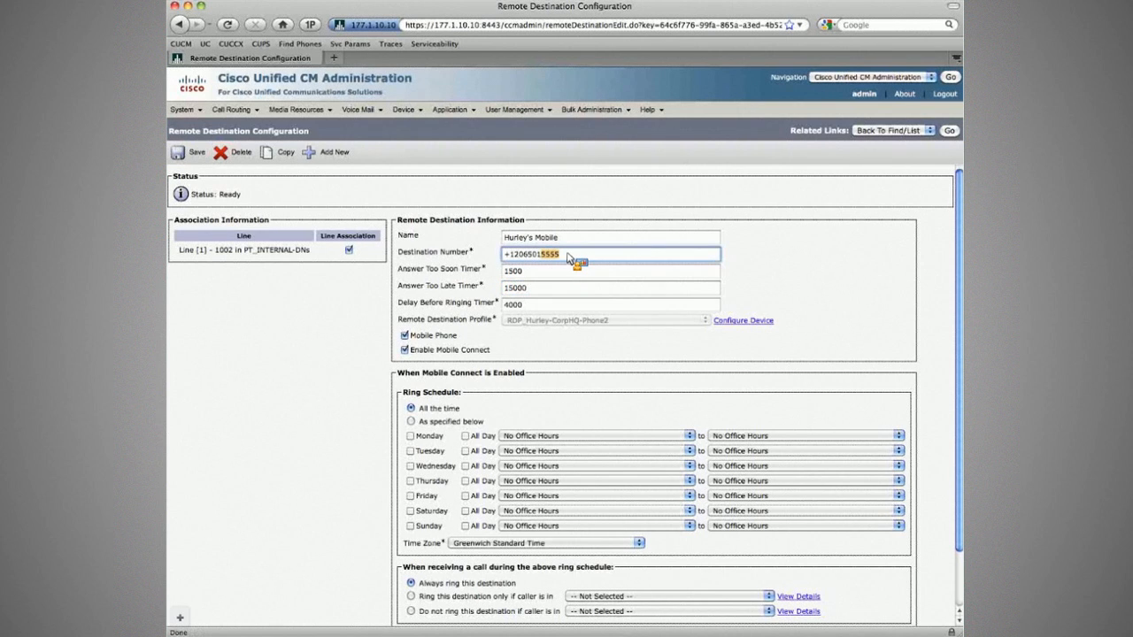
{"action": "type", "text": "5555"}
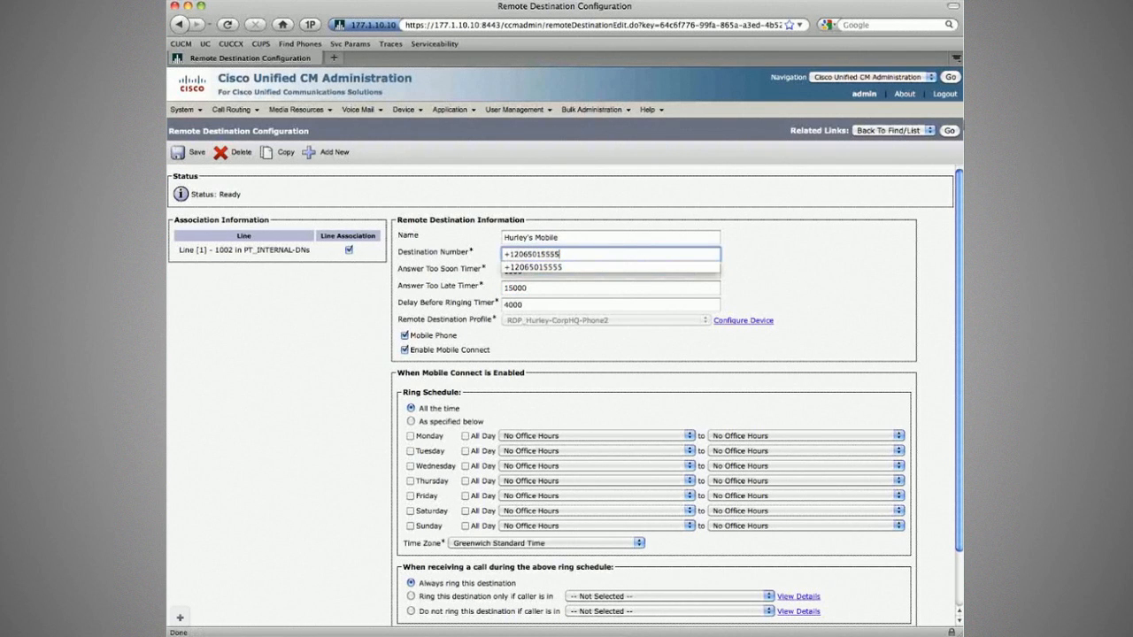
{"action": "left_click", "coordinate": [949, 130]}
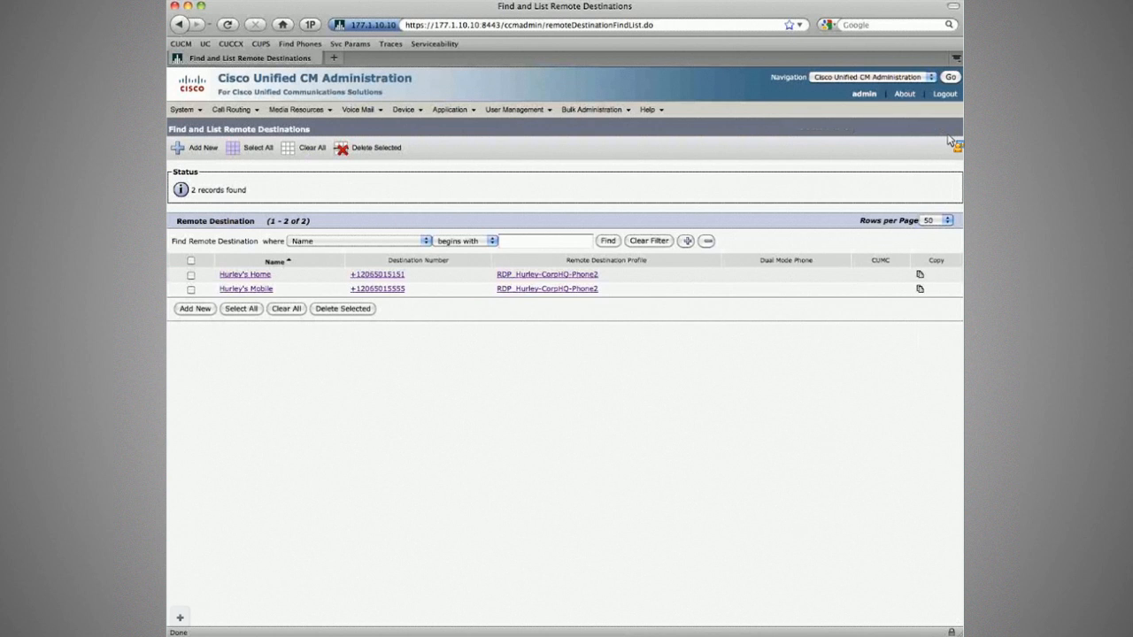
{"action": "key", "text": "super+Tab"}
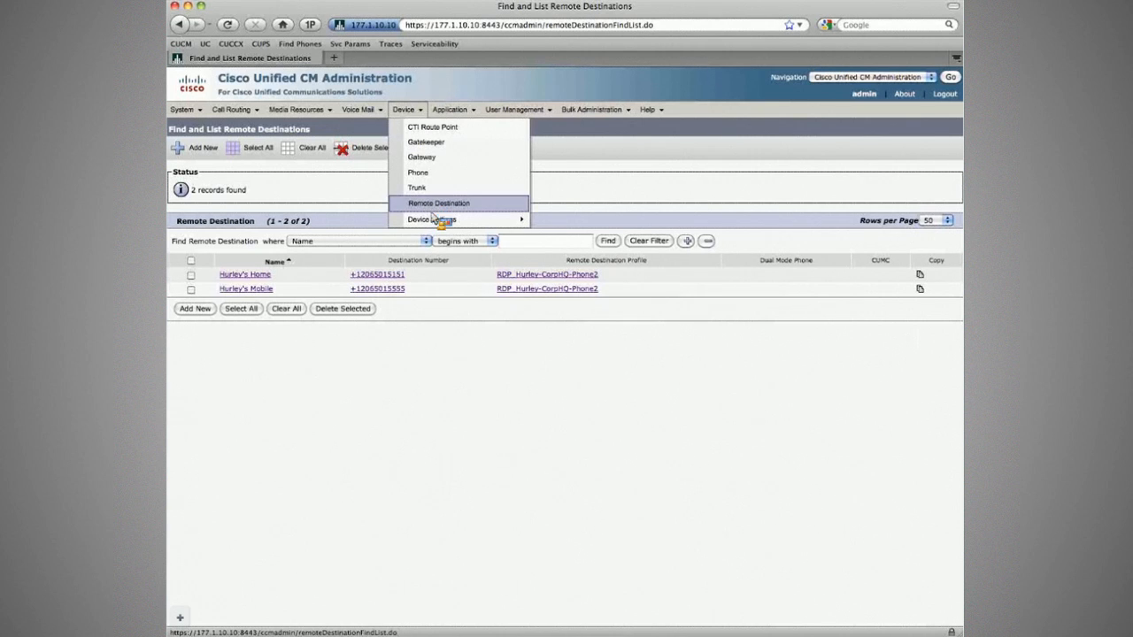
Add a new remote destination profile named RDP_Sawyer-Branch2-Phone2.
{"action": "mouse_move", "coordinate": [446, 223]}
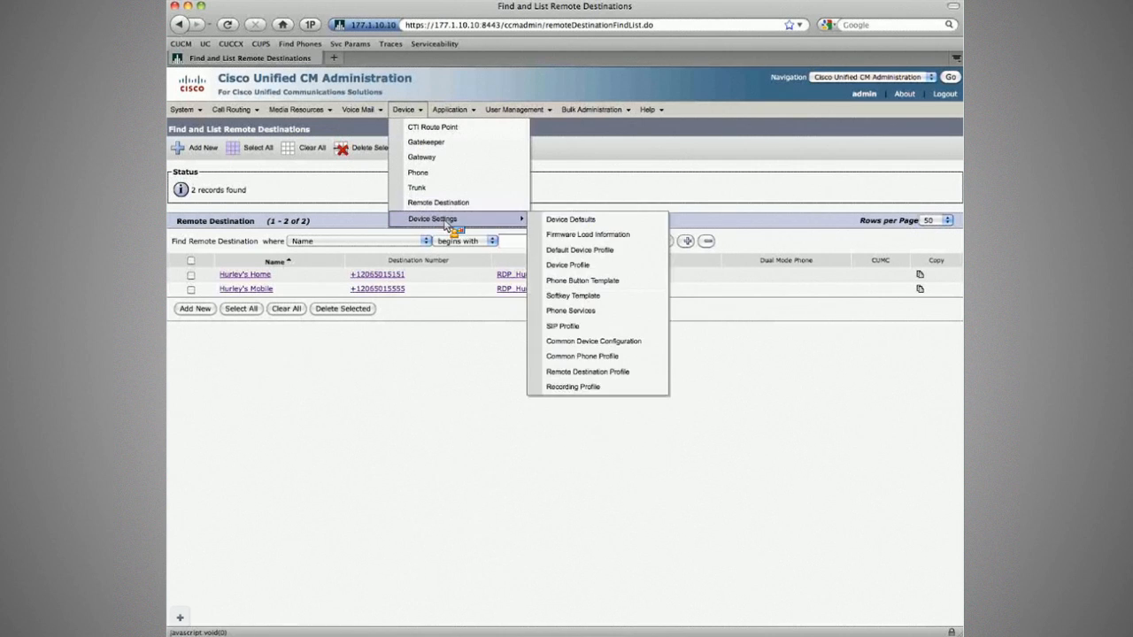
{"action": "left_click", "coordinate": [571, 373]}
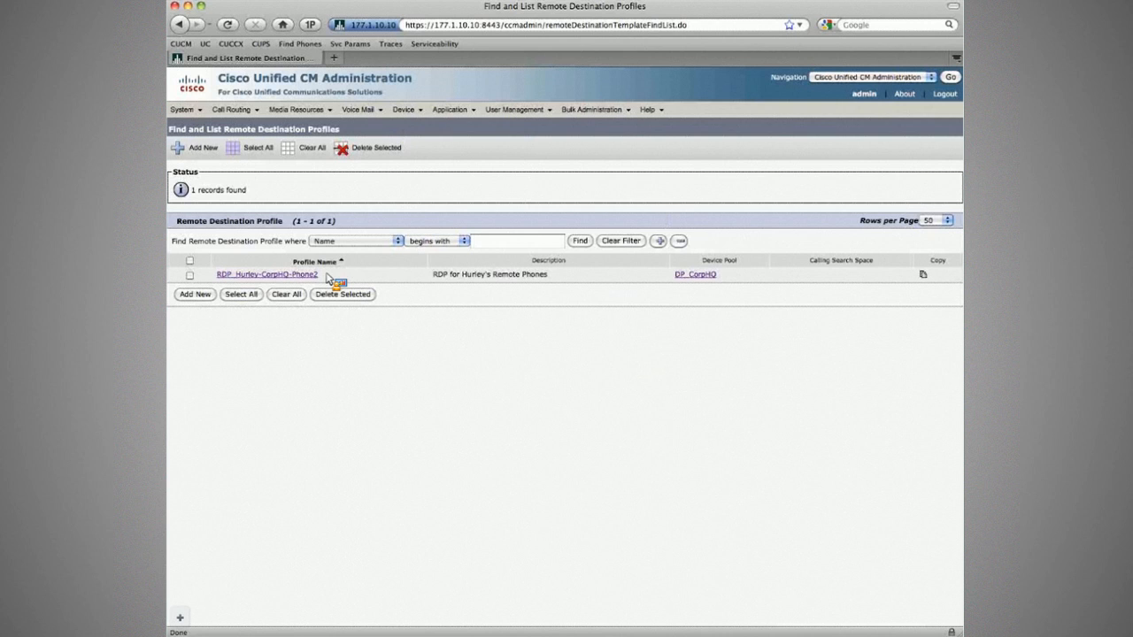
{"action": "left_click", "coordinate": [200, 150]}
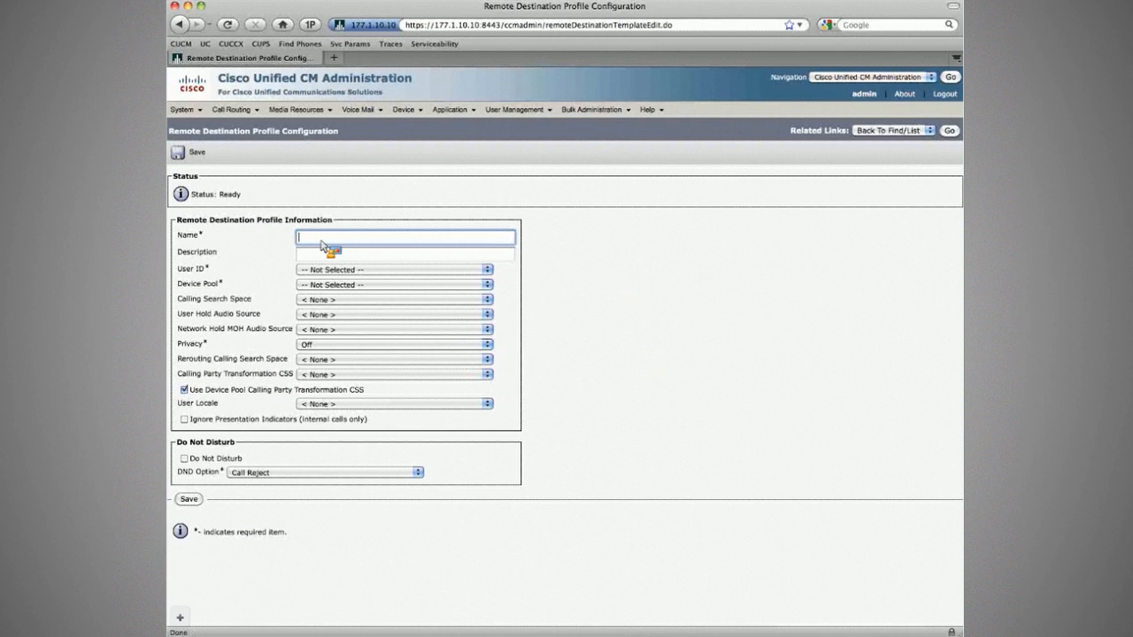
{"action": "key", "text": "super+v"}
{"action": "key", "text": "super+a"}
{"action": "type", "text": "RD"}
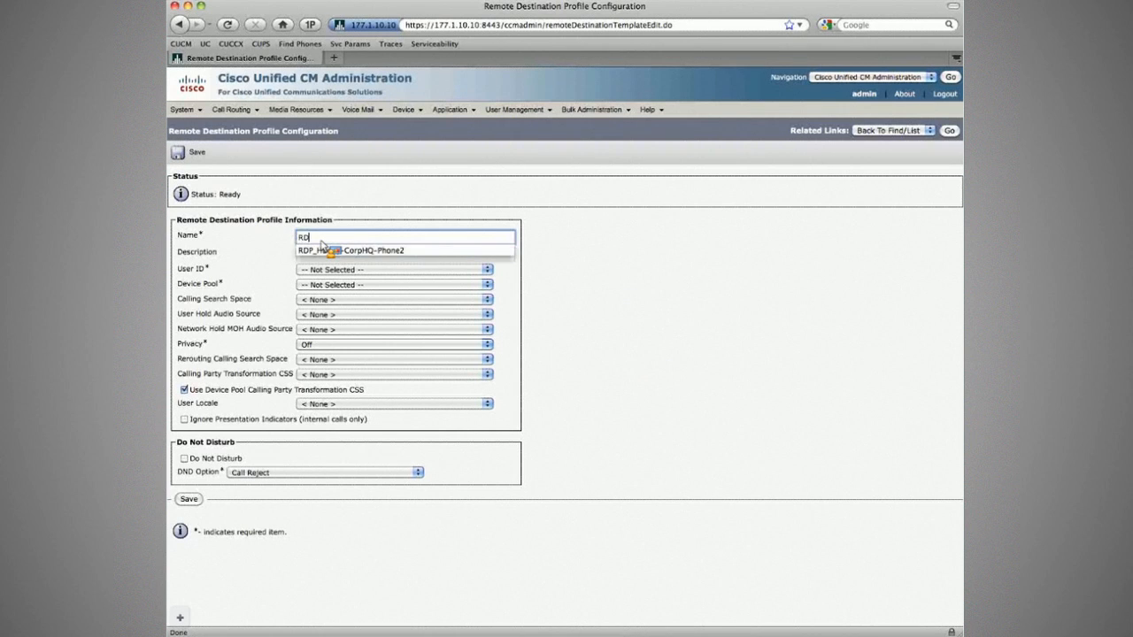
{"action": "type", "text": "P"}
{"action": "left_click", "coordinate": [322, 248]}
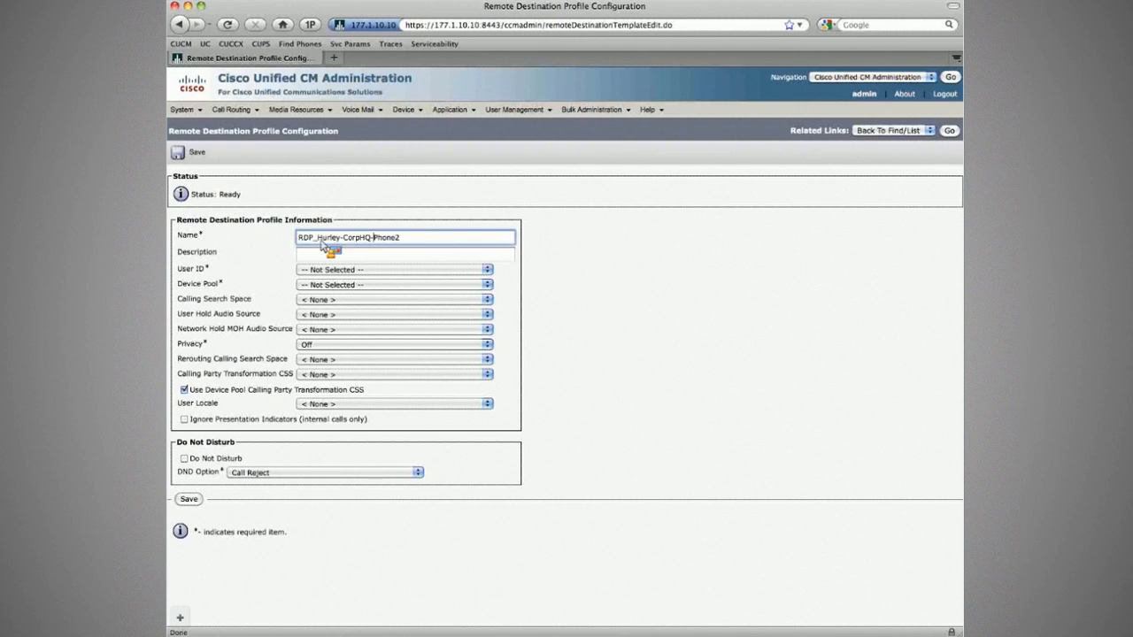
{"action": "key", "text": "BackSpace"}
{"action": "key", "text": "BackSpace"}
{"action": "key", "text": "BackSpace"}
{"action": "key", "text": "BackSpace"}
{"action": "key", "text": "BackSpace"}
{"action": "key", "text": "BackSpace"}
{"action": "type", "text": "Branch2"}
{"action": "key", "text": "Left"}
{"action": "key", "text": "Left"}
{"action": "key", "text": "Left"}
{"action": "key", "text": "Left"}
{"action": "key", "text": "Left"}
{"action": "key", "text": "Left"}
{"action": "key", "text": "Left"}
{"action": "key", "text": "Left"}
{"action": "key", "text": "BackSpace"}
{"action": "key", "text": "BackSpace"}
{"action": "key", "text": "BackSpace"}
{"action": "key", "text": "BackSpace"}
{"action": "key", "text": "BackSpace"}
{"action": "key", "text": "BackSpace"}
{"action": "type", "text": "Sawyer"}
Describe the profile as the user's Remote Phones and choose its User ID.
{"action": "left_click", "coordinate": [406, 255]}
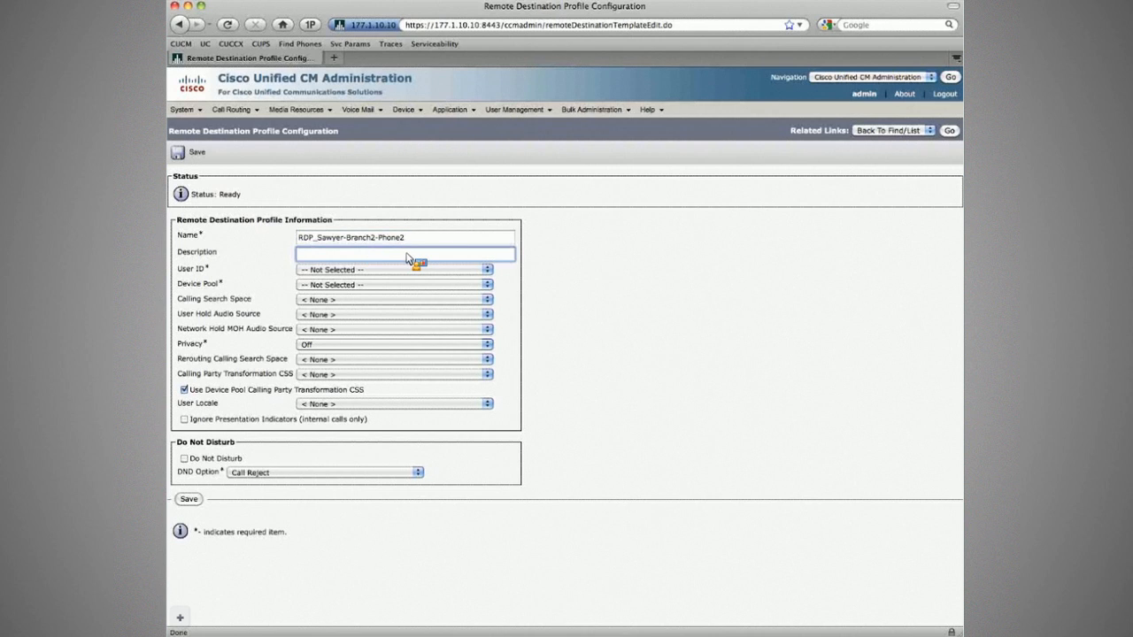
{"action": "type", "text": "Sawyer's Remote Phones"}
{"action": "key", "text": "Tab"}
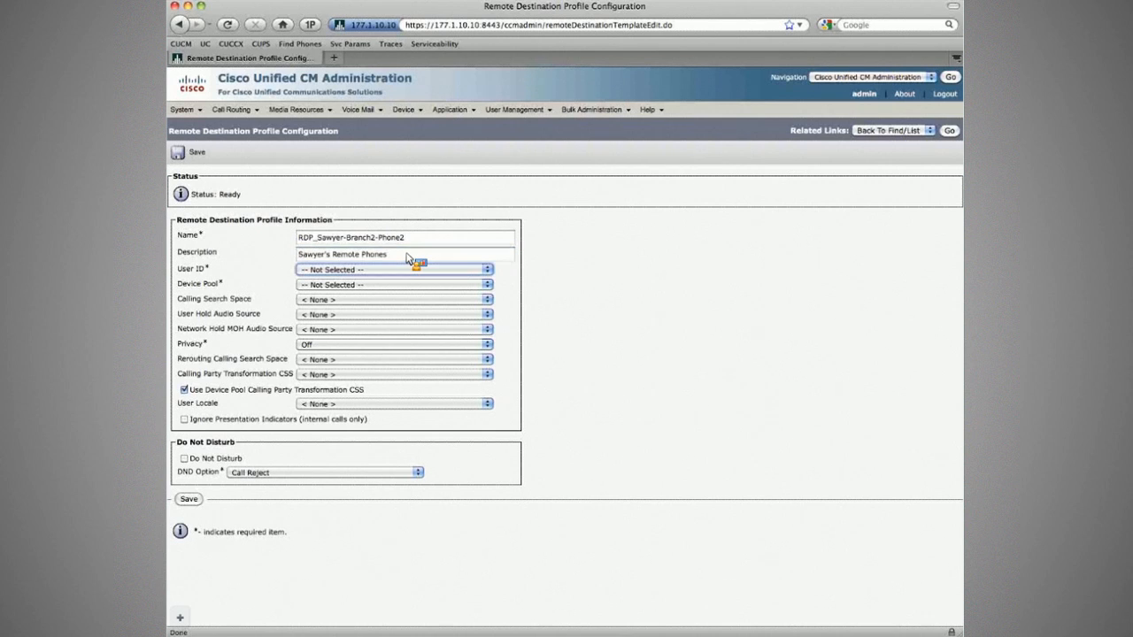
{"action": "key", "text": "j"}
{"action": "key", "text": "Down"}
Give the profile device pool DP_Branch2, 1-SampleAudioSource hold audio and rerouting CSS CSS_DIAL-DEVICE-NL-PSTN, then save.
{"action": "left_click", "coordinate": [427, 284]}
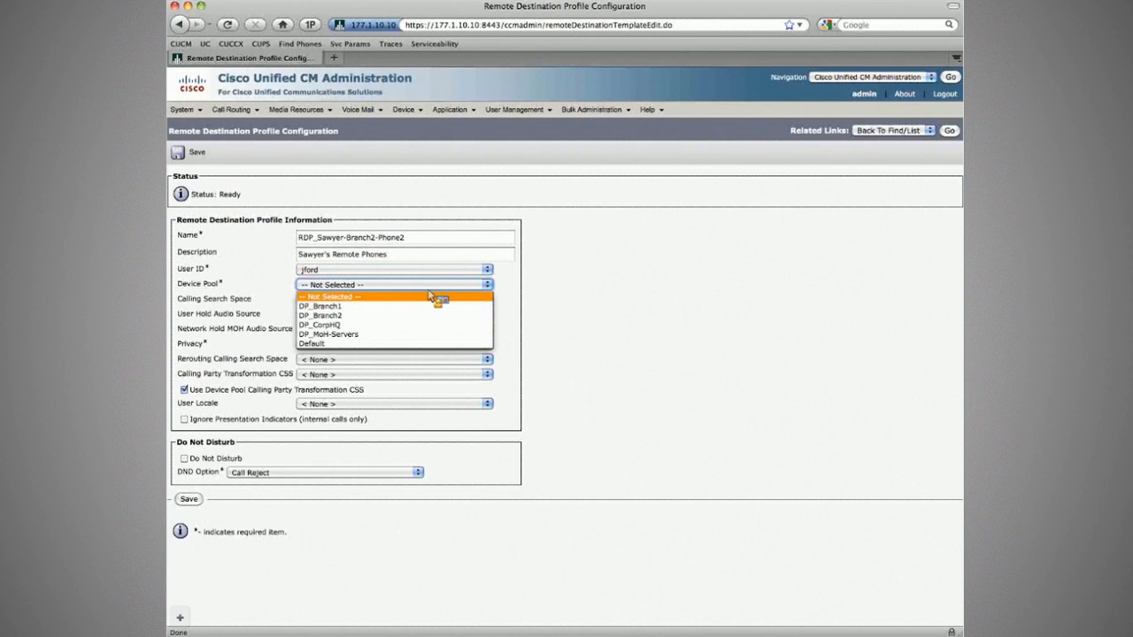
{"action": "left_click", "coordinate": [420, 315]}
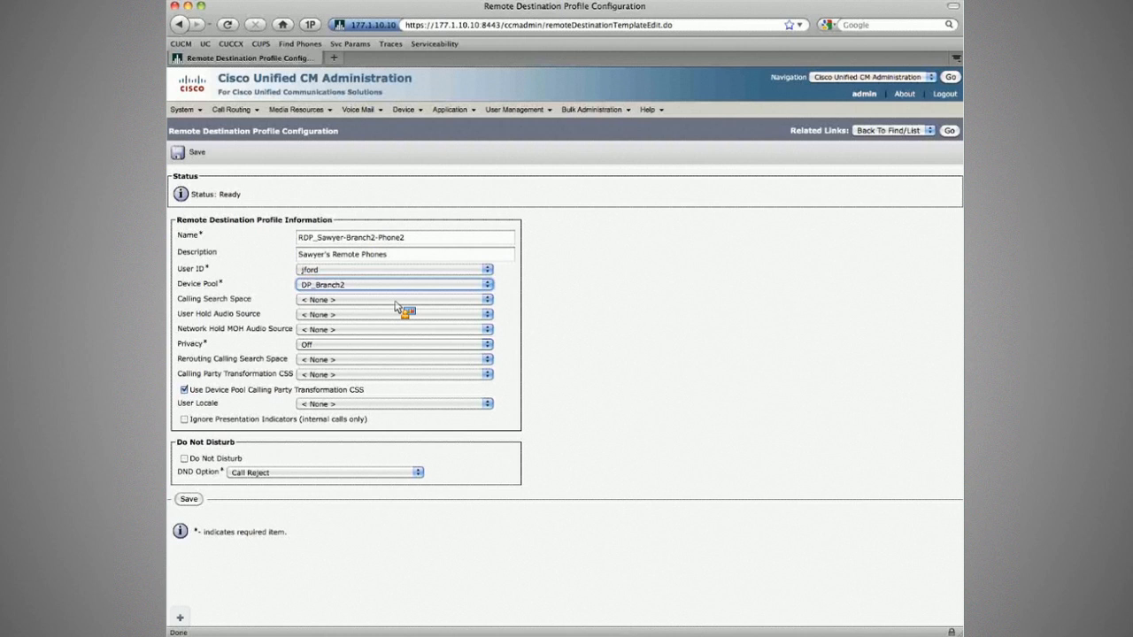
{"action": "left_click_drag", "start_coordinate": [198, 300], "coordinate": [261, 300]}
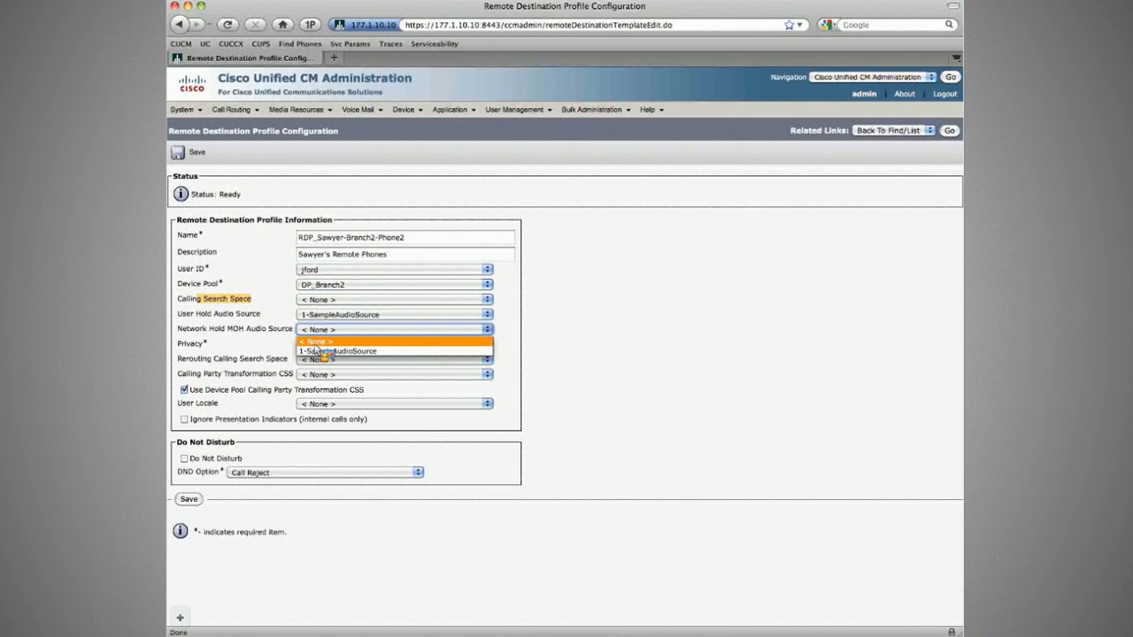
{"action": "left_click", "coordinate": [320, 352]}
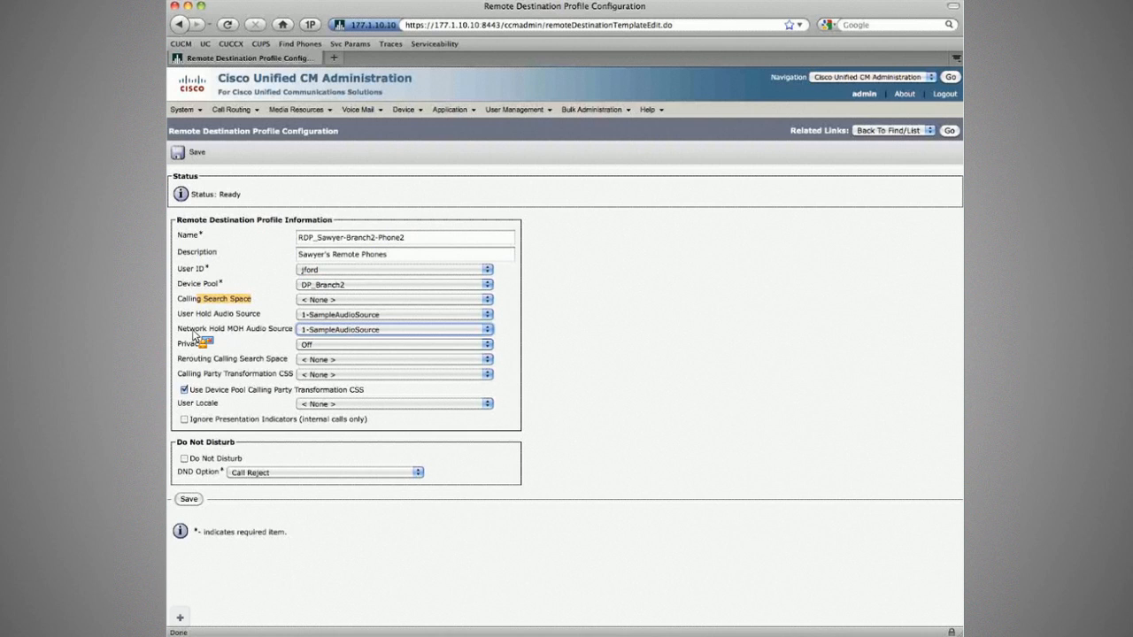
{"action": "left_click_drag", "start_coordinate": [193, 334], "coordinate": [265, 361]}
{"action": "left_click", "coordinate": [317, 360]}
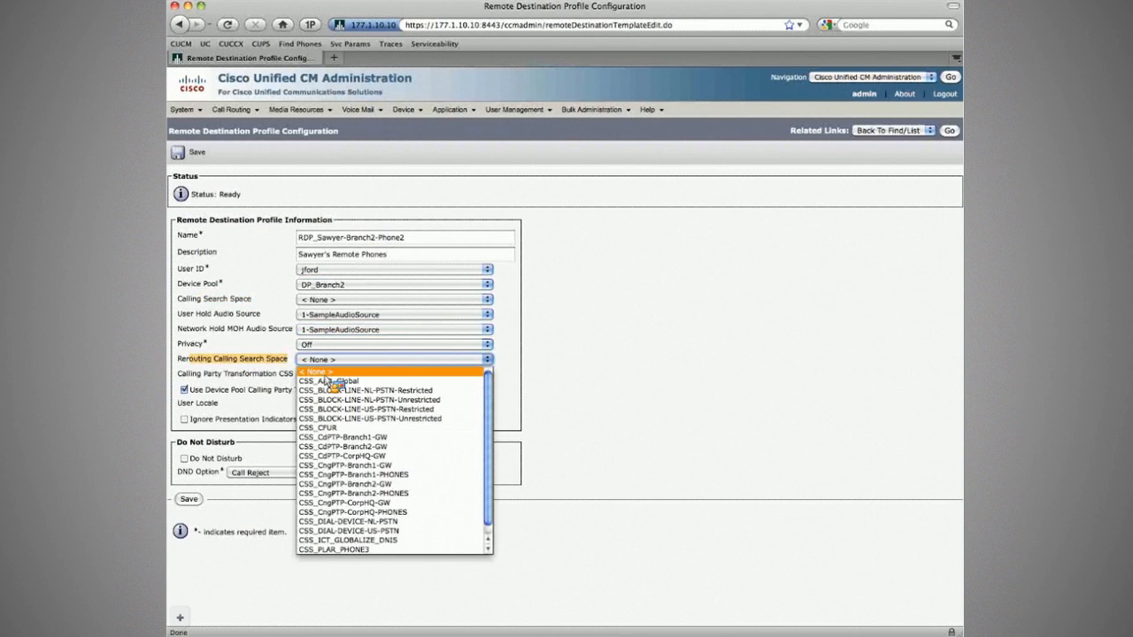
{"action": "scroll", "coordinate": [346, 461], "scroll_direction": "down", "scroll_amount": 1}
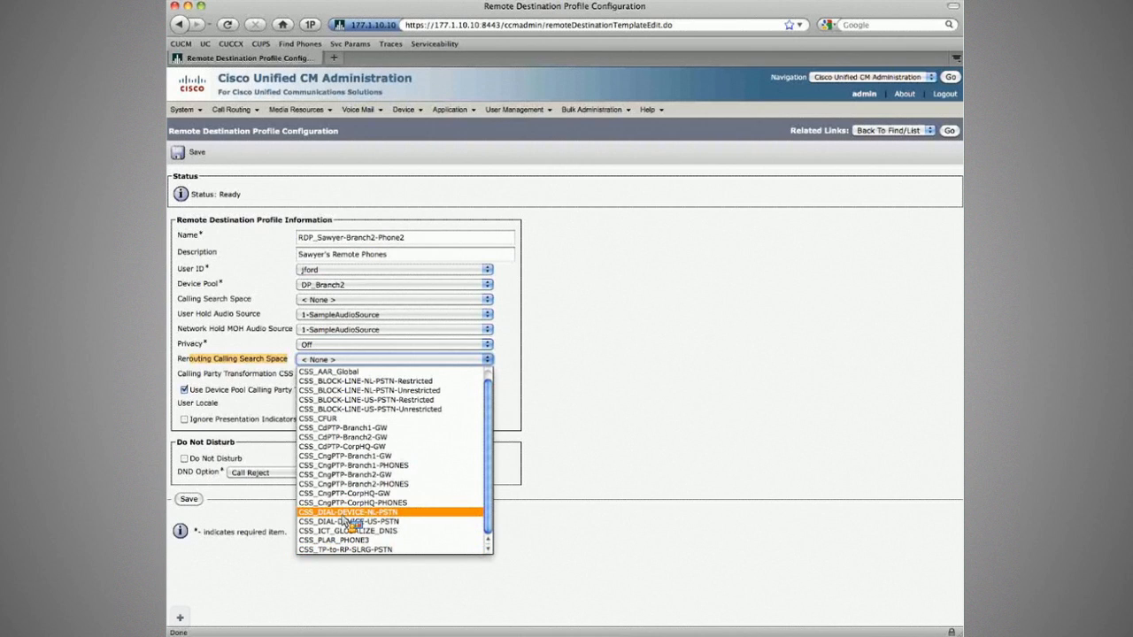
{"action": "left_click", "coordinate": [352, 513]}
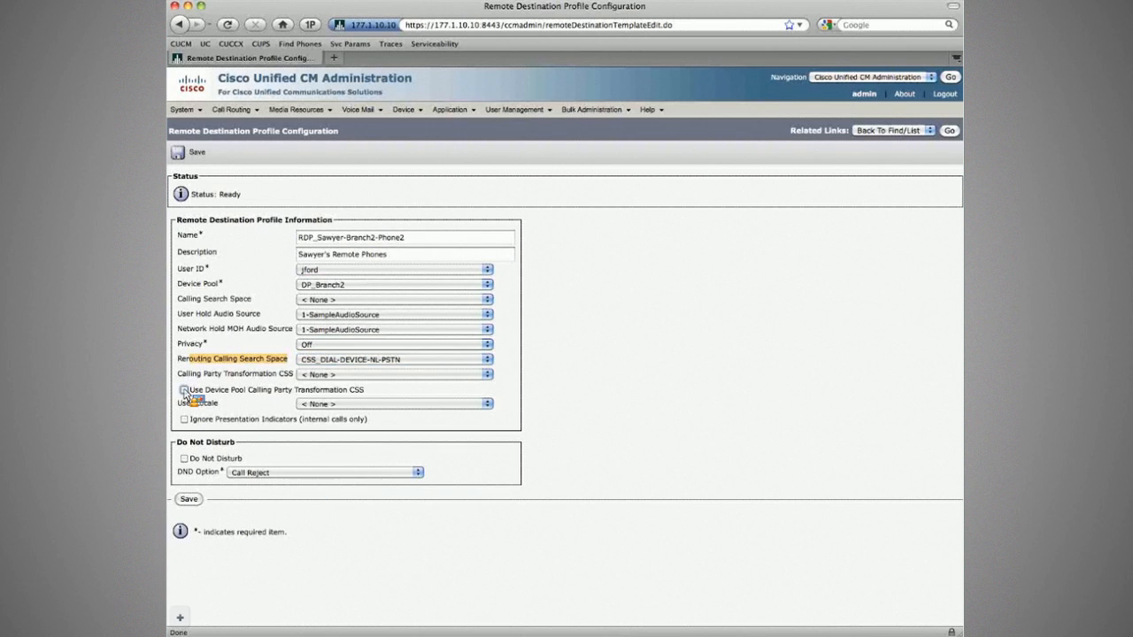
{"action": "left_click", "coordinate": [195, 153]}
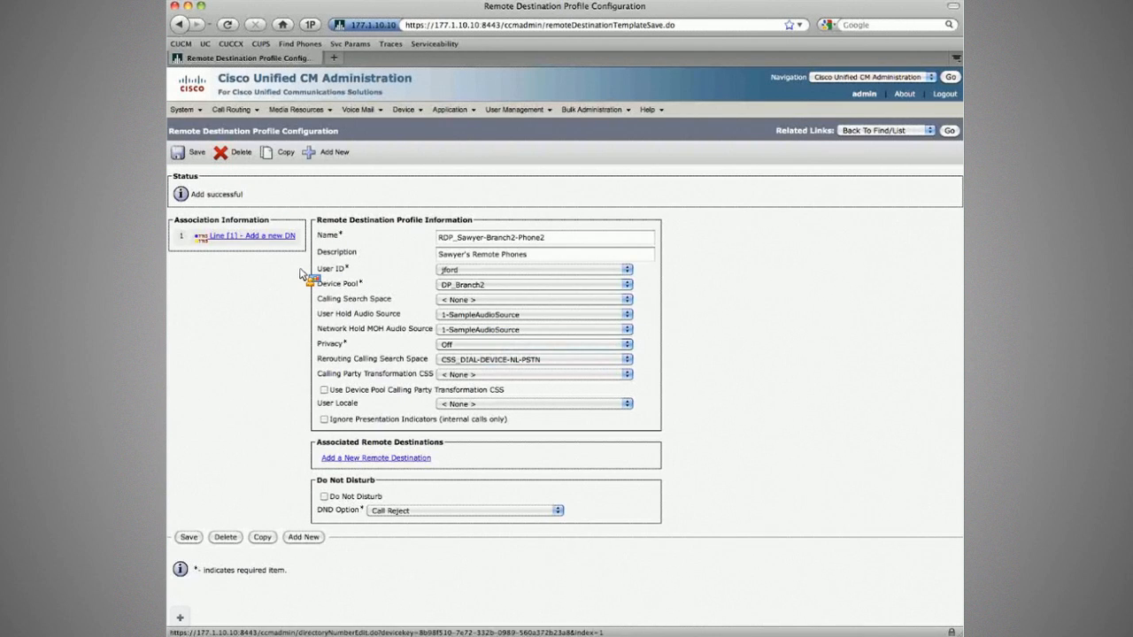
Add directory number 3002 in PT_INTERNAL-DNs, save, and open desk phone SEP001AA1CF1A93's line appearance.
{"action": "type", "text": "3002"}
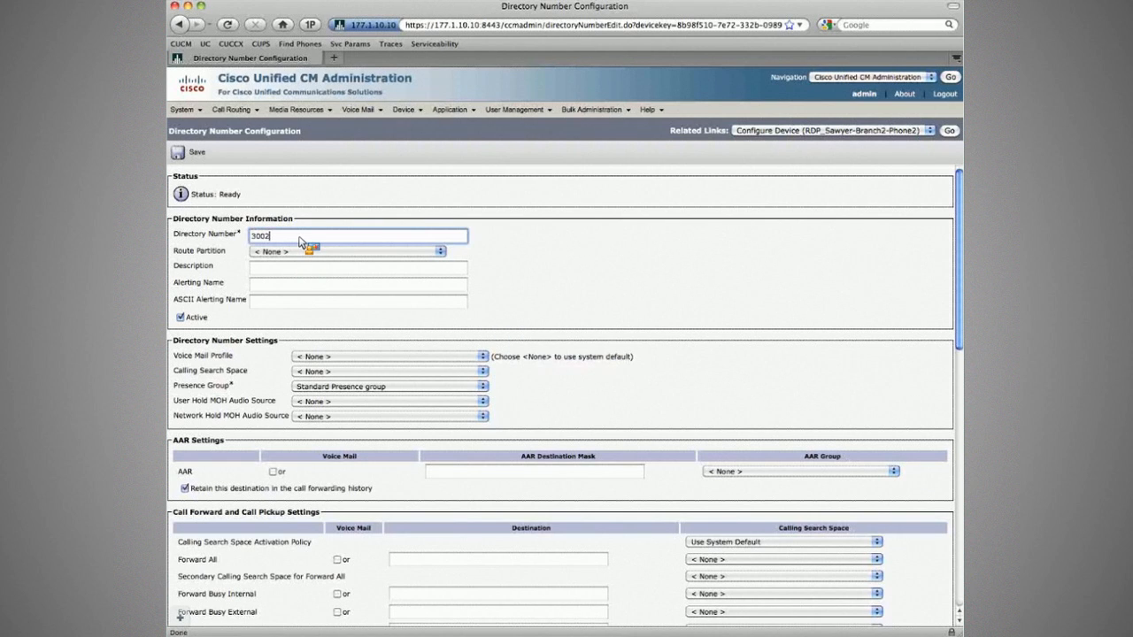
{"action": "left_click", "coordinate": [339, 254]}
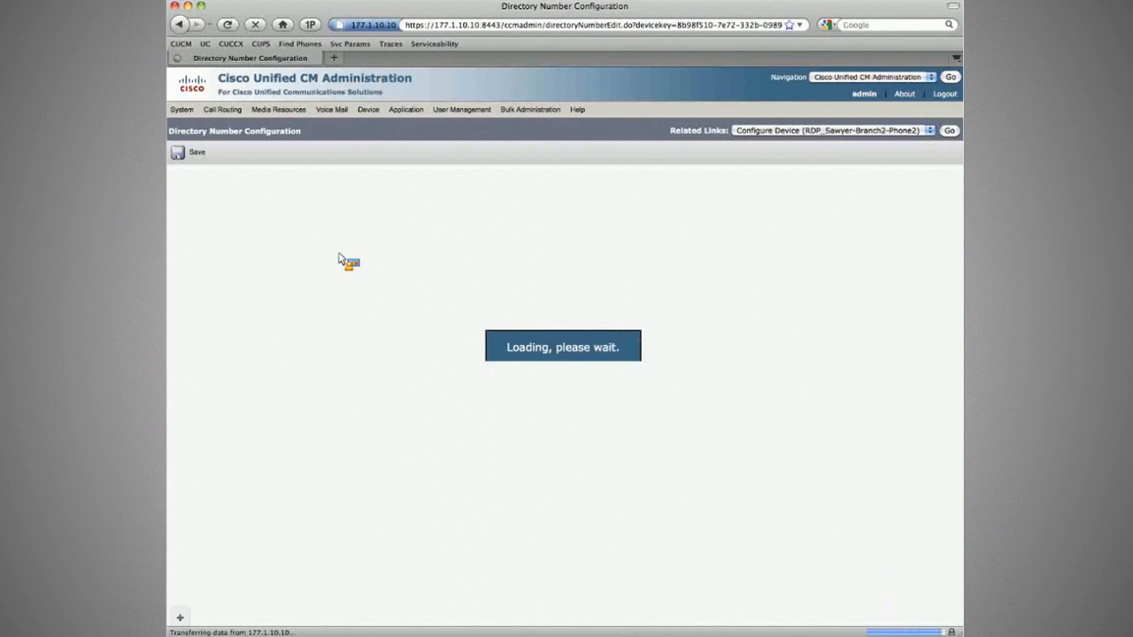
{"action": "left_click", "coordinate": [343, 252]}
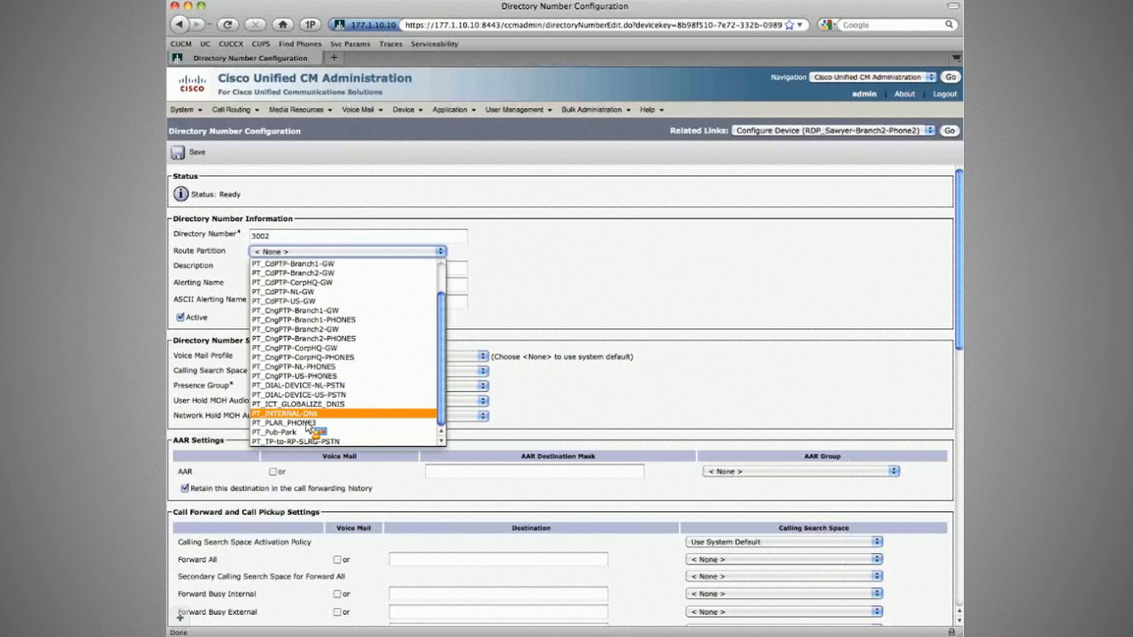
{"action": "left_click", "coordinate": [292, 414]}
{"action": "left_click", "coordinate": [337, 266]}
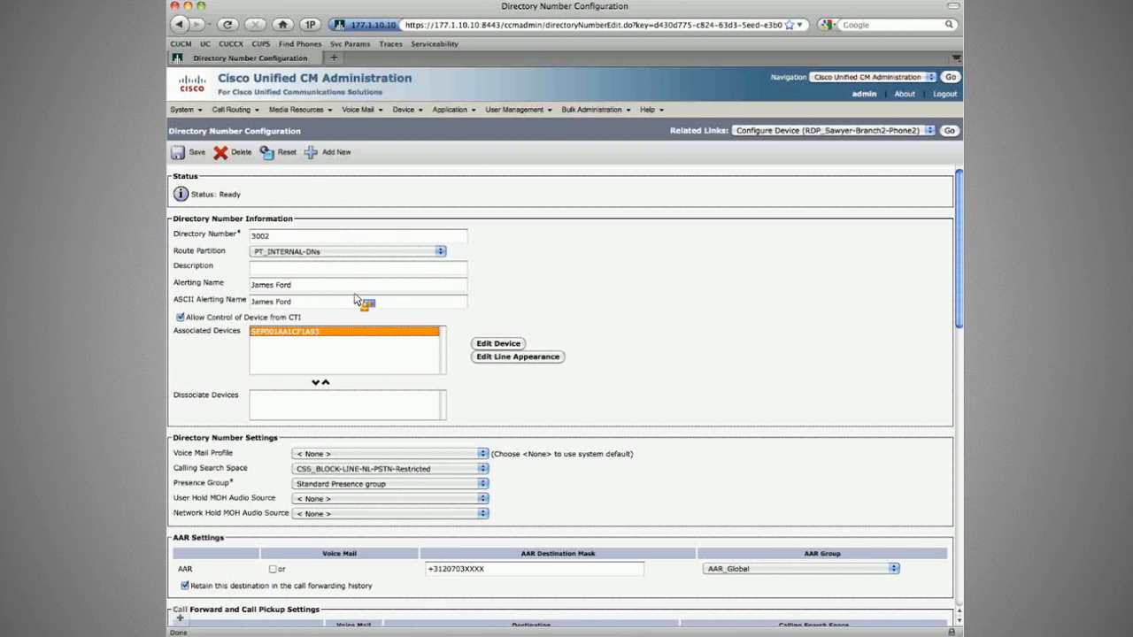
{"action": "left_click", "coordinate": [194, 156]}
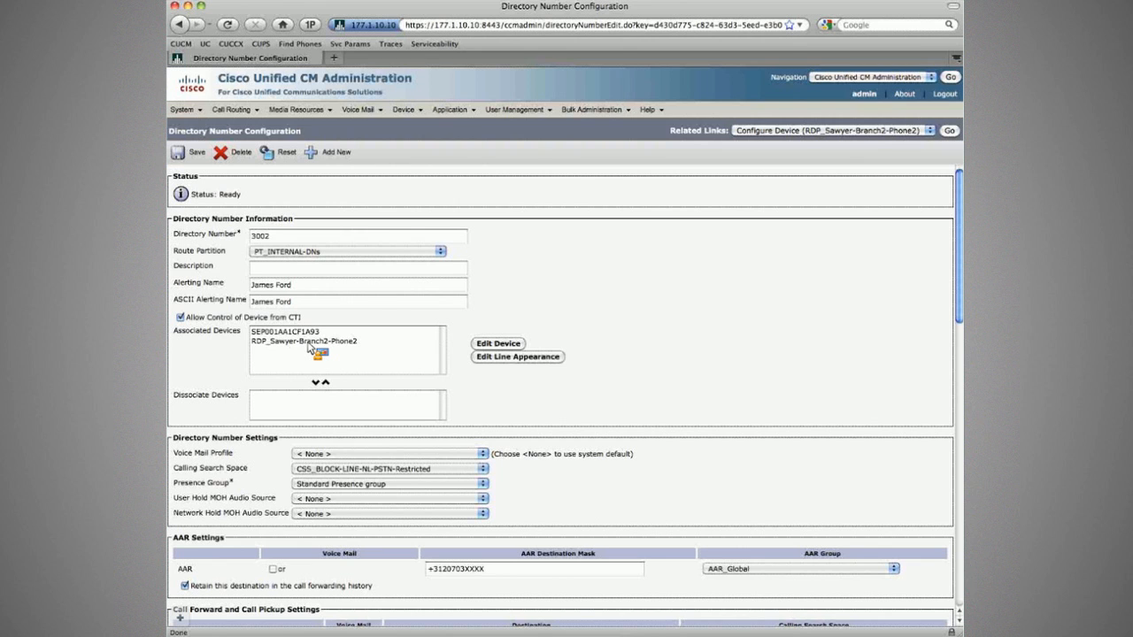
{"action": "left_click", "coordinate": [312, 348]}
{"action": "left_click", "coordinate": [523, 357]}
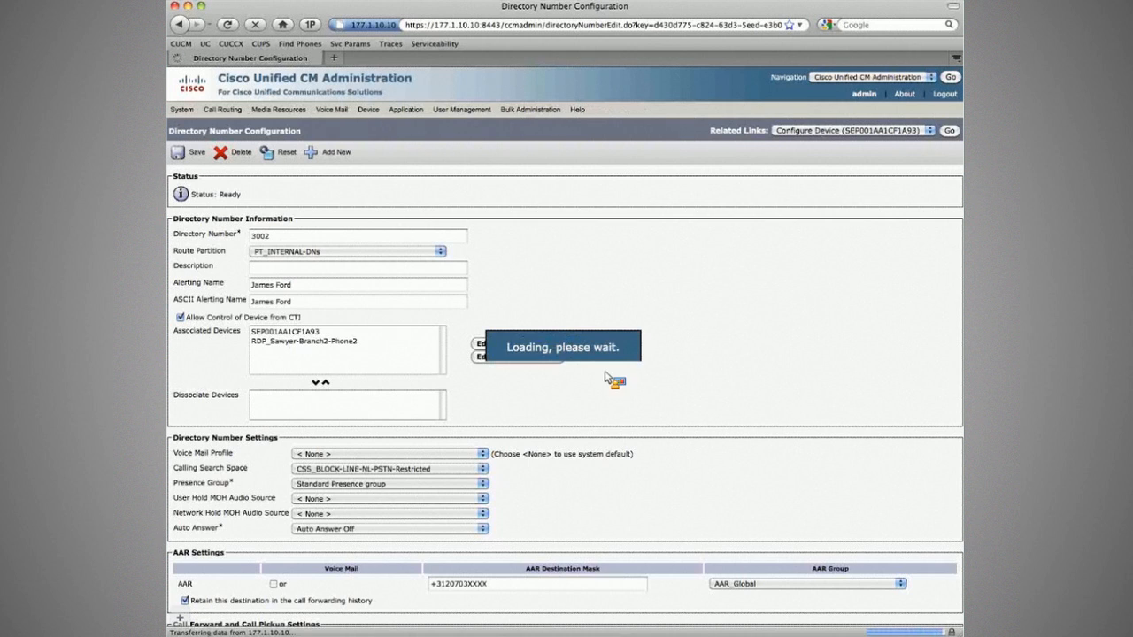
Share display and mask settings, then check line 3002's external mask 020703XXXX on the profile.
{"action": "left_click", "coordinate": [858, 443]}
{"action": "left_click", "coordinate": [859, 504]}
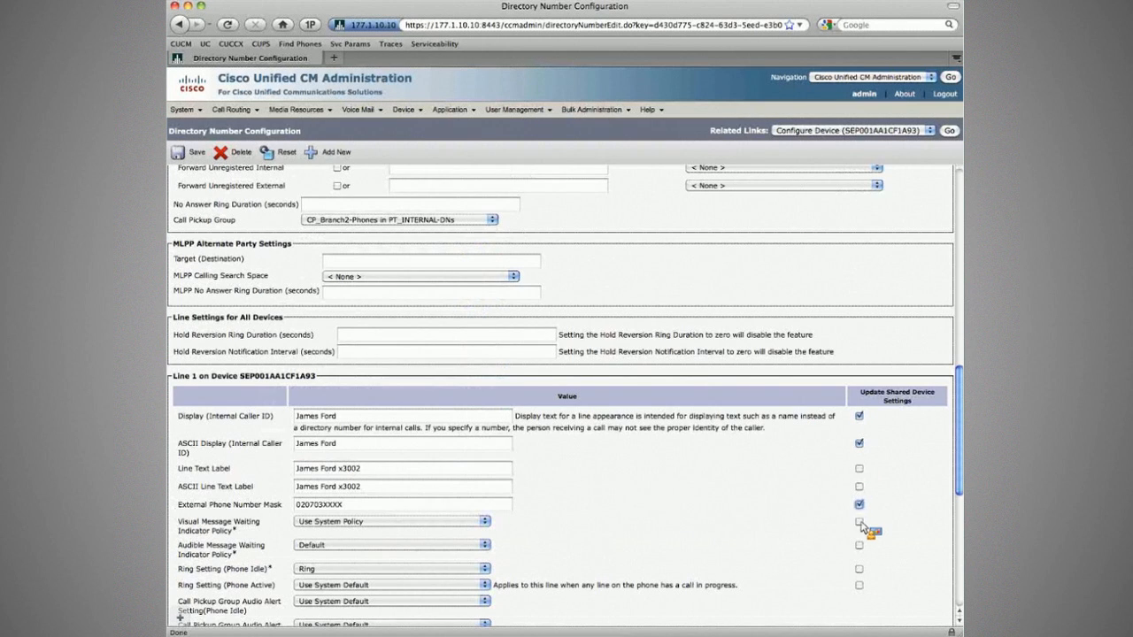
{"action": "scroll", "coordinate": [859, 522], "scroll_direction": "down", "scroll_amount": 5}
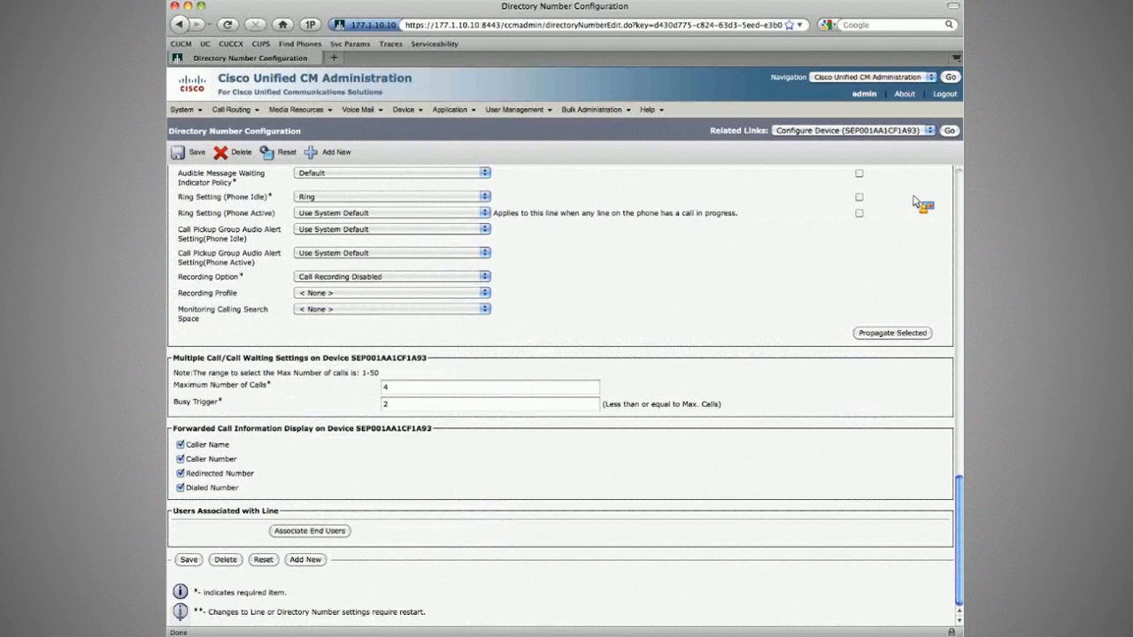
{"action": "scroll", "coordinate": [841, 310], "scroll_direction": "up", "scroll_amount": 4}
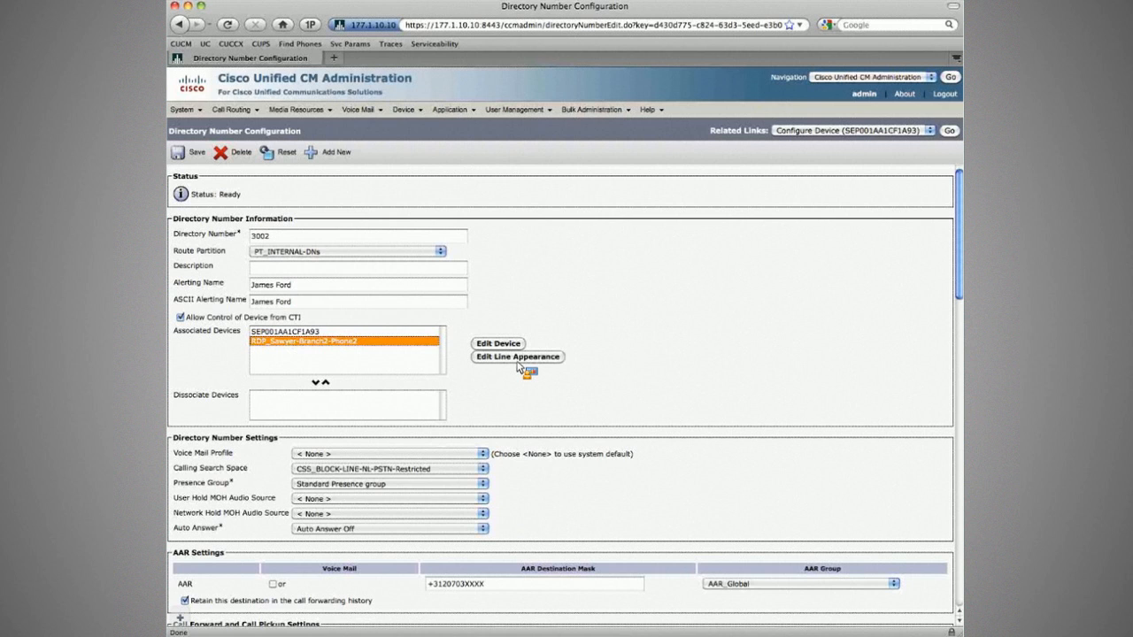
{"action": "left_click", "coordinate": [518, 359]}
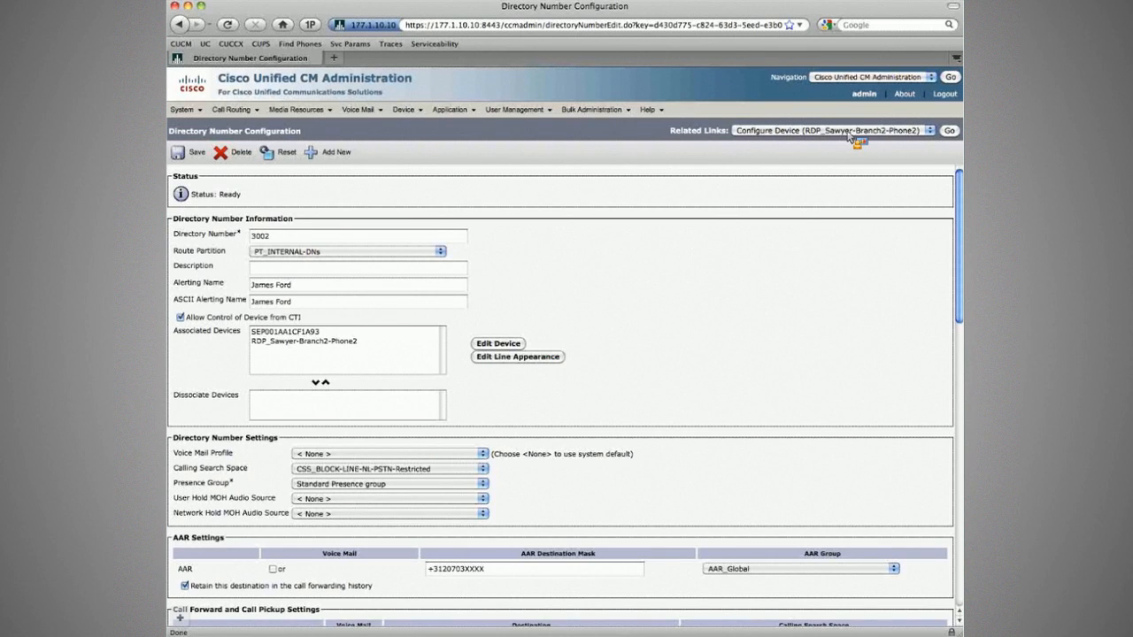
{"action": "scroll", "coordinate": [708, 230], "scroll_direction": "down", "scroll_amount": 2}
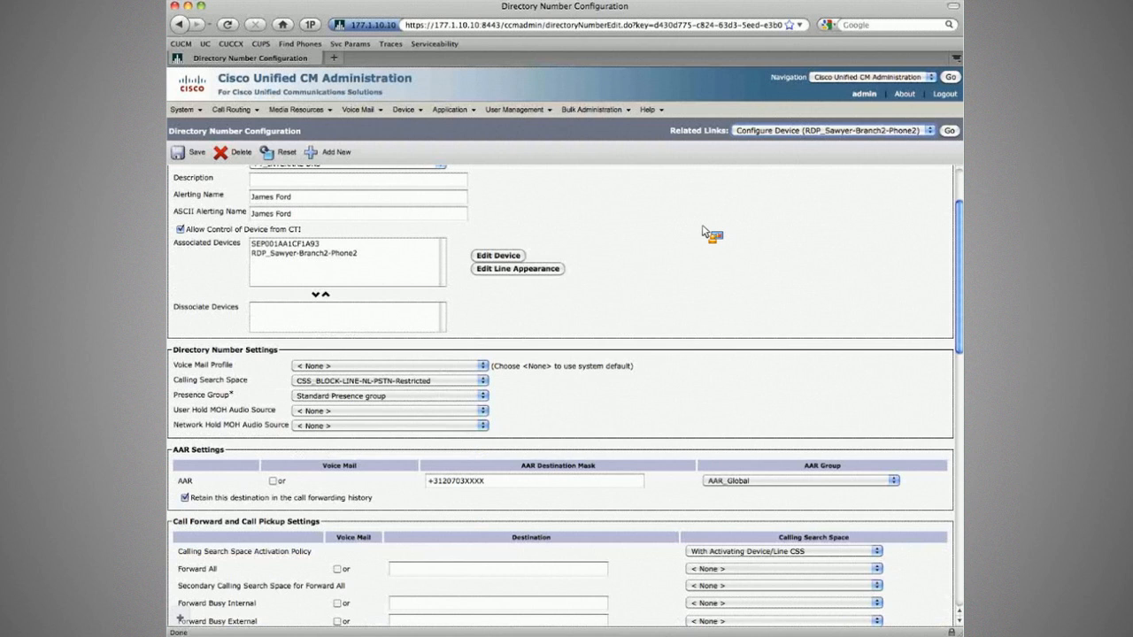
{"action": "scroll", "coordinate": [620, 274], "scroll_direction": "down", "scroll_amount": 10}
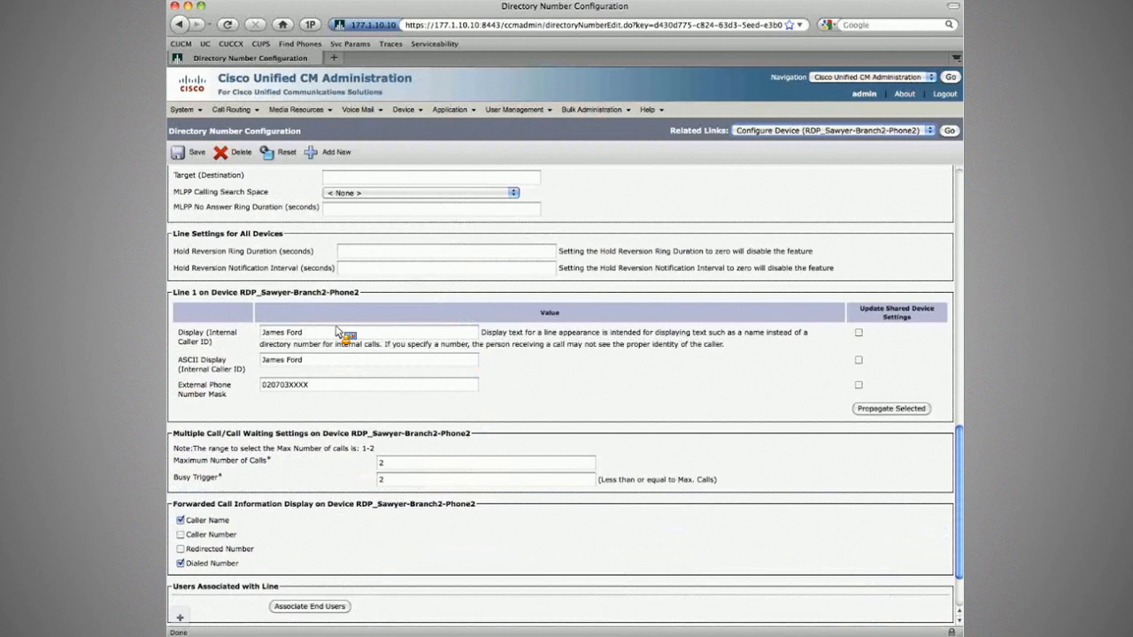
{"action": "left_click", "coordinate": [326, 386]}
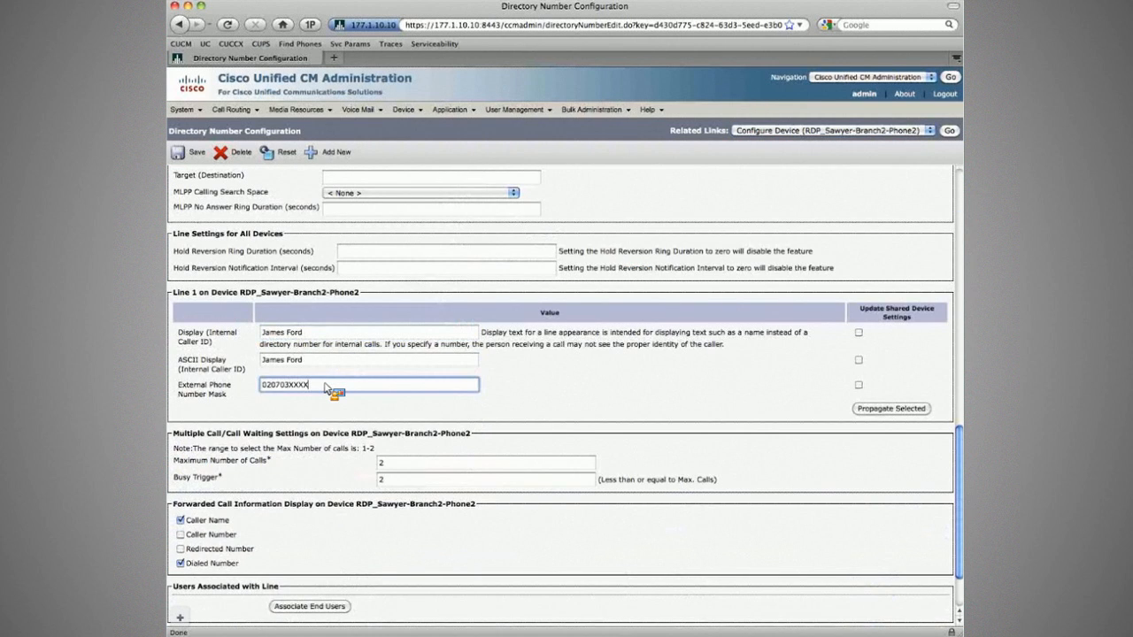
{"action": "left_click", "coordinate": [522, 379]}
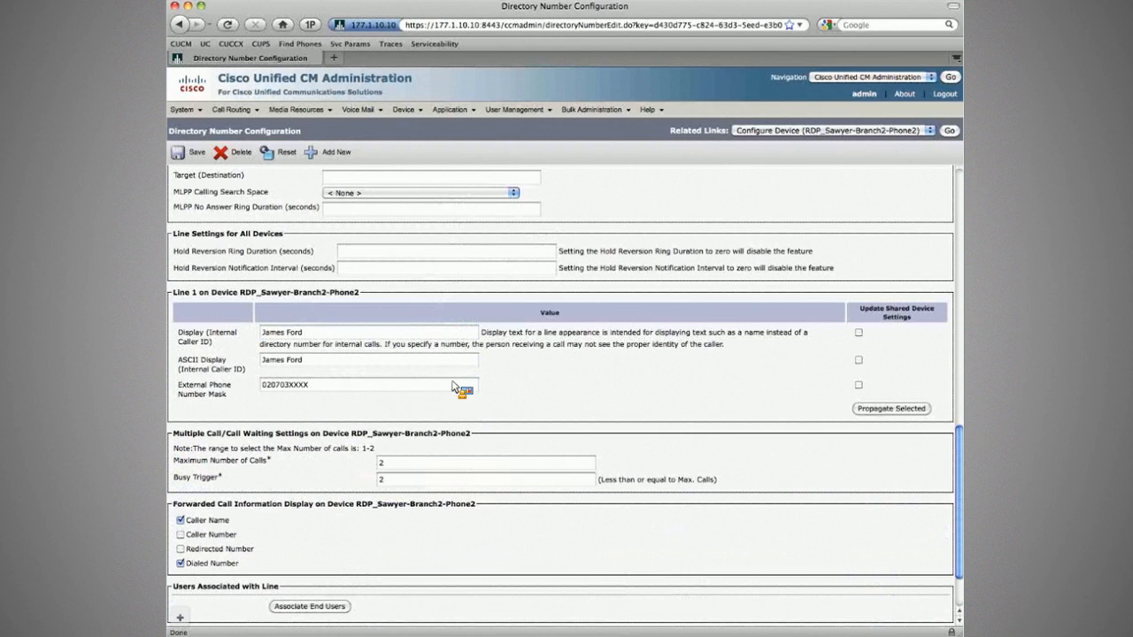
{"action": "double_click", "coordinate": [404, 386]}
{"action": "left_click", "coordinate": [325, 387]}
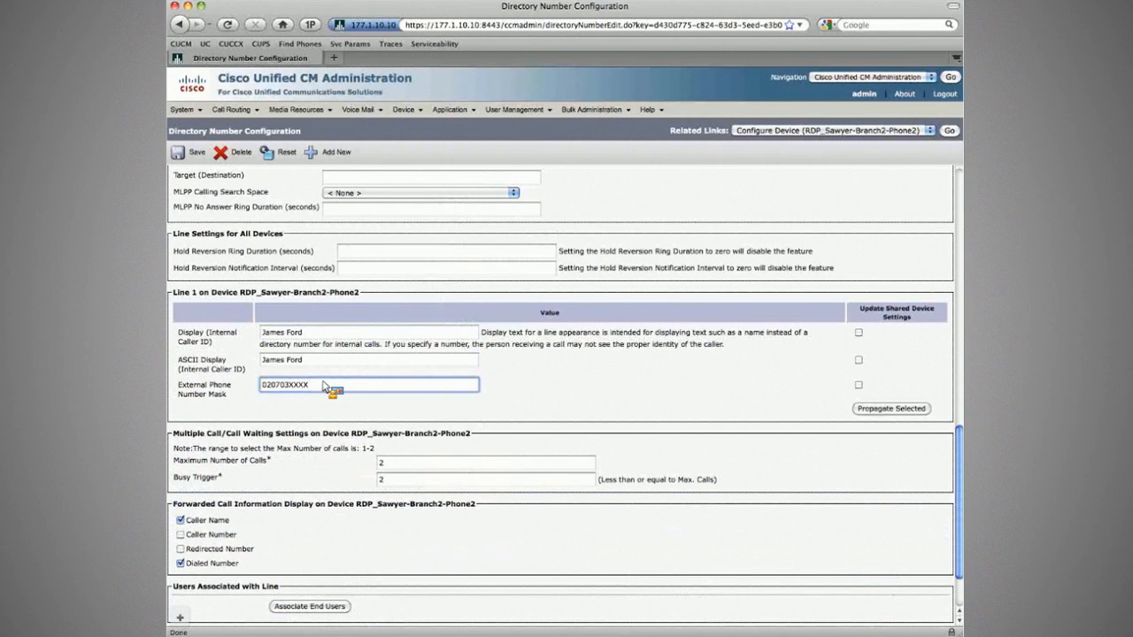
{"action": "scroll", "coordinate": [354, 310], "scroll_direction": "up", "scroll_amount": 15}
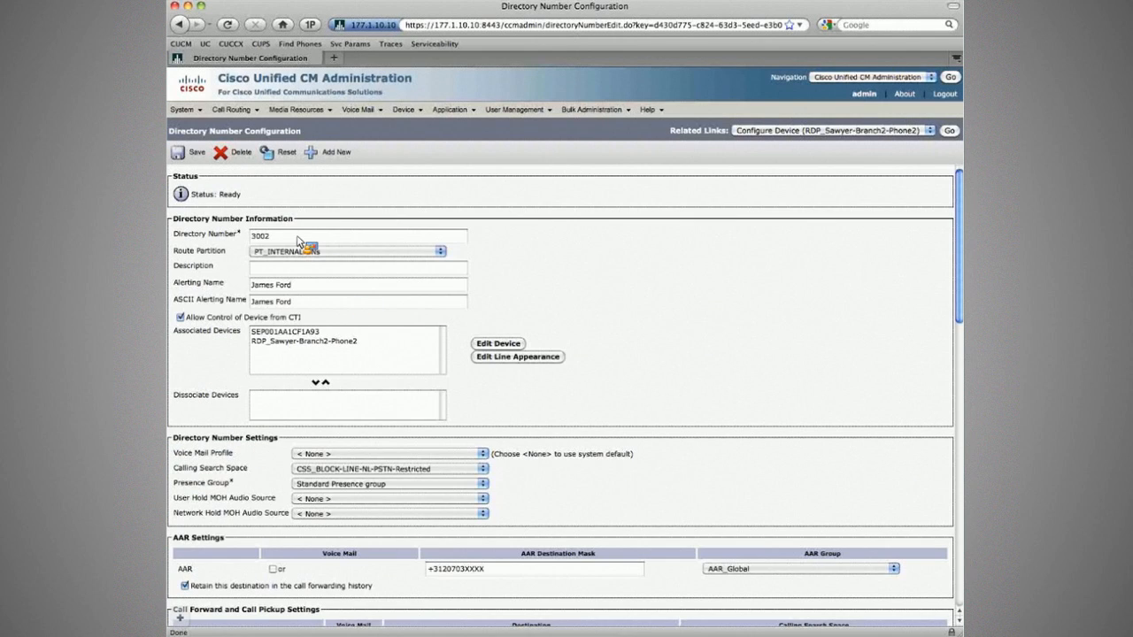
Confirm directory number 3002 and go back to the RDP_Sawyer-Branch2-Phone2 profile.
{"action": "left_click", "coordinate": [301, 237]}
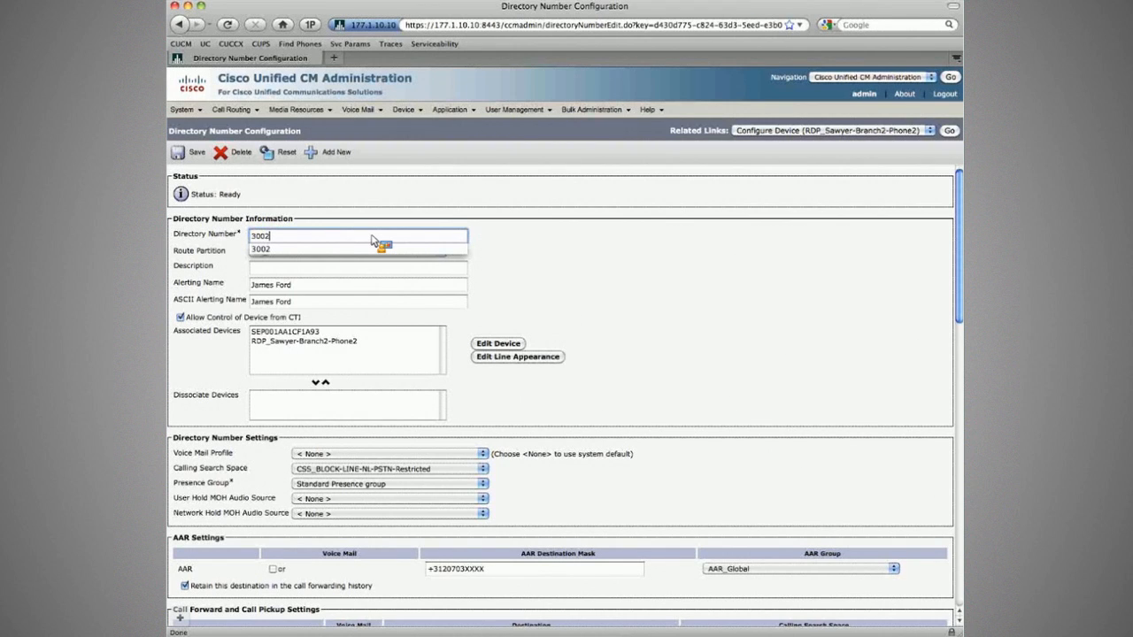
{"action": "key", "text": "Tab"}
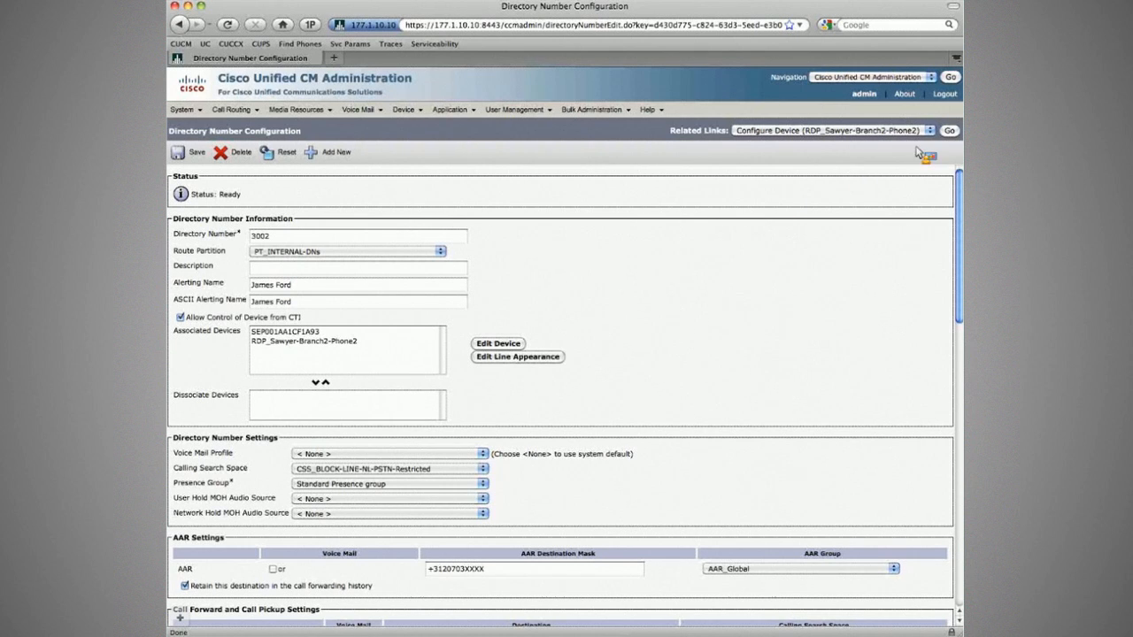
{"action": "left_click", "coordinate": [949, 131]}
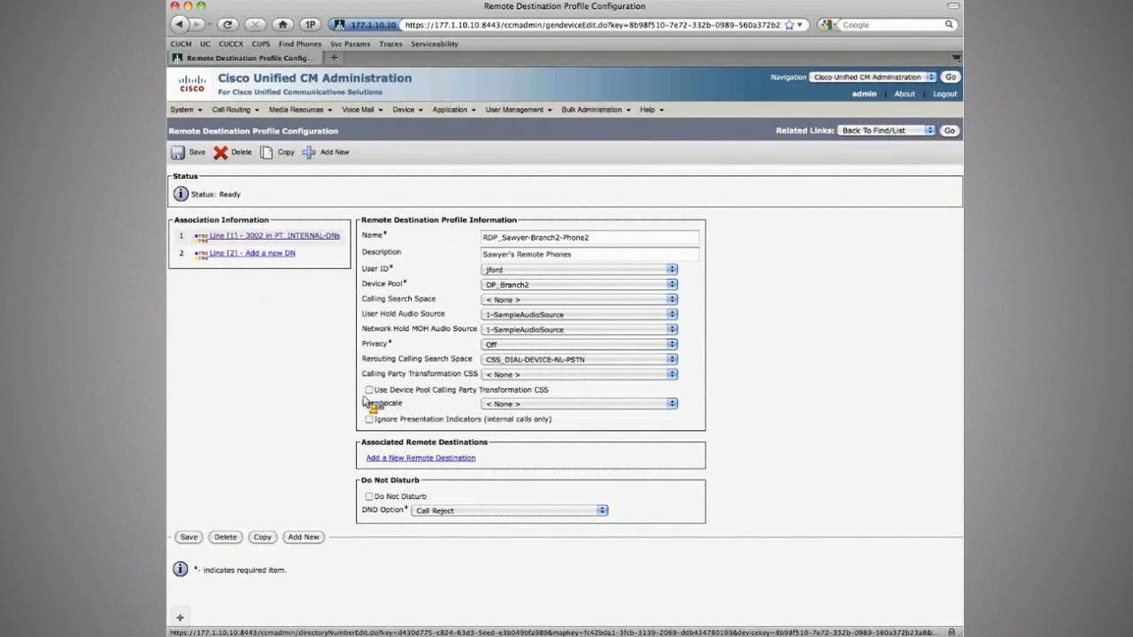
Add a new remote destination named for the user's mobile, pasting its number from the workbook without spaces.
{"action": "left_click", "coordinate": [421, 459]}
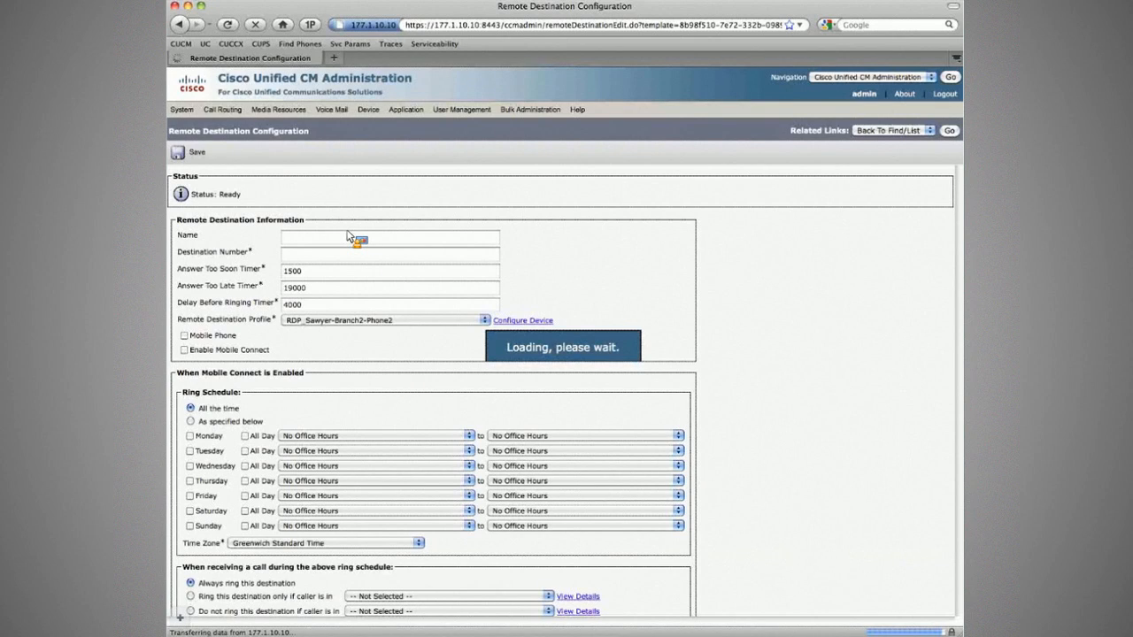
{"action": "left_click", "coordinate": [348, 237]}
{"action": "type", "text": "Ju"}
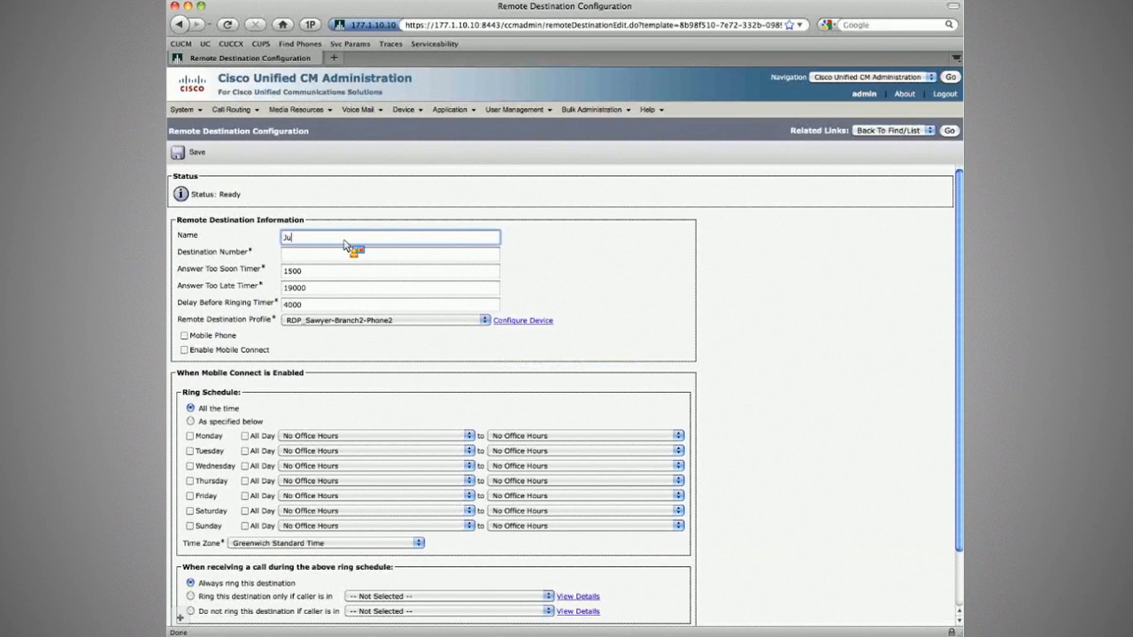
{"action": "key", "text": "BackSpace"}
{"action": "key", "text": "BackSpace"}
{"action": "type", "text": "Sawyer"}
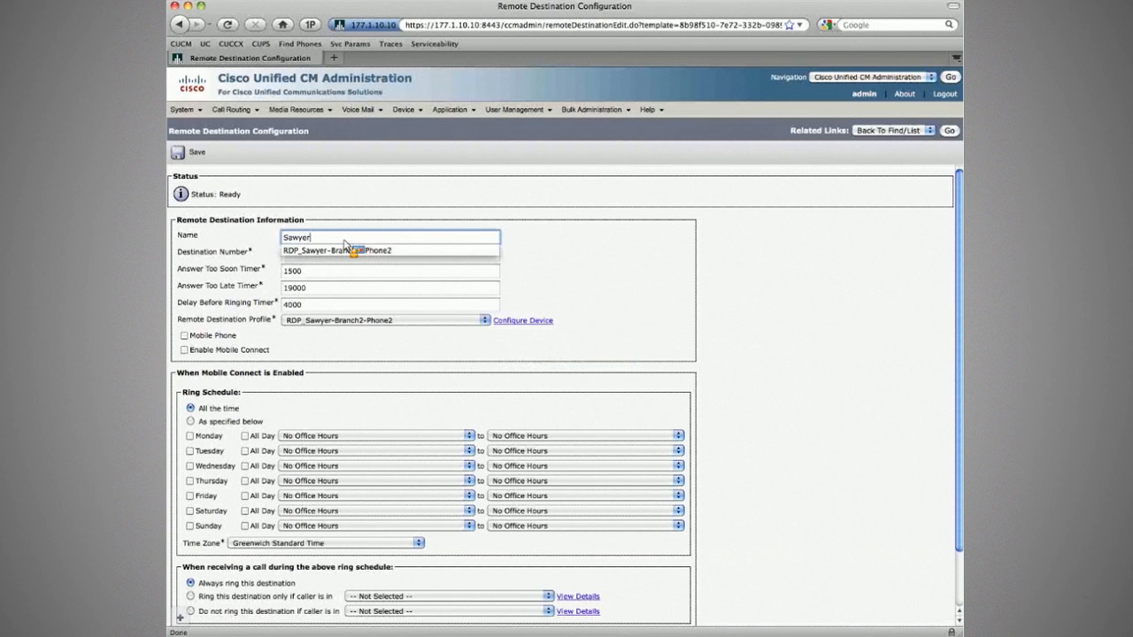
{"action": "type", "text": "'s Mobile"}
{"action": "key", "text": "Tab"}
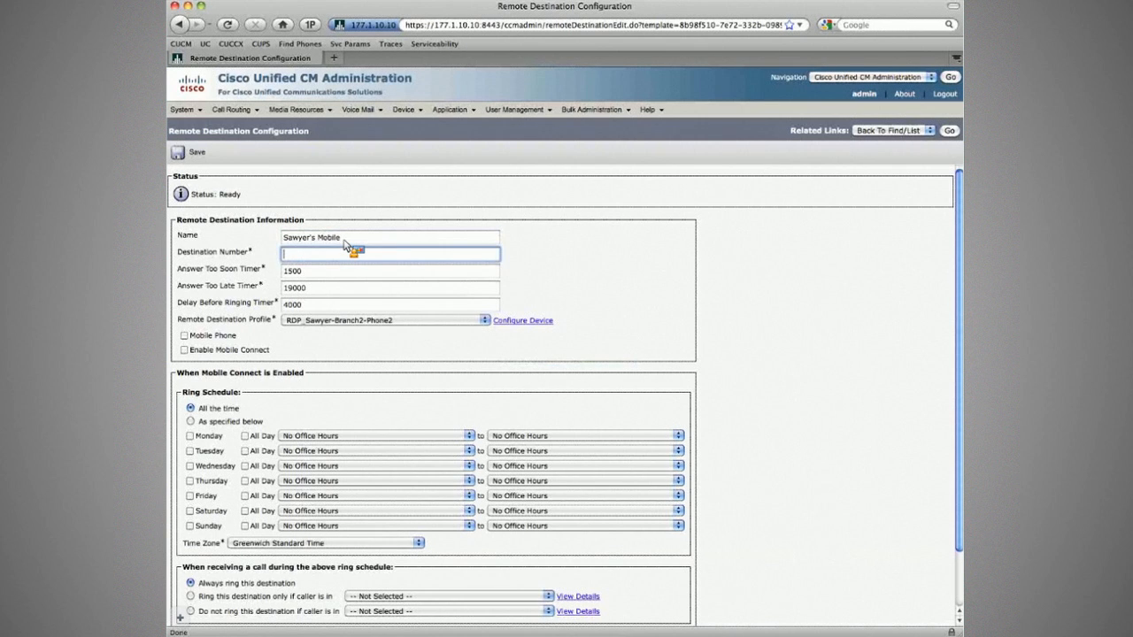
{"action": "key", "text": "super+Tab"}
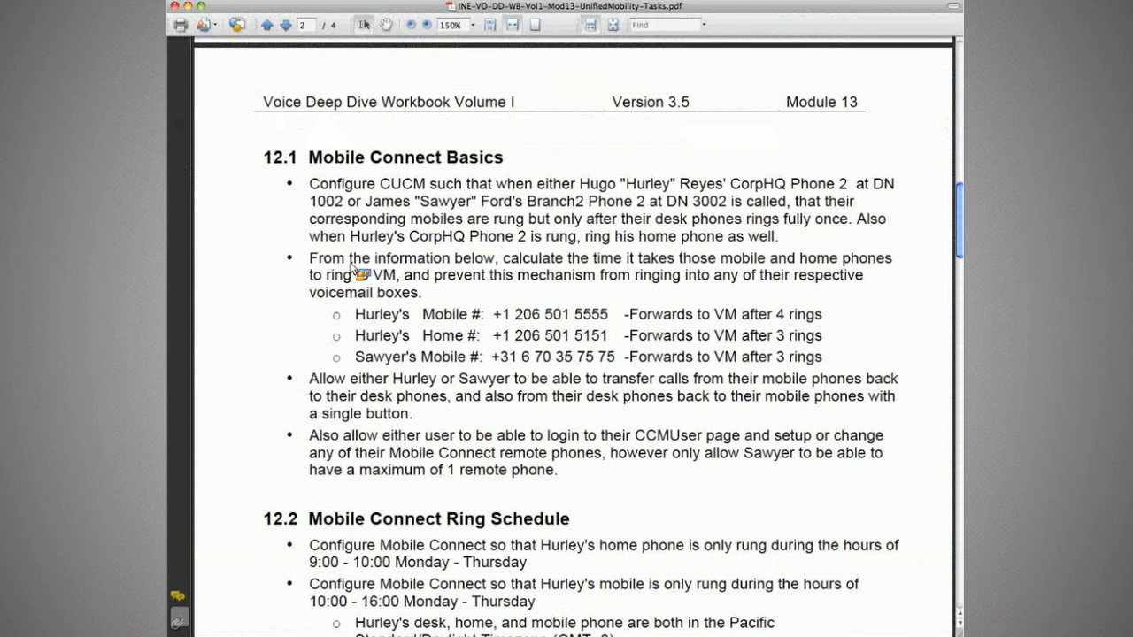
{"action": "key", "text": "super+Tab"}
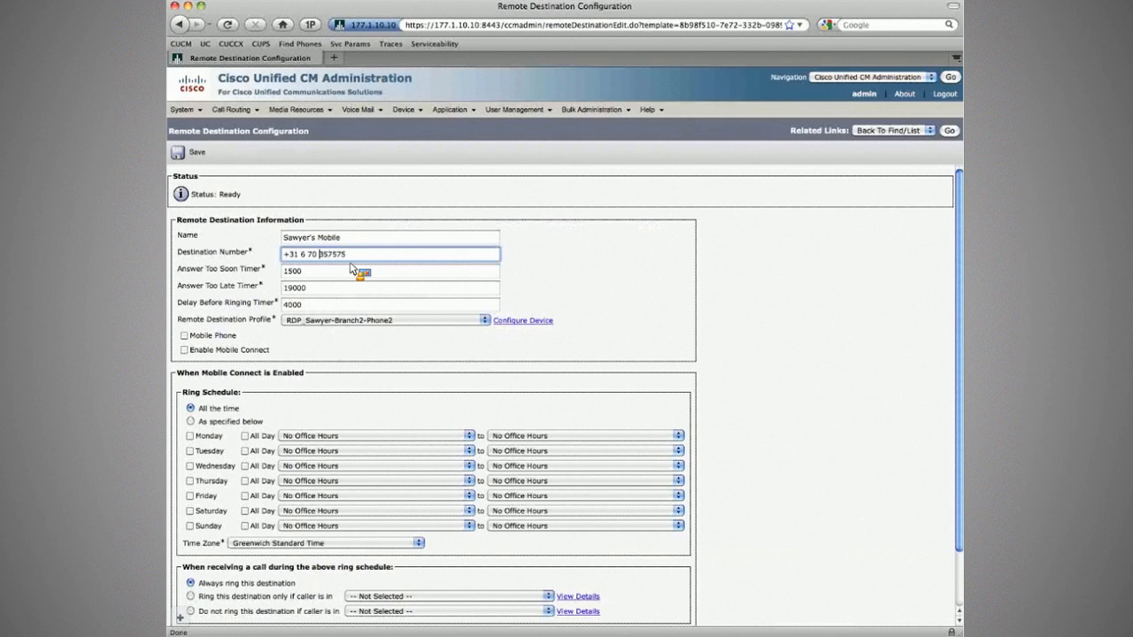
{"action": "key", "text": "BackSpace"}
{"action": "key", "text": "Left"}
{"action": "key", "text": "Left"}
{"action": "key", "text": "BackSpace"}
{"action": "key", "text": "Left"}
{"action": "key", "text": "BackSpace"}
Set Answer Too Late Timer to 11000, tick Mobile Phone and Enable Mobile Connect, and save.
{"action": "key", "text": "Tab"}
{"action": "key", "text": "Tab"}
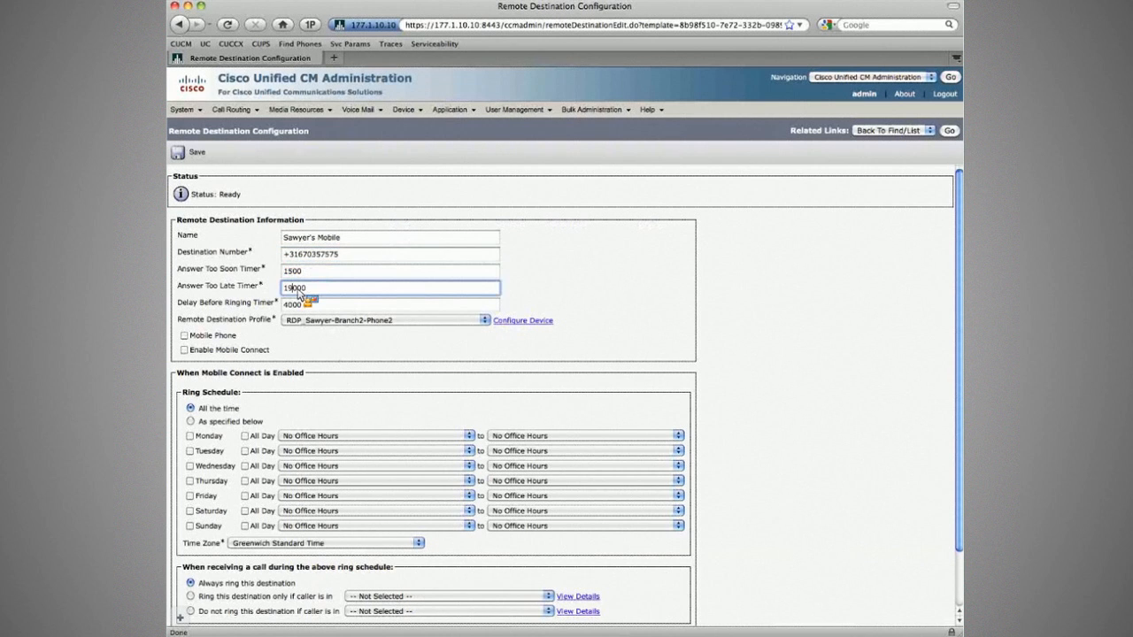
{"action": "key", "text": "super+Tab"}
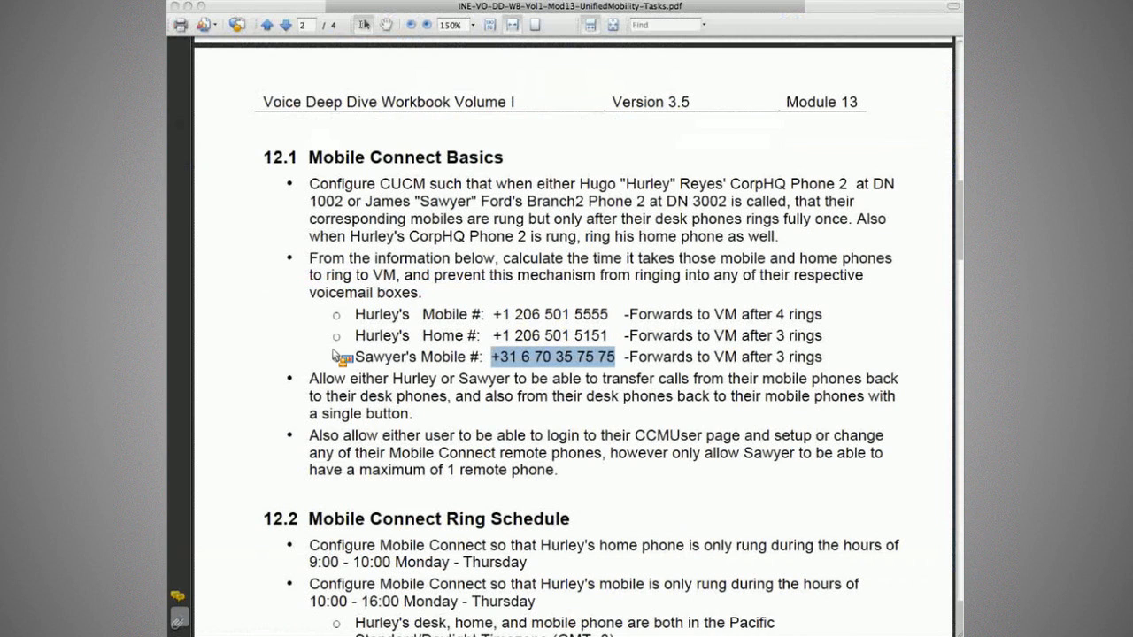
{"action": "key", "text": "super+Tab"}
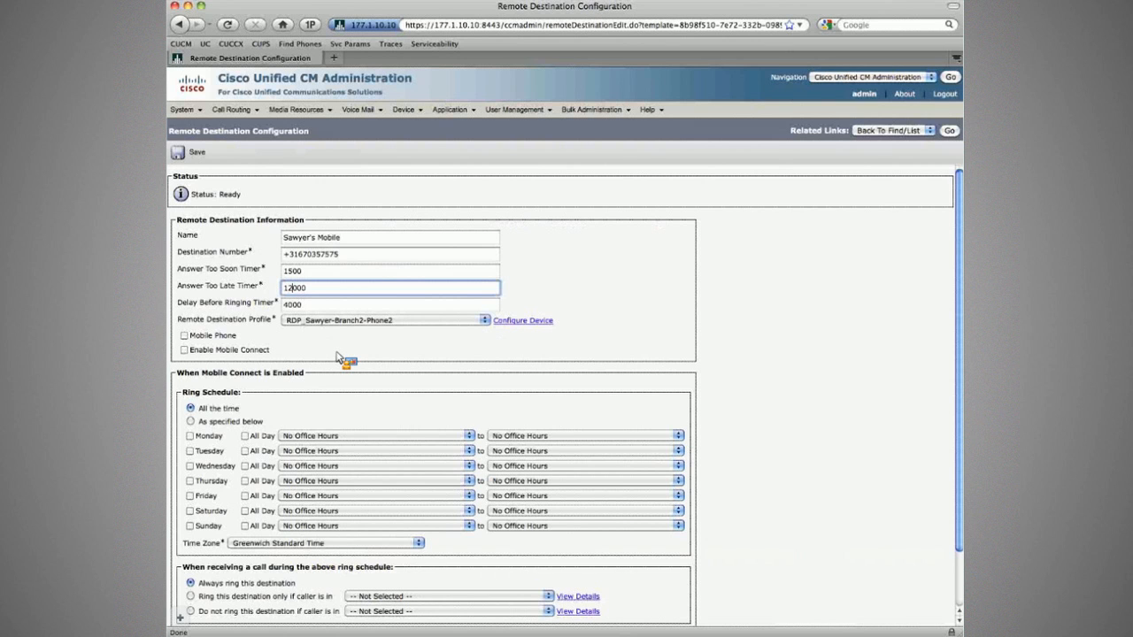
{"action": "type", "text": "11000"}
{"action": "key", "text": "Tab"}
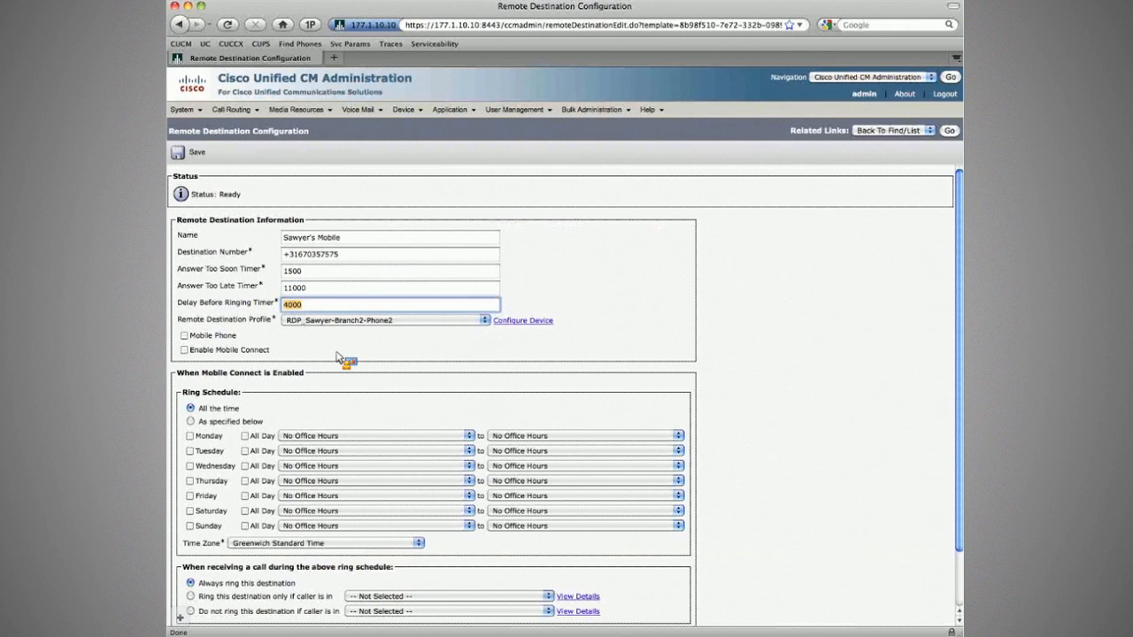
{"action": "key", "text": "Tab"}
{"action": "key", "text": "Tab"}
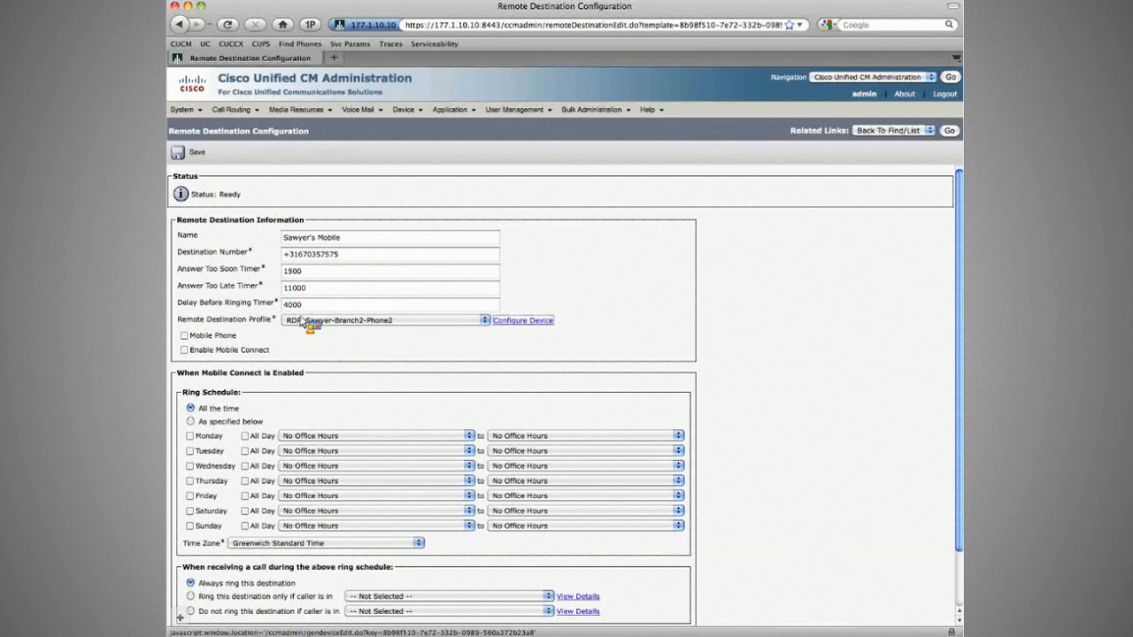
{"action": "key", "text": "shift+Tab"}
{"action": "key", "text": "shift+Tab"}
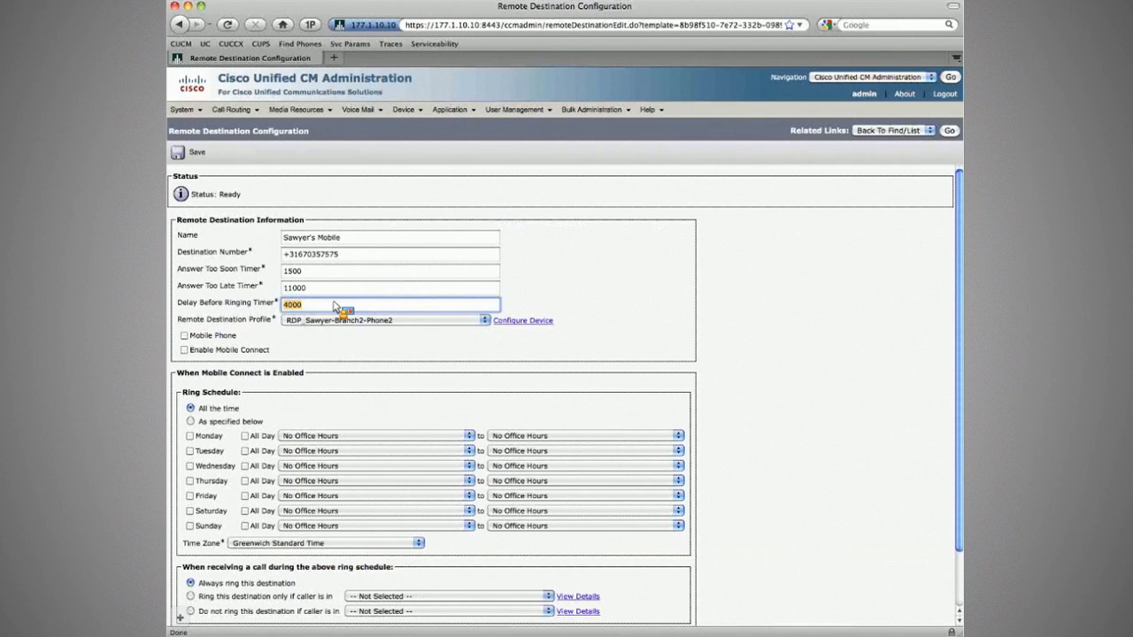
{"action": "left_click", "coordinate": [185, 337]}
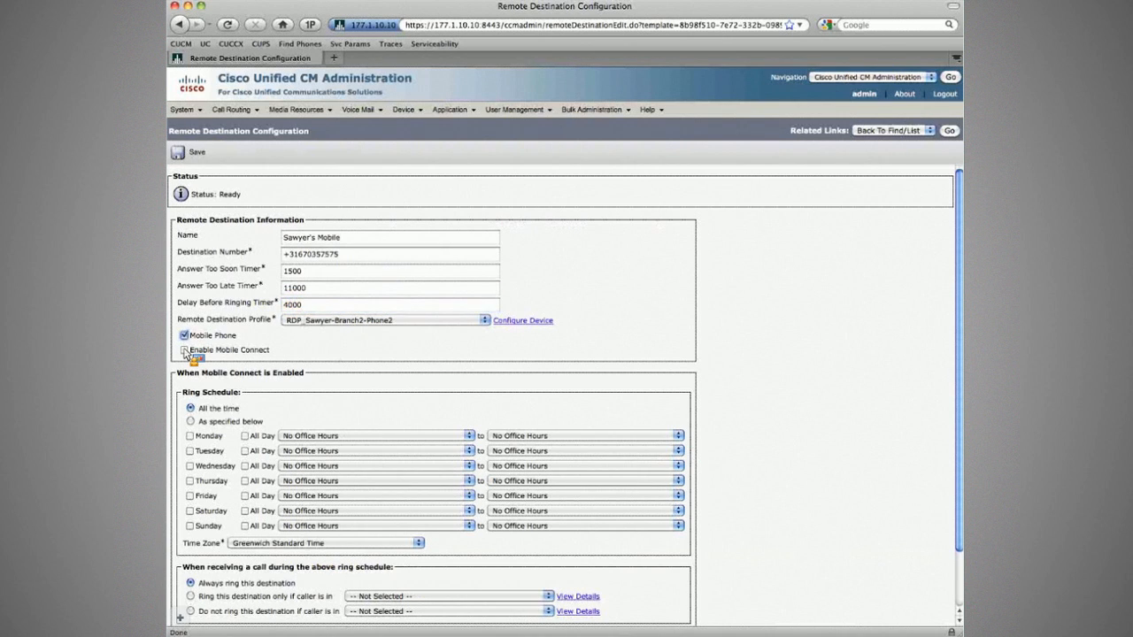
{"action": "left_click", "coordinate": [184, 351]}
{"action": "left_click", "coordinate": [190, 154]}
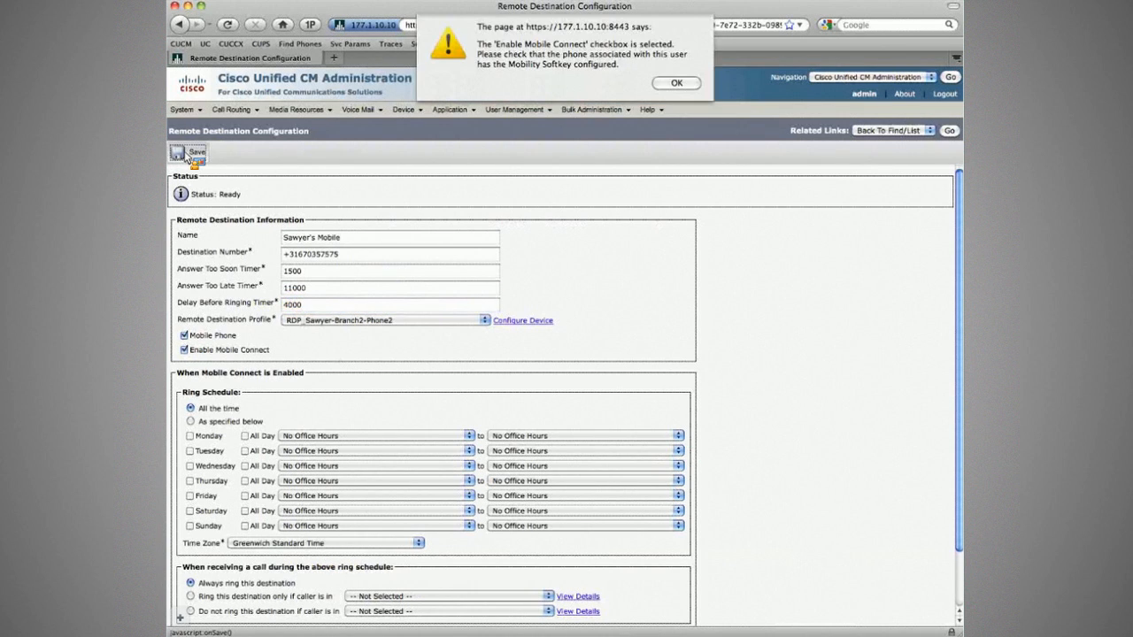
{"action": "key", "text": "Return"}
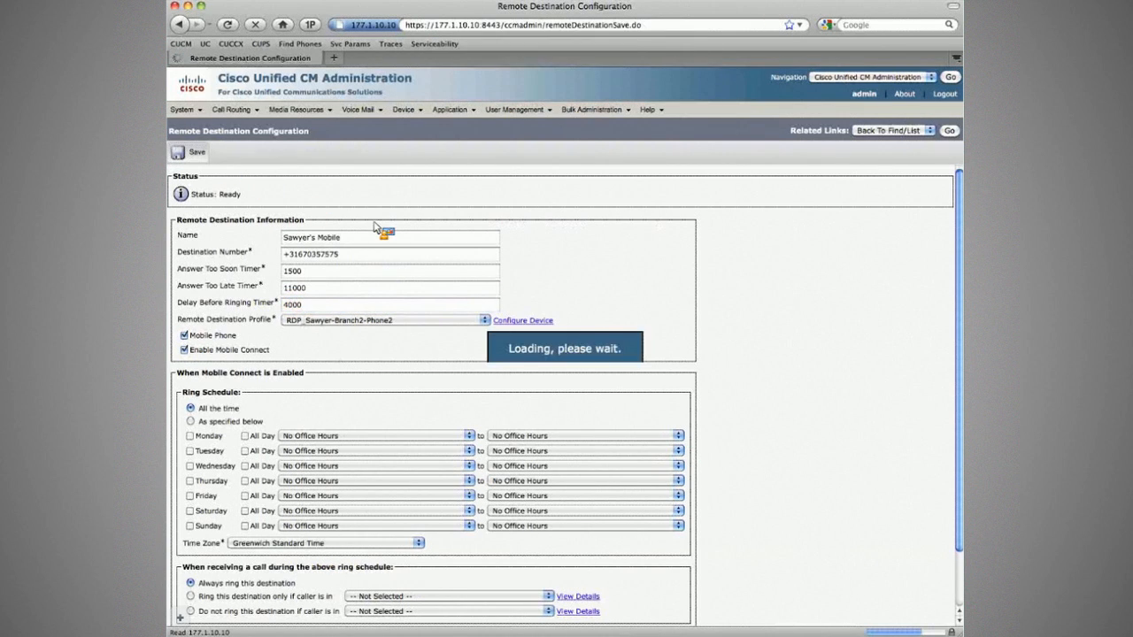
Save the remote destination again and return to the remote destinations list.
{"action": "left_click", "coordinate": [200, 157]}
{"action": "key", "text": "Return"}
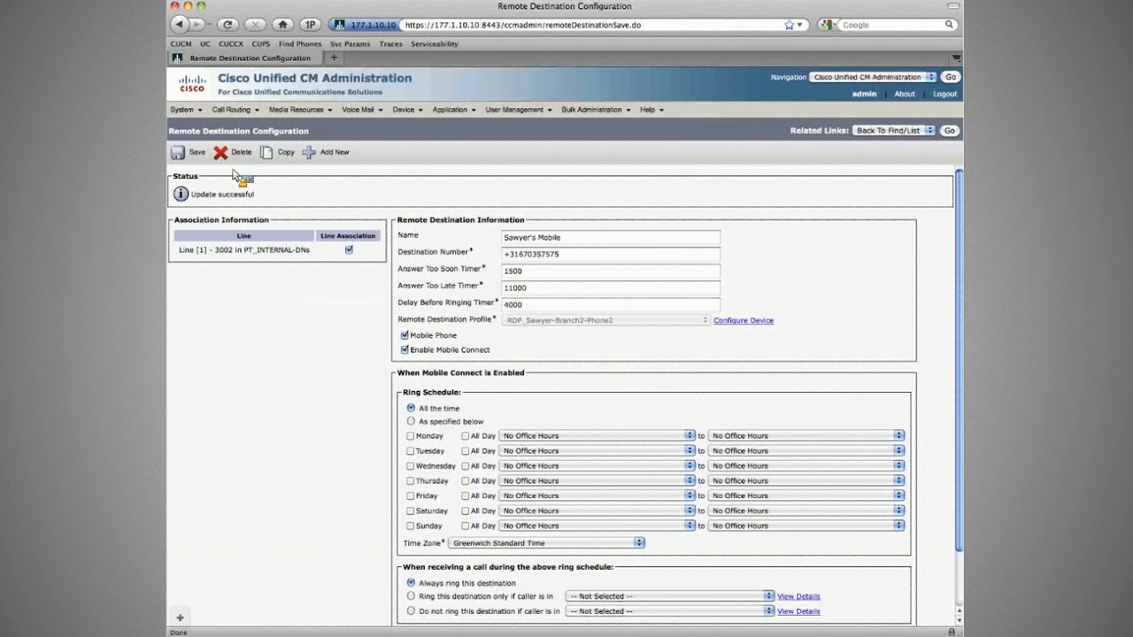
{"action": "left_click", "coordinate": [949, 131]}
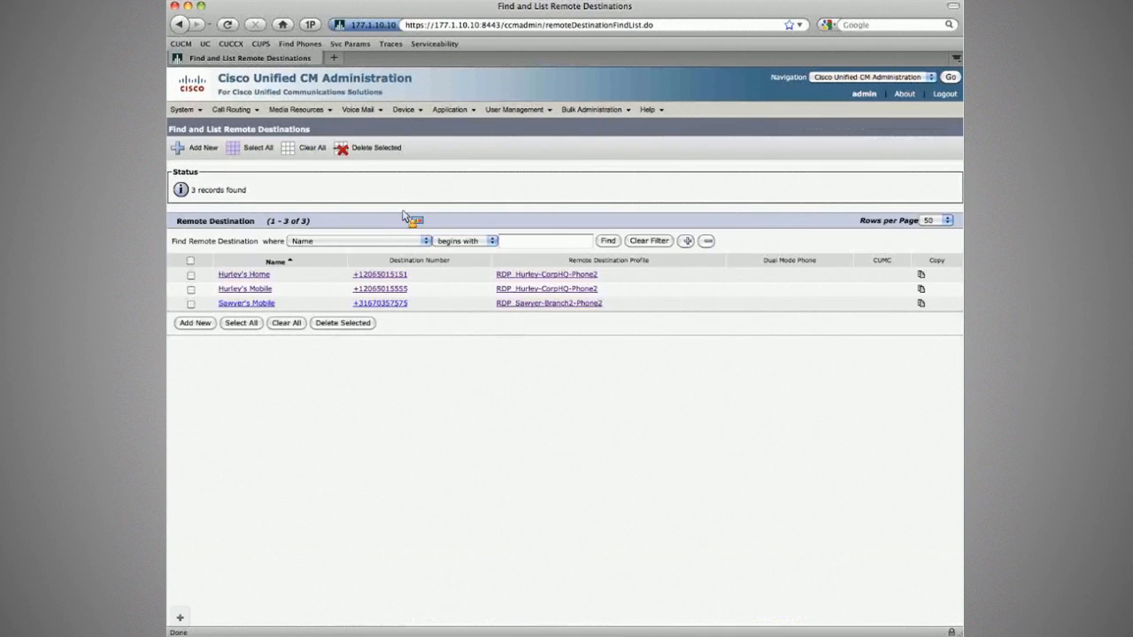
Review the remote destination profiles list, then bring up the list of phones.
{"action": "mouse_move", "coordinate": [407, 111]}
{"action": "mouse_move", "coordinate": [415, 221]}
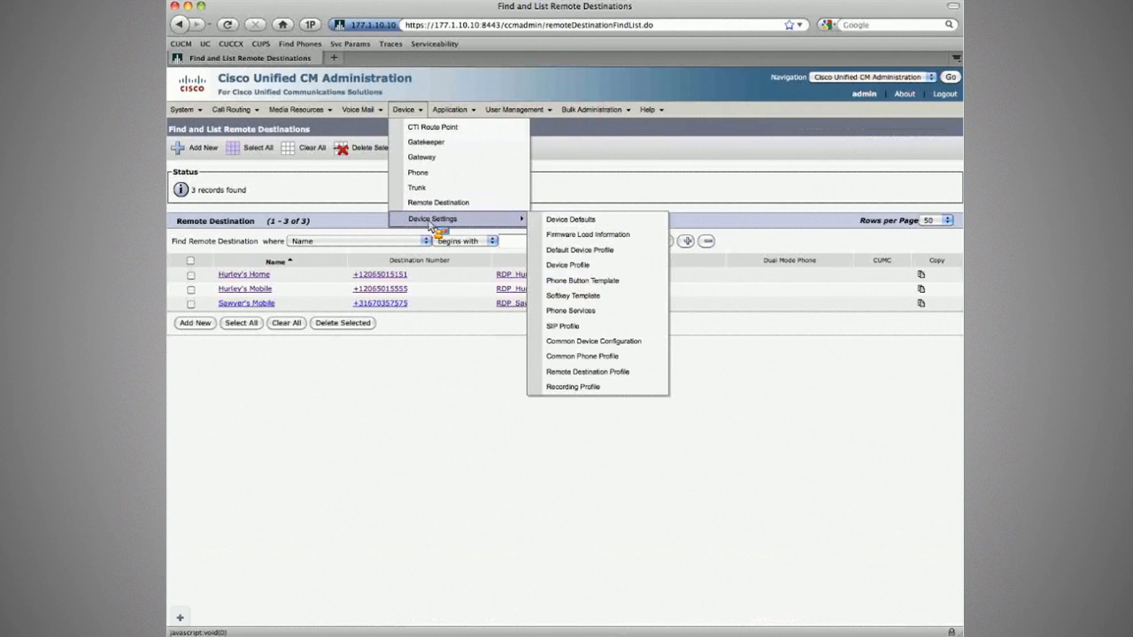
{"action": "left_click", "coordinate": [573, 374]}
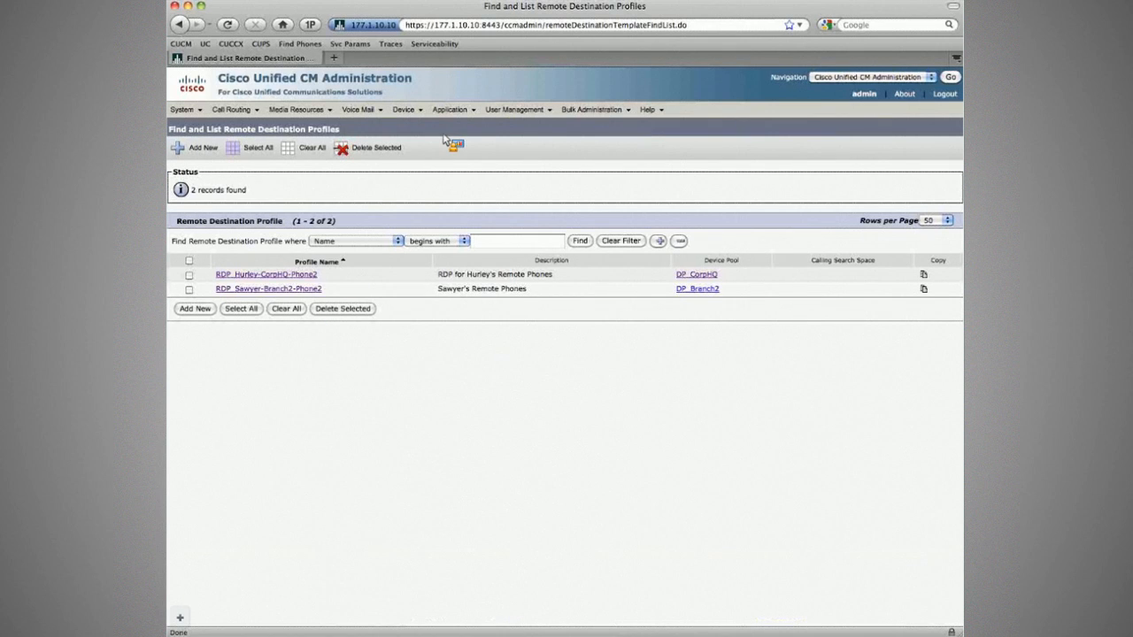
{"action": "left_click", "coordinate": [418, 173]}
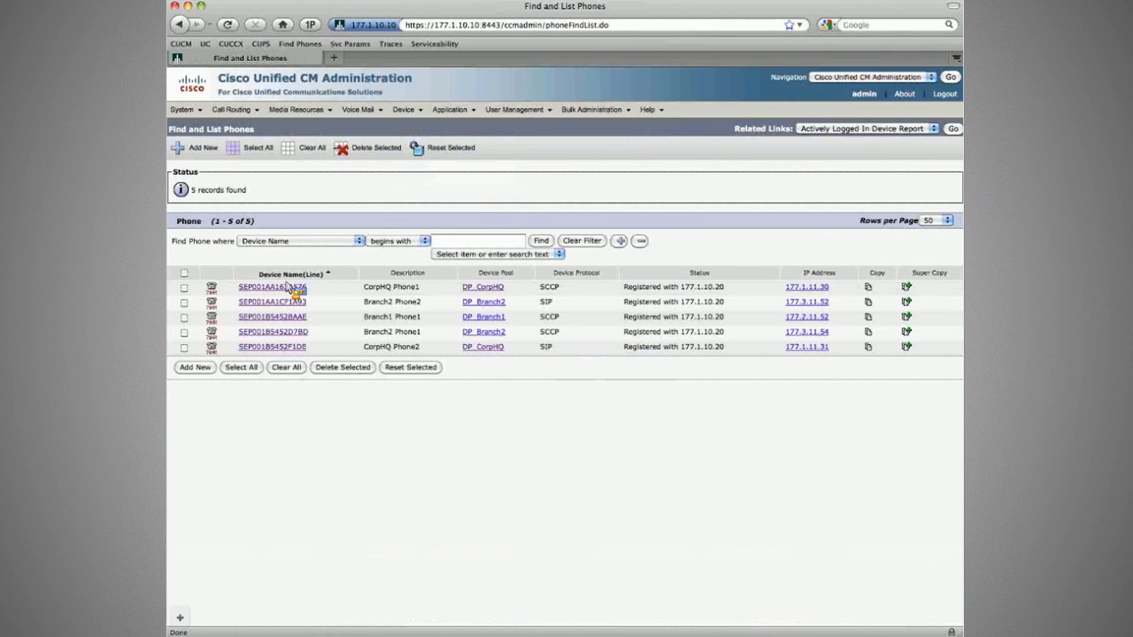
Open CorpHQ Phone2 and set its Owner User ID to the CorpHQ Phone2 user.
{"action": "left_click", "coordinate": [285, 348]}
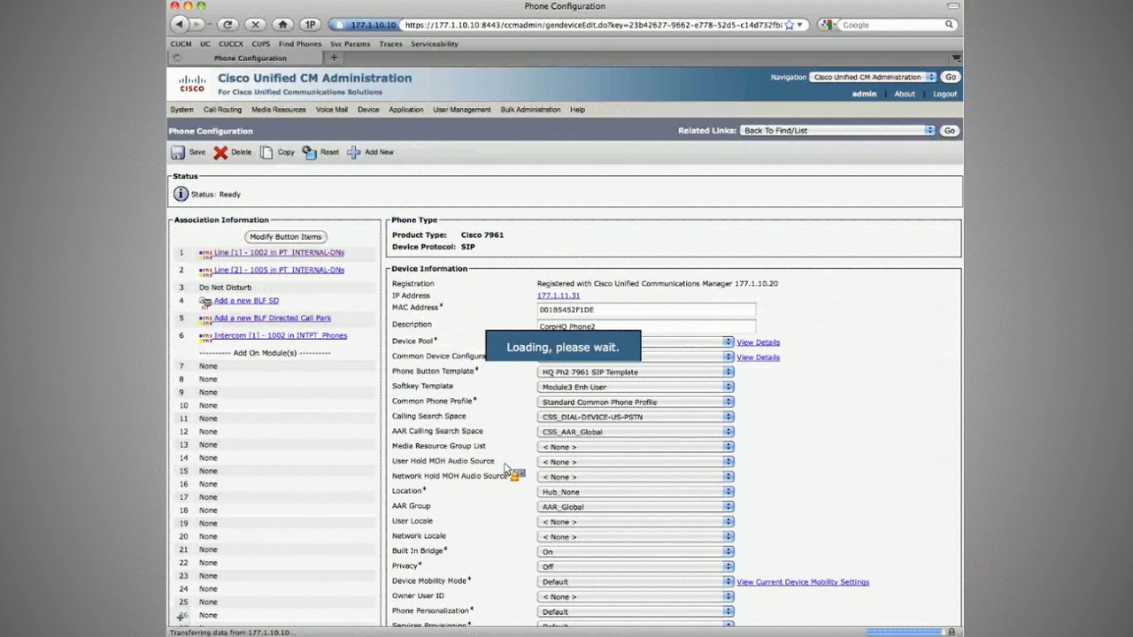
{"action": "scroll", "coordinate": [509, 471], "scroll_direction": "down", "scroll_amount": 3}
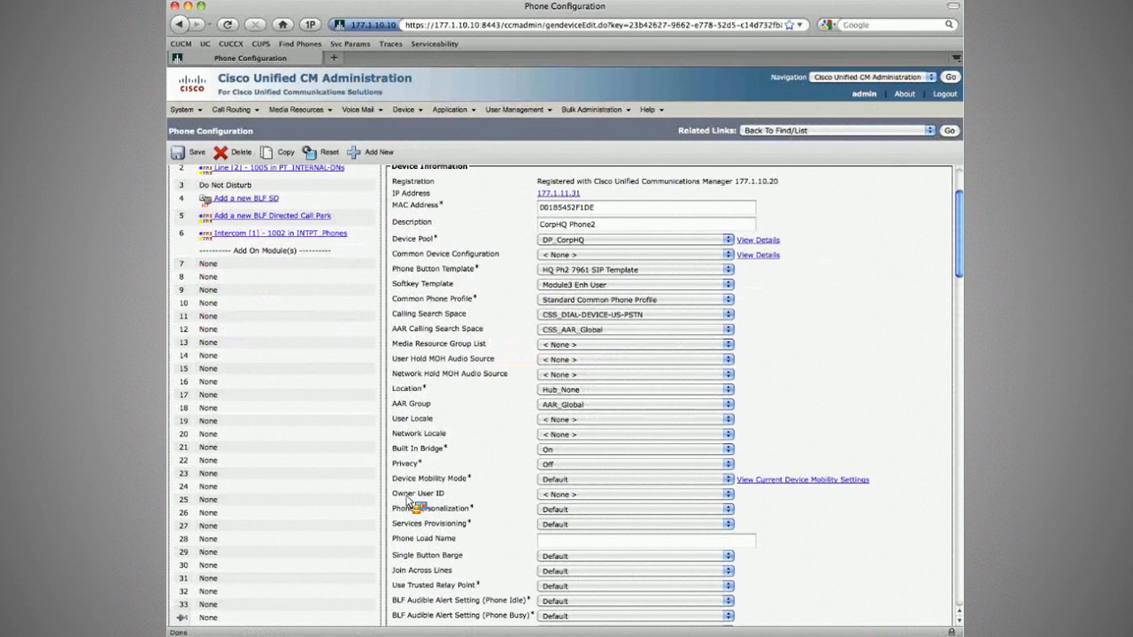
{"action": "left_click", "coordinate": [540, 494]}
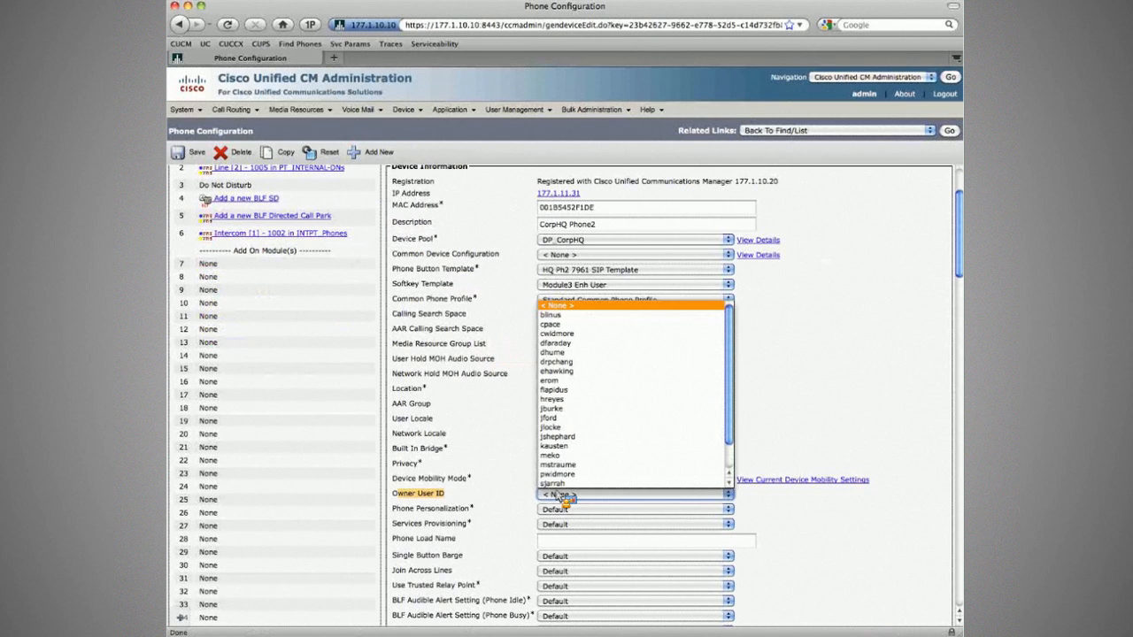
{"action": "left_click", "coordinate": [541, 495]}
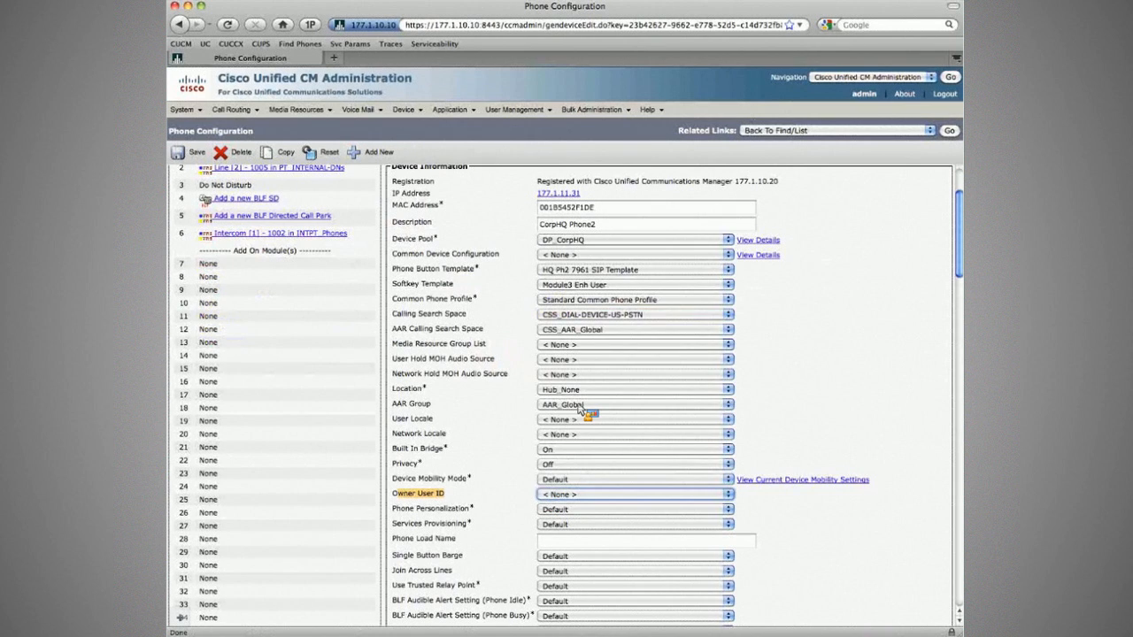
{"action": "scroll", "coordinate": [577, 426], "scroll_direction": "up", "scroll_amount": 1}
{"action": "left_click", "coordinate": [571, 517]}
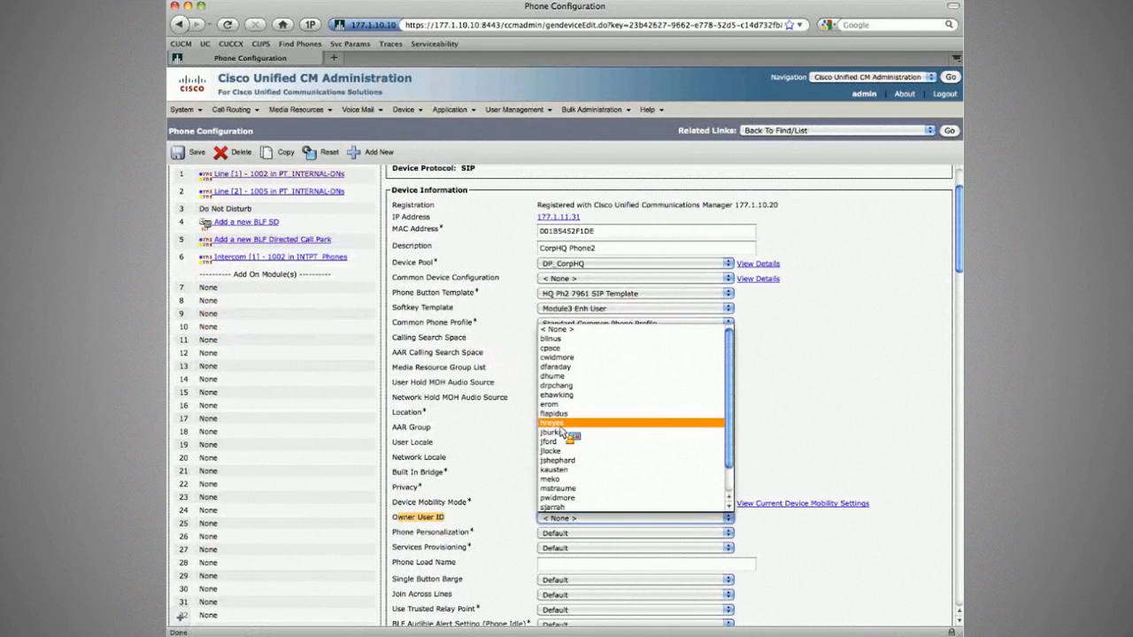
{"action": "left_click", "coordinate": [559, 425]}
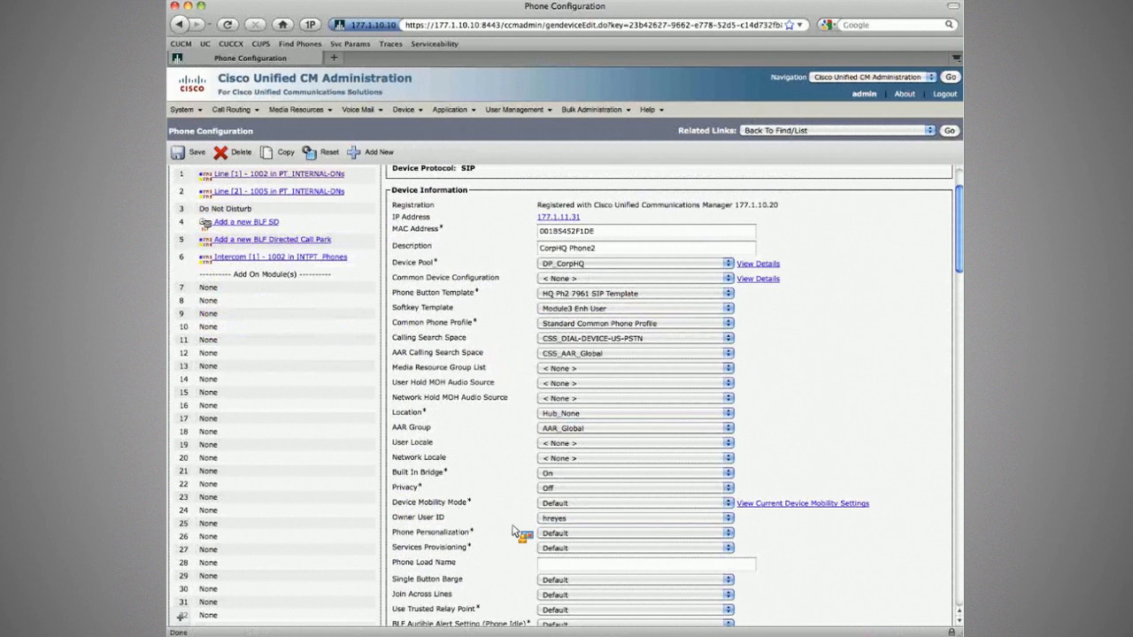
Save CorpHQ Phone2, reset it to apply the change, and return to the phone list.
{"action": "scroll", "coordinate": [516, 531], "scroll_direction": "down", "scroll_amount": 3}
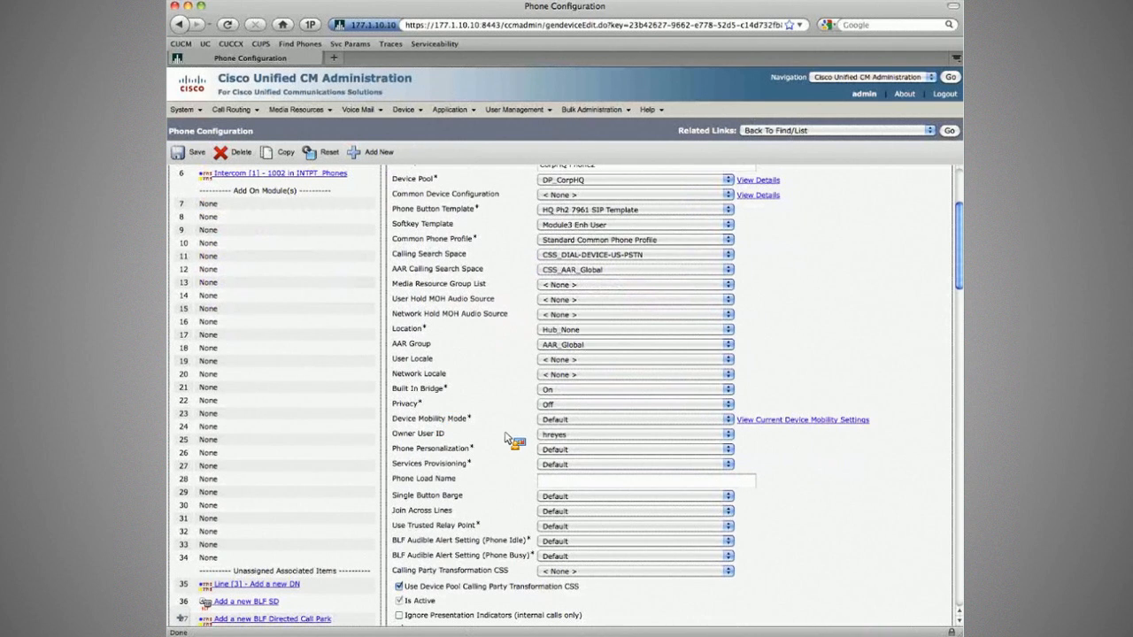
{"action": "scroll", "coordinate": [509, 438], "scroll_direction": "down", "scroll_amount": 3}
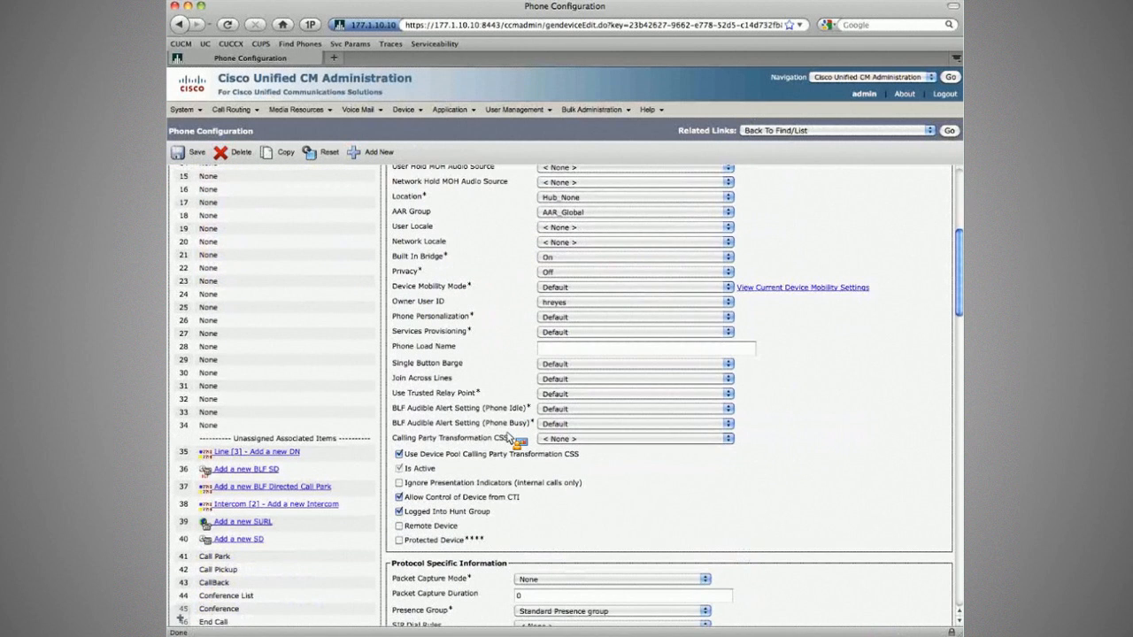
{"action": "scroll", "coordinate": [509, 438], "scroll_direction": "down", "scroll_amount": 3}
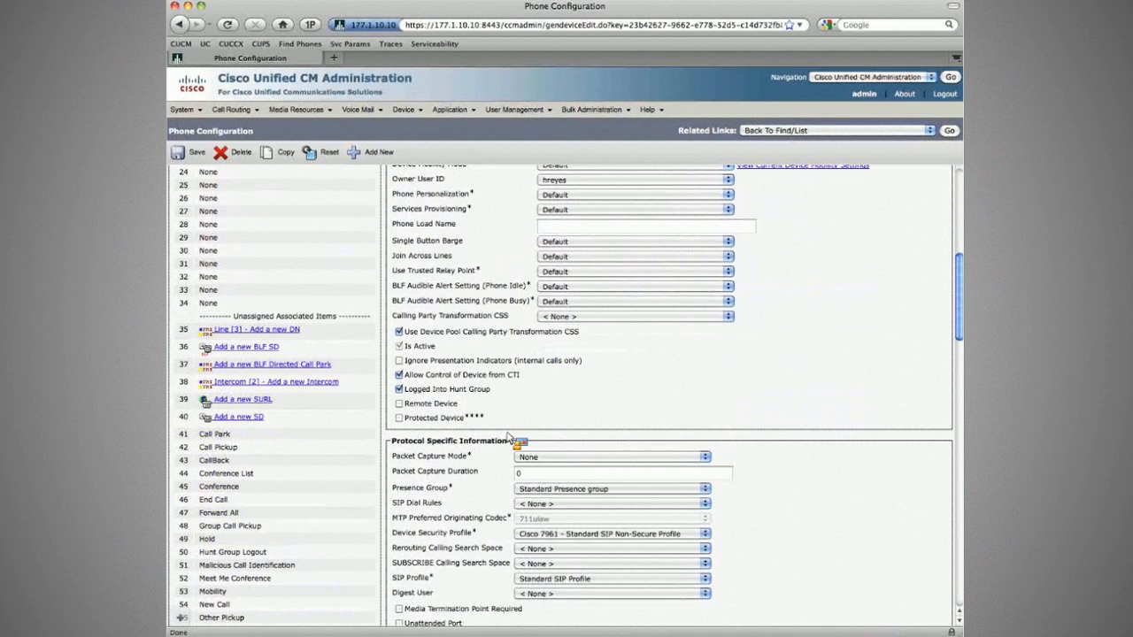
{"action": "scroll", "coordinate": [509, 438], "scroll_direction": "down", "scroll_amount": 15}
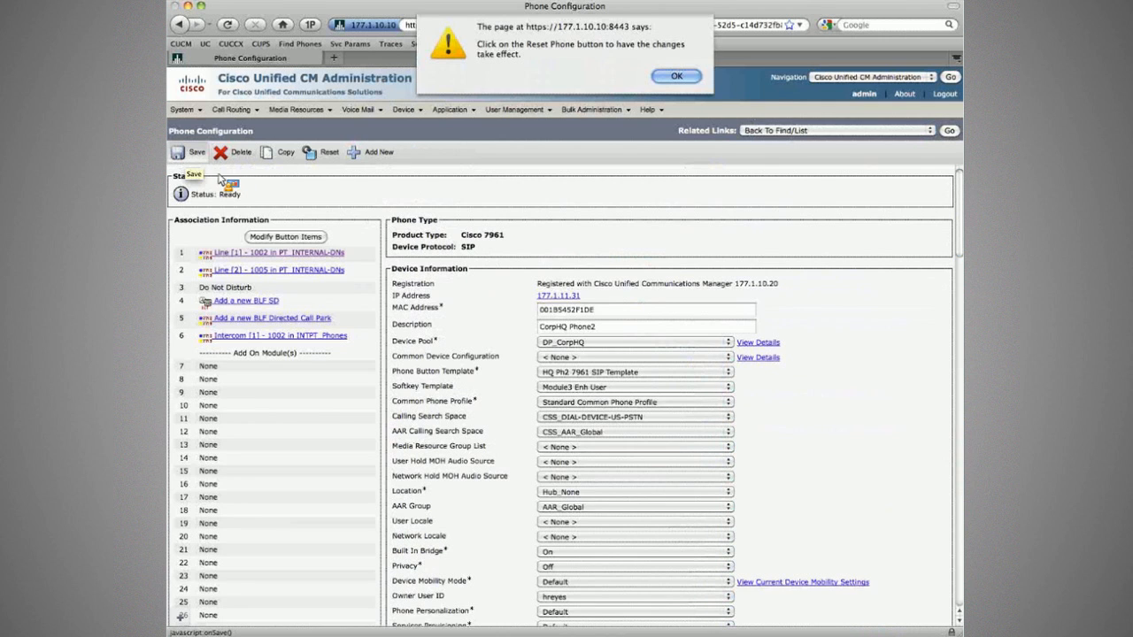
{"action": "key", "text": "Return"}
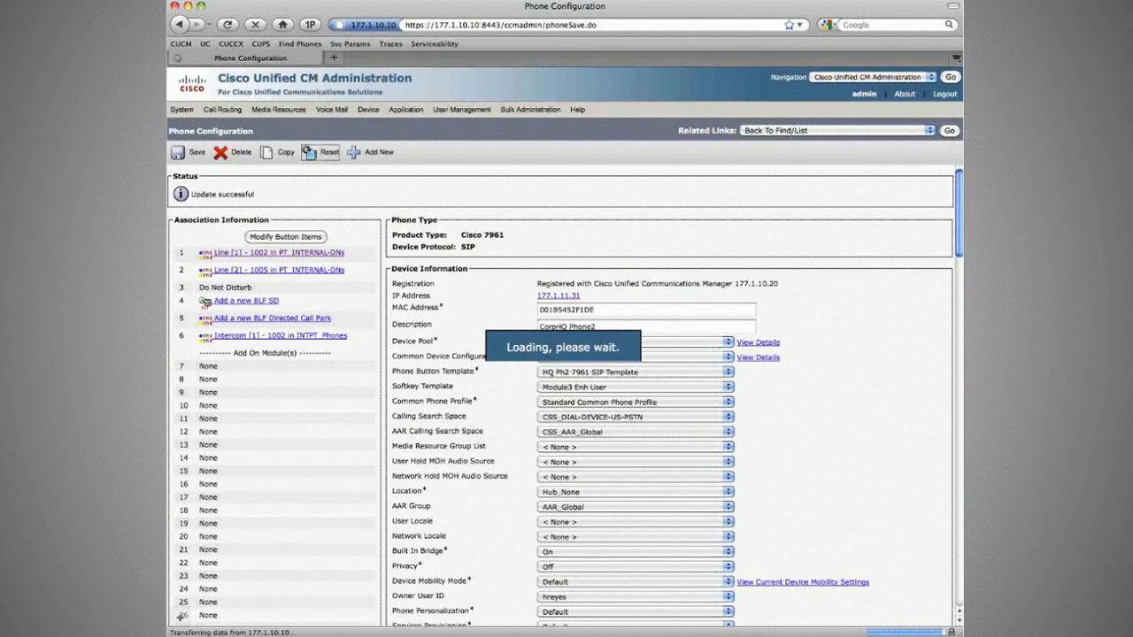
{"action": "left_click", "coordinate": [327, 153]}
{"action": "left_click", "coordinate": [413, 109]}
{"action": "key", "text": "super+w"}
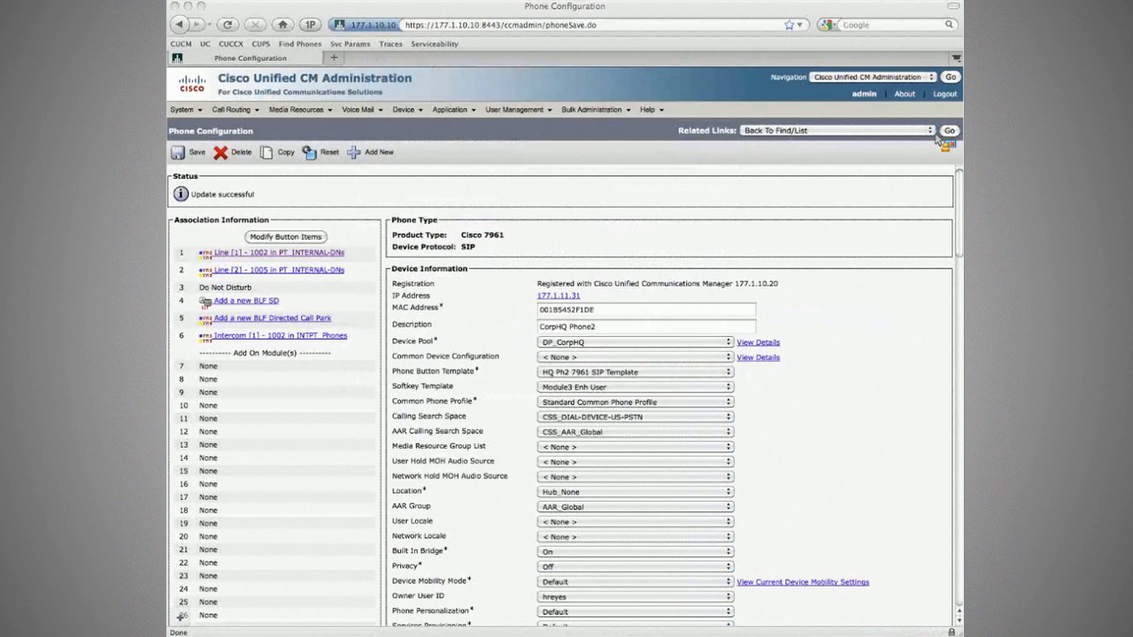
{"action": "left_click", "coordinate": [948, 131]}
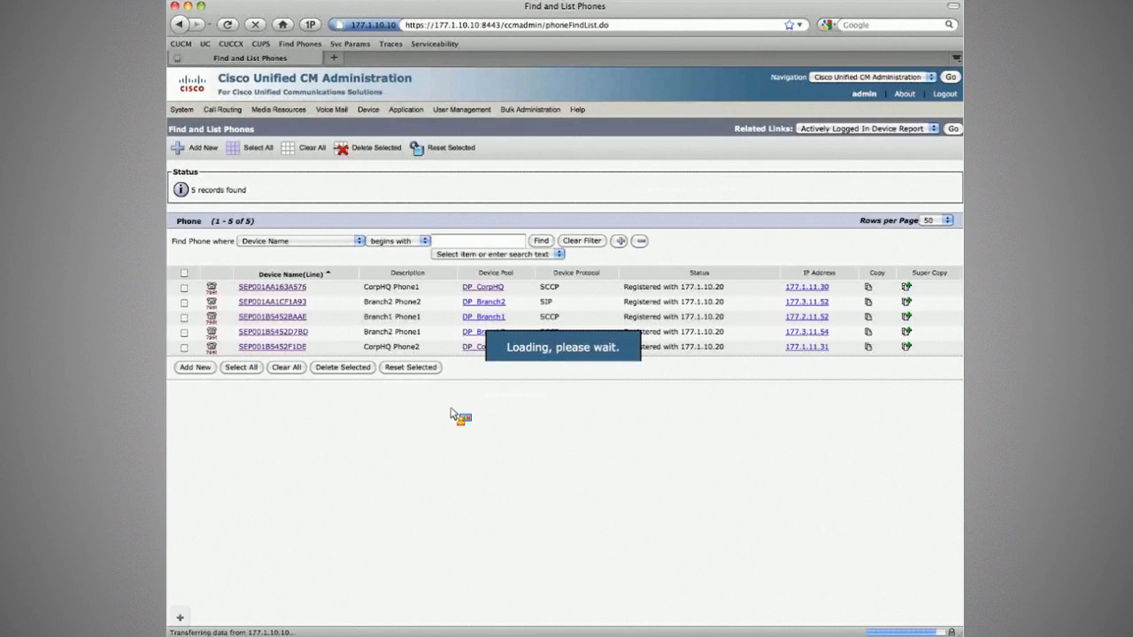
Make the Branch2 Phone2 user owner of Branch2 Phone2, save, and close the reset window.
{"action": "left_click", "coordinate": [389, 305]}
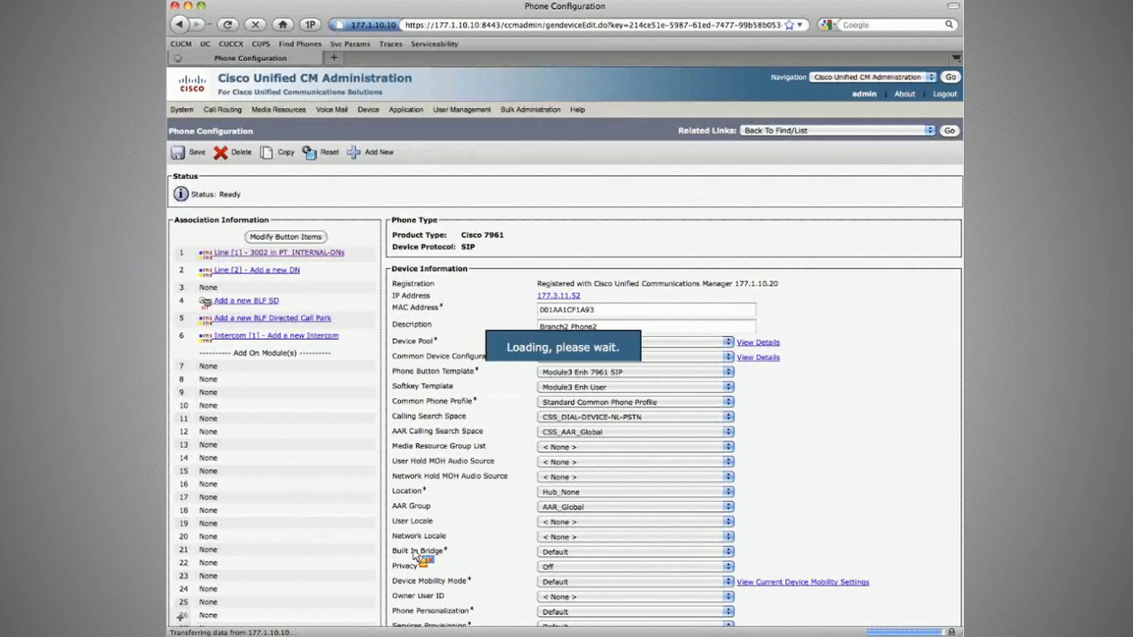
{"action": "left_click", "coordinate": [580, 597]}
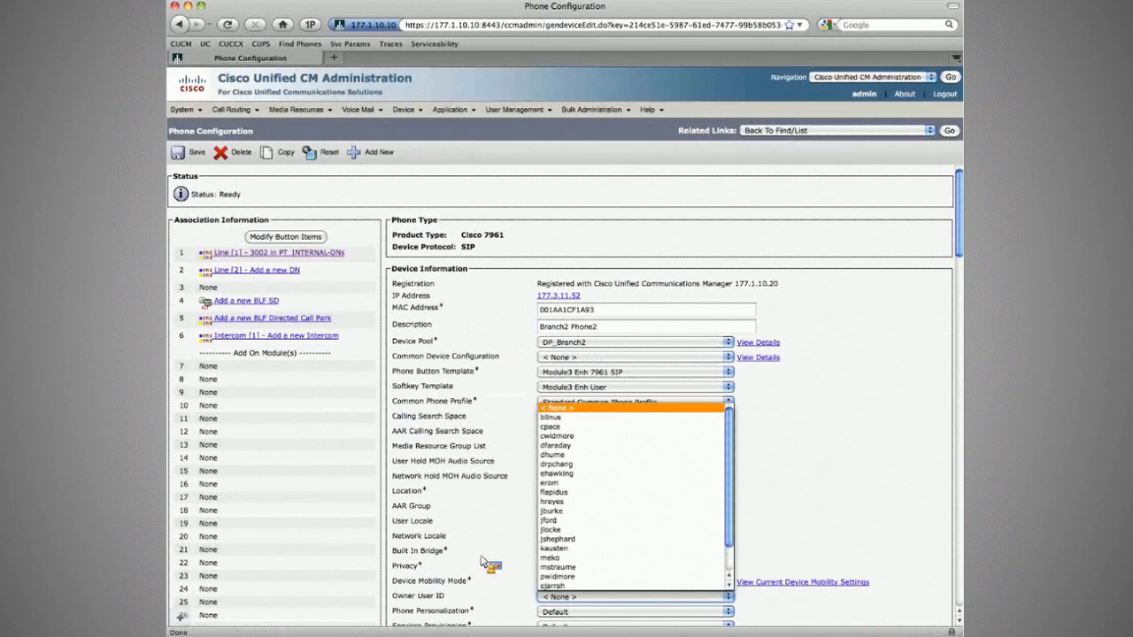
{"action": "left_click", "coordinate": [580, 566]}
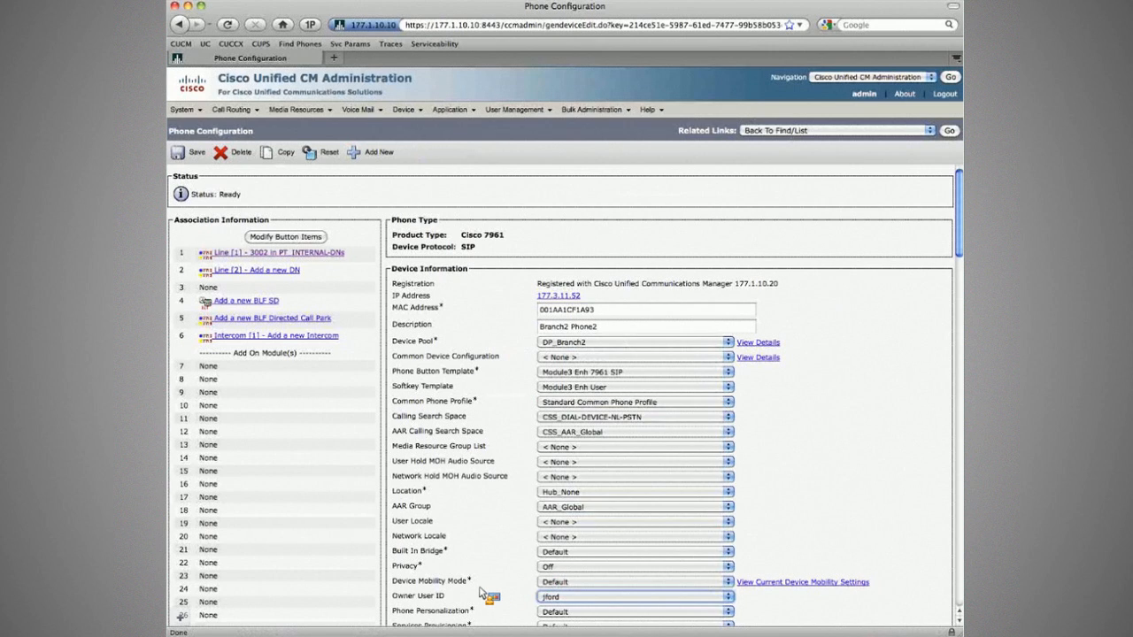
{"action": "left_click", "coordinate": [192, 153]}
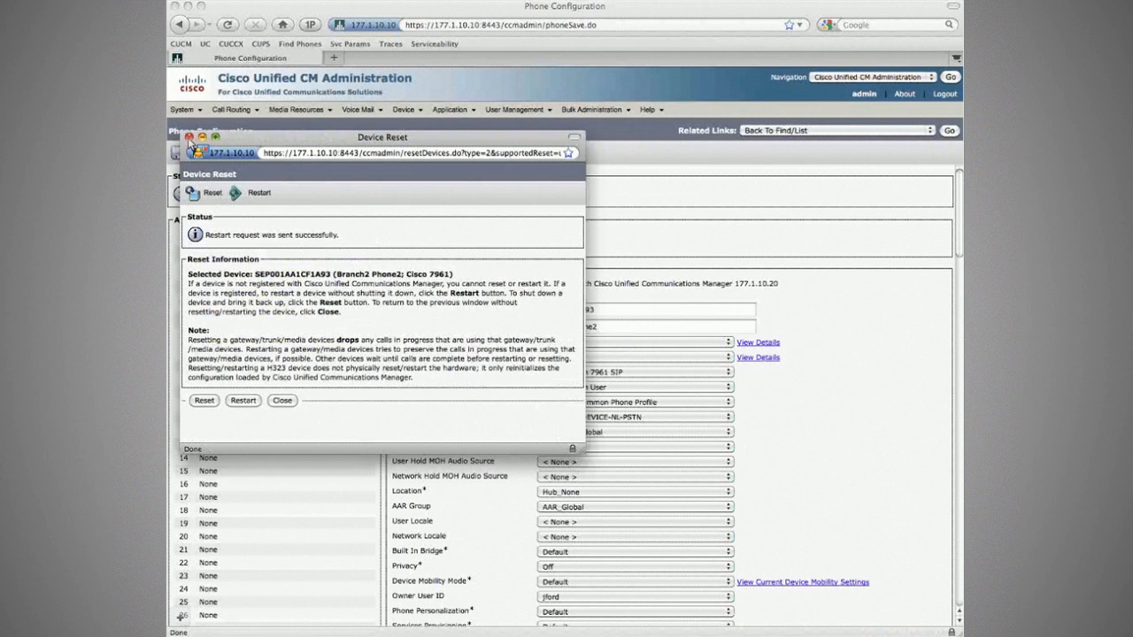
{"action": "left_click", "coordinate": [189, 138]}
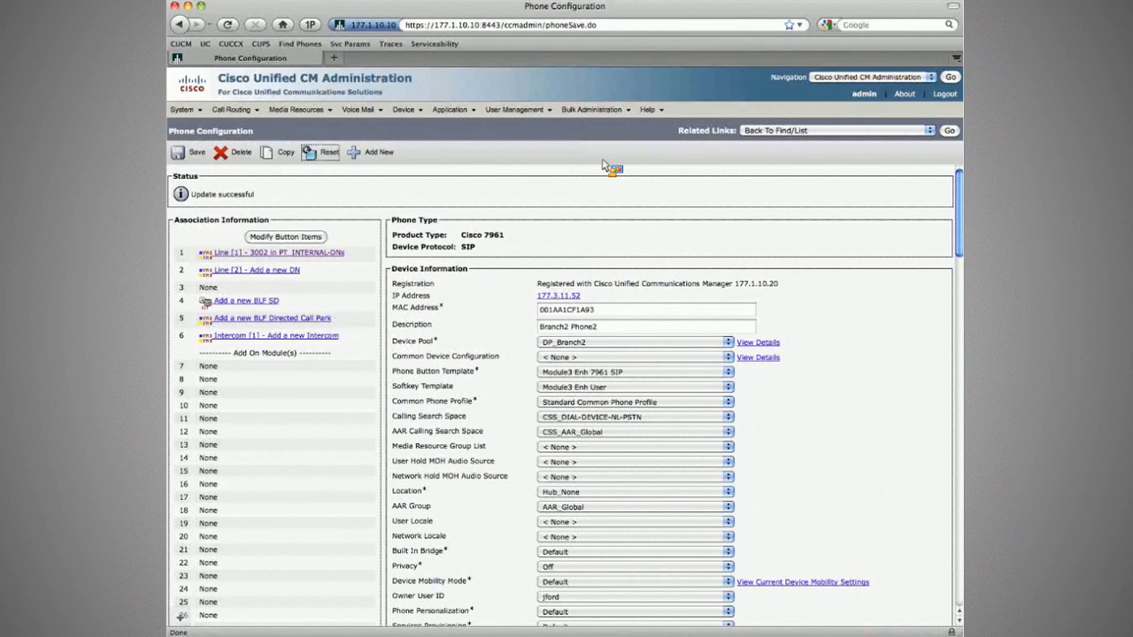
Search End Users for the Branch2 Phone2 user and open that user's configuration.
{"action": "left_click", "coordinate": [518, 175]}
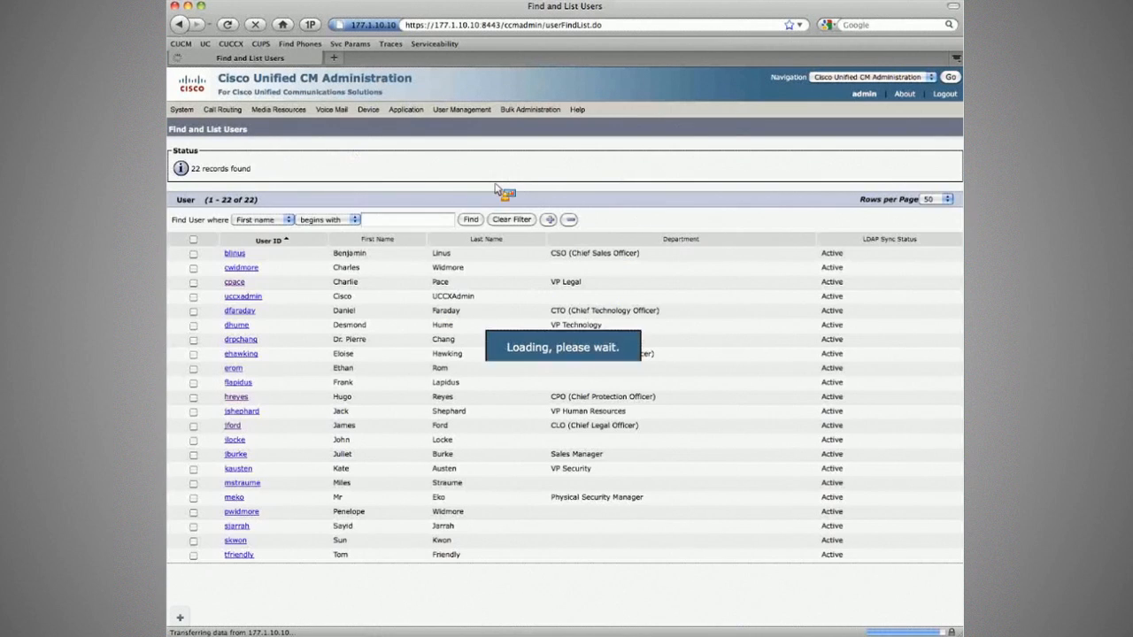
{"action": "left_click", "coordinate": [388, 221]}
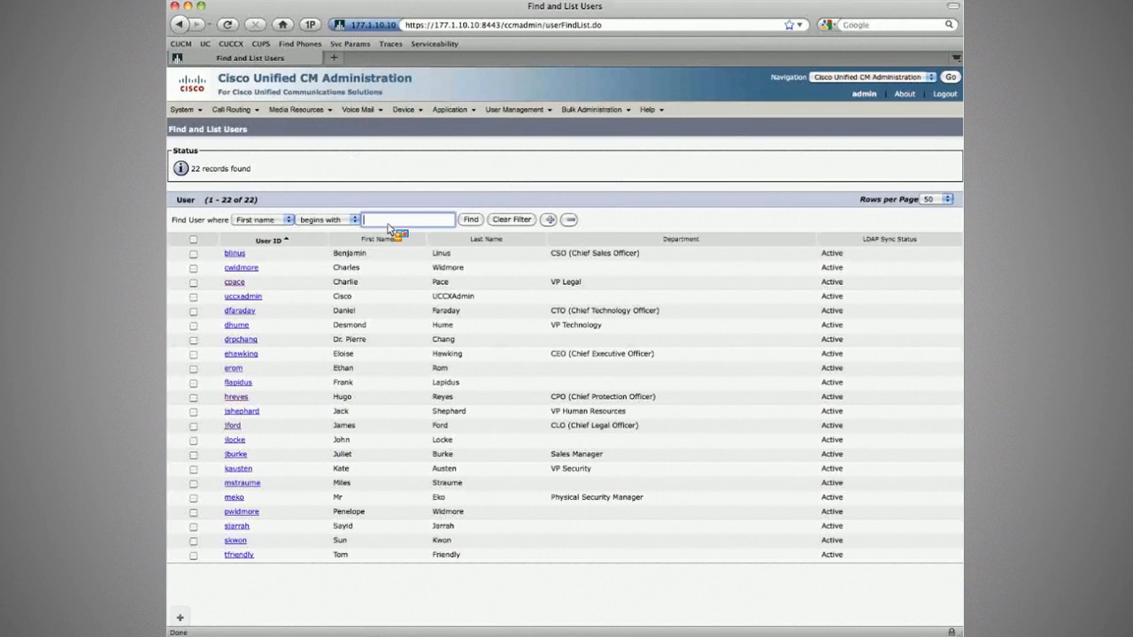
{"action": "type", "text": "jf"}
{"action": "key", "text": "Return"}
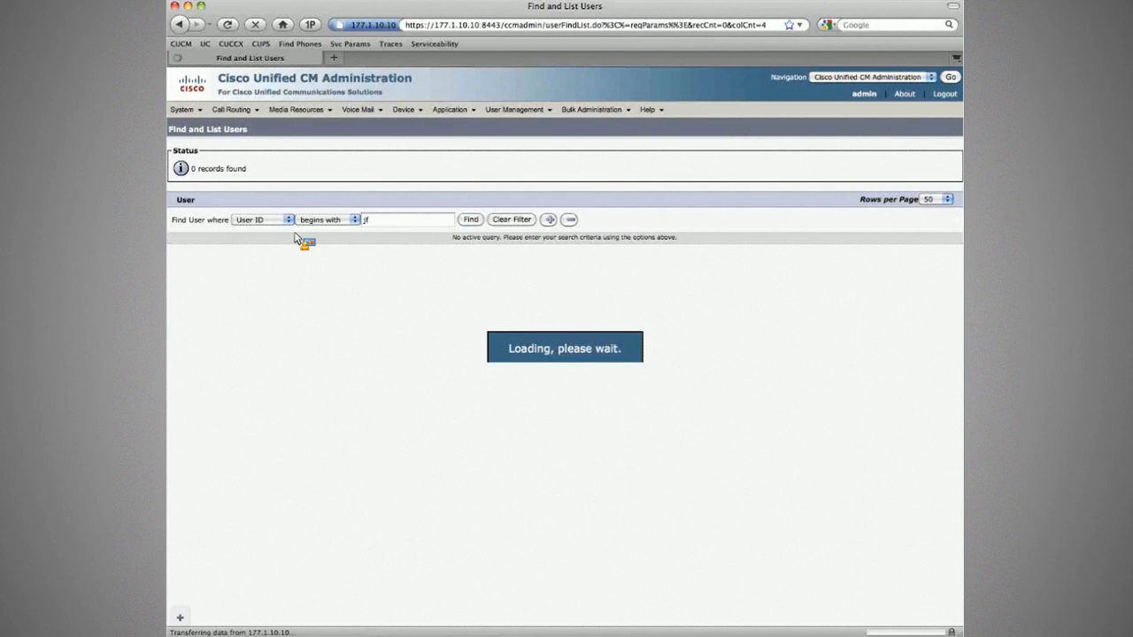
{"action": "left_click", "coordinate": [237, 254]}
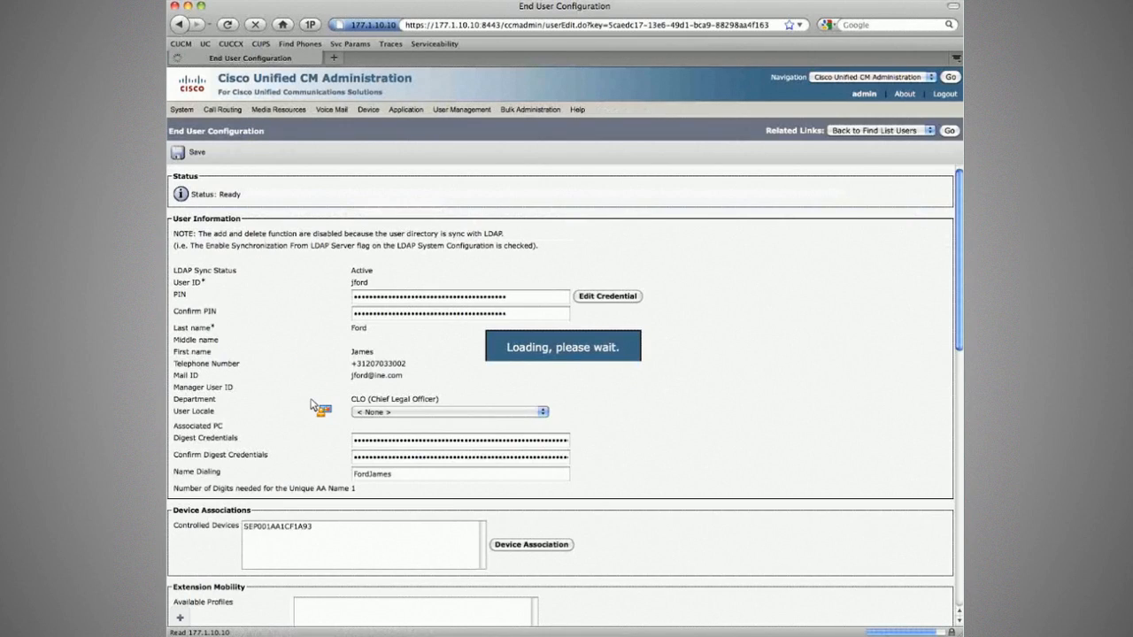
Review the user's device association and remote destination profile, then return to the user search results.
{"action": "scroll", "coordinate": [314, 406], "scroll_direction": "down", "scroll_amount": 5}
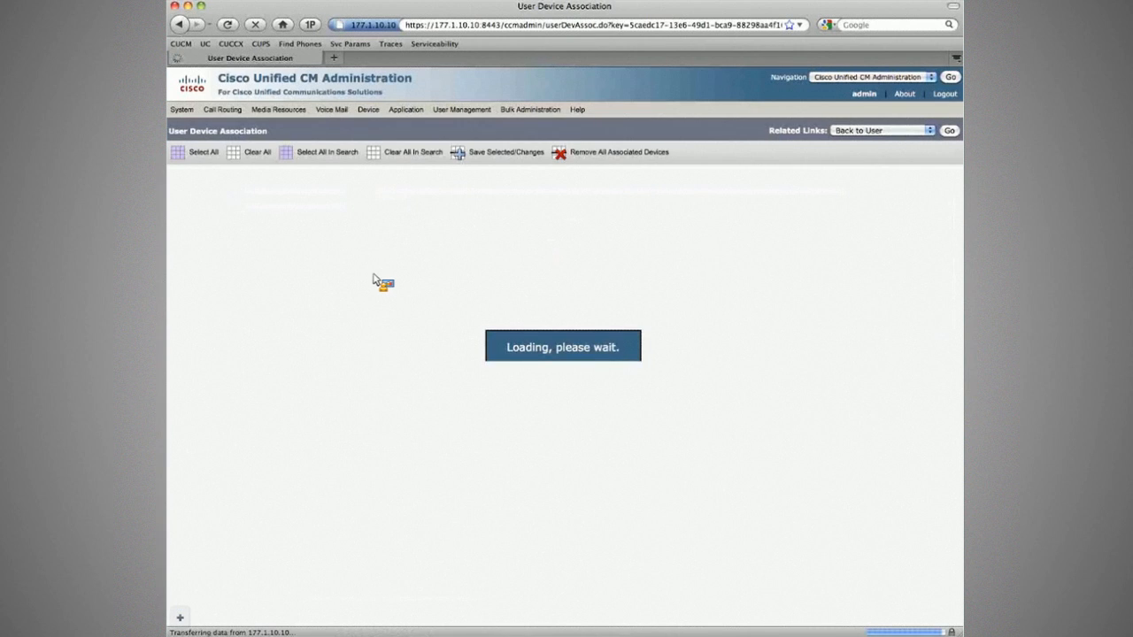
{"action": "left_click", "coordinate": [950, 130]}
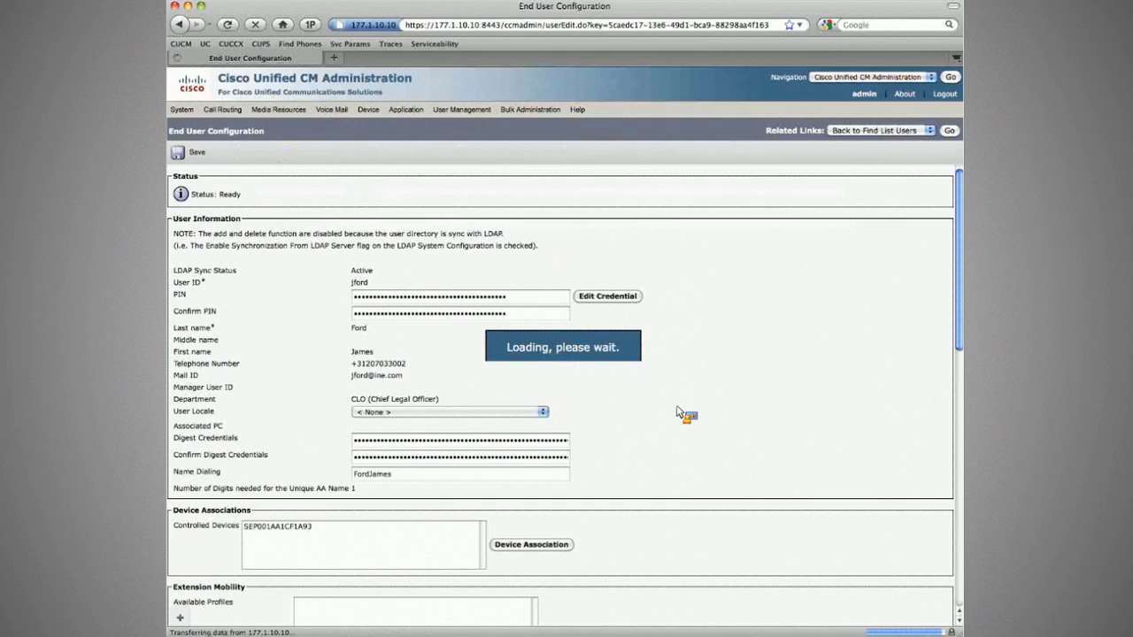
{"action": "scroll", "coordinate": [677, 412], "scroll_direction": "down", "scroll_amount": 10}
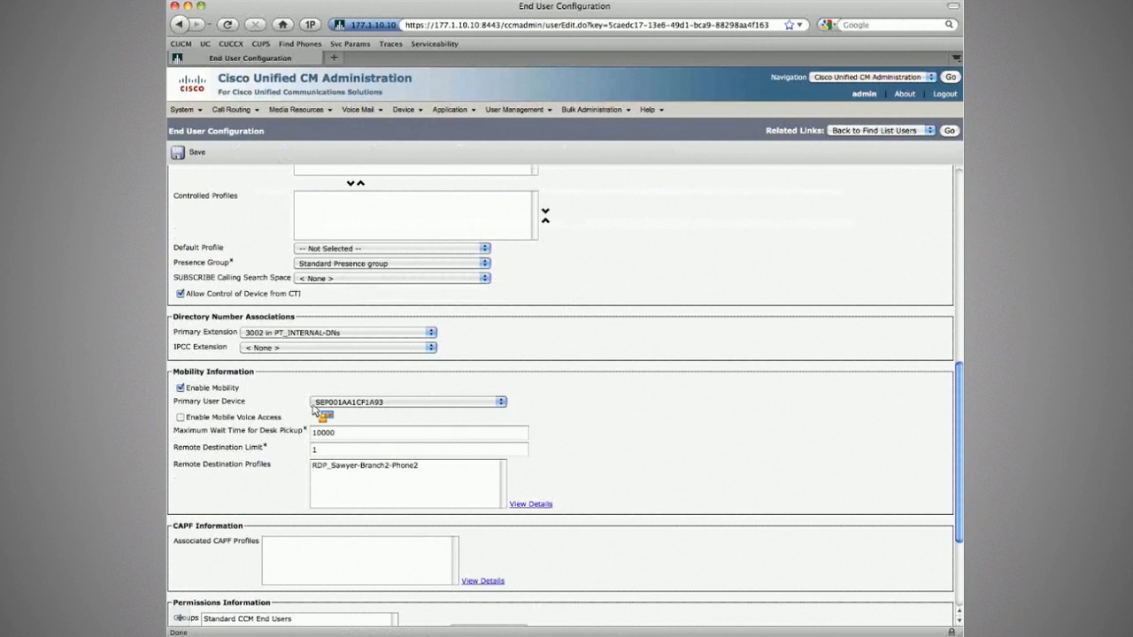
{"action": "left_click", "coordinate": [339, 466]}
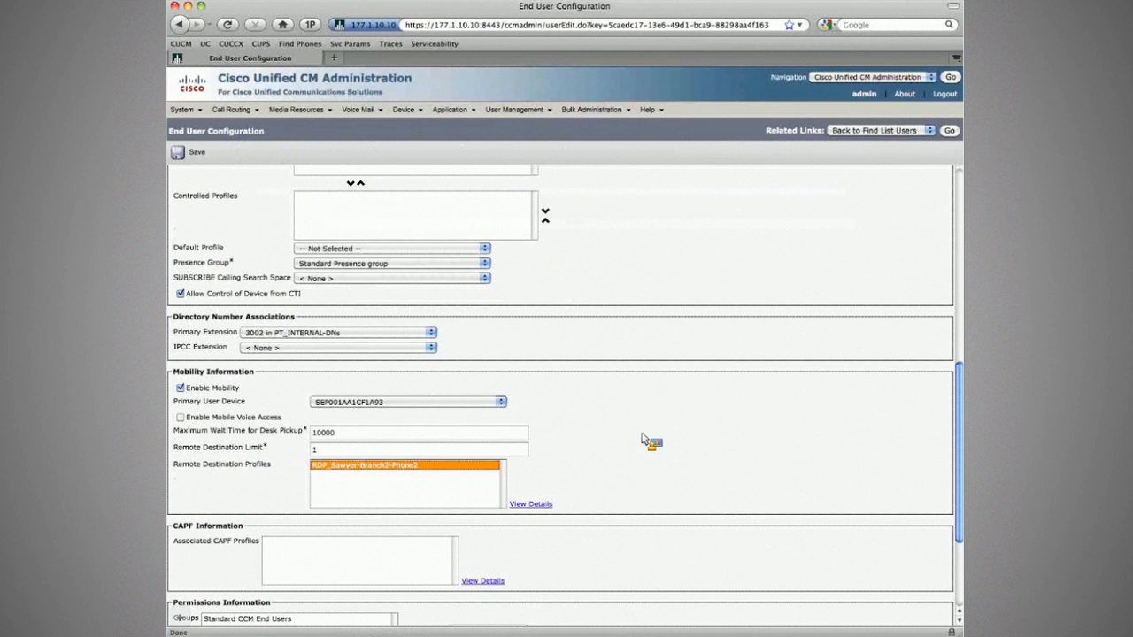
{"action": "left_click", "coordinate": [950, 131]}
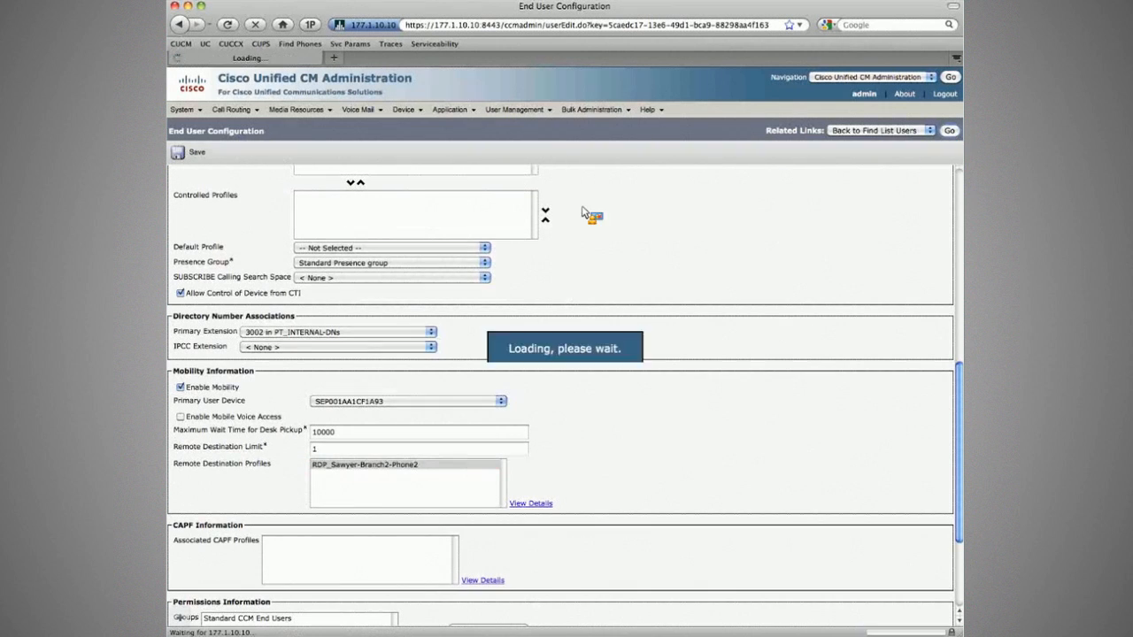
{"action": "left_click", "coordinate": [415, 223]}
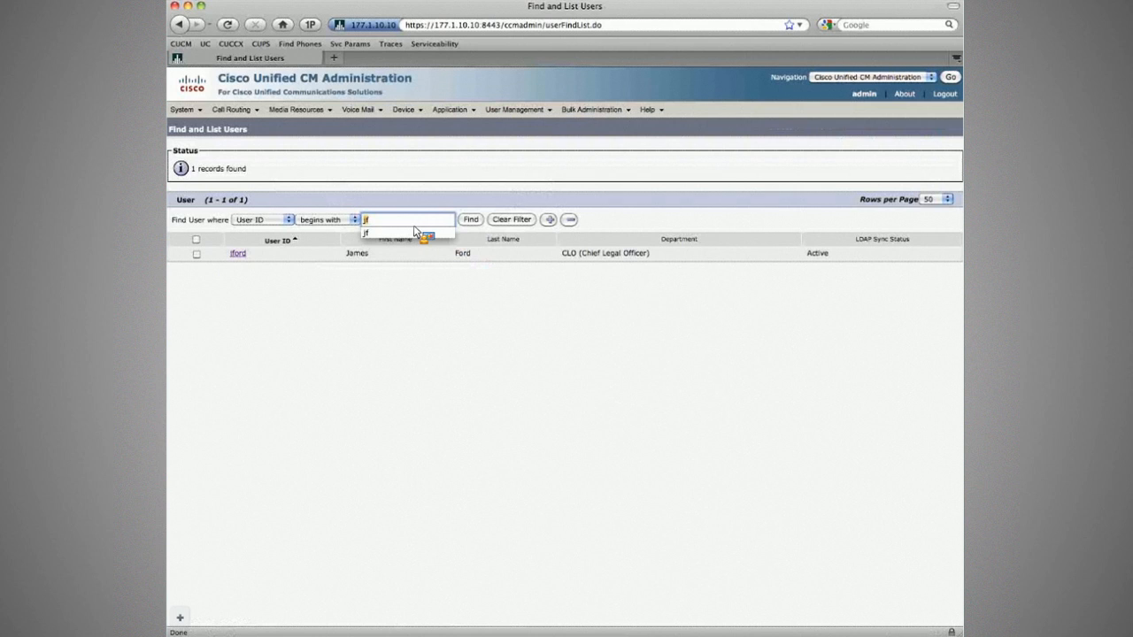
Find the CorpHQ Phone2 user and select their remote destination profile under Mobility Information.
{"action": "type", "text": "hr"}
{"action": "key", "text": "Return"}
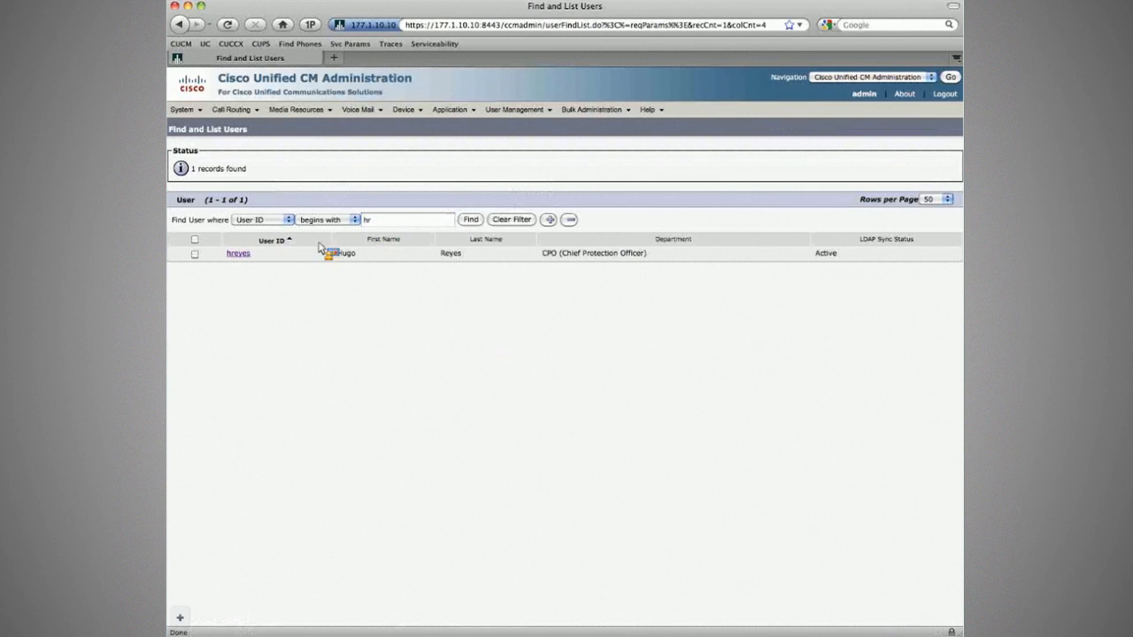
{"action": "left_click", "coordinate": [249, 255]}
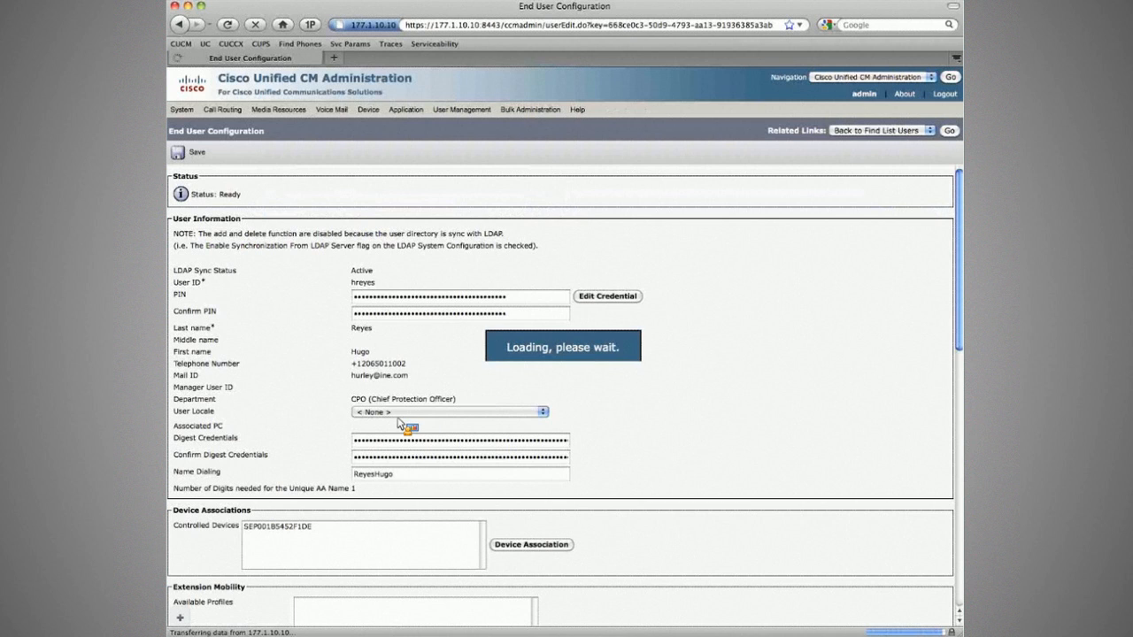
{"action": "scroll", "coordinate": [399, 424], "scroll_direction": "down", "scroll_amount": 10}
{"action": "left_click", "coordinate": [361, 424]}
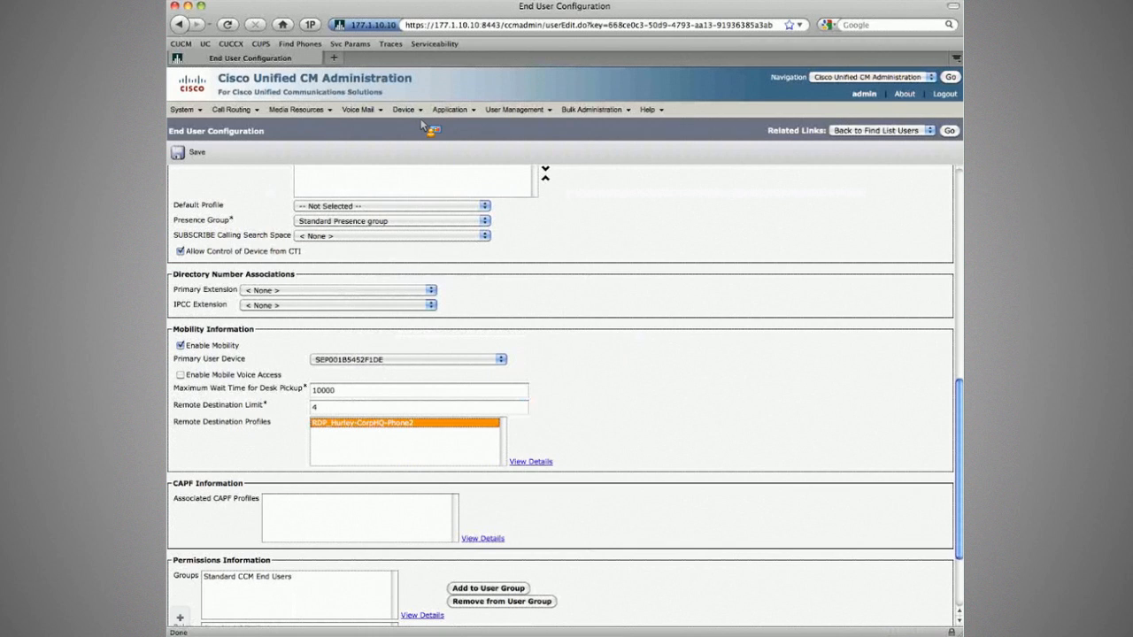
{"action": "mouse_move", "coordinate": [408, 109]}
{"action": "mouse_move", "coordinate": [433, 219]}
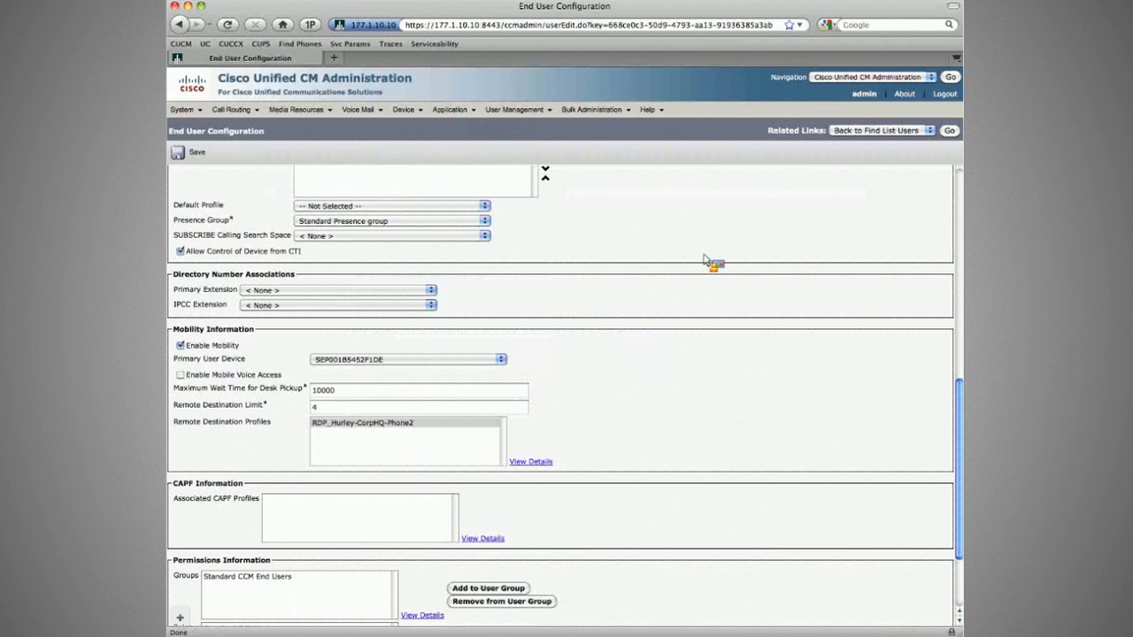
Compare against the Mobile Connect Basics task text in the workbook PDF.
{"action": "key", "text": "super+Tab"}
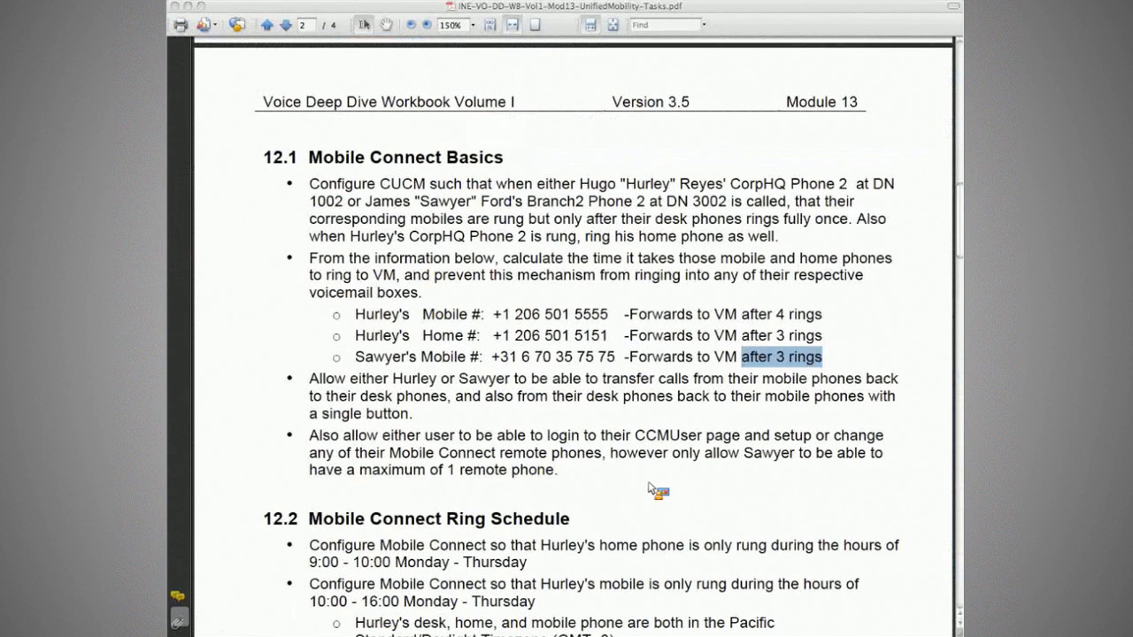
{"action": "left_click_drag", "start_coordinate": [651, 489], "coordinate": [941, 134]}
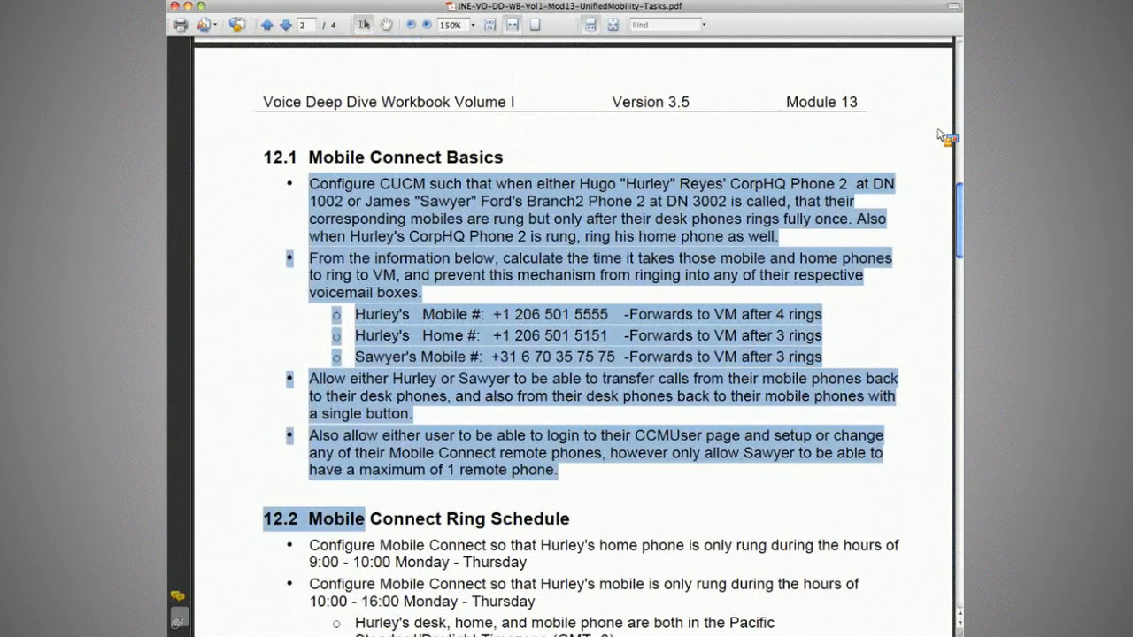
{"action": "key", "text": "super+Tab"}
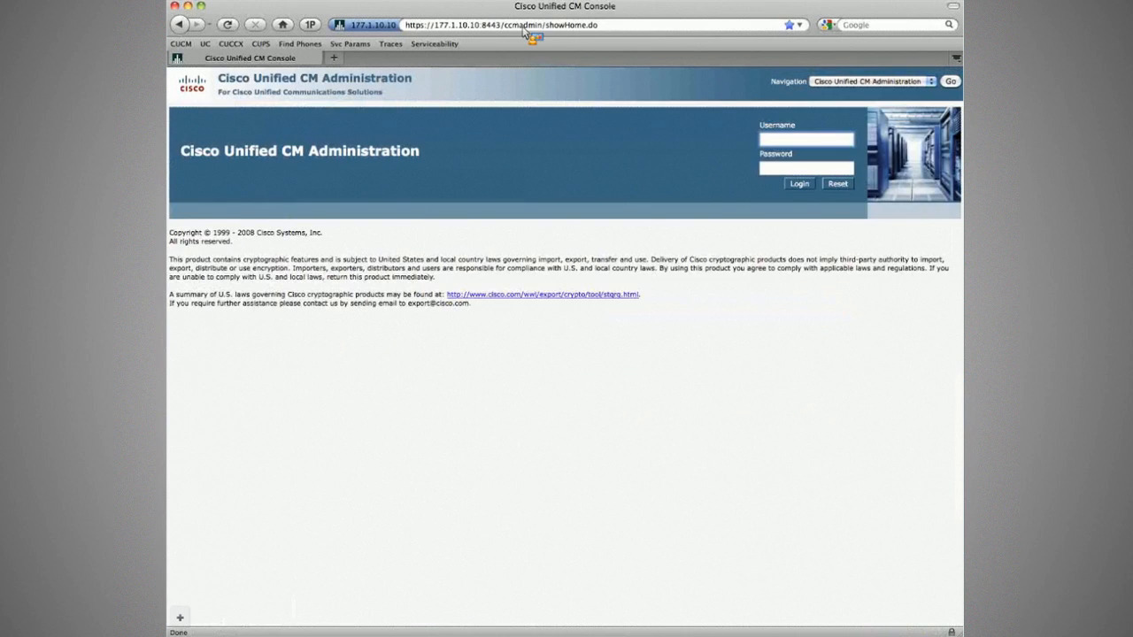
Change the address from ccmadmin to ccmuser to load the User Options site.
{"action": "left_click_drag", "start_coordinate": [523, 27], "coordinate": [721, 41]}
{"action": "key", "text": "BackSpace"}
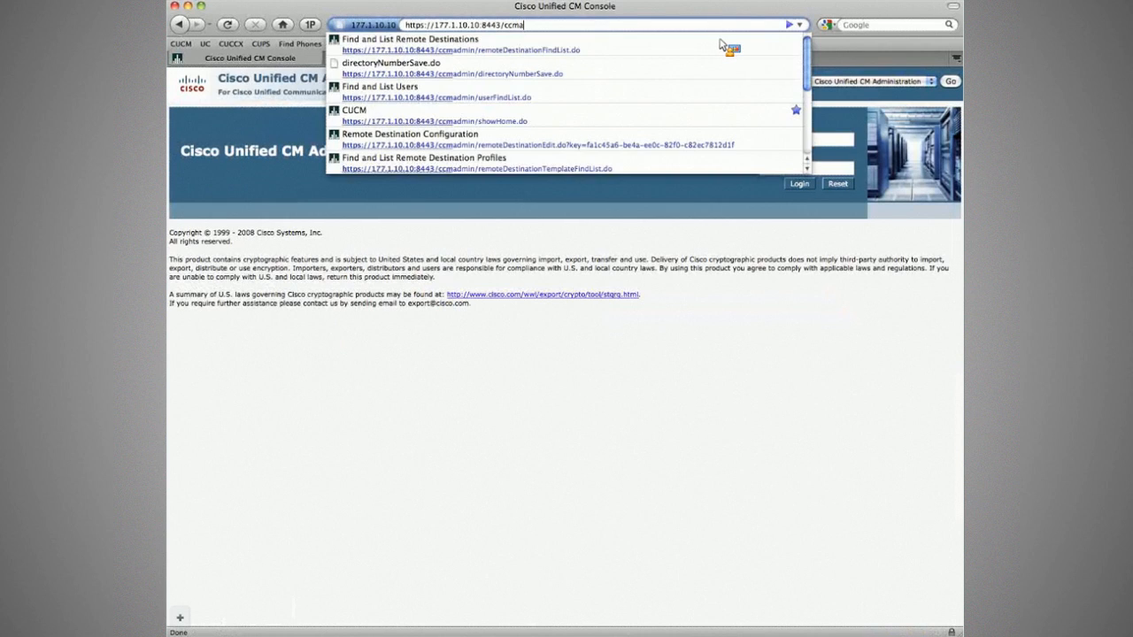
{"action": "key", "text": "BackSpace"}
{"action": "type", "text": "user"}
{"action": "key", "text": "Return"}
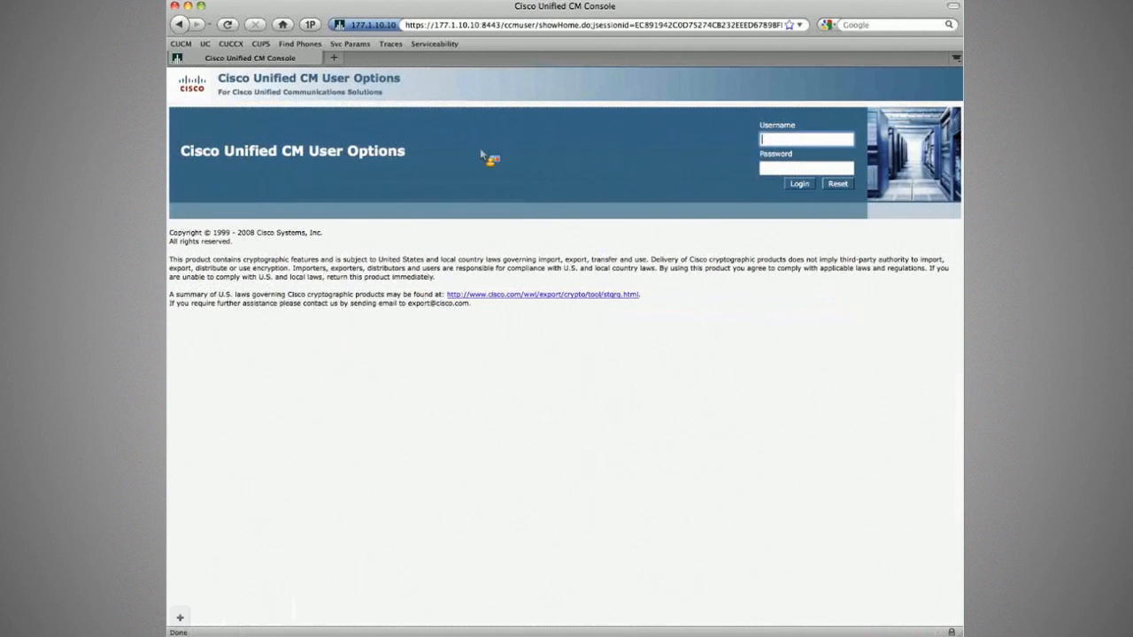
Sign in as the CorpHQ Phone2 user and open Mobility Settings > Remote Destinations.
{"action": "type", "text": "hreyes"}
{"action": "key", "text": "Tab"}
{"action": "type", "text": "***"}
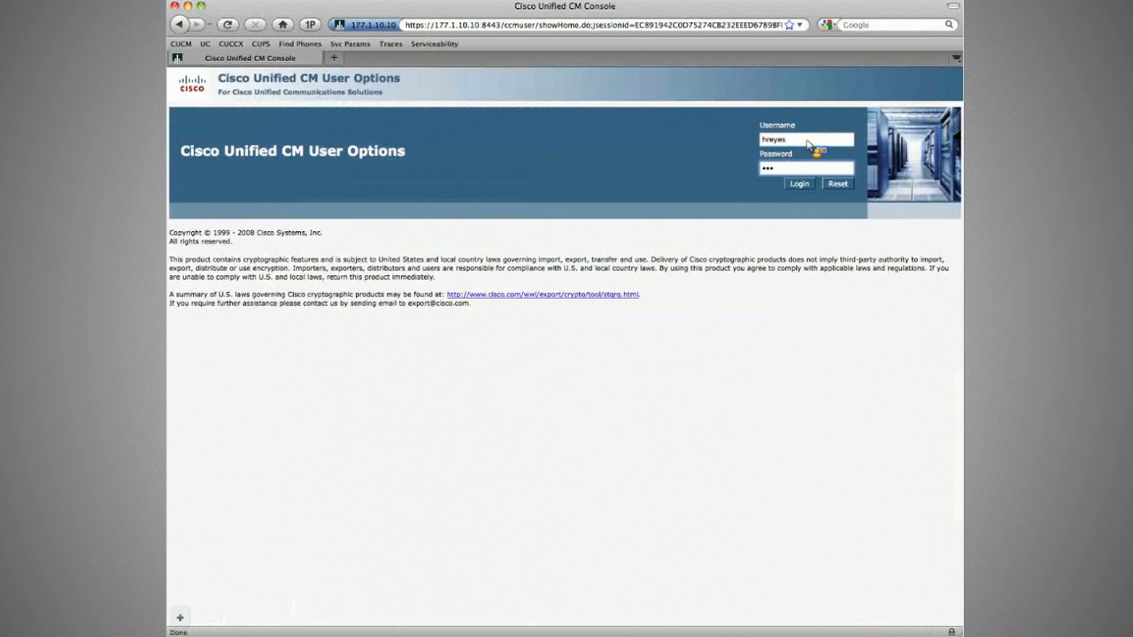
{"action": "key", "text": "Return"}
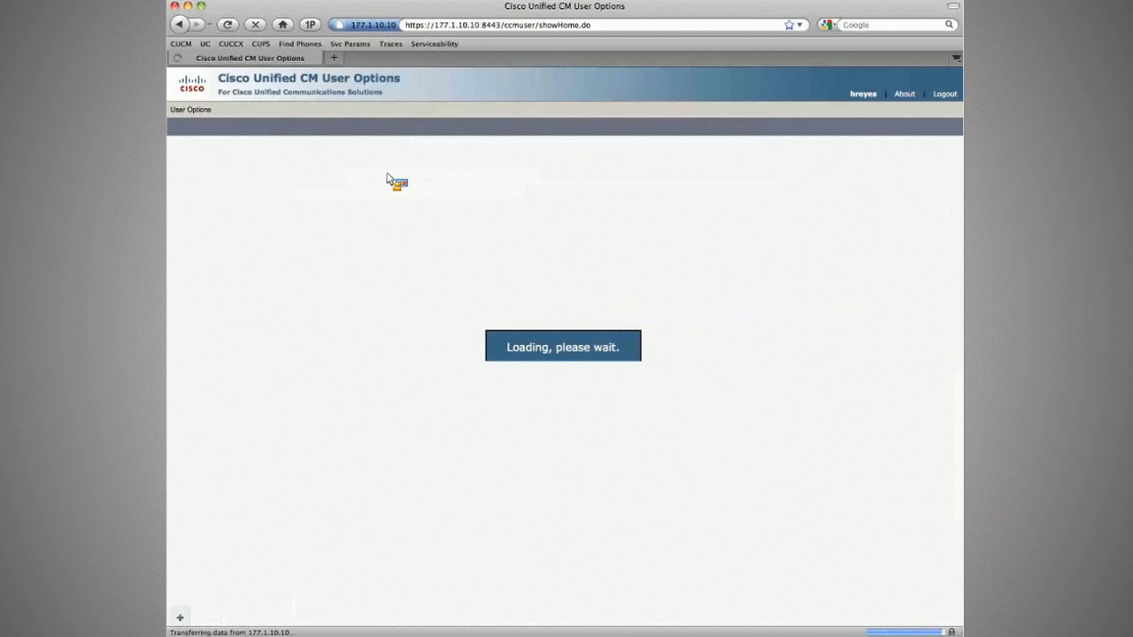
{"action": "mouse_move", "coordinate": [193, 110]}
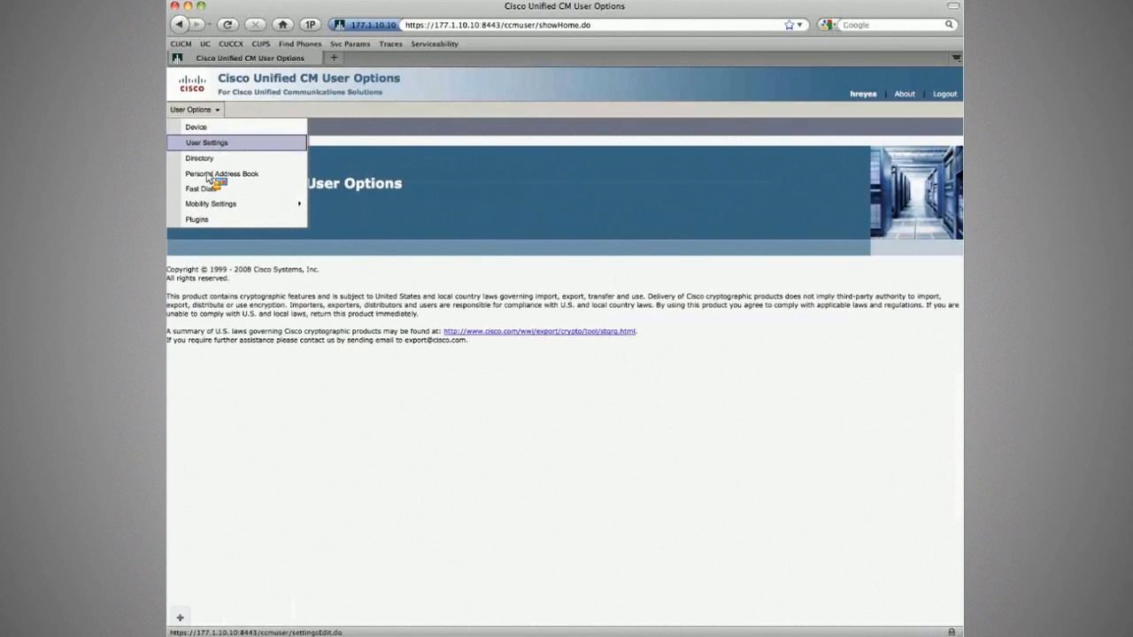
{"action": "mouse_move", "coordinate": [292, 203]}
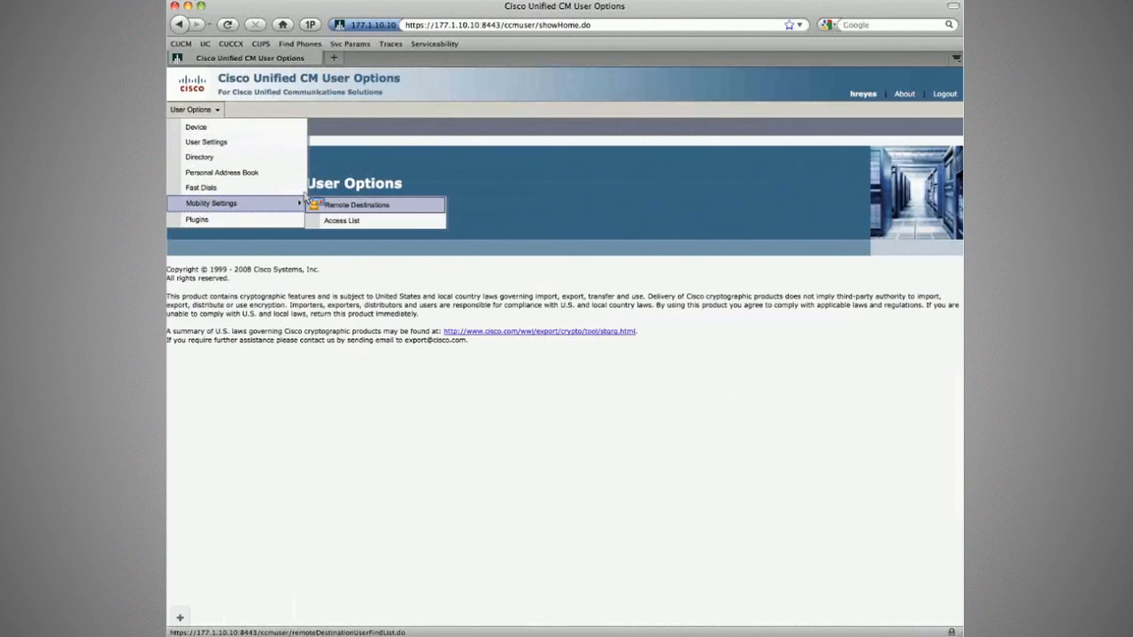
{"action": "left_click", "coordinate": [365, 207]}
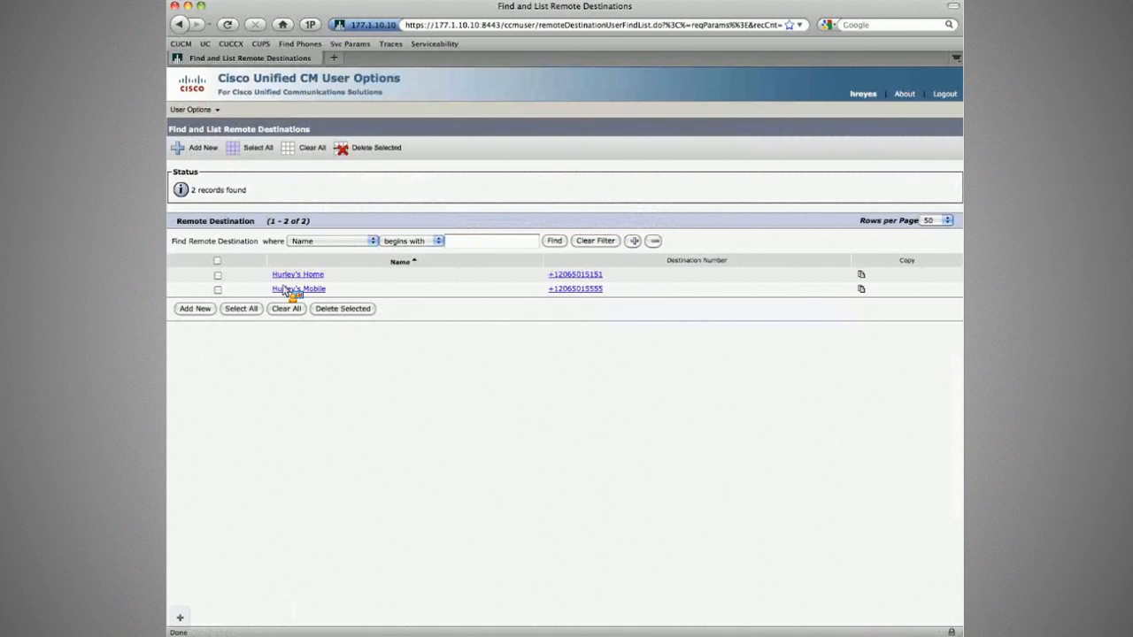
Change the last digit of the mobile destination number to 6 and save it.
{"action": "left_click", "coordinate": [288, 291]}
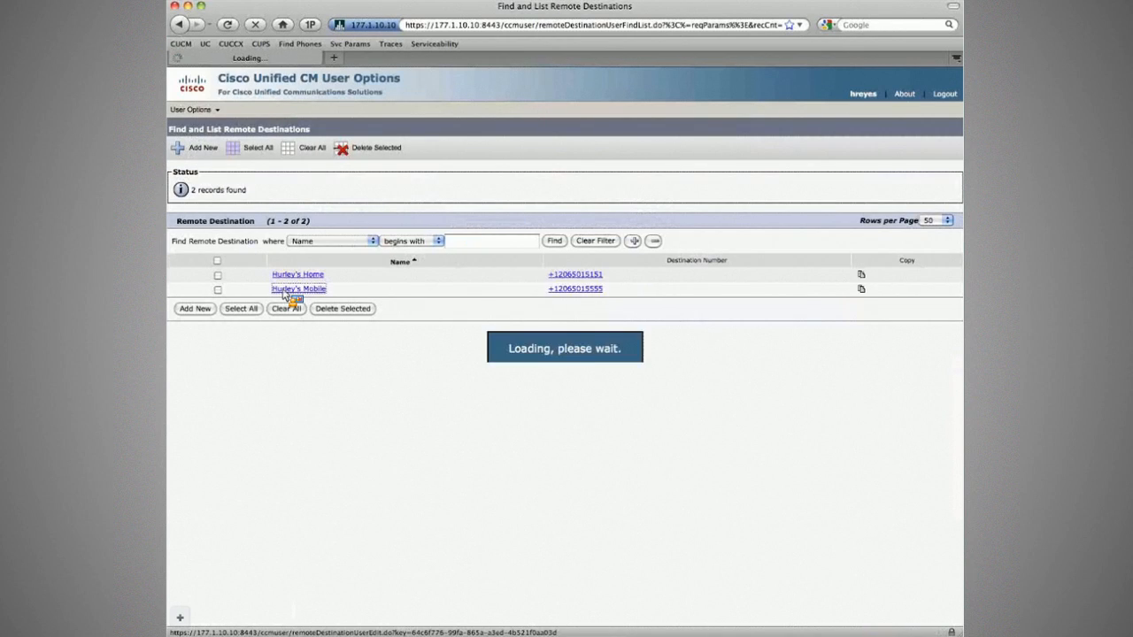
{"action": "left_click", "coordinate": [538, 257]}
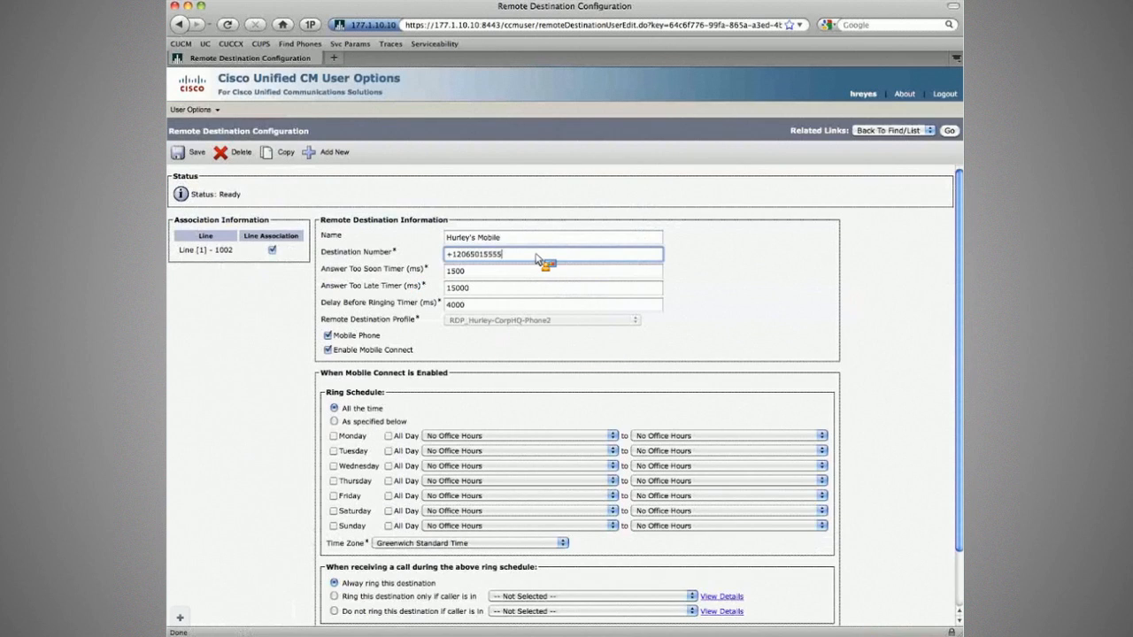
{"action": "key", "text": "BackSpace"}
{"action": "type", "text": "6"}
{"action": "left_click", "coordinate": [193, 154]}
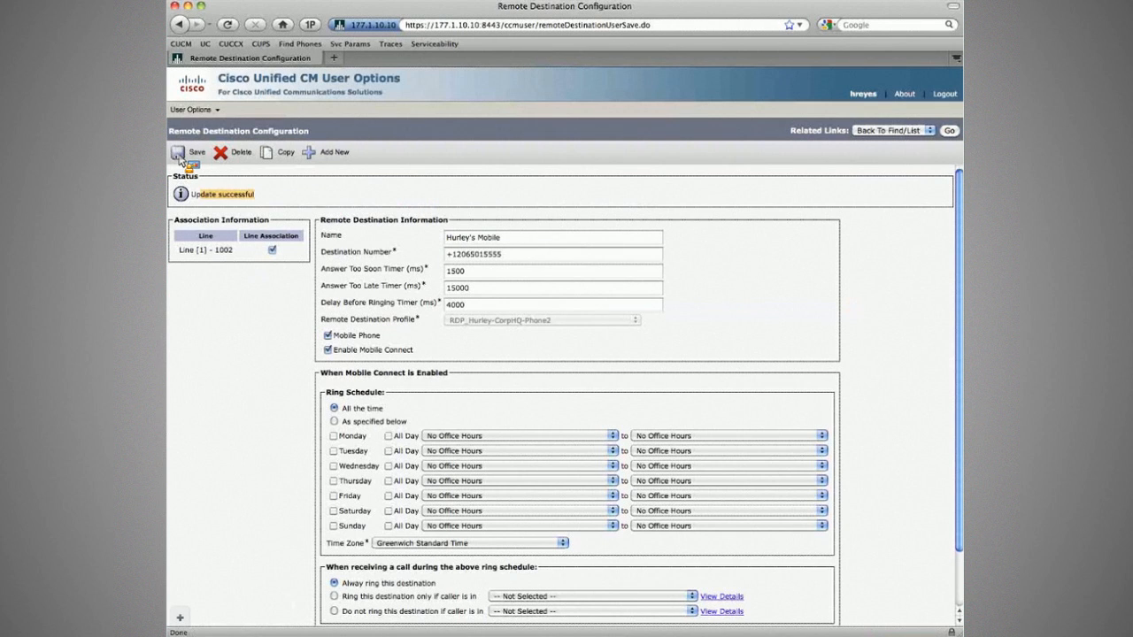
{"action": "left_click", "coordinate": [180, 159]}
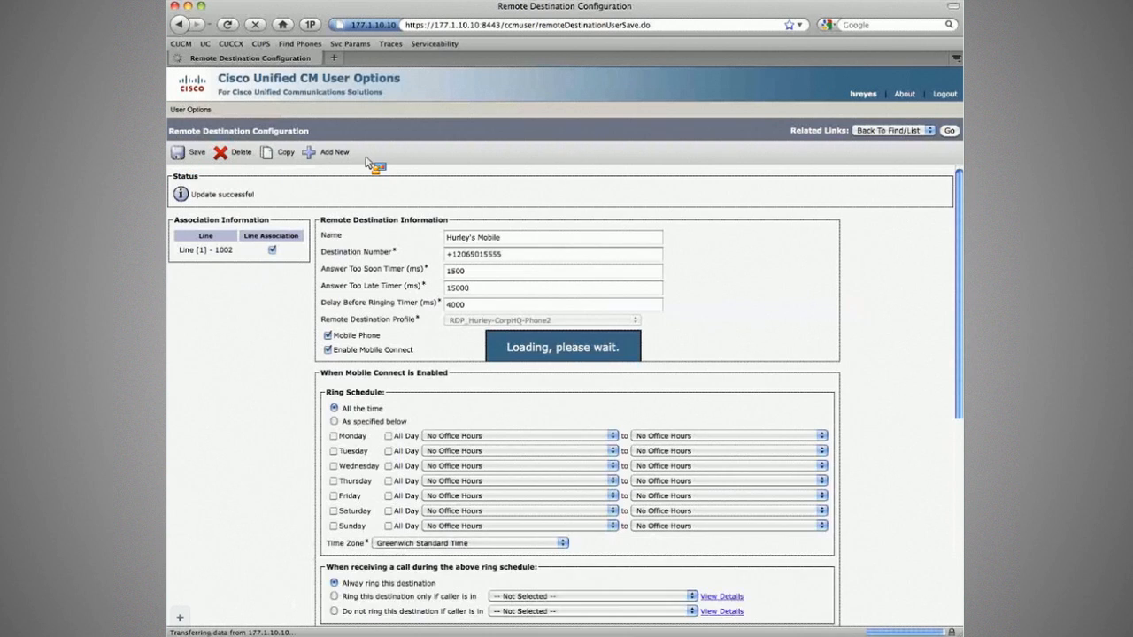
Create a remote destination named 'test' with destination number 555 and save it.
{"action": "left_click", "coordinate": [336, 155]}
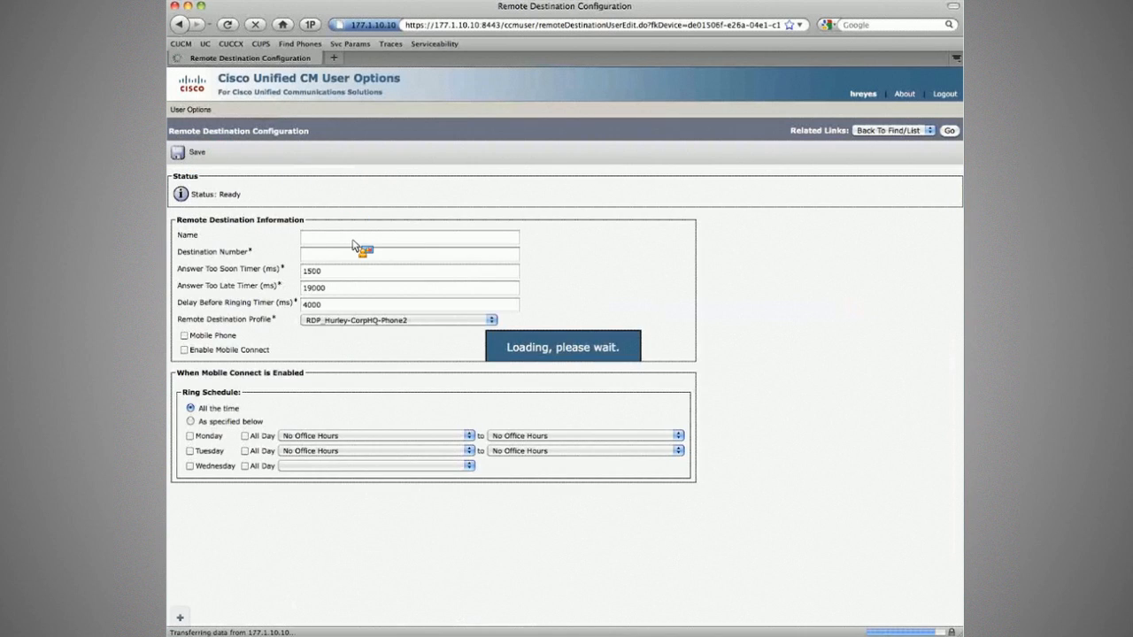
{"action": "left_click", "coordinate": [352, 239]}
{"action": "type", "text": "test"}
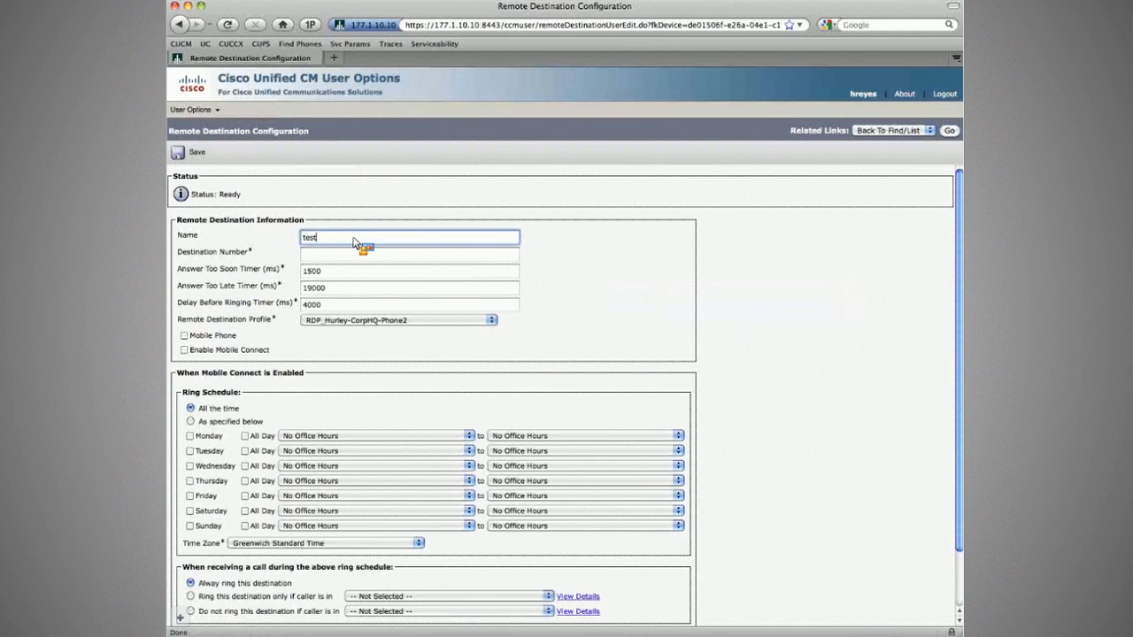
{"action": "key", "text": "Tab"}
{"action": "type", "text": "555"}
{"action": "key", "text": "Tab"}
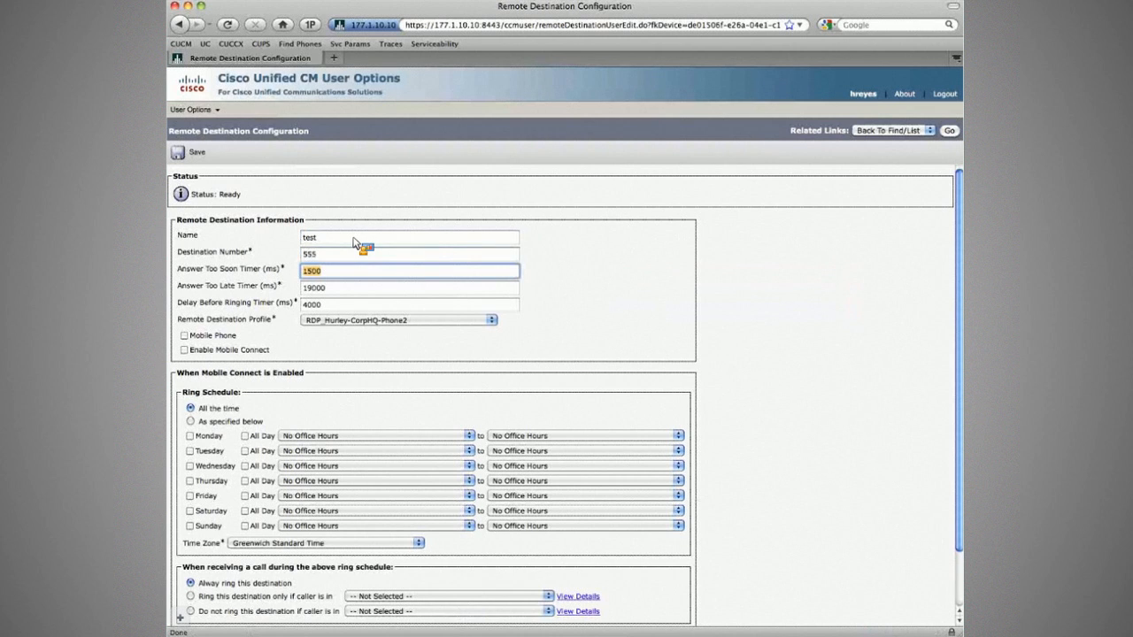
{"action": "left_click", "coordinate": [189, 156]}
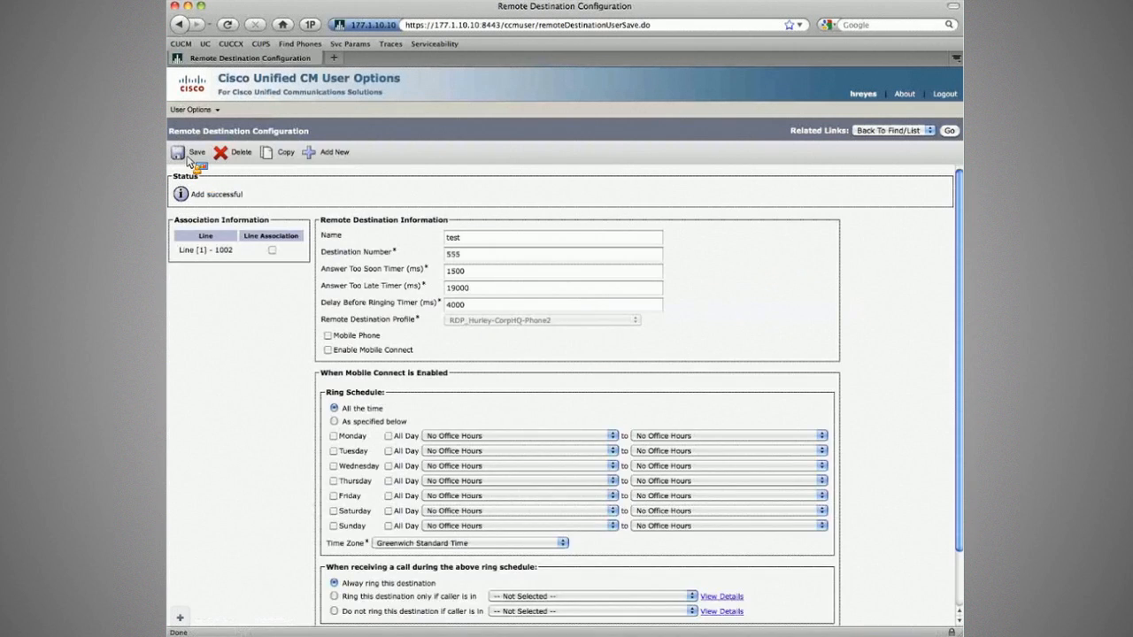
Delete the 'test' destination from the remote destinations list and log out.
{"action": "left_click", "coordinate": [950, 130]}
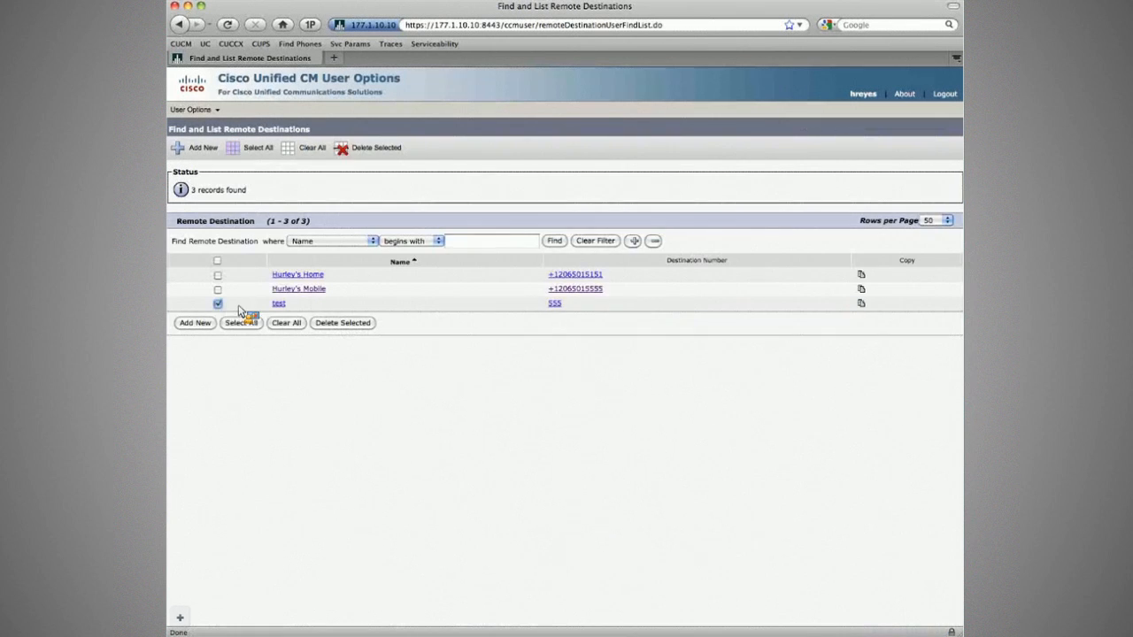
{"action": "left_click", "coordinate": [217, 305]}
{"action": "left_click", "coordinate": [343, 323]}
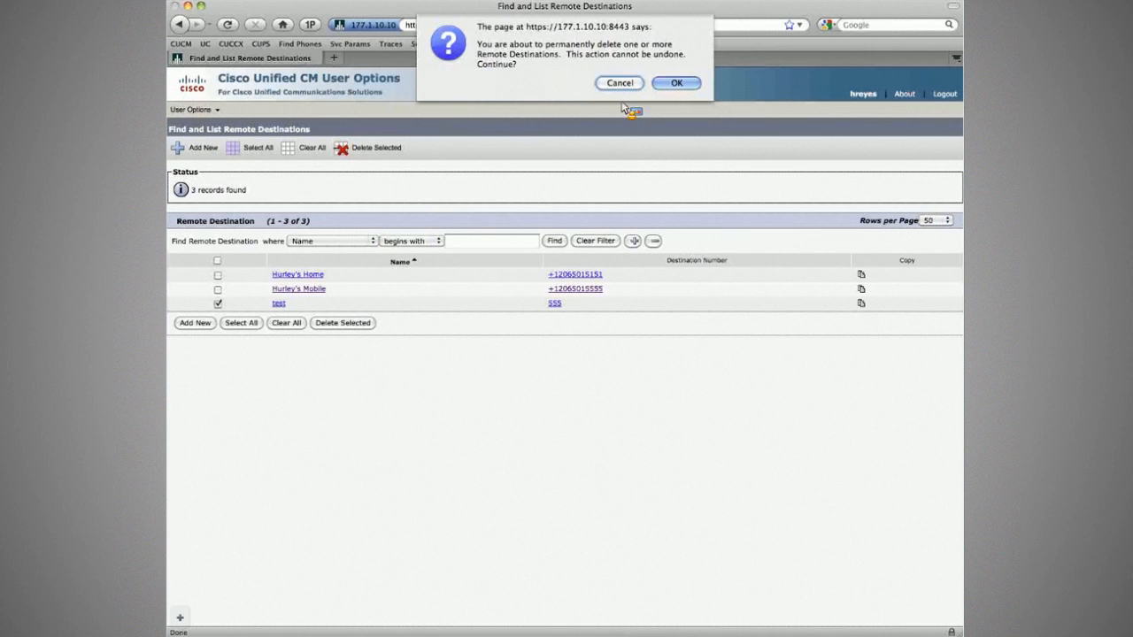
{"action": "left_click", "coordinate": [674, 83]}
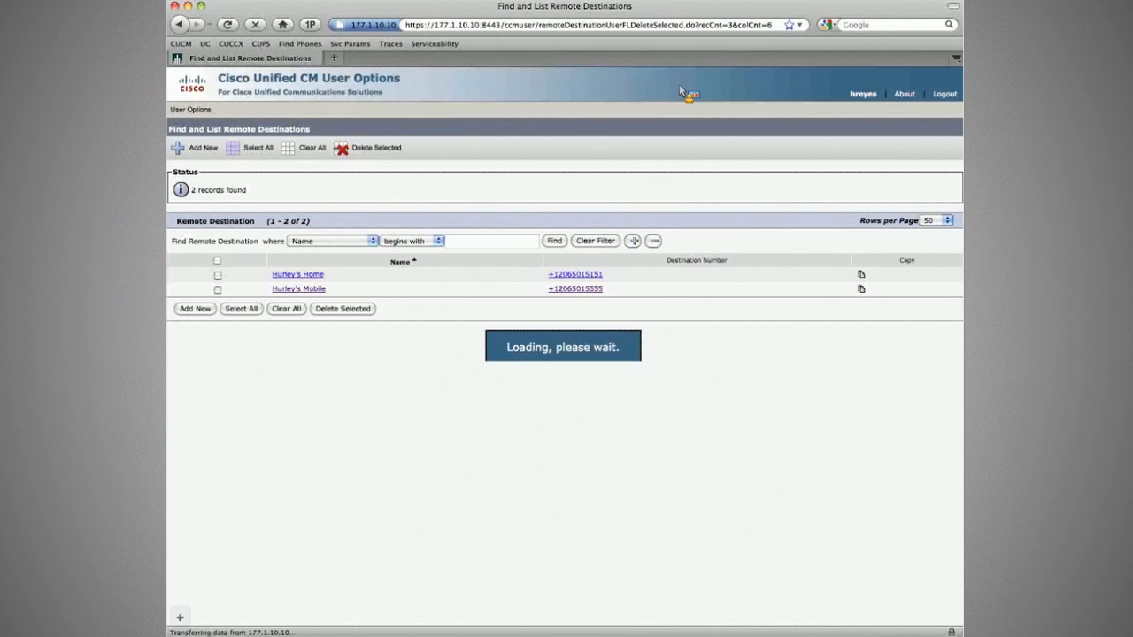
{"action": "left_click", "coordinate": [946, 94]}
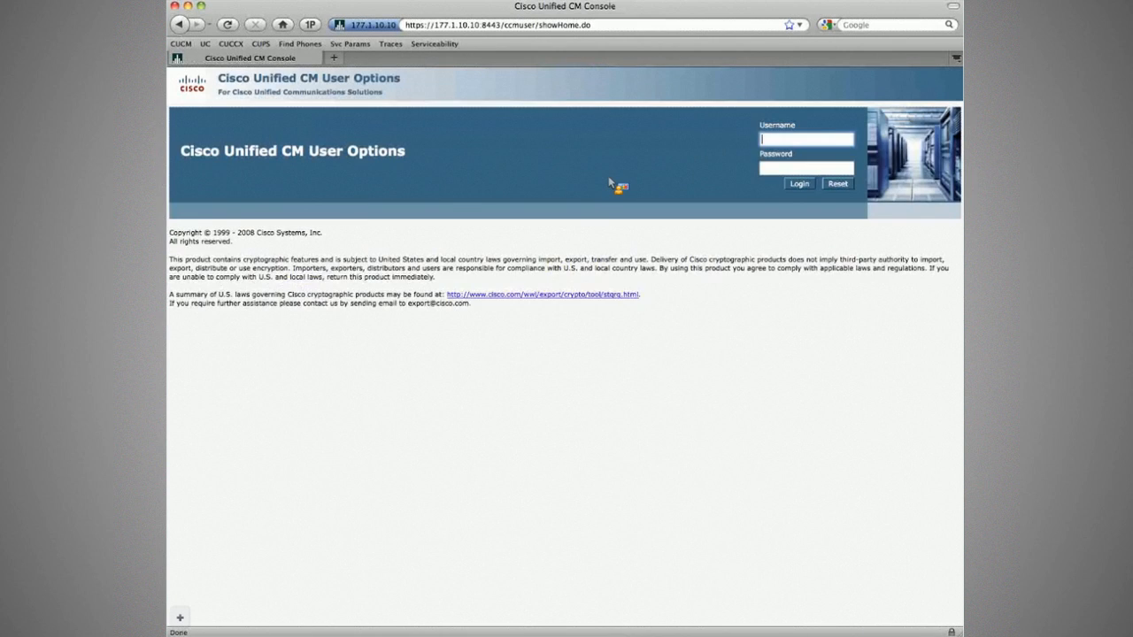
Log in as the Branch2 Phone2 user and show the User Options > Mobility Settings menu.
{"action": "type", "text": "jford"}
{"action": "key", "text": "Tab"}
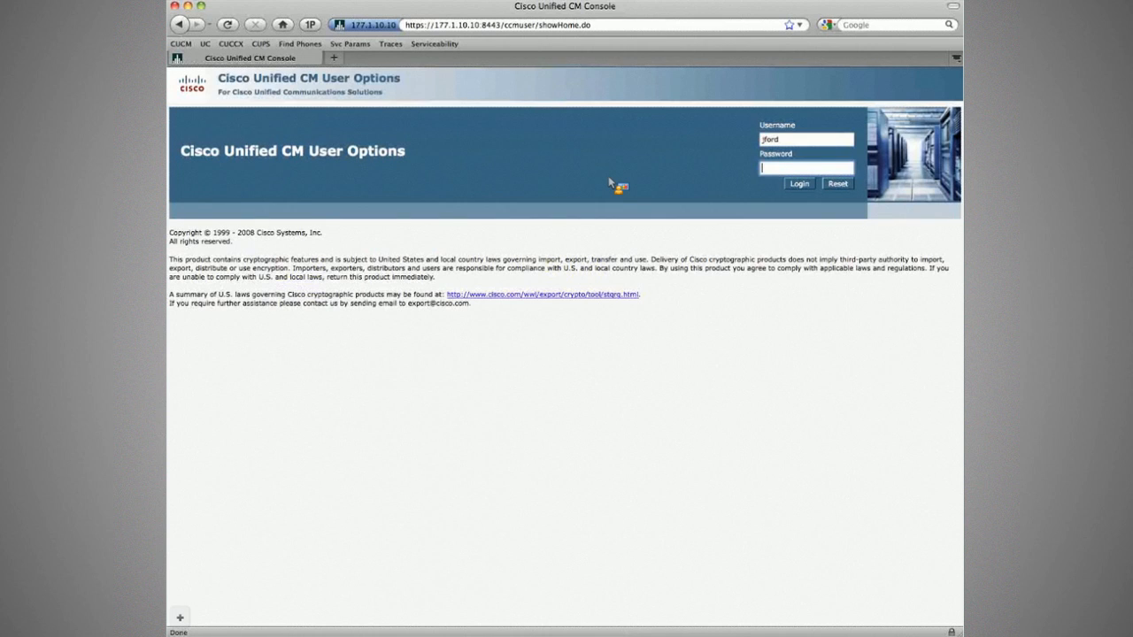
{"action": "key", "text": "Return"}
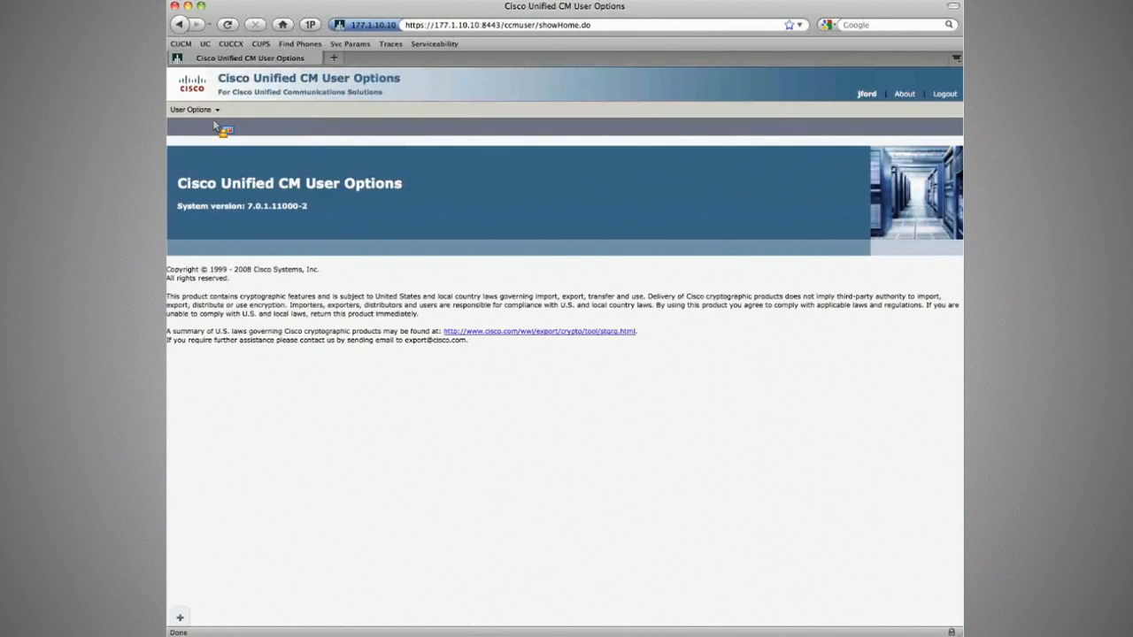
{"action": "mouse_move", "coordinate": [209, 111]}
{"action": "mouse_move", "coordinate": [265, 204]}
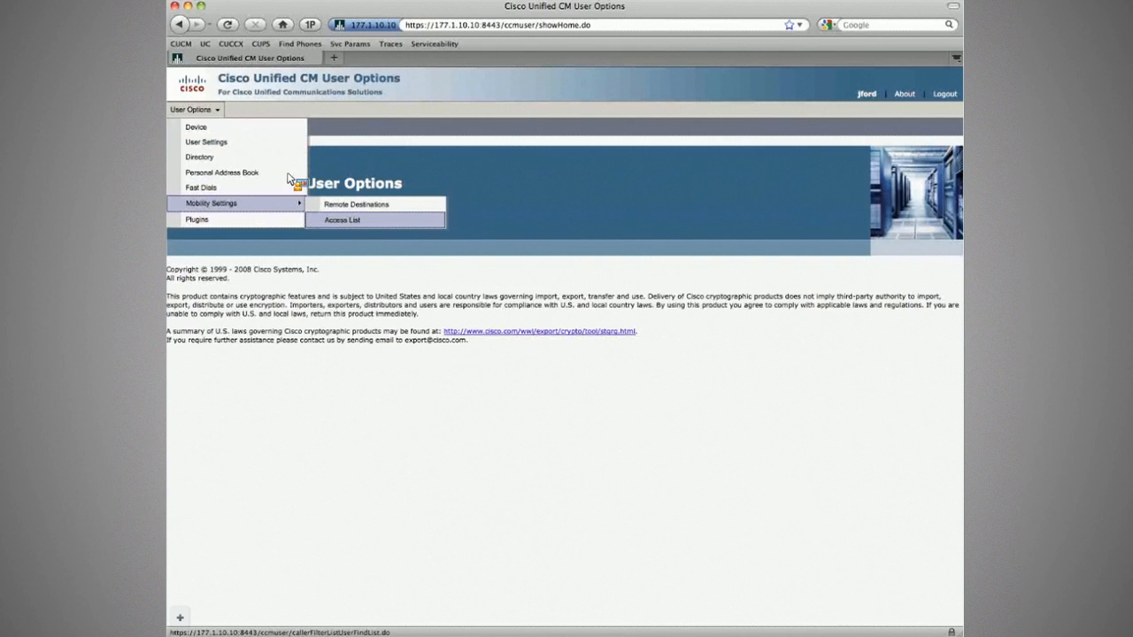
Start a new remote destination named 'test' with destination number 234.
{"action": "left_click", "coordinate": [398, 205]}
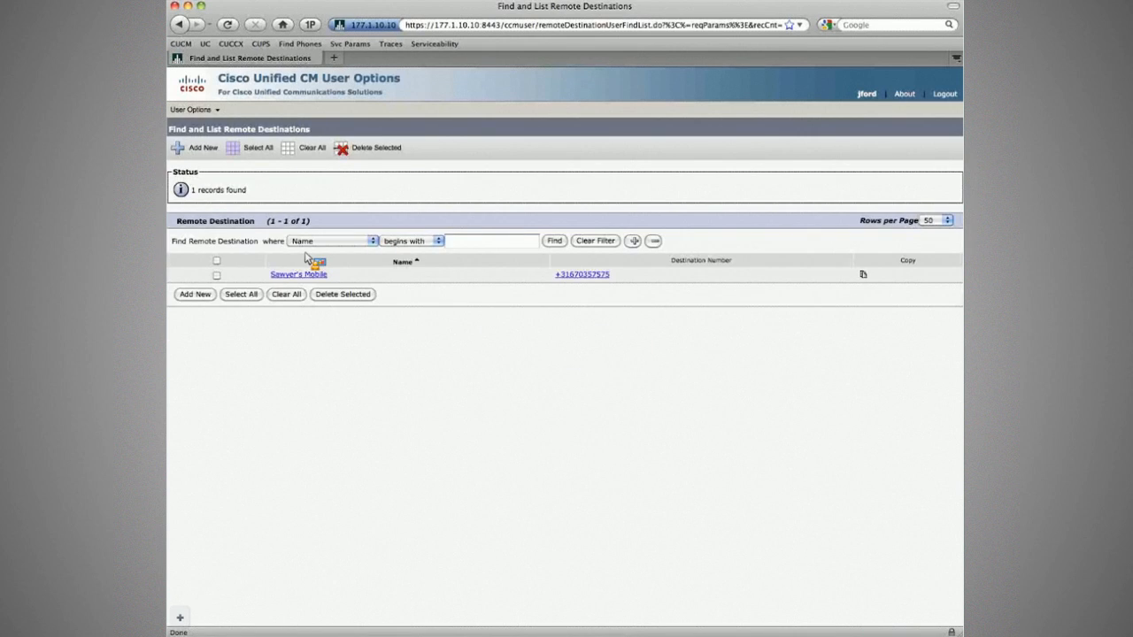
{"action": "left_click", "coordinate": [301, 273]}
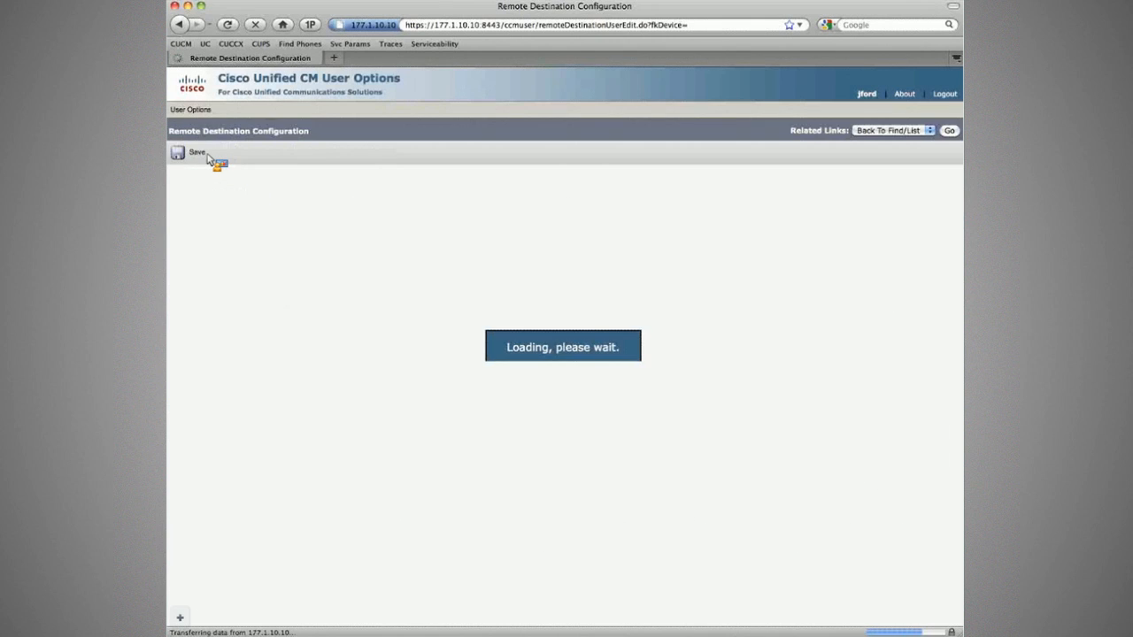
{"action": "left_click", "coordinate": [329, 237]}
{"action": "type", "text": "test"}
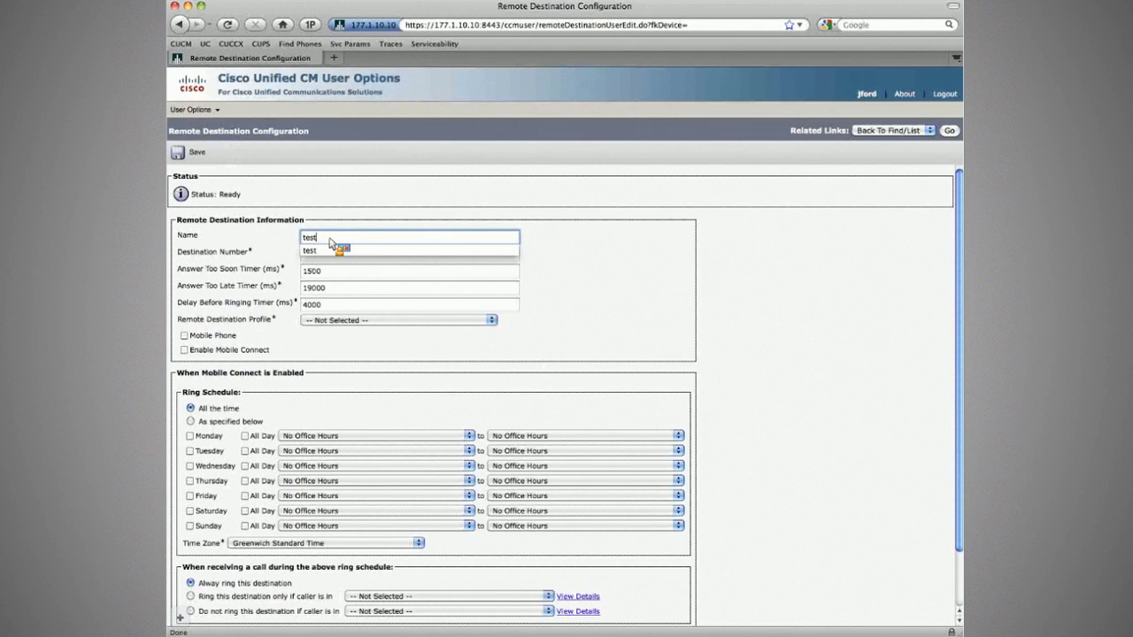
{"action": "key", "text": "Tab"}
{"action": "type", "text": "234"}
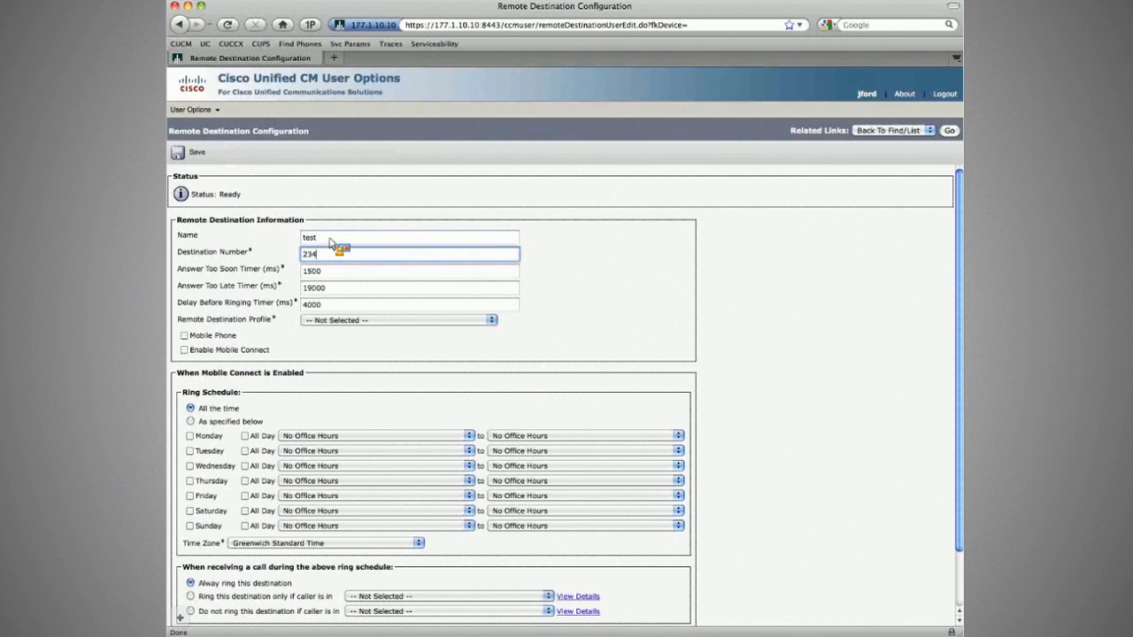
{"action": "key", "text": "Tab"}
Enable Mobile Connect with the branch phone's profile; saving fails with limit error 10109.
{"action": "left_click", "coordinate": [184, 349]}
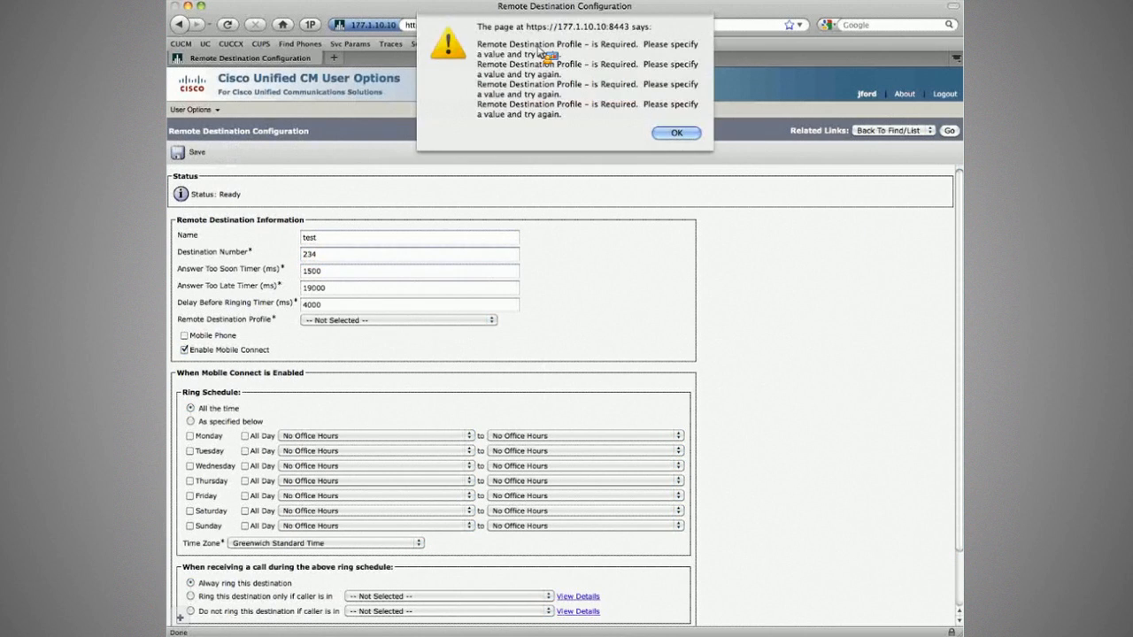
{"action": "key", "text": "Return"}
{"action": "left_click", "coordinate": [389, 320]}
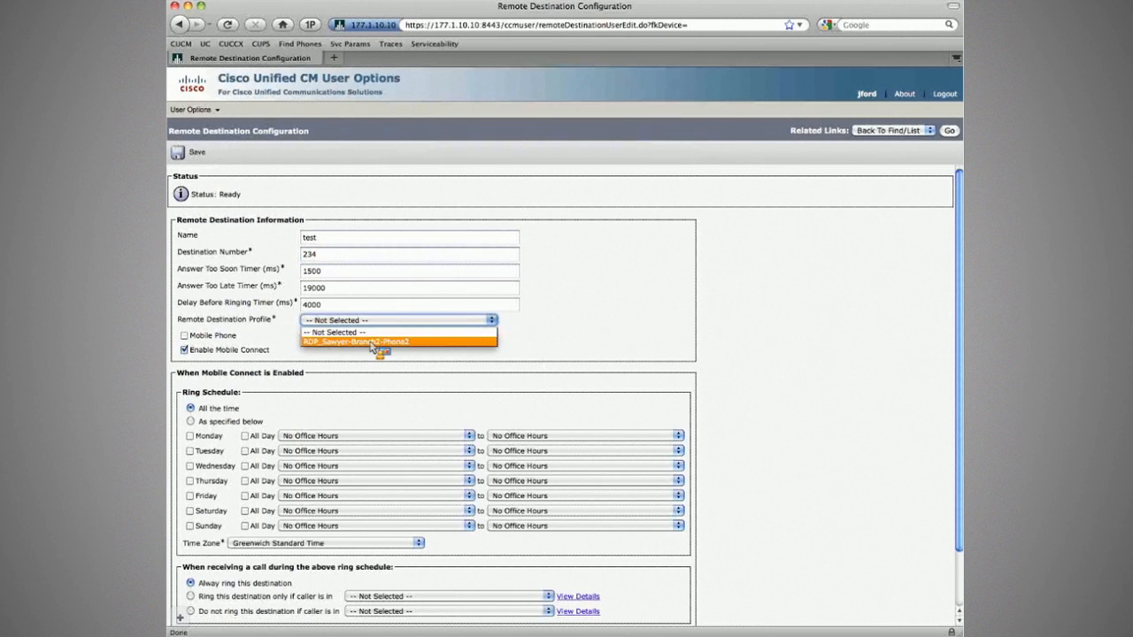
{"action": "left_click", "coordinate": [372, 342]}
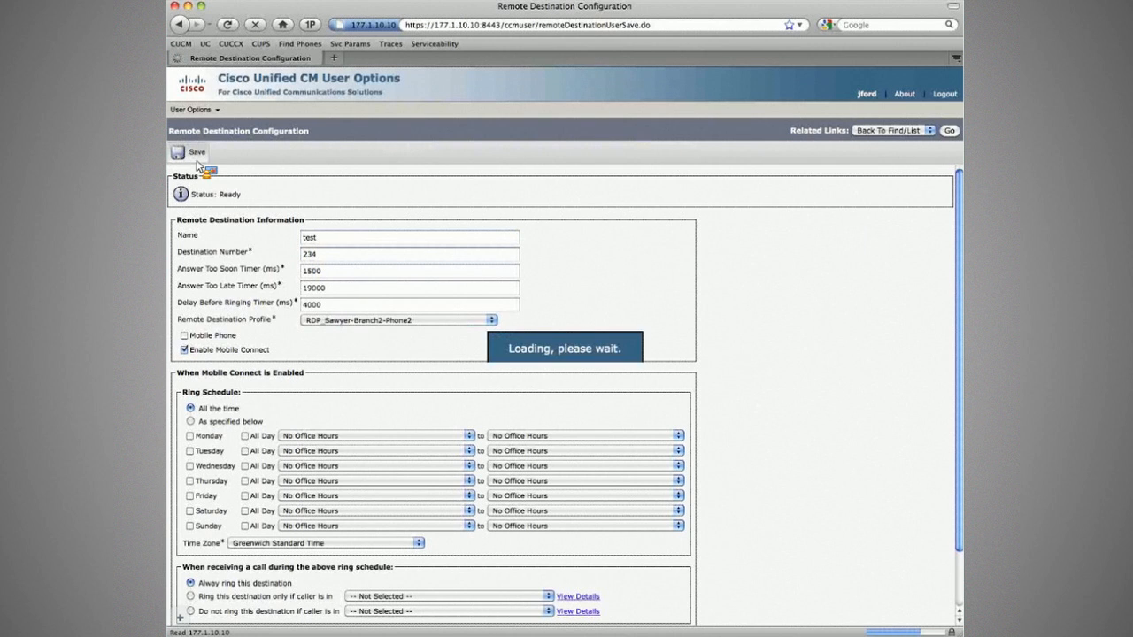
{"action": "left_click_drag", "start_coordinate": [207, 194], "coordinate": [775, 200]}
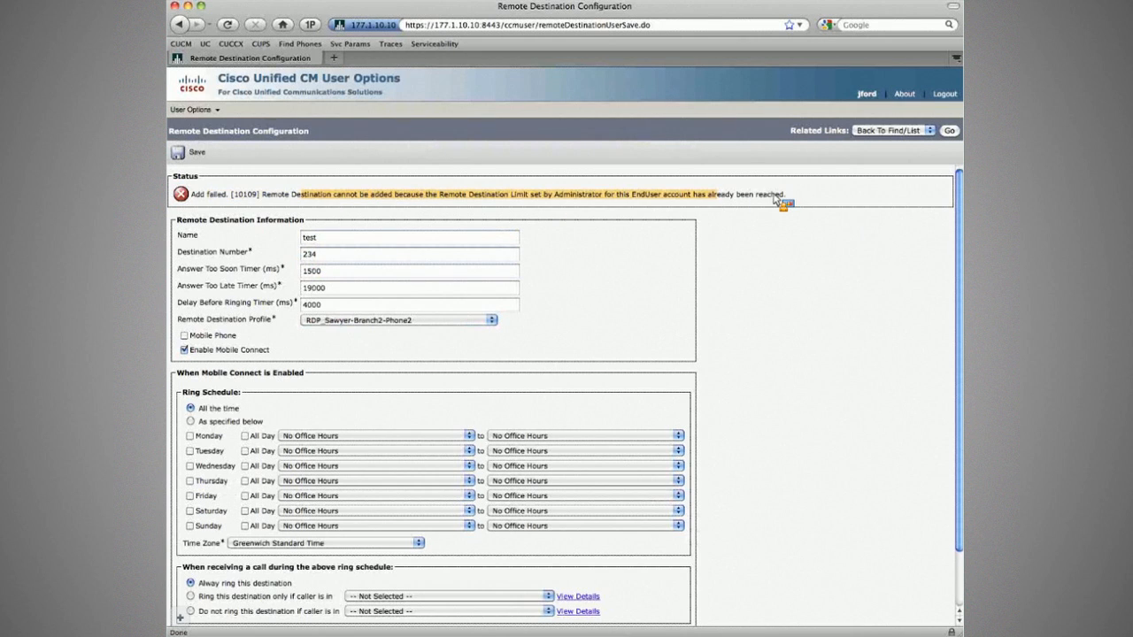
{"action": "left_click", "coordinate": [949, 131]}
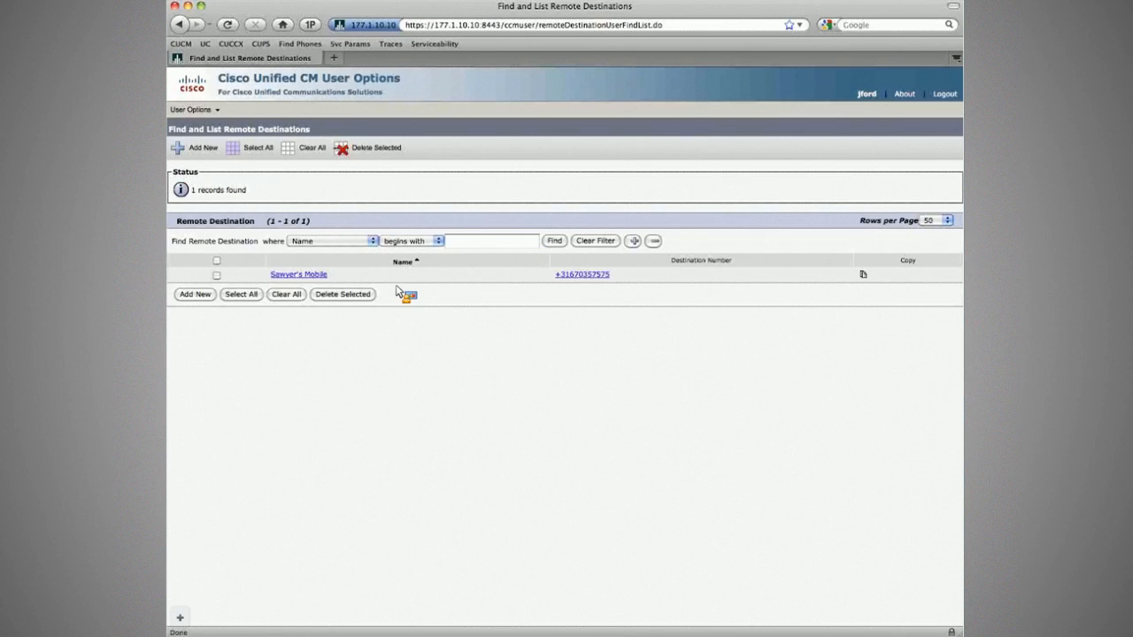
Save the branch user's mobile destination with its edited number and return to the list.
{"action": "left_click", "coordinate": [307, 275]}
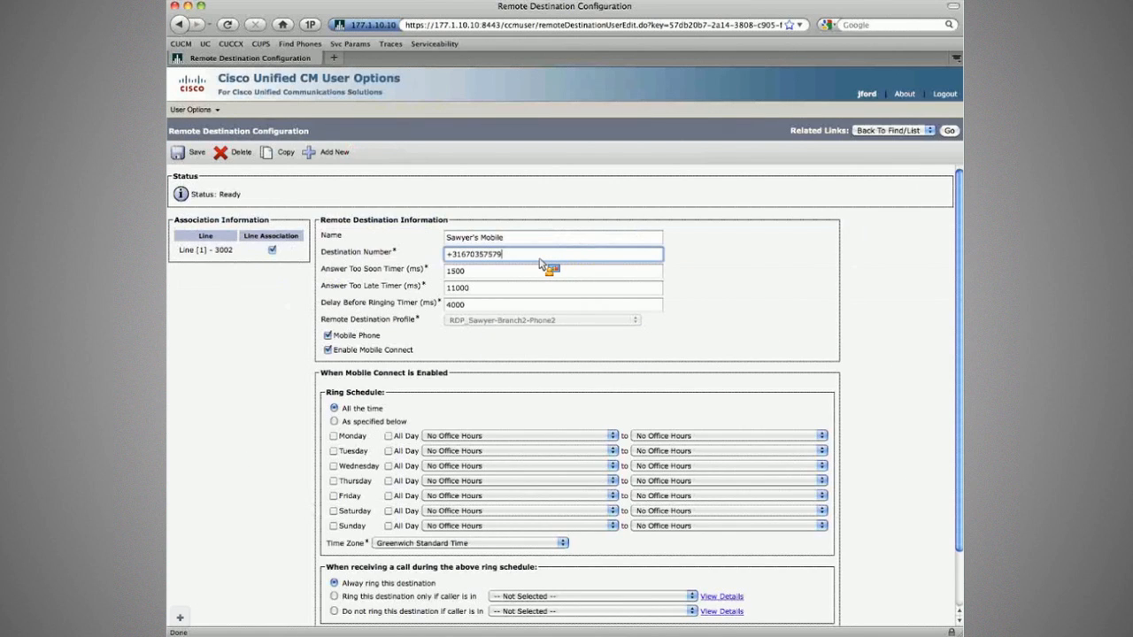
{"action": "key", "text": "Return"}
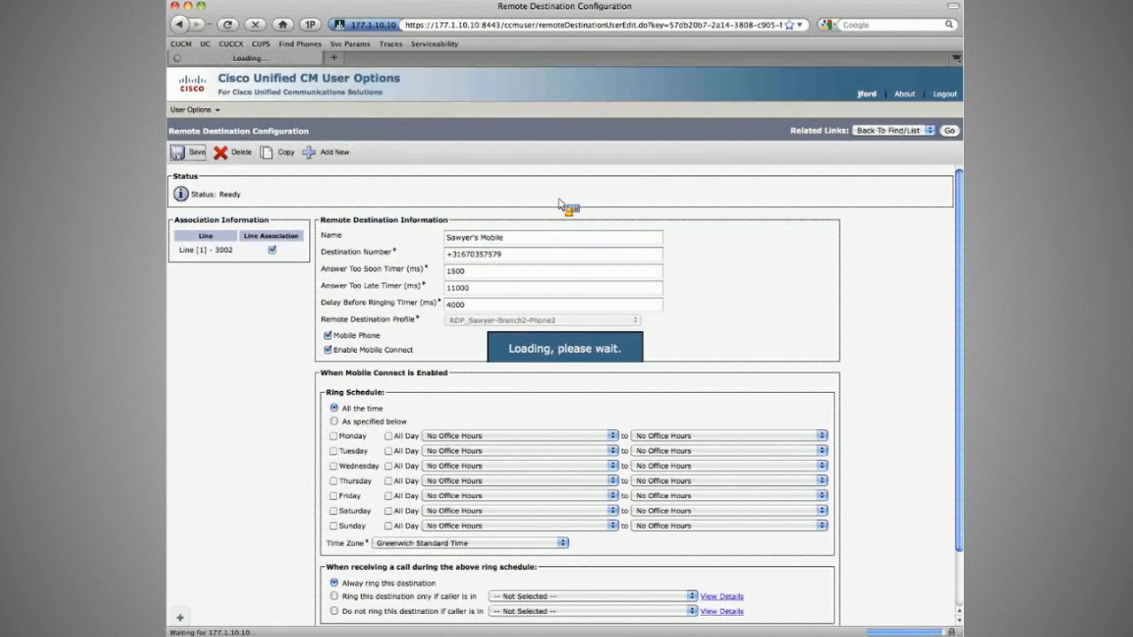
{"action": "left_click", "coordinate": [947, 132]}
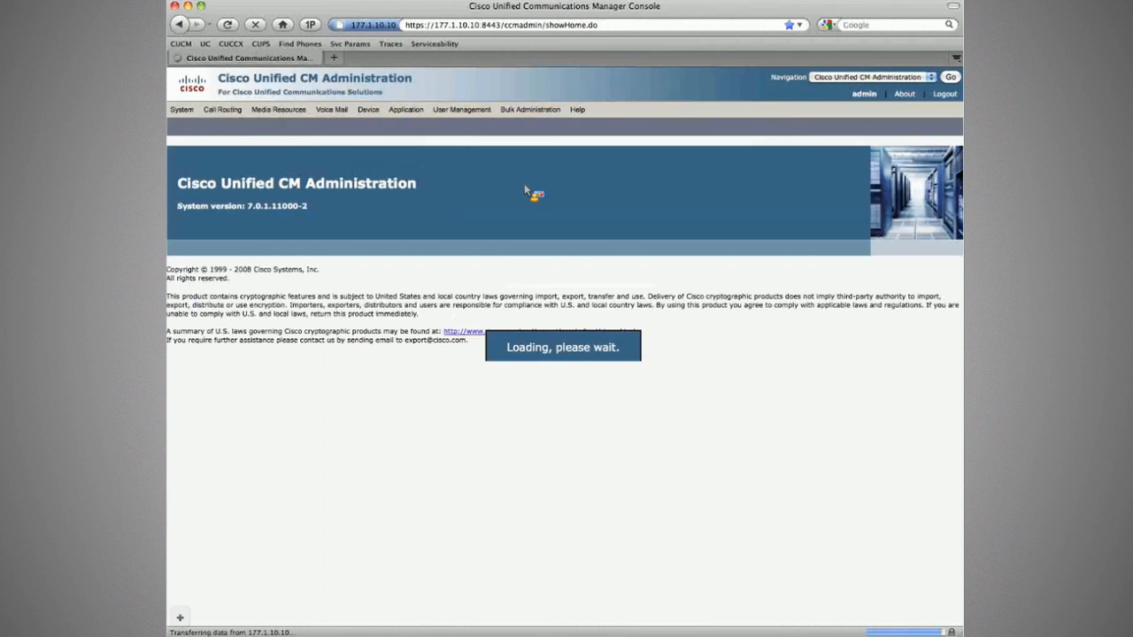
List all remote destinations and open the branch user's mobile destination.
{"action": "left_click", "coordinate": [417, 206]}
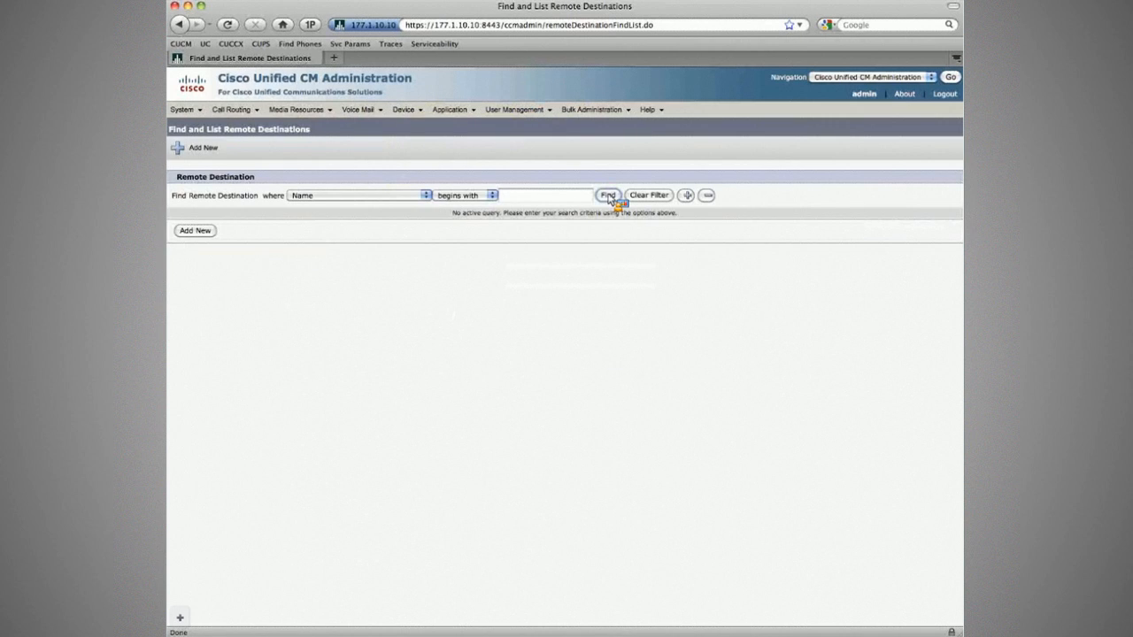
{"action": "left_click", "coordinate": [609, 195]}
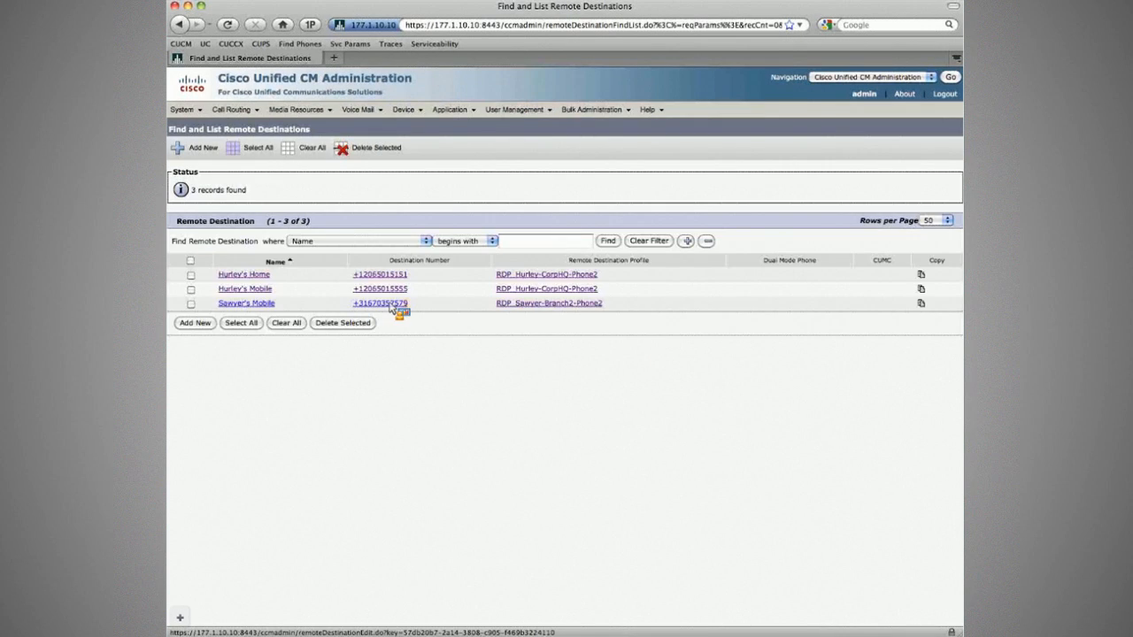
{"action": "left_click", "coordinate": [391, 306]}
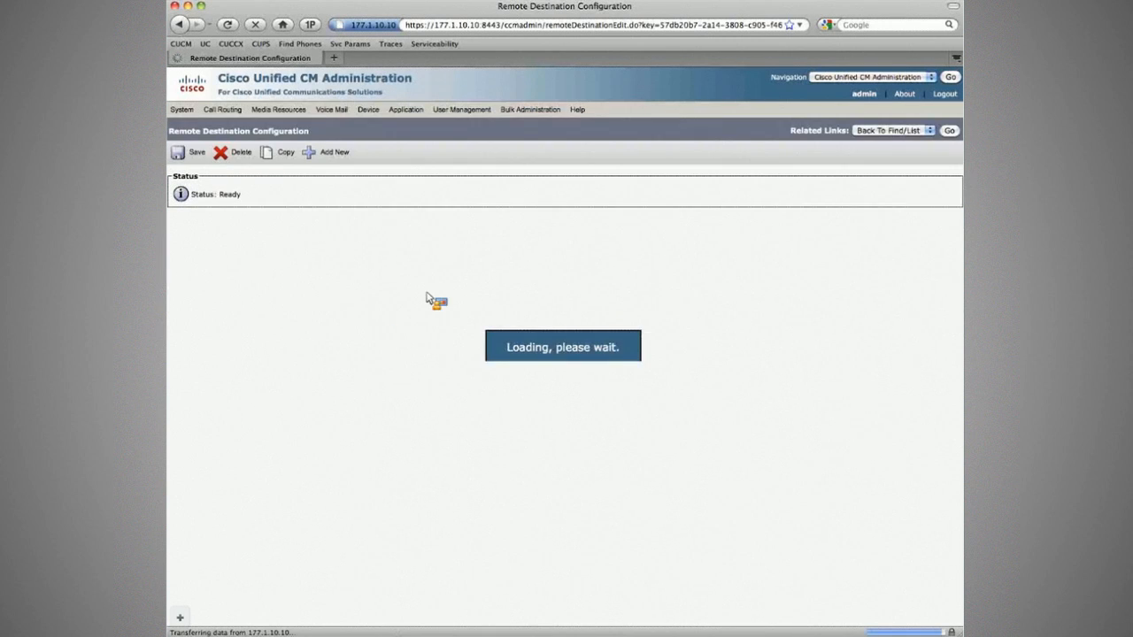
Change the number's final digit back to 5, save it, and bring up the workbook.
{"action": "key", "text": "BackSpace"}
{"action": "type", "text": "57575"}
{"action": "key", "text": "Tab"}
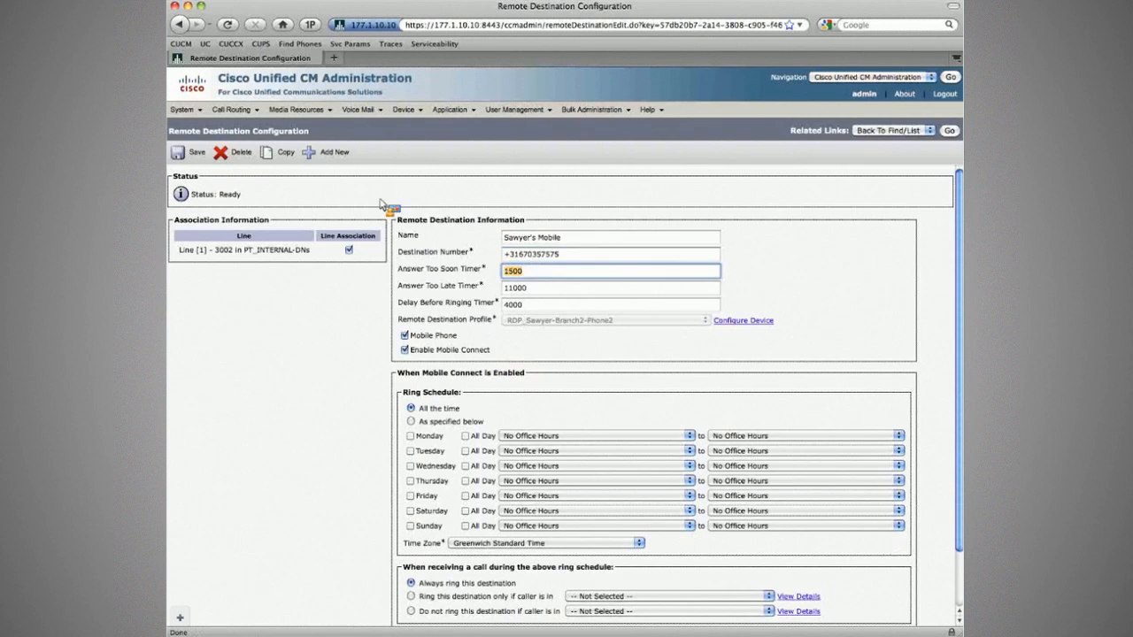
{"action": "left_click", "coordinate": [193, 156]}
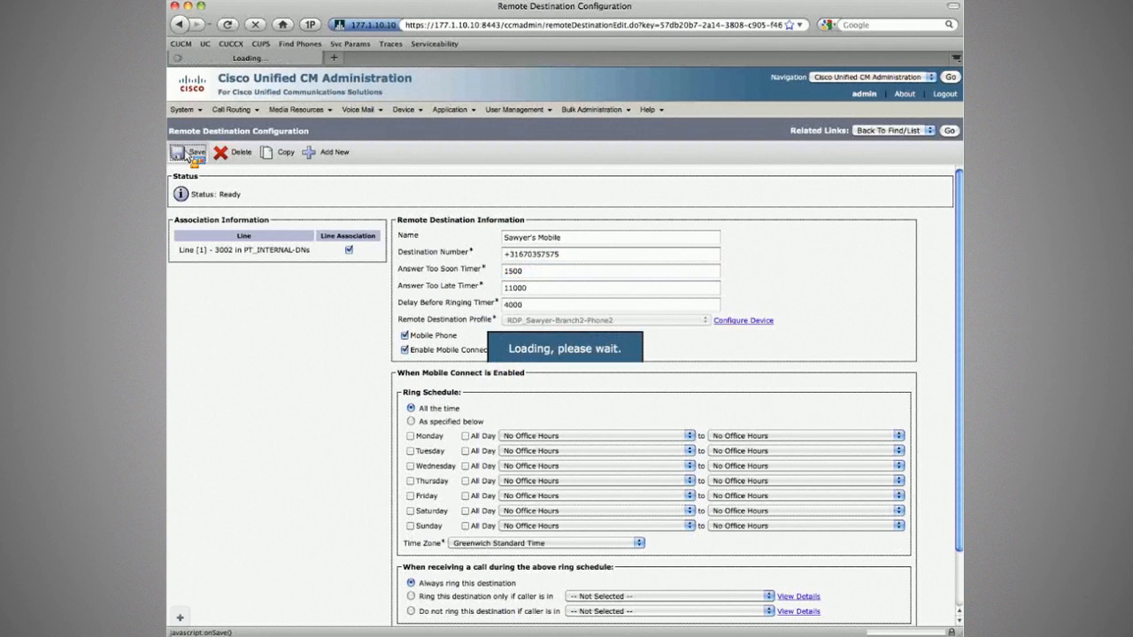
{"action": "left_click", "coordinate": [950, 131]}
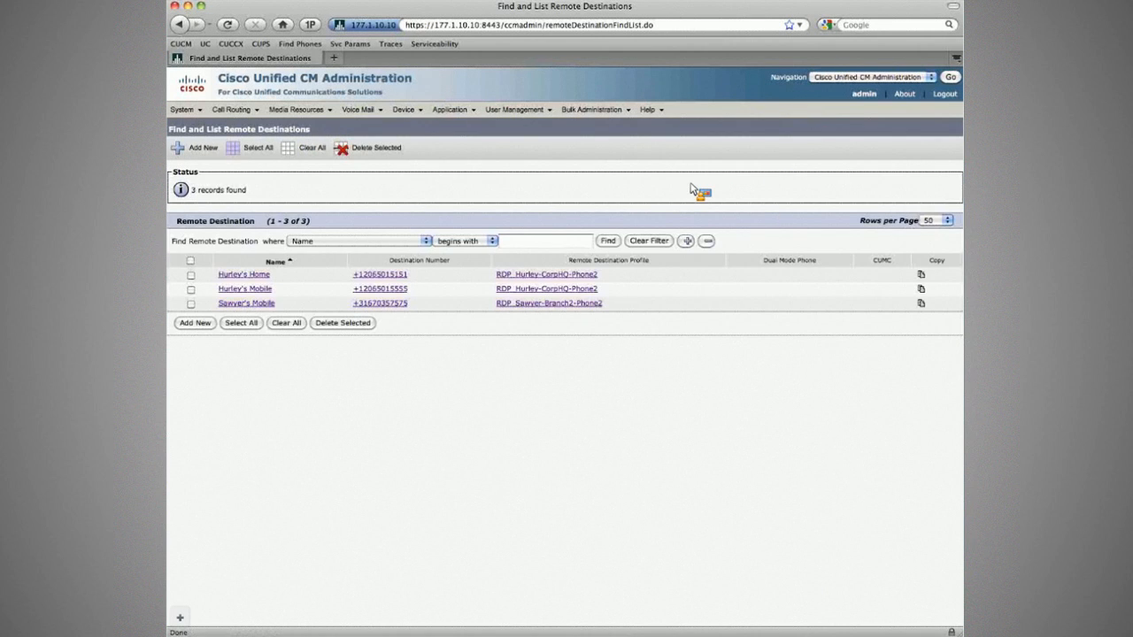
{"action": "key", "text": "super+Tab"}
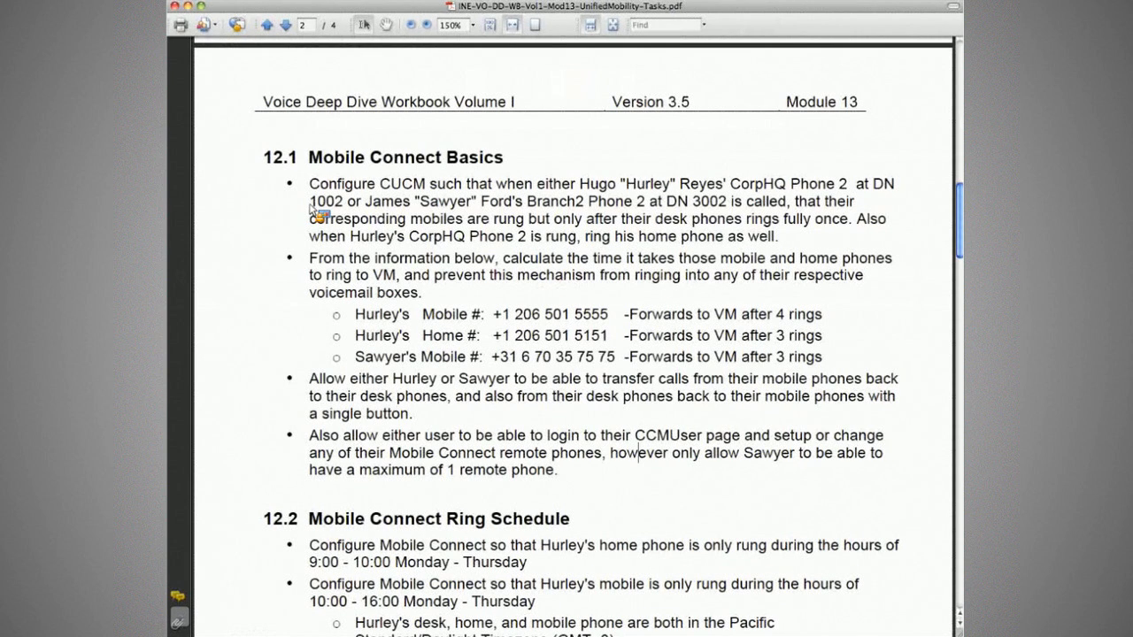
Leave the workbook for the remote destinations list, then the softphones and terminal log.
{"action": "key", "text": "super+Tab"}
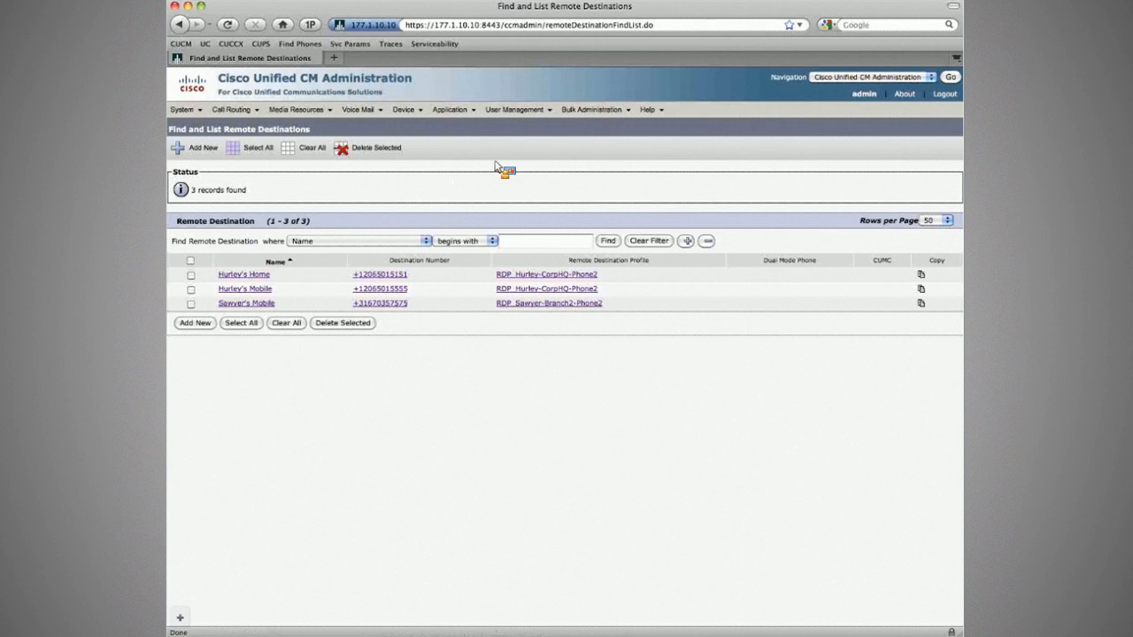
{"action": "key", "text": "super+Tab"}
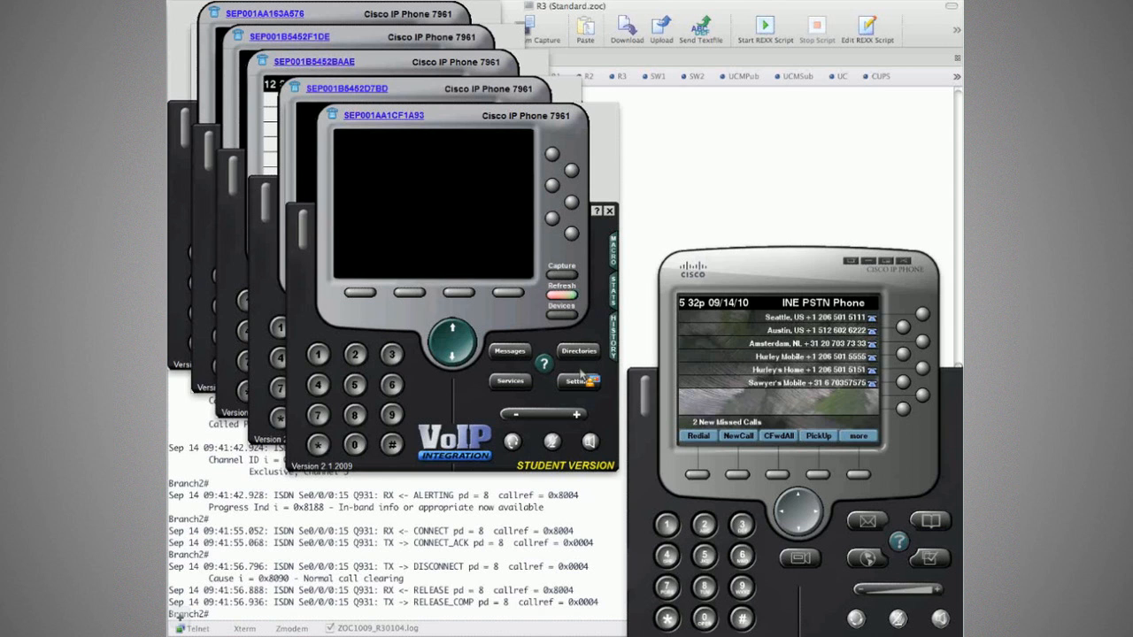
Attach the 3001 and 2001 softphones to Branch2 Phone1 and Branch1 Phone1.
{"action": "left_click", "coordinate": [571, 317]}
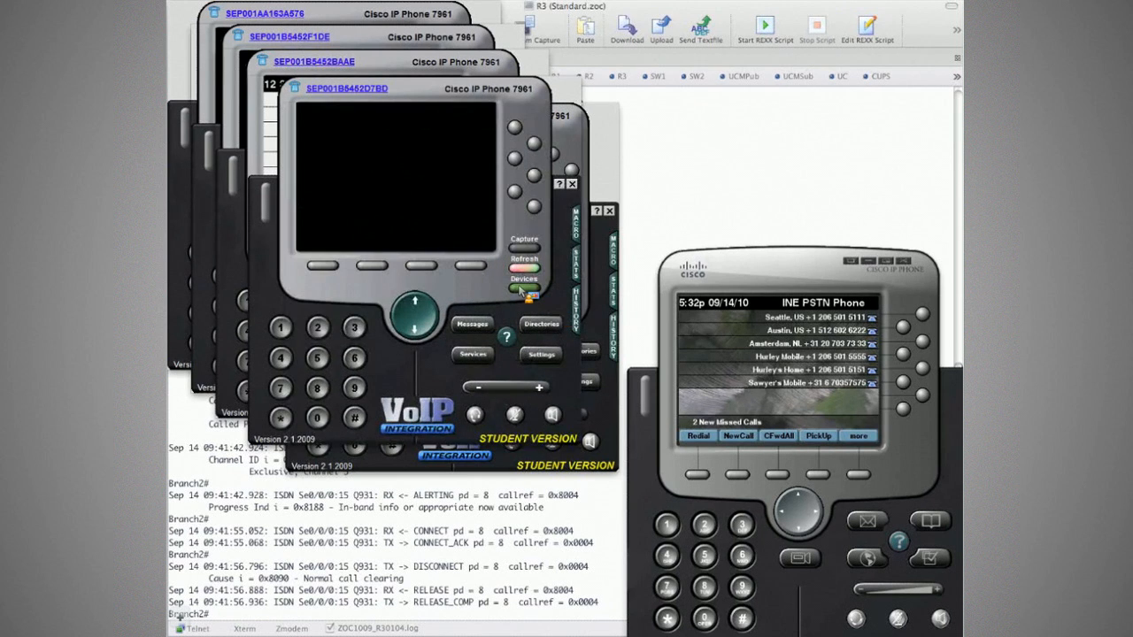
{"action": "left_click", "coordinate": [523, 289]}
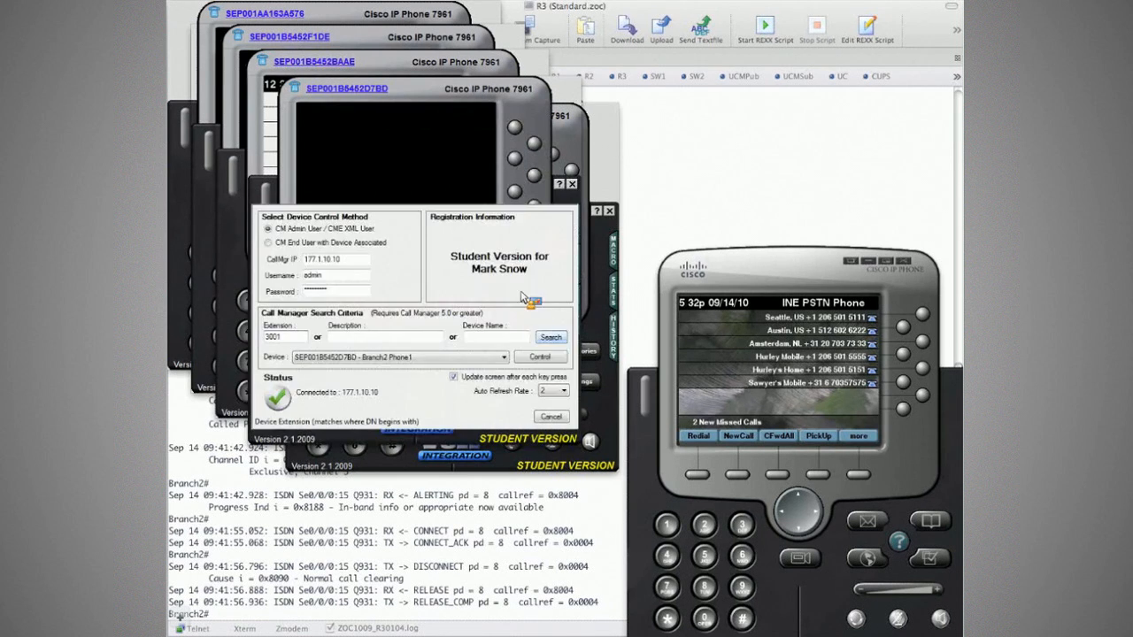
{"action": "left_click", "coordinate": [542, 358]}
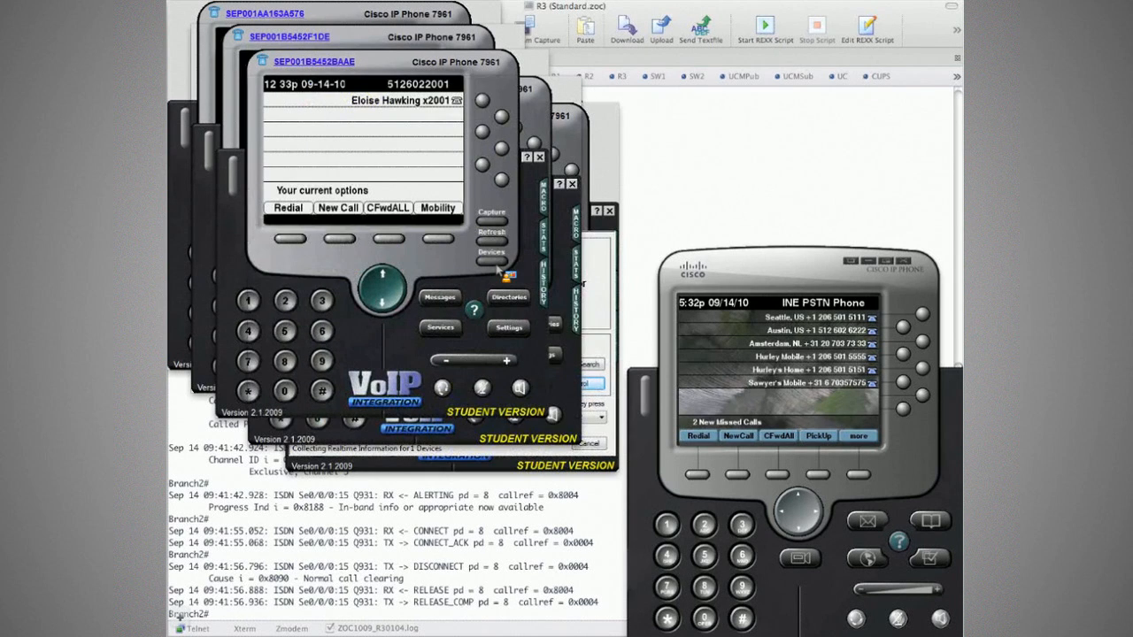
{"action": "left_click", "coordinate": [496, 264]}
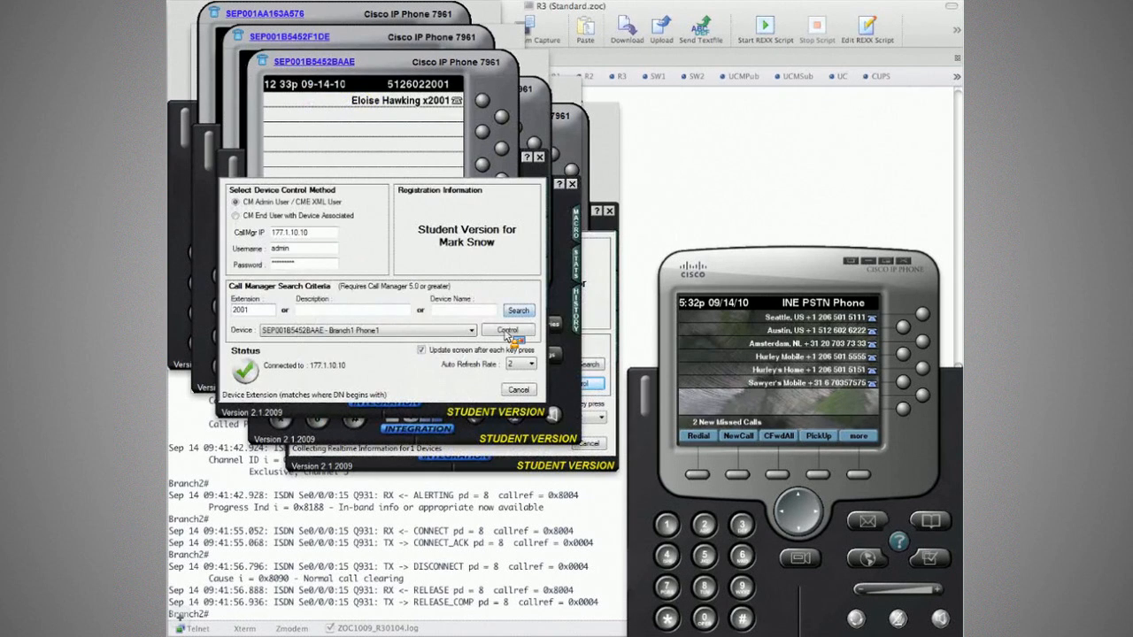
{"action": "left_click", "coordinate": [507, 331]}
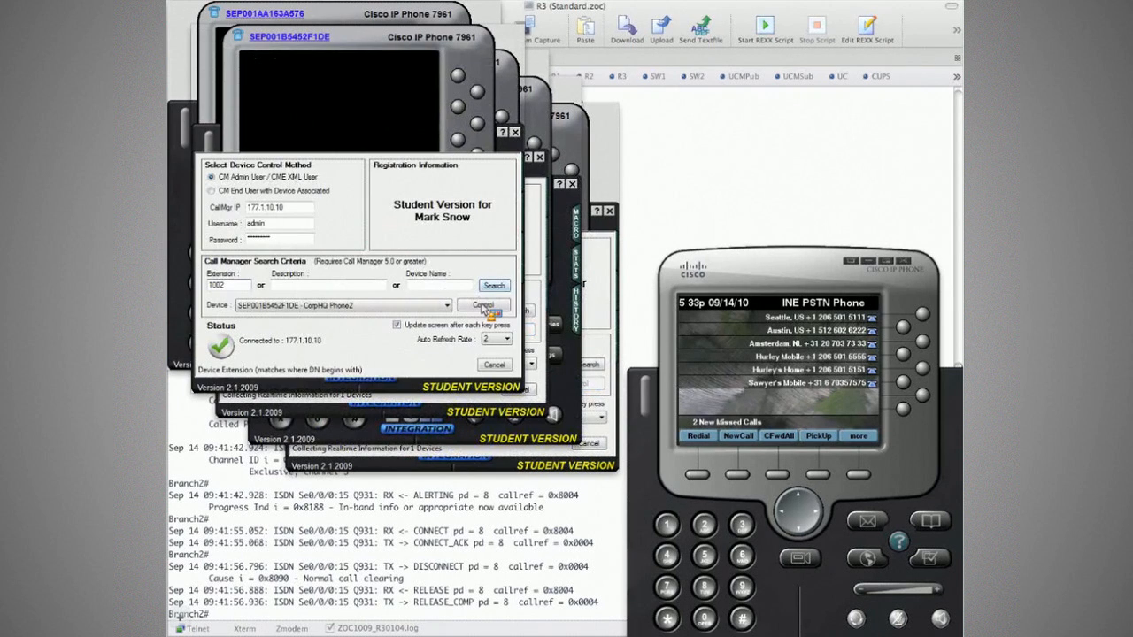
Attach the 1002, 1001 and 3002 softphones to CorpHQ Phone2, CorpHQ Phone1 and Branch2 Phone2.
{"action": "left_click", "coordinate": [483, 306]}
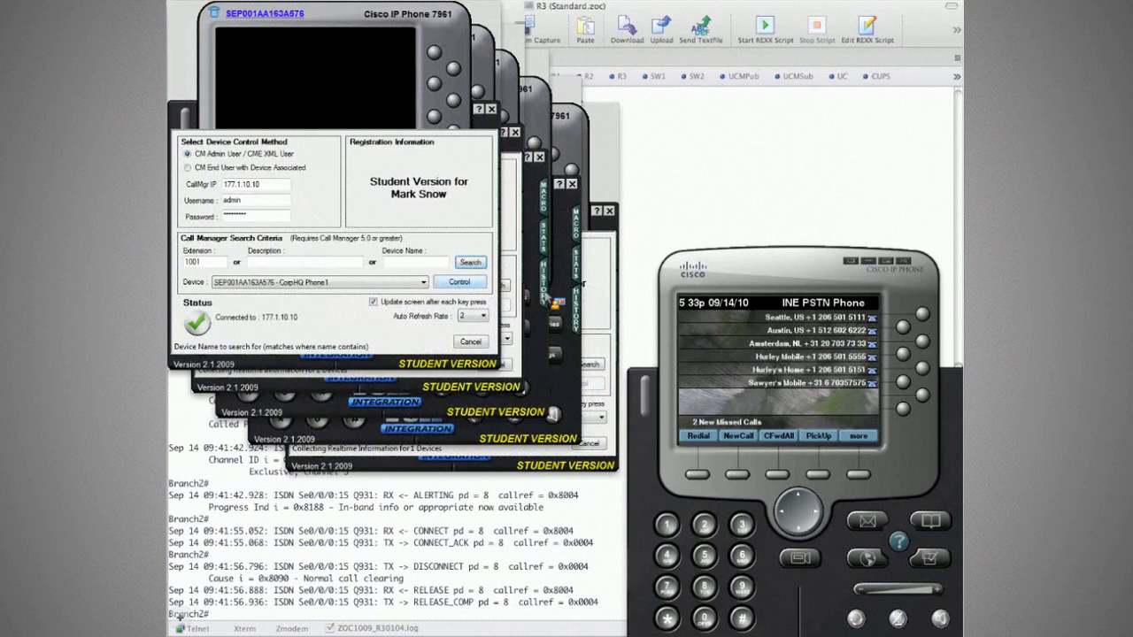
{"action": "left_click", "coordinate": [470, 263]}
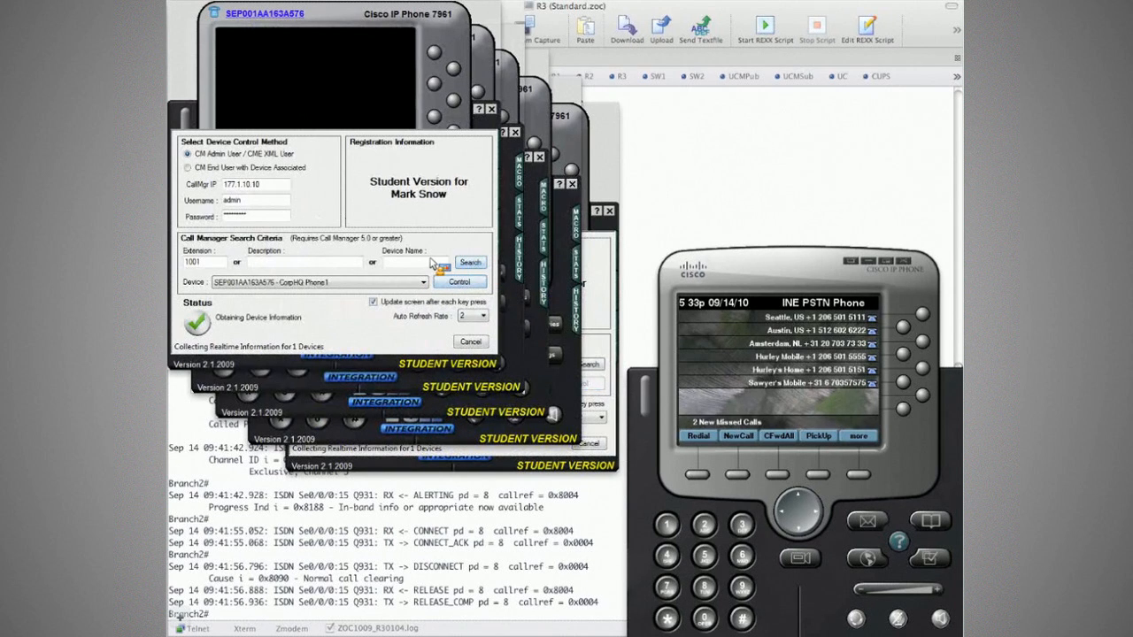
{"action": "left_click", "coordinate": [470, 263]}
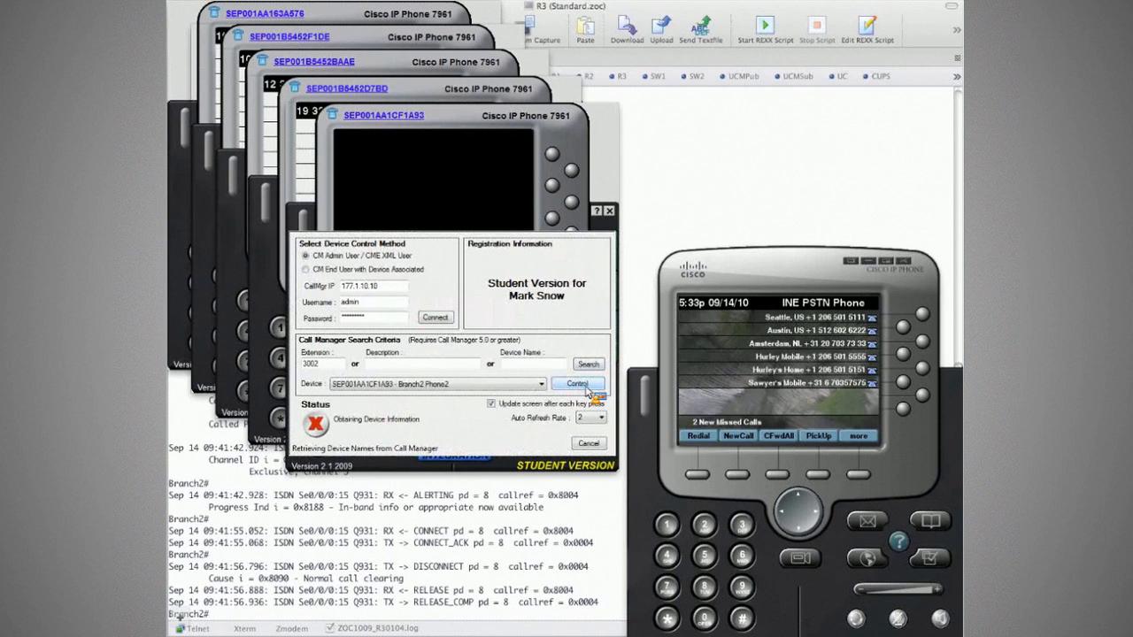
{"action": "left_click", "coordinate": [577, 384]}
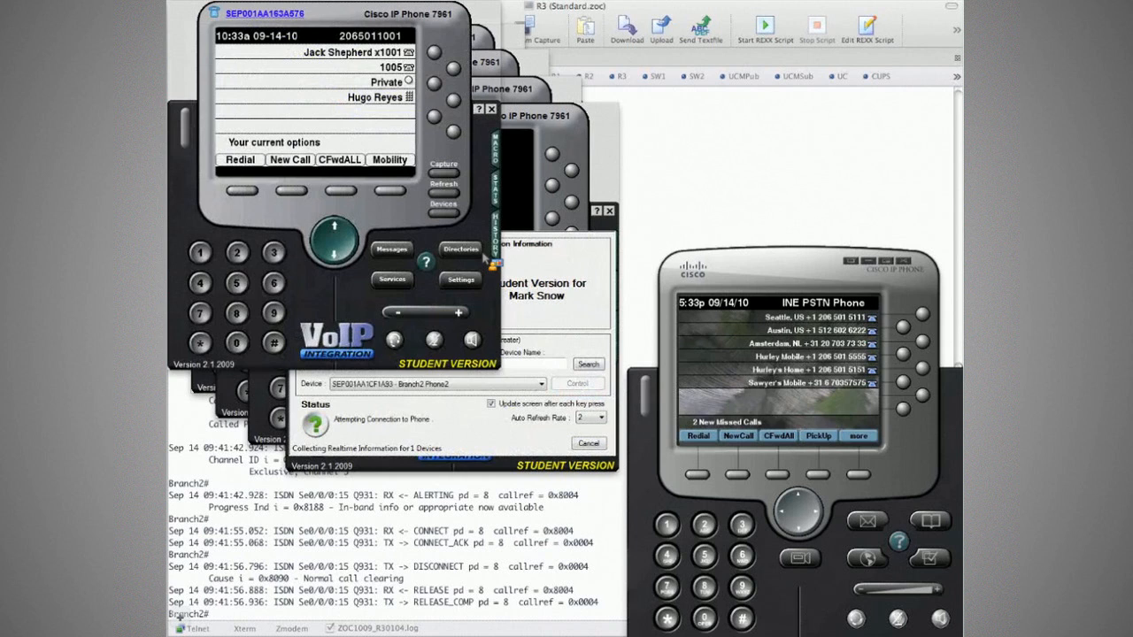
{"action": "left_click", "coordinate": [507, 270]}
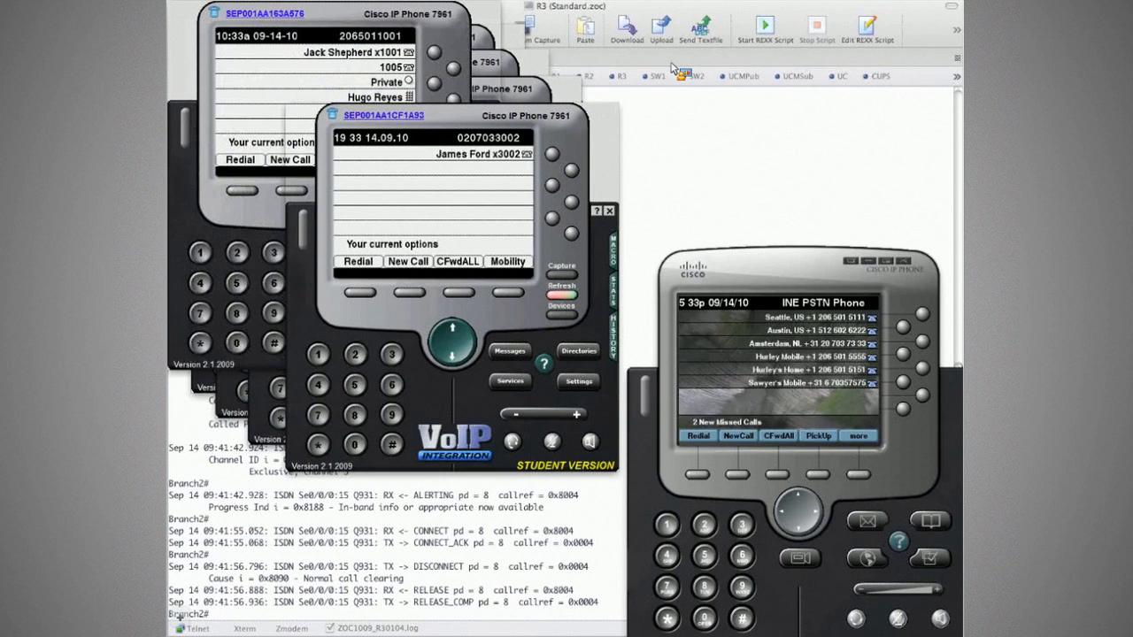
Move the 3002 softphone to the upper right and bring the PSTN and 3001 phones forward.
{"action": "left_click_drag", "start_coordinate": [449, 116], "coordinate": [736, 16]}
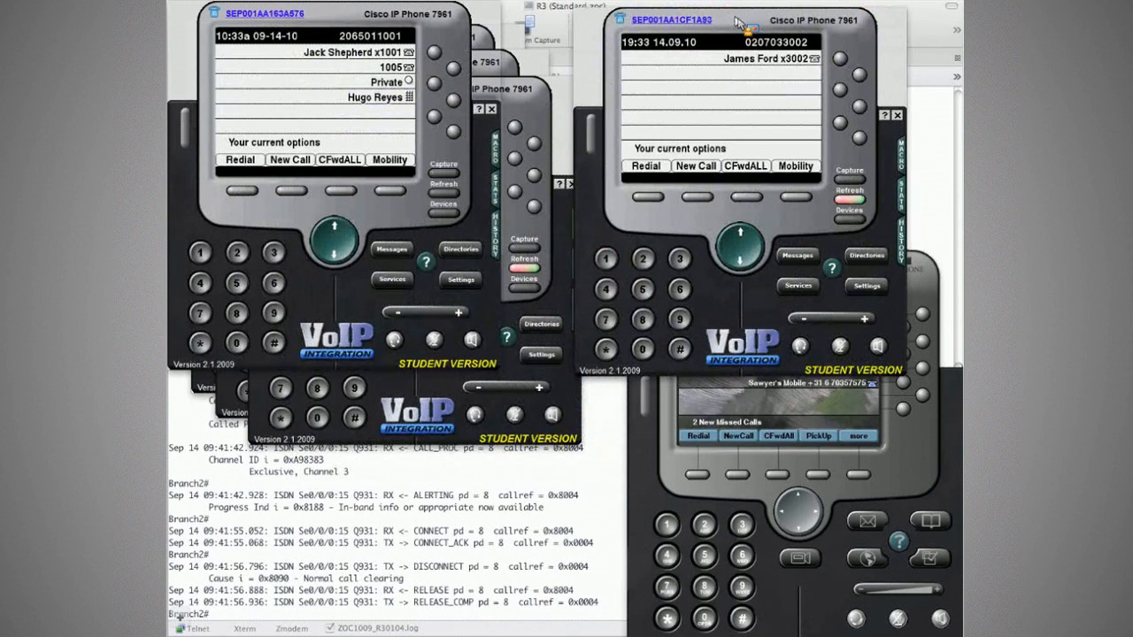
{"action": "left_click", "coordinate": [919, 271]}
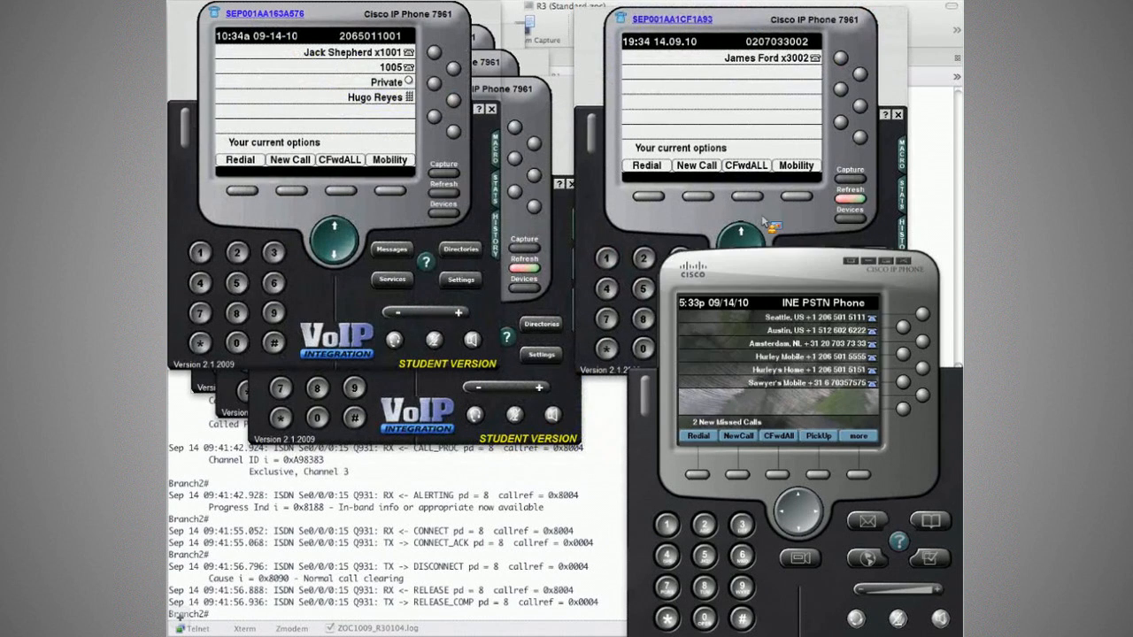
{"action": "left_click", "coordinate": [506, 95]}
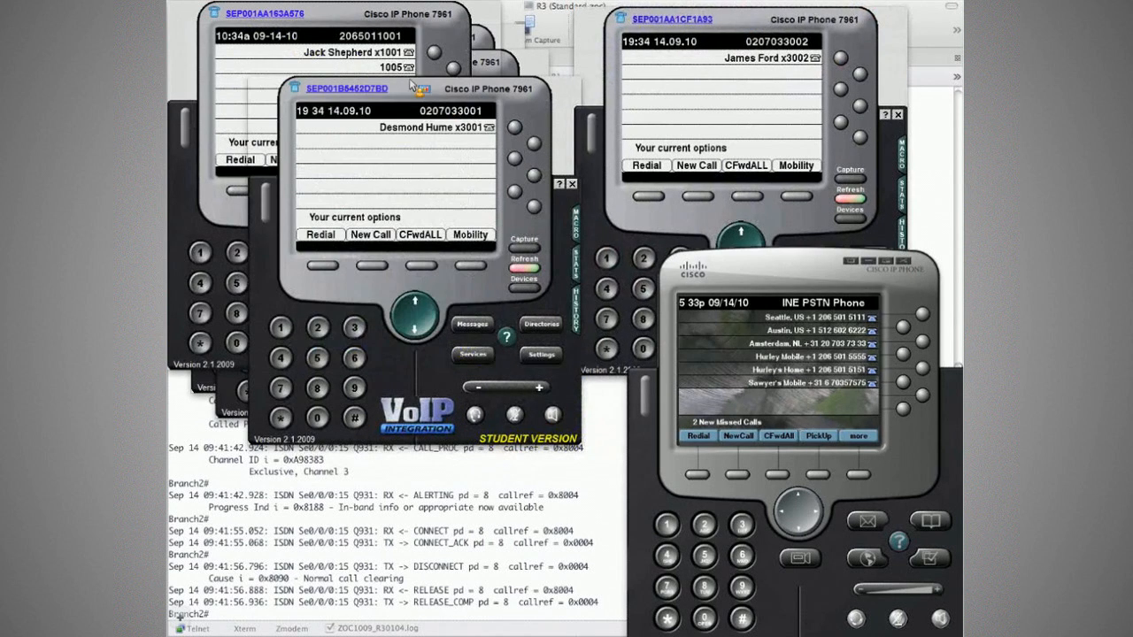
Shift the 1002 softphone right, then take 3001 off-hook and start dialing 1002.
{"action": "left_click", "coordinate": [481, 38]}
{"action": "left_click_drag", "start_coordinate": [425, 45], "coordinate": [675, 99]}
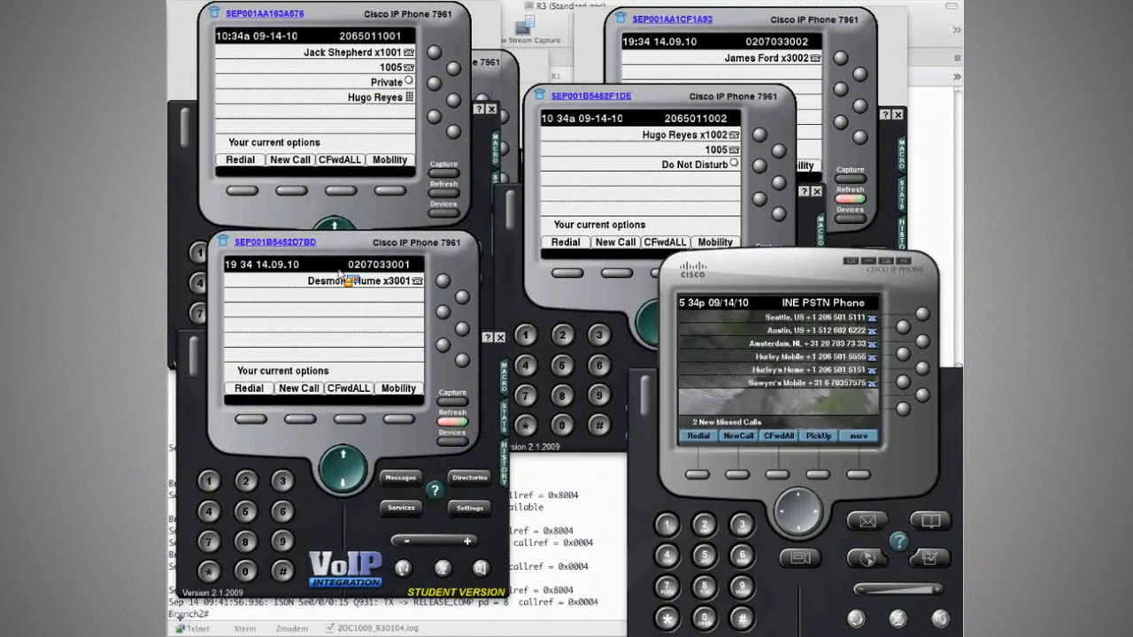
{"action": "left_click", "coordinate": [341, 275]}
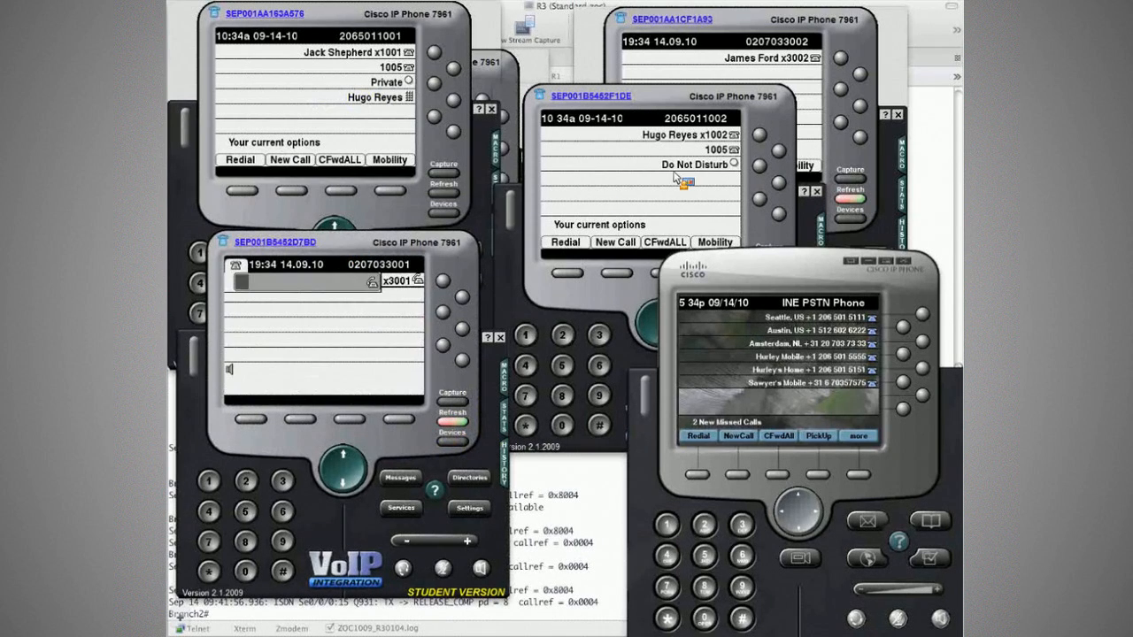
{"action": "type", "text": "100"}
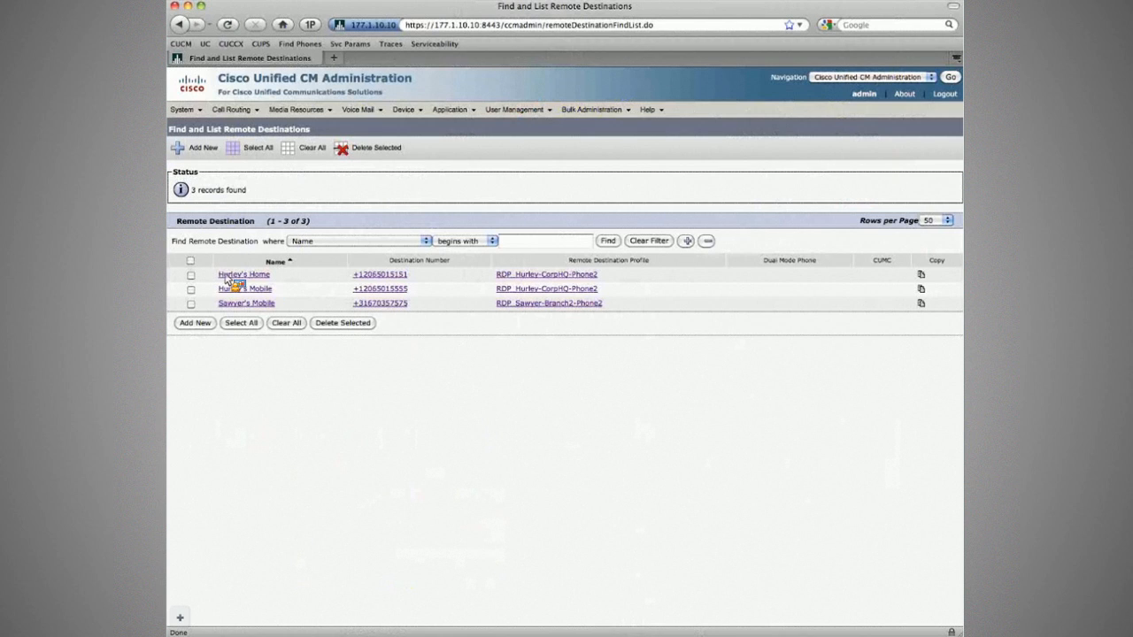
Set the home remote destination's Answer Too Late Timer to 15000 and save it.
{"action": "left_click", "coordinate": [226, 275]}
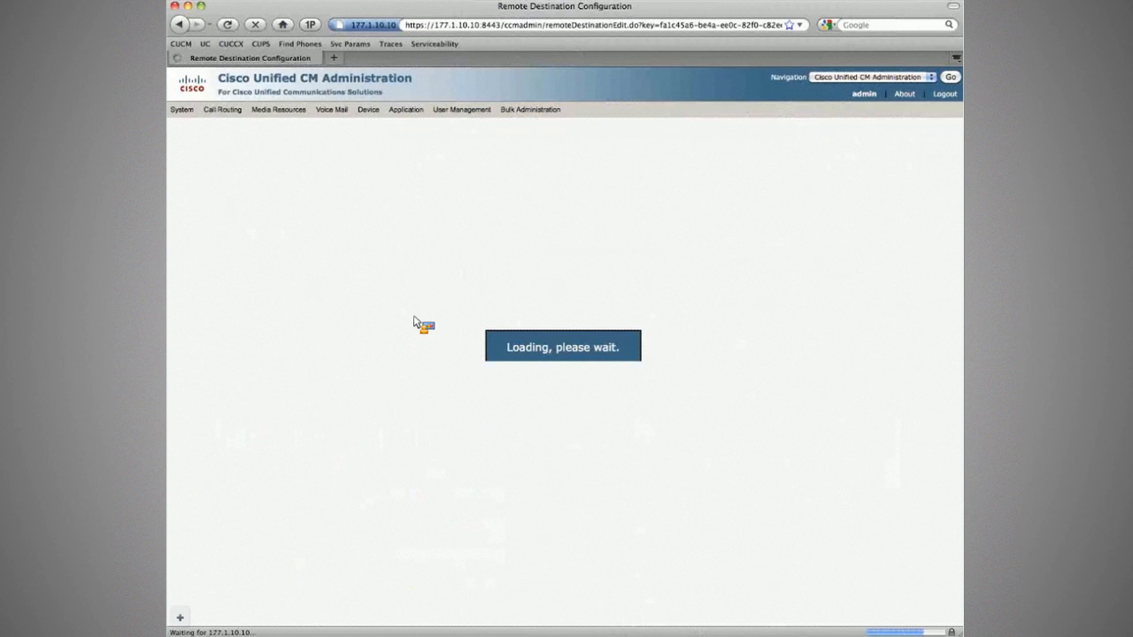
{"action": "left_click", "coordinate": [511, 289]}
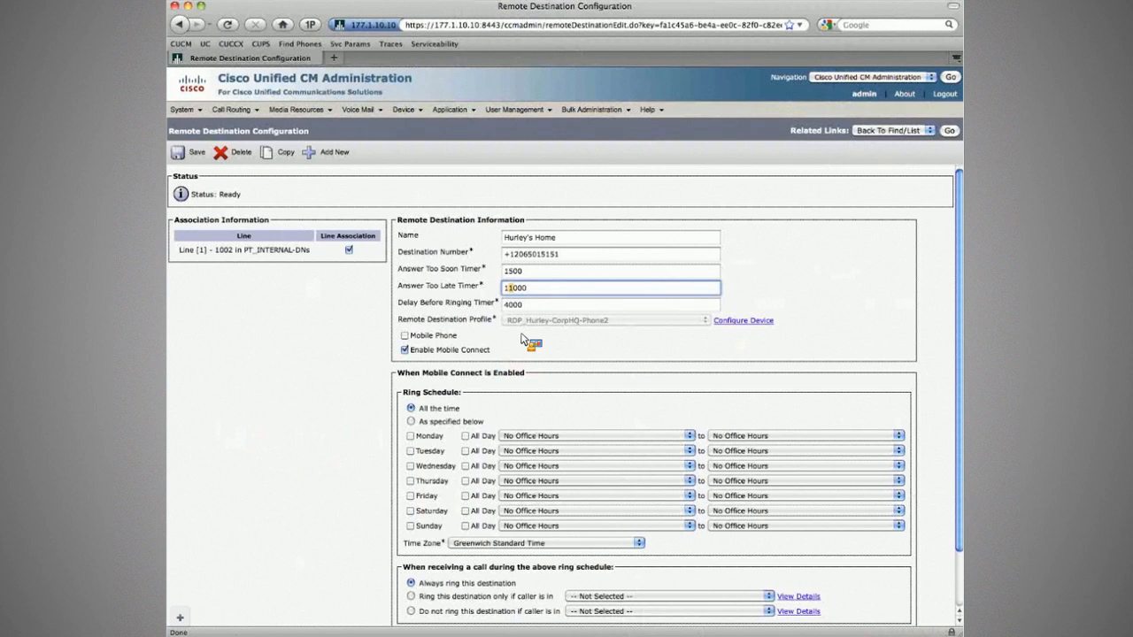
{"action": "type", "text": "5"}
{"action": "left_click", "coordinate": [188, 156]}
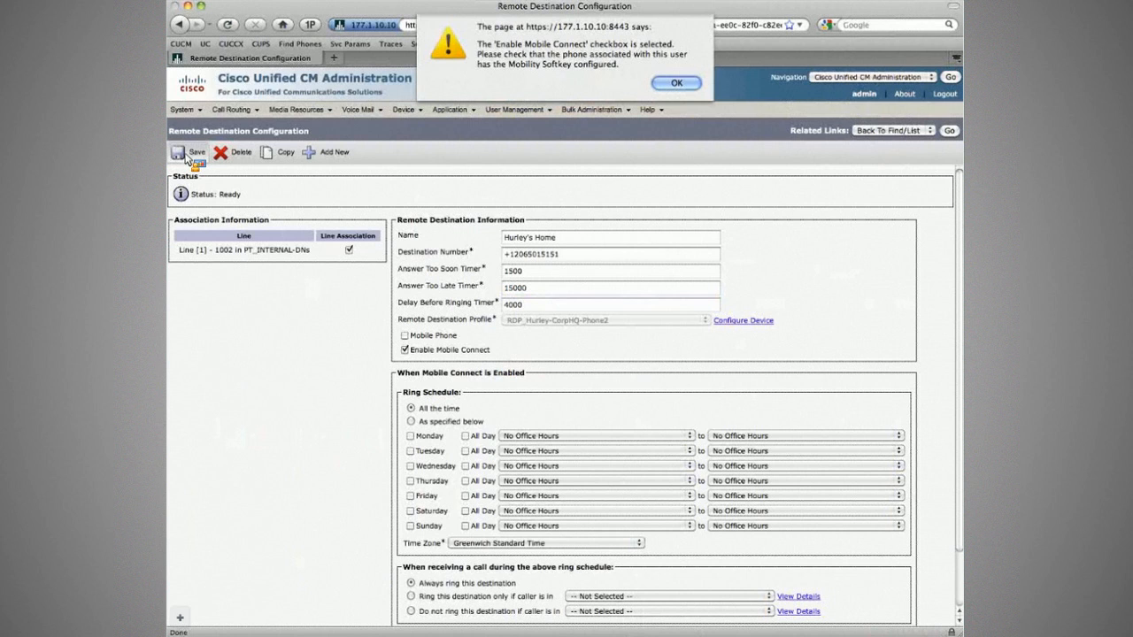
{"action": "key", "text": "Return"}
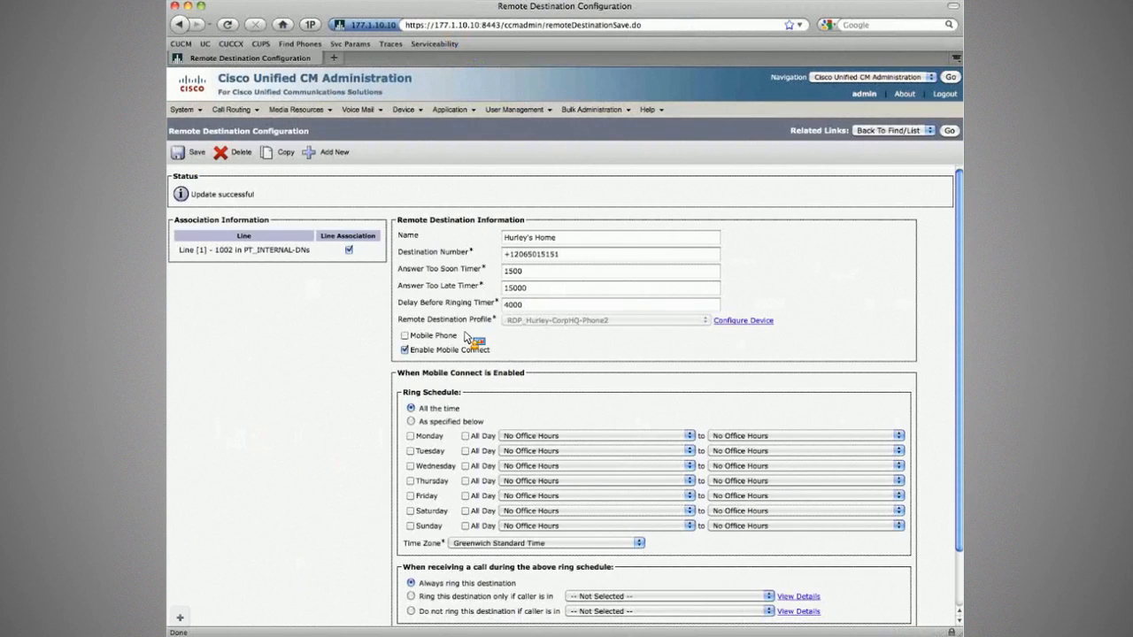
End the test call on the 3001 softphone and save the timer back at 11000.
{"action": "key", "text": "super+Tab"}
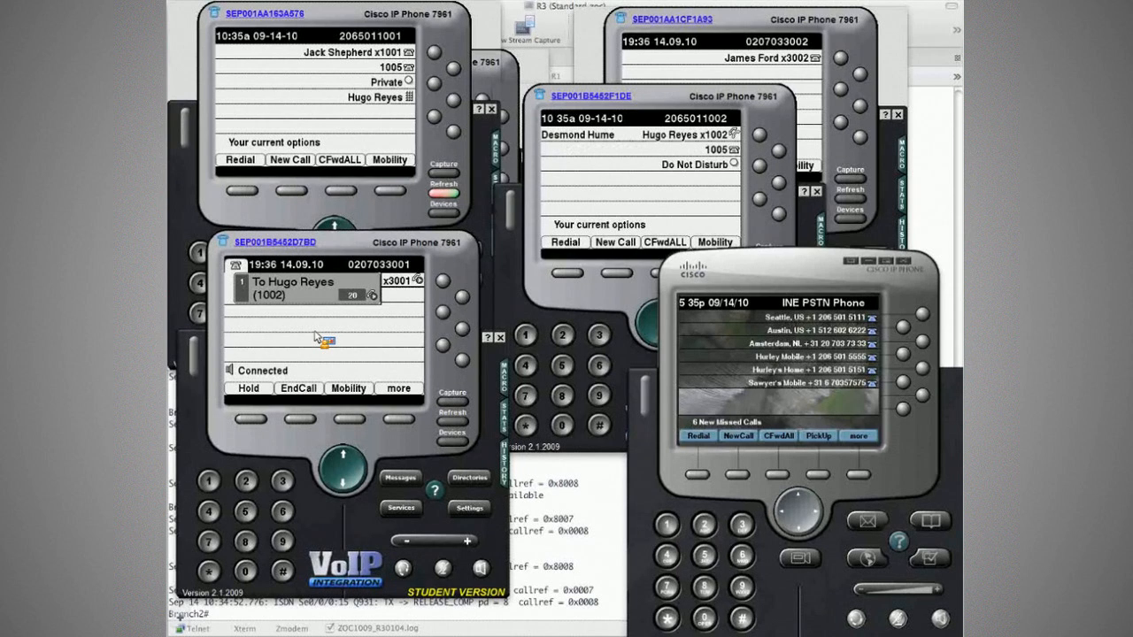
{"action": "left_click", "coordinate": [300, 420]}
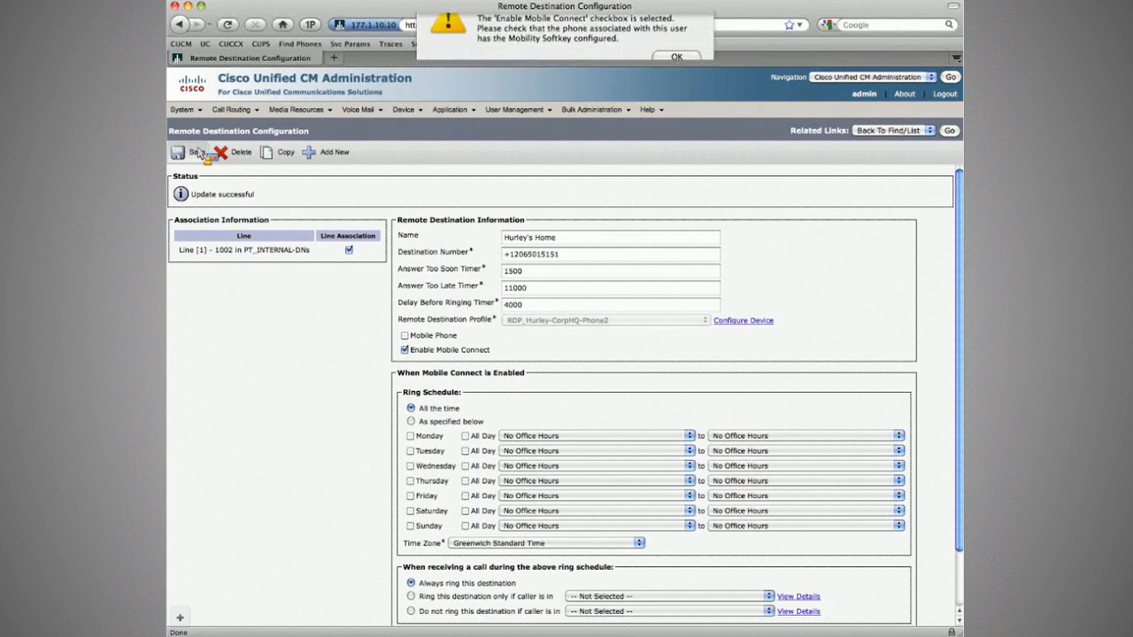
{"action": "key", "text": "Return"}
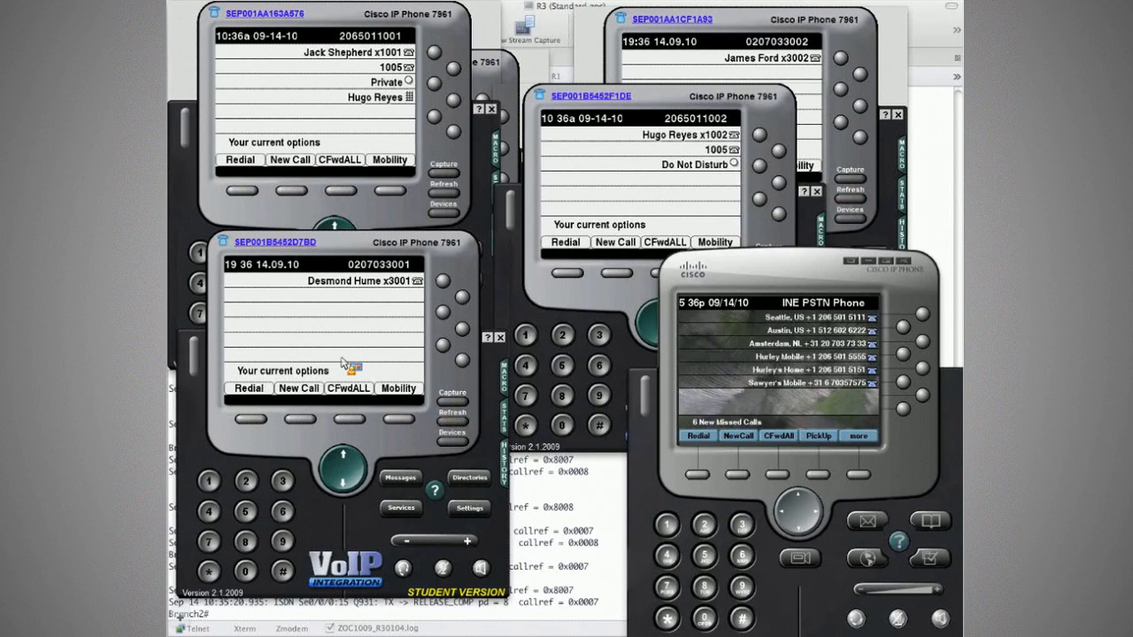
Take the 3001 softphone off-hook and dial 1002.
{"action": "left_click", "coordinate": [344, 363]}
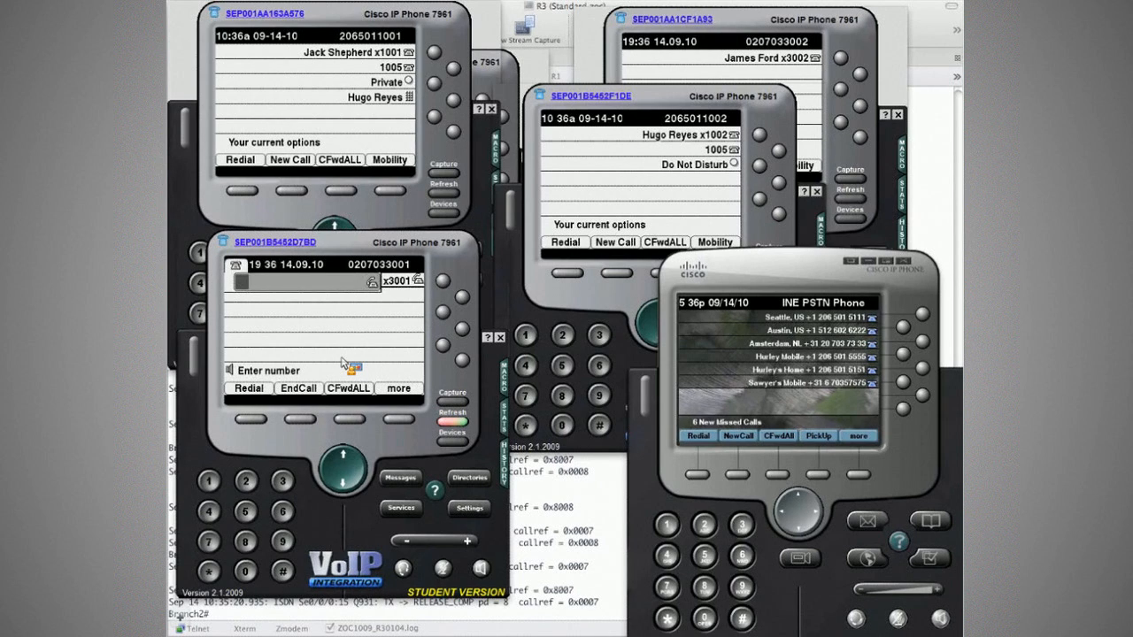
{"action": "type", "text": "100"}
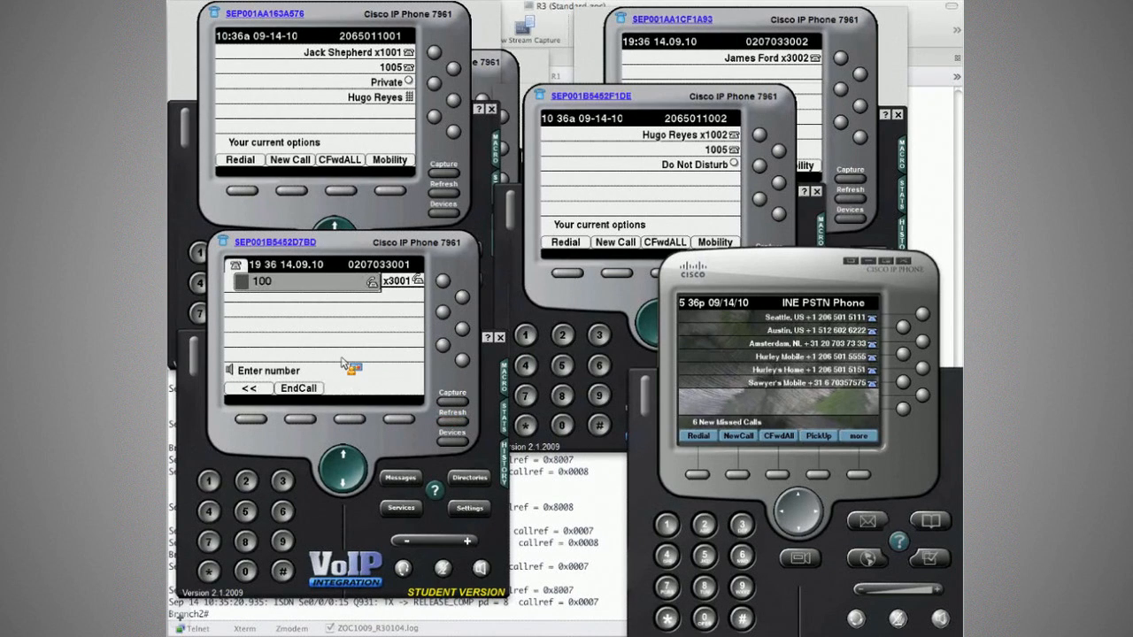
{"action": "type", "text": "2"}
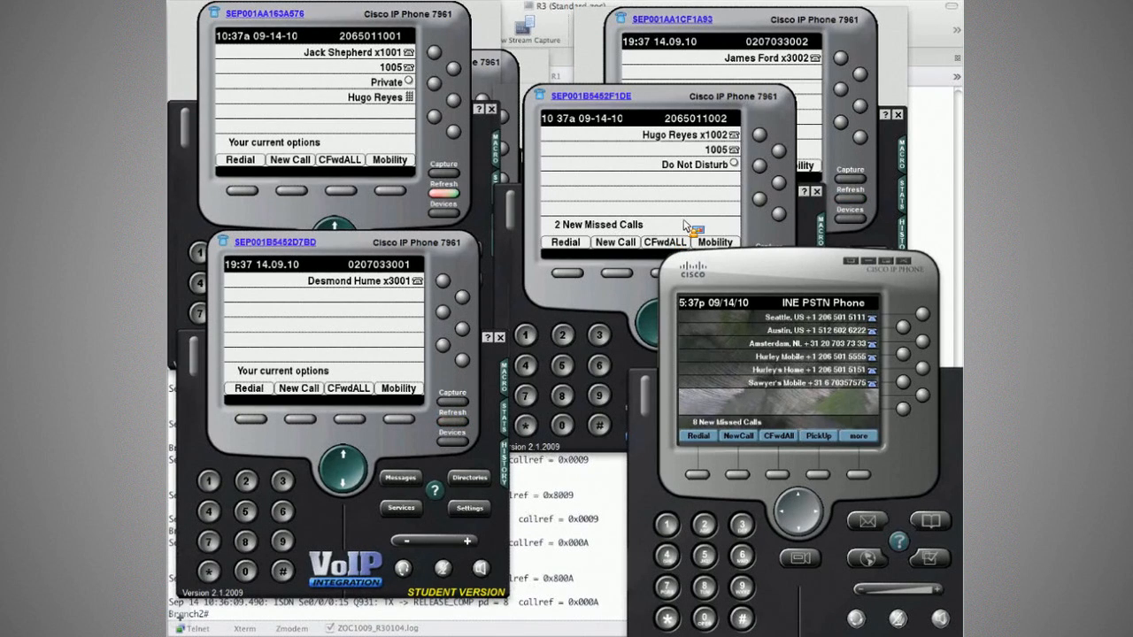
Review the called party numbers of both calls in the R1 and R3 ISDN debugs.
{"action": "left_click", "coordinate": [589, 478]}
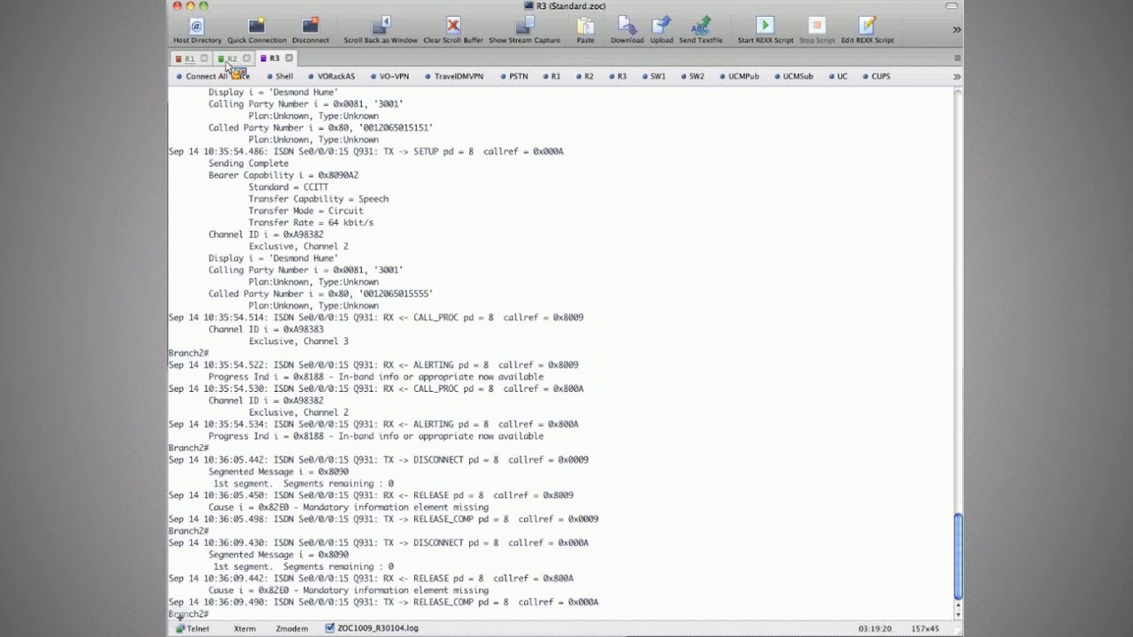
{"action": "left_click", "coordinate": [190, 59]}
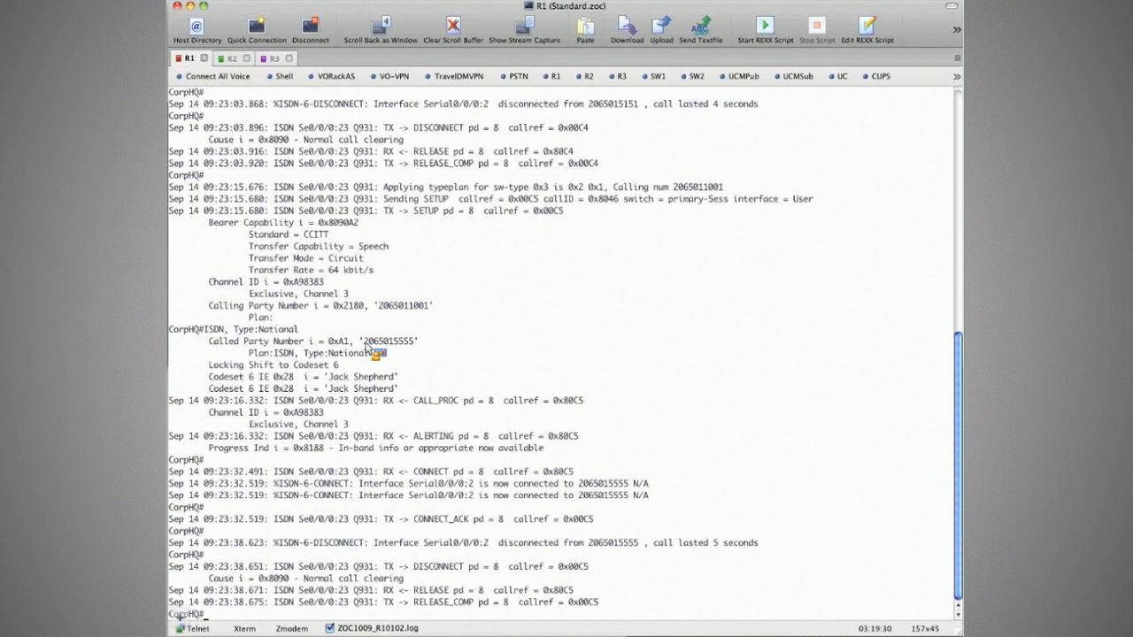
{"action": "scroll", "coordinate": [365, 347], "scroll_direction": "up", "scroll_amount": 10}
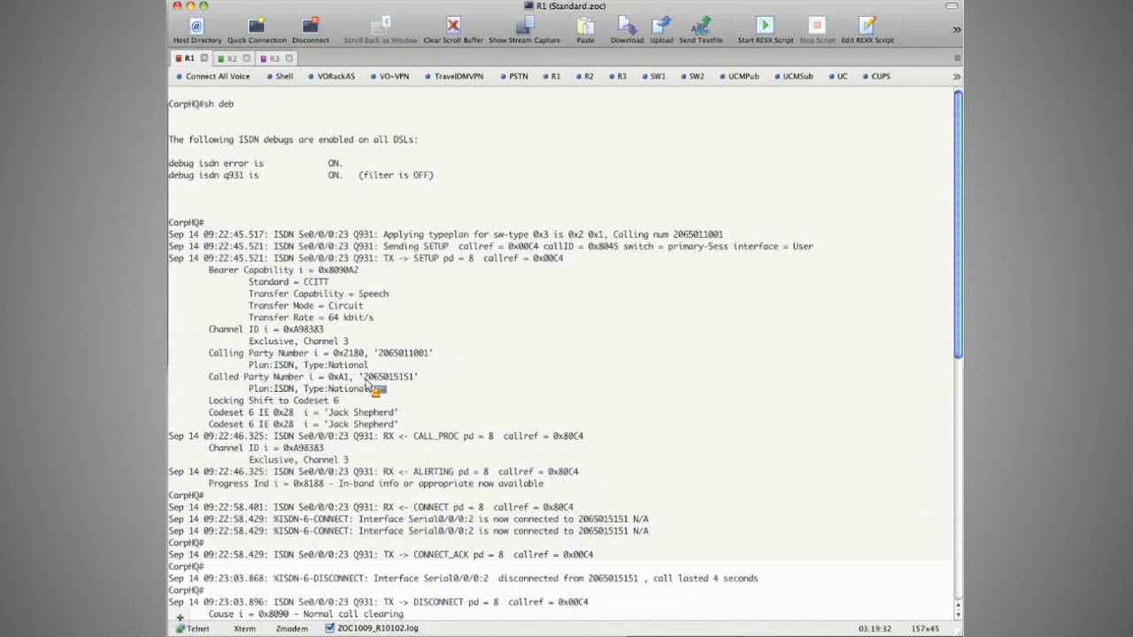
{"action": "left_click_drag", "start_coordinate": [366, 380], "coordinate": [417, 380]}
{"action": "double_click", "coordinate": [413, 340]}
{"action": "key", "text": "super+3"}
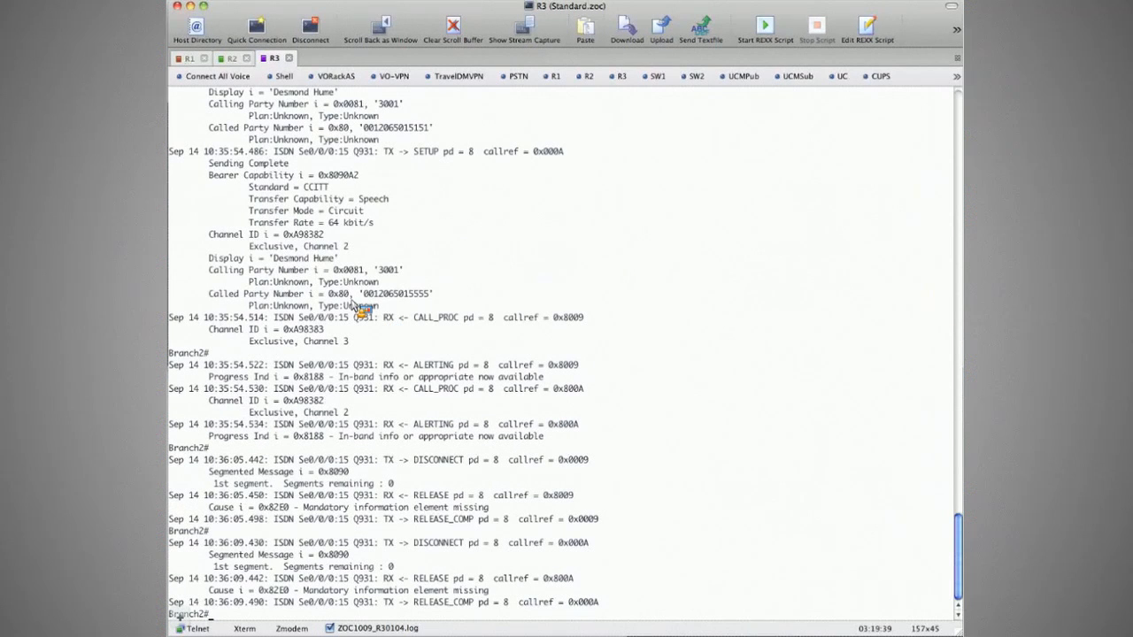
{"action": "scroll", "coordinate": [358, 305], "scroll_direction": "up", "scroll_amount": 10}
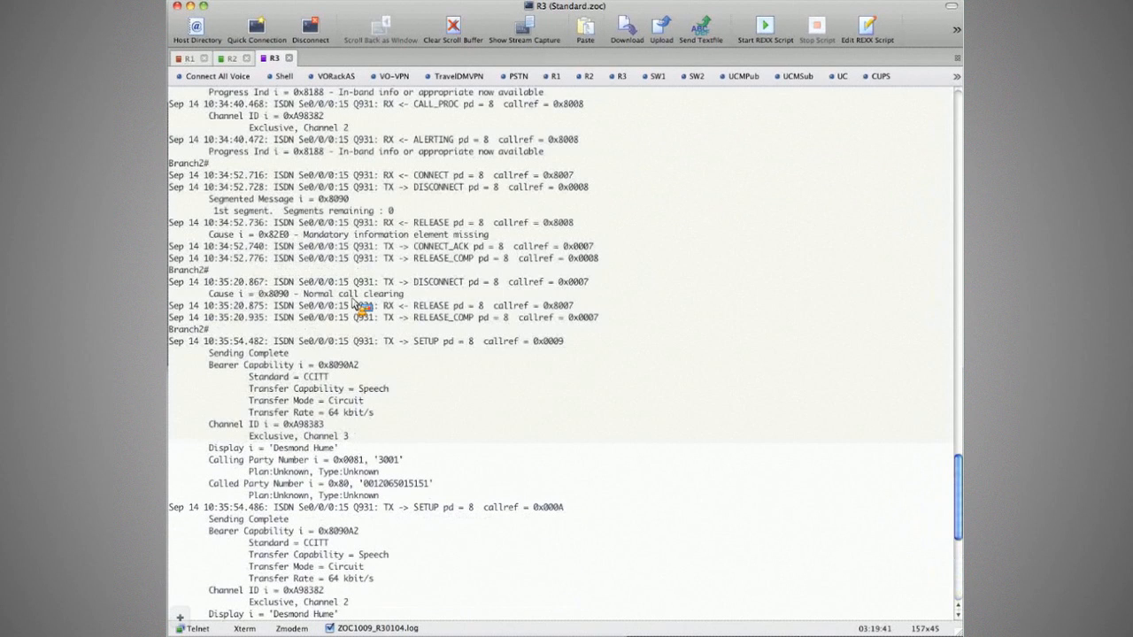
{"action": "scroll", "coordinate": [354, 301], "scroll_direction": "up", "scroll_amount": 15}
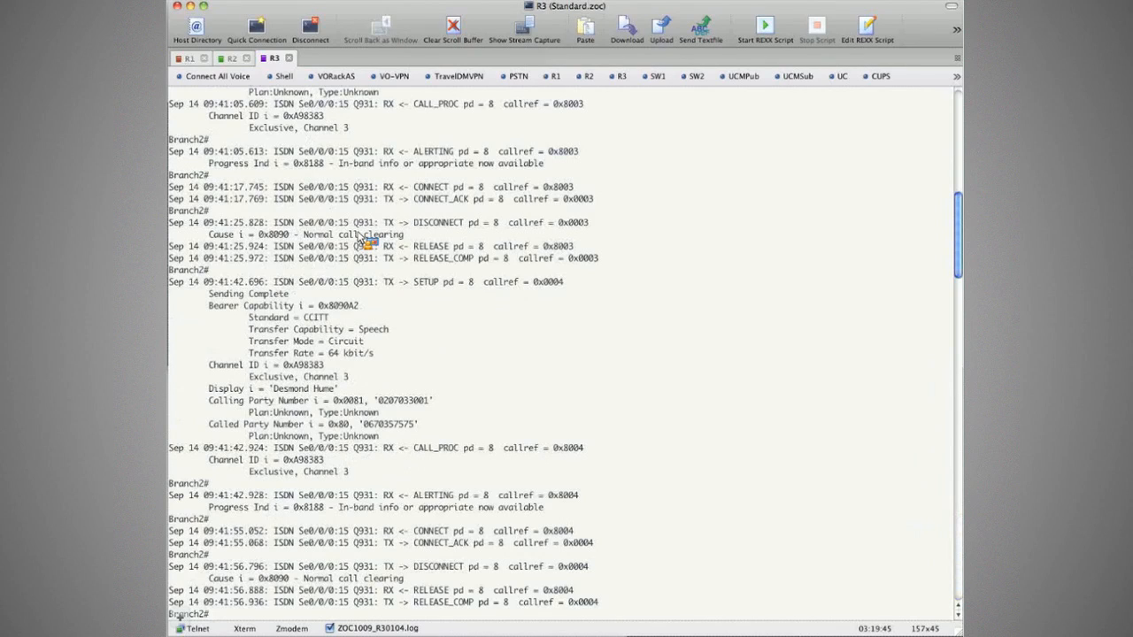
{"action": "scroll", "coordinate": [358, 239], "scroll_direction": "up", "scroll_amount": 10}
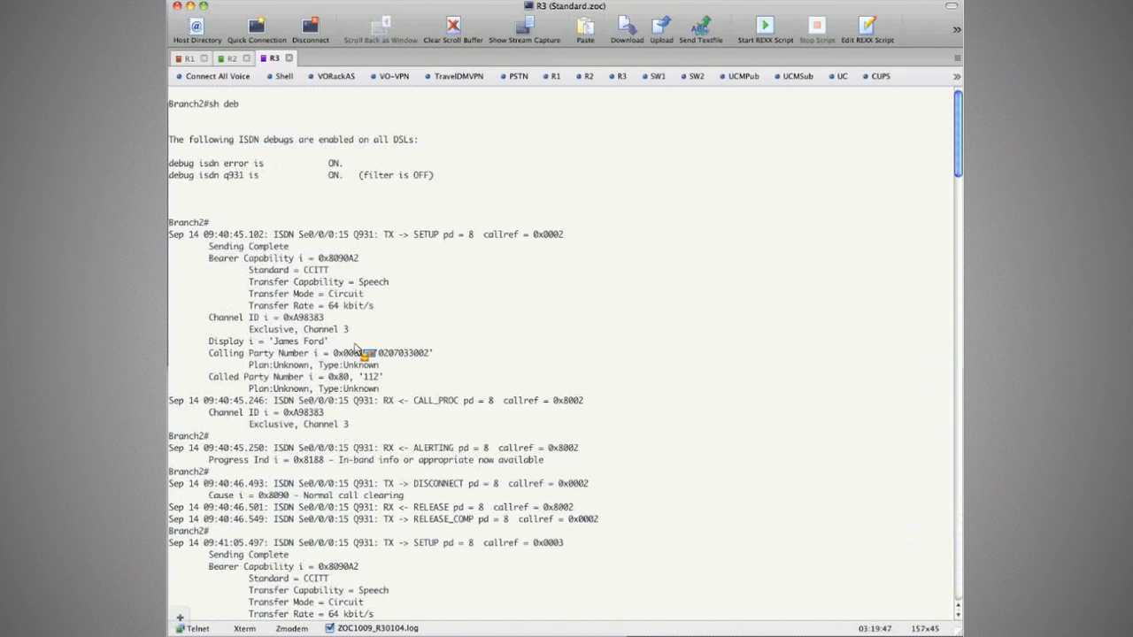
{"action": "scroll", "coordinate": [354, 347], "scroll_direction": "down", "scroll_amount": 12}
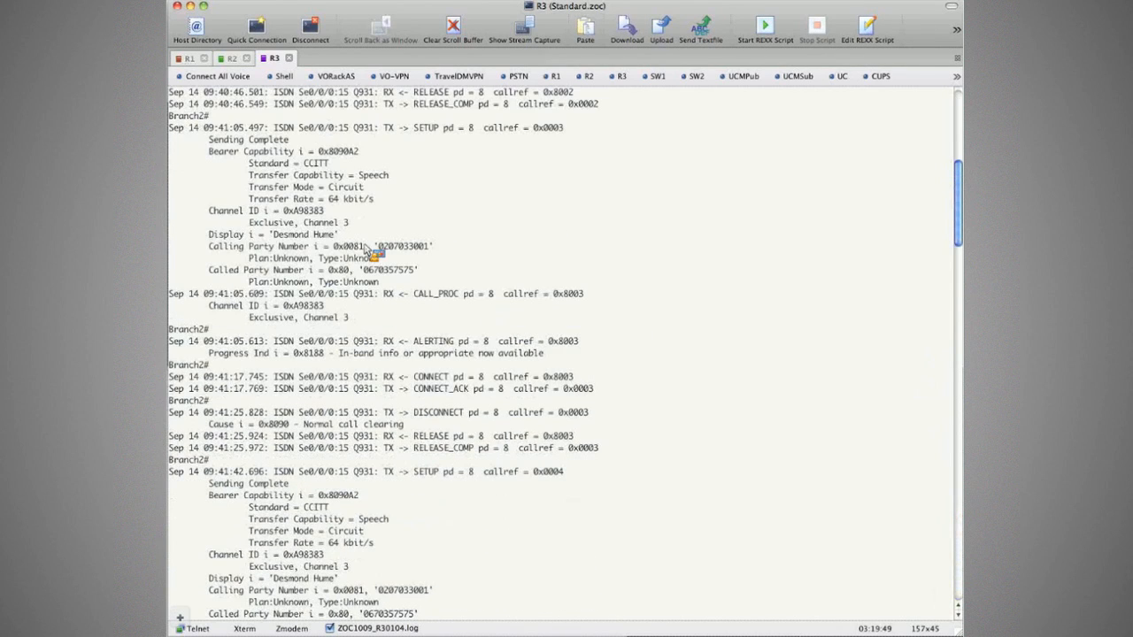
{"action": "scroll", "coordinate": [363, 243], "scroll_direction": "down", "scroll_amount": 7}
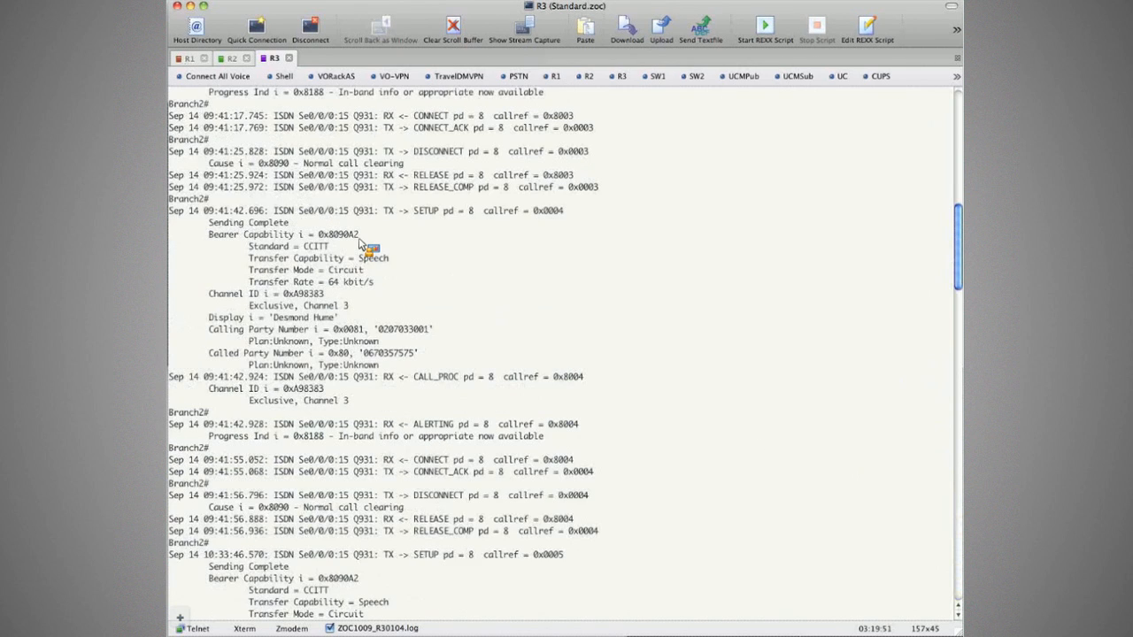
{"action": "scroll", "coordinate": [358, 241], "scroll_direction": "down", "scroll_amount": 20}
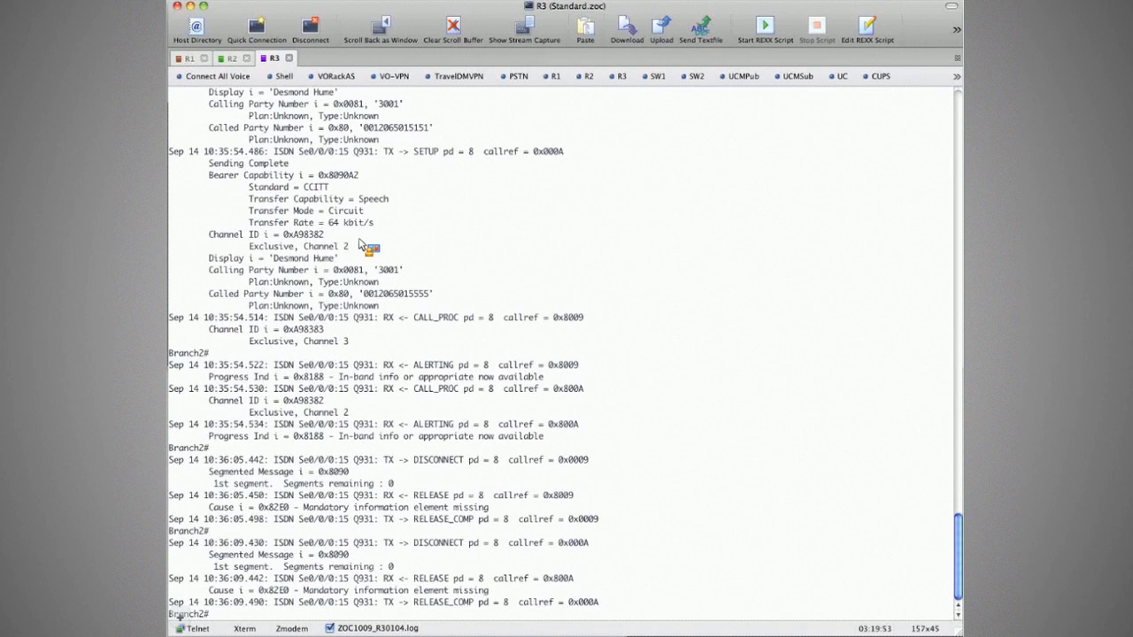
Clear the R3, R2 and R1 session output, then bring the softphones forward.
{"action": "key", "text": "super+k"}
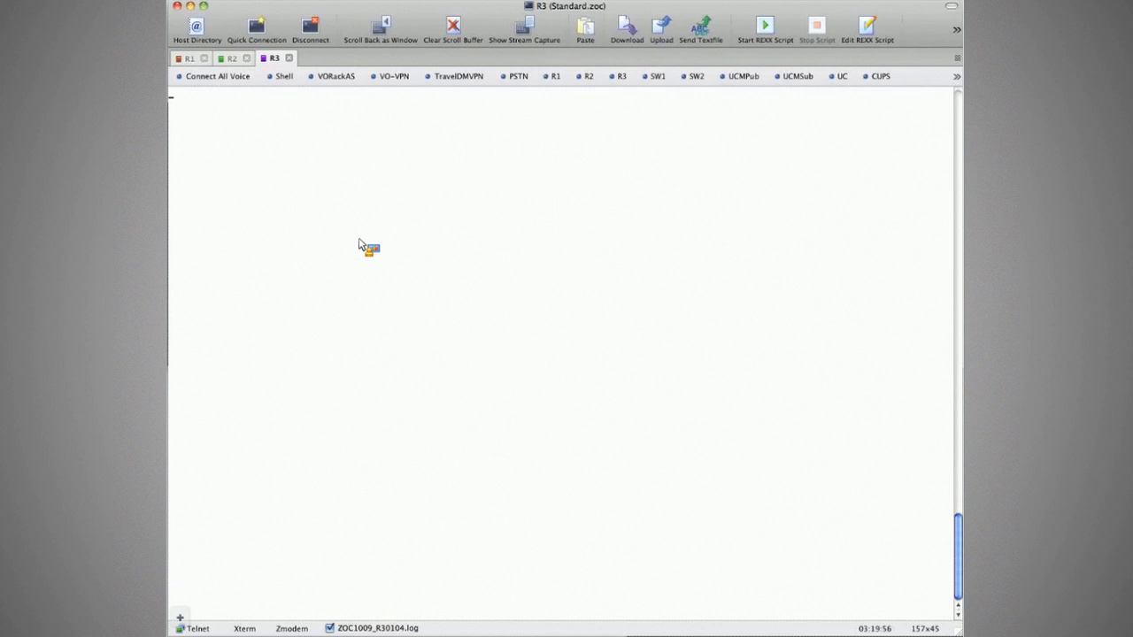
{"action": "key", "text": "super+2"}
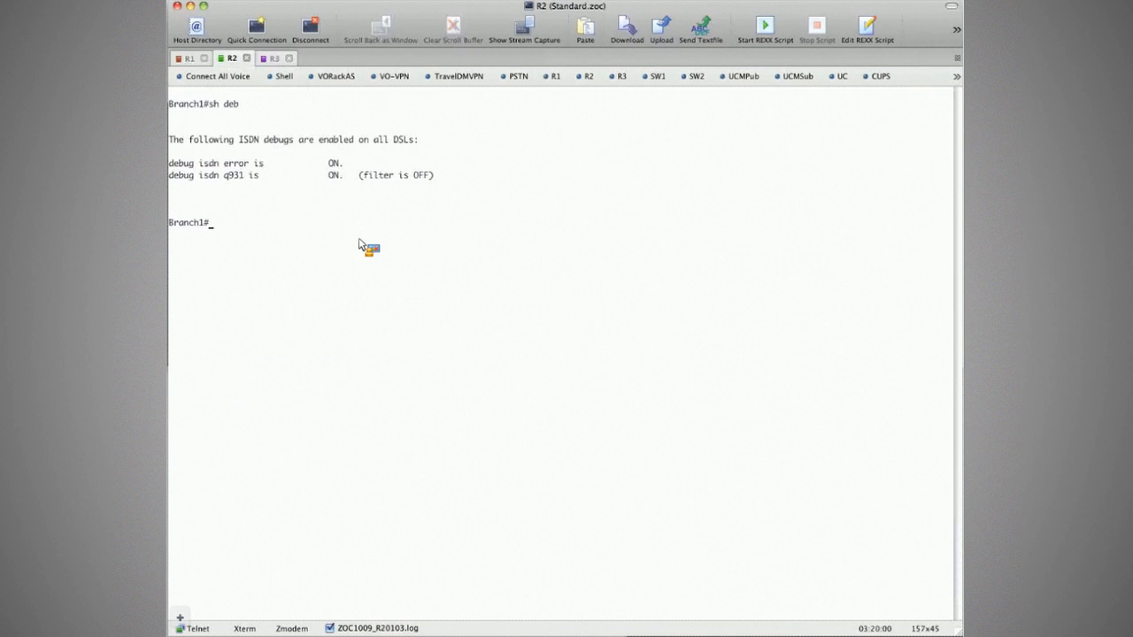
{"action": "key", "text": "super+k"}
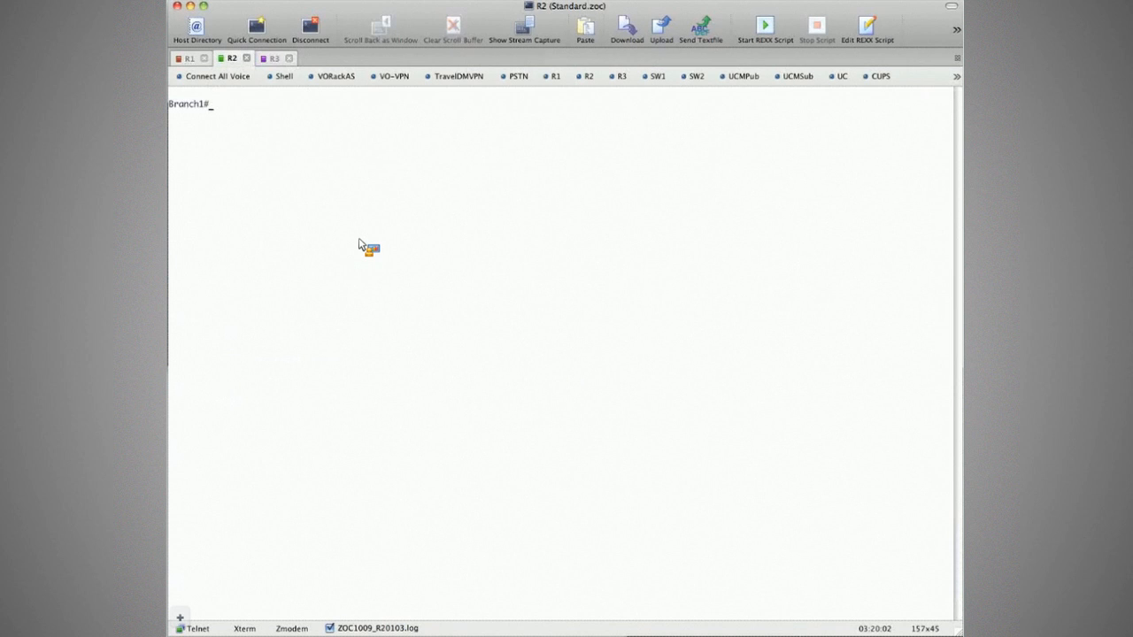
{"action": "key", "text": "super+1"}
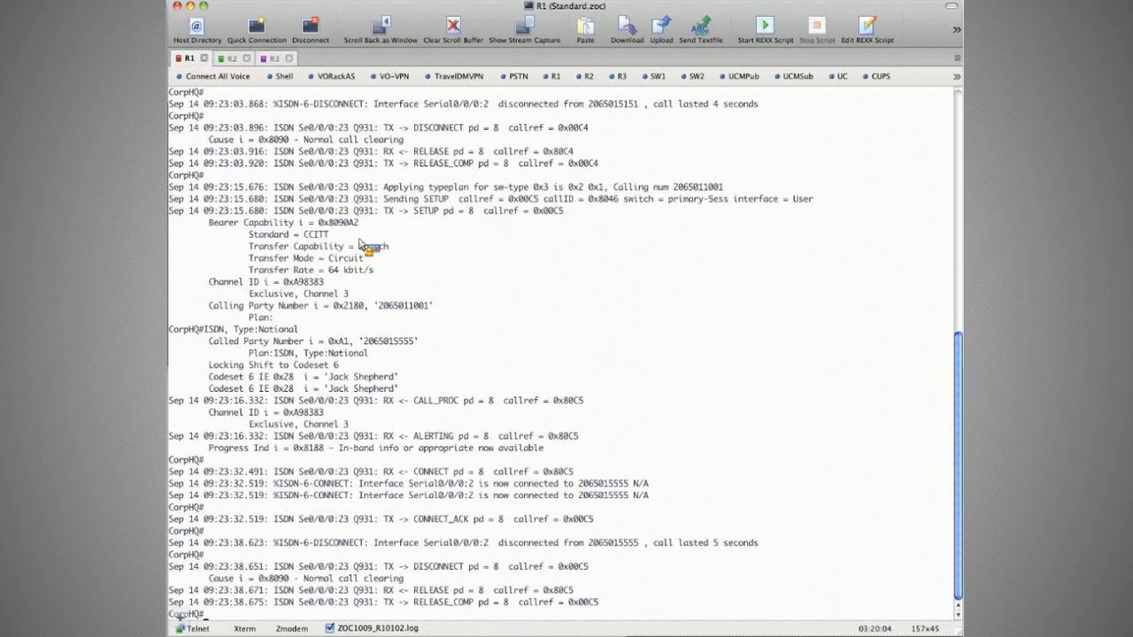
{"action": "key", "text": "super+k"}
{"action": "key", "text": "super+Tab"}
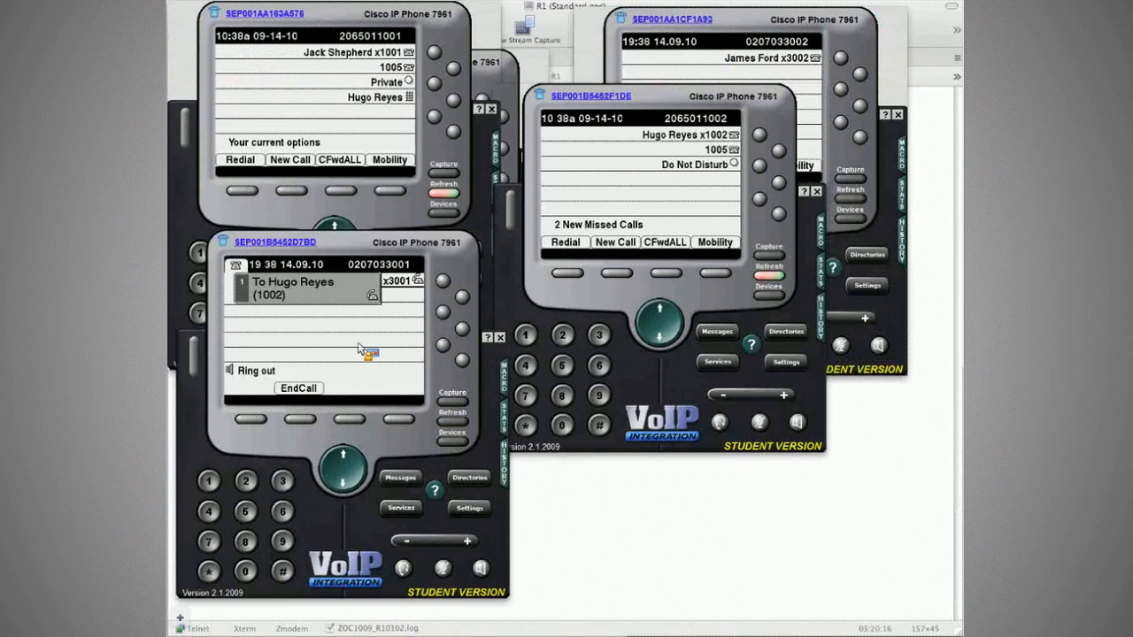
Cycle to the R3 session and inspect the second SETUP's called party number.
{"action": "key", "text": "super+Tab"}
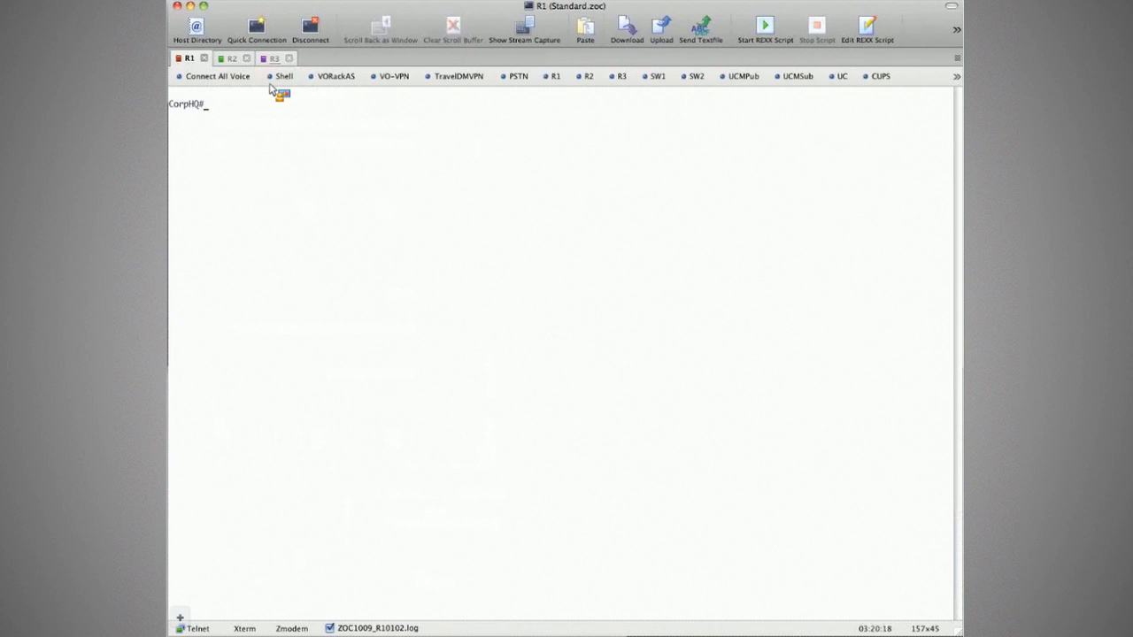
{"action": "key", "text": "ctrl+Tab"}
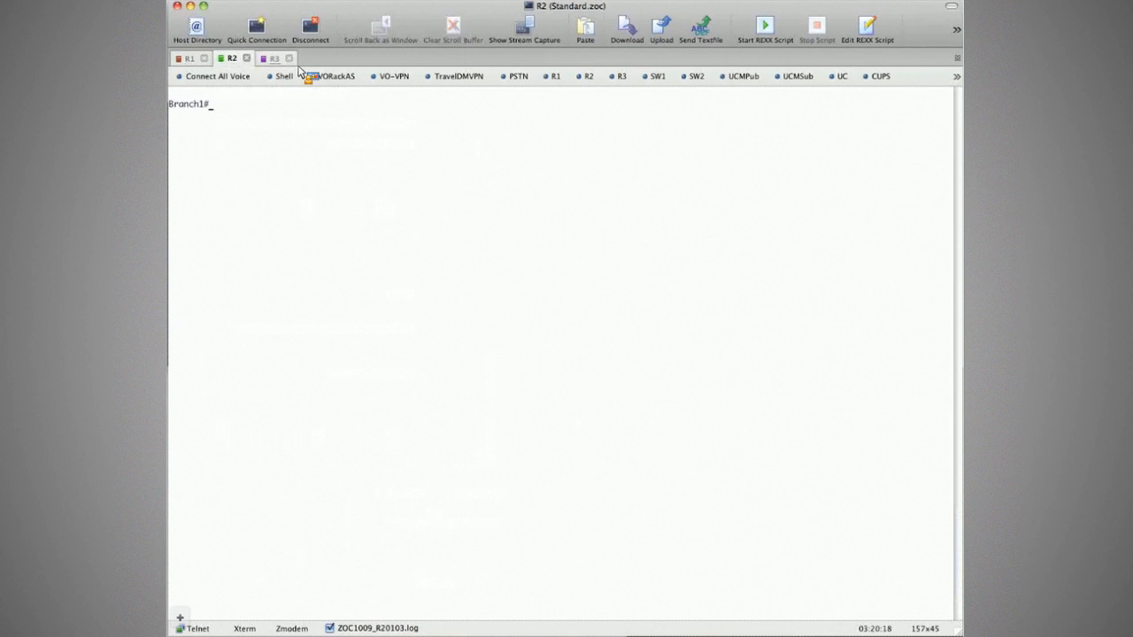
{"action": "key", "text": "ctrl+Tab"}
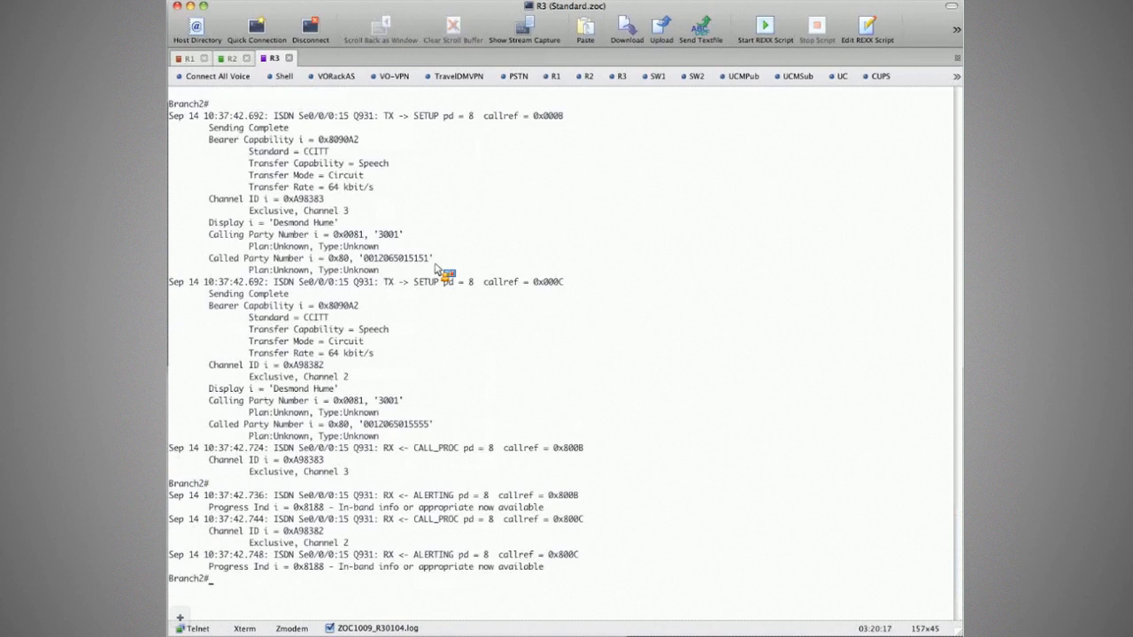
{"action": "double_click", "coordinate": [428, 424]}
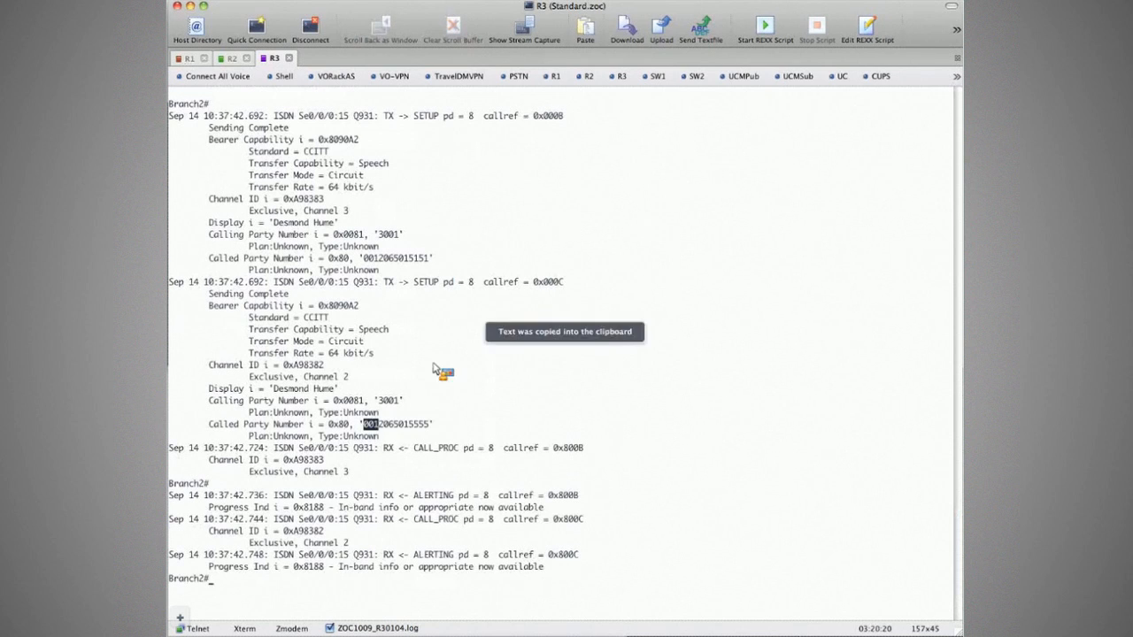
{"action": "left_click", "coordinate": [436, 431]}
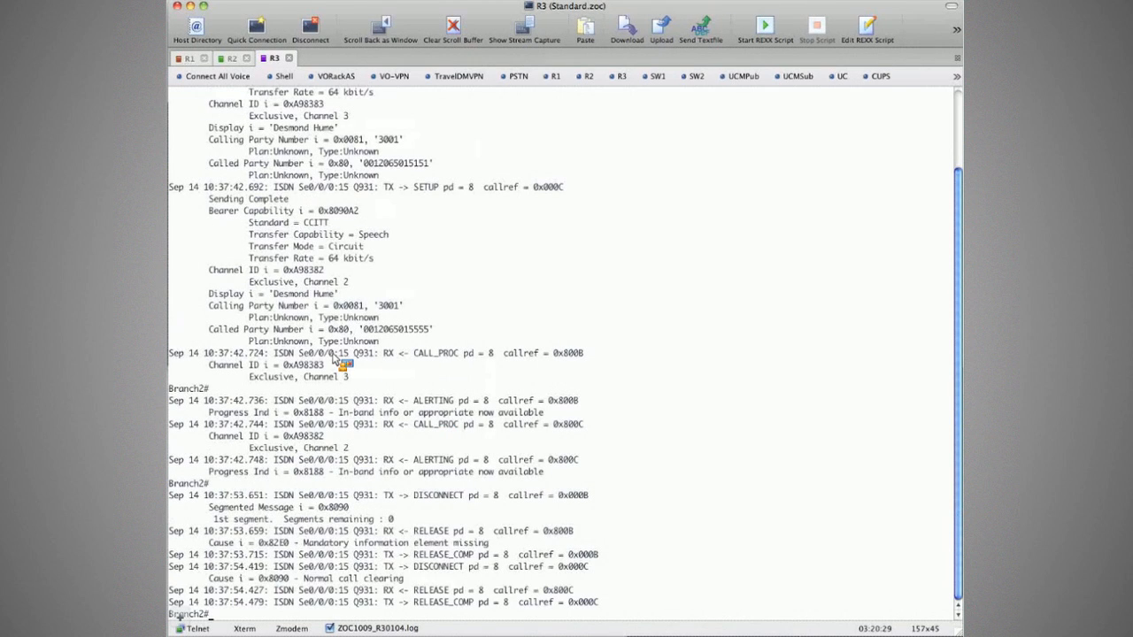
Check the softphones, then scroll back up through the R3 debug of the new call.
{"action": "key", "text": "super+Tab"}
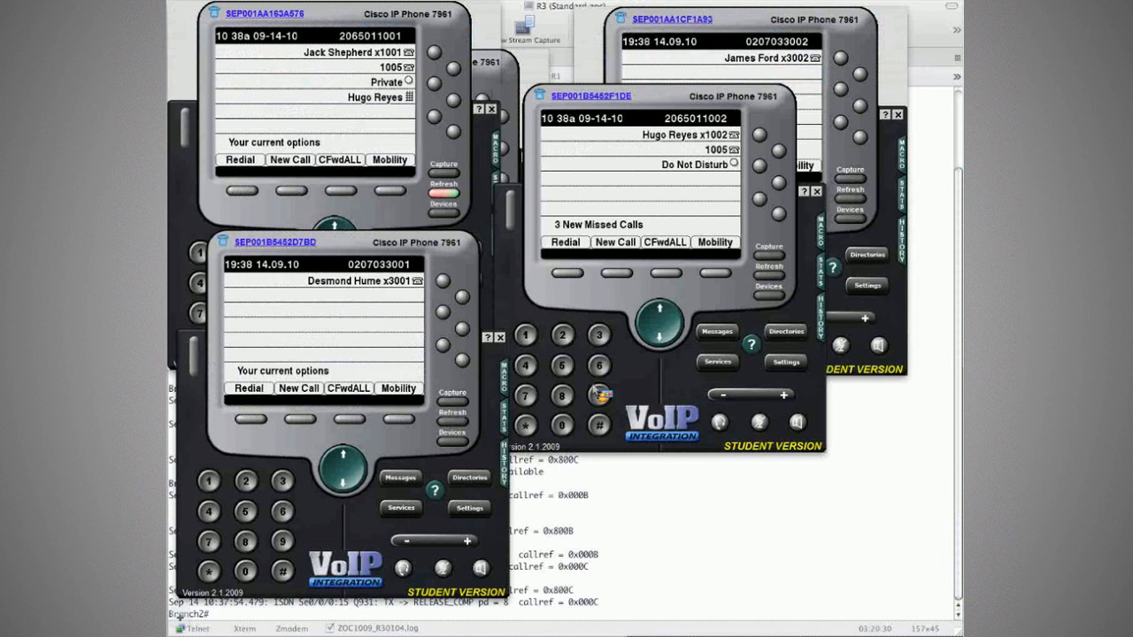
{"action": "key", "text": "super+Tab"}
{"action": "scroll", "coordinate": [640, 416], "scroll_direction": "up", "scroll_amount": 3}
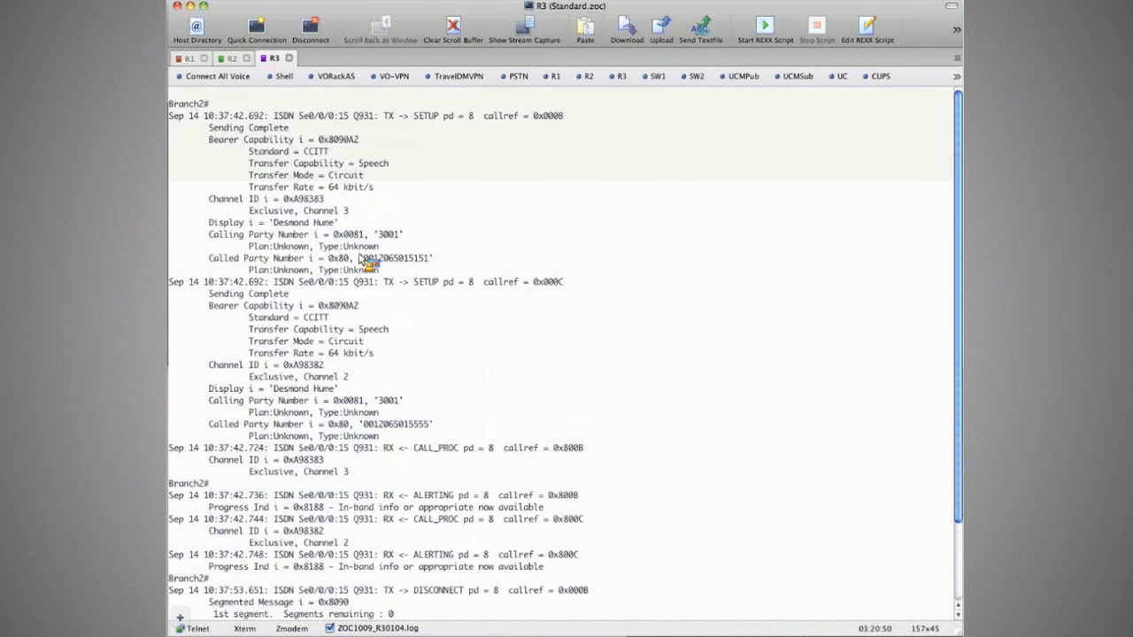
Highlight the first SETUP's called party number in the R3 debug, without its 001 prefix.
{"action": "left_click_drag", "start_coordinate": [361, 258], "coordinate": [432, 434]}
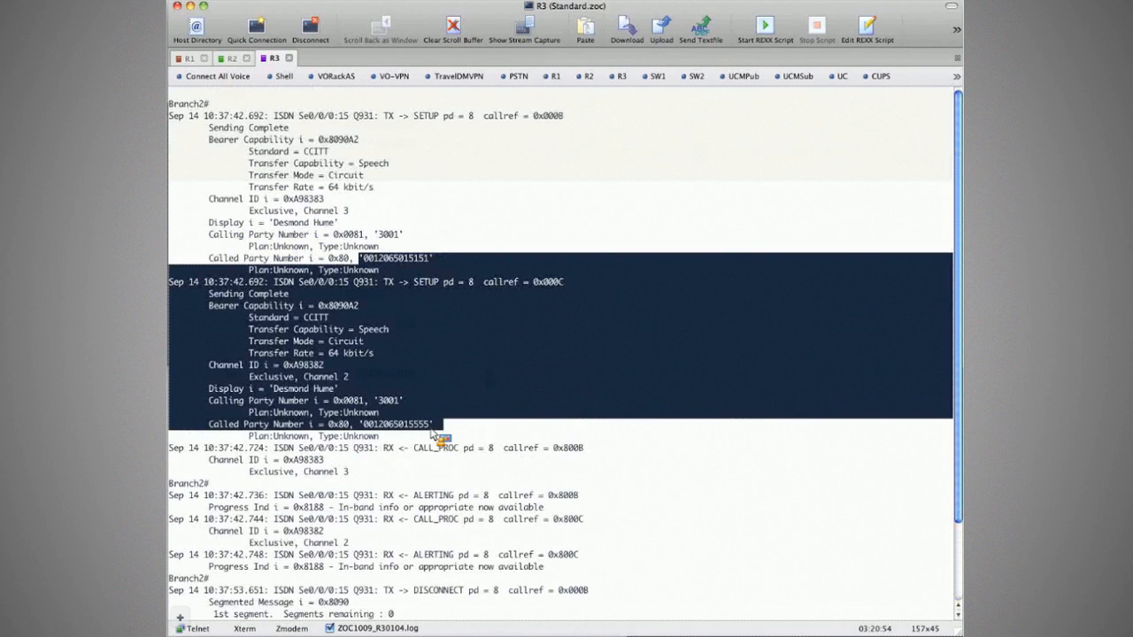
{"action": "left_click_drag", "start_coordinate": [369, 258], "coordinate": [429, 272]}
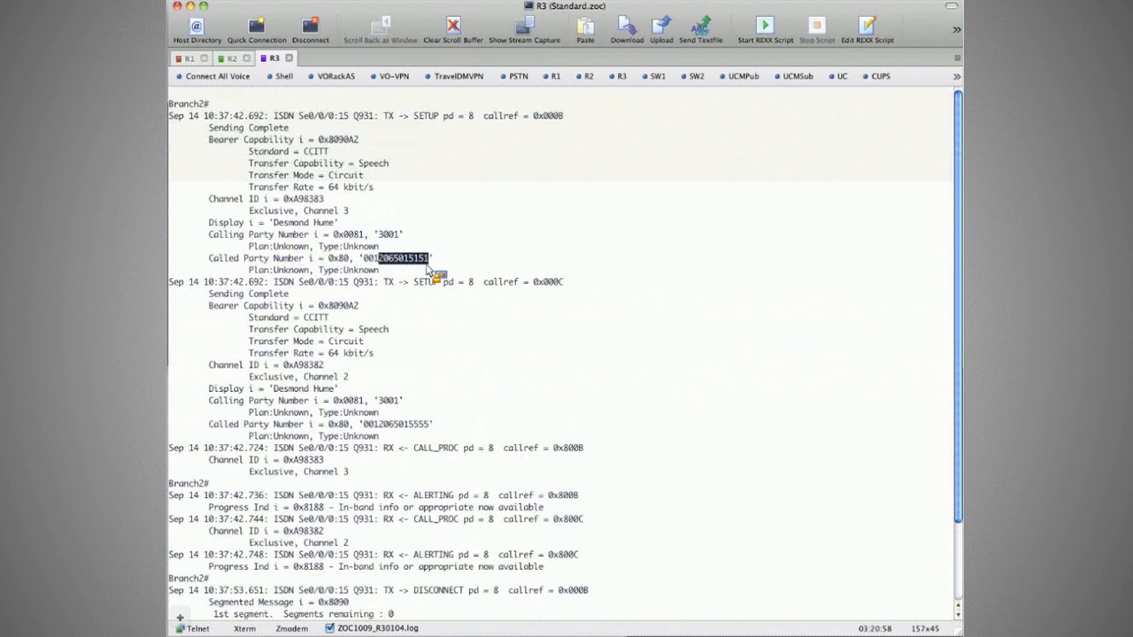
{"action": "left_click", "coordinate": [431, 321]}
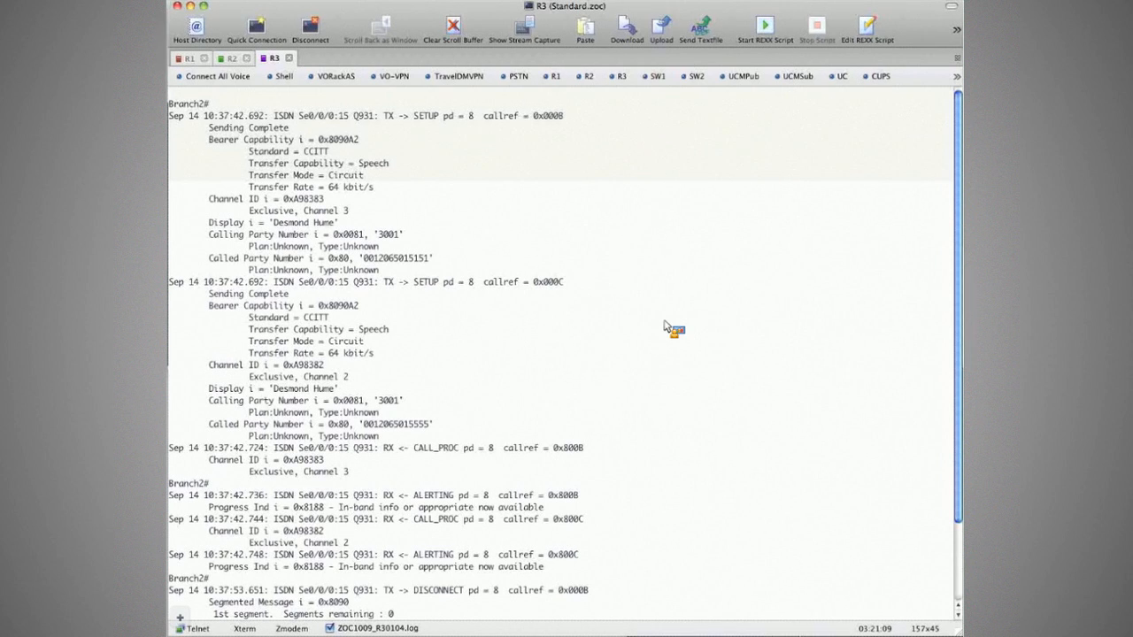
{"action": "key", "text": "super+Tab"}
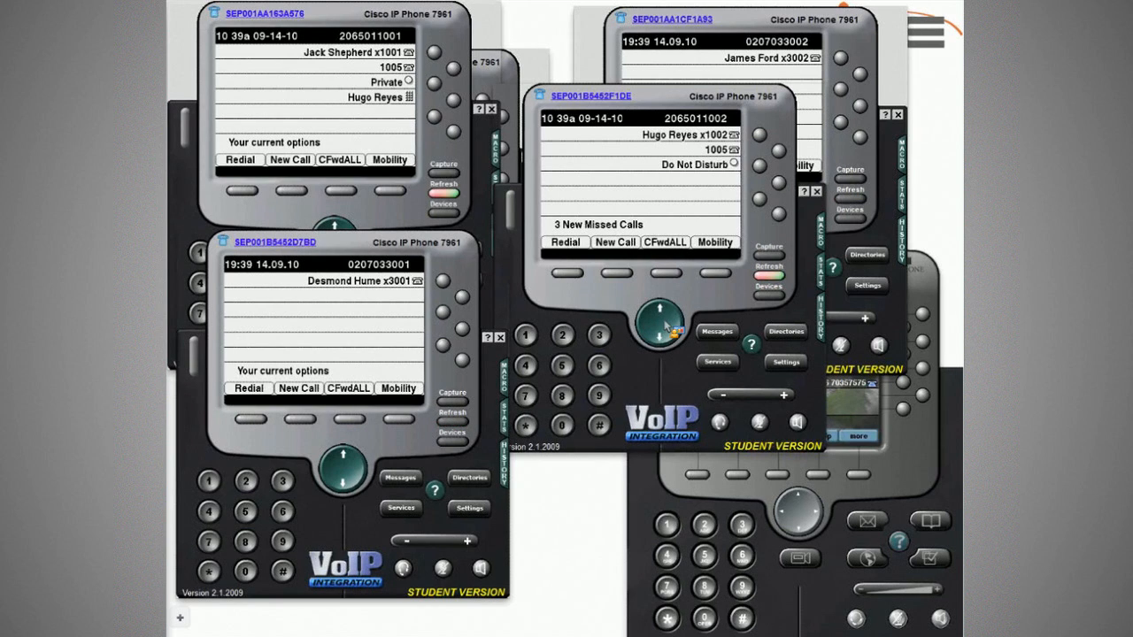
{"action": "key", "text": "super+Tab"}
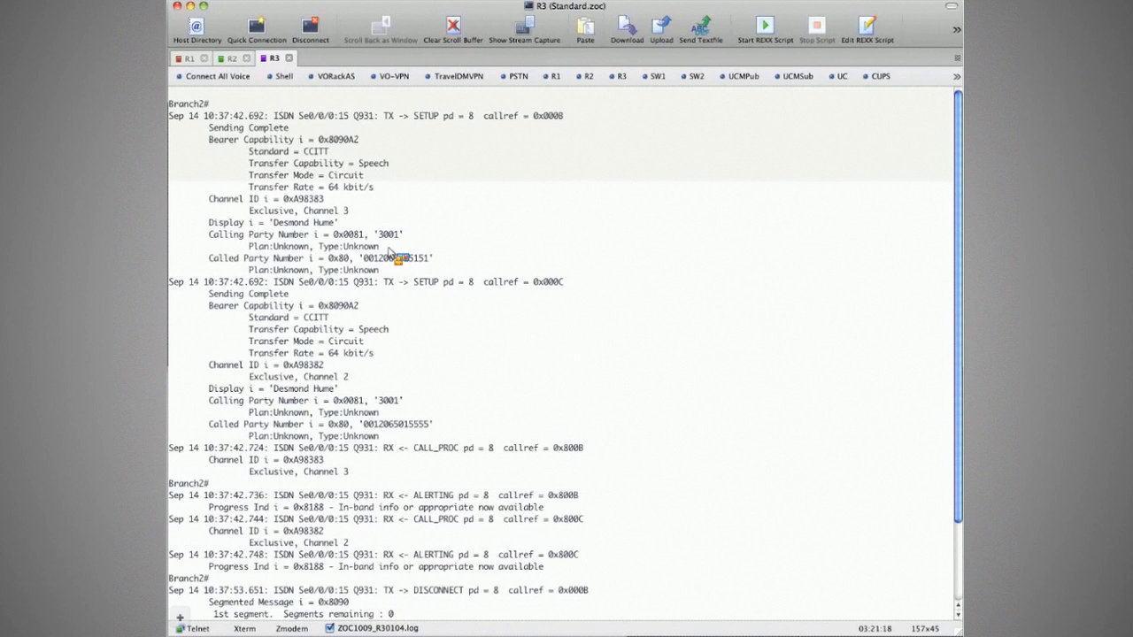
Copy the Calling Party Number line showing 3001 and return to the softphones.
{"action": "triple_click", "coordinate": [337, 238]}
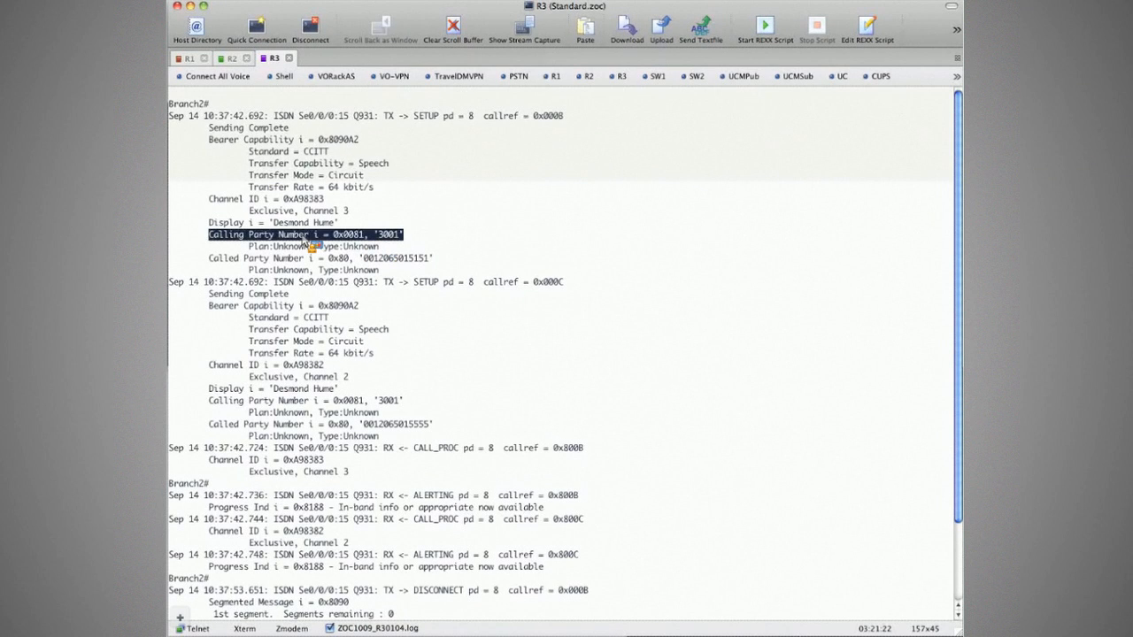
{"action": "key", "text": "super+c"}
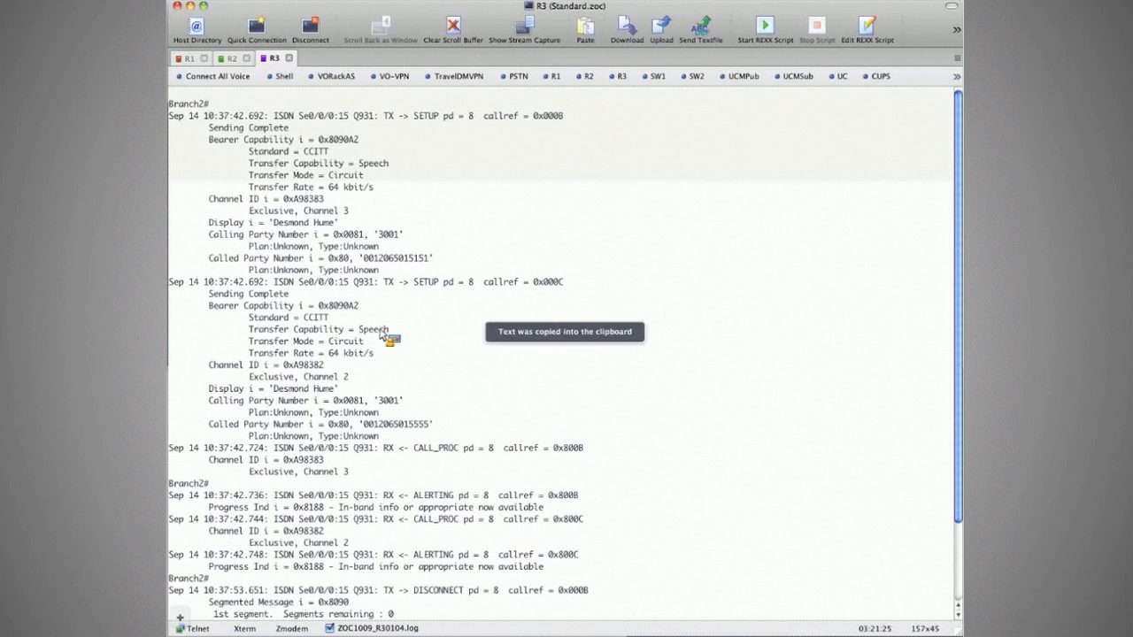
{"action": "key", "text": "super+Tab"}
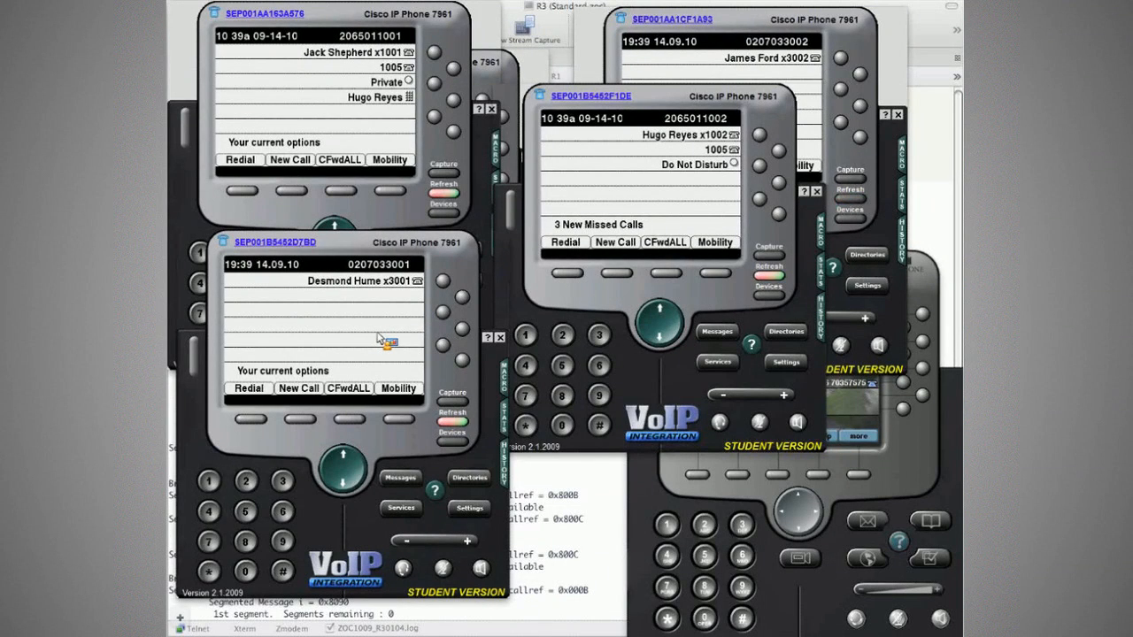
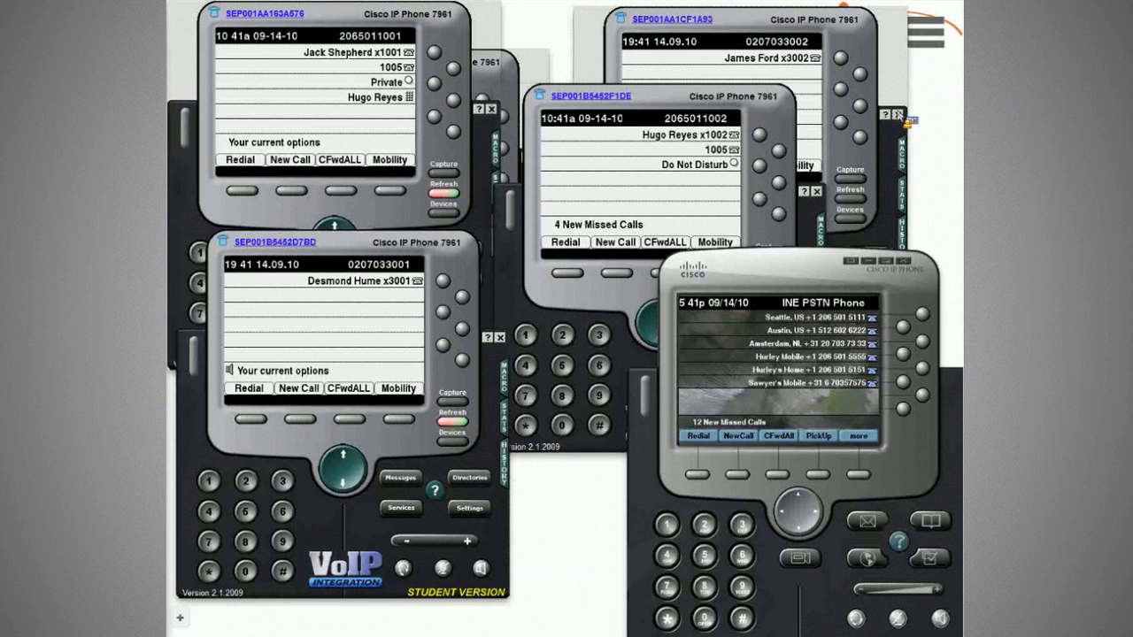
Watch the 3001-to-3002 call ring on the 3002 and PSTN phones, leaving it unanswered.
{"action": "left_click", "coordinate": [778, 79]}
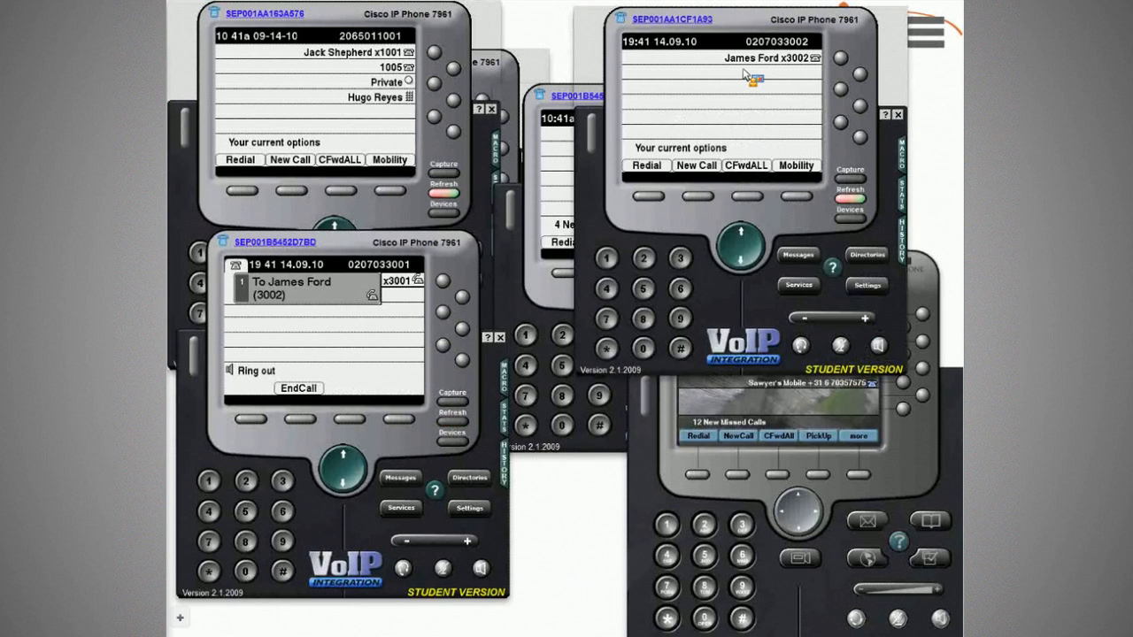
{"action": "left_click", "coordinate": [880, 405]}
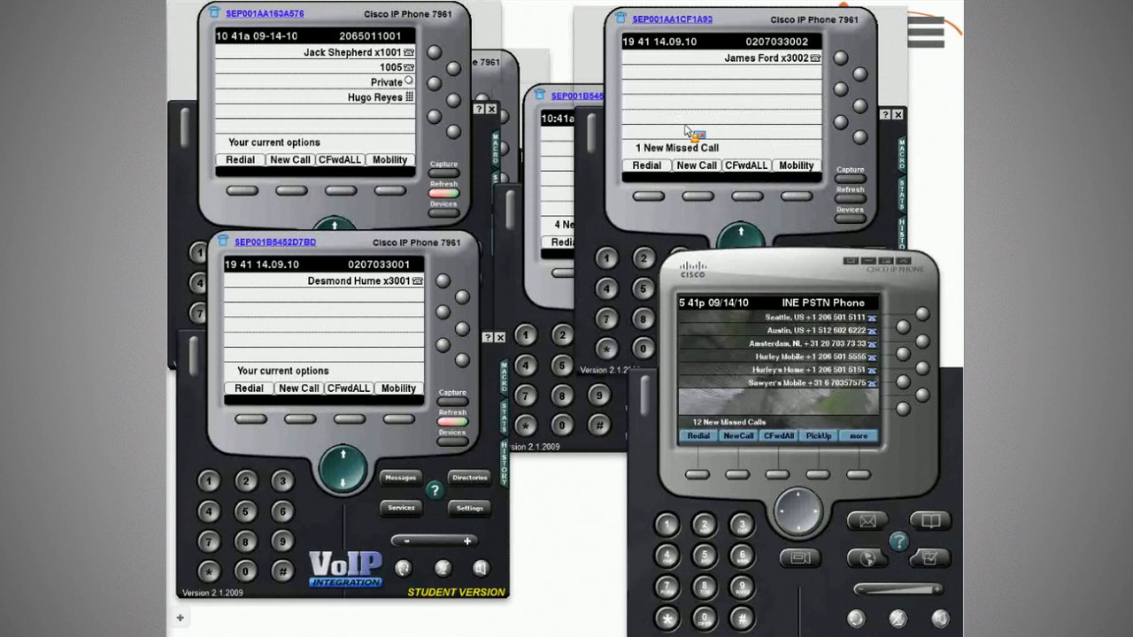
{"action": "key", "text": "super+Tab"}
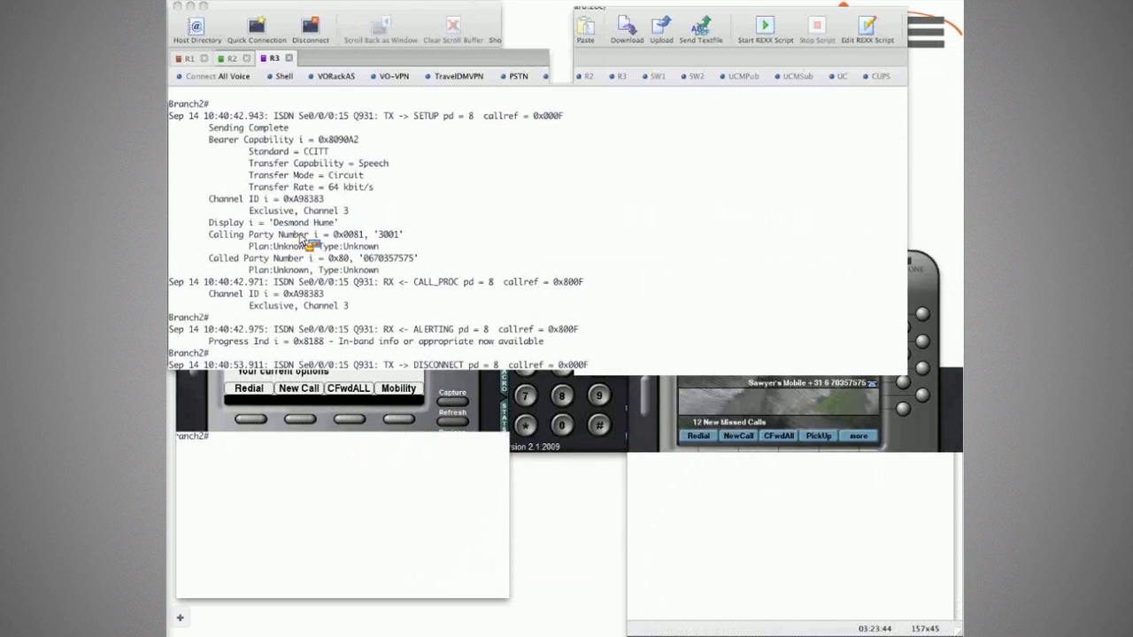
{"action": "left_click_drag", "start_coordinate": [334, 246], "coordinate": [367, 282]}
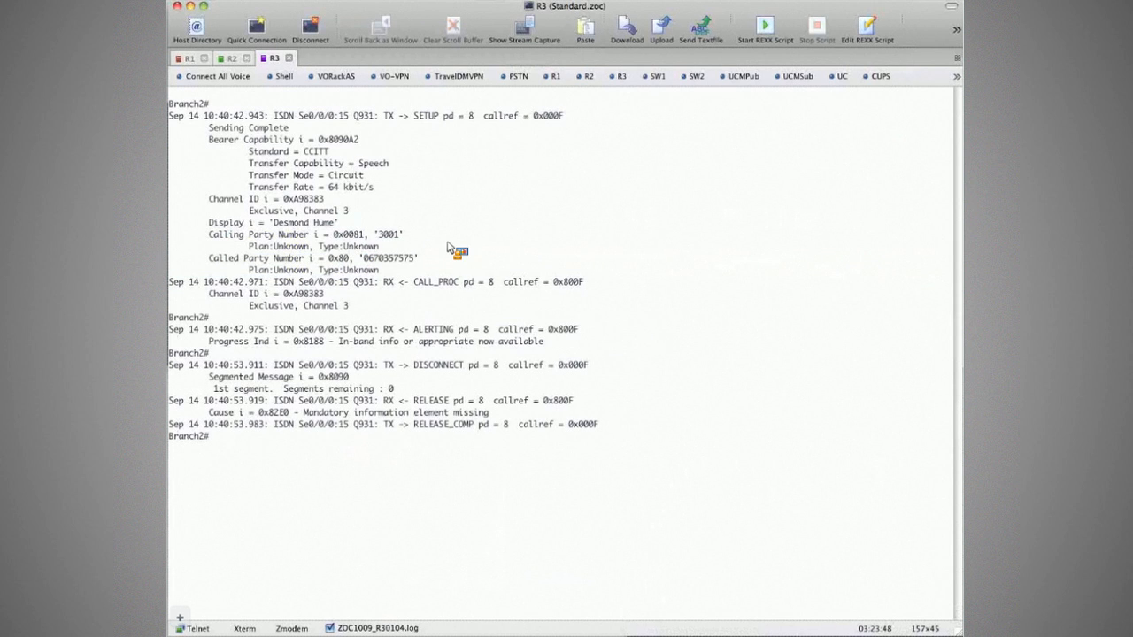
{"action": "key", "text": "super+Tab"}
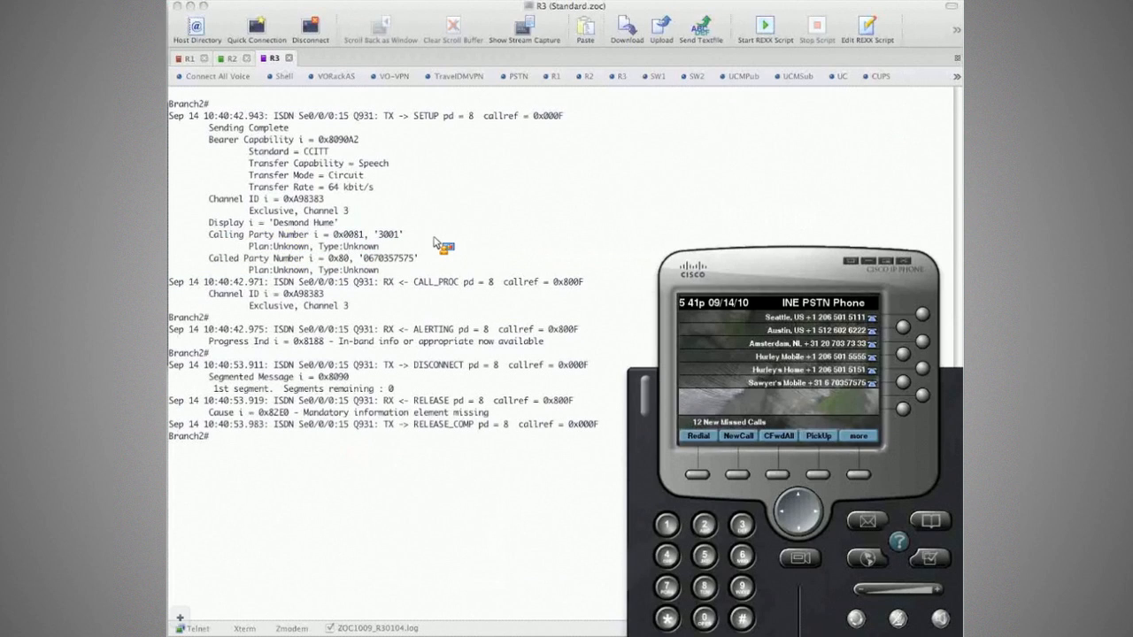
{"action": "left_click", "coordinate": [437, 241]}
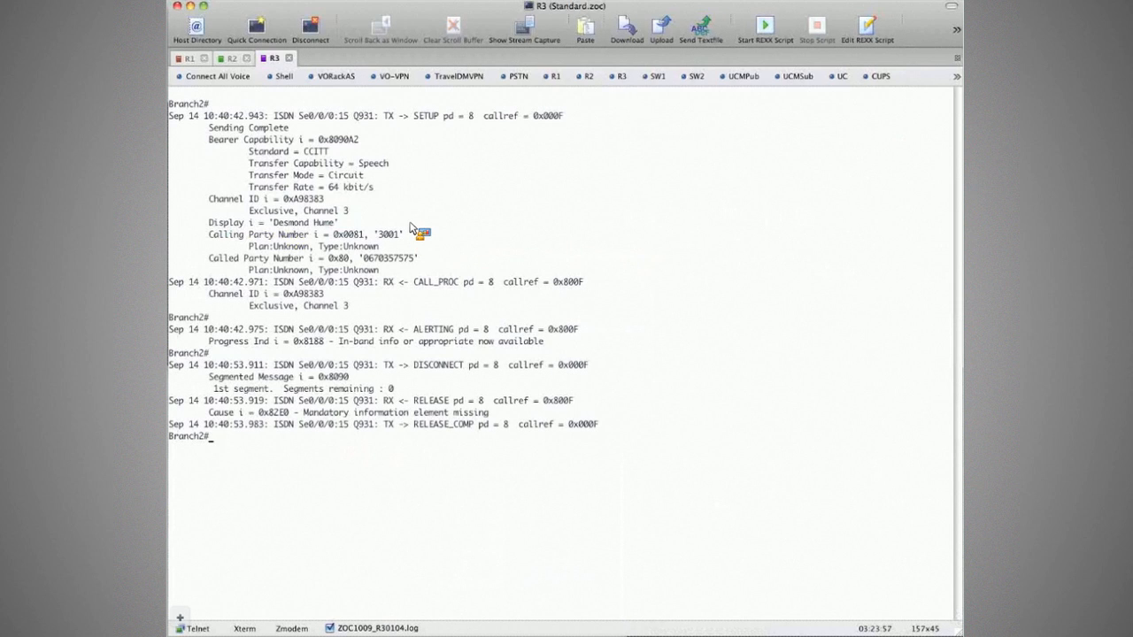
{"action": "key", "text": "super+2"}
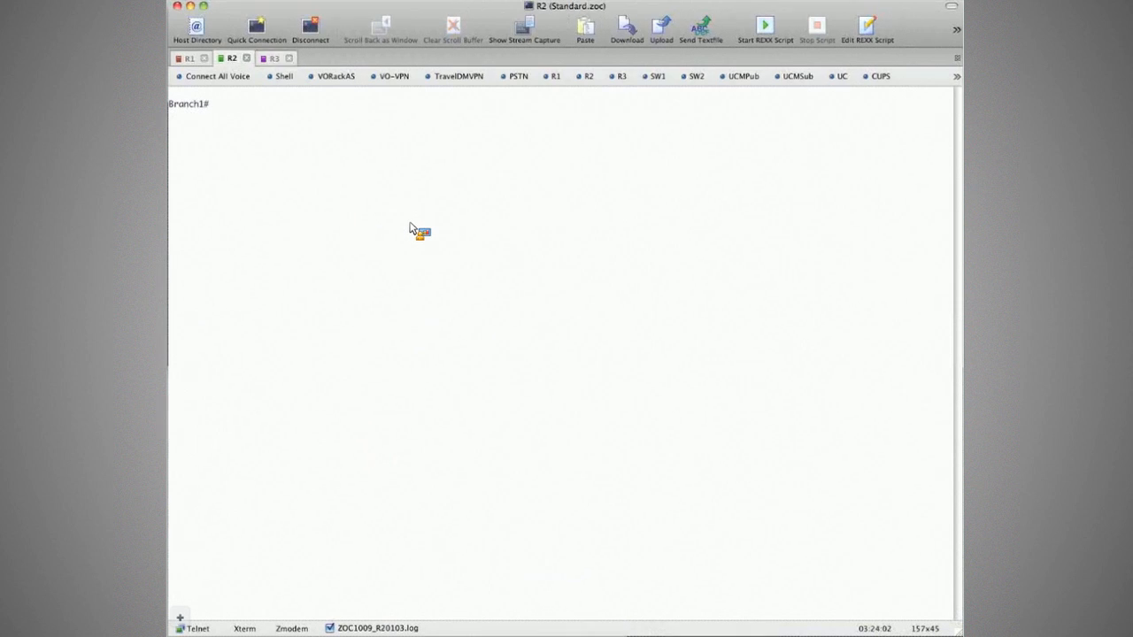
{"action": "key", "text": "super+3"}
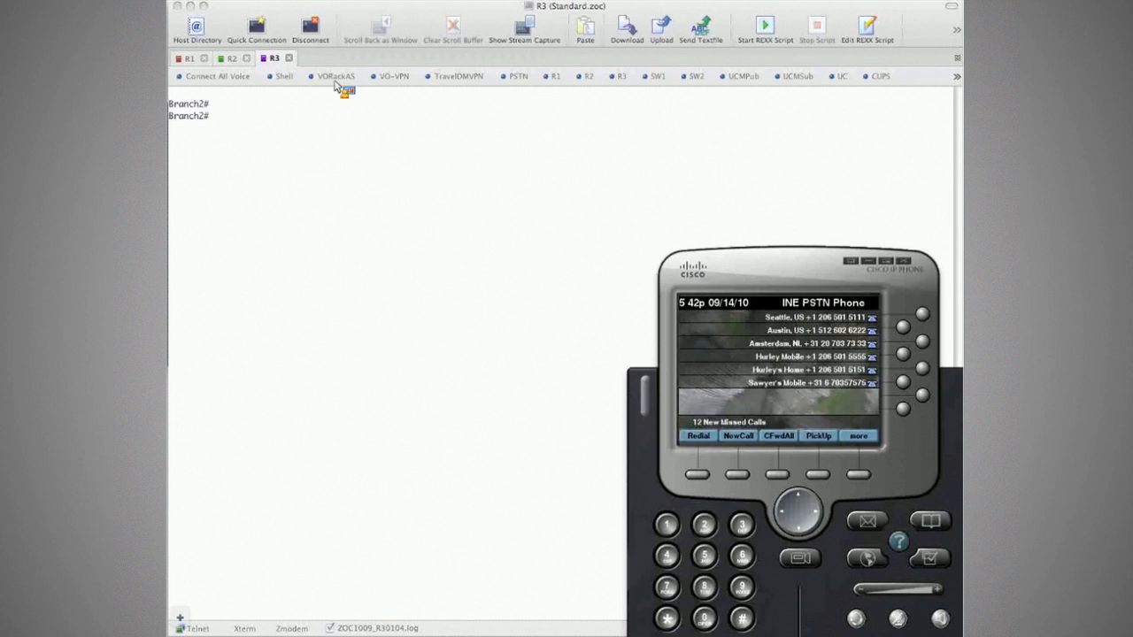
{"action": "key", "text": "super+Tab"}
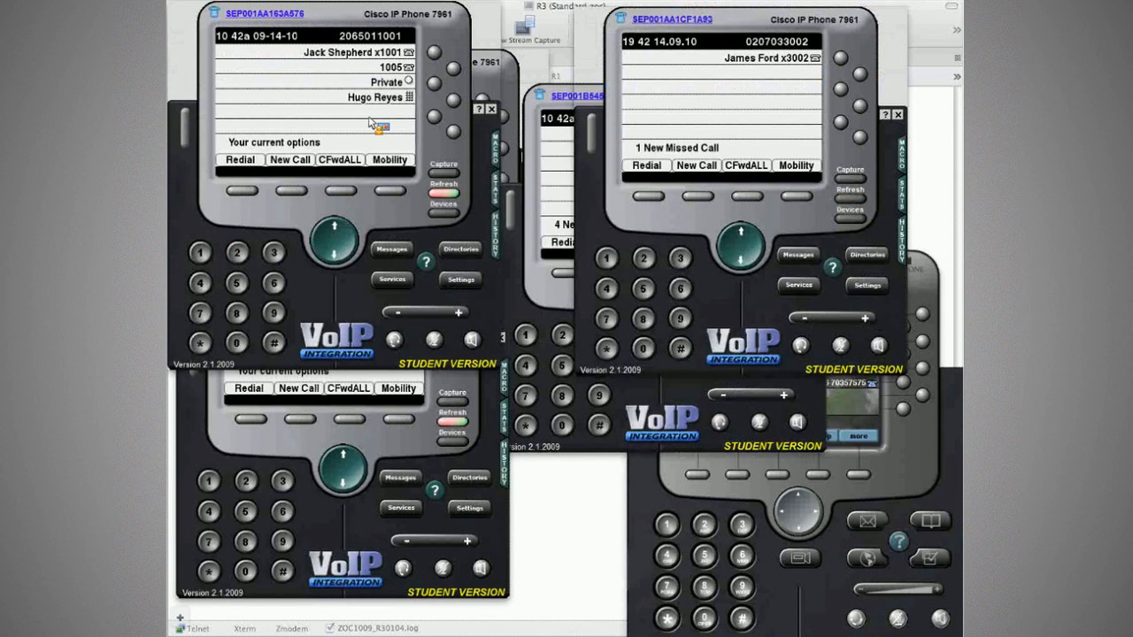
Dial 3002 from extension 1001 and confirm the PSTN mobile phone rings.
{"action": "left_click", "coordinate": [289, 270]}
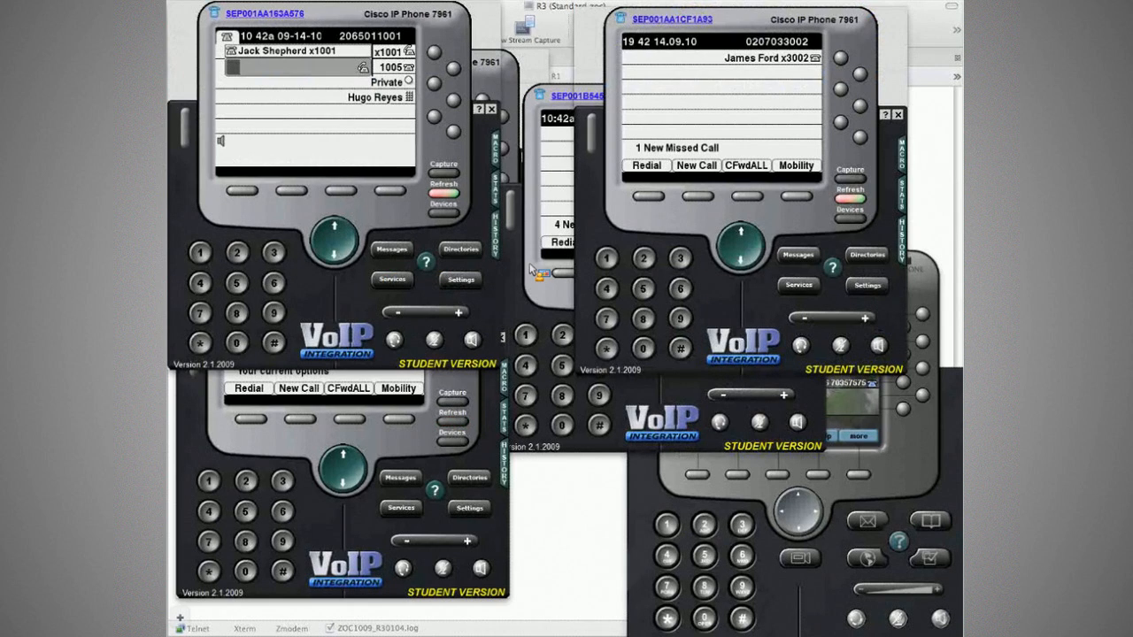
{"action": "type", "text": "3002"}
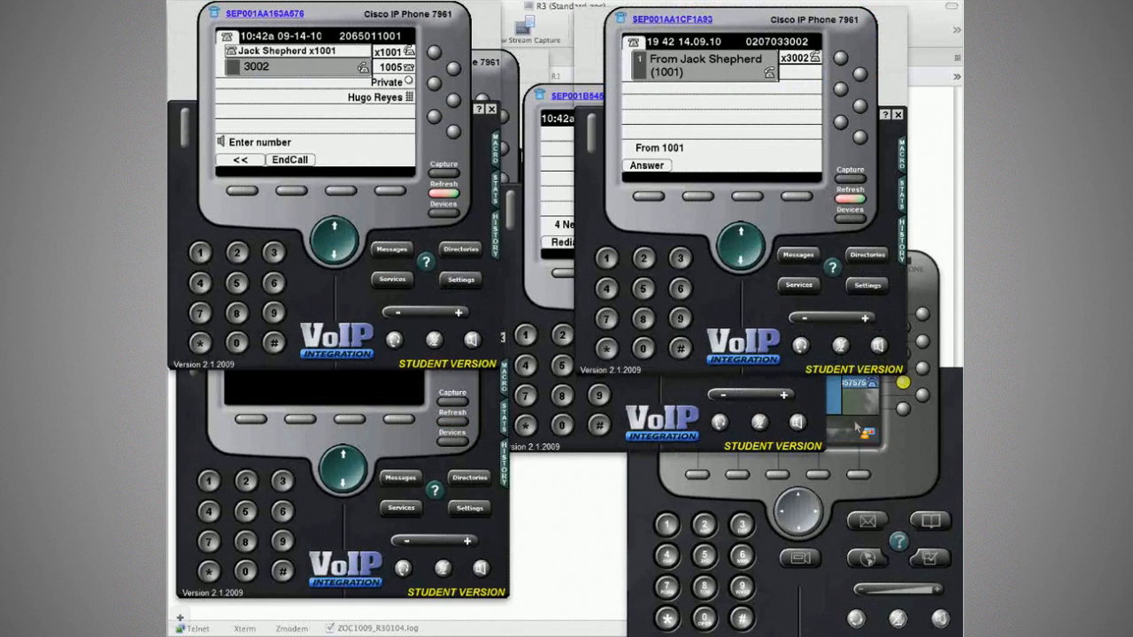
{"action": "left_click", "coordinate": [855, 428]}
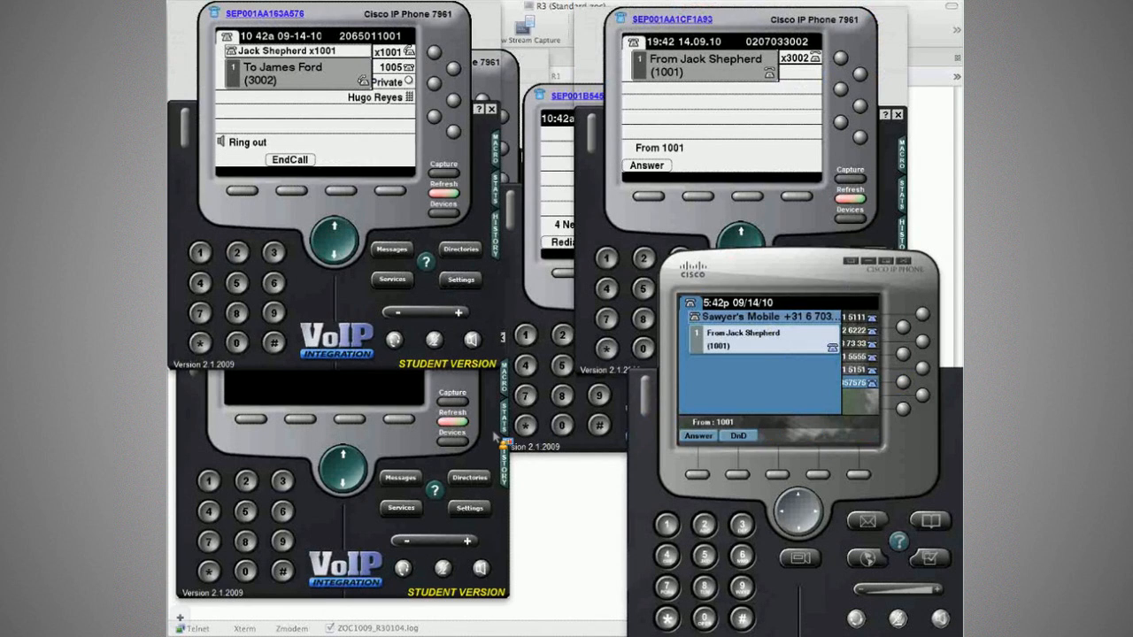
{"action": "key", "text": "super+Tab"}
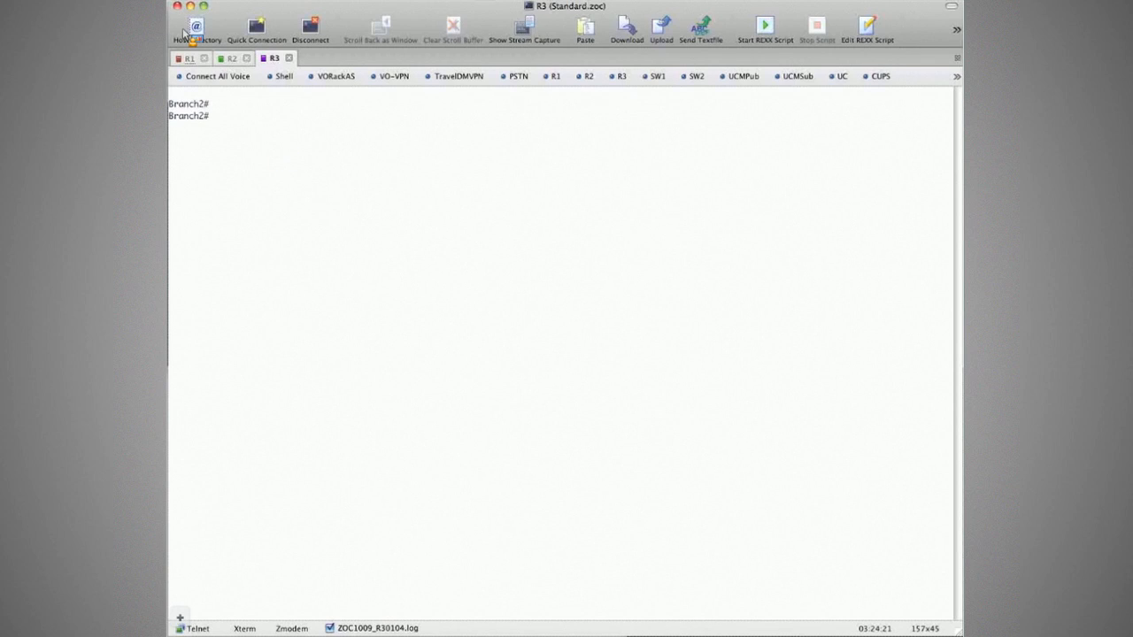
{"action": "left_click", "coordinate": [192, 58]}
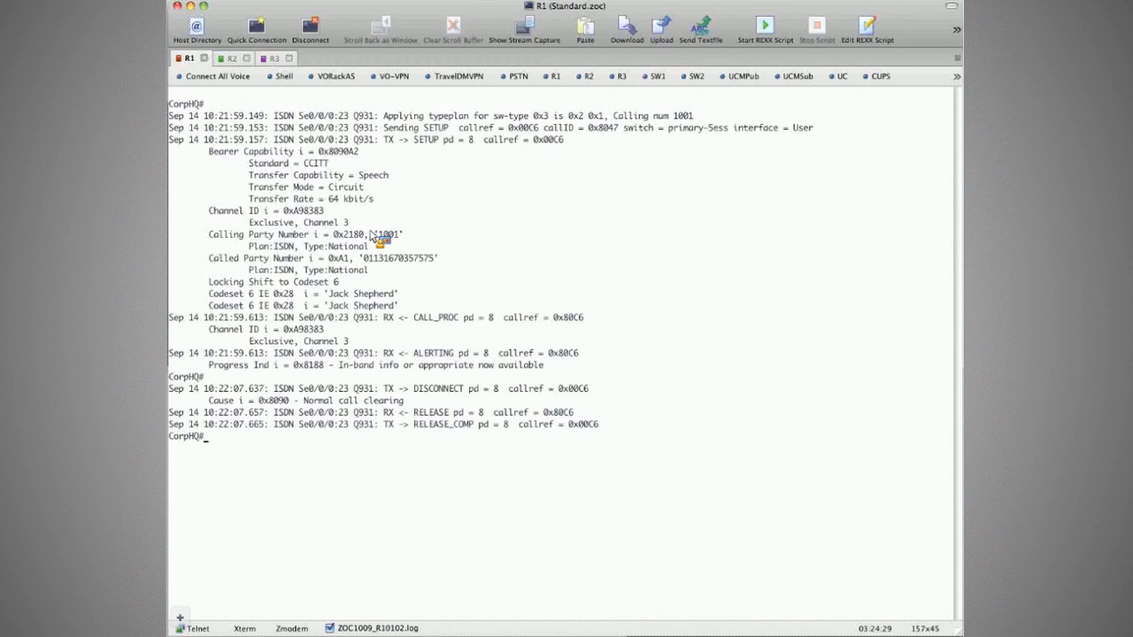
{"action": "left_click_drag", "start_coordinate": [371, 233], "coordinate": [403, 263]}
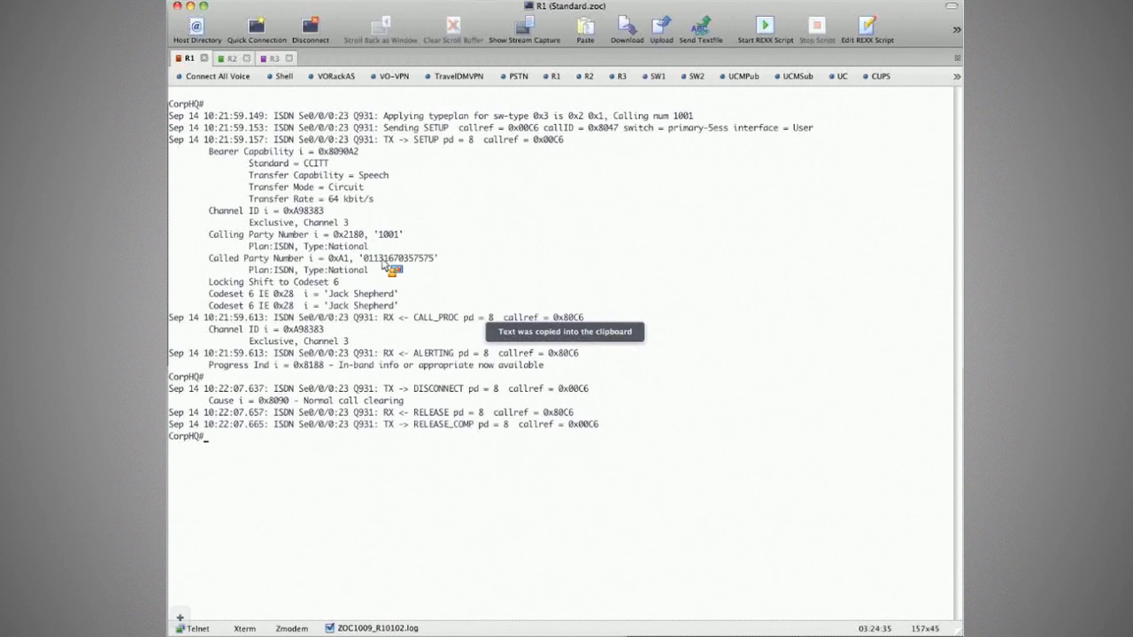
{"action": "left_click_drag", "start_coordinate": [392, 262], "coordinate": [413, 263]}
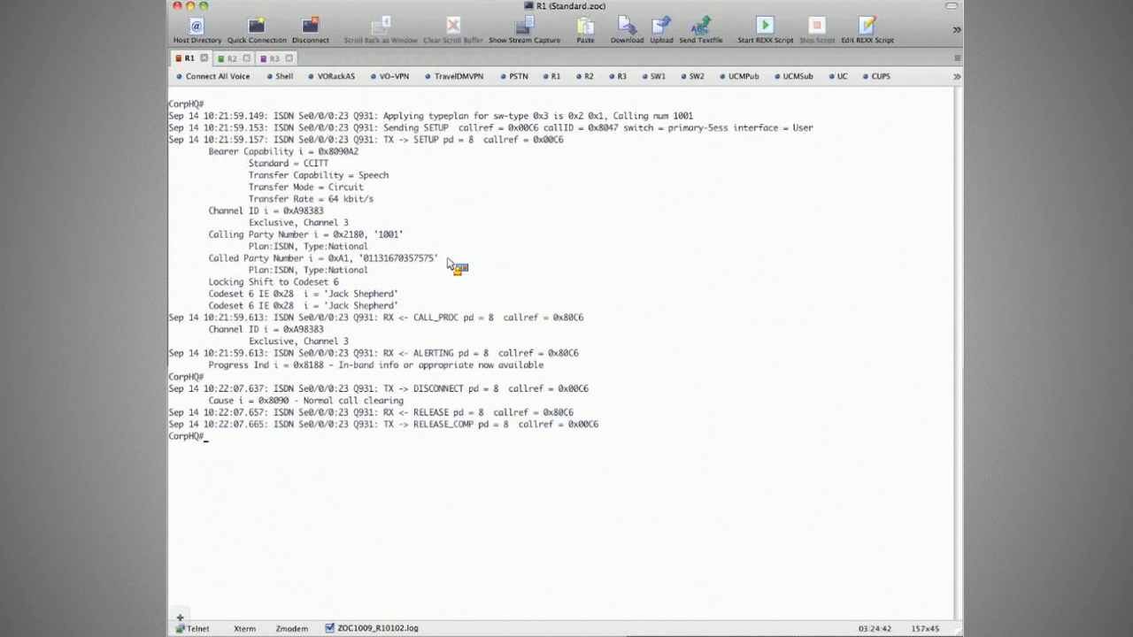
Clear the CorpHQ terminal screen and return to the softphones.
{"action": "key", "text": "Return"}
{"action": "key", "text": "Return"}
{"action": "key", "text": "Return"}
{"action": "key", "text": "Return"}
{"action": "key", "text": "Return"}
{"action": "key", "text": "Return"}
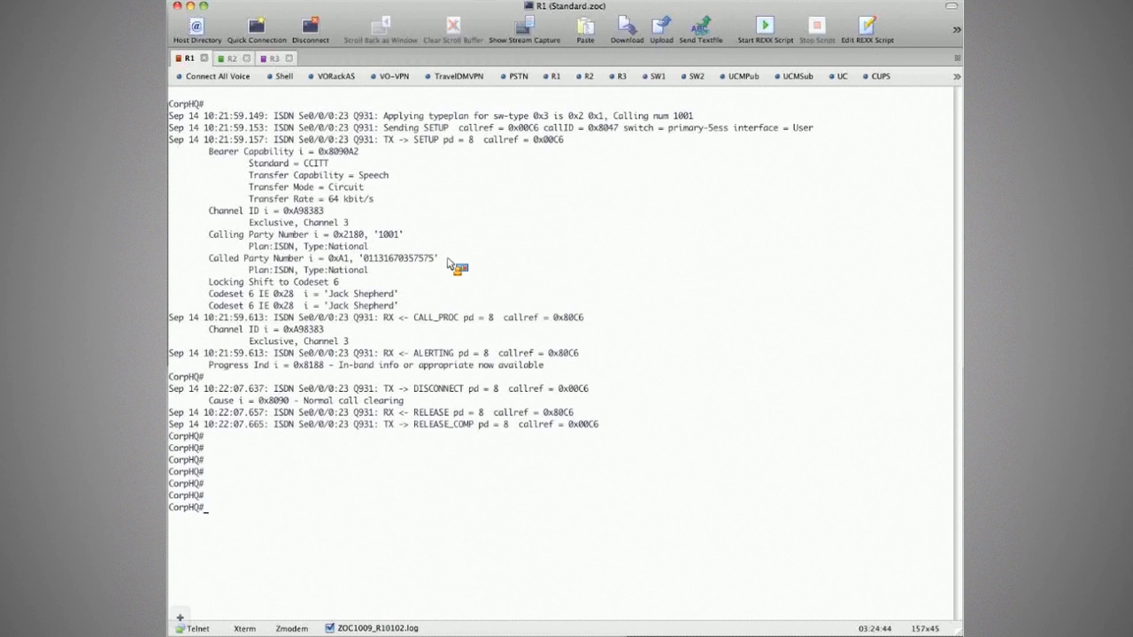
{"action": "key", "text": "Return"}
{"action": "key", "text": "Return"}
{"action": "key", "text": "super+k"}
{"action": "key", "text": "Return"}
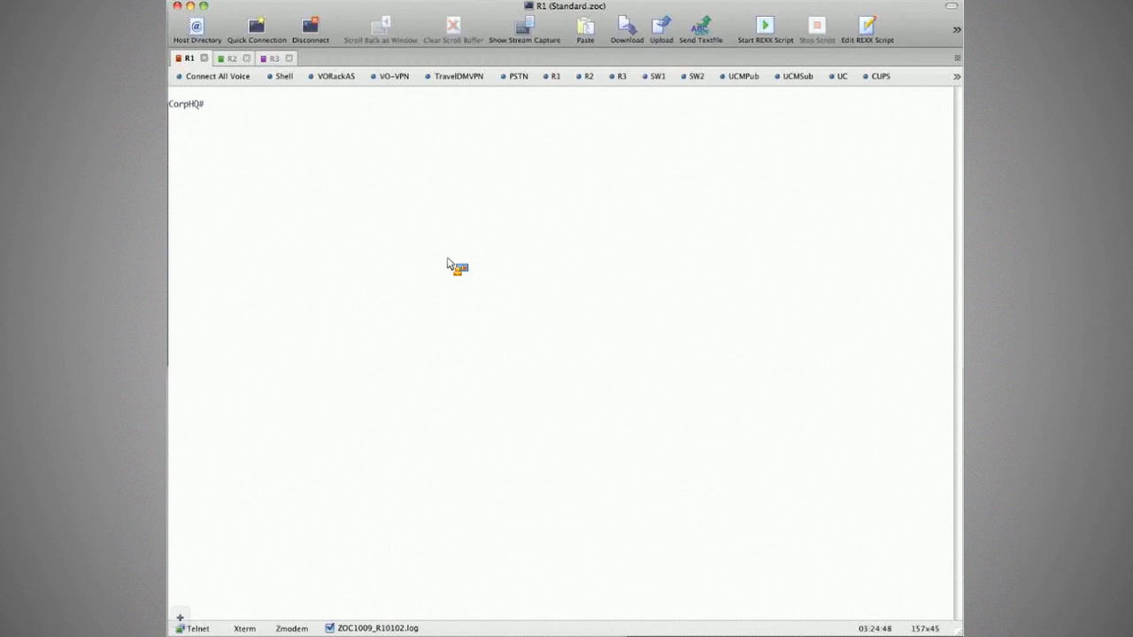
{"action": "key", "text": "super+Tab"}
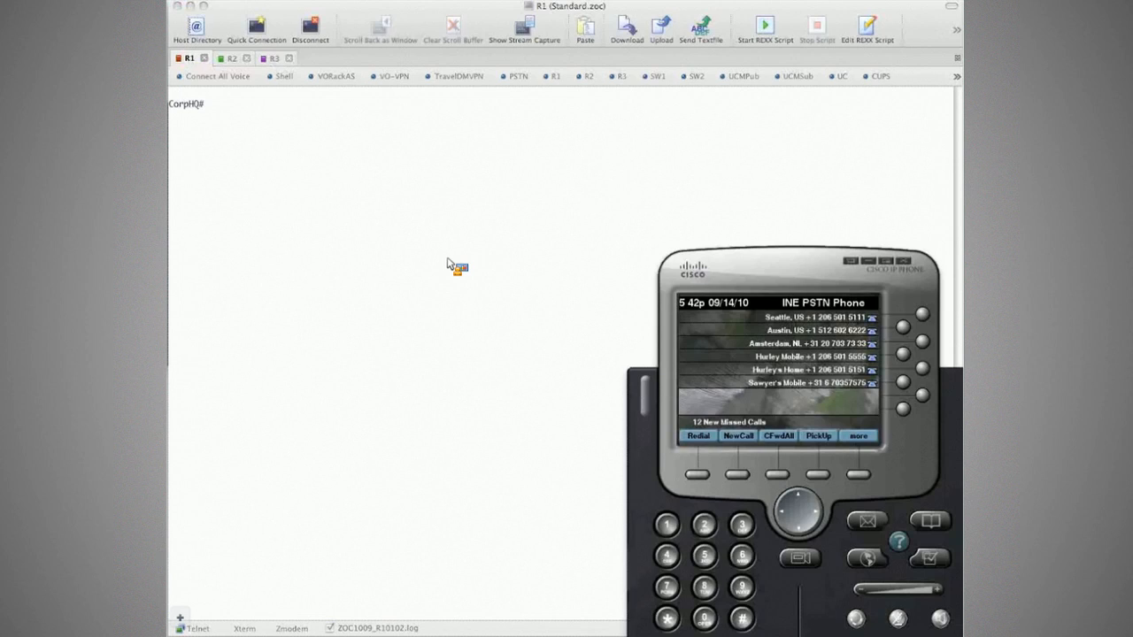
{"action": "key", "text": "super+Tab"}
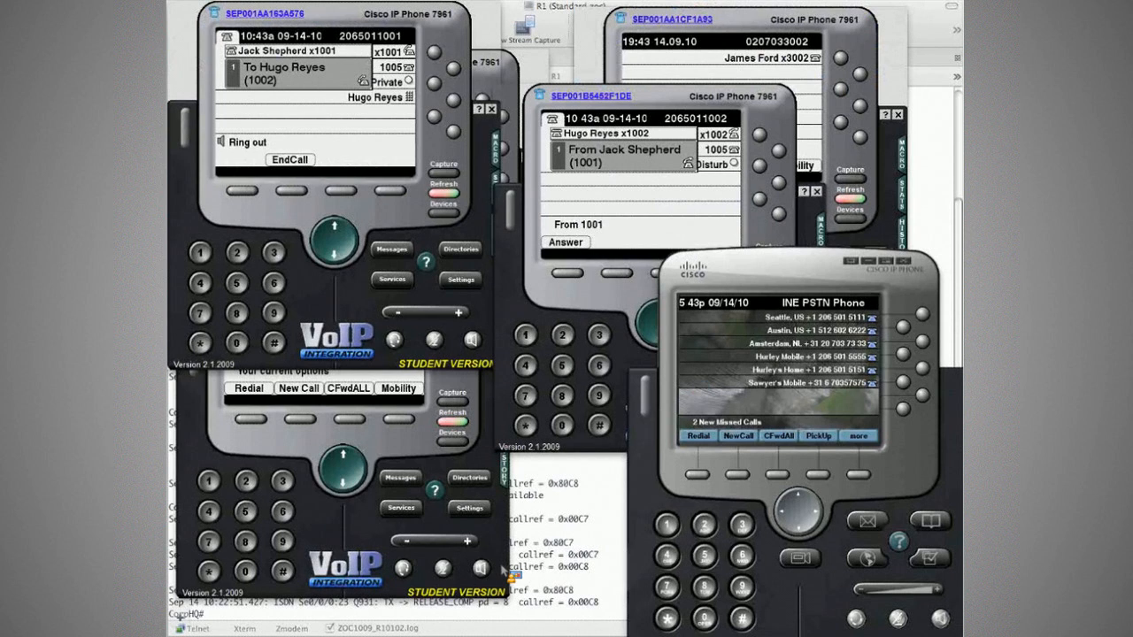
Bring the CorpHQ session forward to read the DISCONNECT and RELEASE_COMP messages.
{"action": "left_click", "coordinate": [535, 542]}
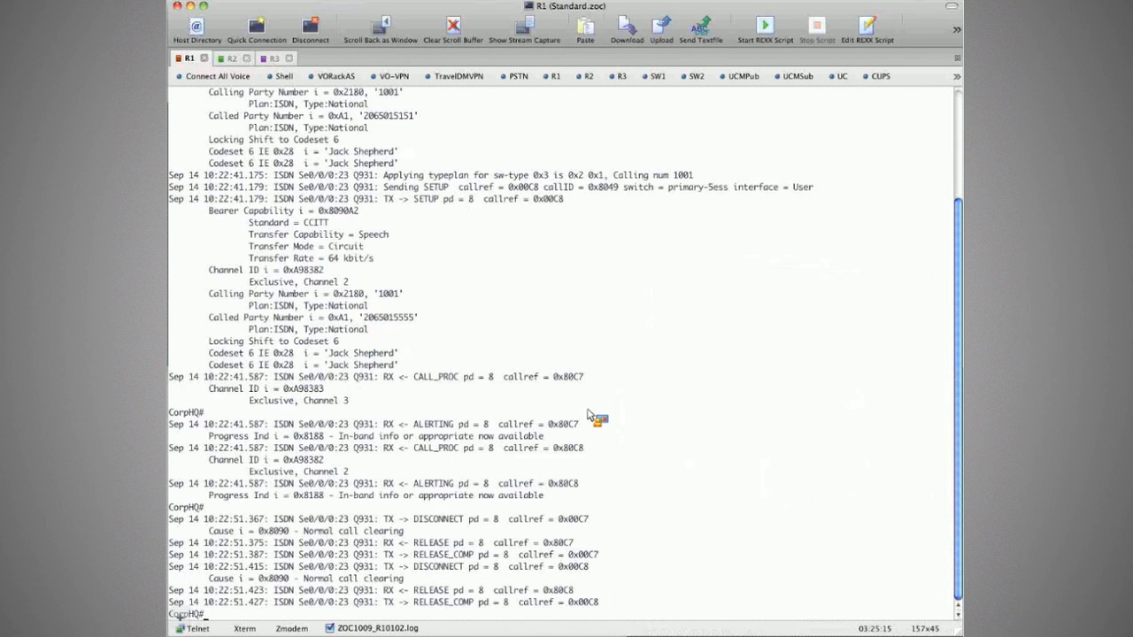
Copy the first Mobile Connect call's SETUP message and its called party number from CorpHQ.
{"action": "scroll", "coordinate": [567, 394], "scroll_direction": "up", "scroll_amount": 4}
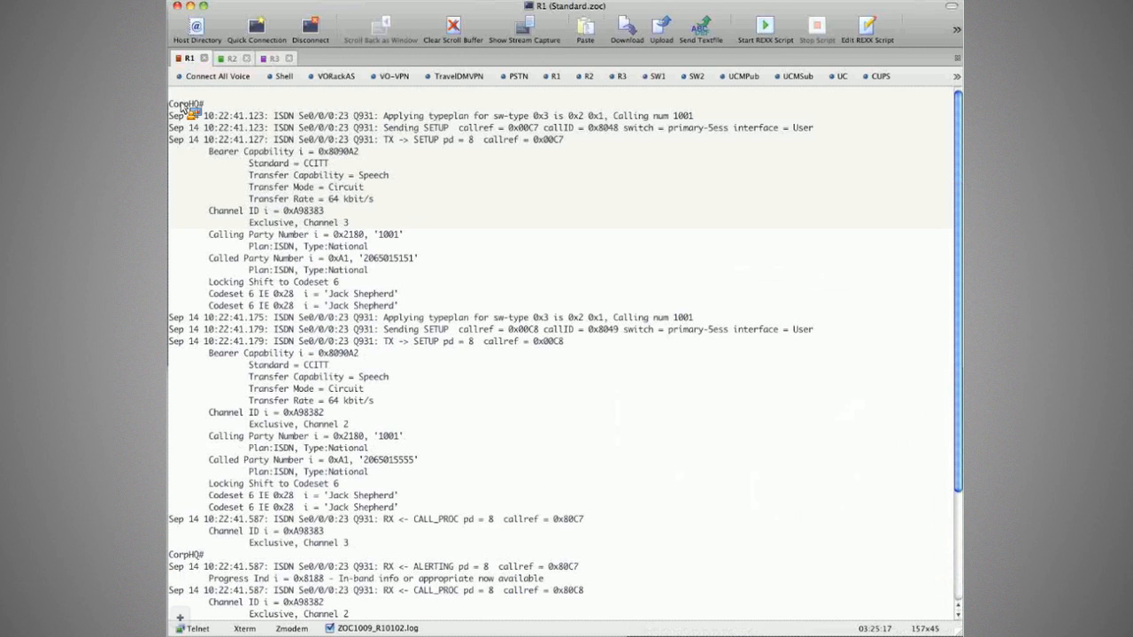
{"action": "left_click_drag", "start_coordinate": [184, 105], "coordinate": [423, 478]}
{"action": "double_click", "coordinate": [409, 461]}
Return to Unified CM Administration and list the configured gateways via Device > Gateway.
{"action": "key", "text": "super+Tab"}
{"action": "left_click", "coordinate": [477, 258]}
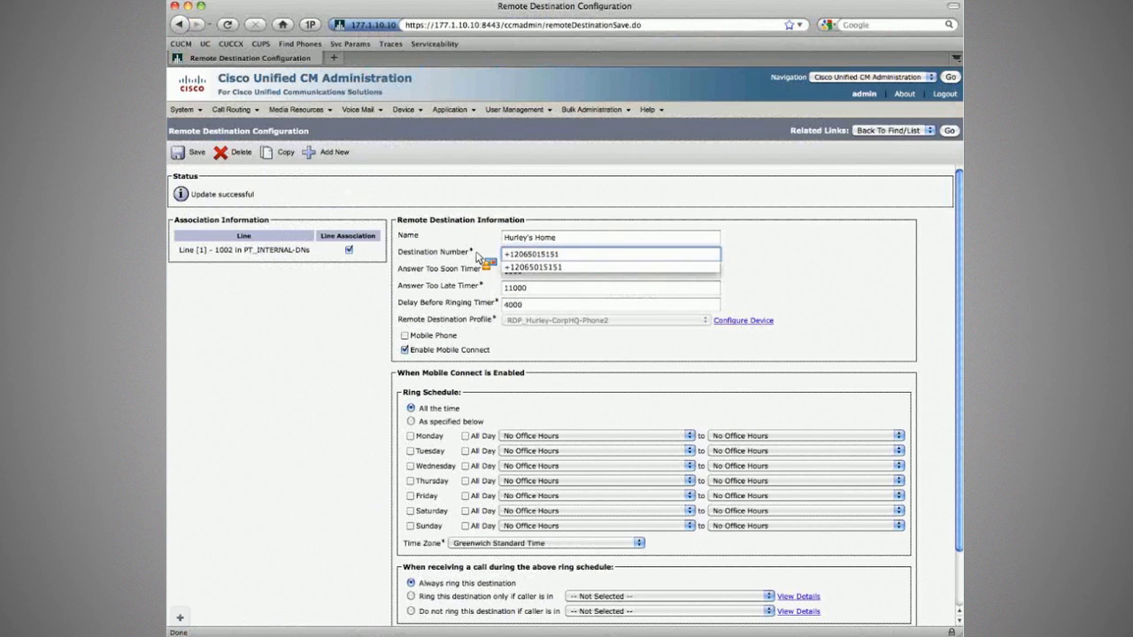
{"action": "left_click", "coordinate": [592, 206]}
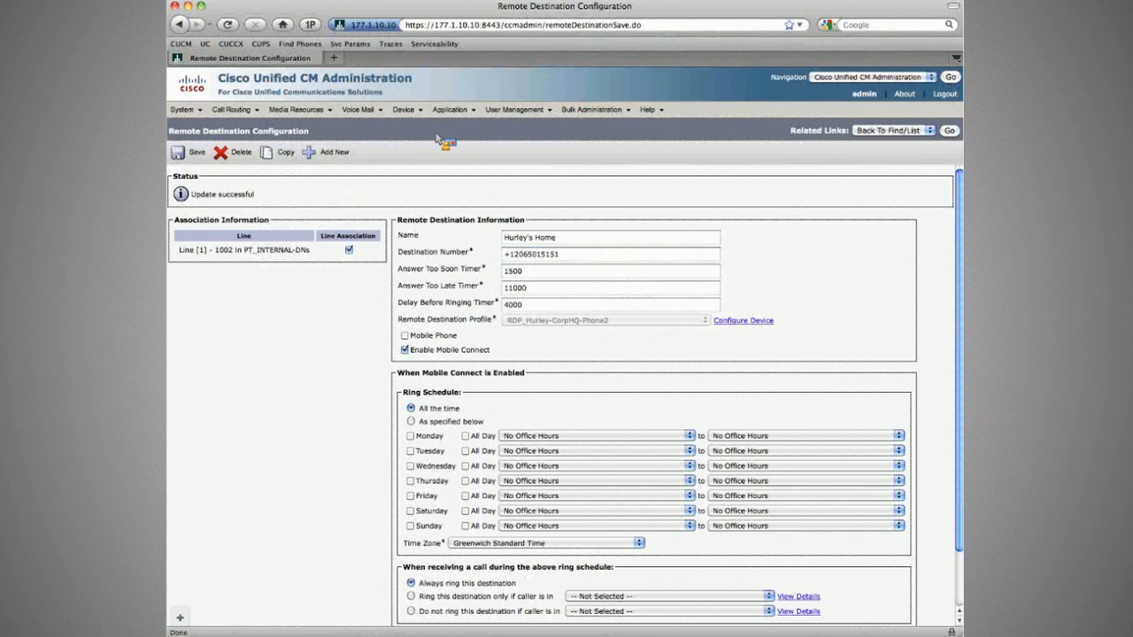
{"action": "mouse_move", "coordinate": [403, 109]}
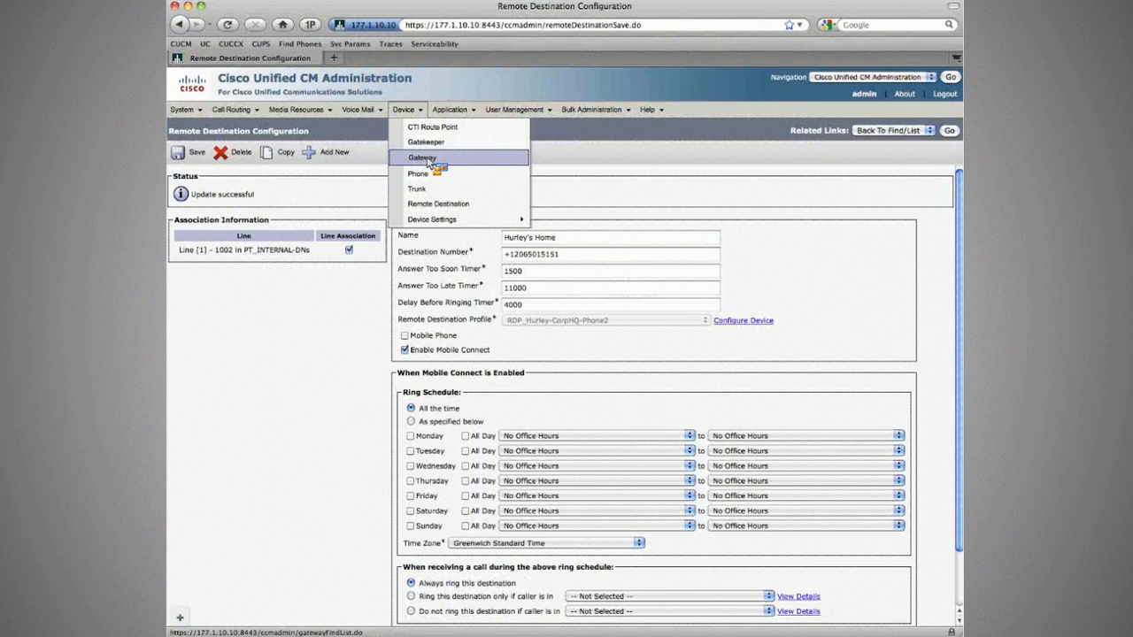
{"action": "left_click", "coordinate": [429, 161]}
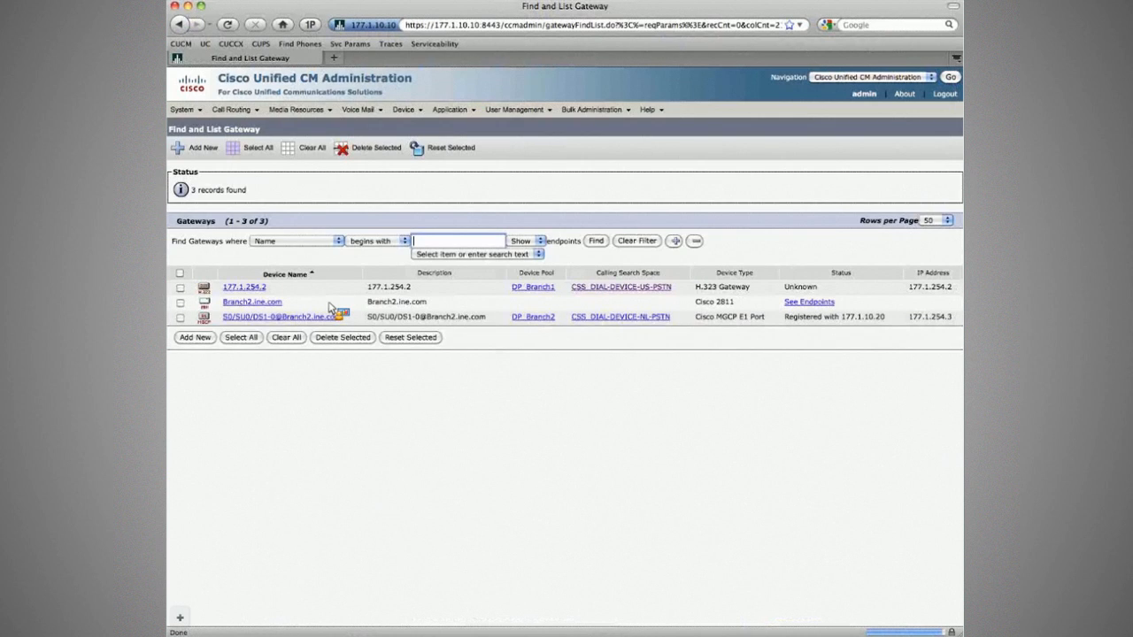
{"action": "left_click", "coordinate": [323, 317]}
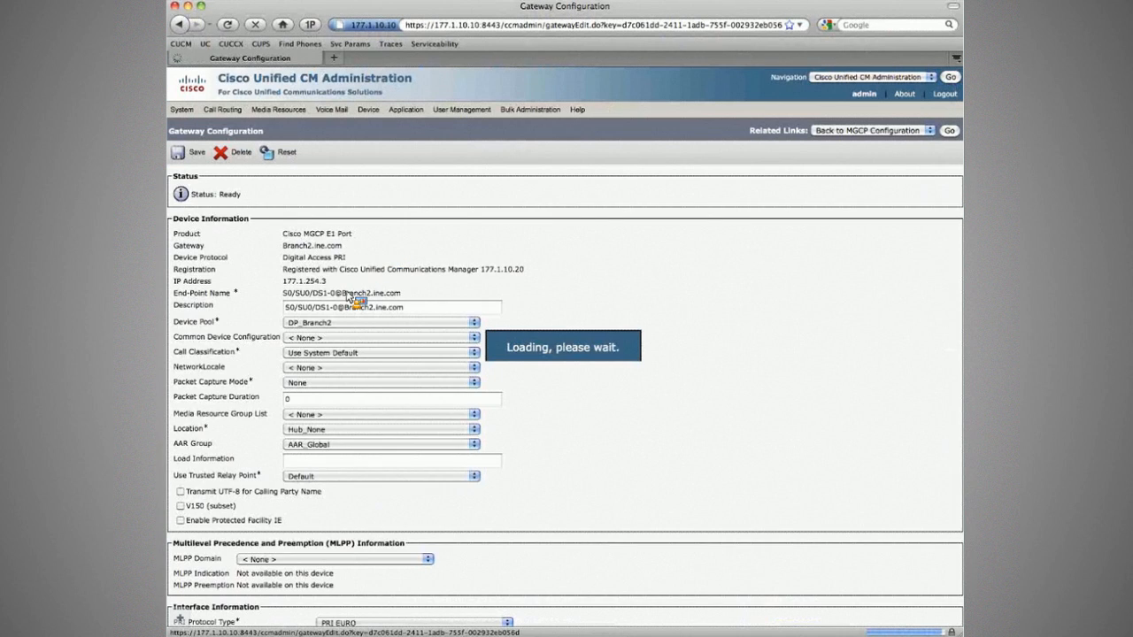
{"action": "scroll", "coordinate": [540, 305], "scroll_direction": "down", "scroll_amount": 5}
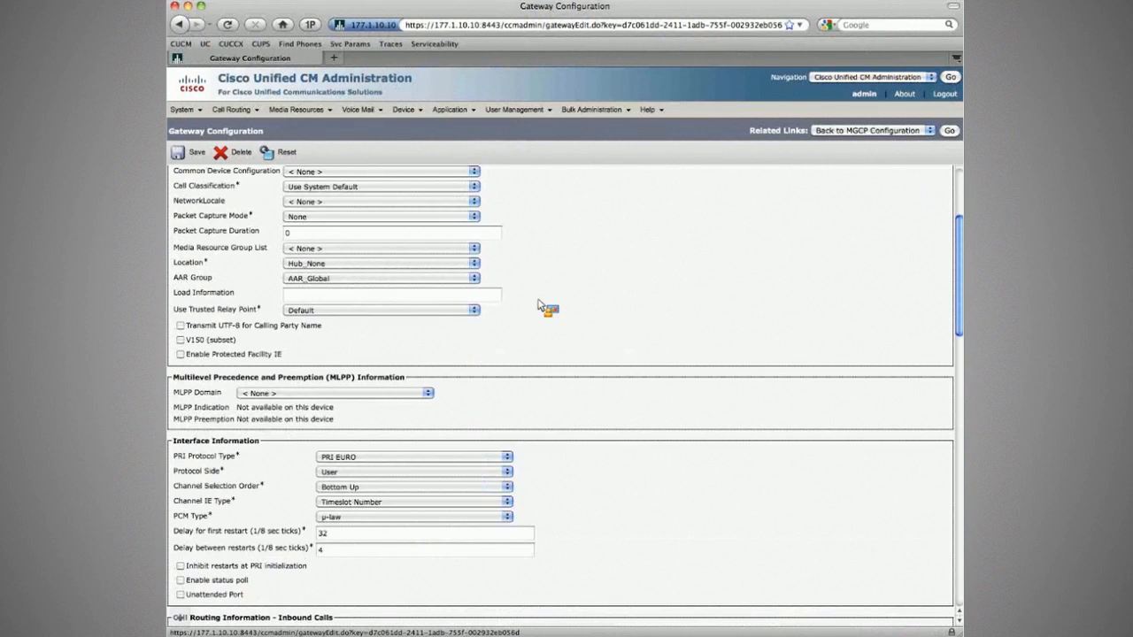
{"action": "scroll", "coordinate": [540, 306], "scroll_direction": "down", "scroll_amount": 15}
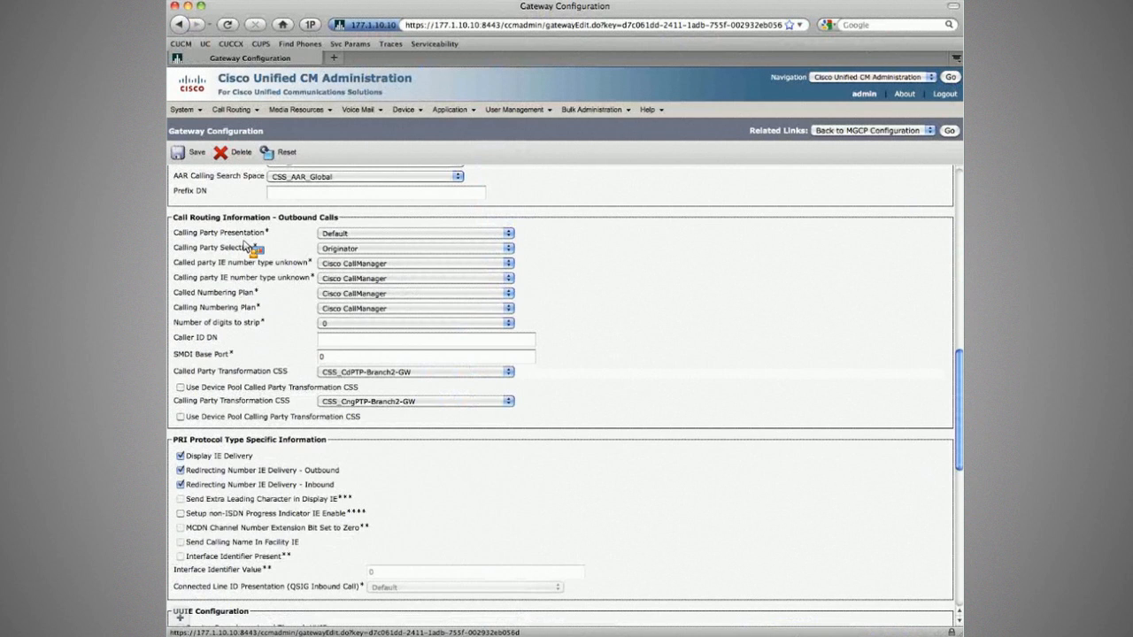
{"action": "scroll", "coordinate": [283, 243], "scroll_direction": "down", "scroll_amount": 4}
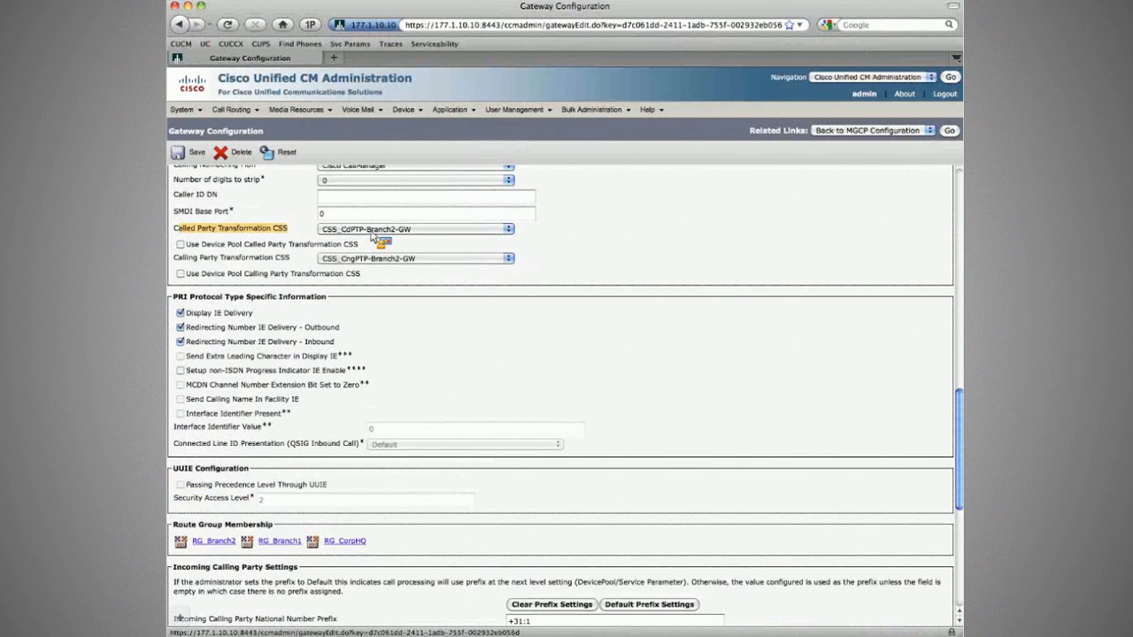
Go to Call Routing > Transformation Pattern > Called Party Transformation Pattern.
{"action": "mouse_move", "coordinate": [232, 109]}
{"action": "mouse_move", "coordinate": [275, 387]}
{"action": "left_click", "coordinate": [376, 405]}
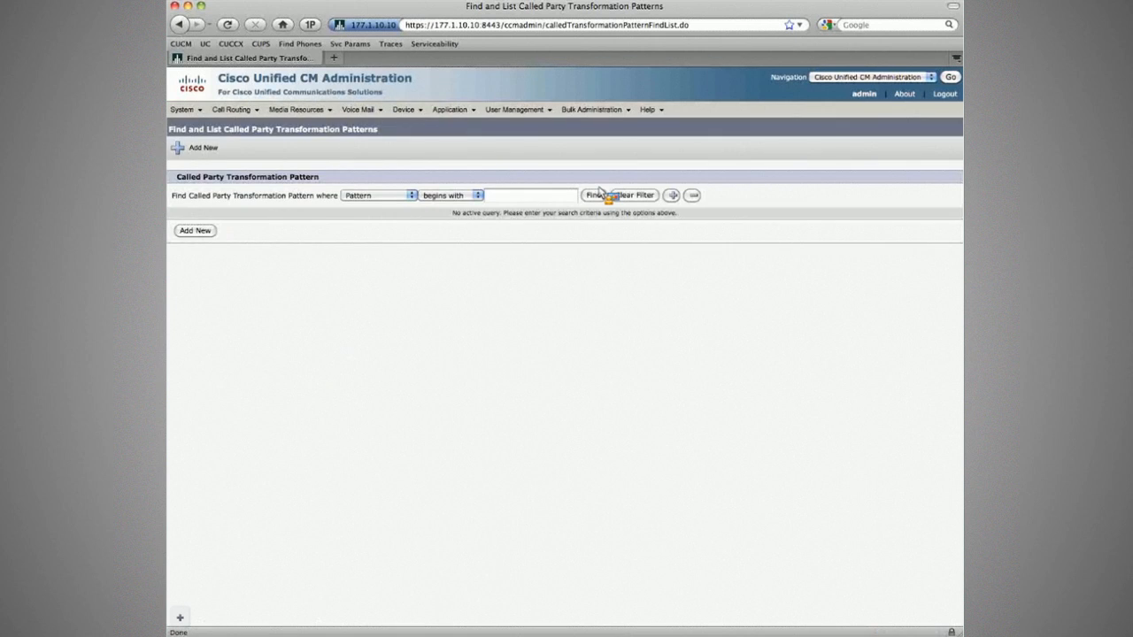
Run Find to list all eight called party transformation patterns.
{"action": "left_click", "coordinate": [599, 194]}
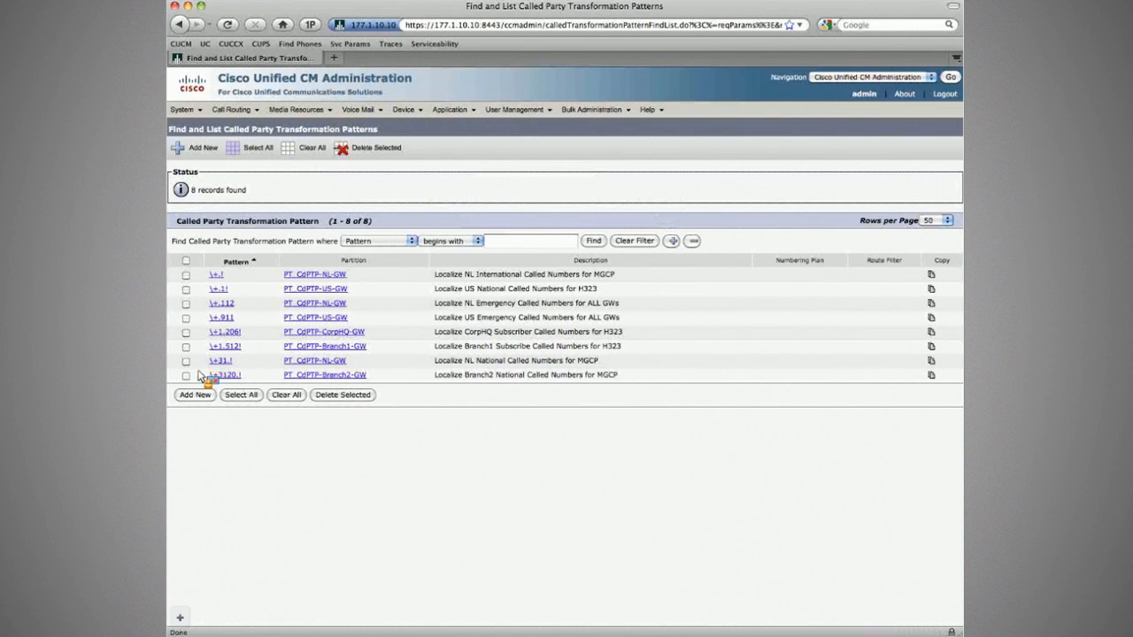
{"action": "left_click", "coordinate": [262, 377]}
{"action": "double_click", "coordinate": [253, 303]}
Review the \+31.! pattern's PreDot discard and 0 prefix digits, then go back to the list.
{"action": "left_click", "coordinate": [221, 361]}
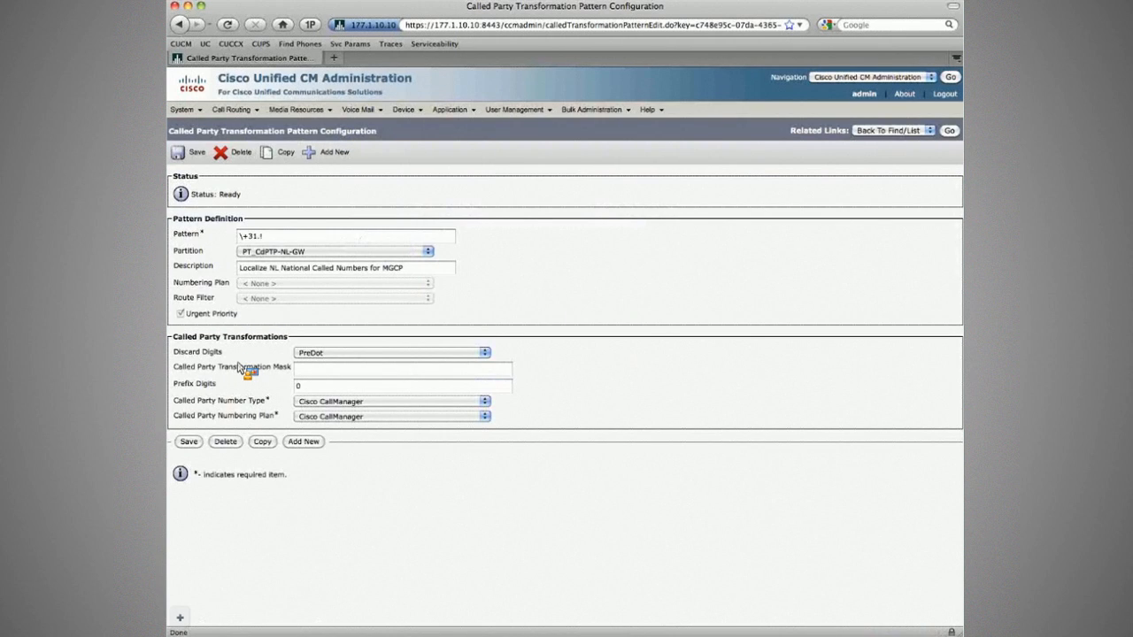
{"action": "left_click", "coordinate": [324, 387]}
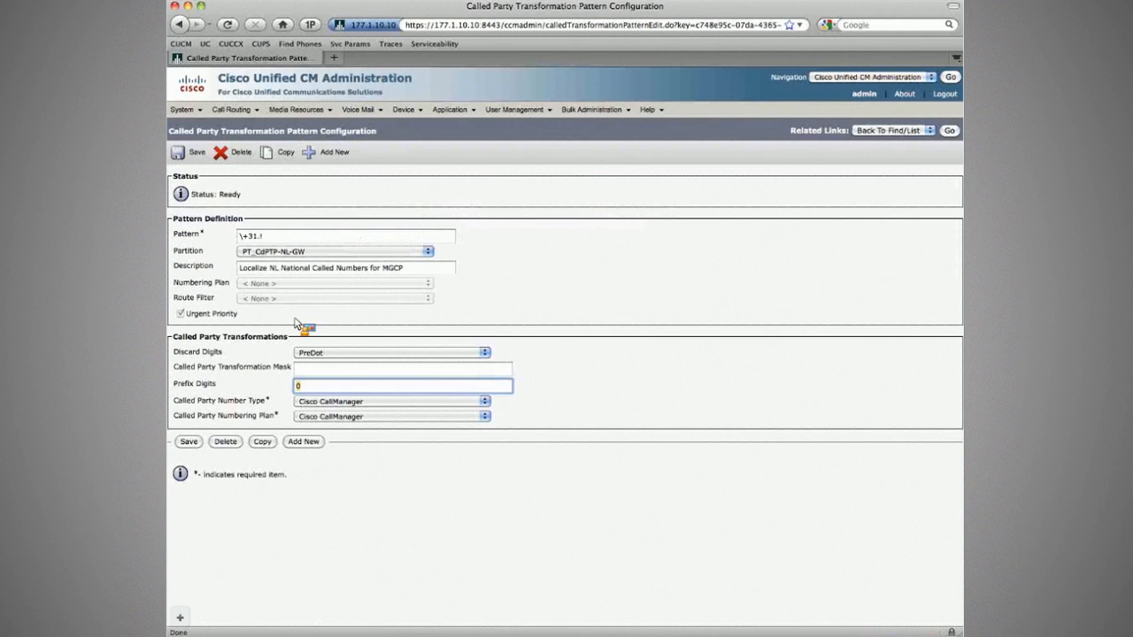
{"action": "left_click", "coordinate": [259, 239]}
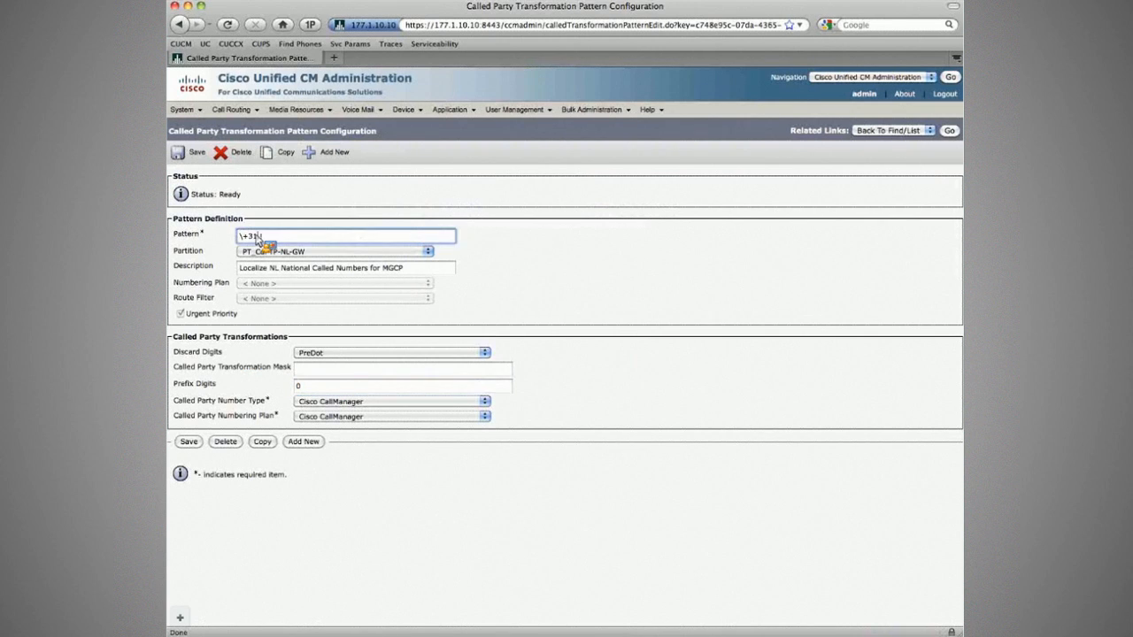
{"action": "triple_click", "coordinate": [257, 239]}
{"action": "left_click_drag", "start_coordinate": [258, 239], "coordinate": [277, 386]}
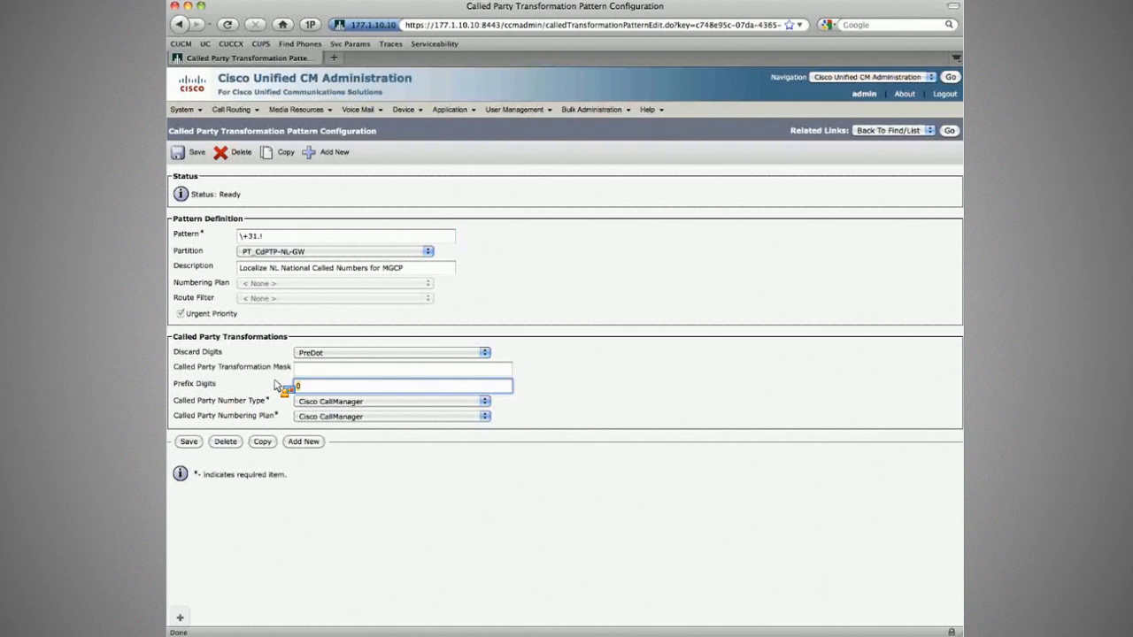
{"action": "left_click_drag", "start_coordinate": [275, 386], "coordinate": [276, 386]}
{"action": "left_click", "coordinate": [950, 131]}
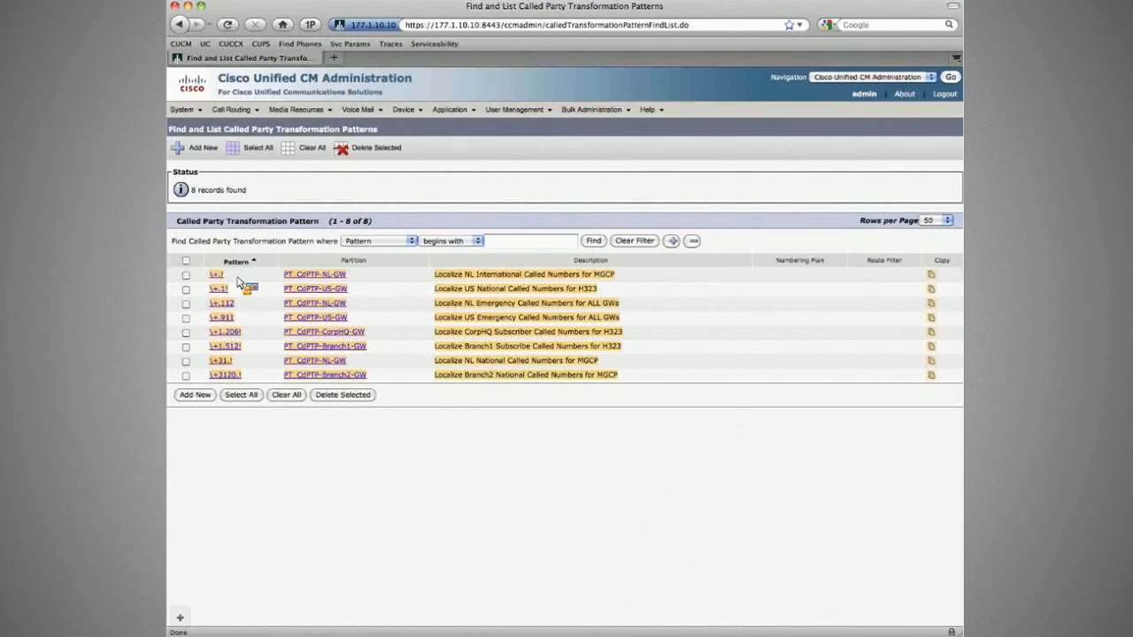
Open Find and List Remote Destinations through Device > Remote Destination.
{"action": "left_click", "coordinate": [653, 382]}
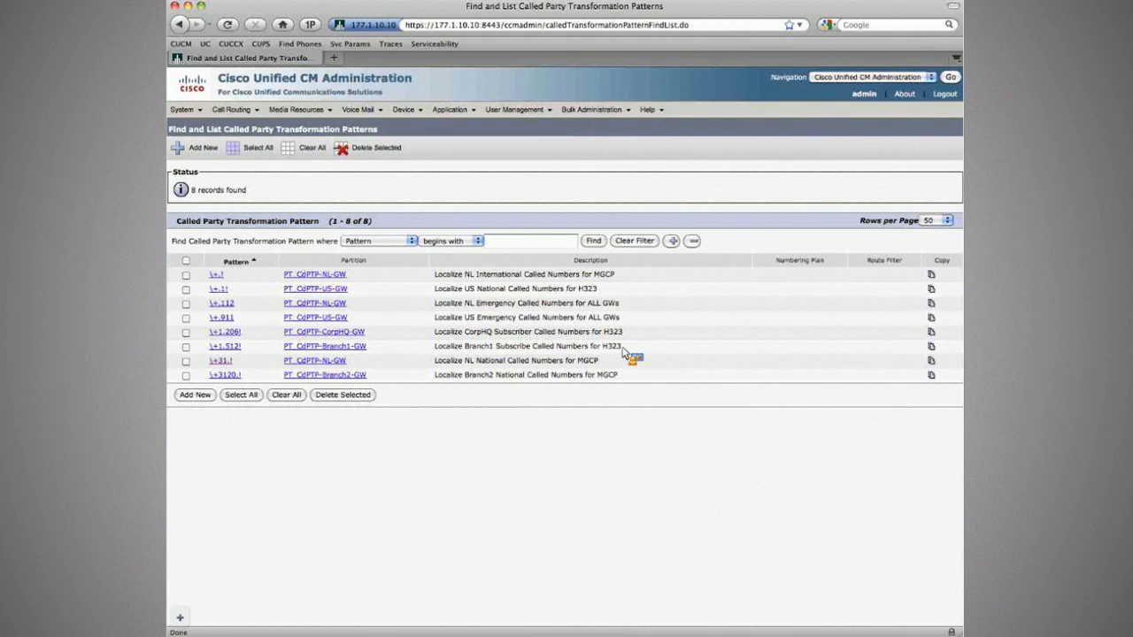
{"action": "mouse_move", "coordinate": [407, 110]}
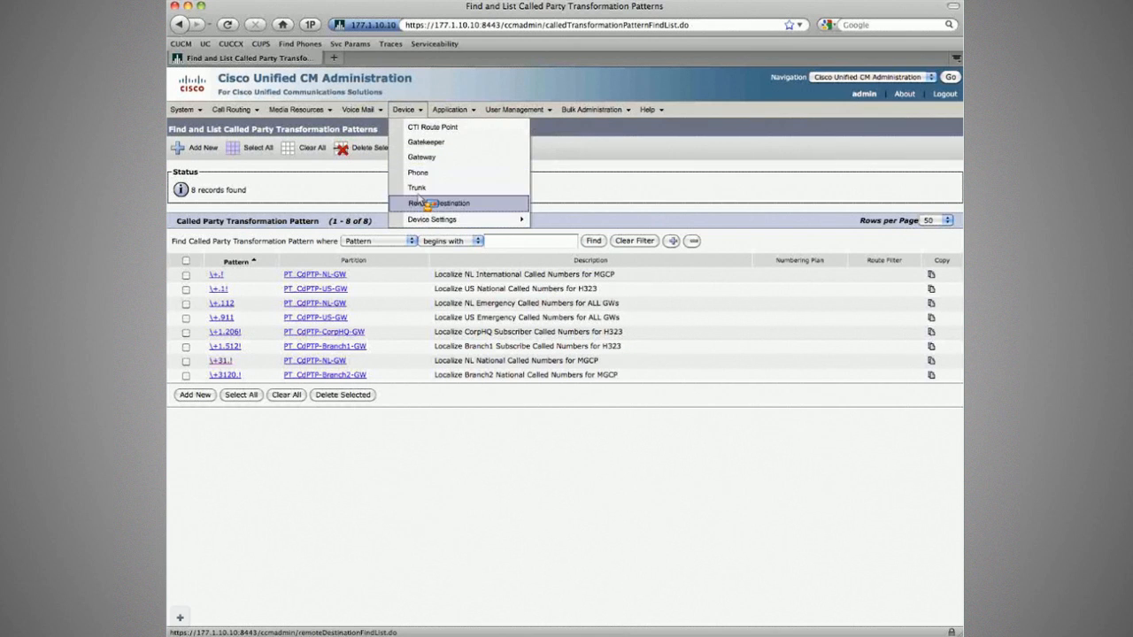
{"action": "left_click", "coordinate": [423, 204]}
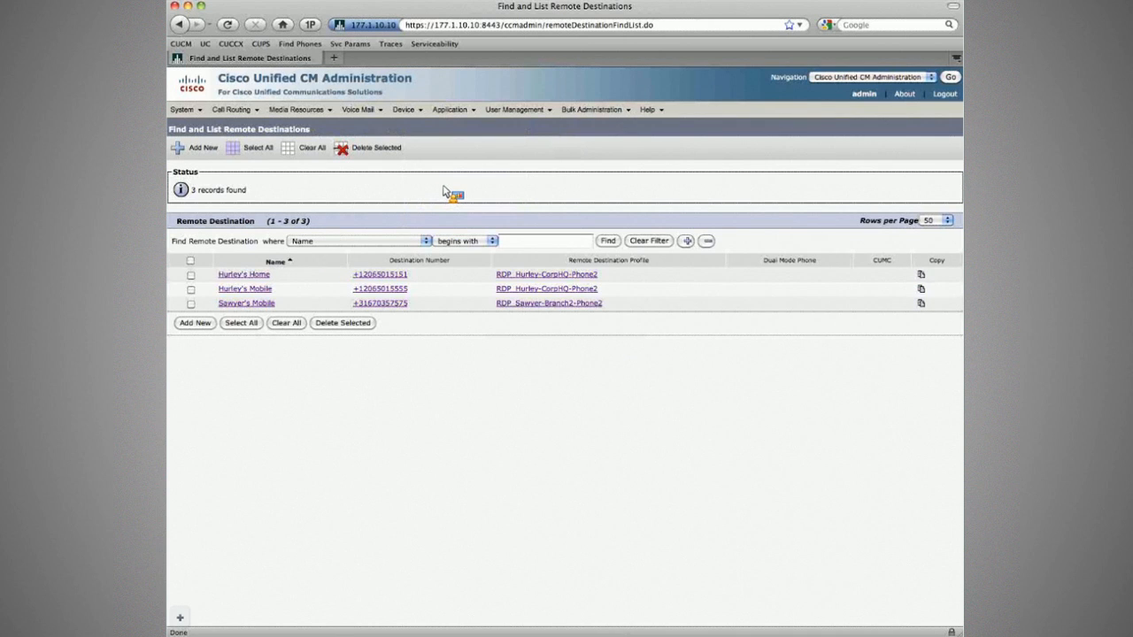
Clear the CorpHQ (R1) ISDN debug output in ZOC Terminal and move to the Branch2 (R3) session.
{"action": "key", "text": "super+Tab"}
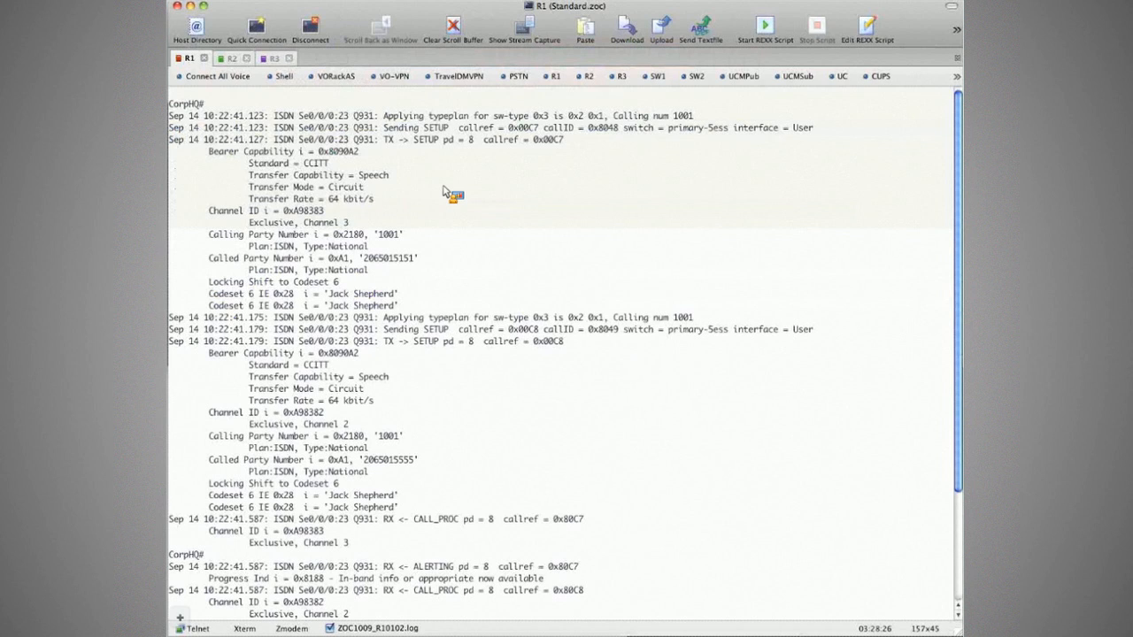
{"action": "key", "text": "super+k"}
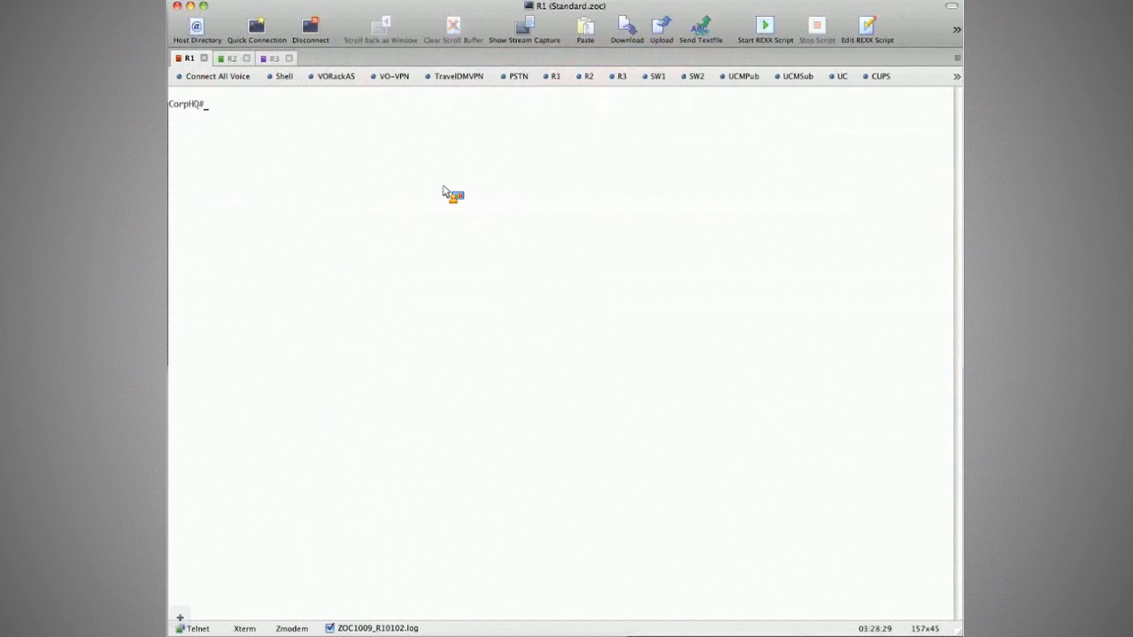
{"action": "key", "text": "ctrl+Tab"}
{"action": "key", "text": "ctrl+Tab"}
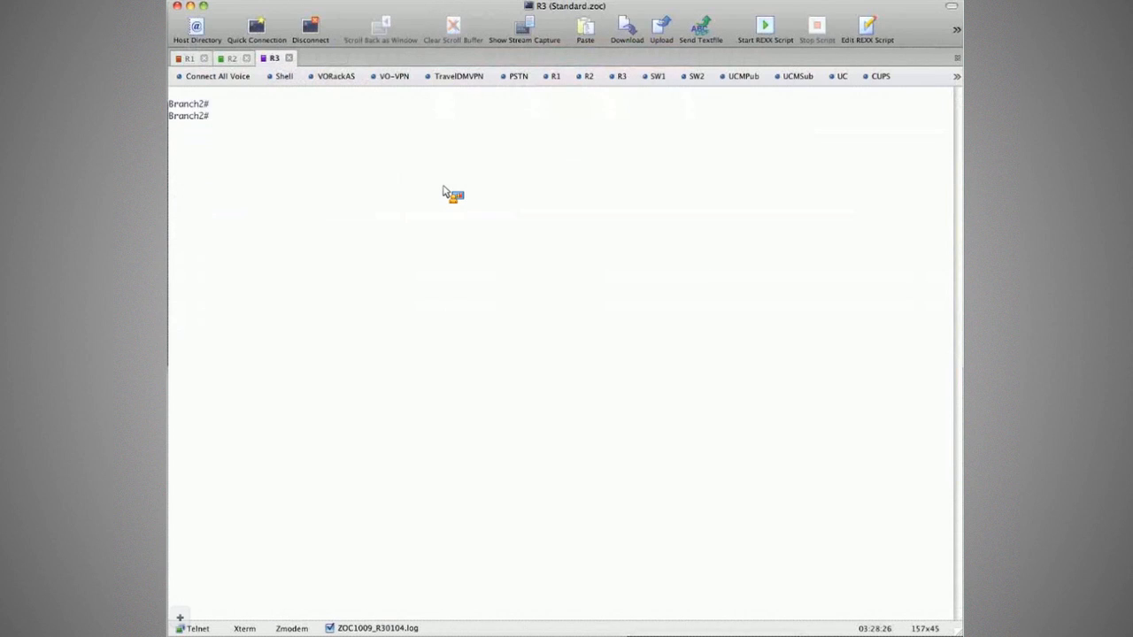
{"action": "key", "text": "super+Tab"}
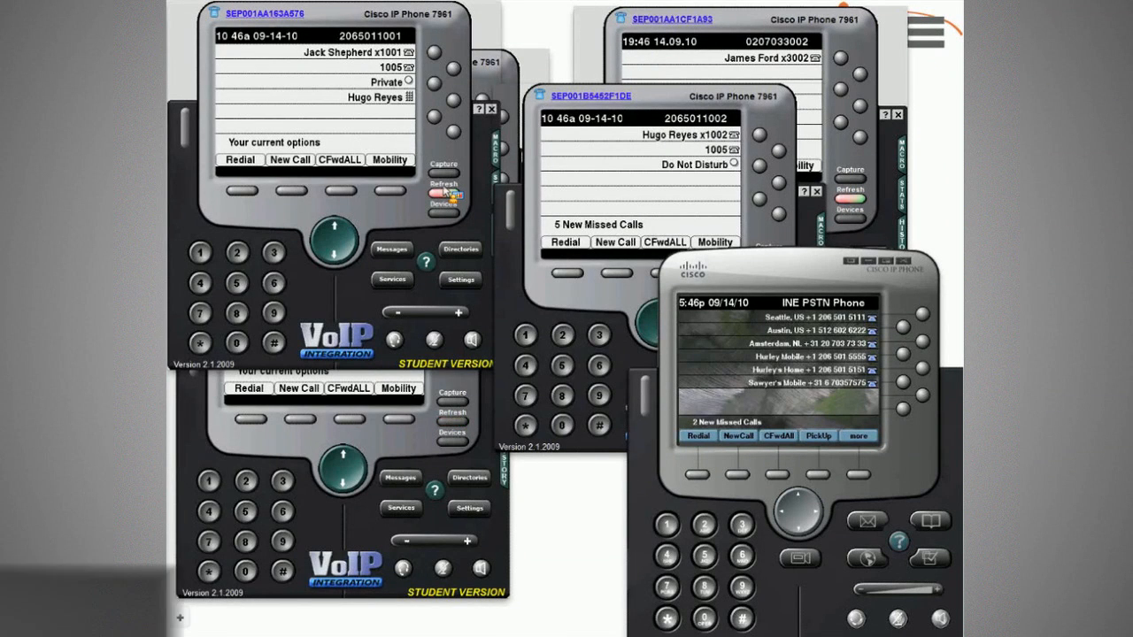